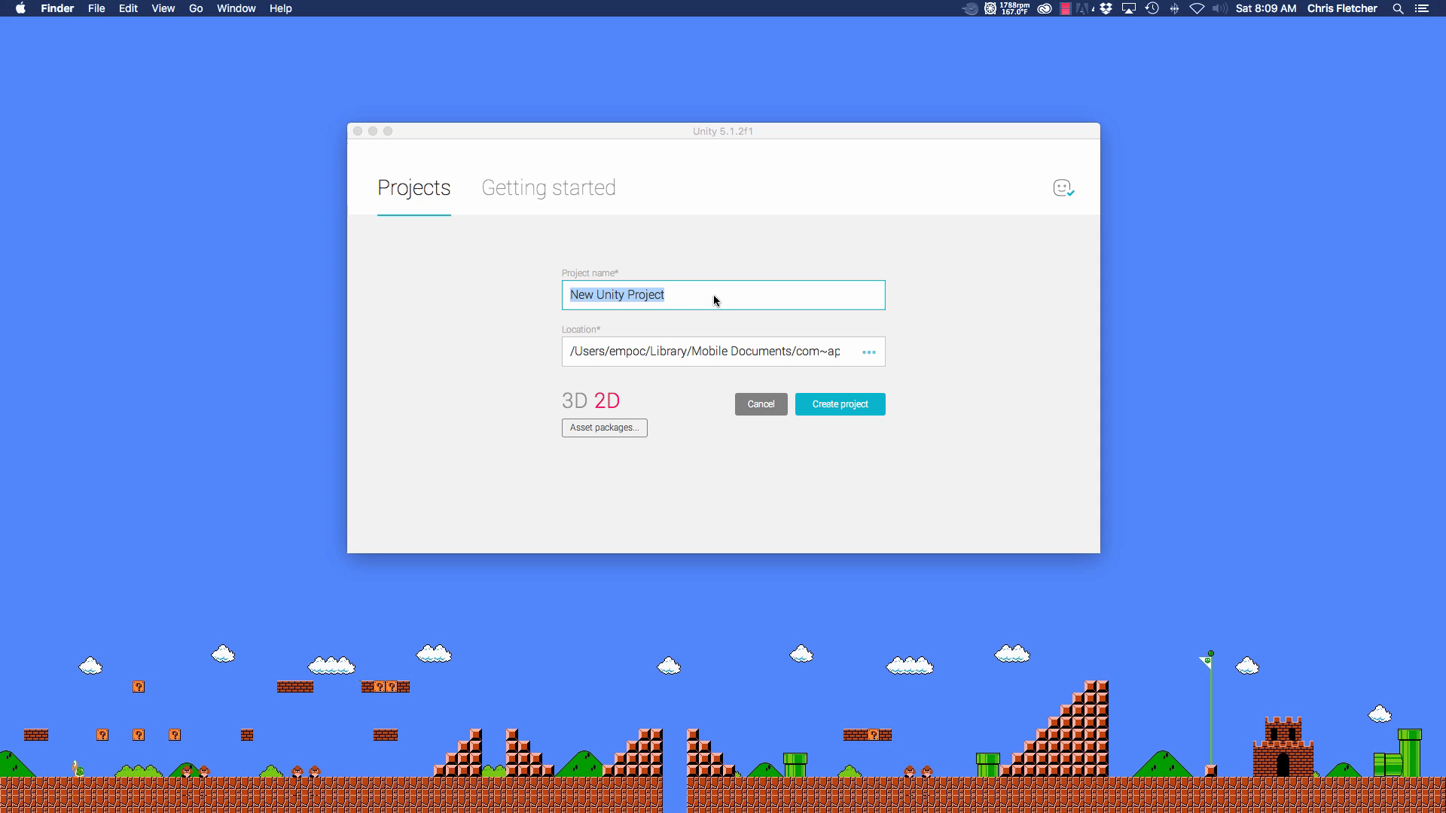
# - Create a new 2D project named "Tetris Clone" in the preset location
pyautogui.click(716, 297)
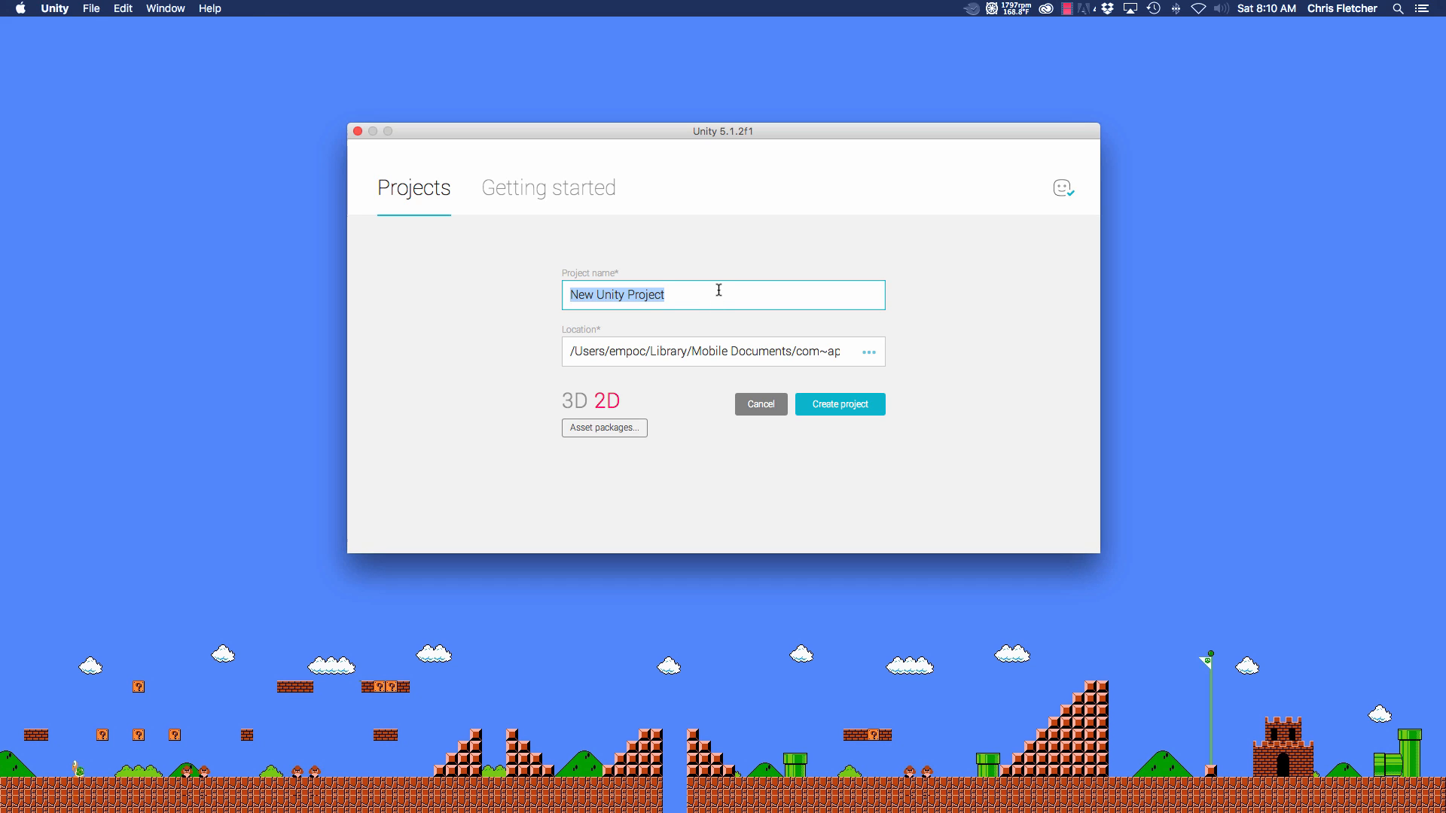
pyautogui.tripleClick(708, 291)
pyautogui.write('Te')
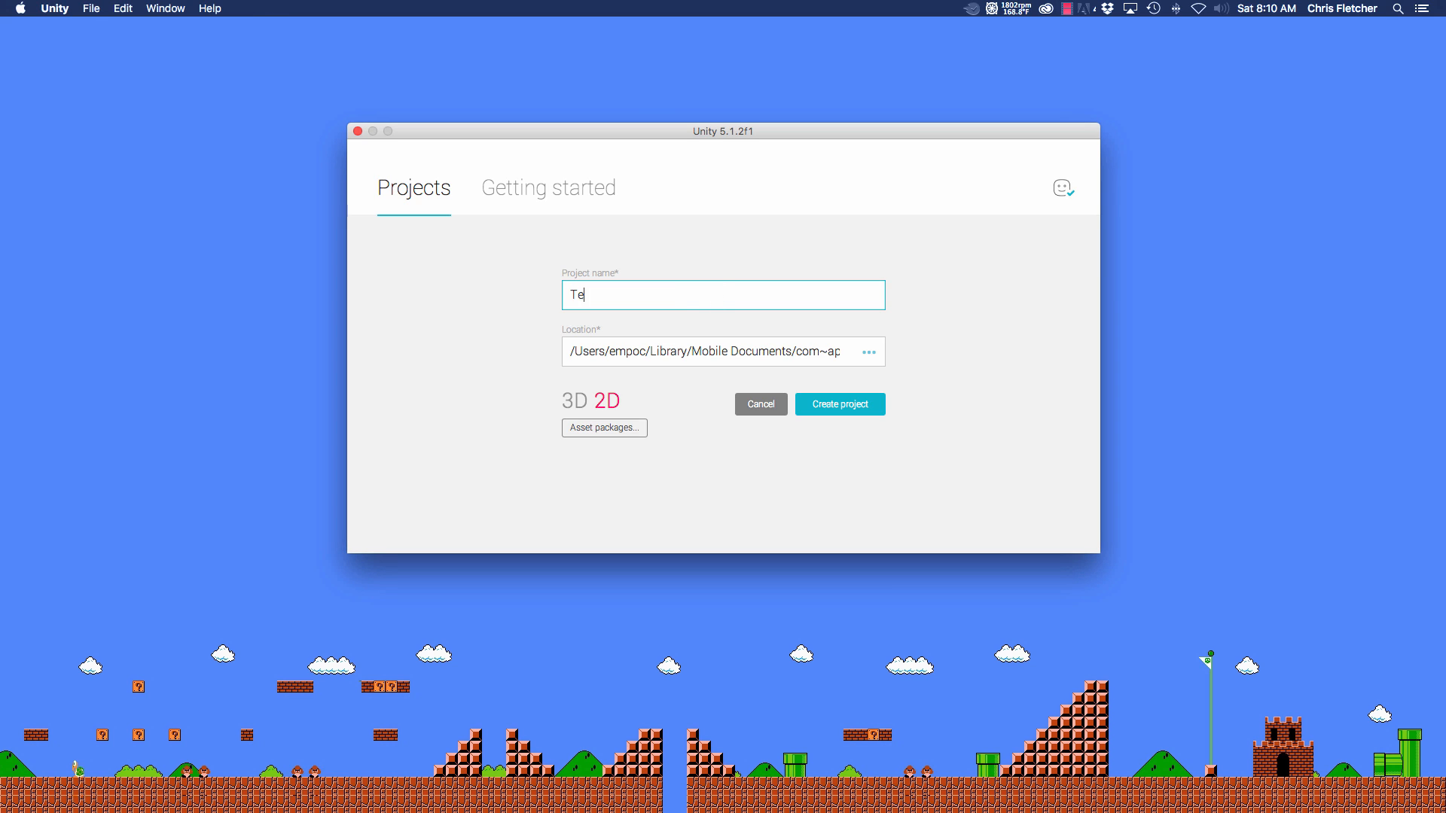
pyautogui.write('tris Clone')
pyautogui.click(841, 406)
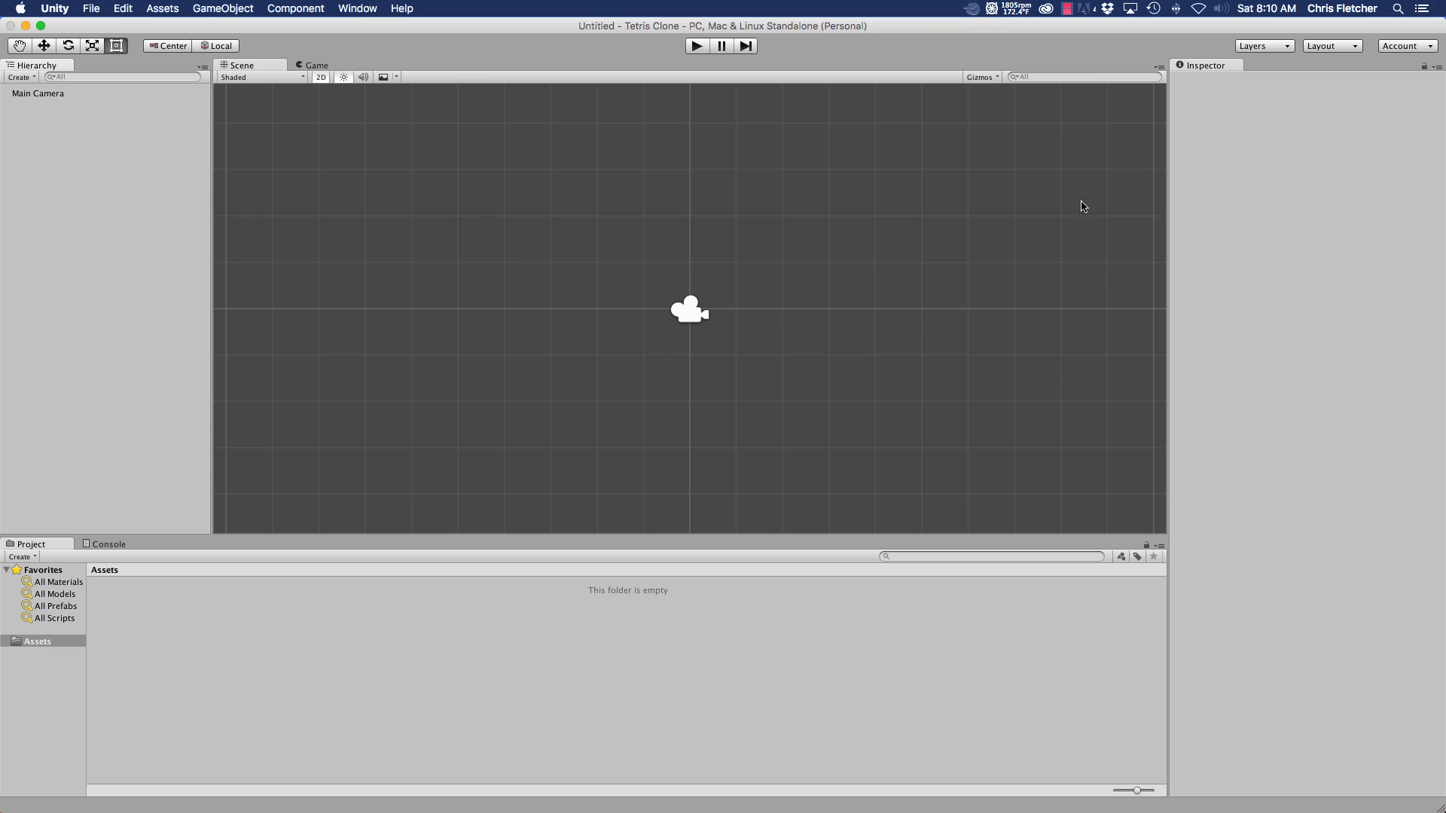
# - Switch the editor window arrangement to the Default layout
pyautogui.click(1348, 46)
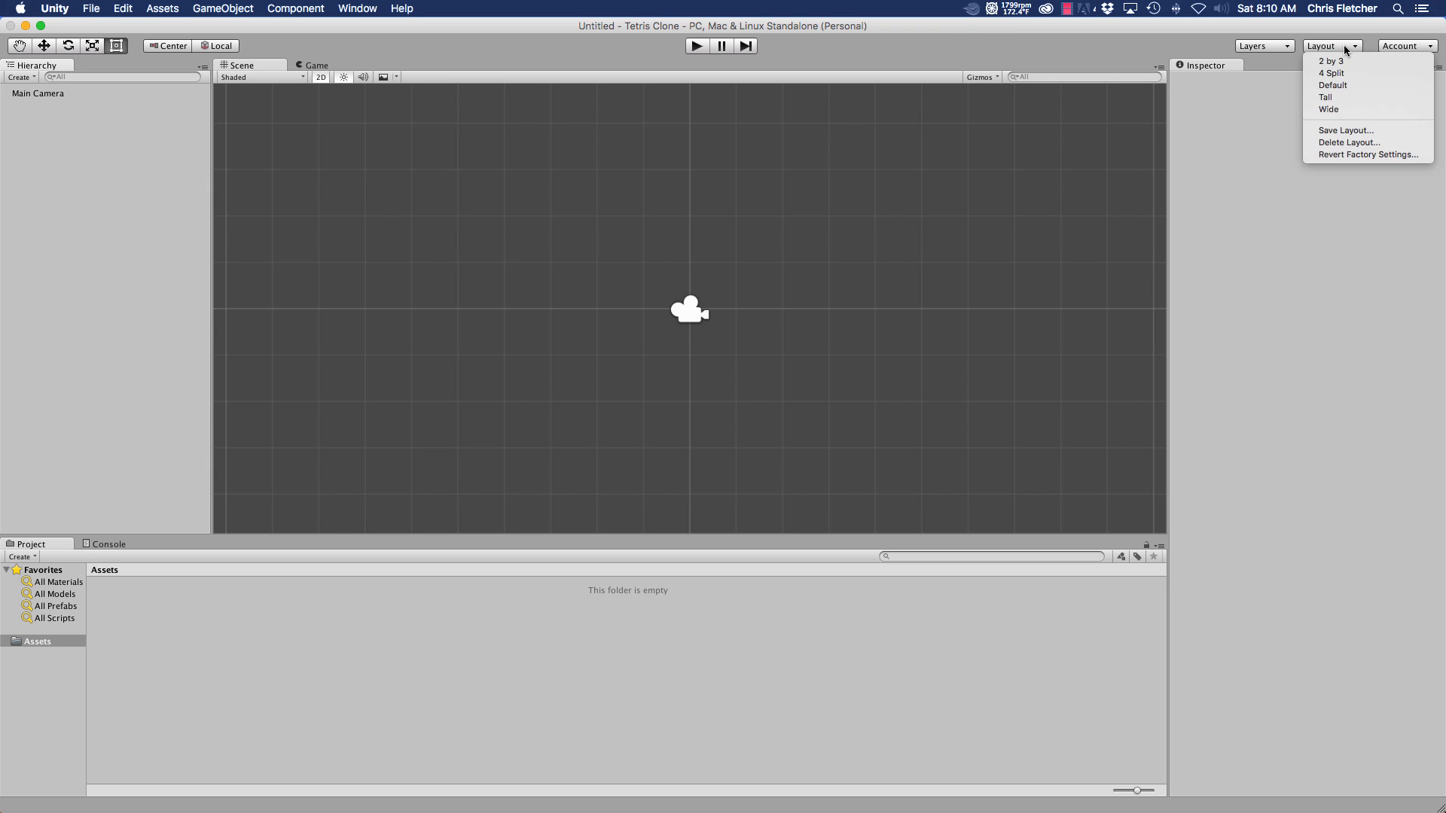
pyautogui.click(1333, 85)
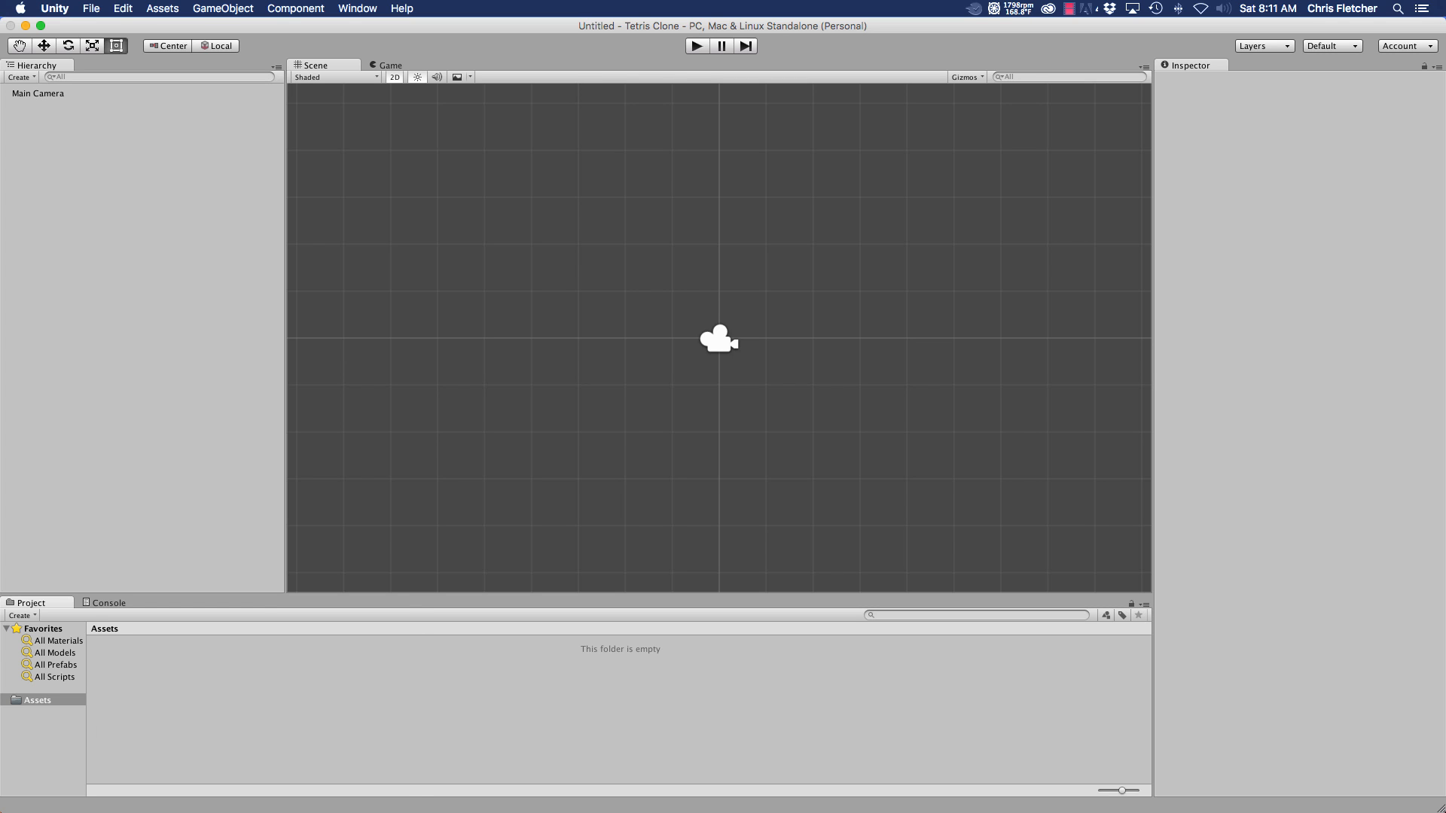
# - Create a folder named "Resources" in the project's Assets
pyautogui.rightClick(240, 722)
pyautogui.moveTo(318, 570)
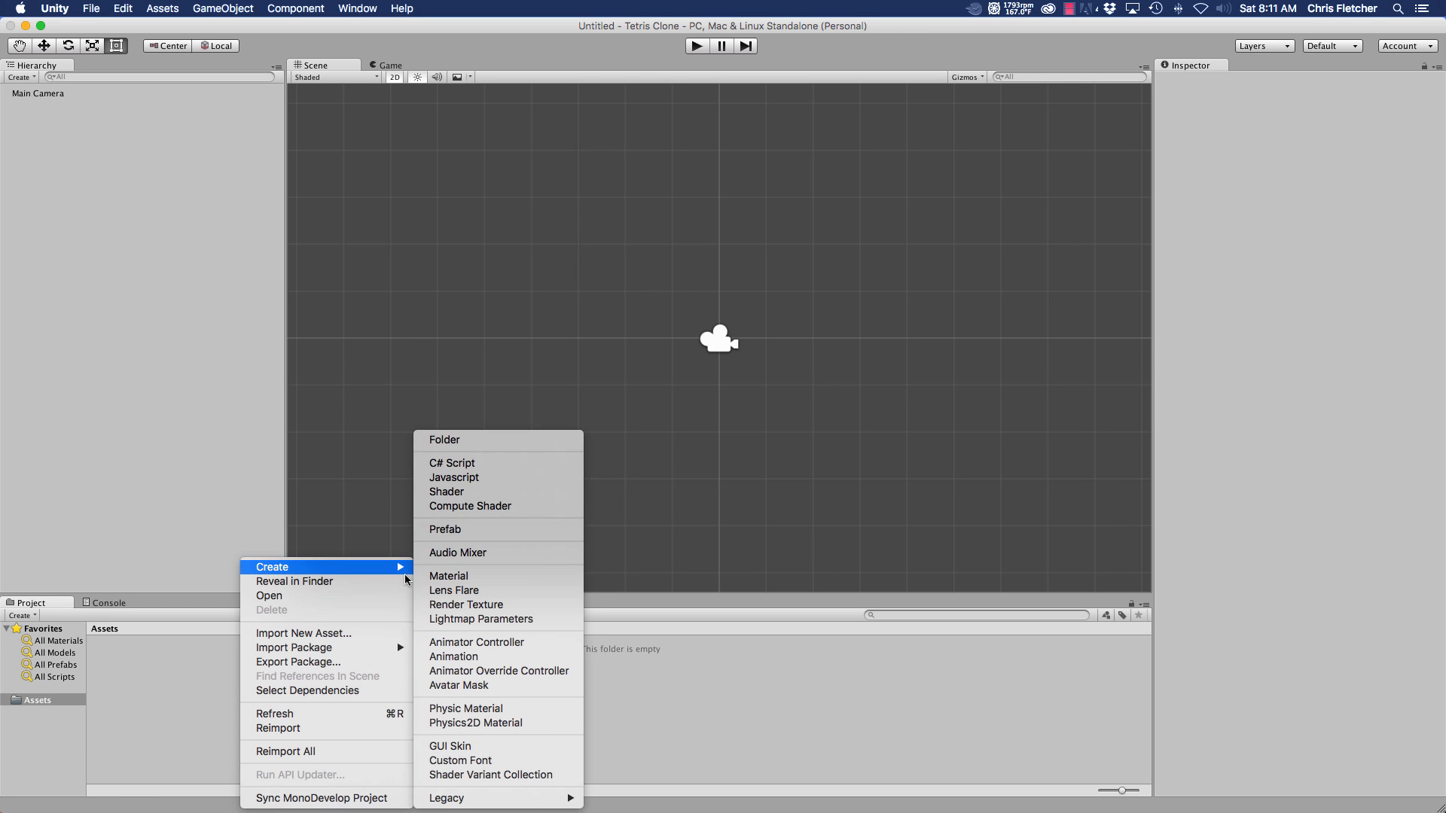
pyautogui.click(509, 443)
pyautogui.write('Re')
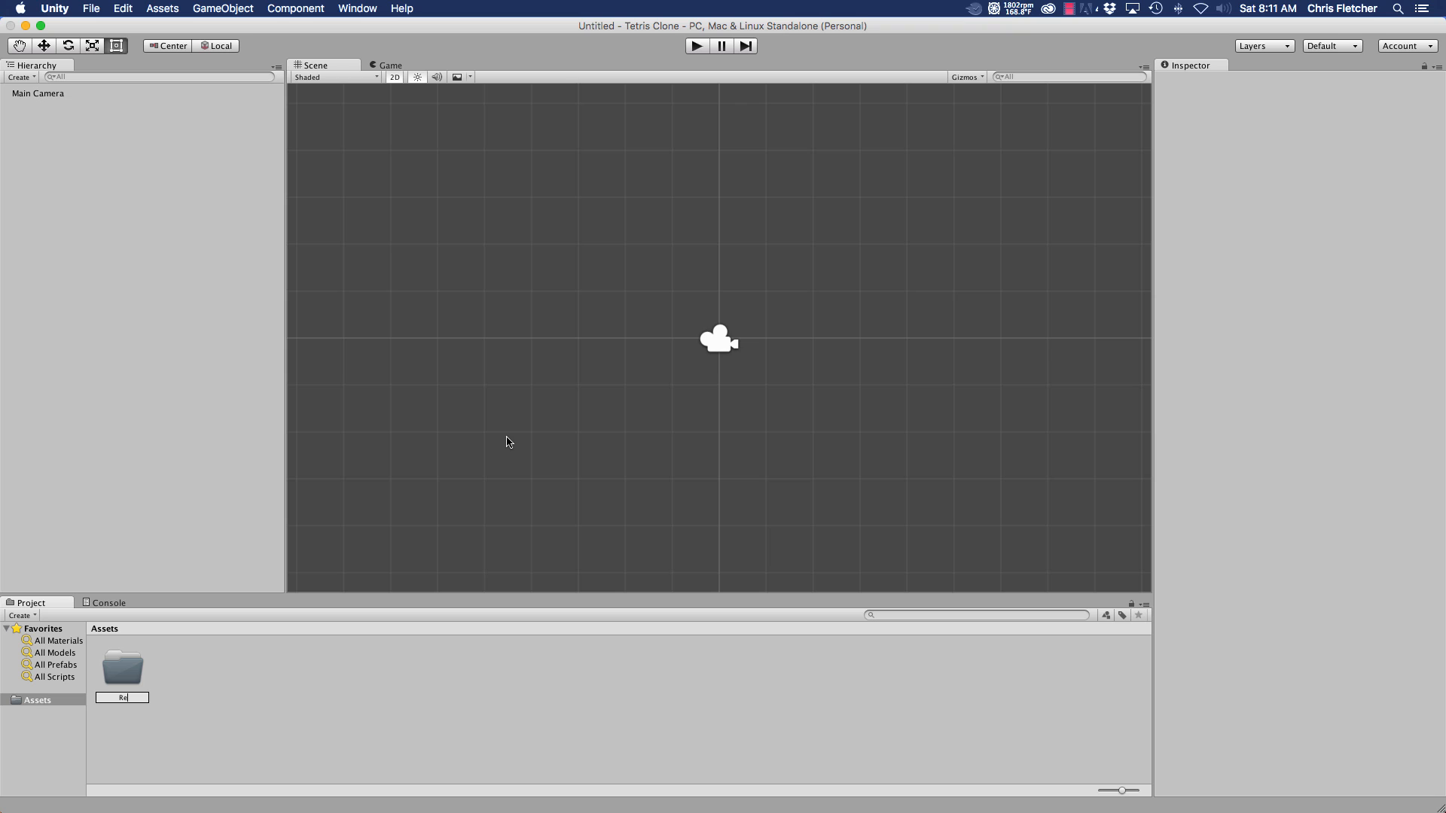
pyautogui.write('sources')
pyautogui.press('Return')
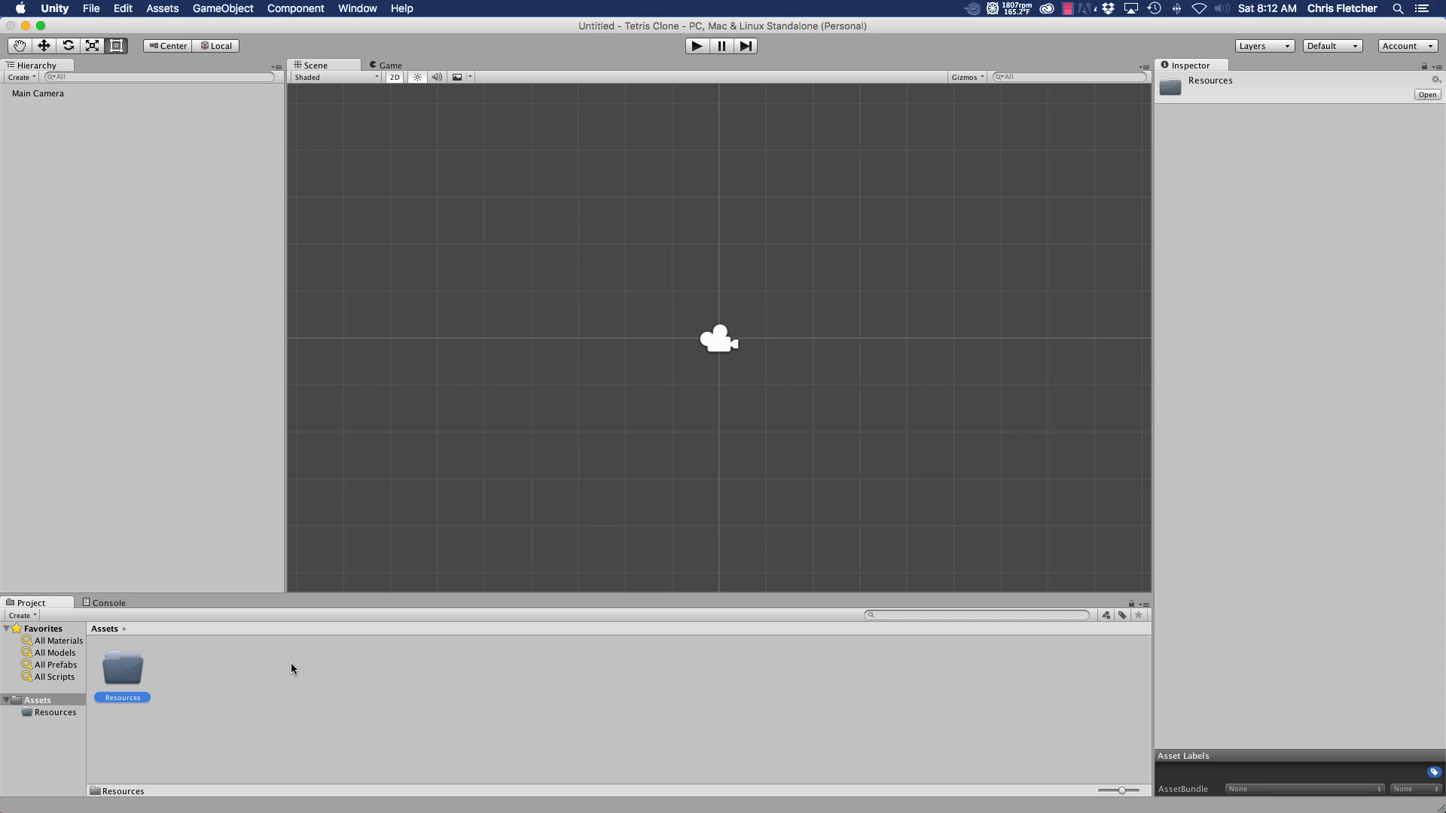
# - Create a folder named "Graphics" in Assets, alongside Resources
pyautogui.rightClick(255, 679)
pyautogui.moveTo(428, 569)
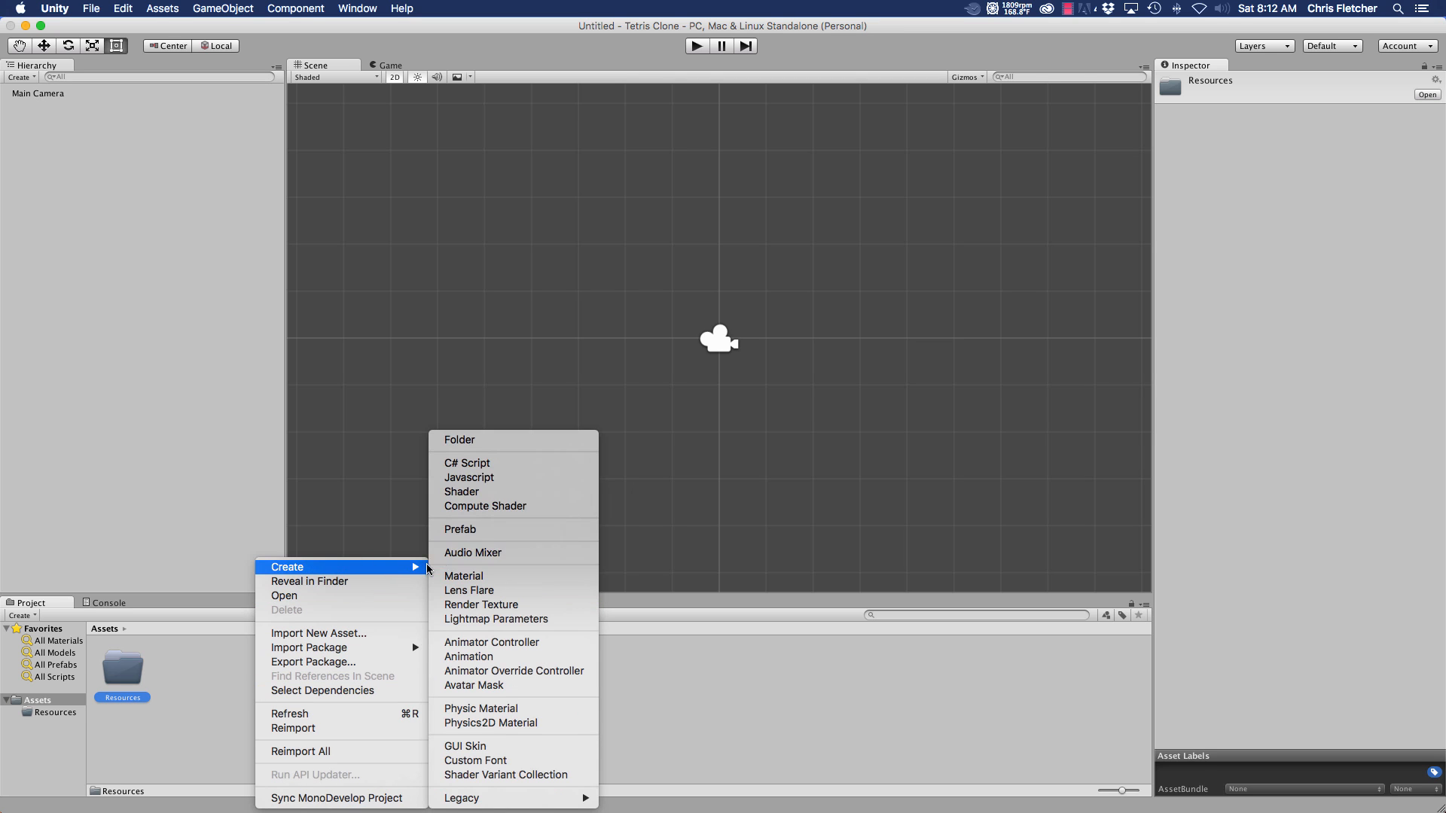
pyautogui.click(488, 441)
pyautogui.write('G')
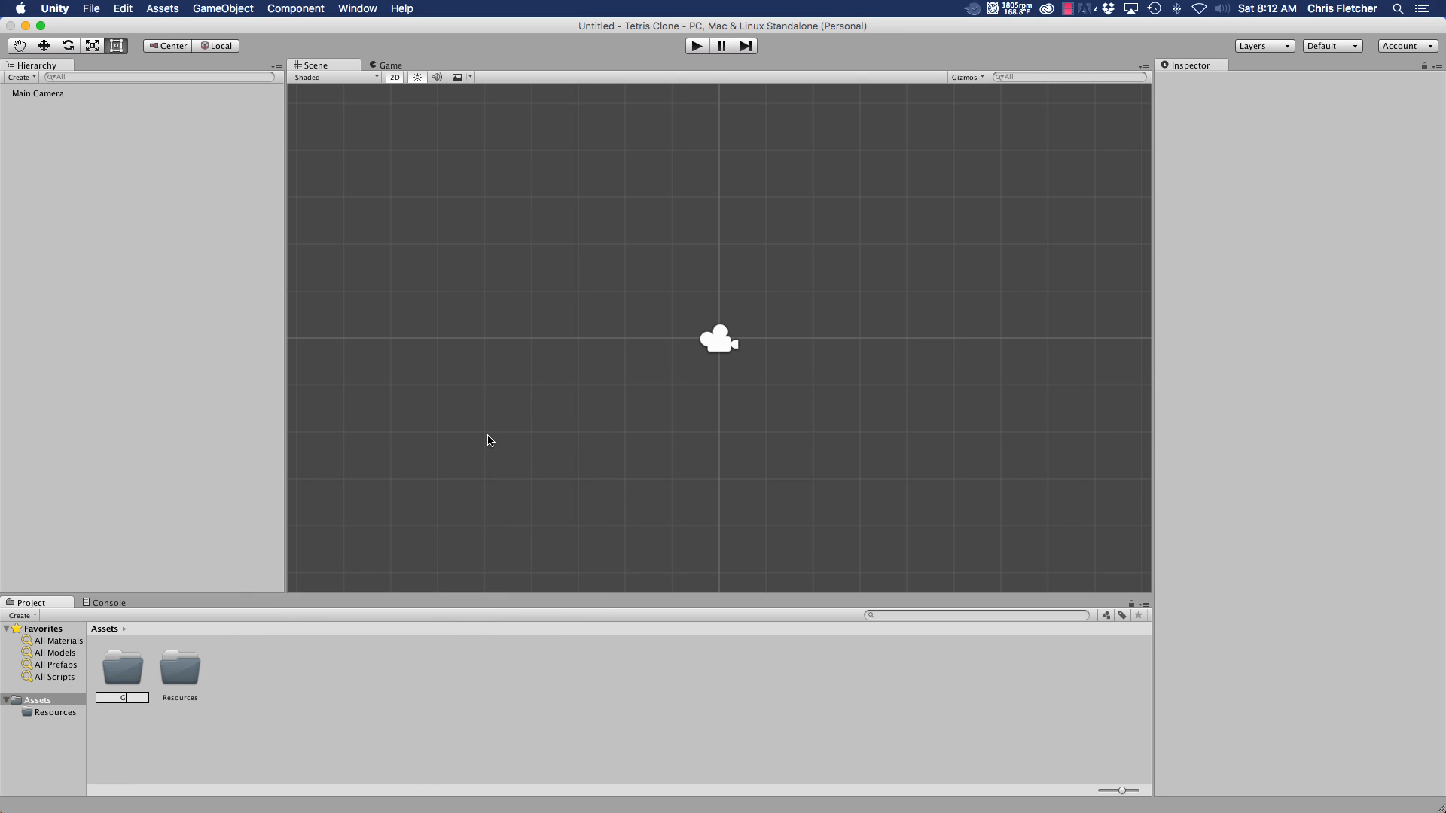
pyautogui.write('raphics')
pyautogui.press('Return')
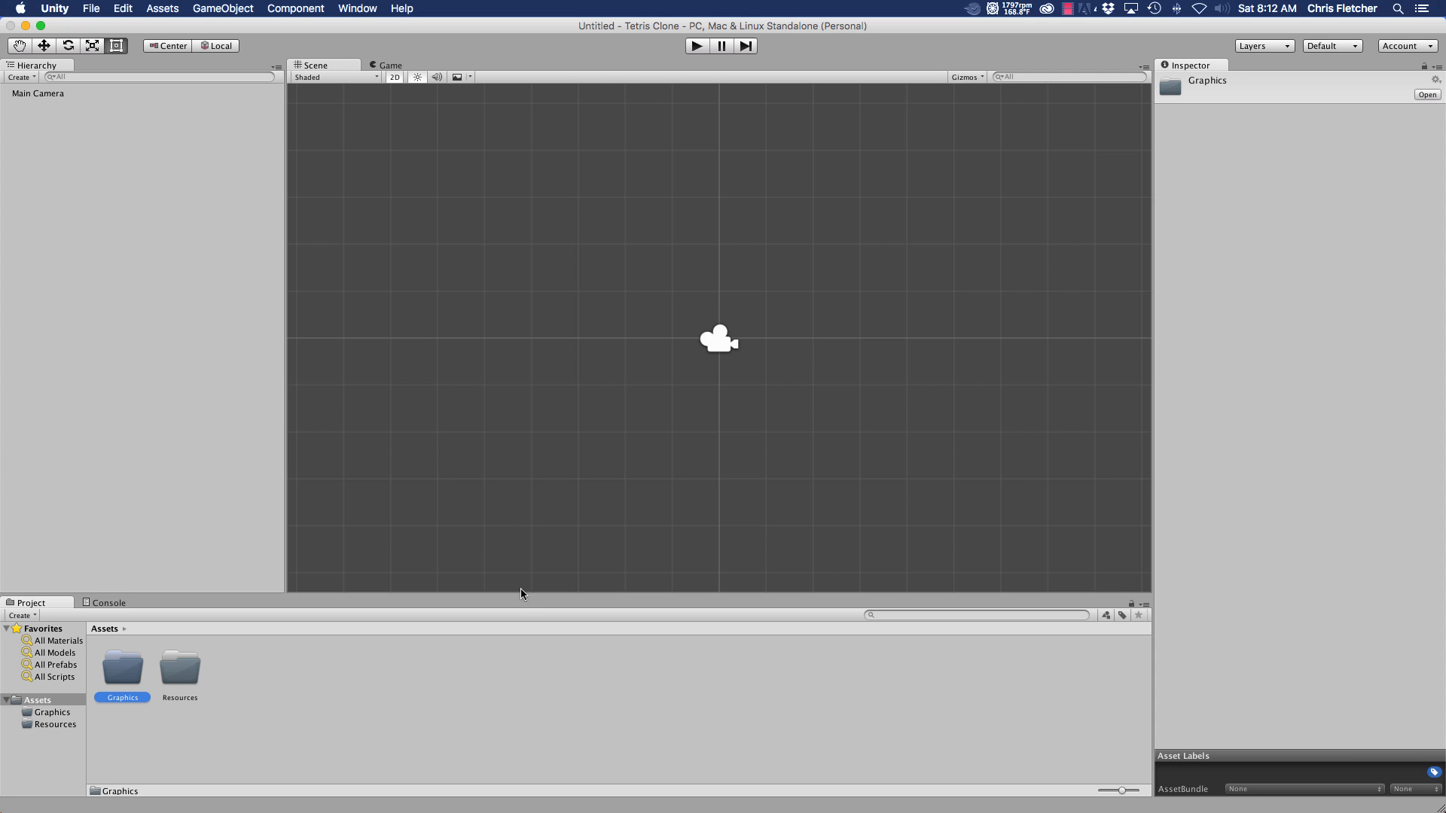
# - Add another folder to Assets and name it "Scenes"
pyautogui.rightClick(387, 670)
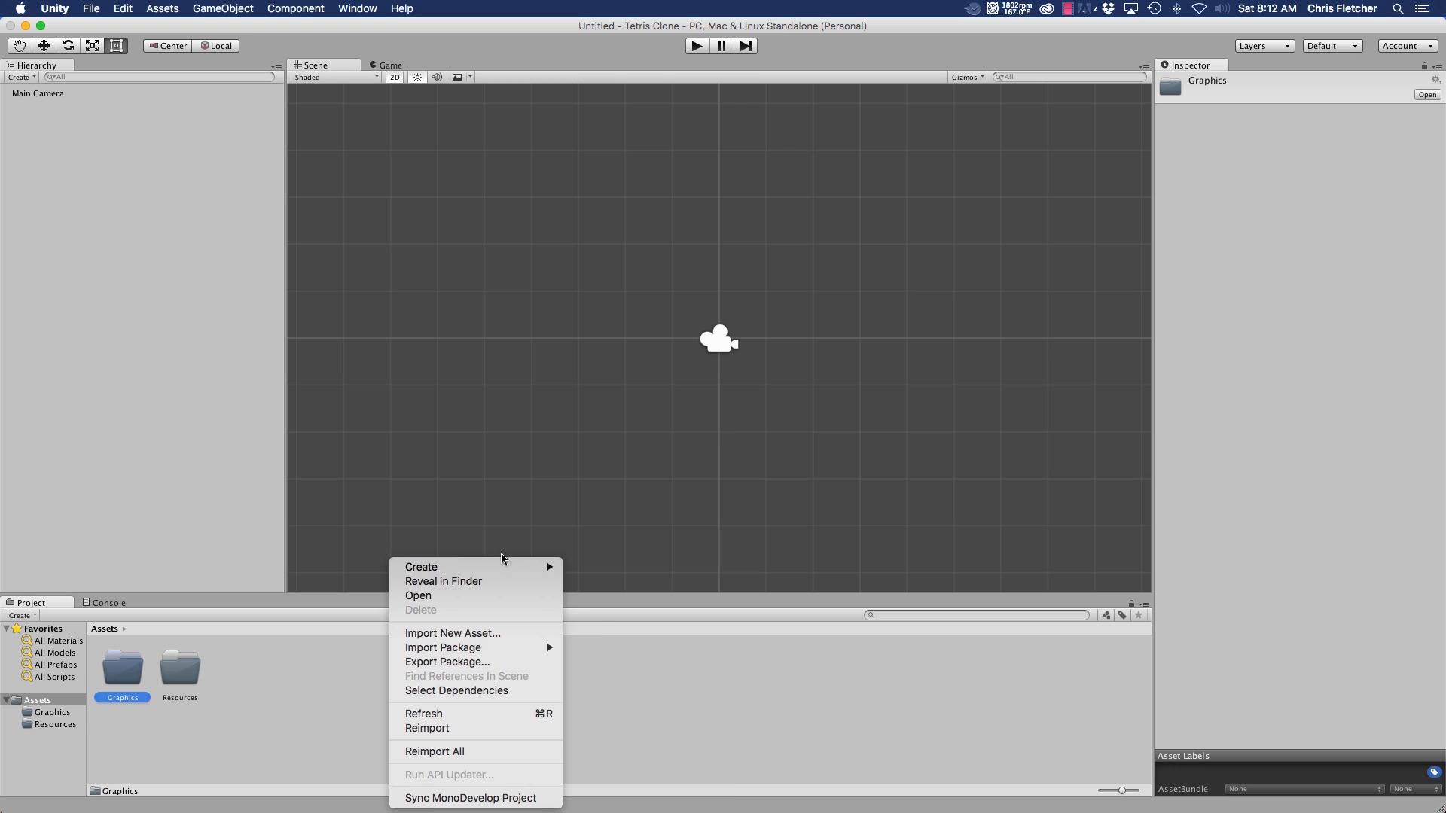
pyautogui.moveTo(529, 570)
pyautogui.click(623, 440)
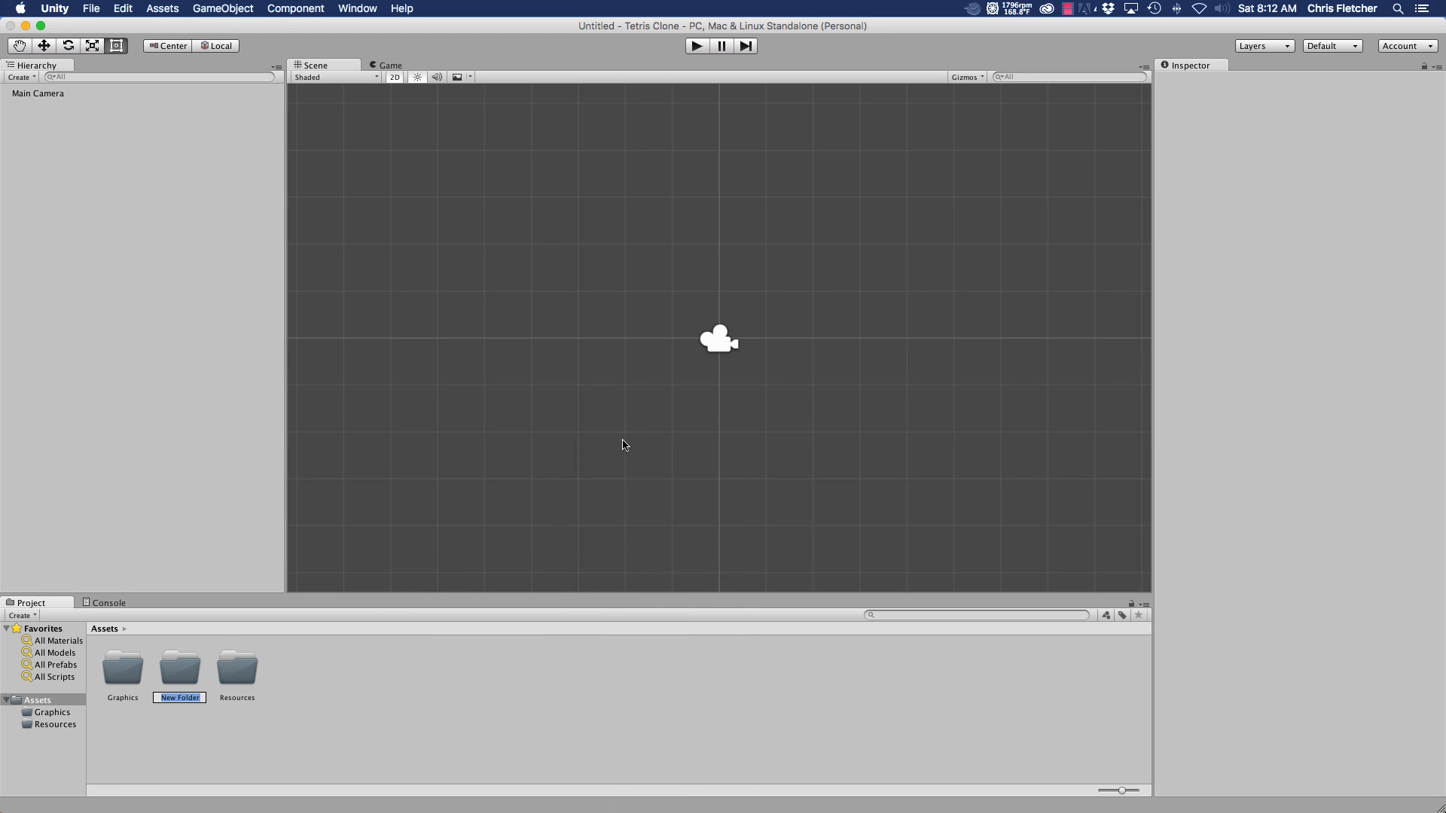
pyautogui.write('Scenes')
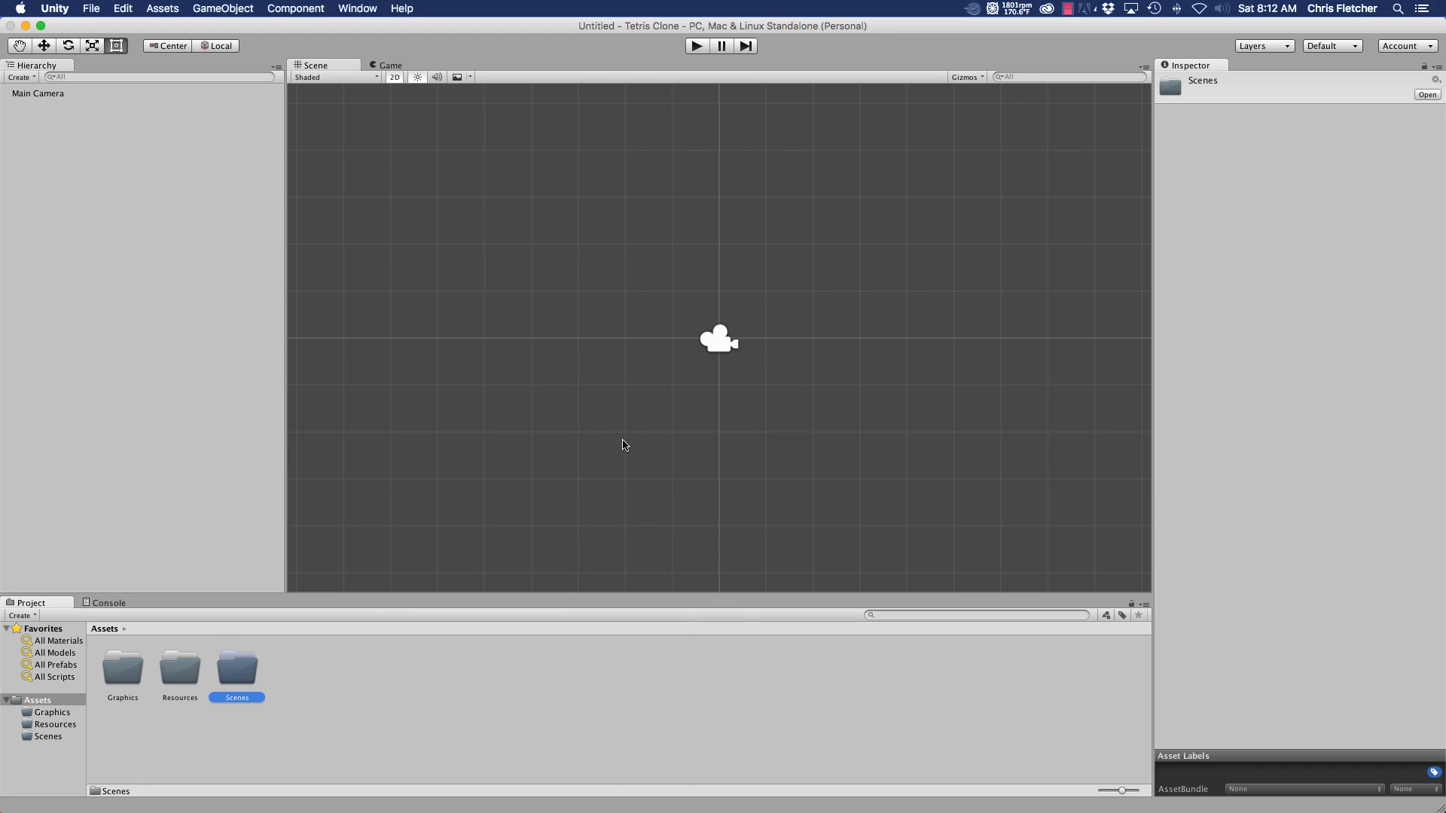
pyautogui.press('Return')
# - Add a folder named "Scripts" to Assets for the project's code
pyautogui.rightClick(346, 704)
pyautogui.moveTo(436, 572)
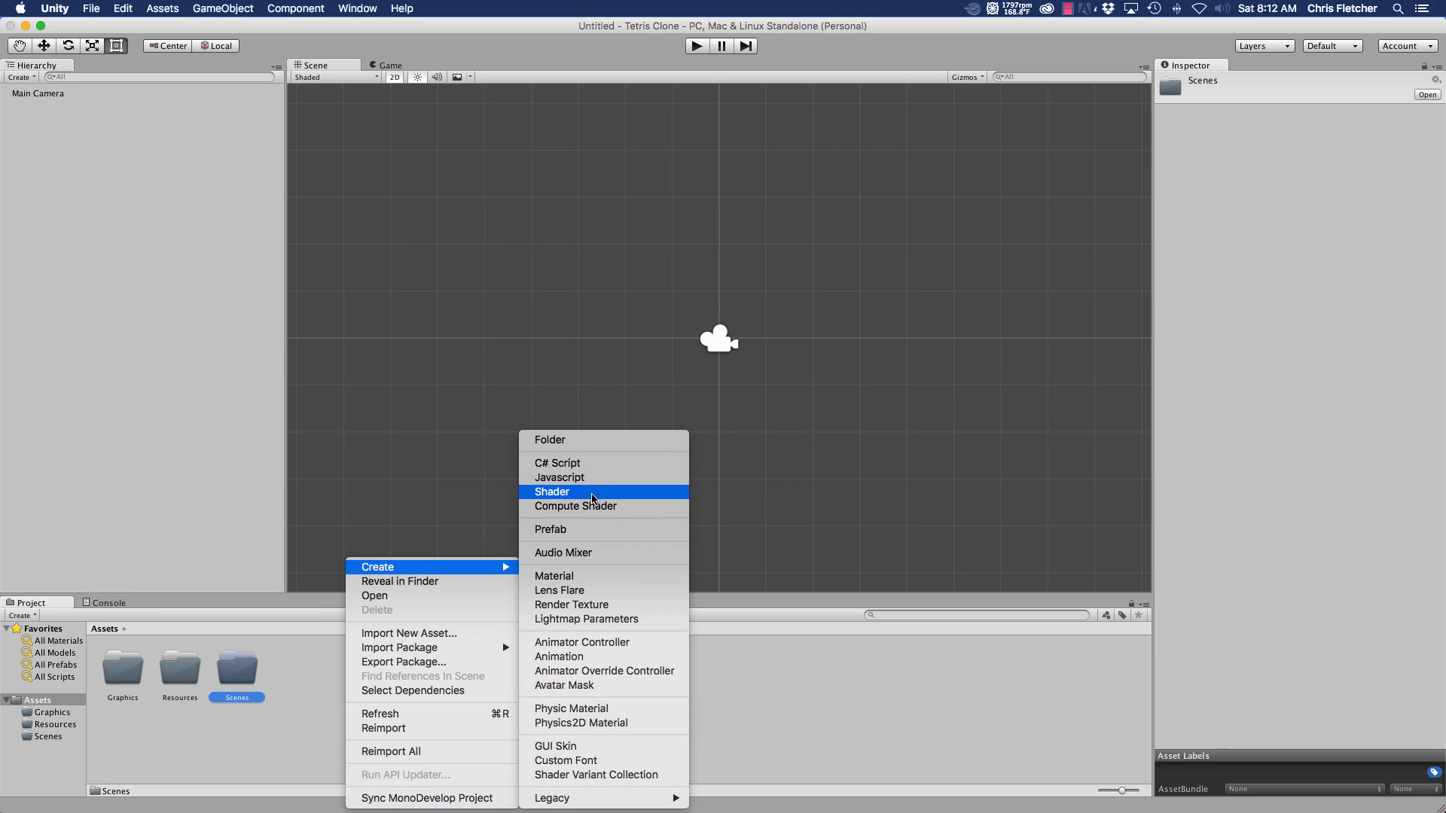
pyautogui.click(595, 447)
pyautogui.write('Scripts')
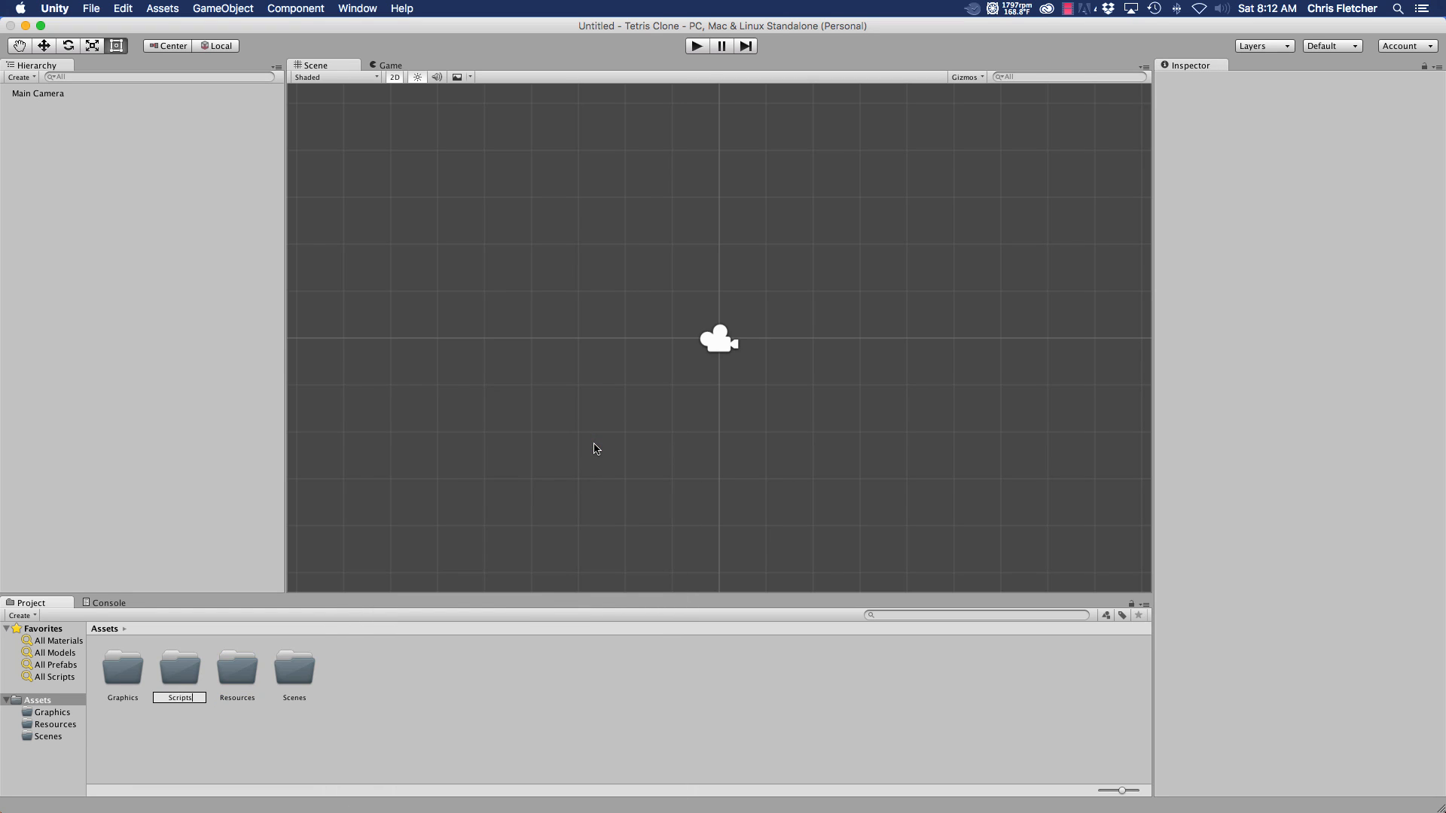
pyautogui.press('Return')
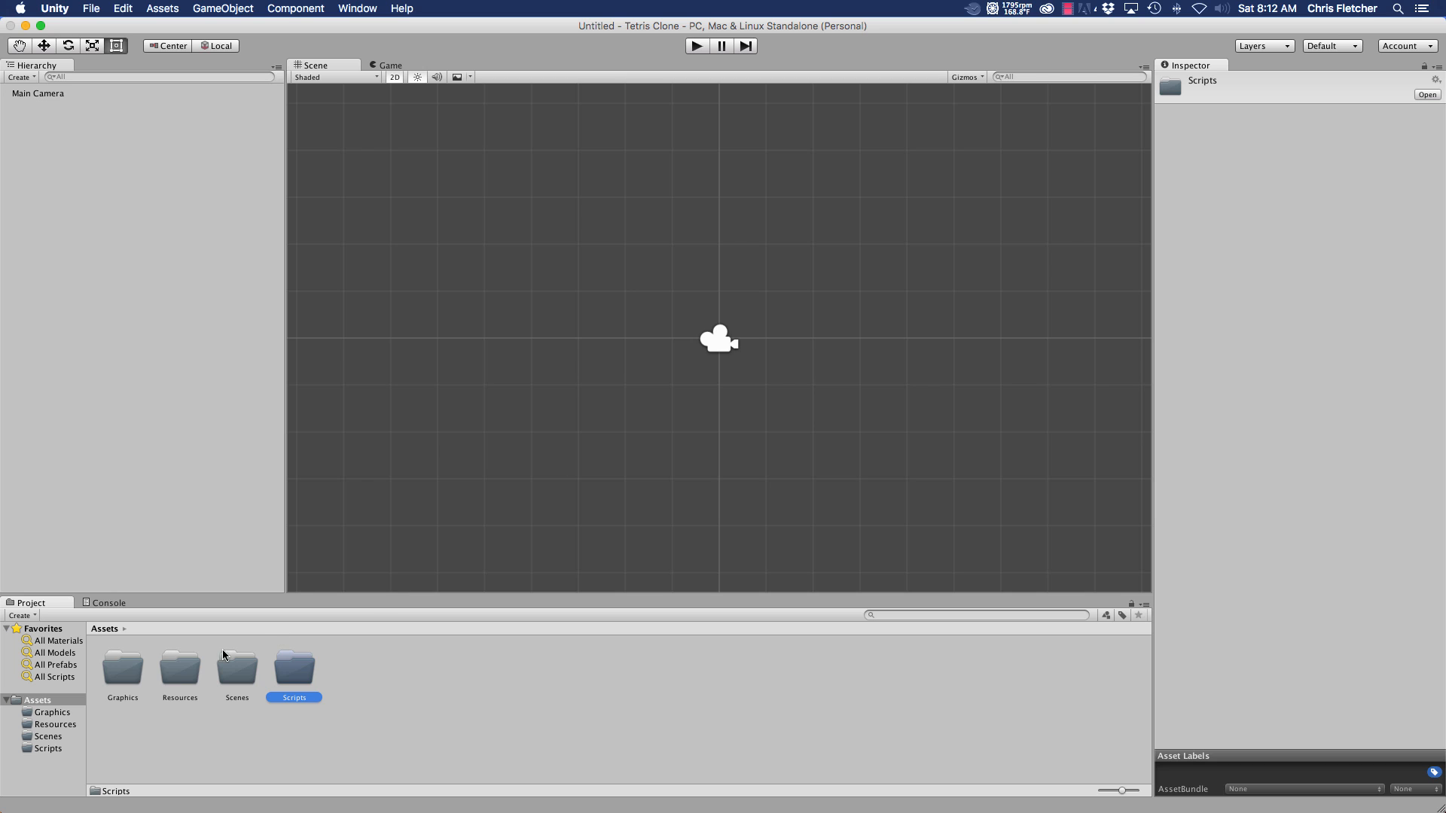
# - Create a subfolder named "Prefabs" inside the Resources folder
pyautogui.doubleClick(172, 673)
pyautogui.rightClick(174, 670)
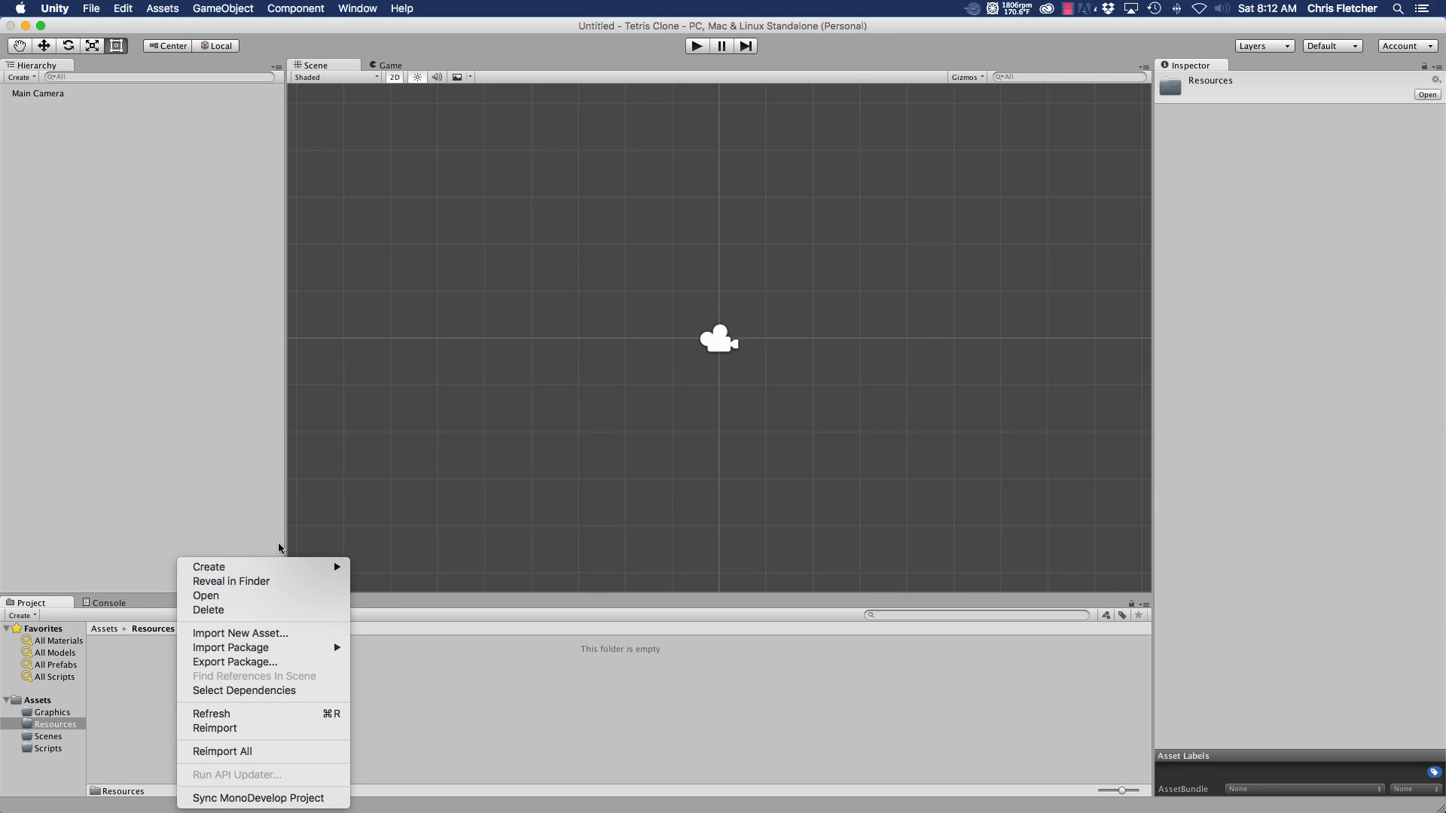
pyautogui.moveTo(288, 567)
pyautogui.click(474, 440)
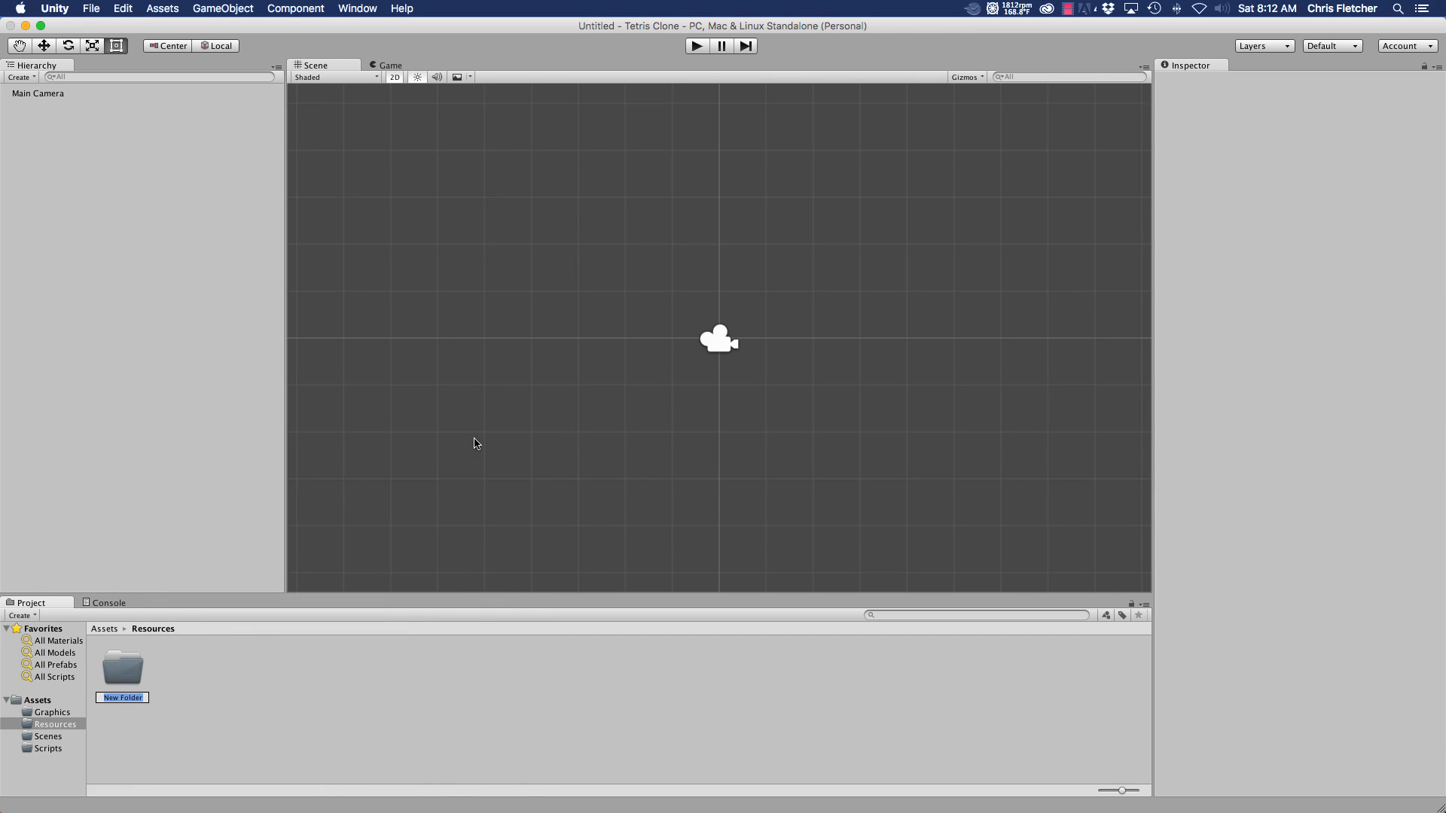
pyautogui.write('Prefabs')
pyautogui.press('Return')
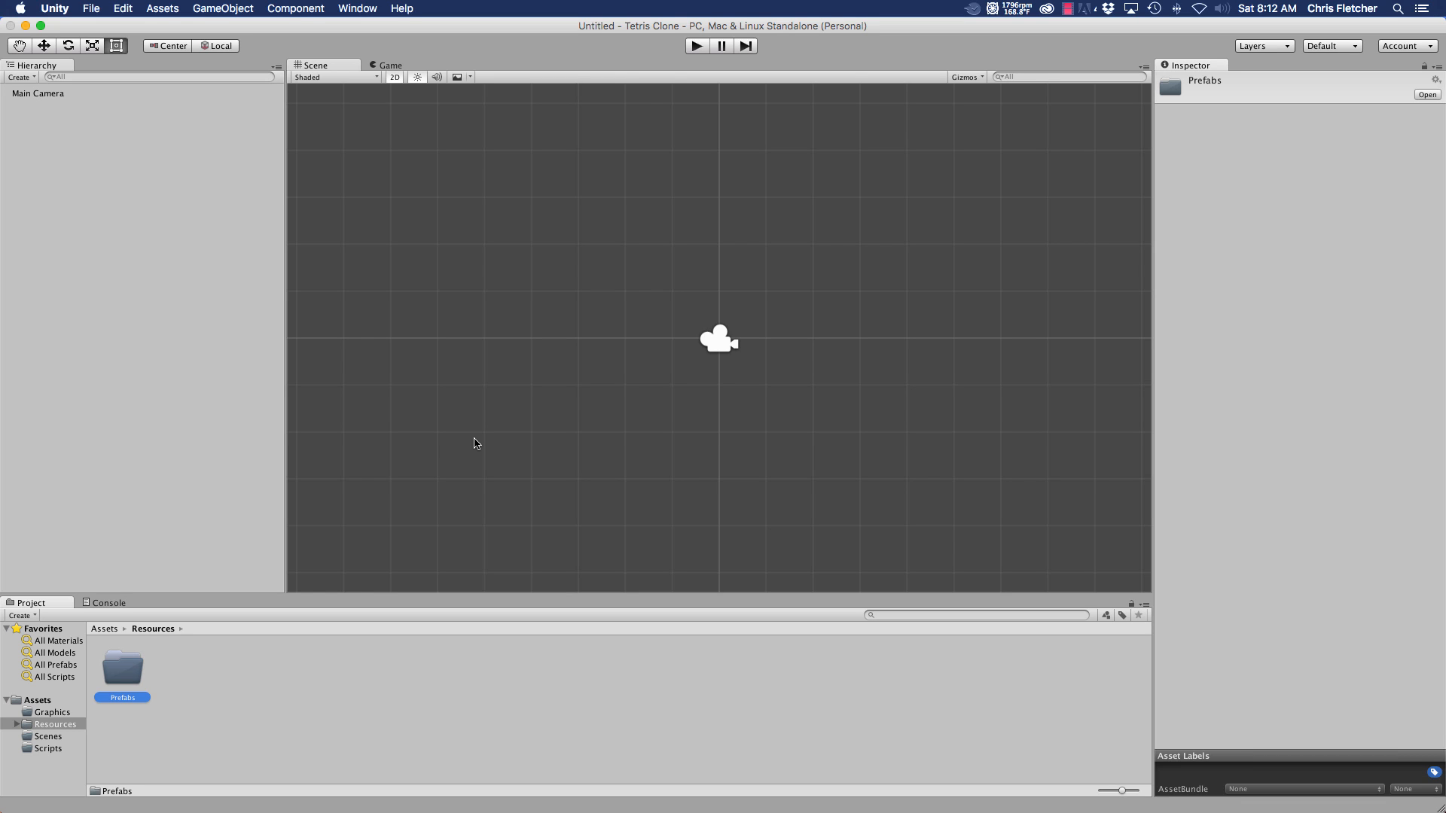
# - Save the current scene as "Level" in Assets and move it into the Scenes folder
pyautogui.click(20, 725)
pyautogui.click(42, 702)
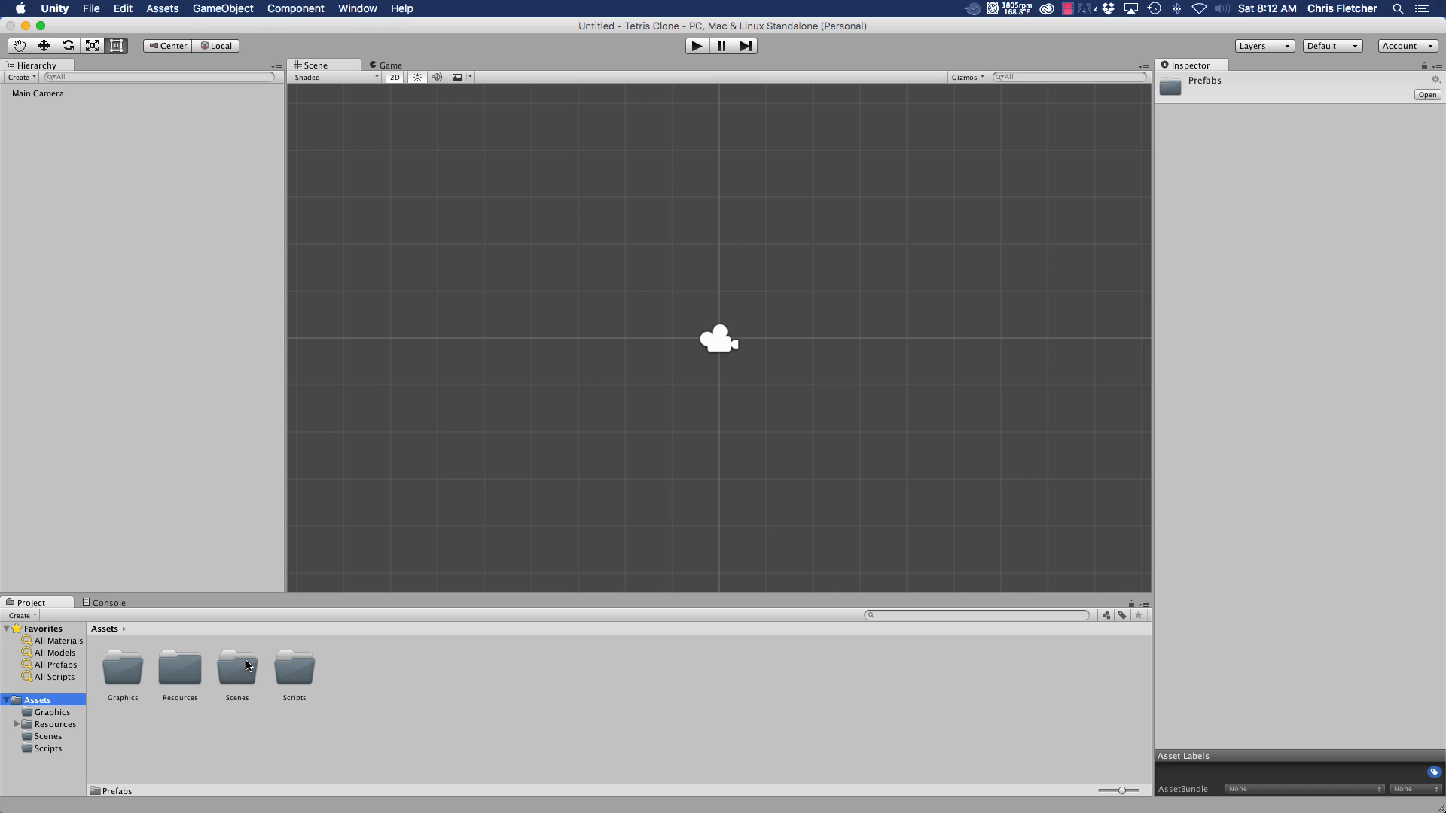
pyautogui.click(87, 6)
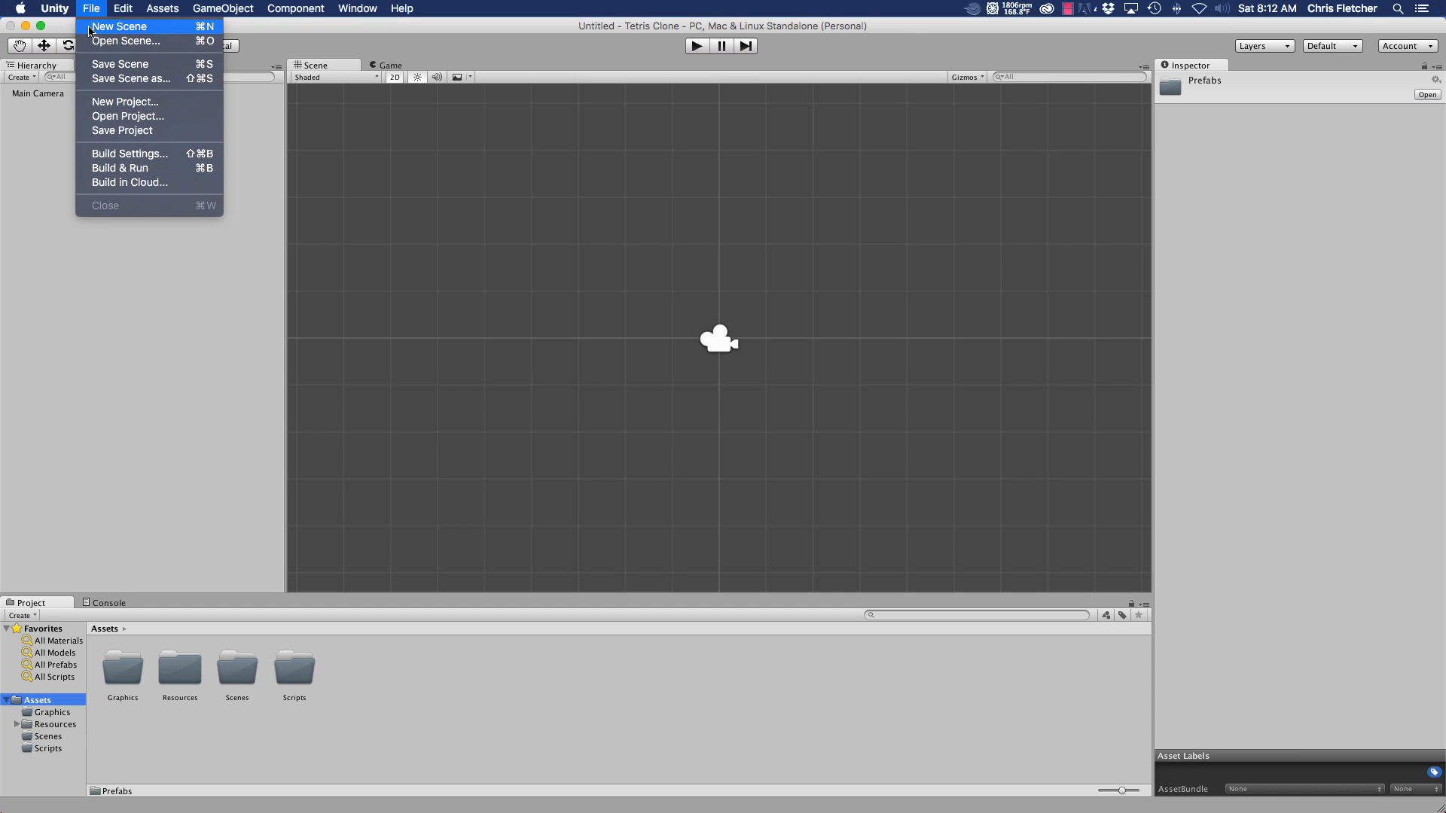
pyautogui.click(143, 82)
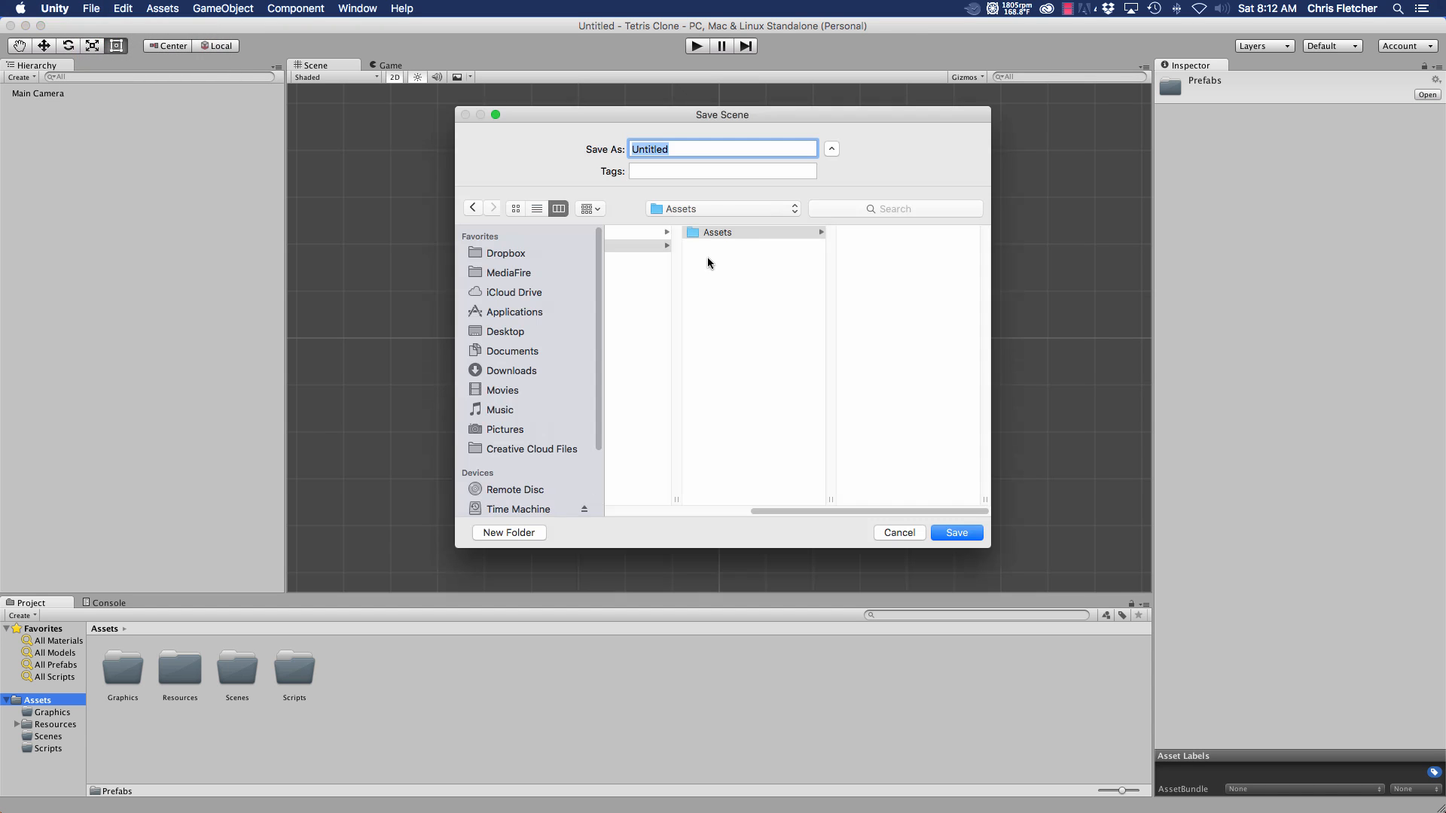
pyautogui.write('Level')
pyautogui.press('Return')
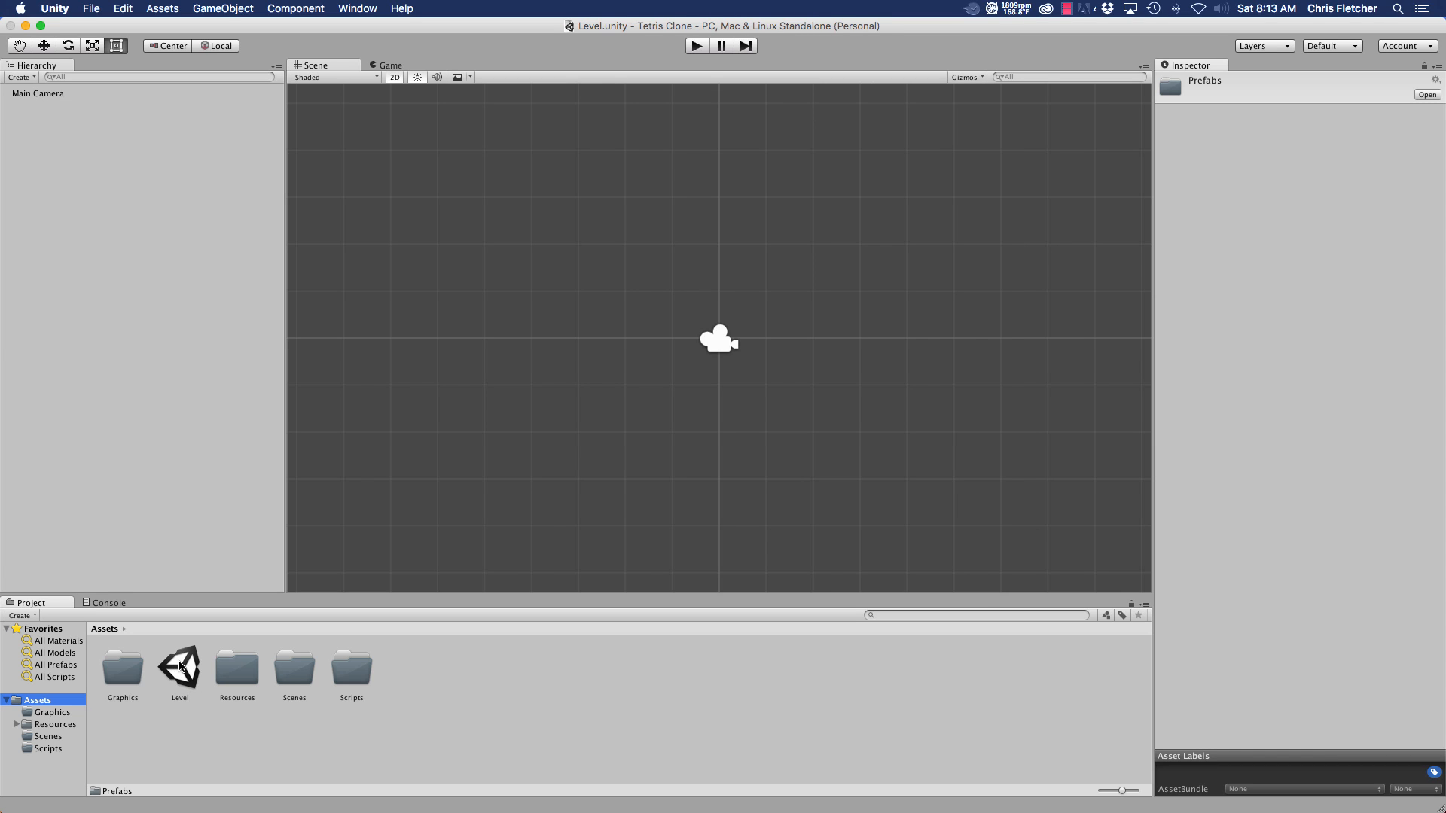
pyautogui.moveTo(188, 666); pyautogui.dragTo(295, 671)
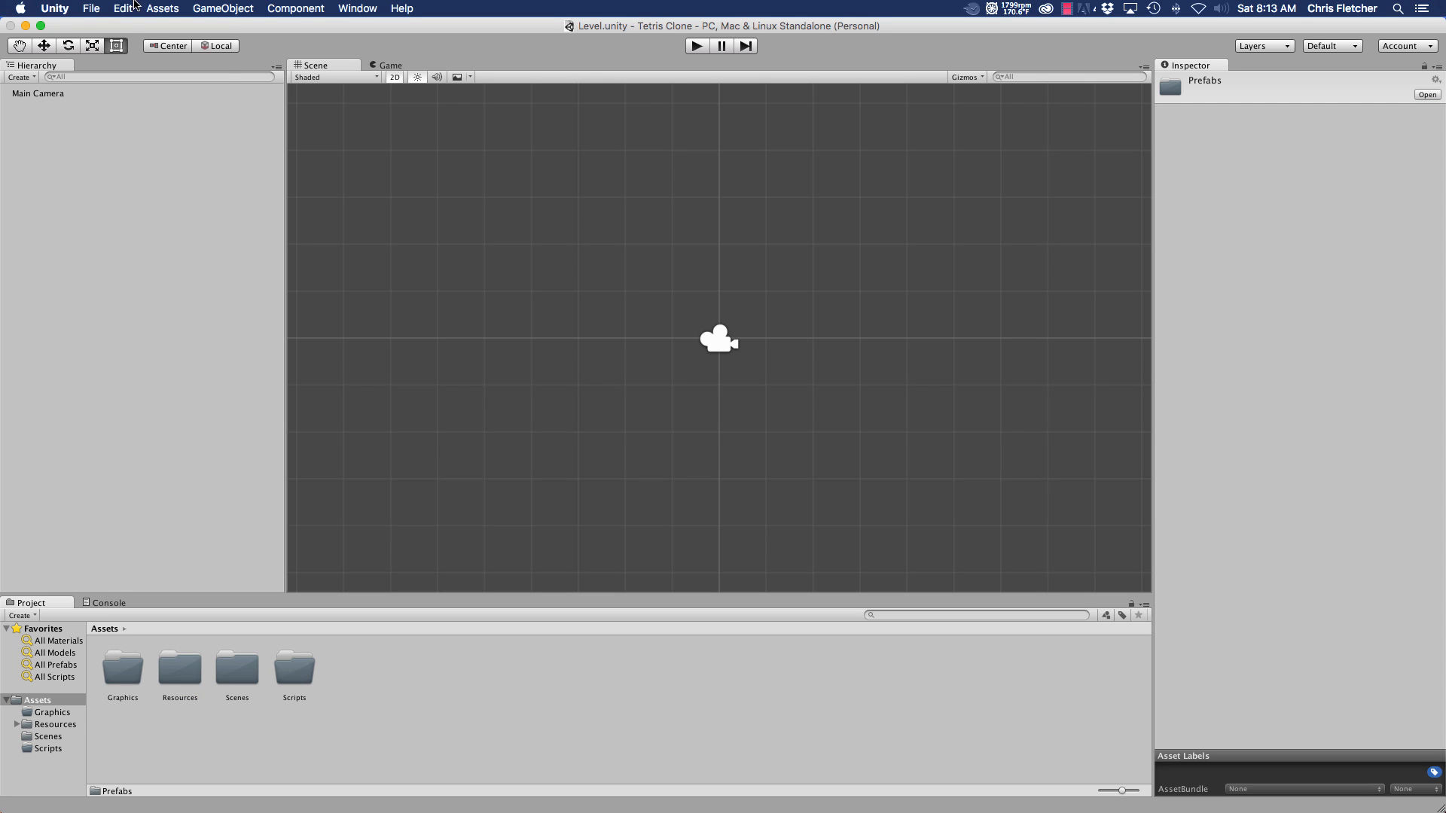
# - Save the open scene again under the name "GameOver" and move it into the Scenes folder
pyautogui.click(81, 6)
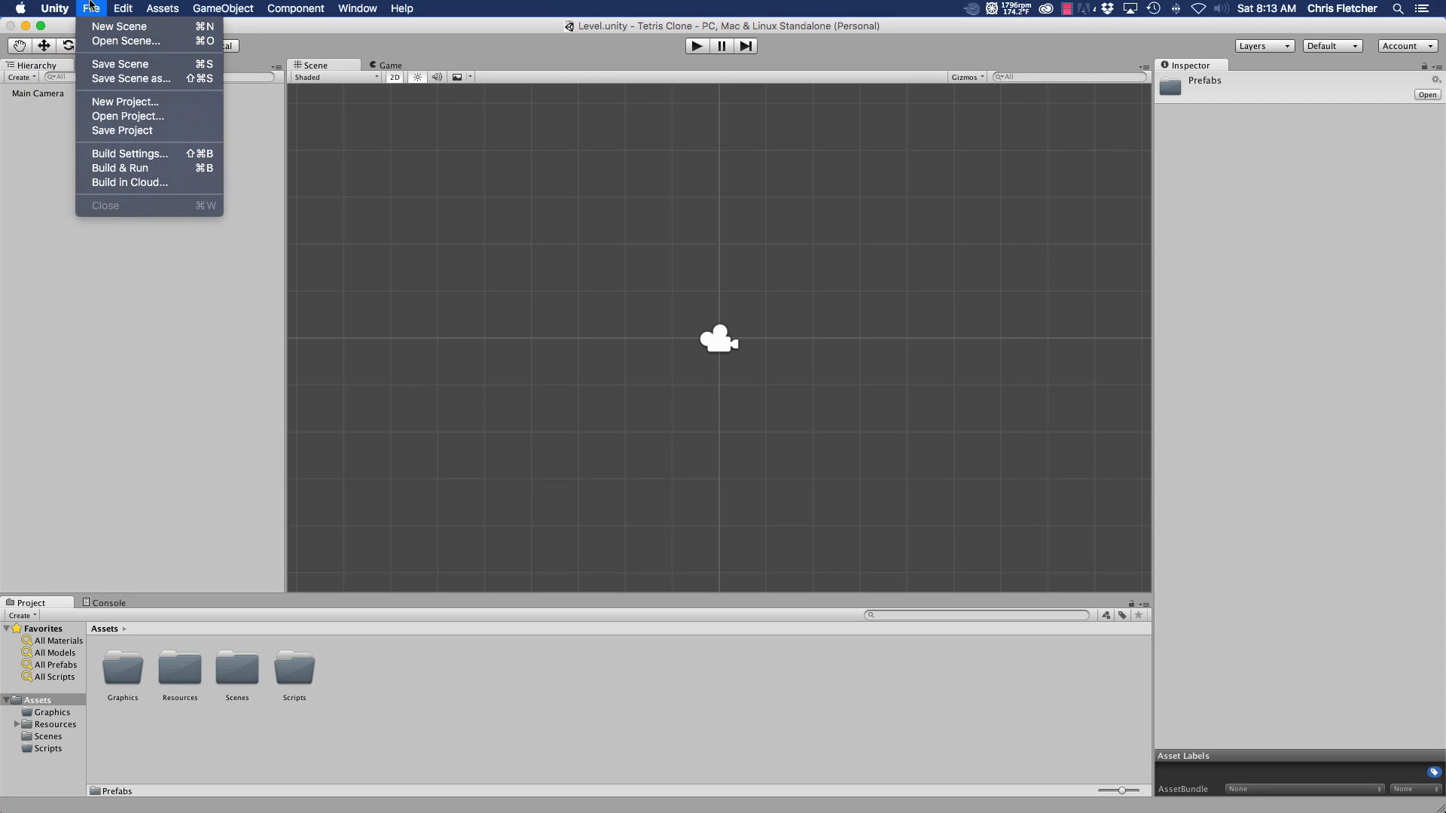
pyautogui.click(124, 79)
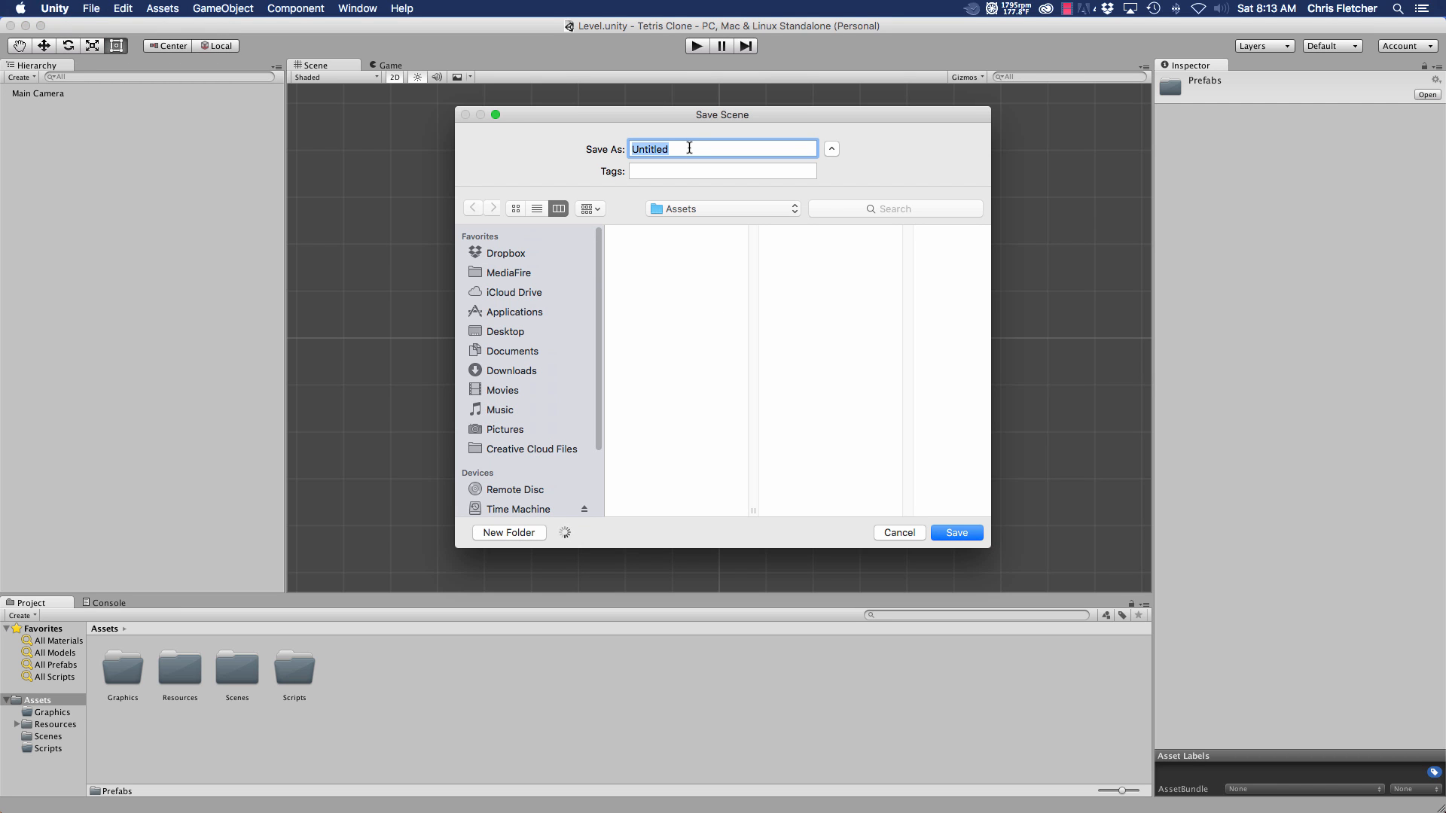
pyautogui.write('GameOver')
pyautogui.click(971, 537)
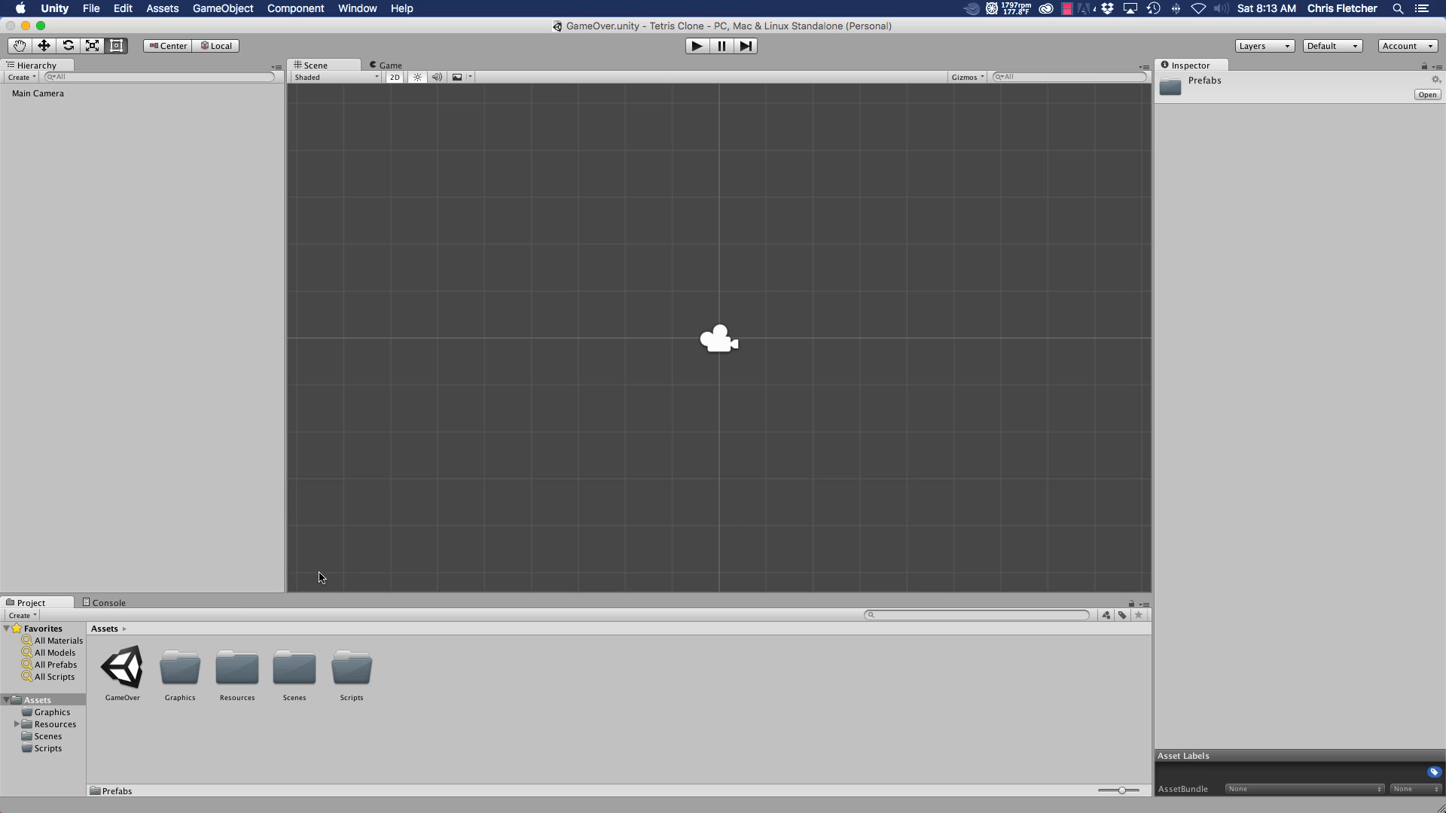
pyautogui.moveTo(250, 673); pyautogui.dragTo(295, 670)
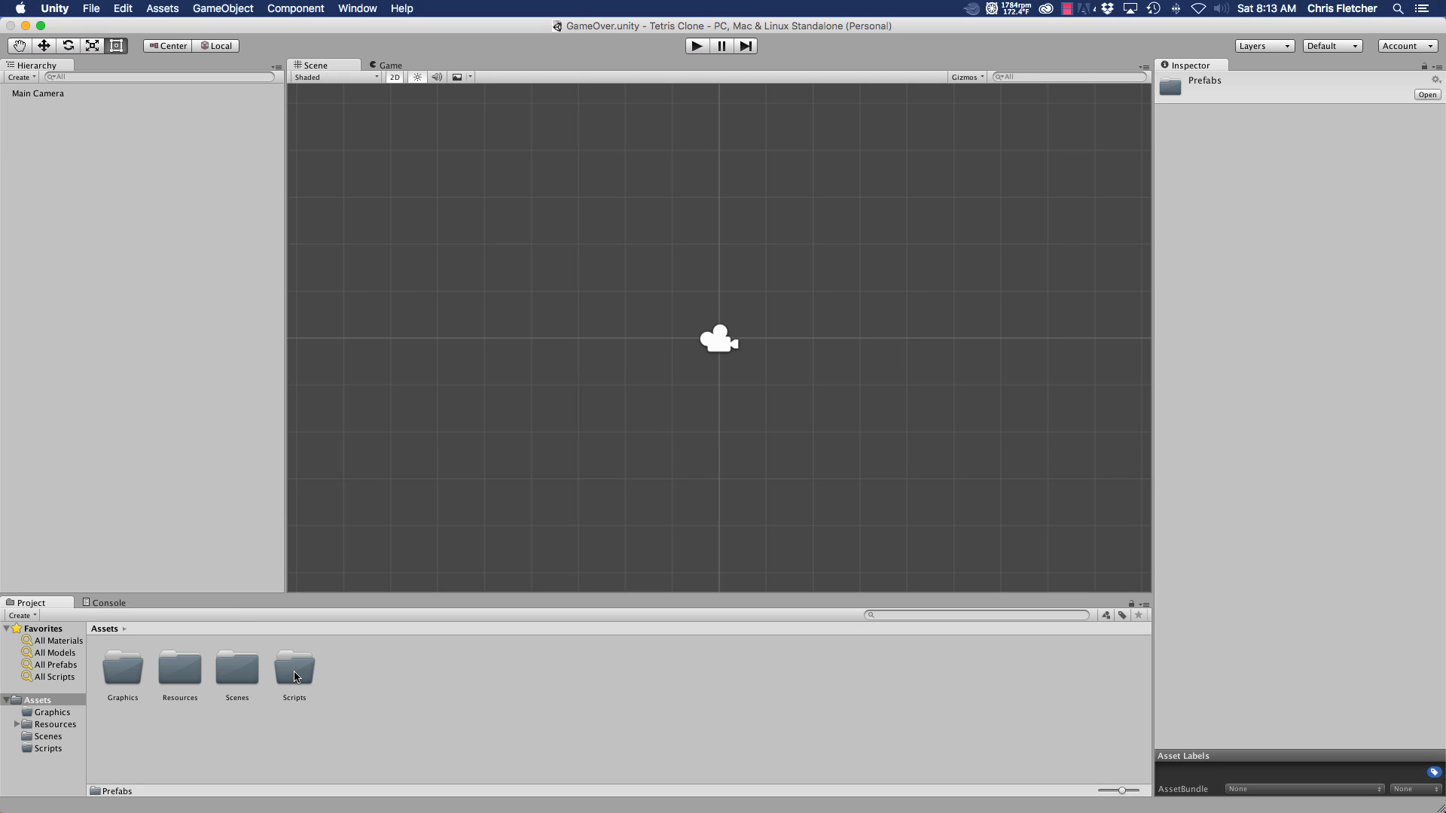
# - In the Scenes folder, open Level and GameOver in turn to check both, and reopen the Level scene
pyautogui.doubleClick(246, 667)
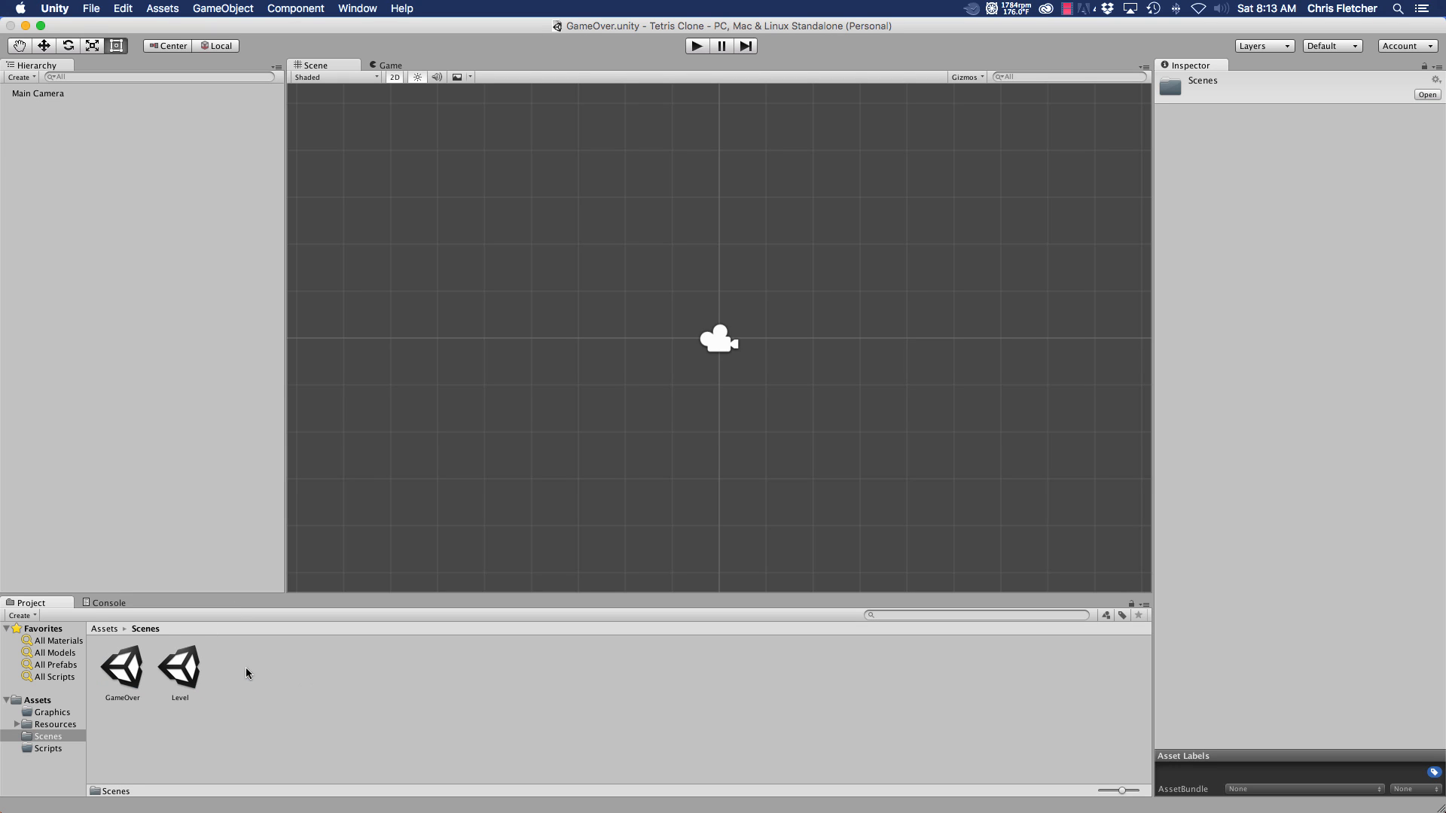
pyautogui.doubleClick(181, 668)
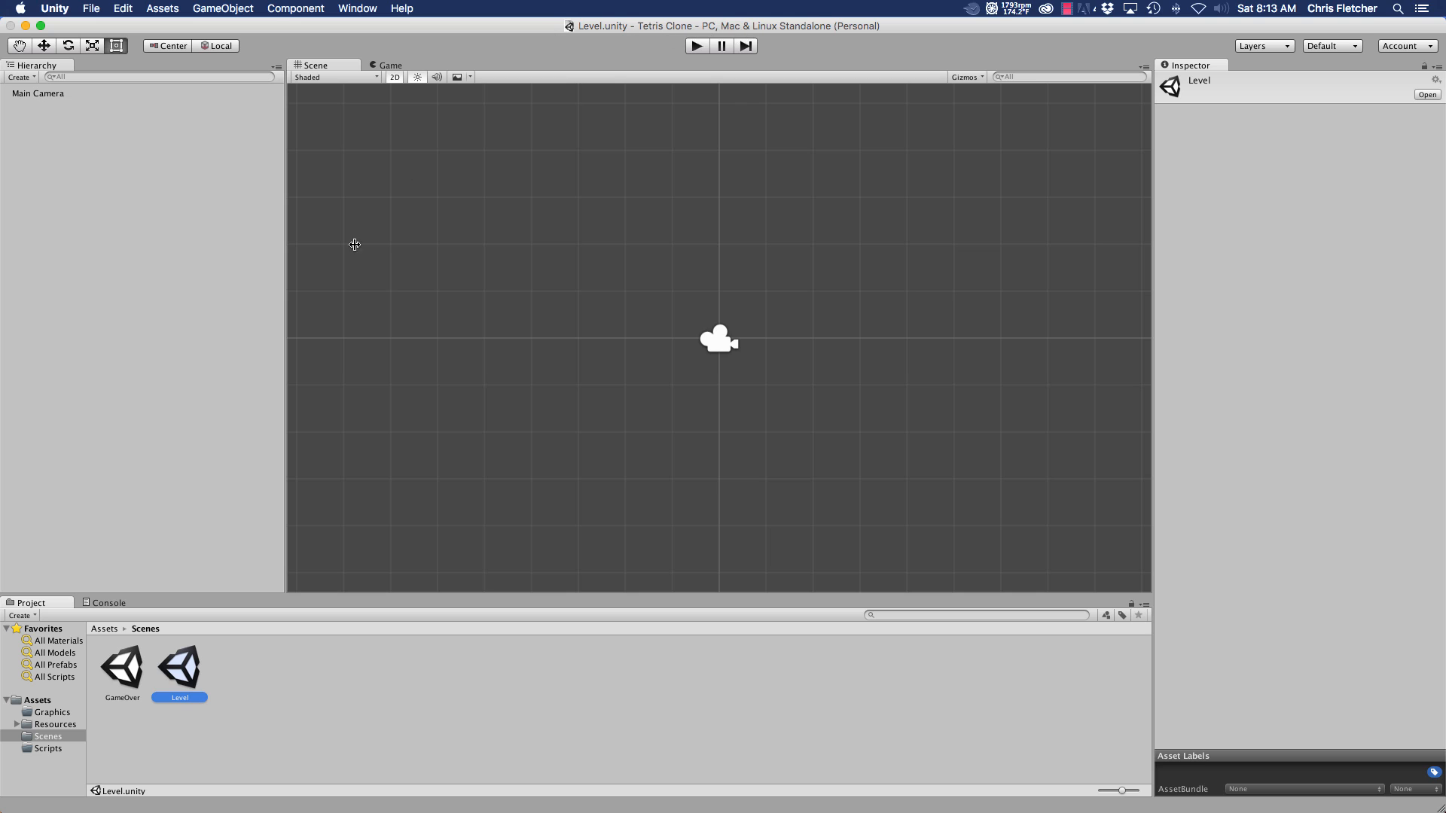
pyautogui.doubleClick(126, 665)
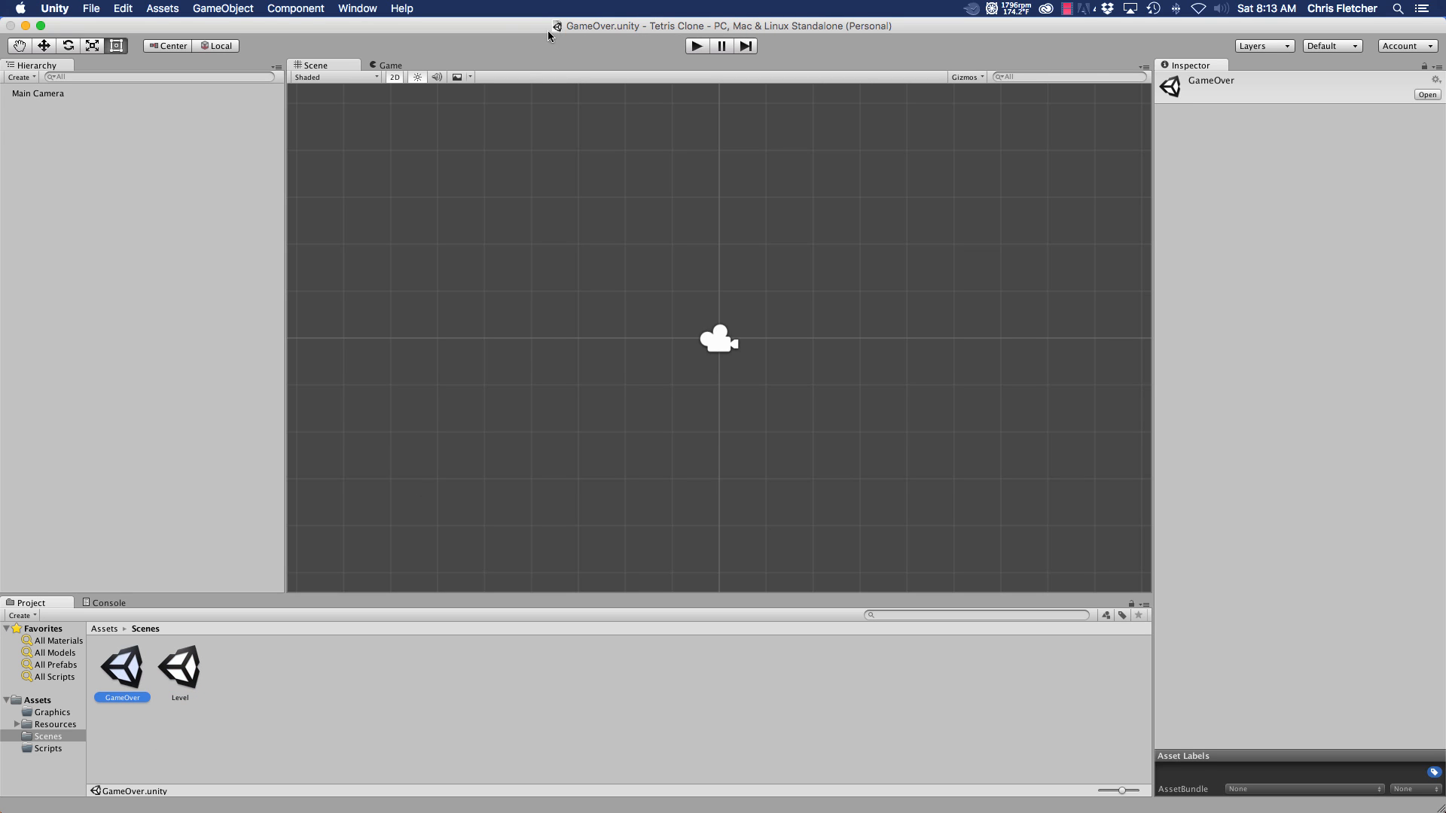
pyautogui.doubleClick(178, 669)
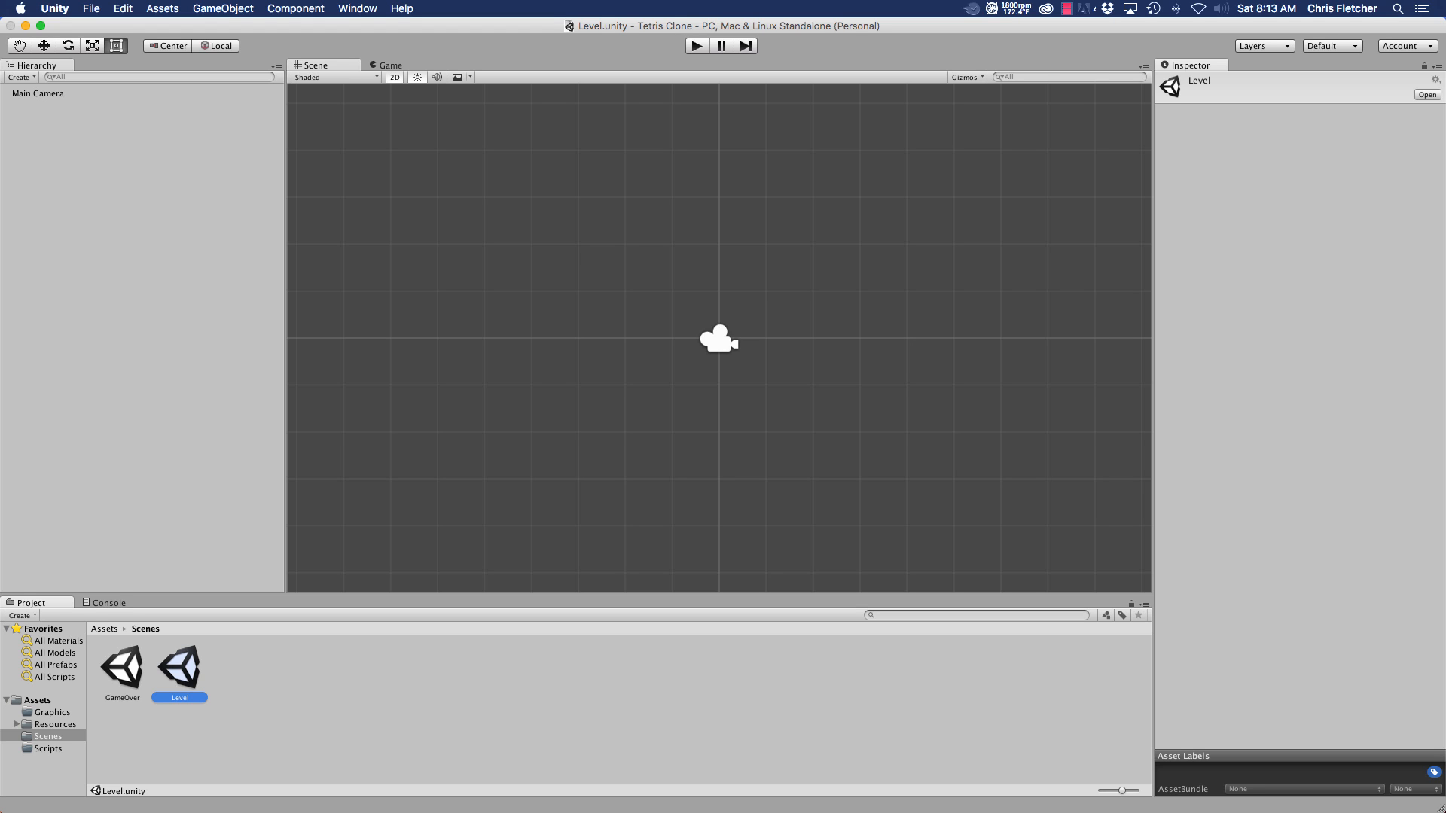
# - Import the seven mino PNG images and MinoGrid from the Finder's Tetris Clone folder into the project's Graphics folder
pyautogui.click(50, 712)
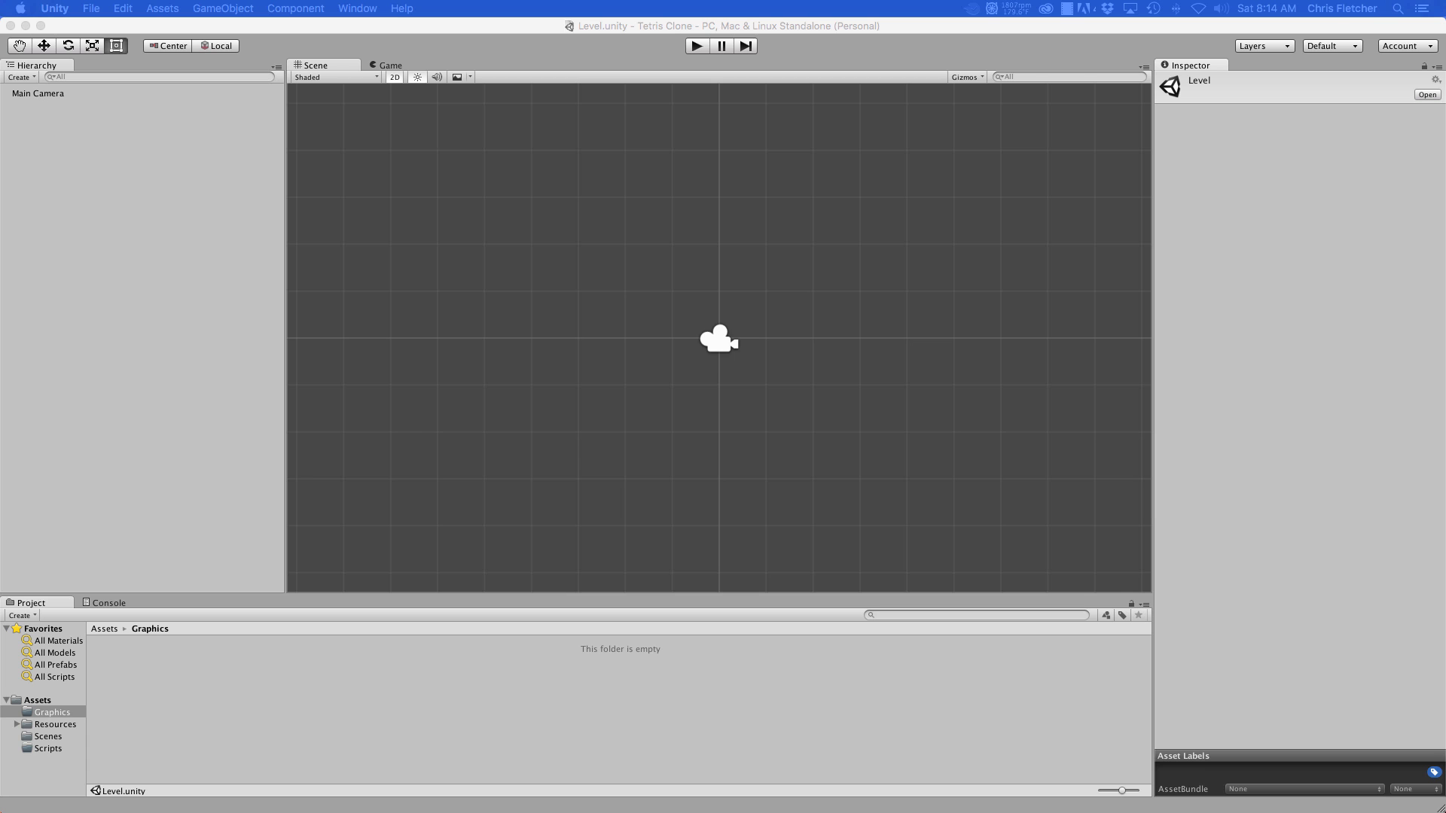
pyautogui.moveTo(390, 812); pyautogui.dragTo(373, 181)
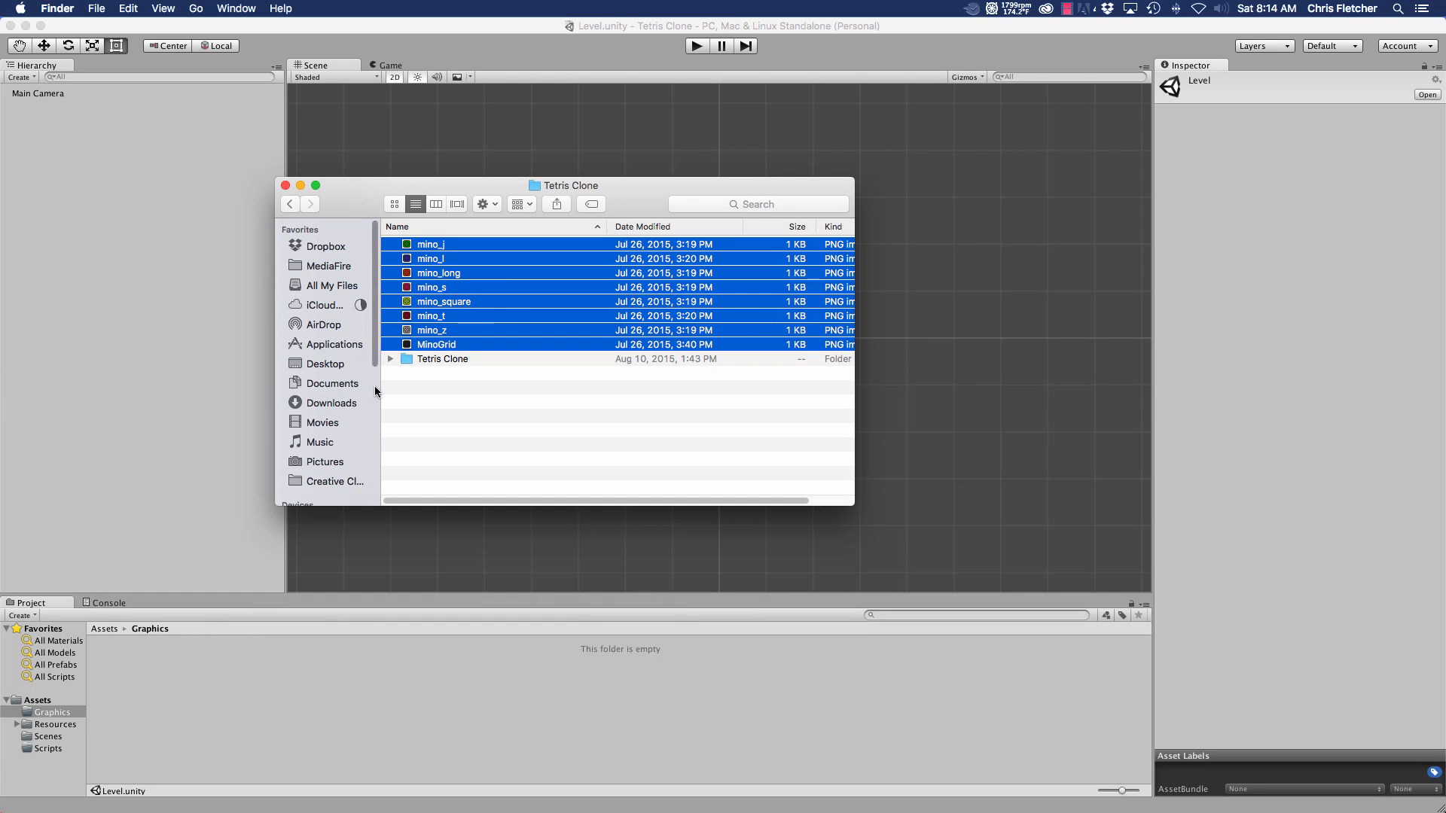
pyautogui.moveTo(430, 242); pyautogui.dragTo(202, 671)
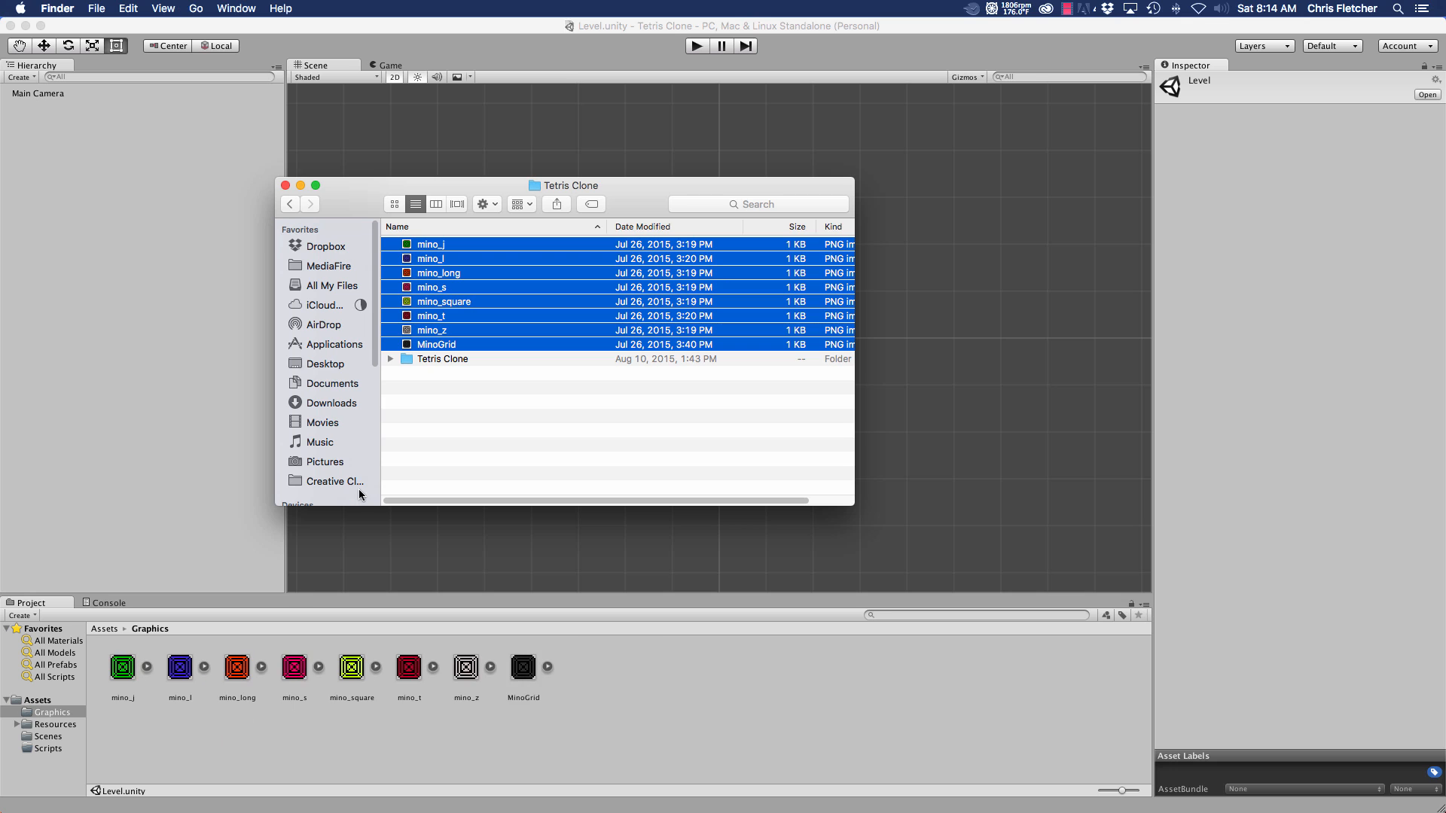
pyautogui.click(286, 186)
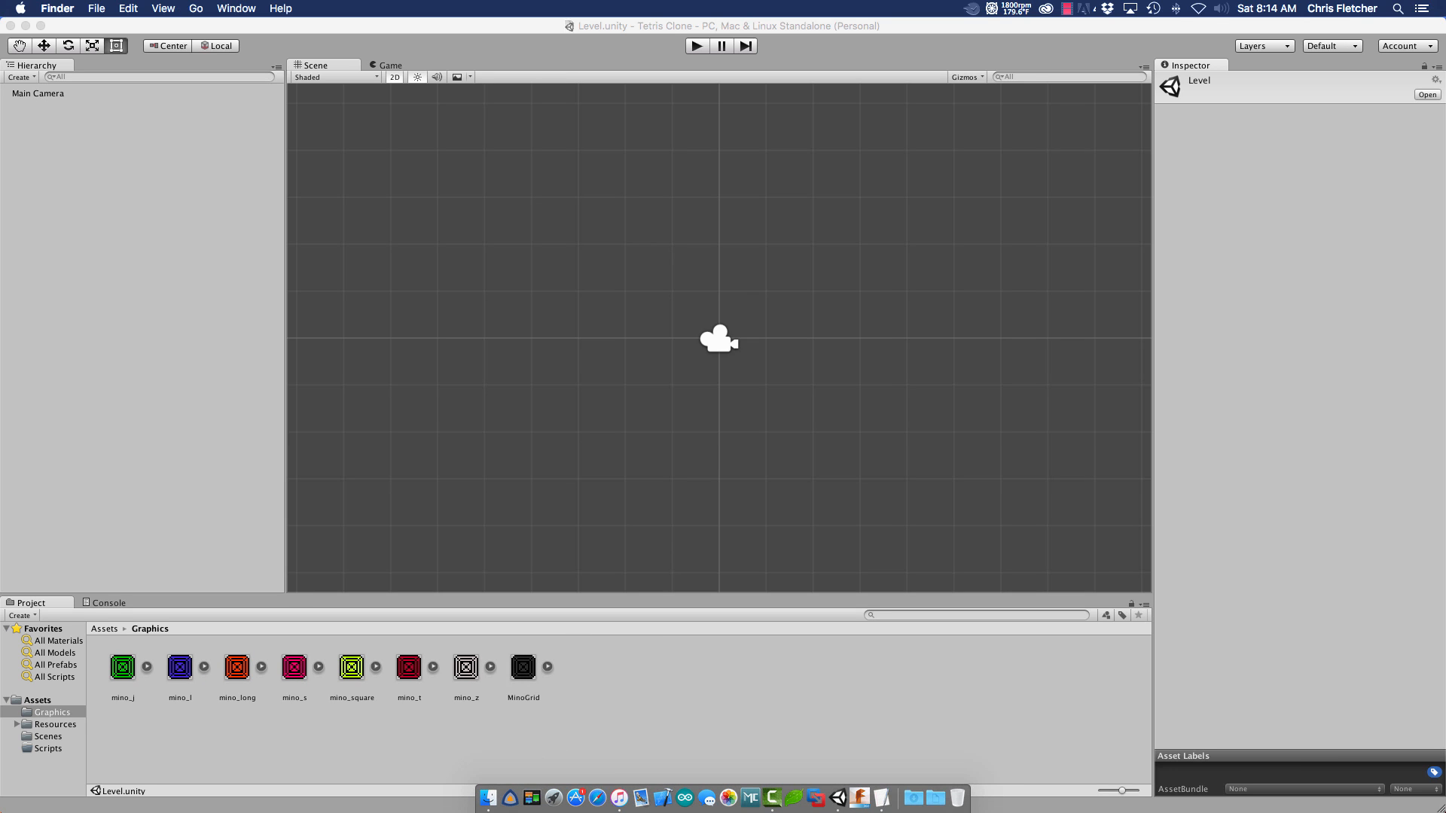
# - For all eight imported textures in the Graphics folder, set Pixels Per Unit to 32
pyautogui.click(522, 672)
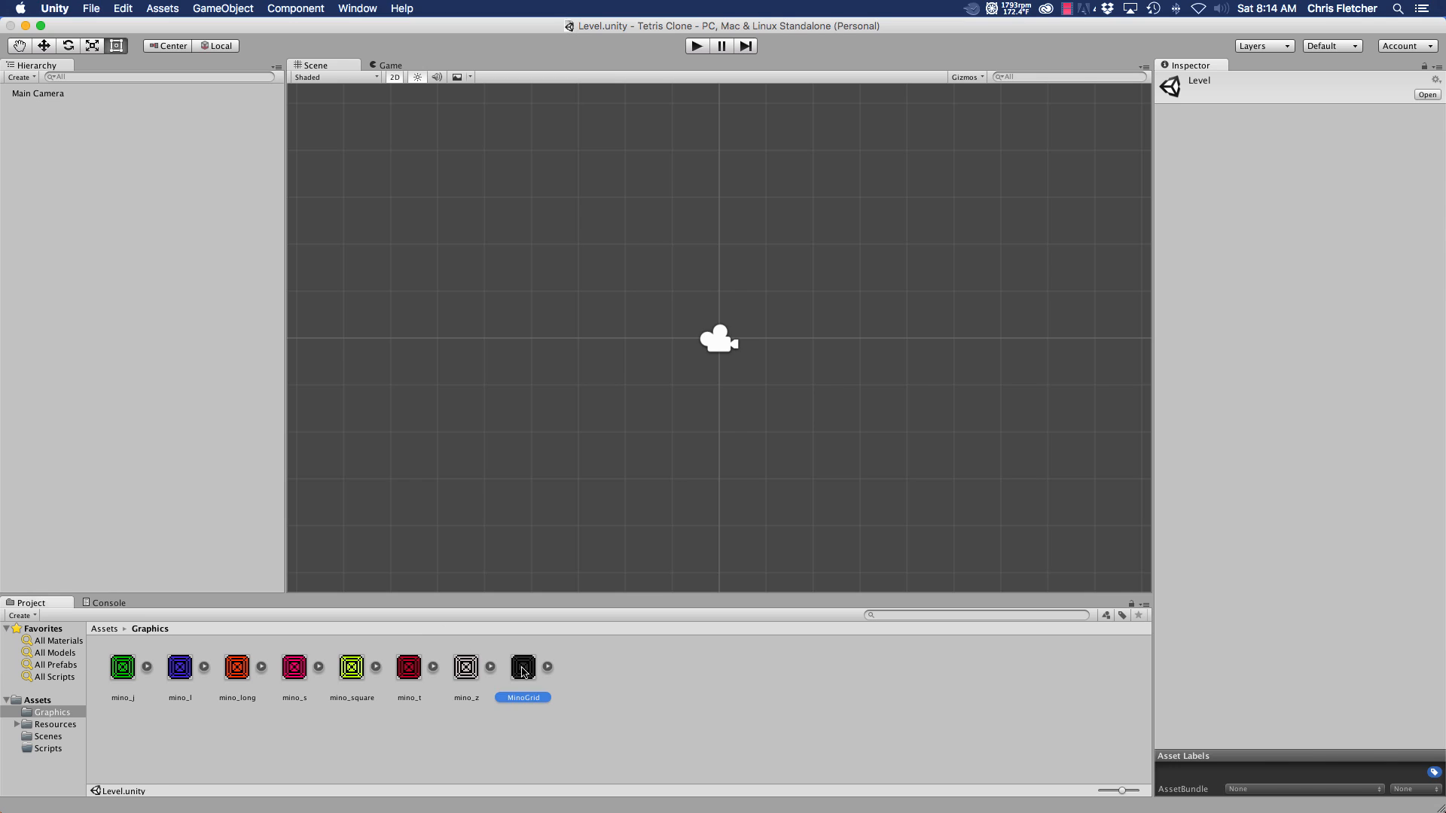
pyautogui.keyDown('super'); pyautogui.click(466, 680); pyautogui.keyUp('super')
pyautogui.keyDown('super'); pyautogui.click(402, 671); pyautogui.keyUp('super')
pyautogui.keyDown('super'); pyautogui.click(348, 669); pyautogui.keyUp('super')
pyautogui.keyDown('super'); pyautogui.click(287, 666); pyautogui.keyUp('super')
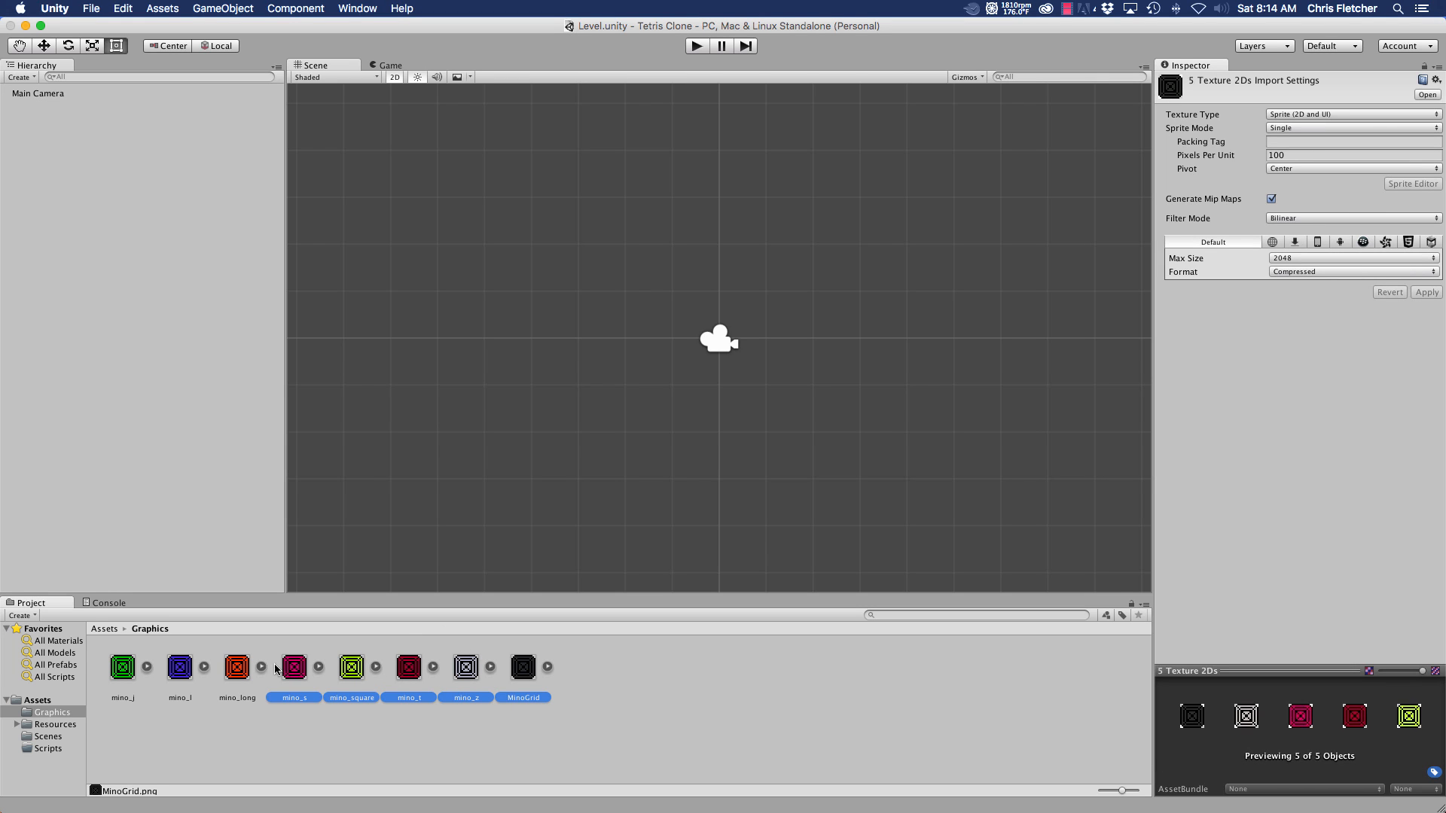
pyautogui.keyDown('super'); pyautogui.click(239, 668); pyautogui.keyUp('super')
pyautogui.keyDown('super'); pyautogui.click(177, 667); pyautogui.keyUp('super')
pyautogui.keyDown('super'); pyautogui.click(129, 666); pyautogui.keyUp('super')
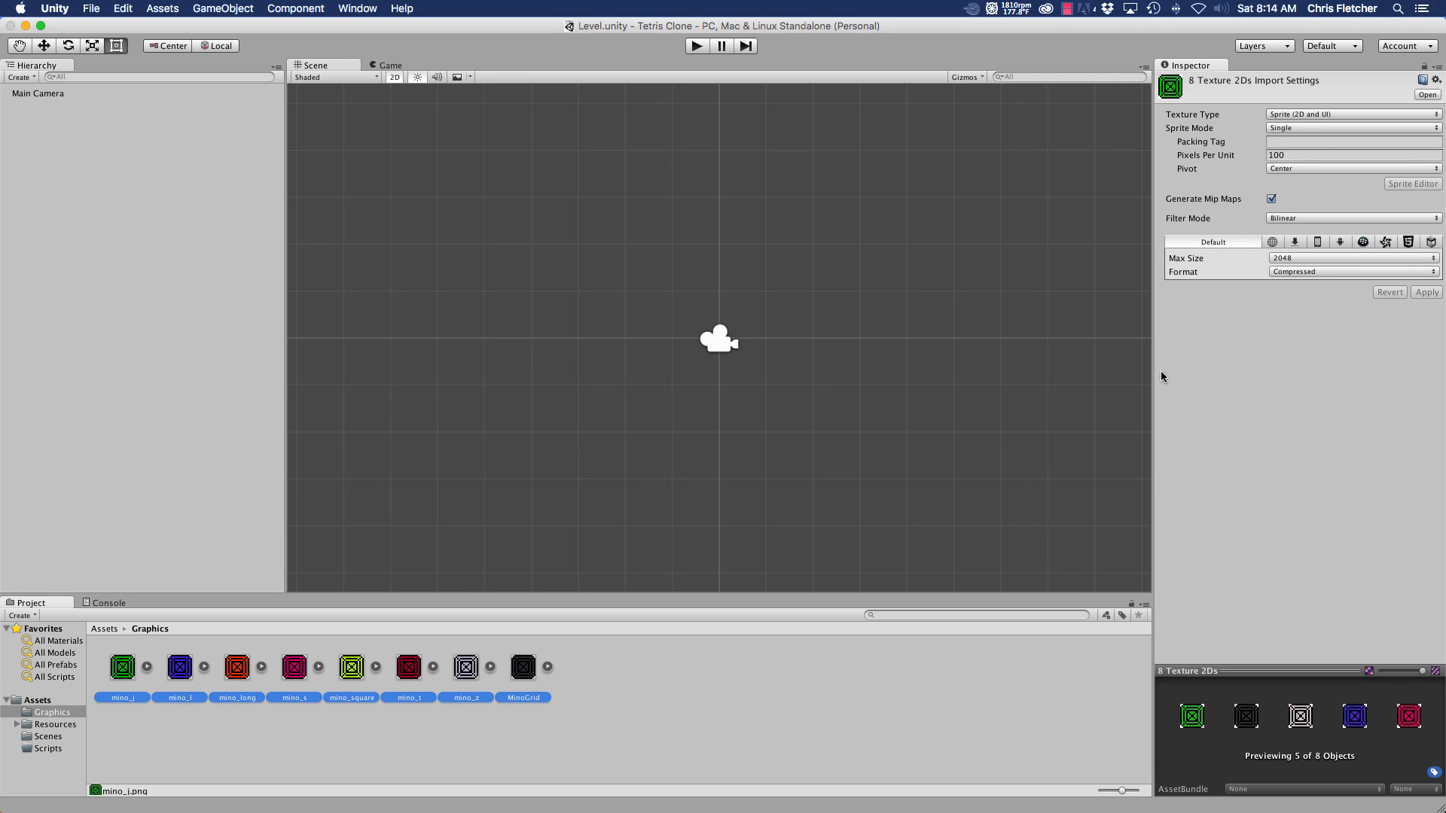
pyautogui.click(1291, 154)
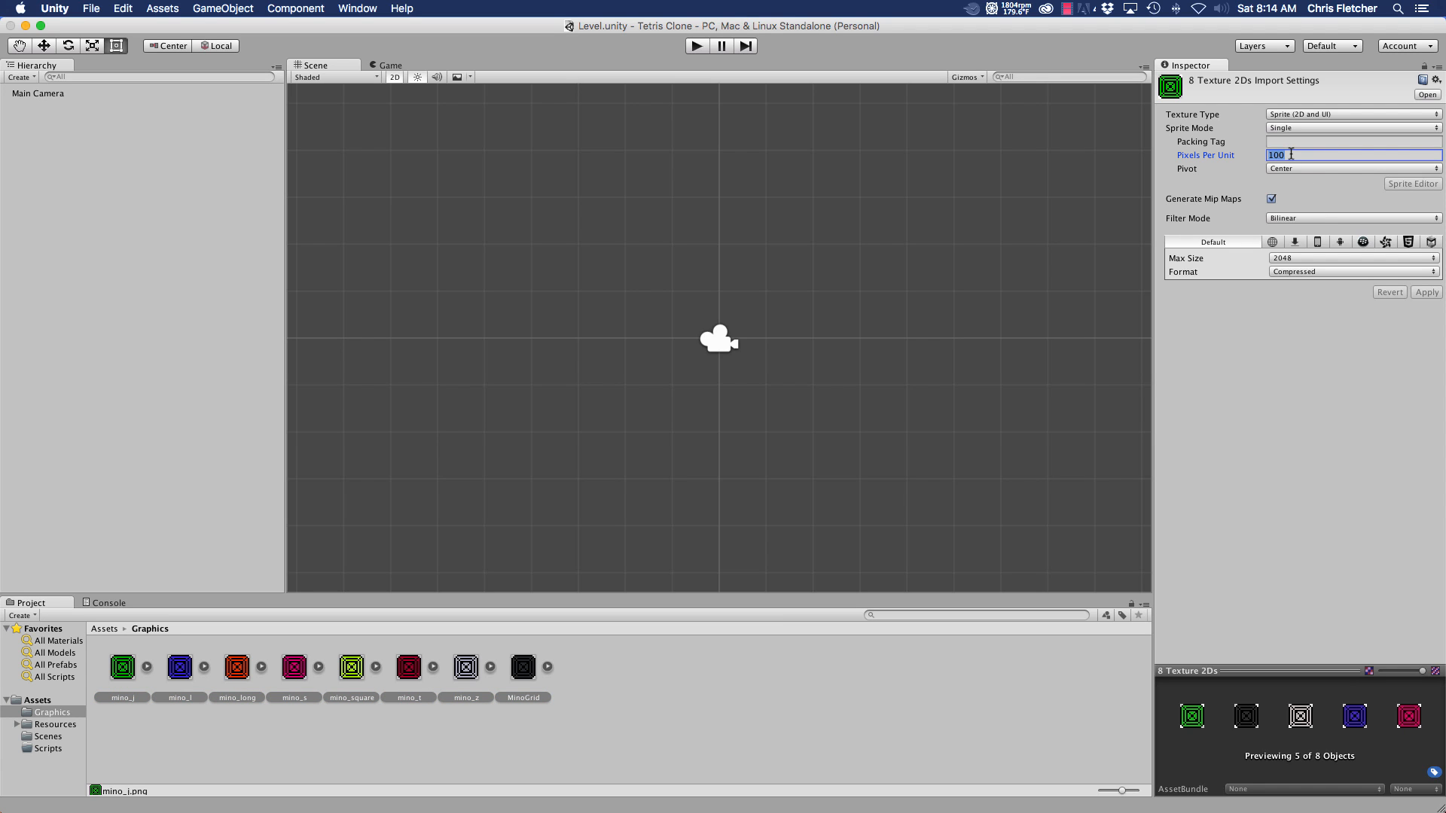
pyautogui.write('32')
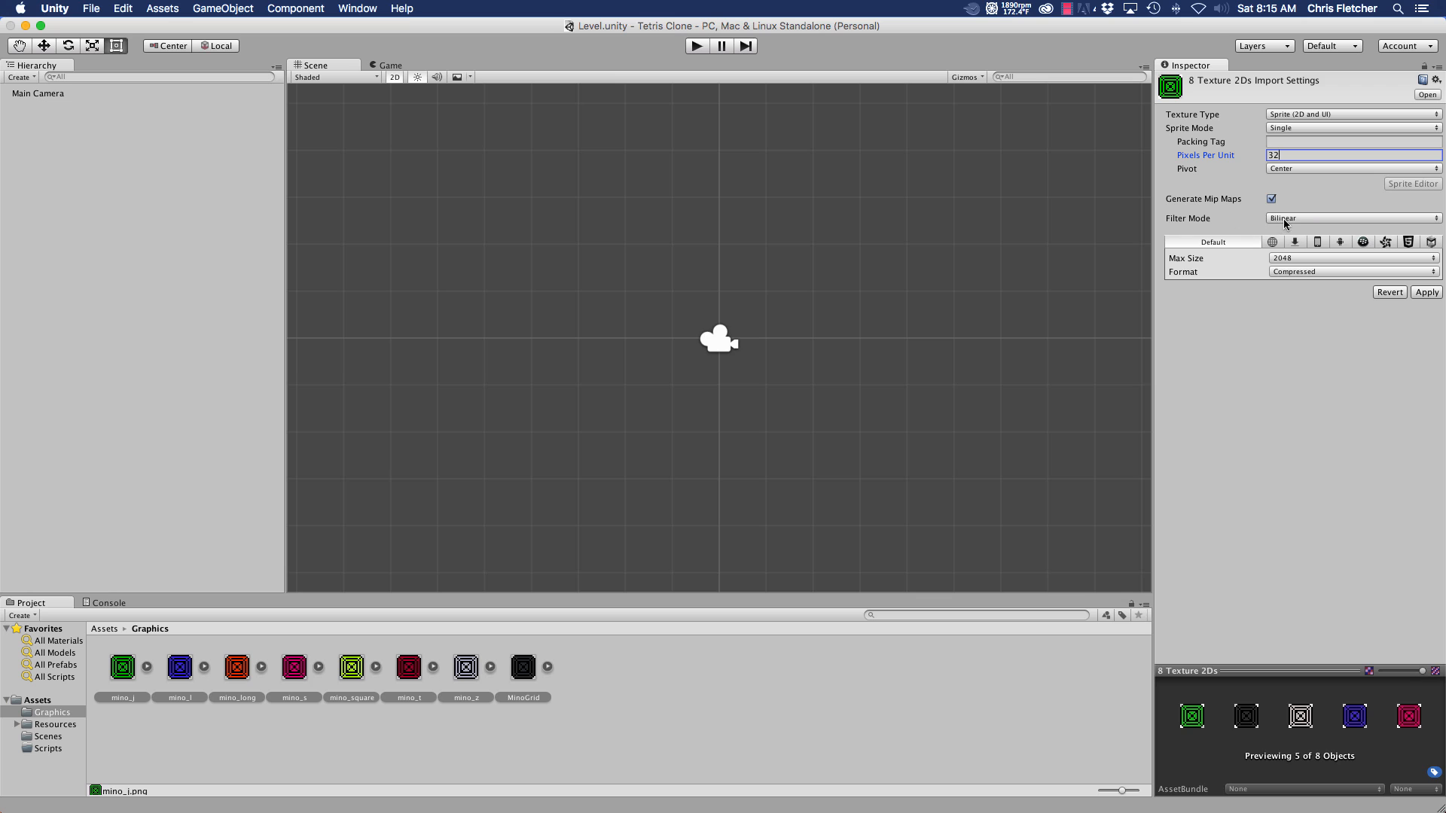
# - Set the selected textures' Filter Mode to Point, apply the import settings and clear the selection
pyautogui.click(1303, 219)
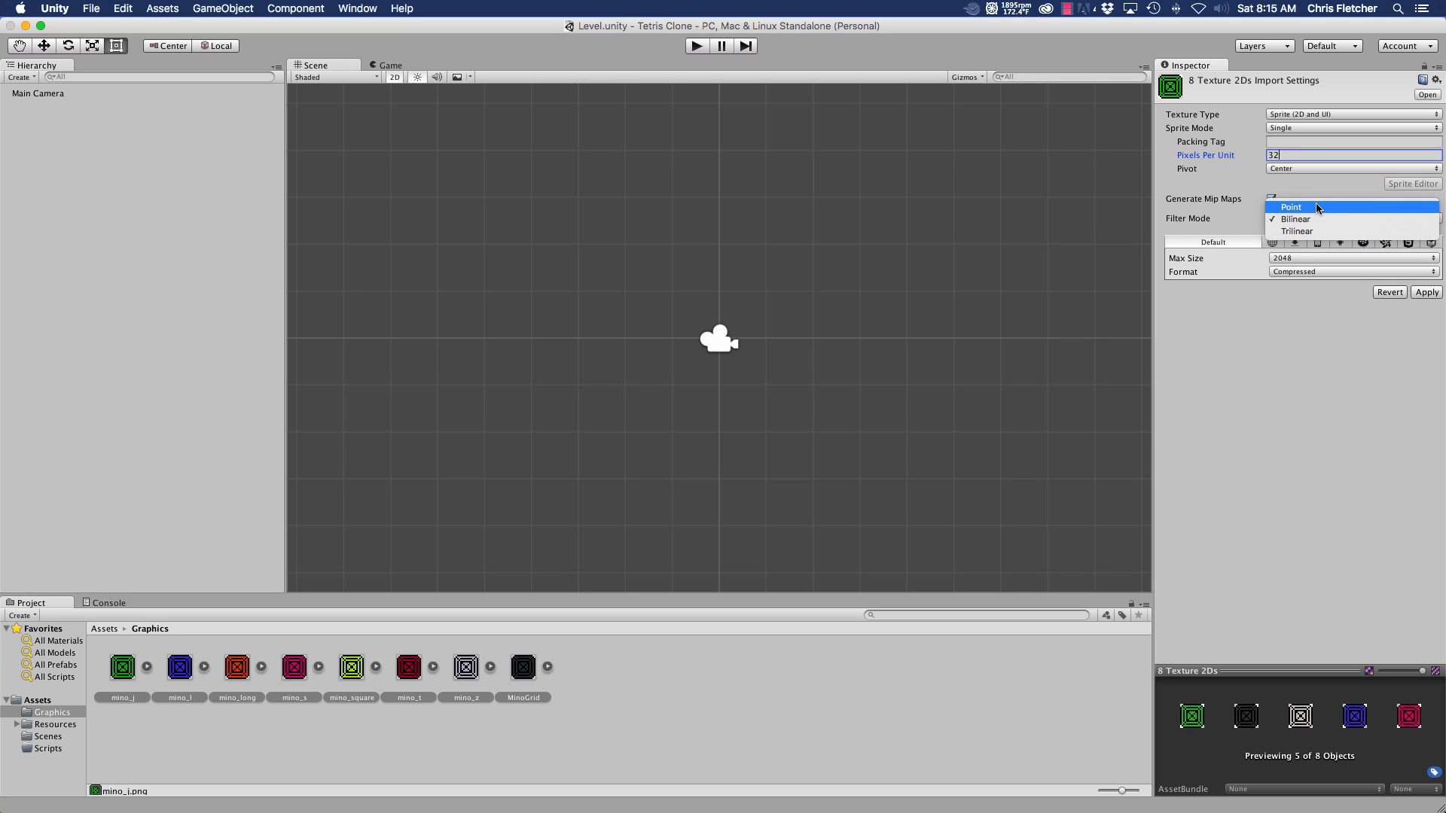
pyautogui.click(1318, 207)
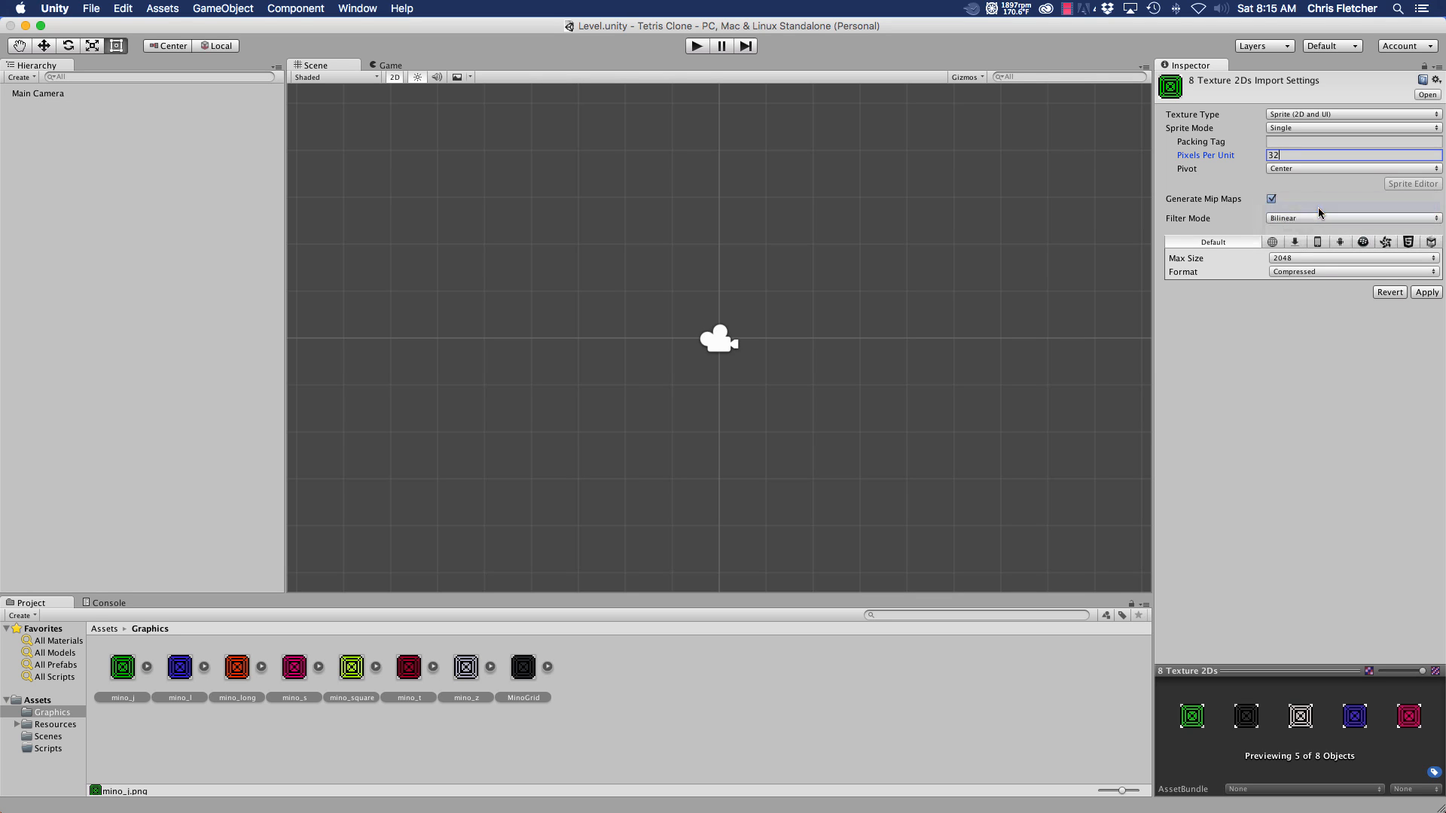
pyautogui.click(1428, 293)
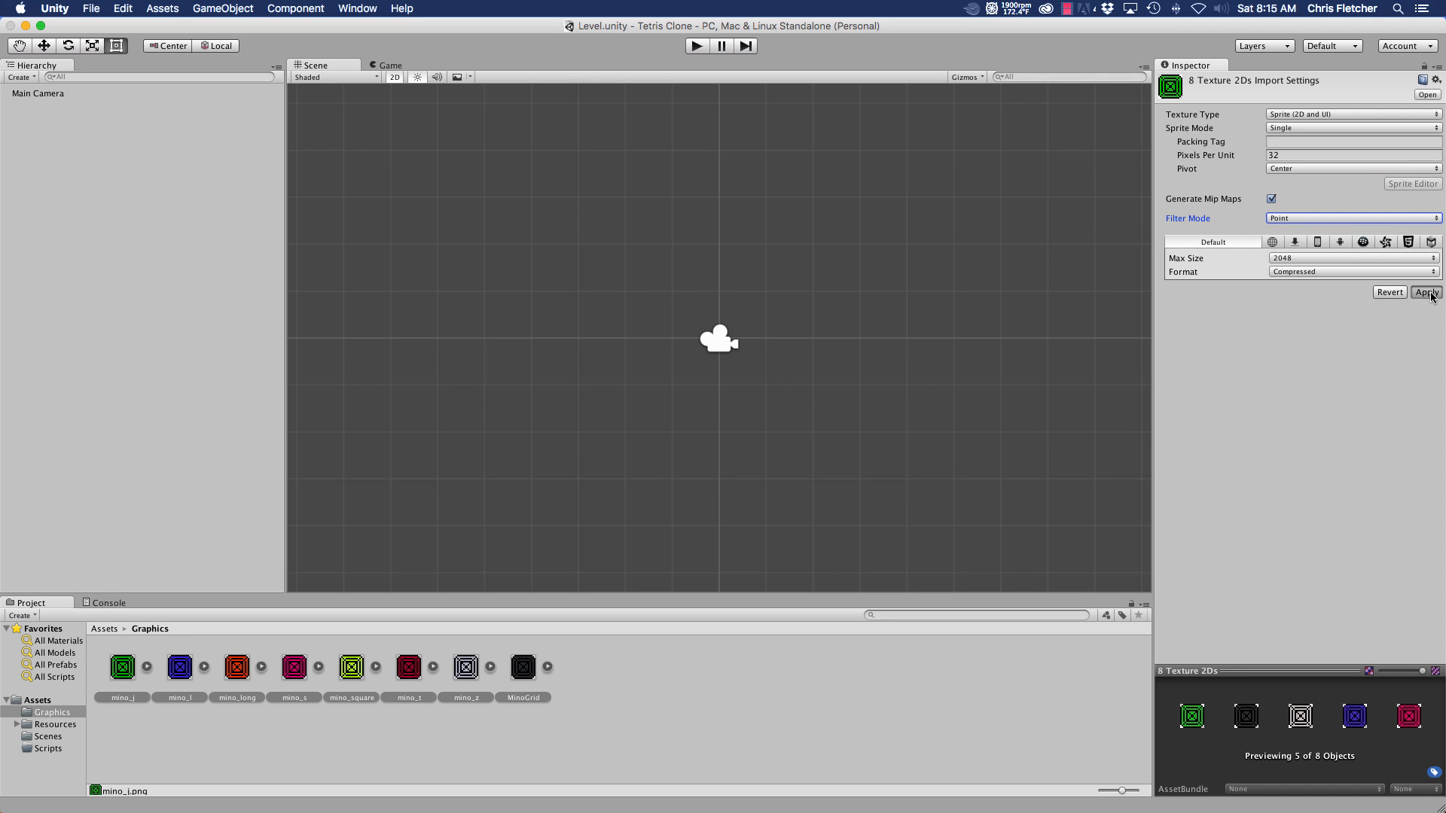
pyautogui.click(533, 743)
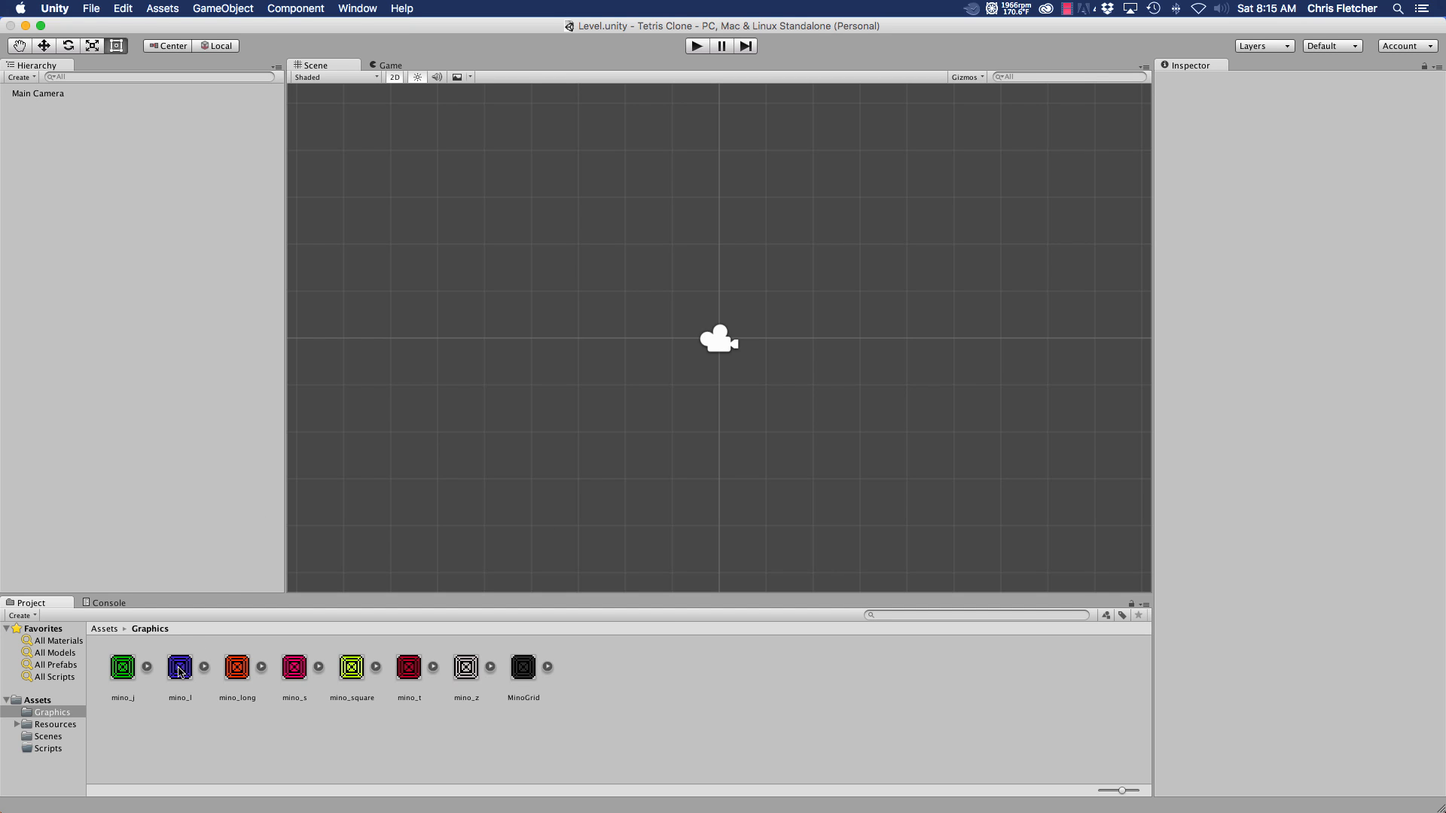
# - Place the mino_j sprite in the scene left of the camera, at about X -2.37, Y 0.6
pyautogui.click(120, 668)
pyautogui.moveTo(118, 669); pyautogui.dragTo(607, 312)
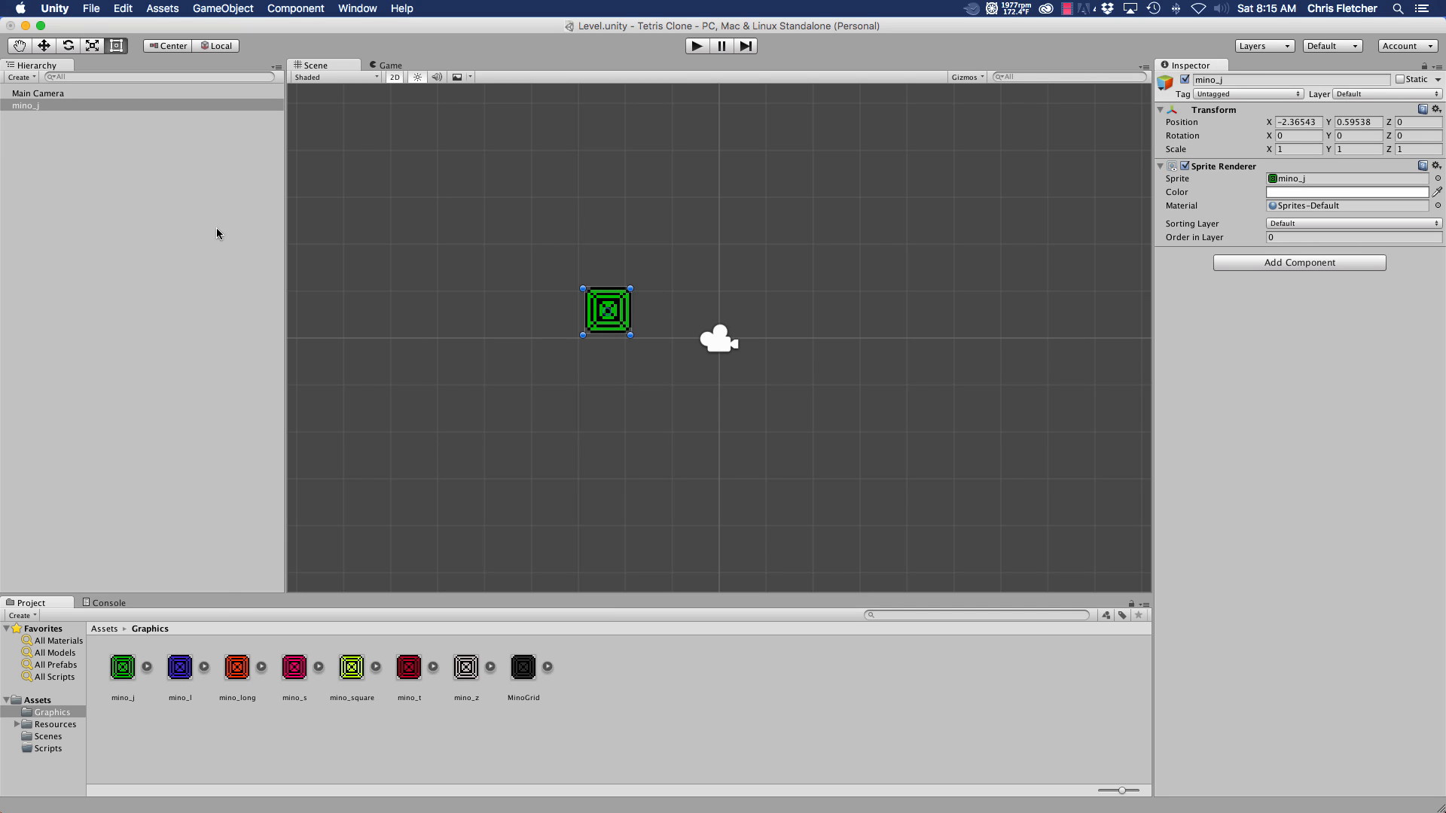
pyautogui.click(90, 177)
# - Create an empty game object named "Tetromino_J" and make mino_j its child
pyautogui.rightClick(61, 140)
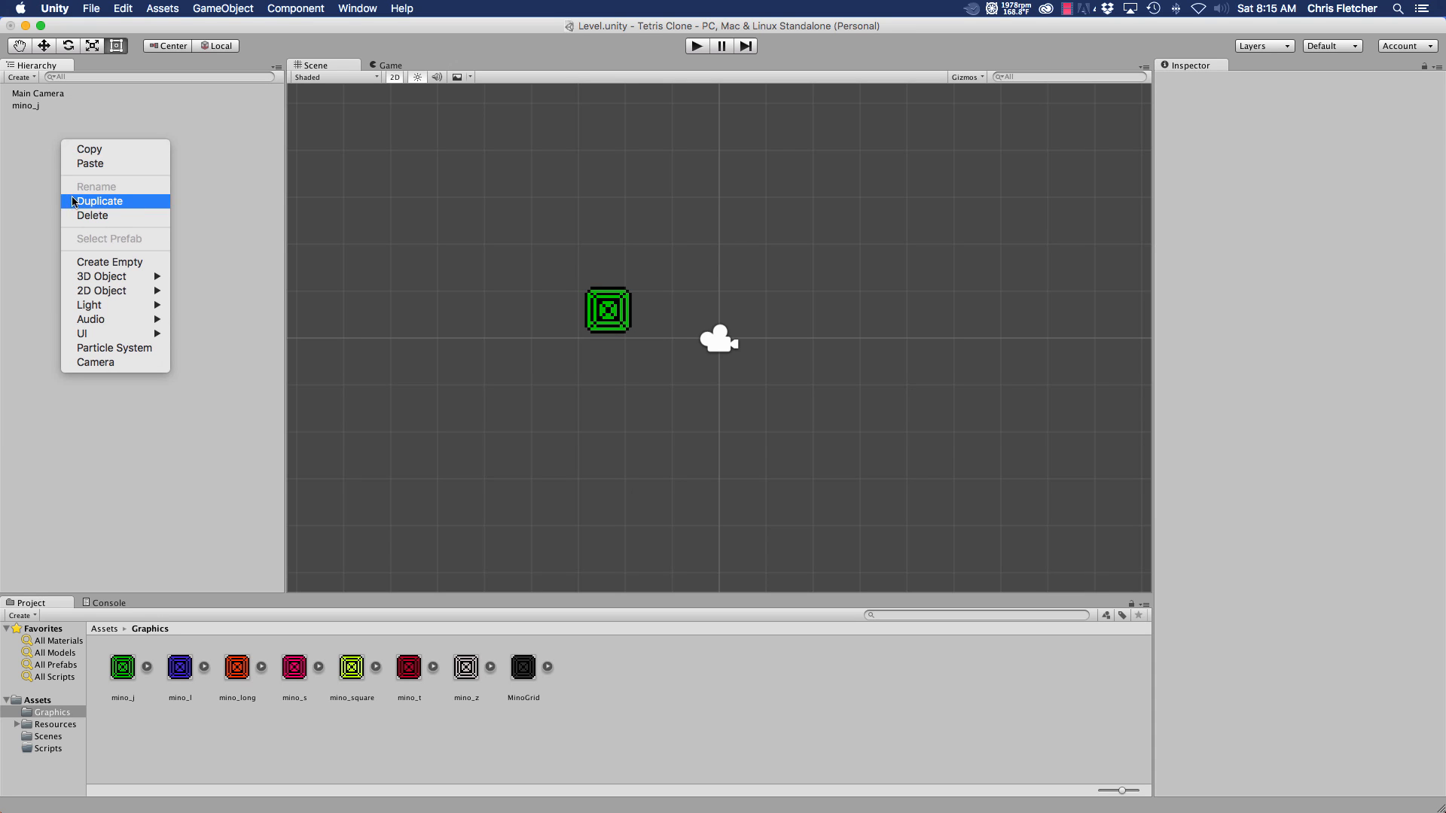
pyautogui.click(133, 263)
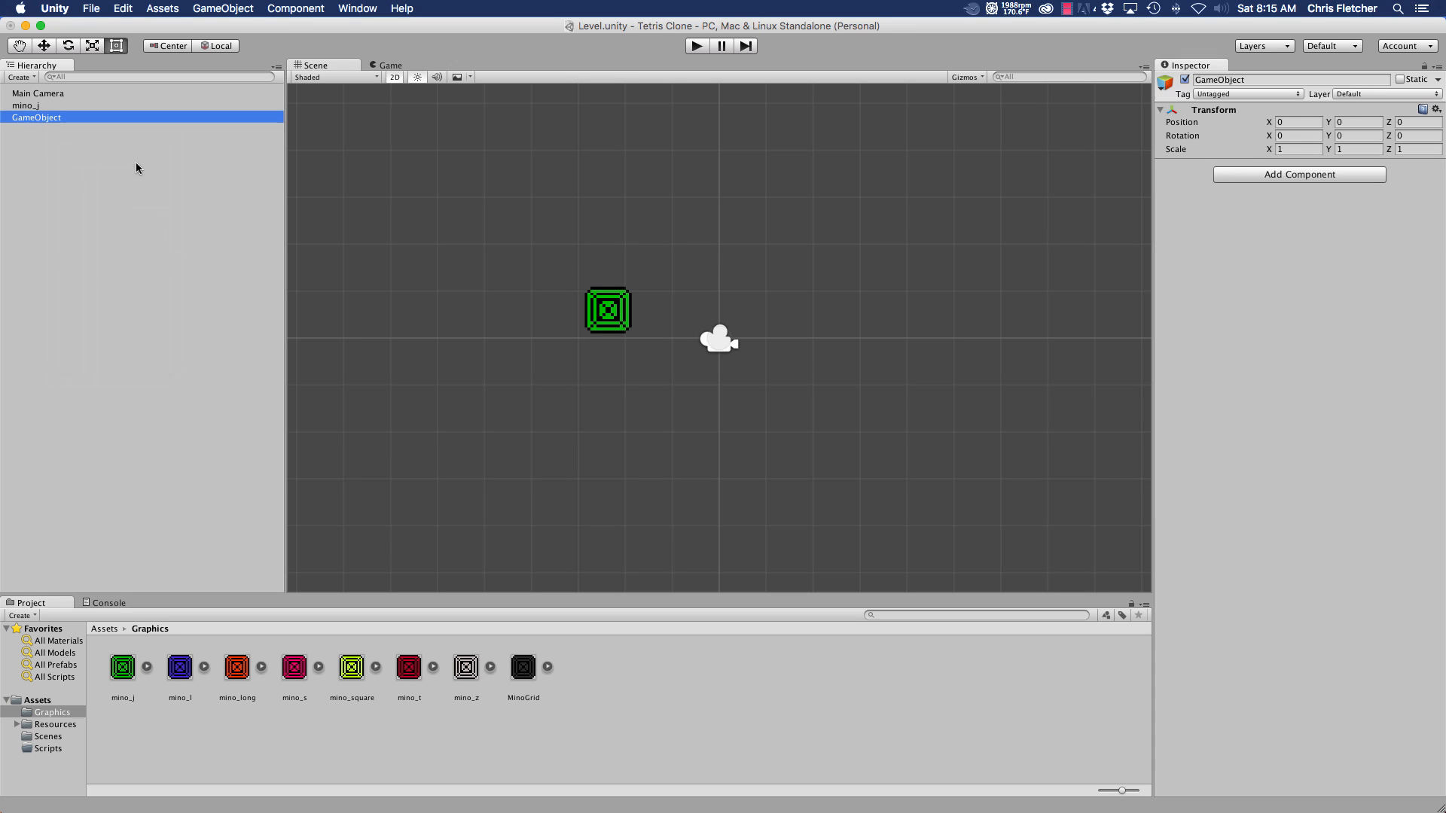
pyautogui.click(40, 116)
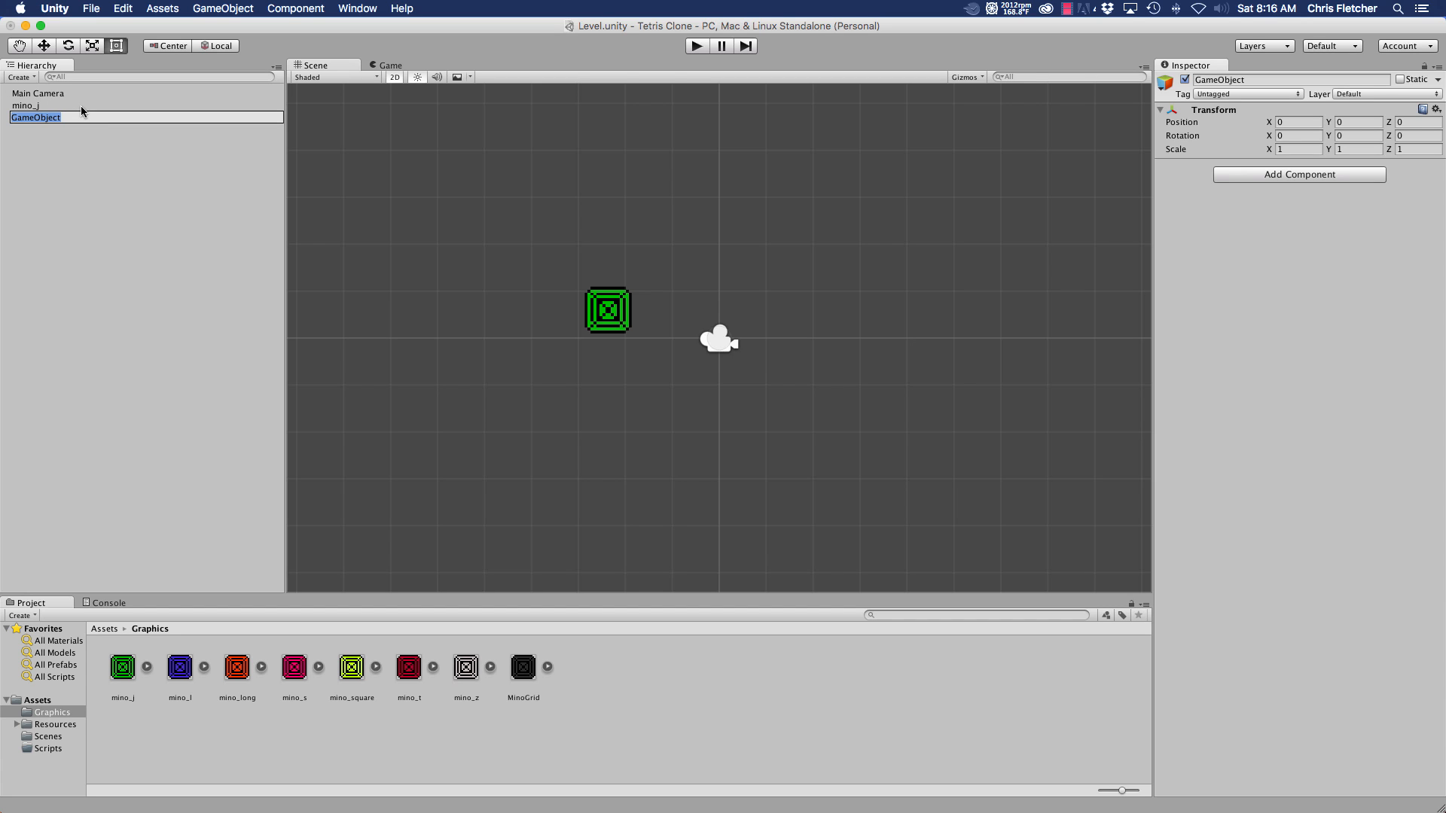
pyautogui.write('Tetromino_J')
pyautogui.press('Return')
pyautogui.moveTo(54, 107)
pyautogui.mouseDown()
pyautogui.moveTo(30, 111)
pyautogui.moveTo(40, 121)
pyautogui.mouseUp()
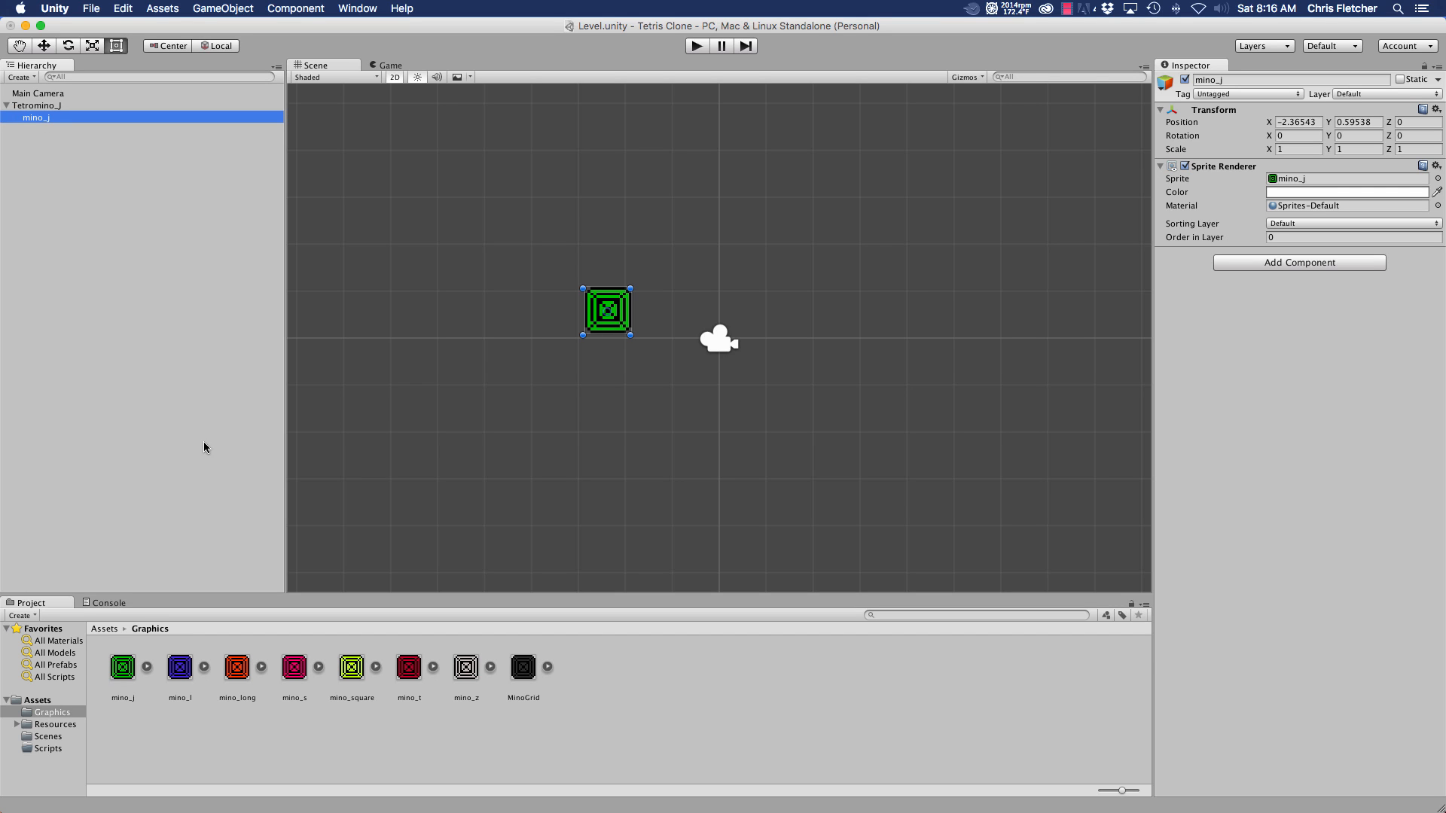
# - Duplicate mino_j three times inside Tetromino_J
pyautogui.click(110, 142)
pyautogui.click(44, 119)
pyautogui.press('super+d')
pyautogui.press('super+d')
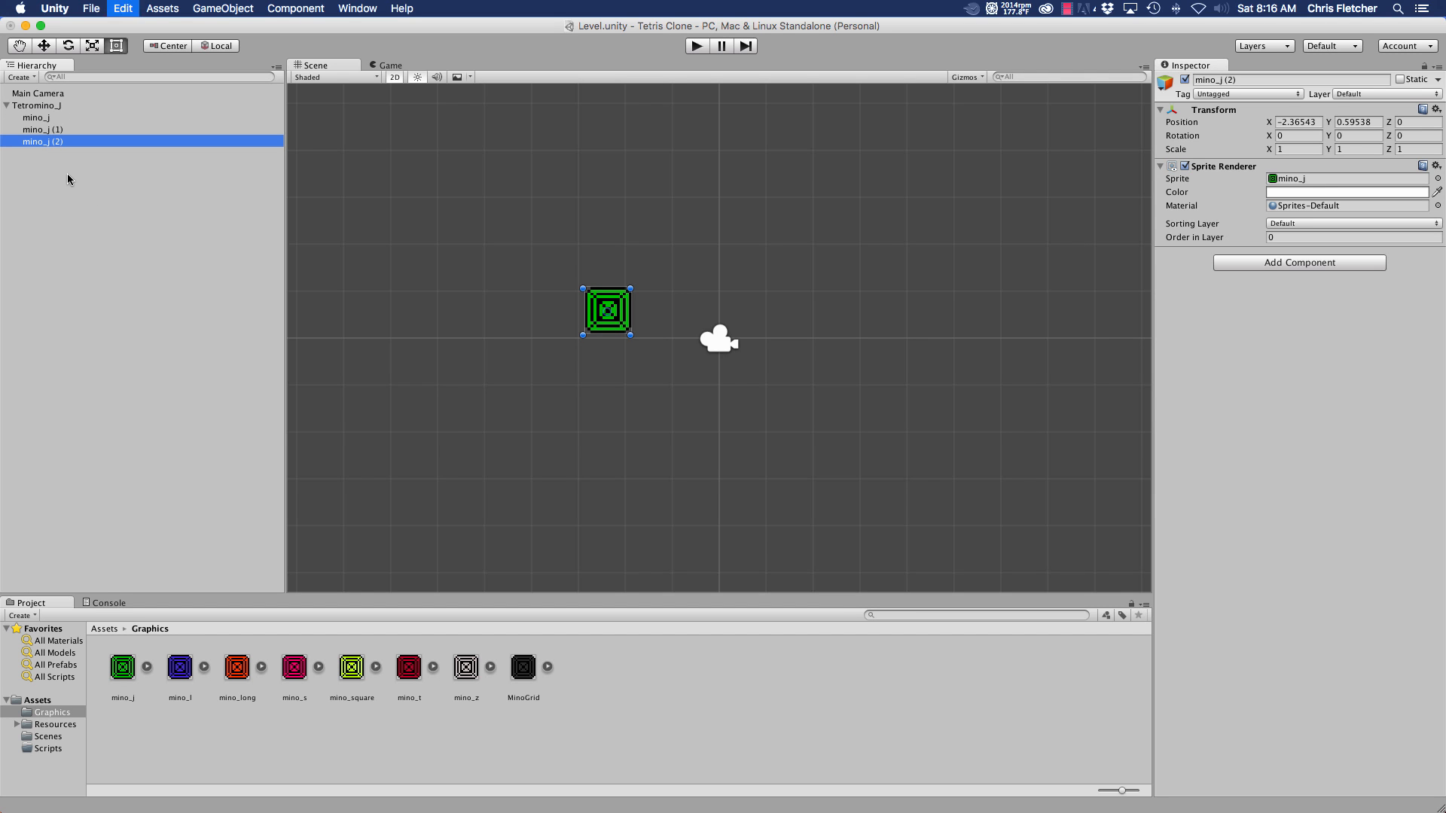
pyautogui.press('super+d')
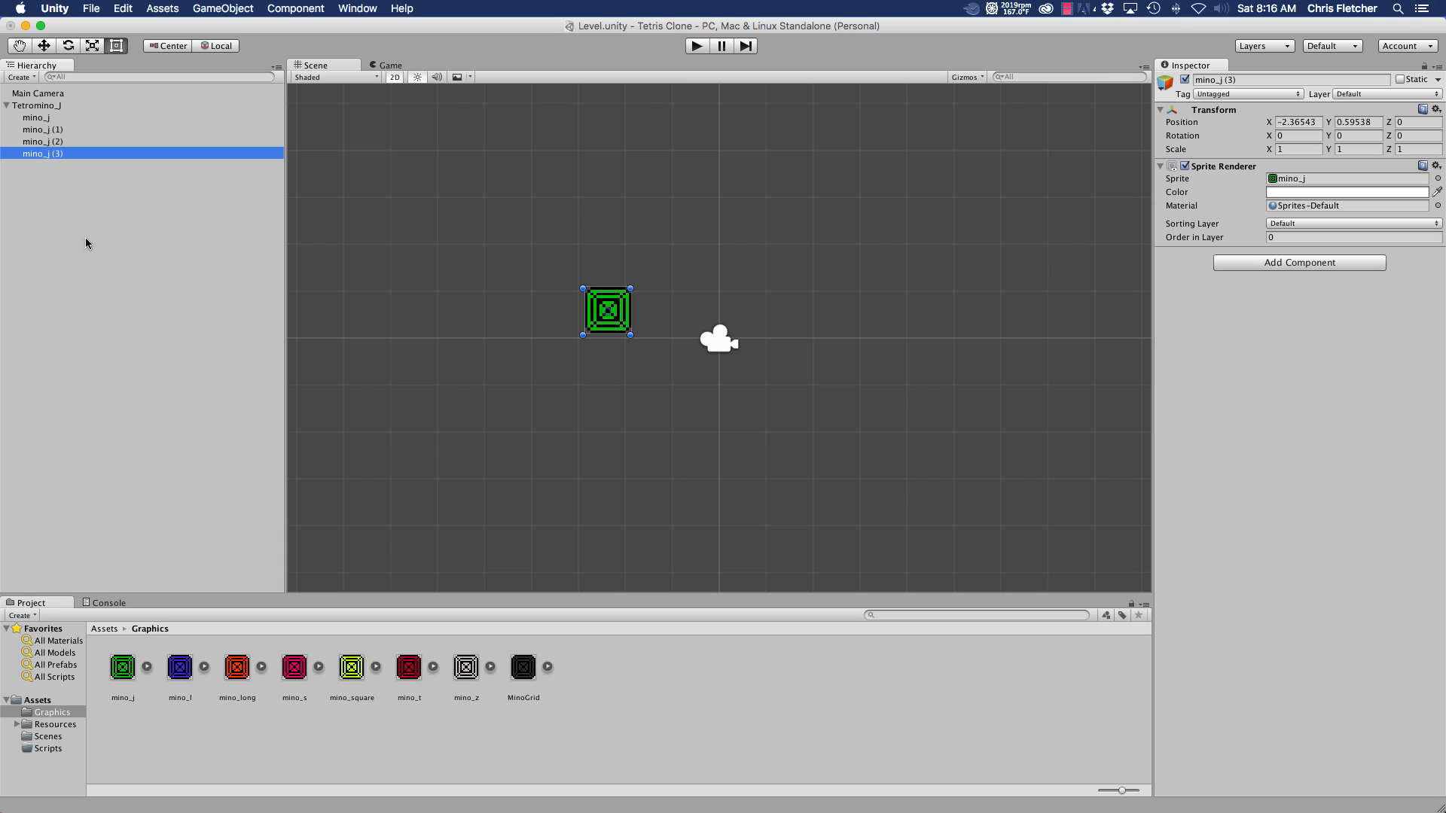
# - Set the position of the original mino_j block to X 1, Y 0
pyautogui.click(34, 118)
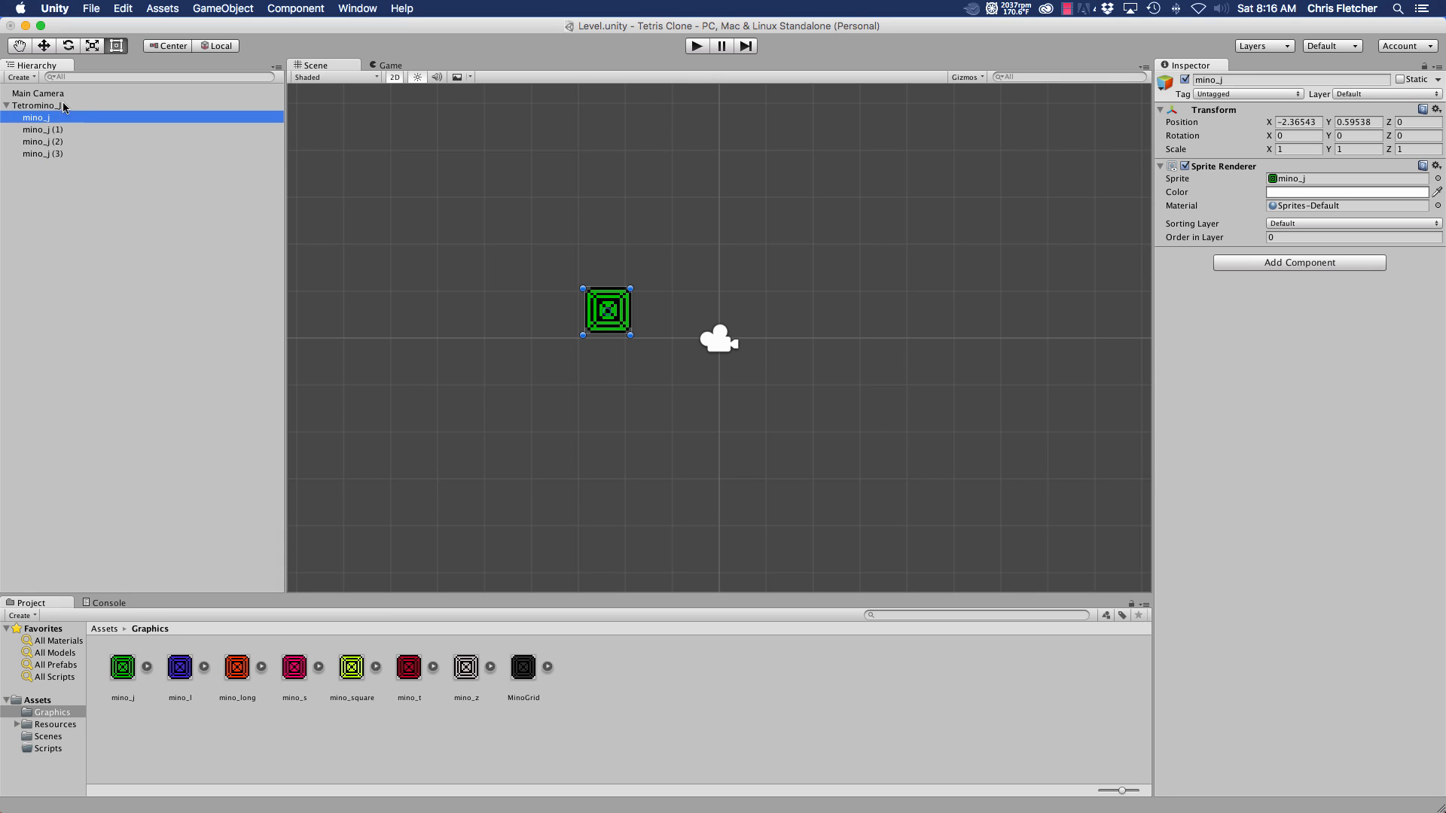
pyautogui.click(1308, 122)
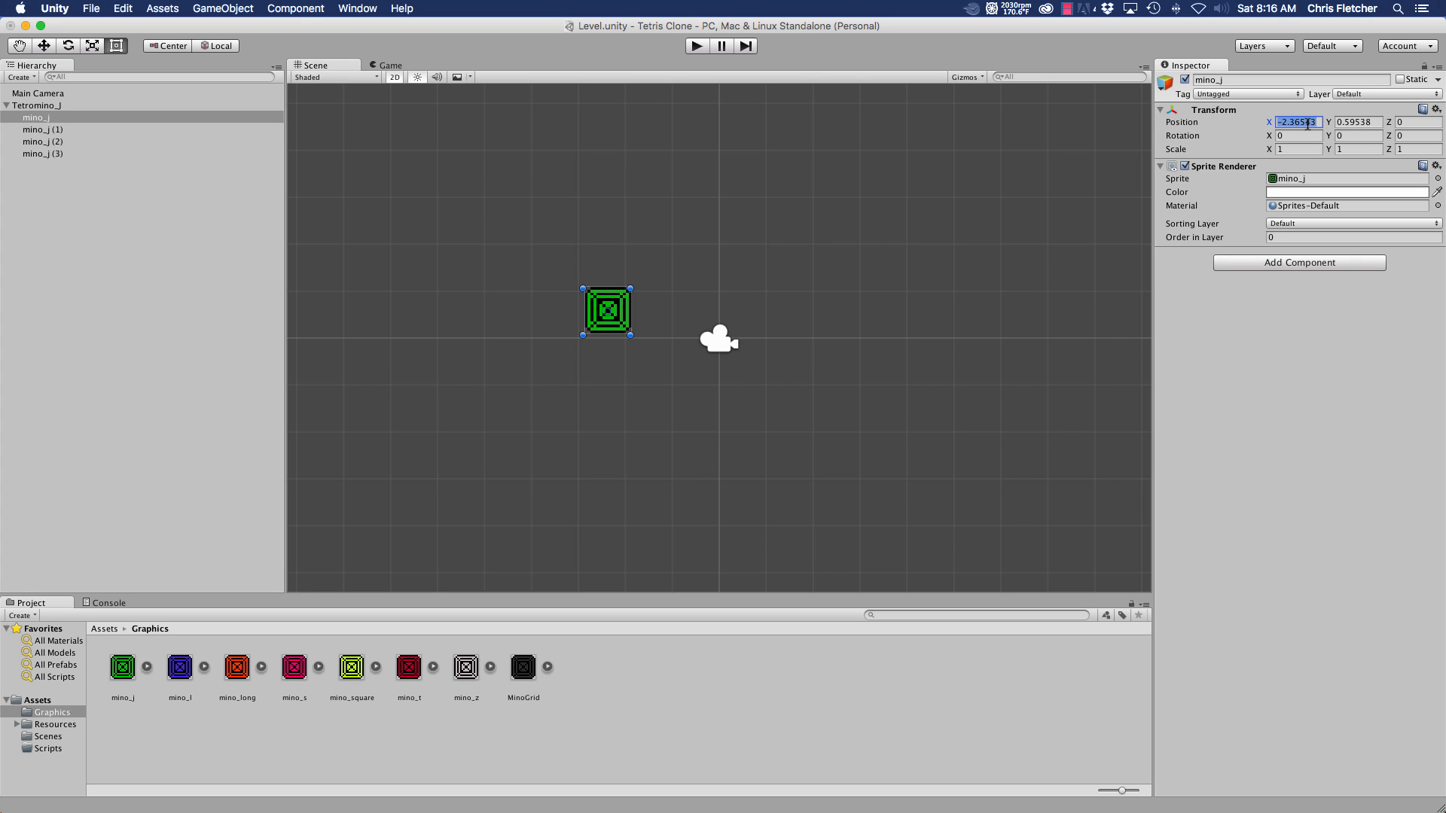
pyautogui.write('1')
pyautogui.press('Tab')
pyautogui.write('0')
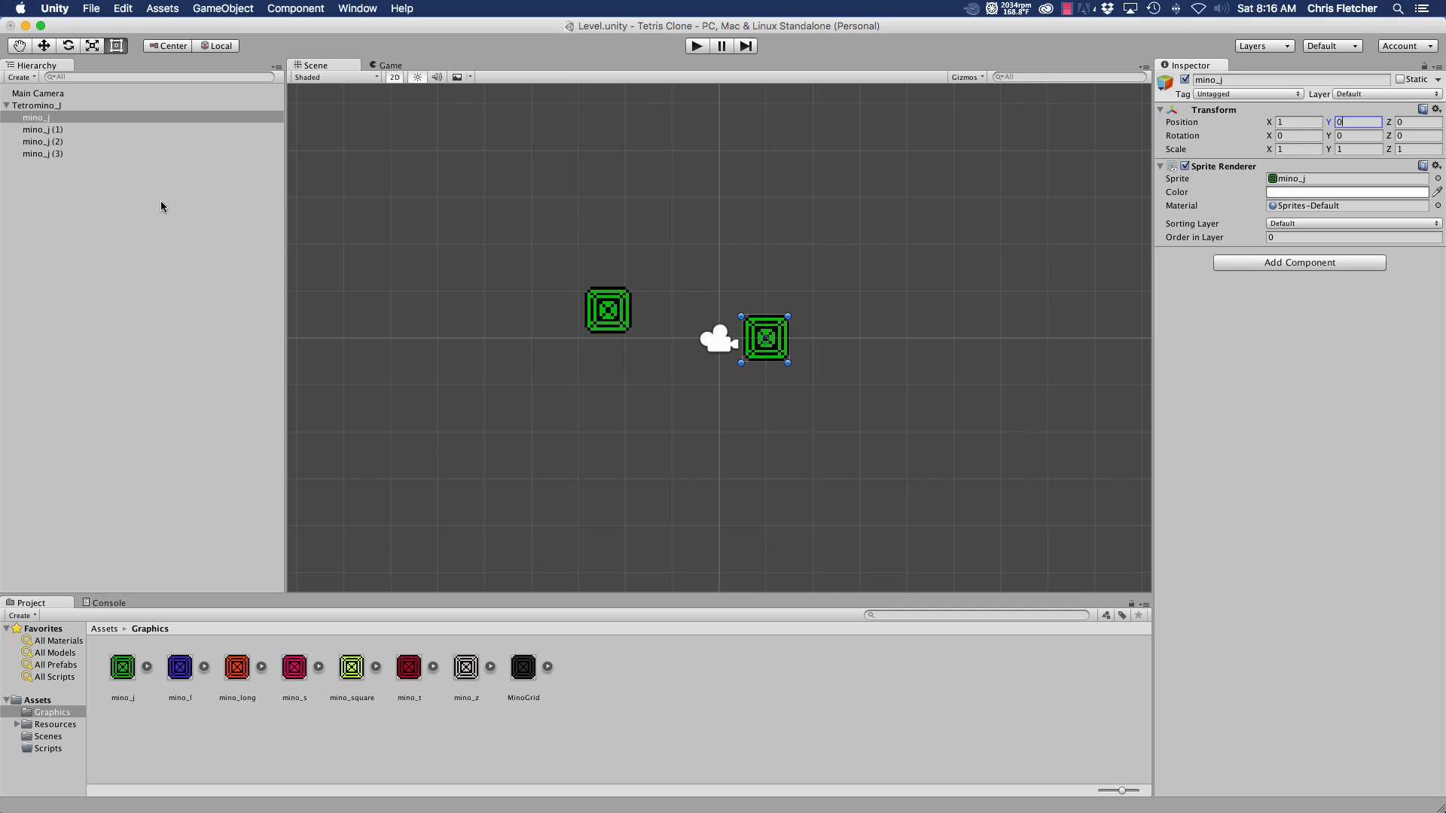
# - Set the position of mino_j (1) to X 0, Y 1
pyautogui.click(60, 130)
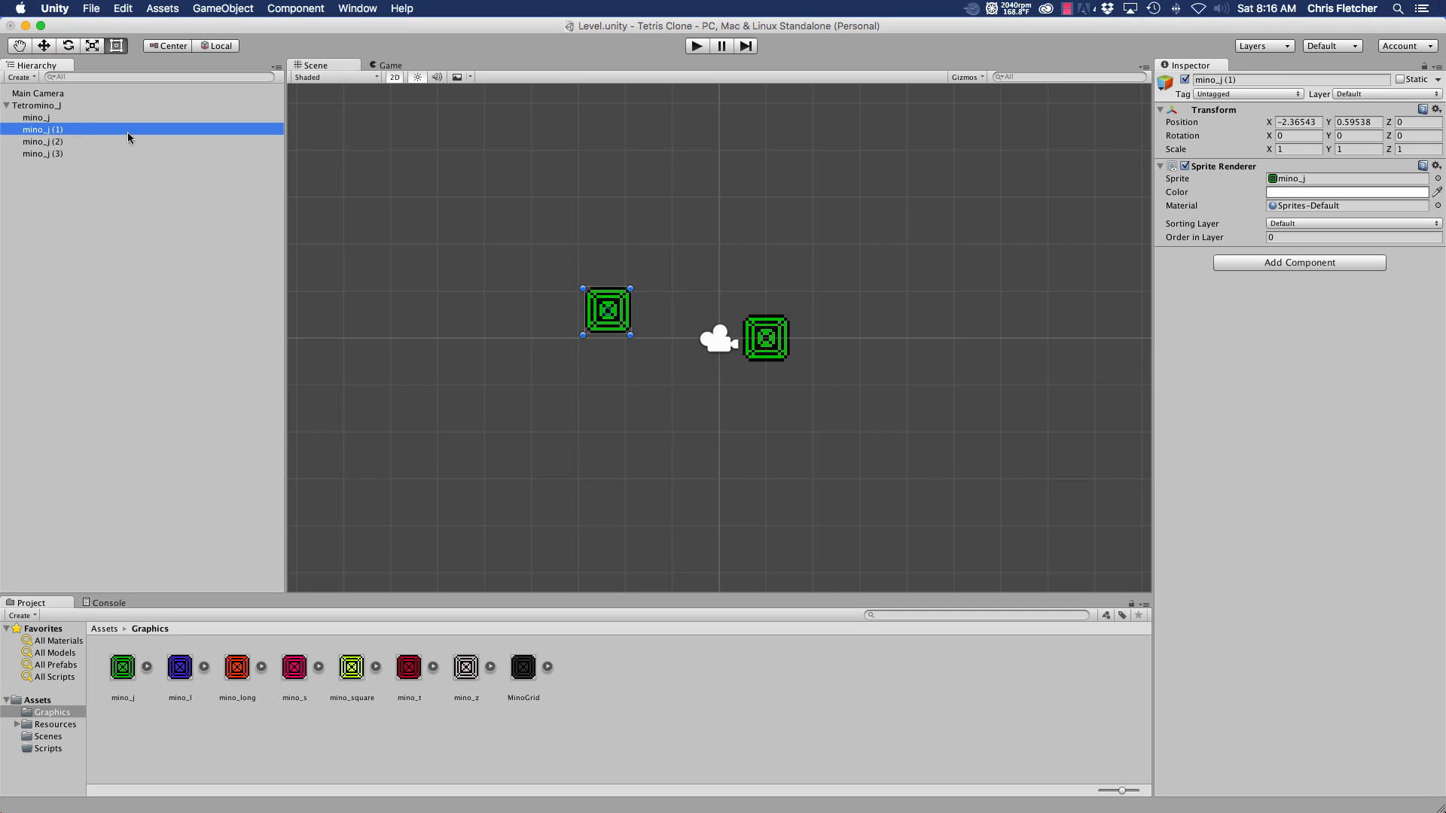
pyautogui.click(1302, 121)
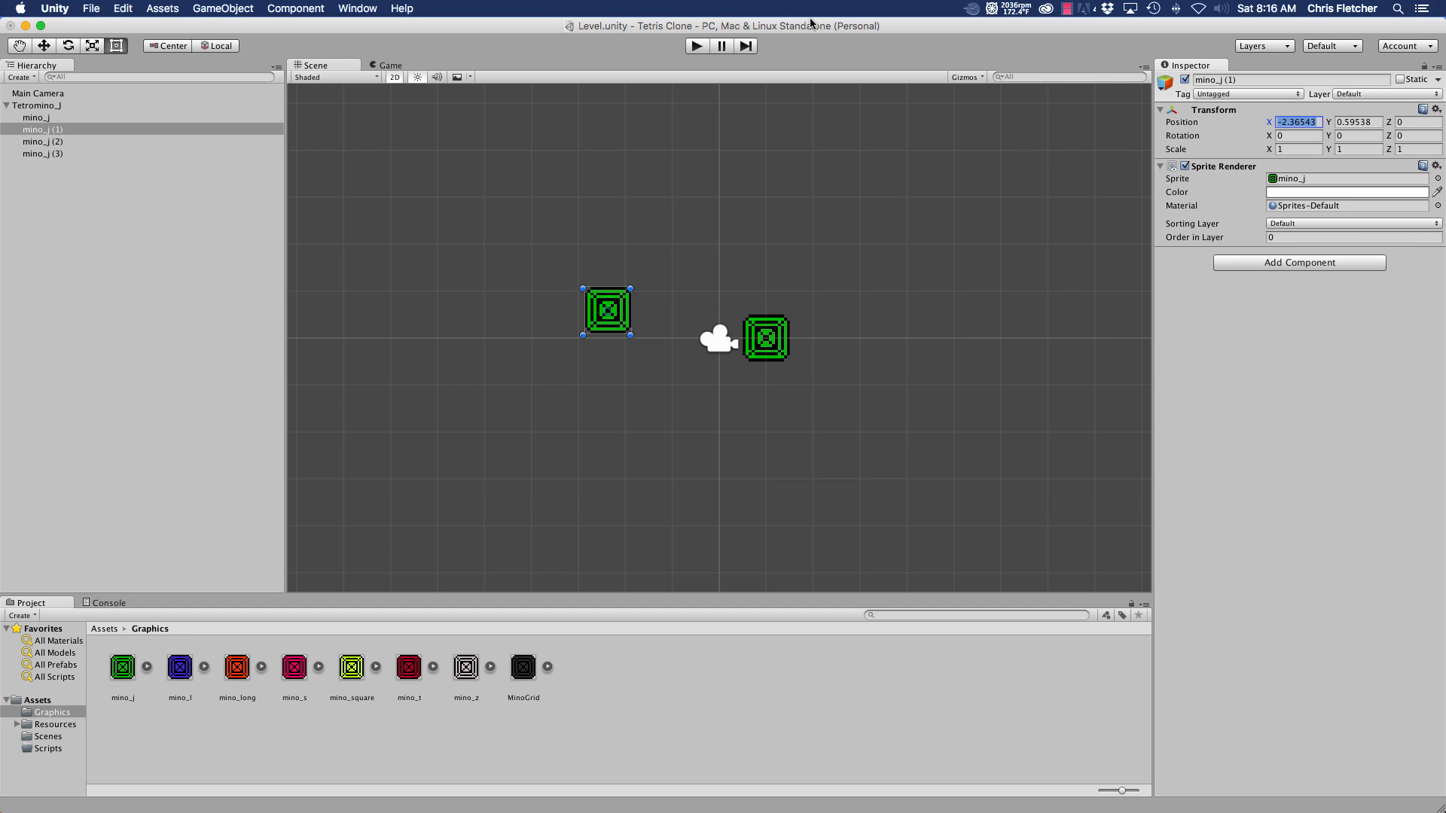
pyautogui.write('0')
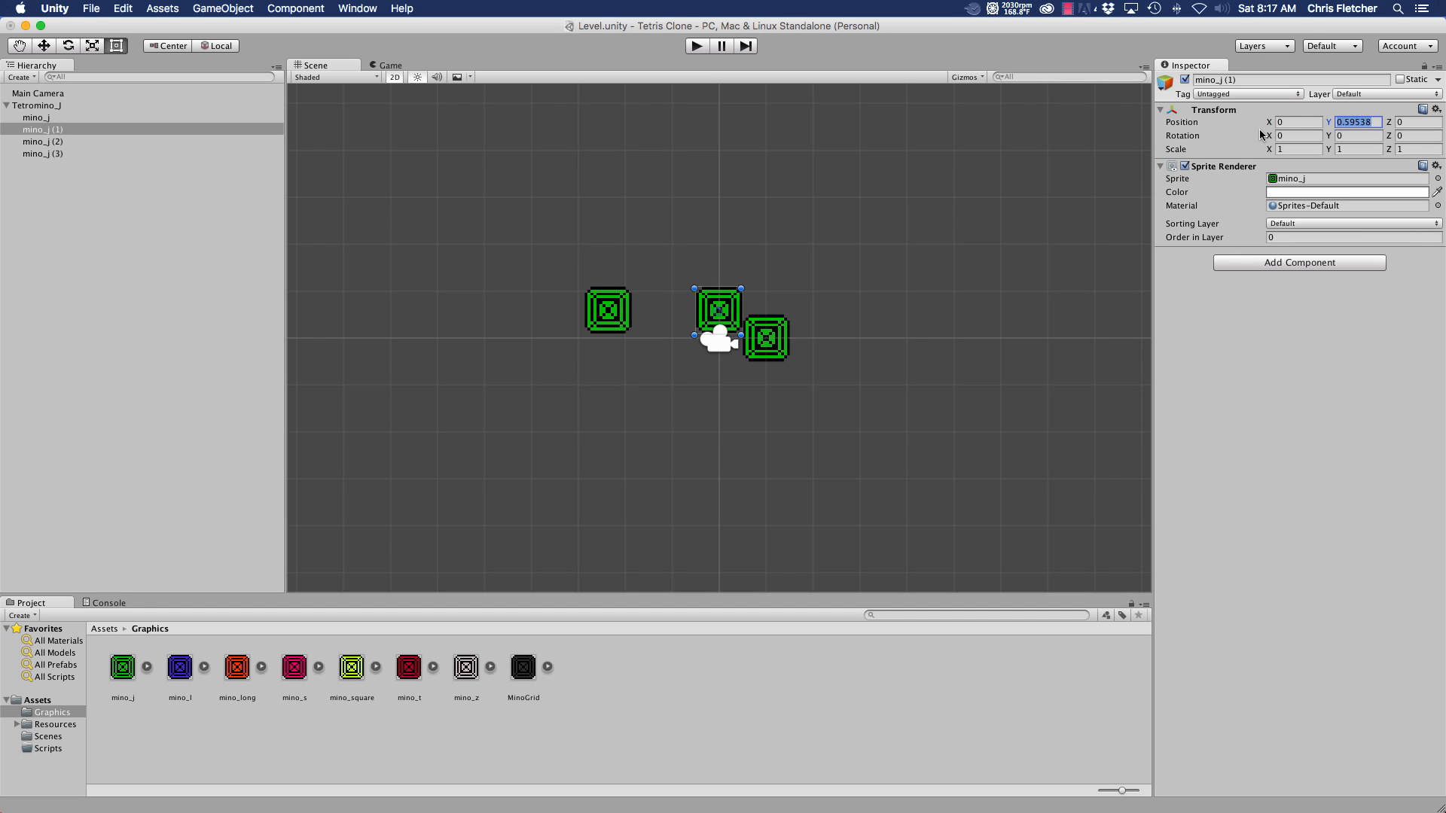
pyautogui.press('Tab')
pyautogui.write('1')
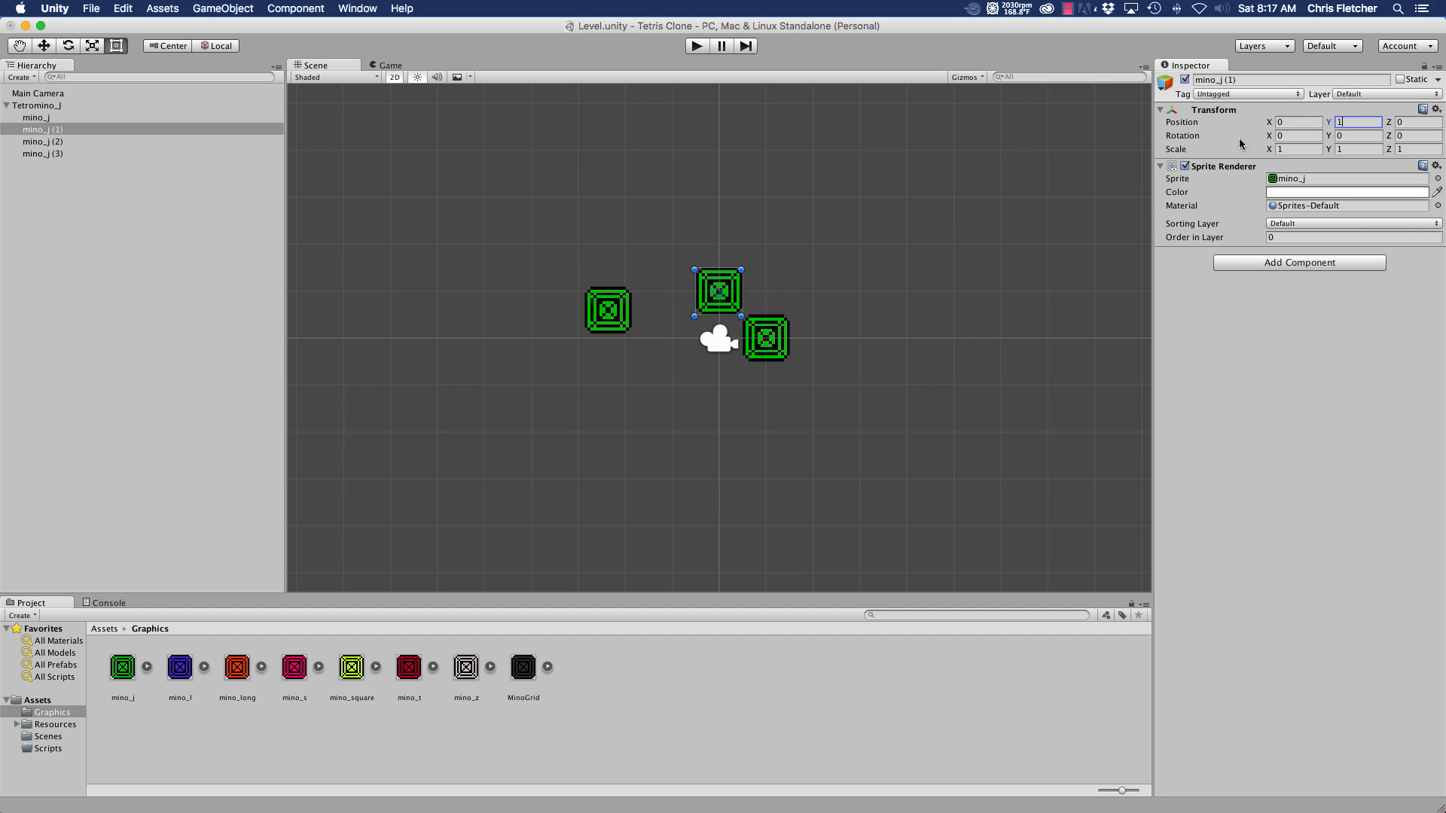
# - Position mino_j (2) at X 1, Y 1, directly above the original mino_j block
pyautogui.click(44, 143)
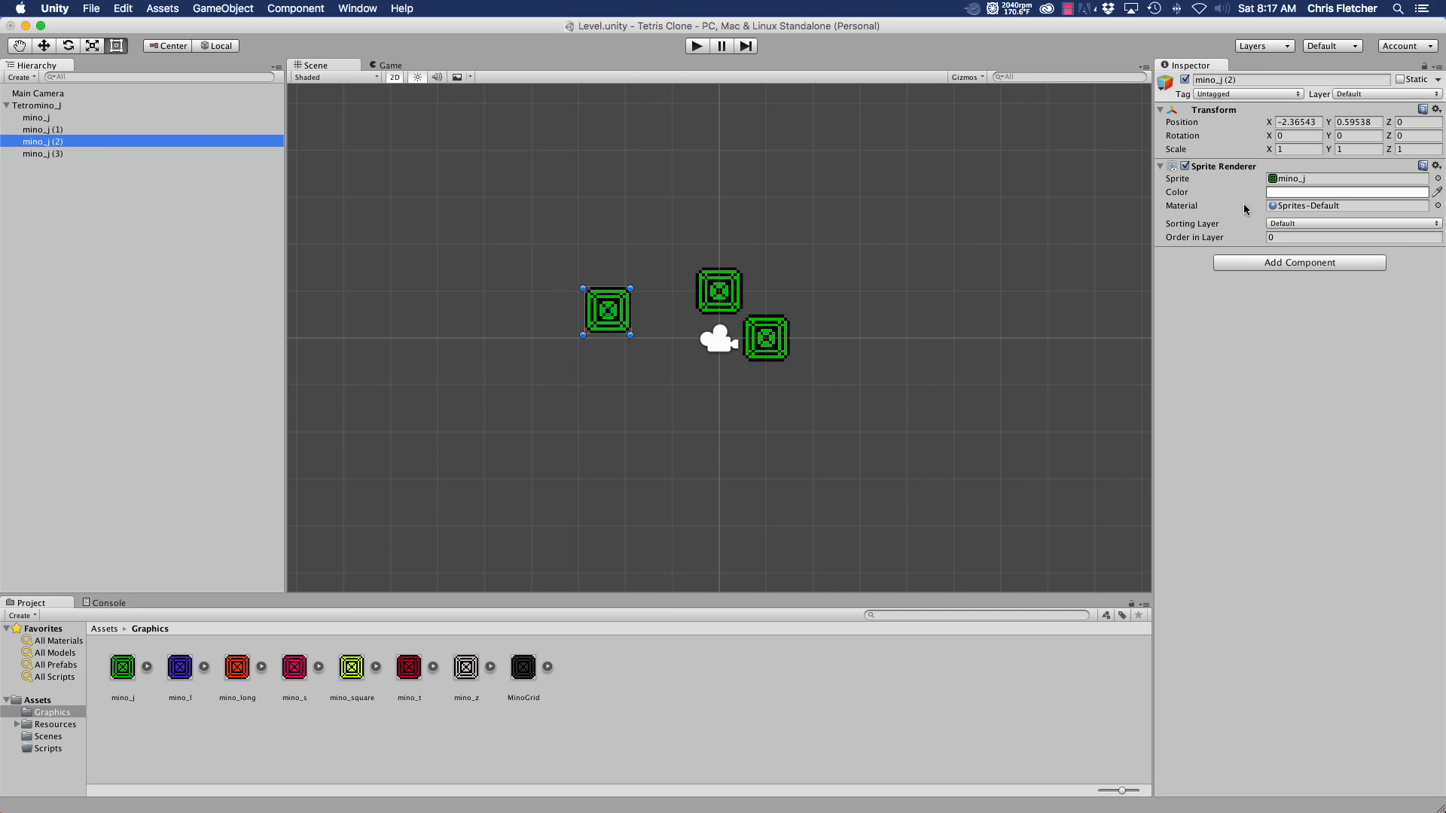
pyautogui.click(1283, 123)
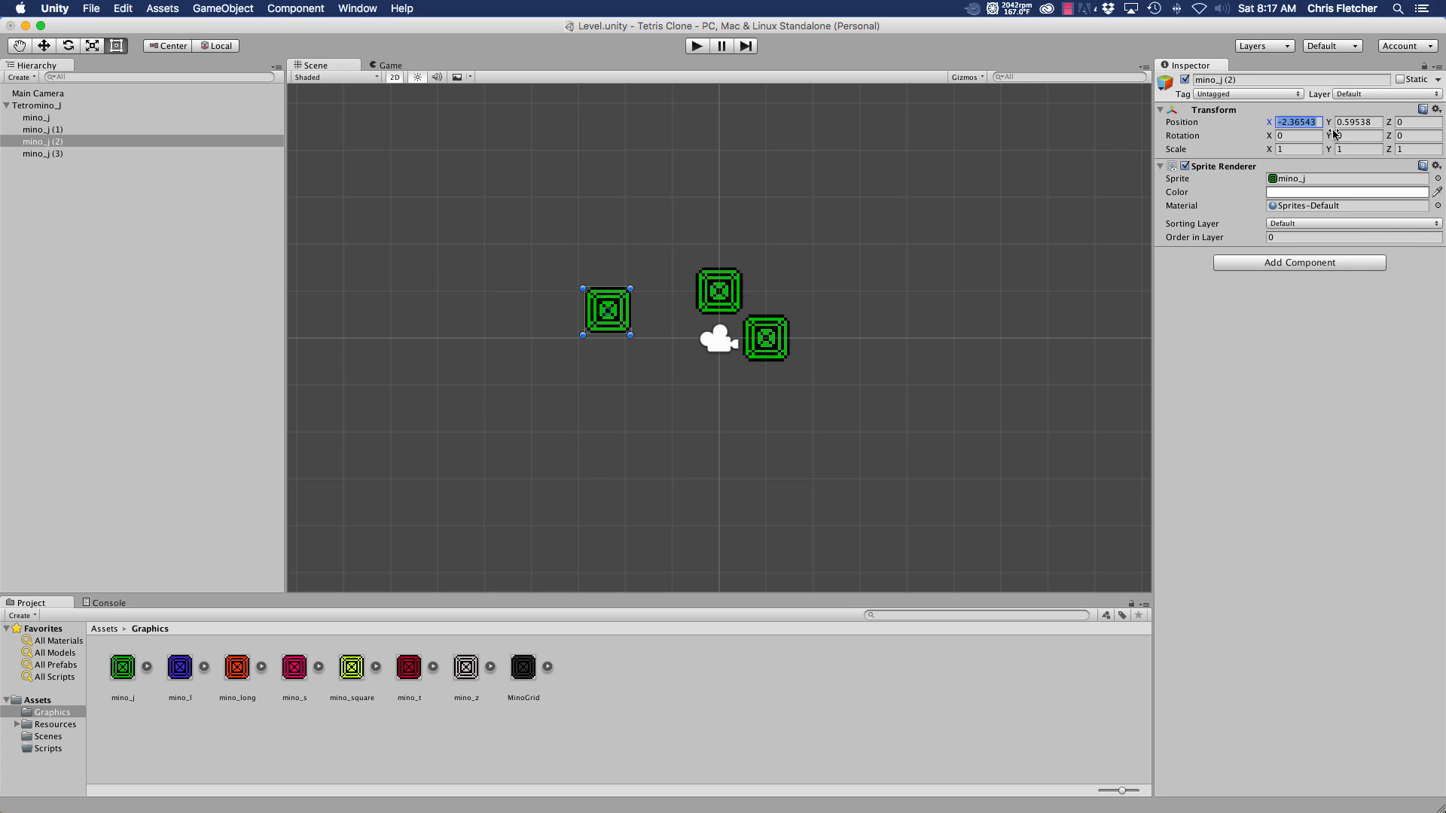
pyautogui.write('-1')
pyautogui.press('Tab')
pyautogui.write('1')
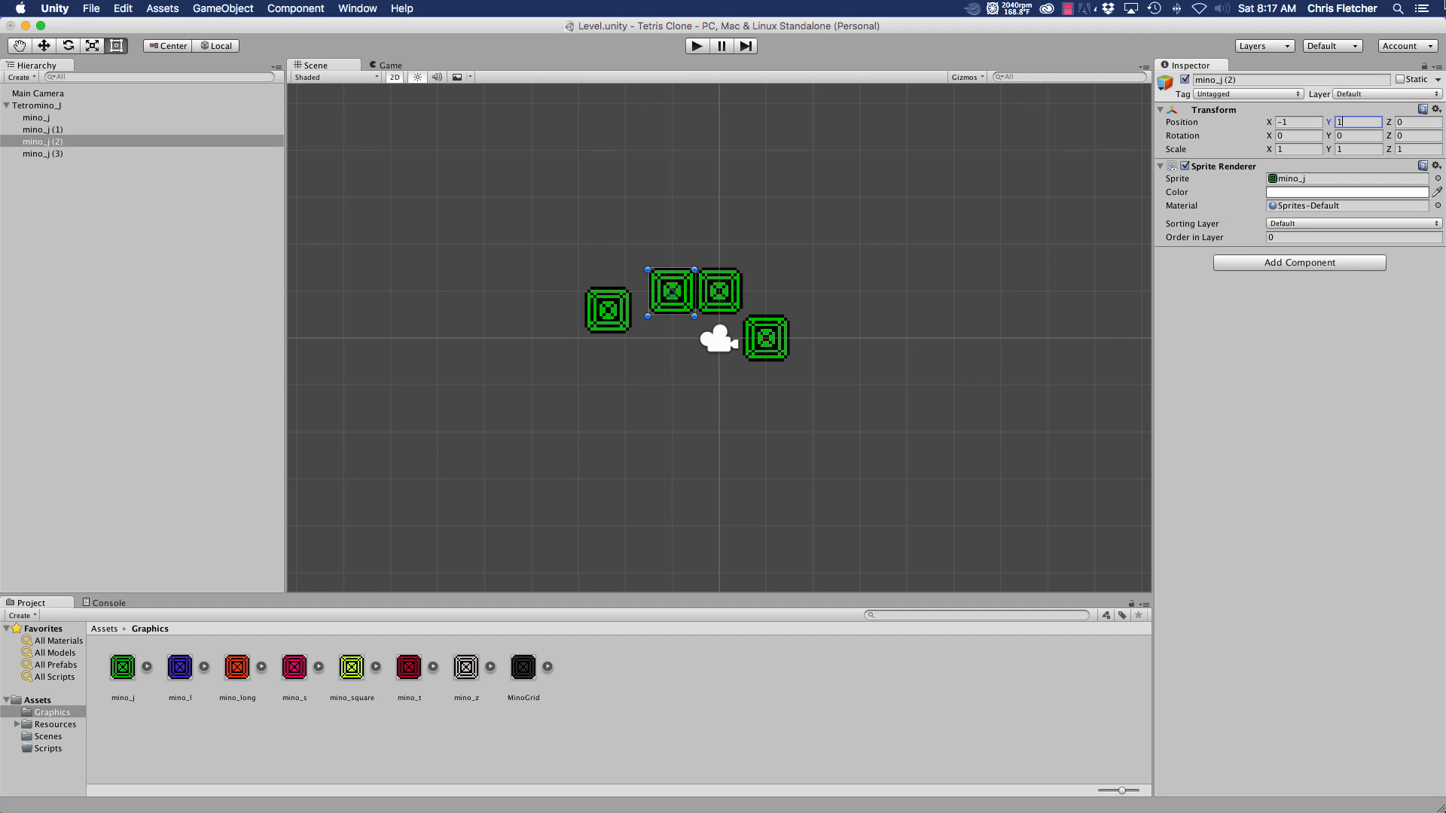
pyautogui.click(1289, 123)
pyautogui.write('1')
pyautogui.press('Return')
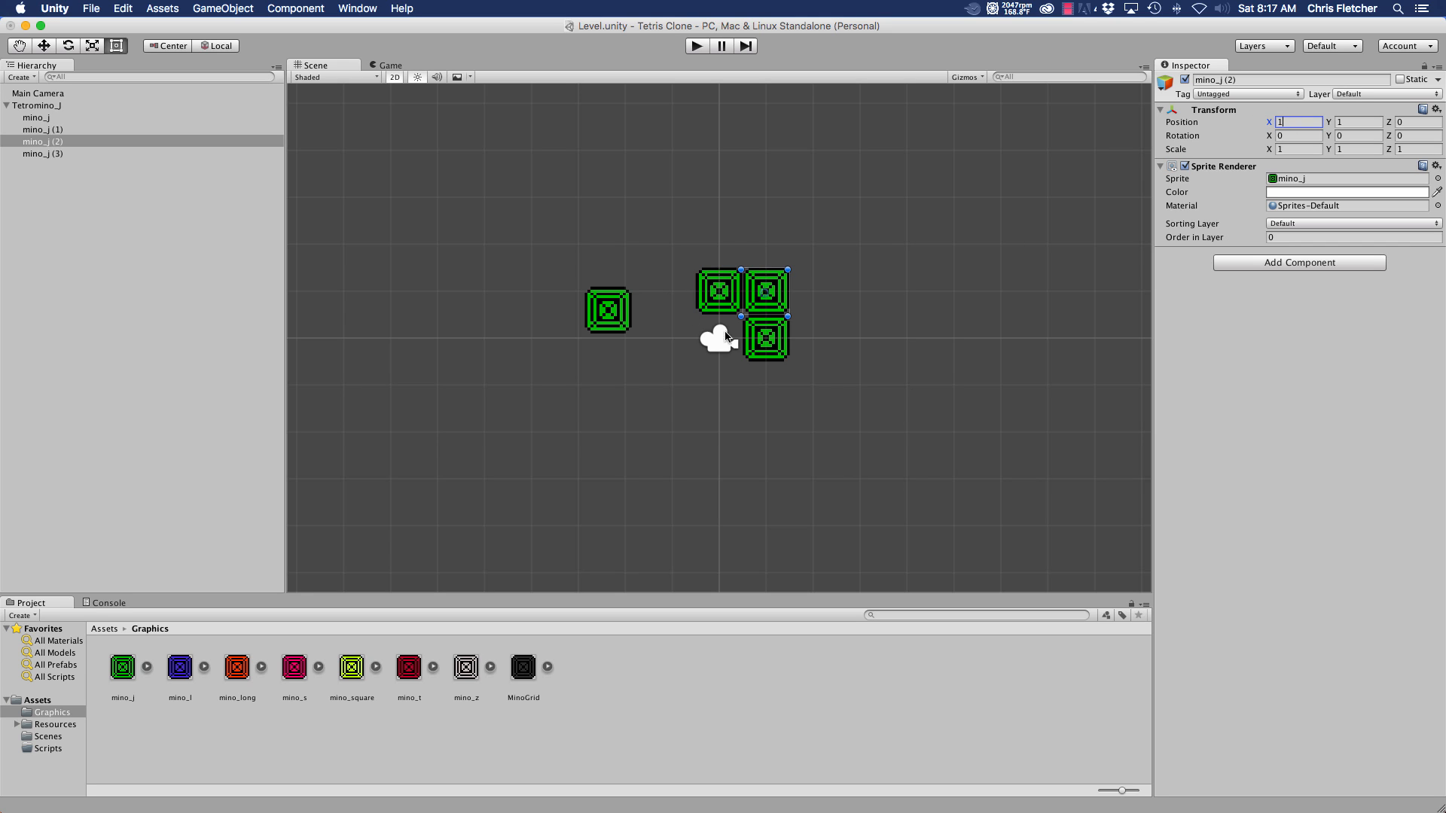
# - Set the X position of mino_j (1) to -1
pyautogui.click(612, 310)
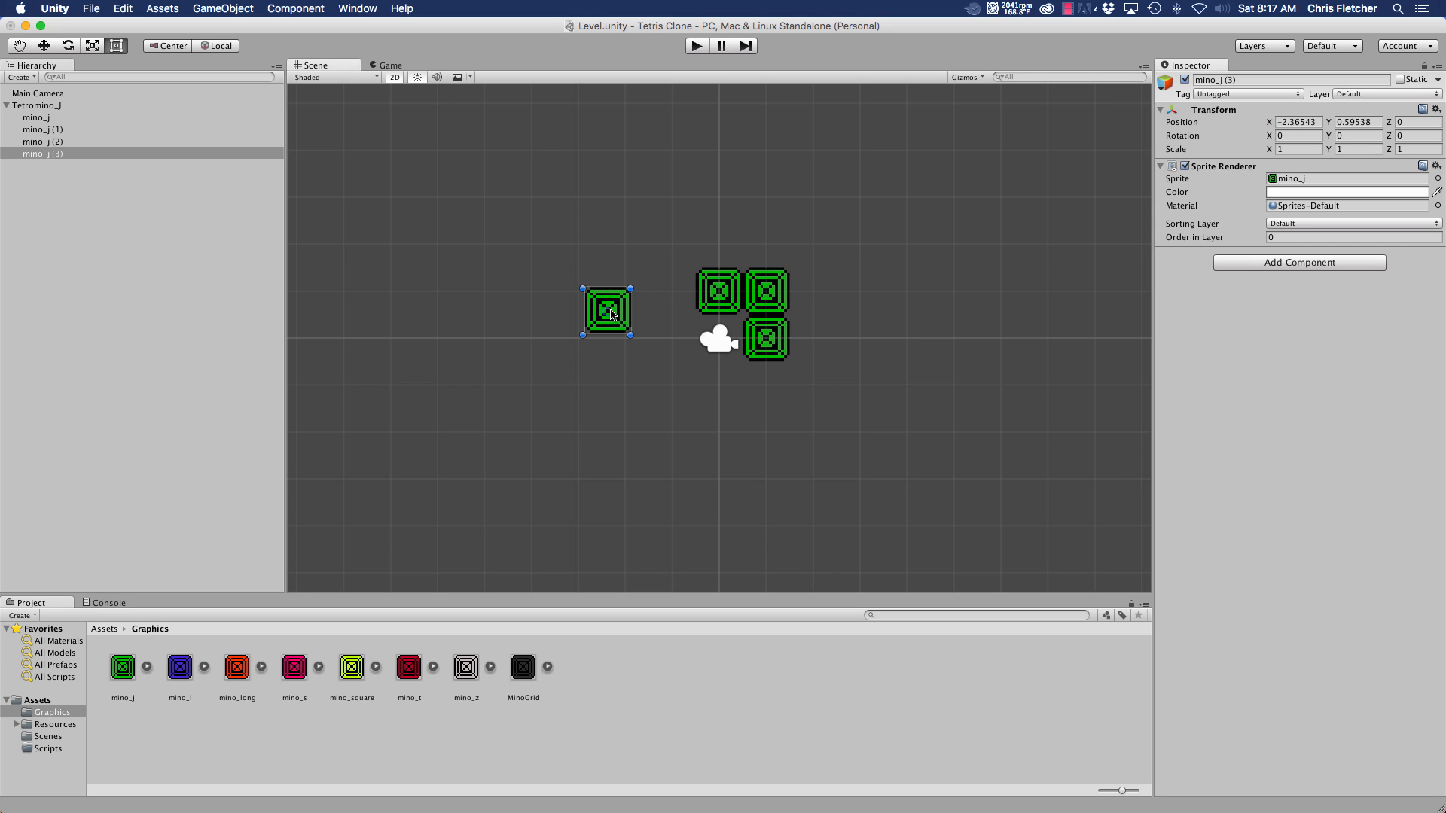
pyautogui.click(1315, 122)
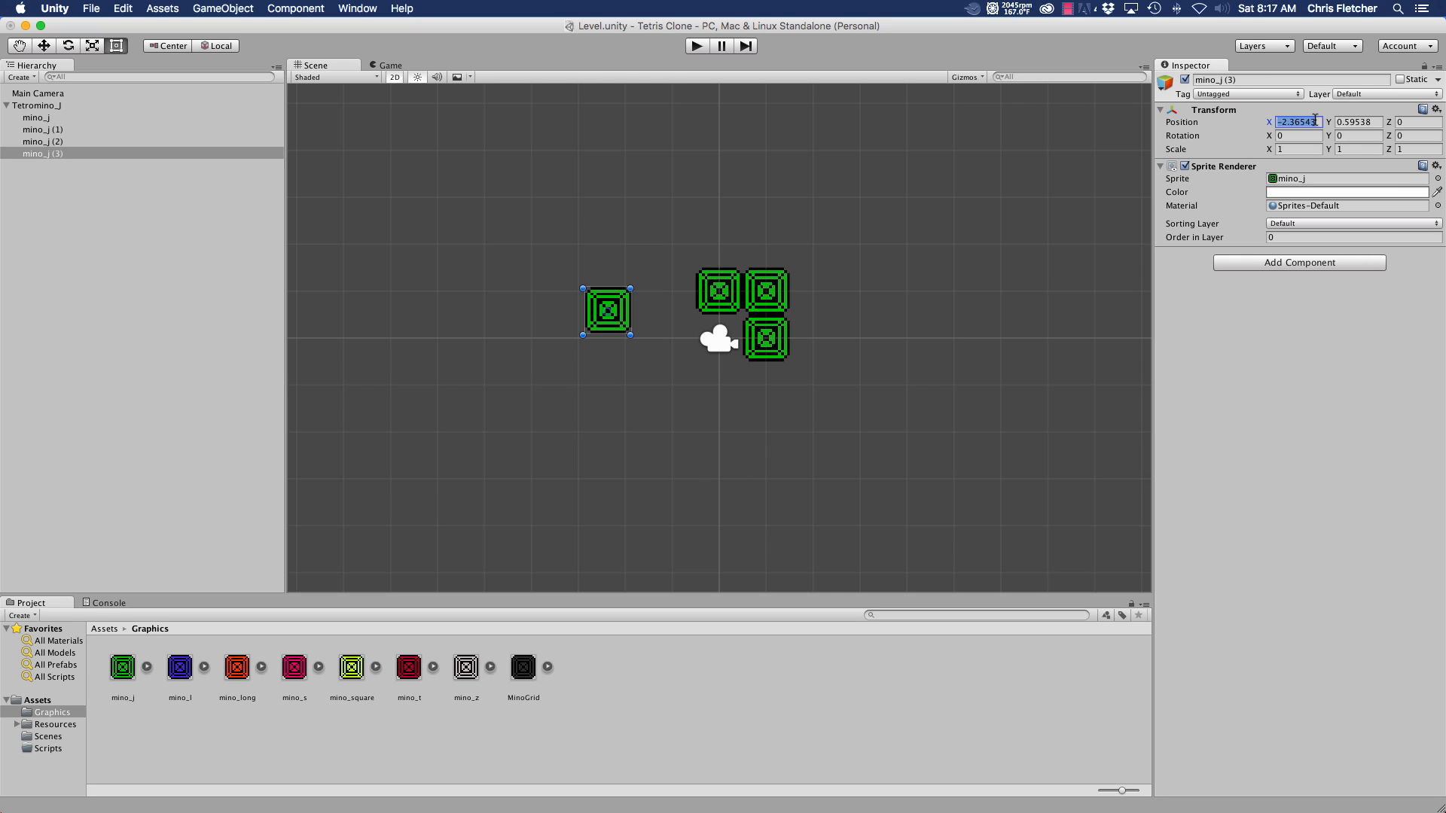
pyautogui.click(766, 296)
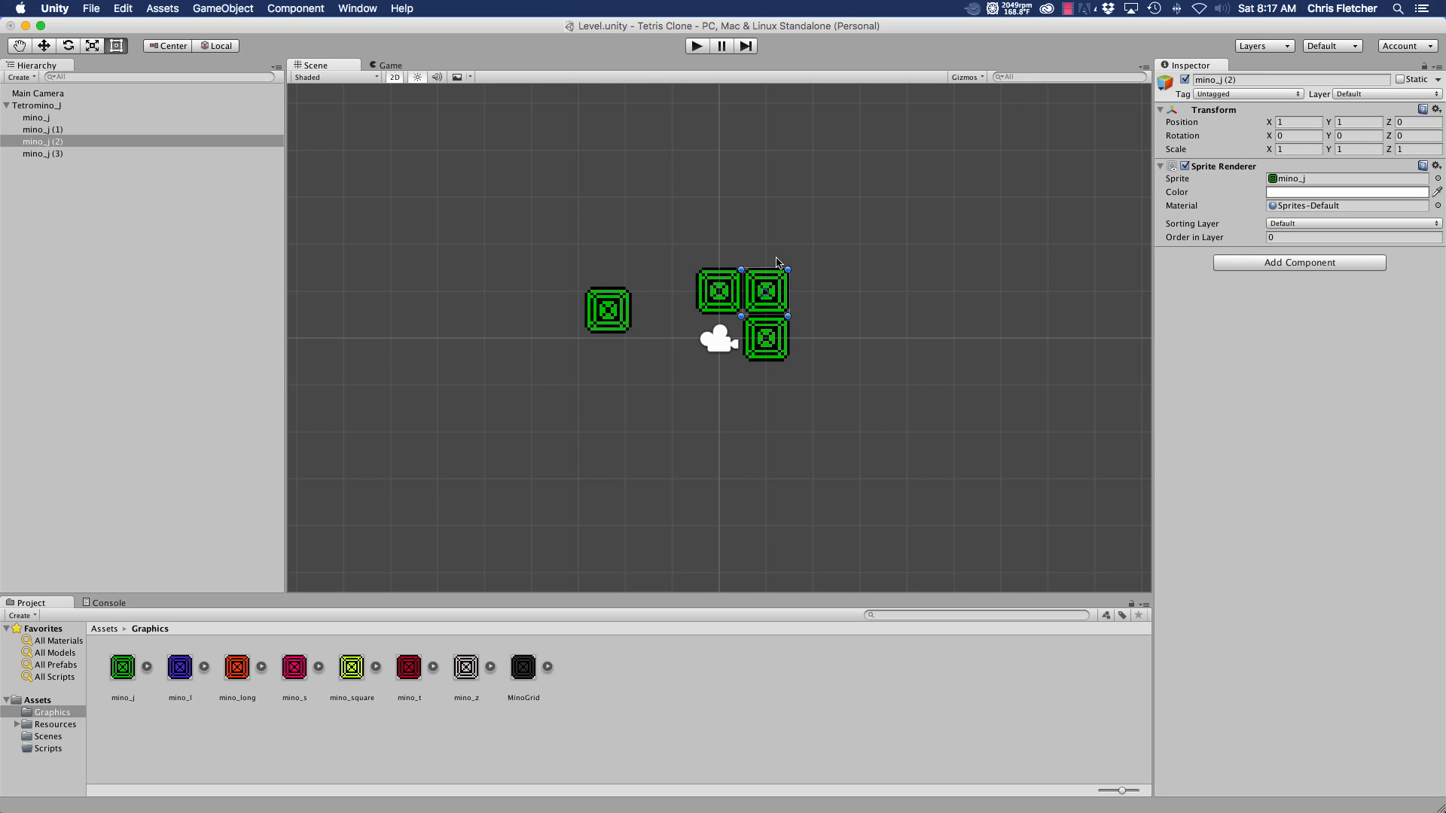
pyautogui.click(724, 291)
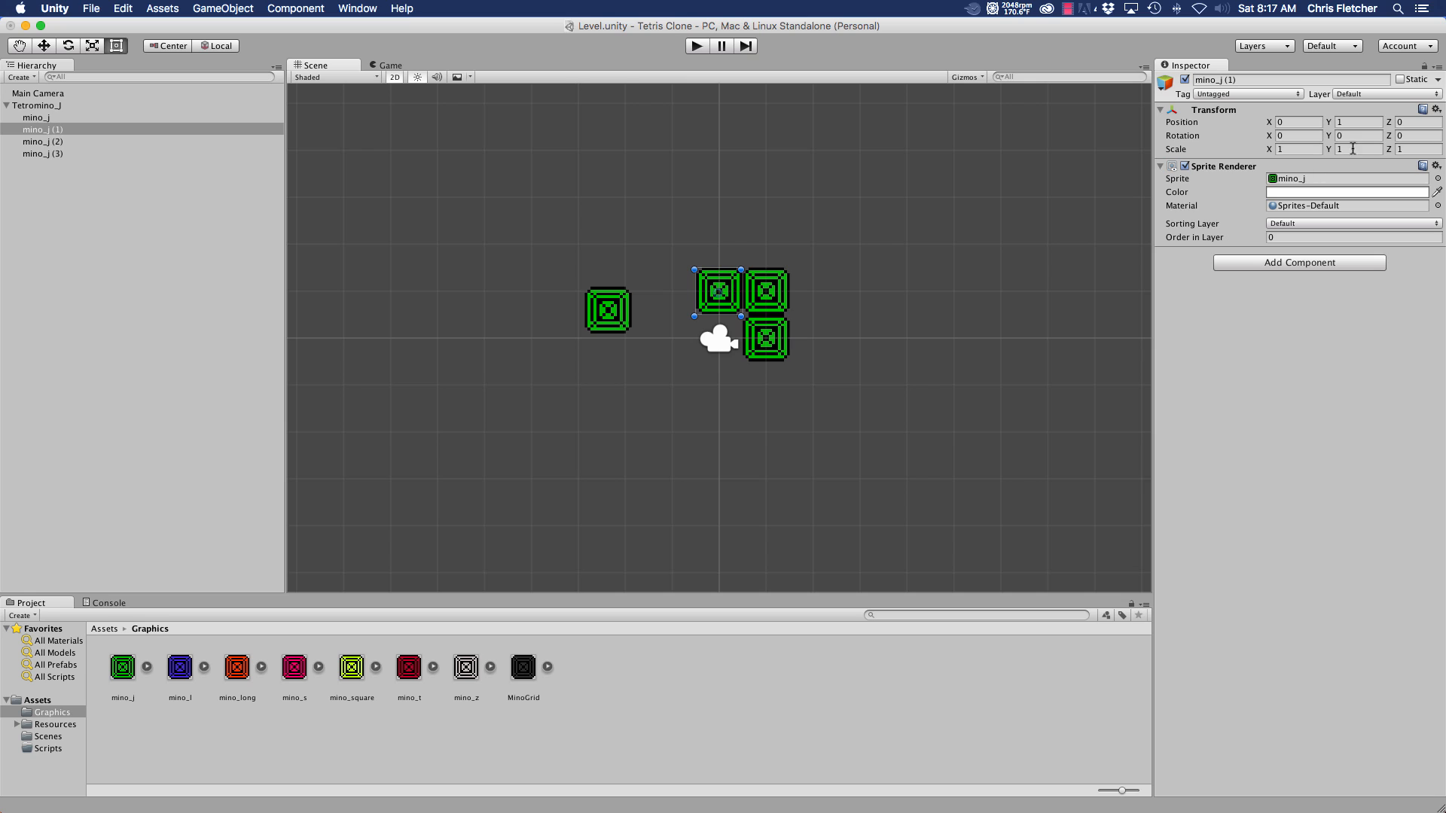
pyautogui.click(1311, 124)
pyautogui.write('-1')
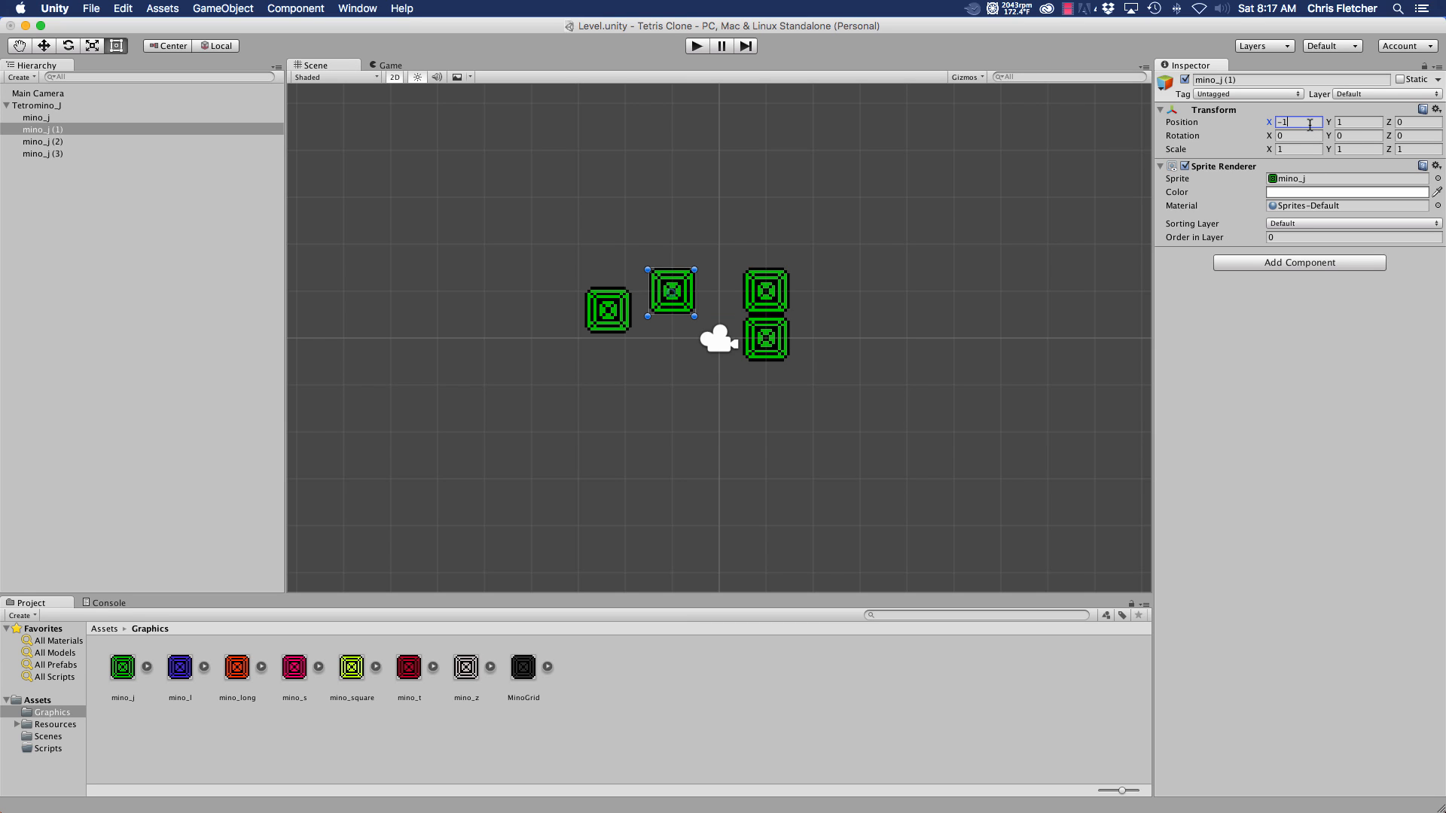
# - Set the position of mino_j (3) to X 0, Y 1, filling the gap in the upper row
pyautogui.click(602, 306)
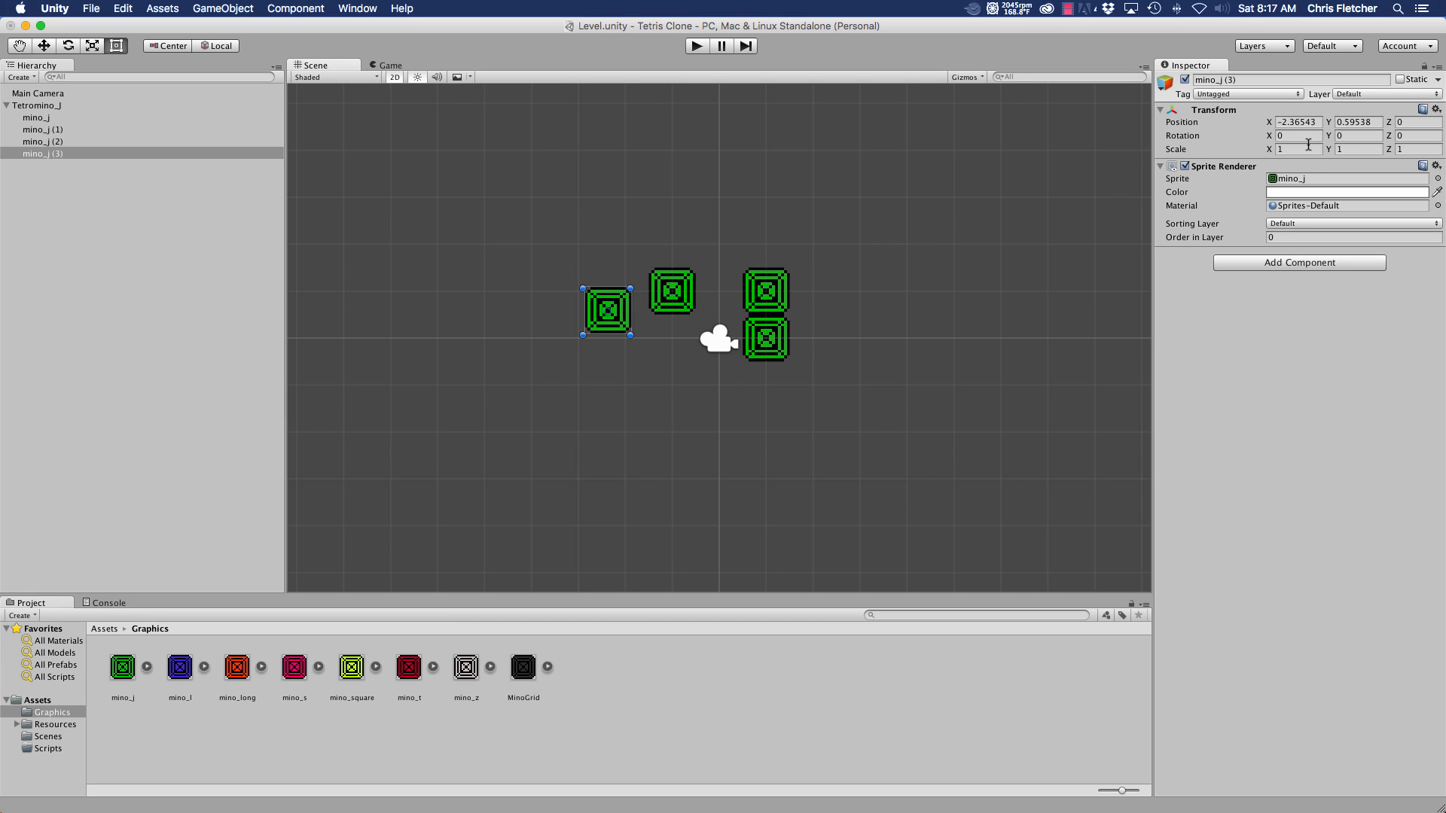
pyautogui.click(1310, 122)
pyautogui.click(1310, 122)
pyautogui.write('1')
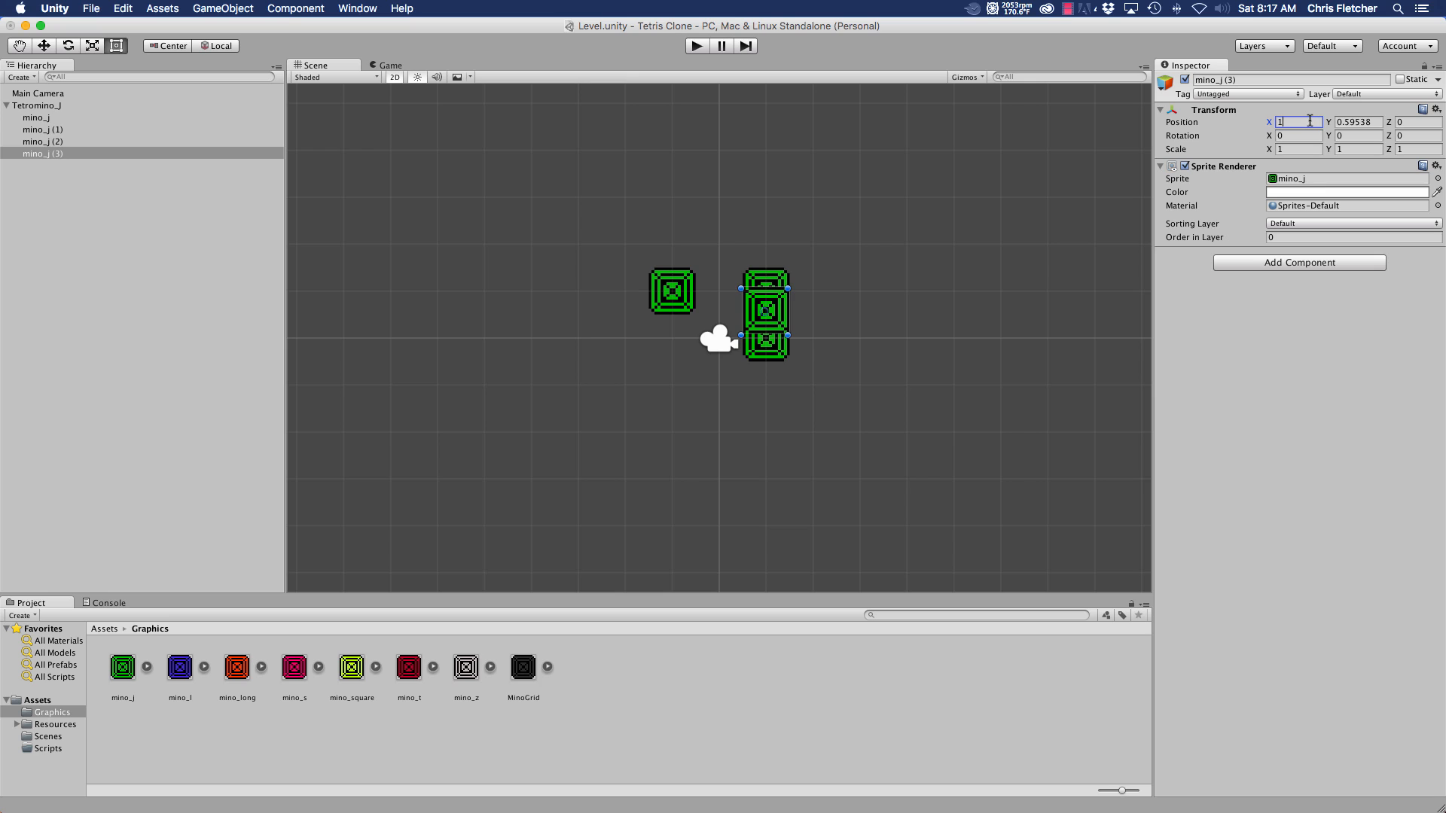
pyautogui.press('Tab')
pyautogui.write('1')
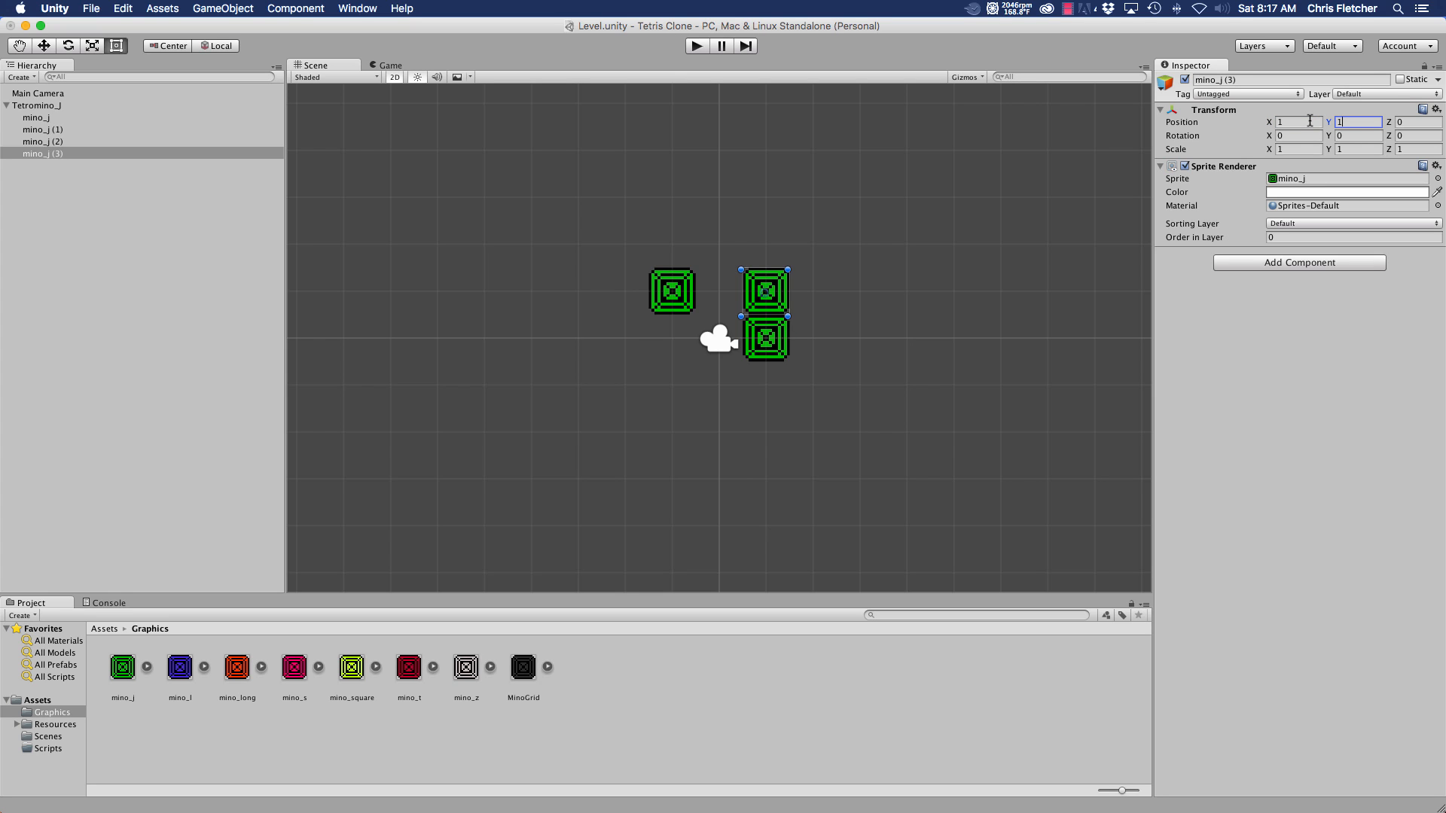
pyautogui.click(1310, 122)
pyautogui.write('0')
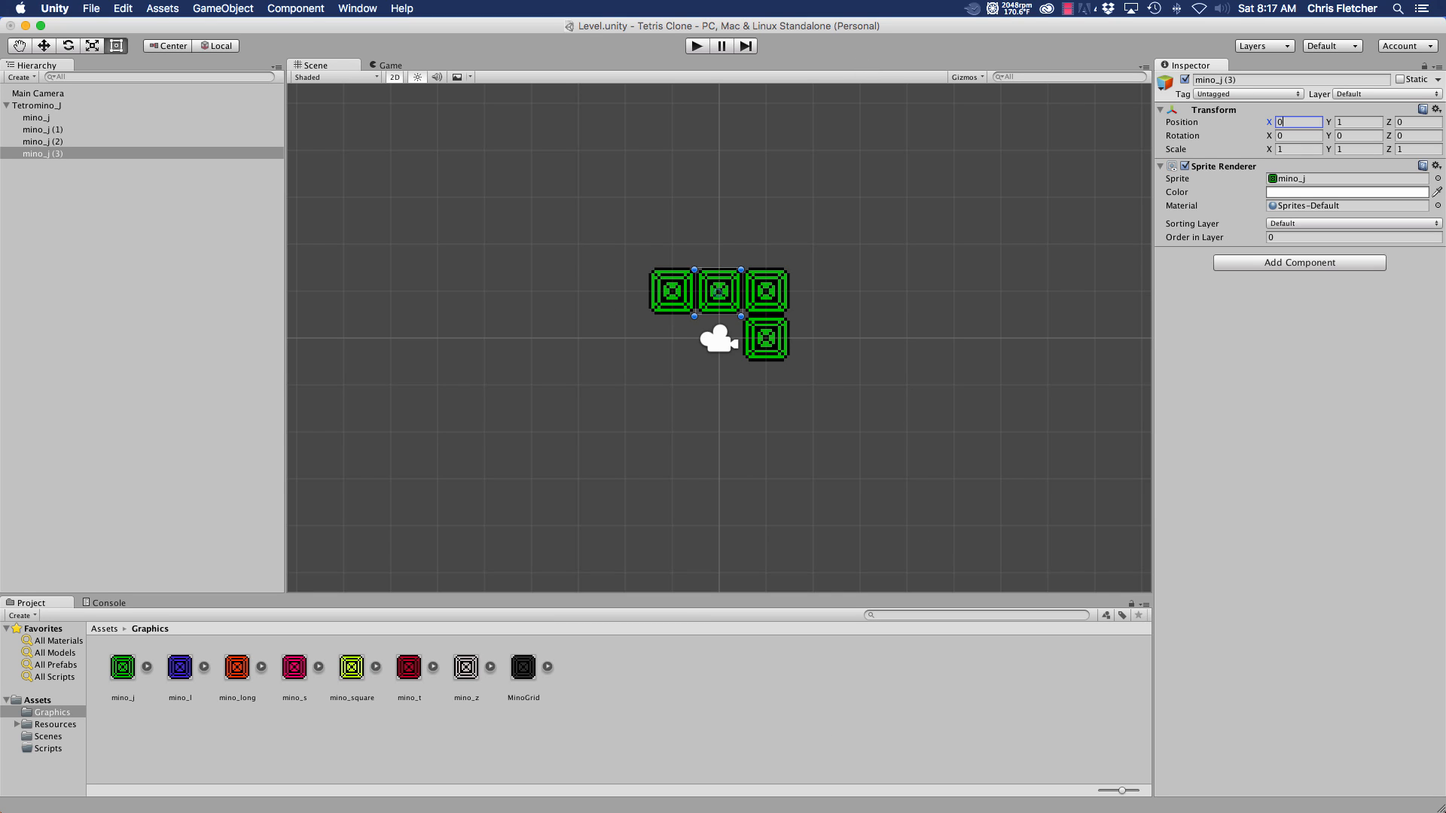
# - Review the transforms of Tetromino_J and each of its four mino_j child blocks
pyautogui.click(37, 106)
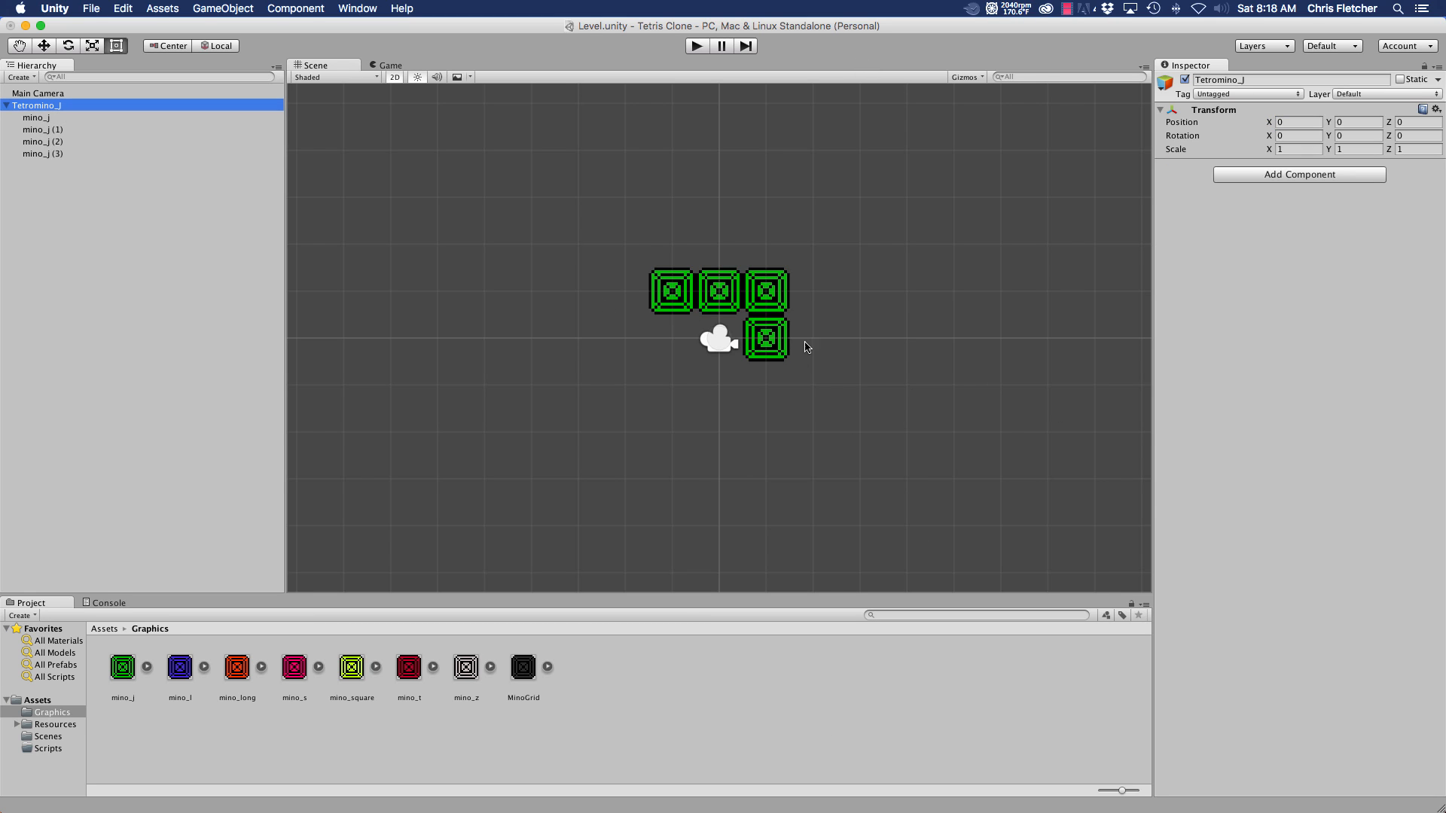
pyautogui.click(6, 106)
pyautogui.press('Return')
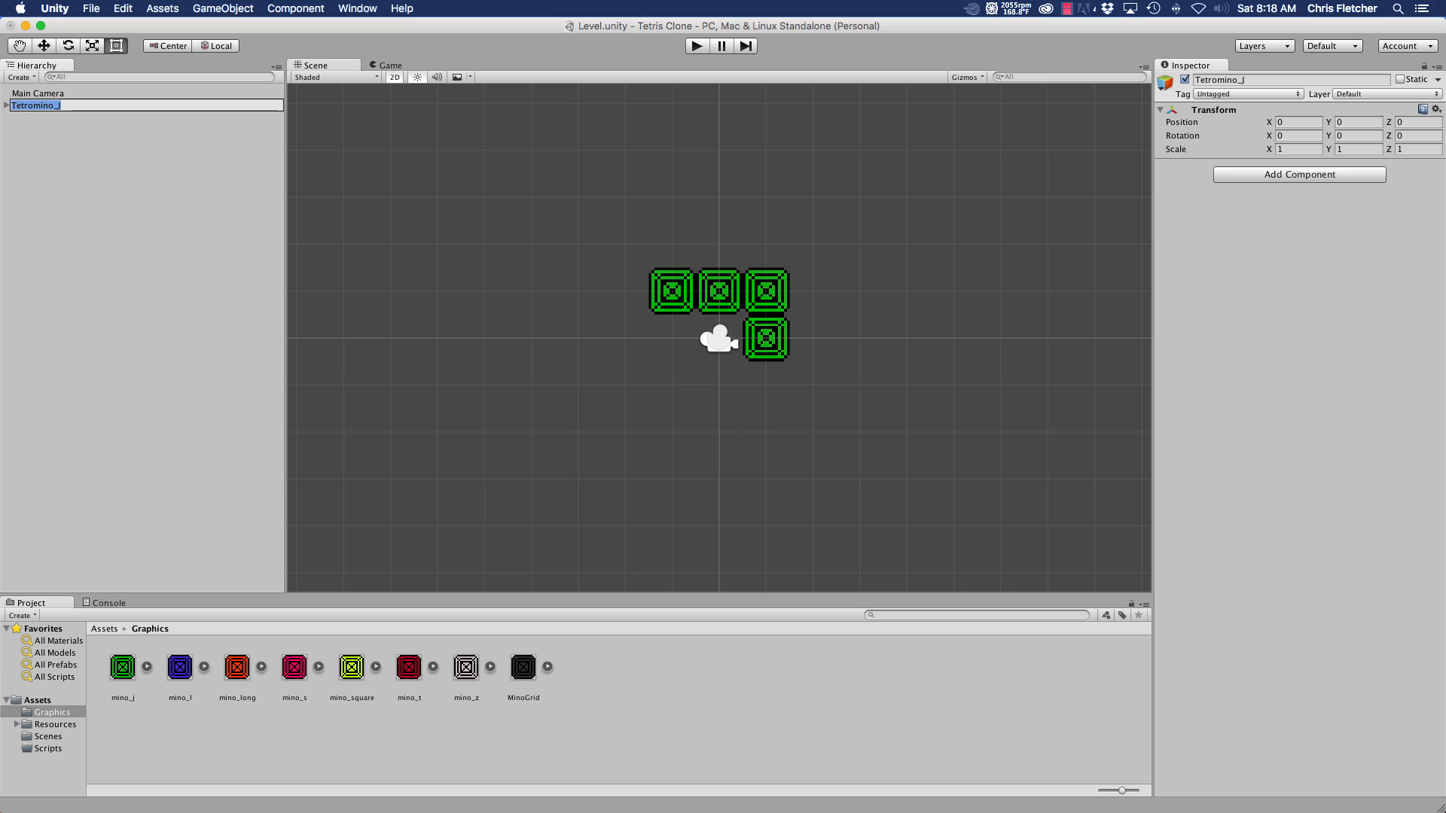
pyautogui.press('Left')
pyautogui.click(7, 105)
pyautogui.click(43, 120)
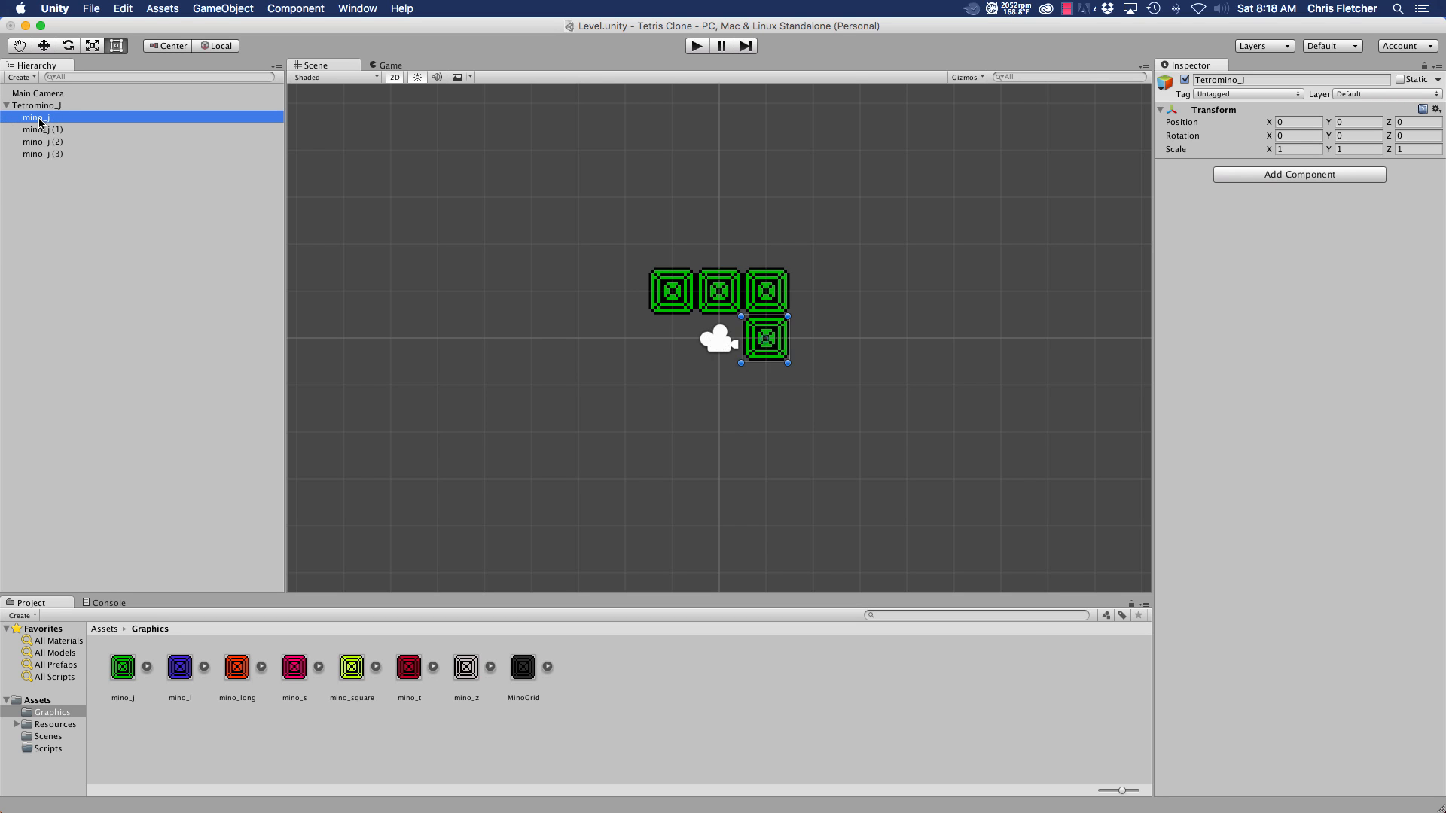
pyautogui.click(45, 131)
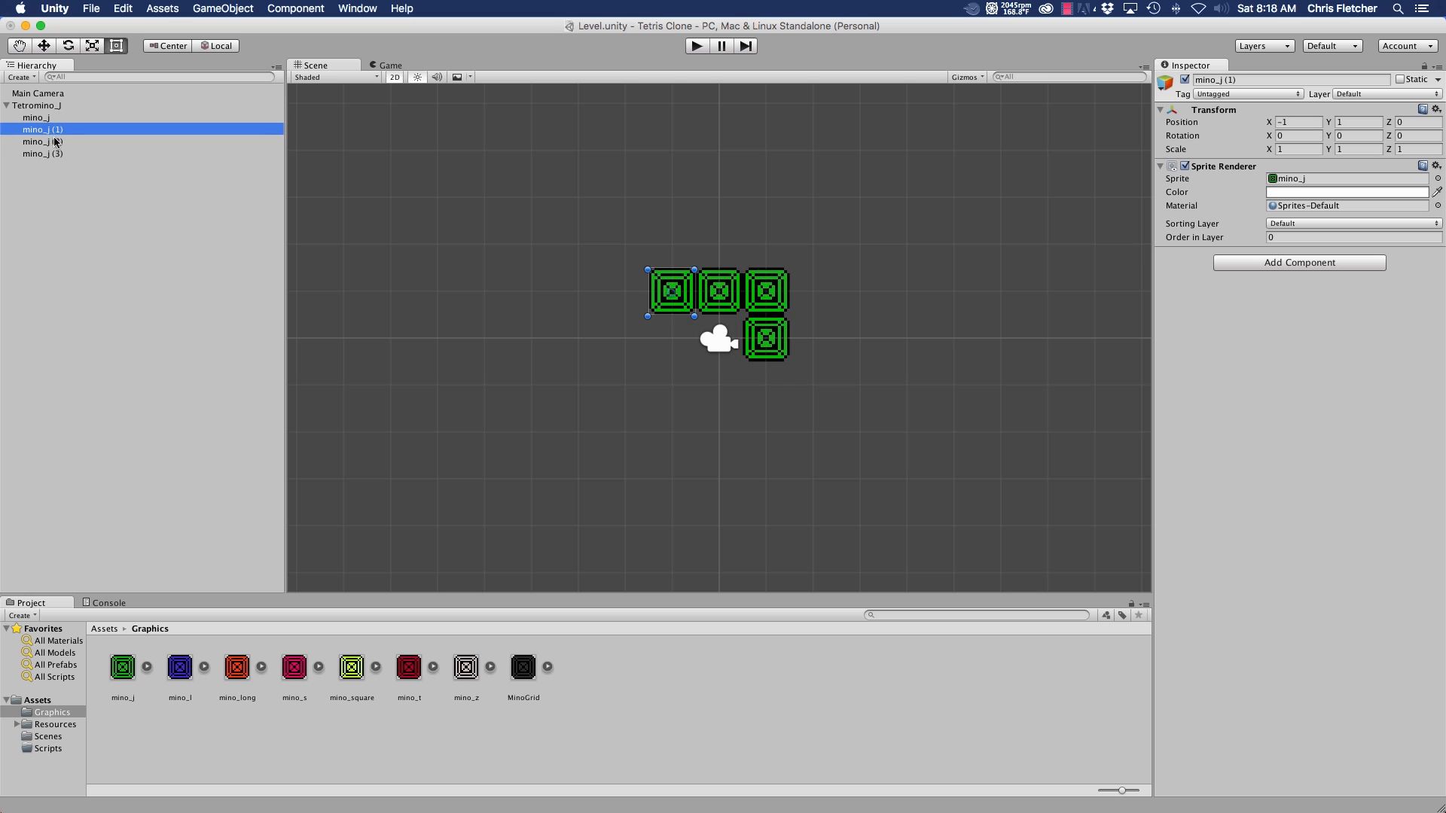
pyautogui.click(43, 143)
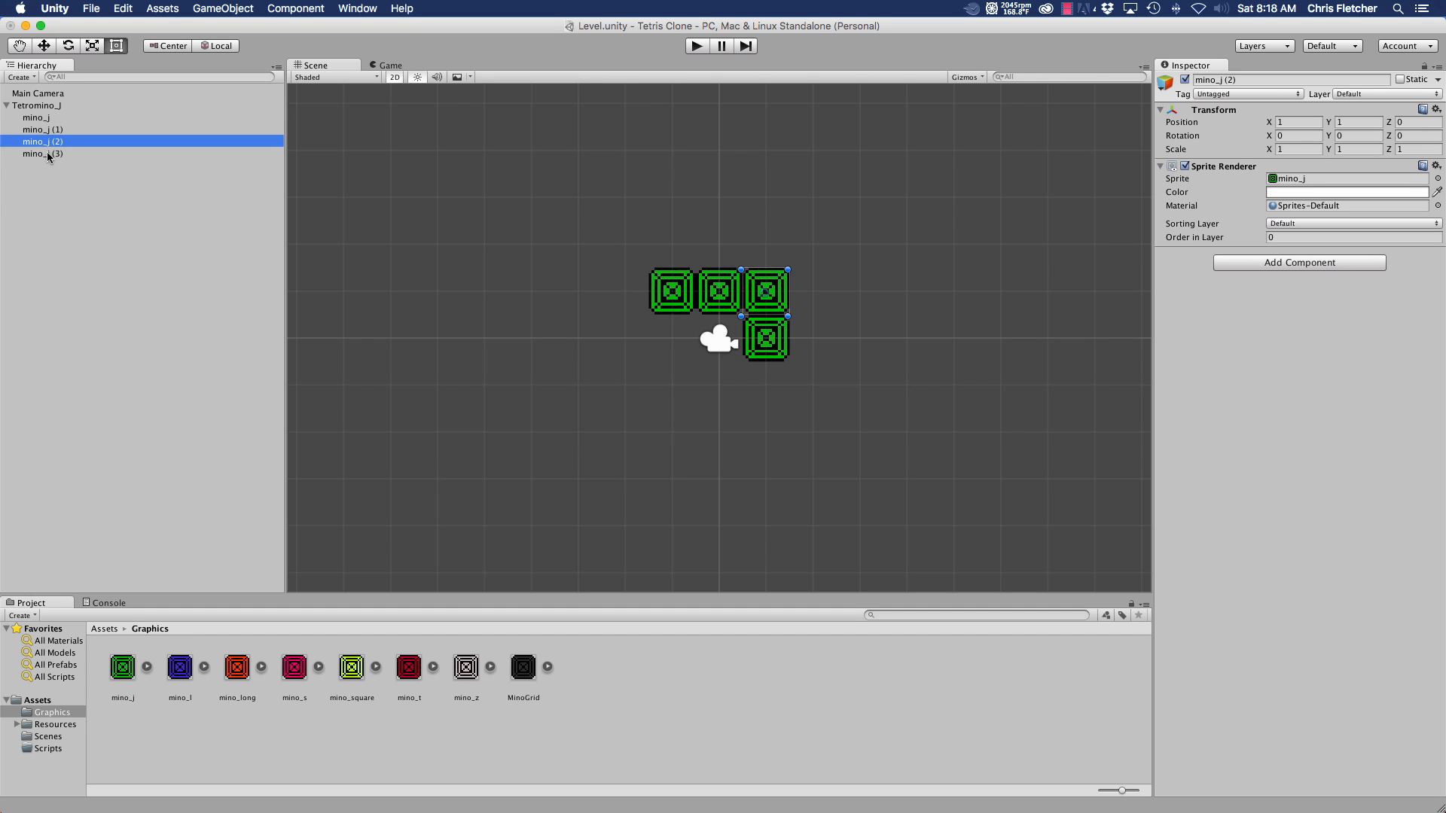
pyautogui.click(49, 154)
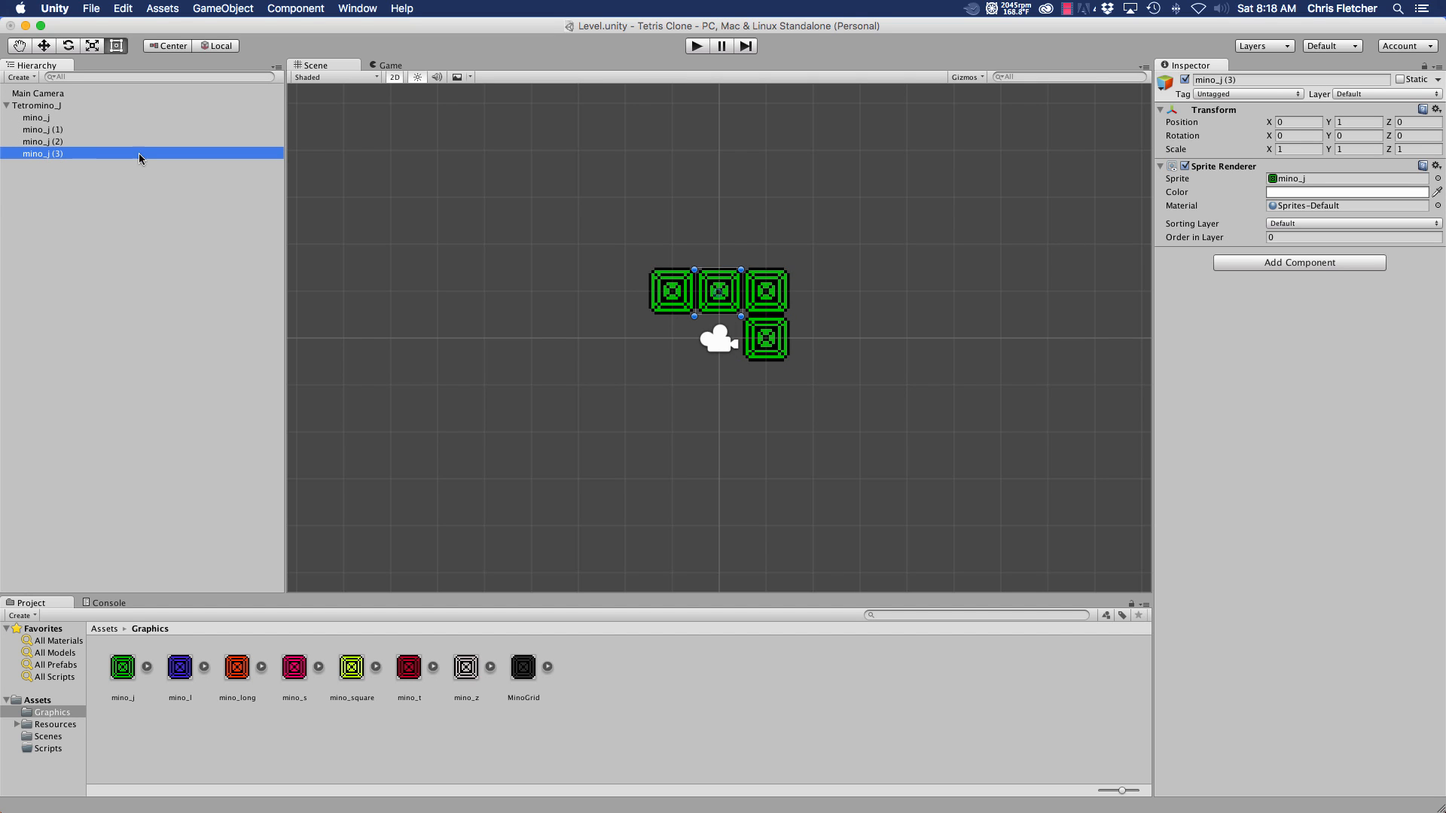
# - Save Tetromino_J as a prefab in the Resources/Prefabs folder, check the prefab's child blocks, and collapse the piece in the Hierarchy
pyautogui.click(36, 106)
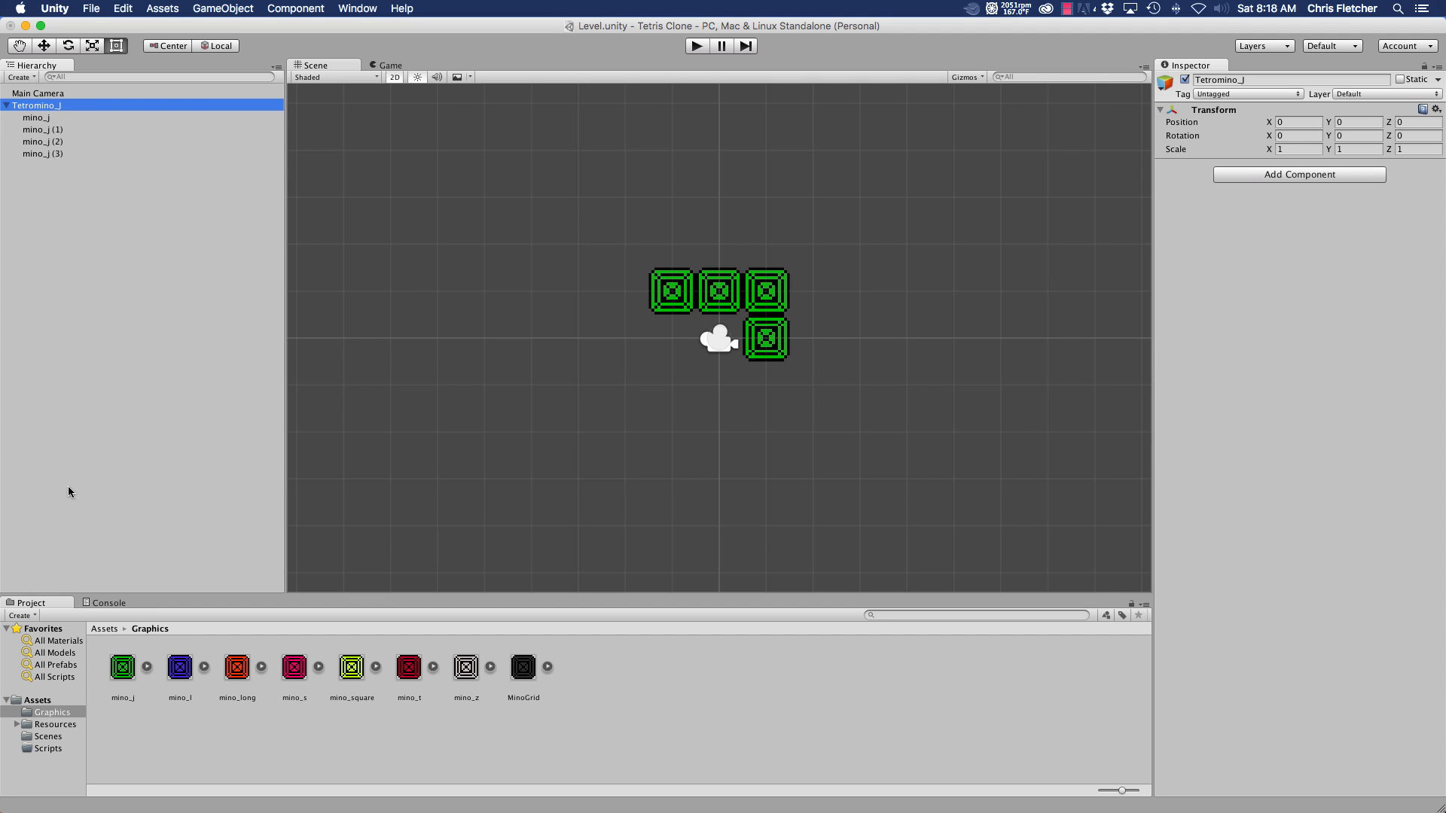
pyautogui.click(18, 725)
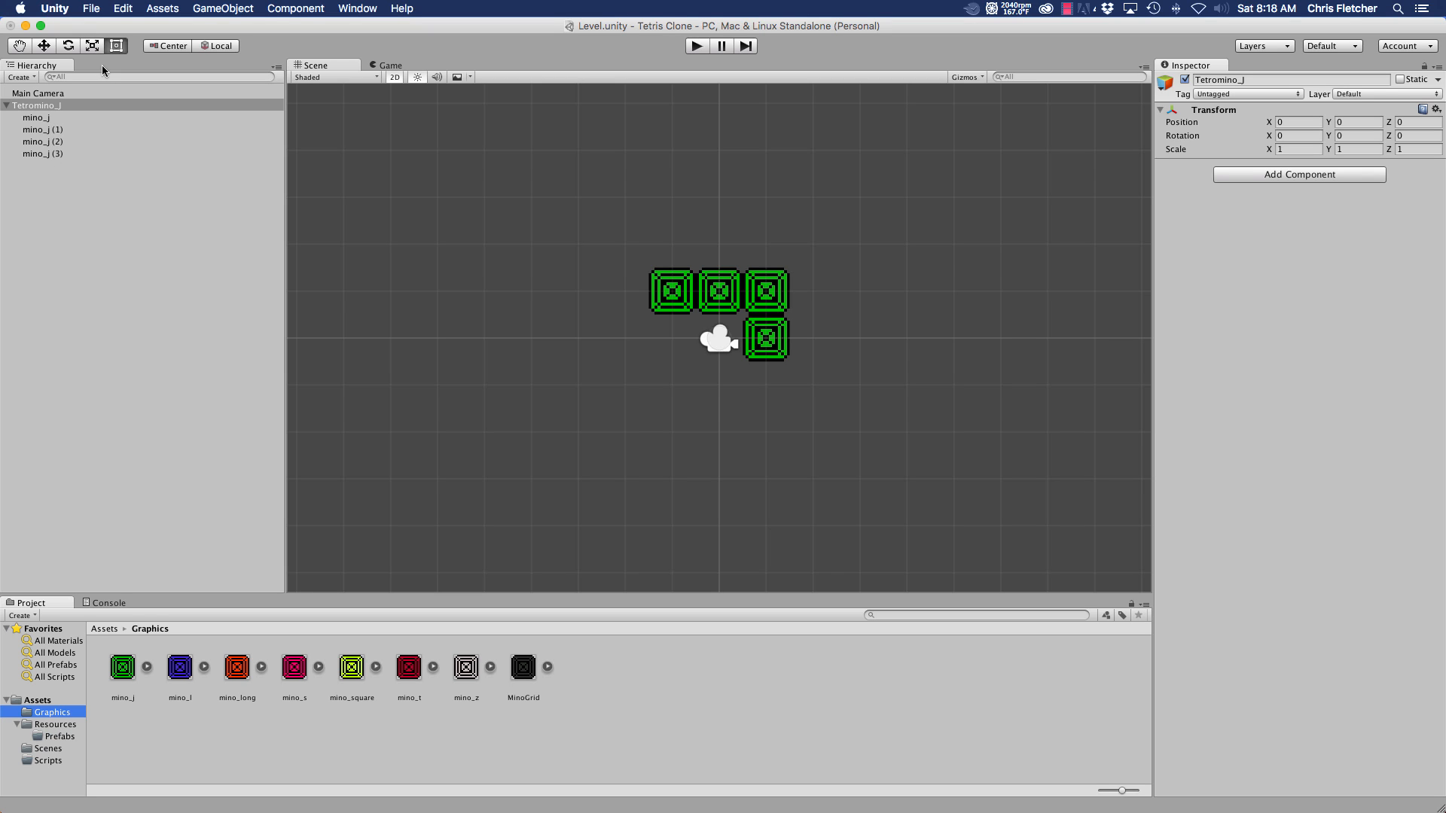
pyautogui.moveTo(38, 108); pyautogui.dragTo(57, 736)
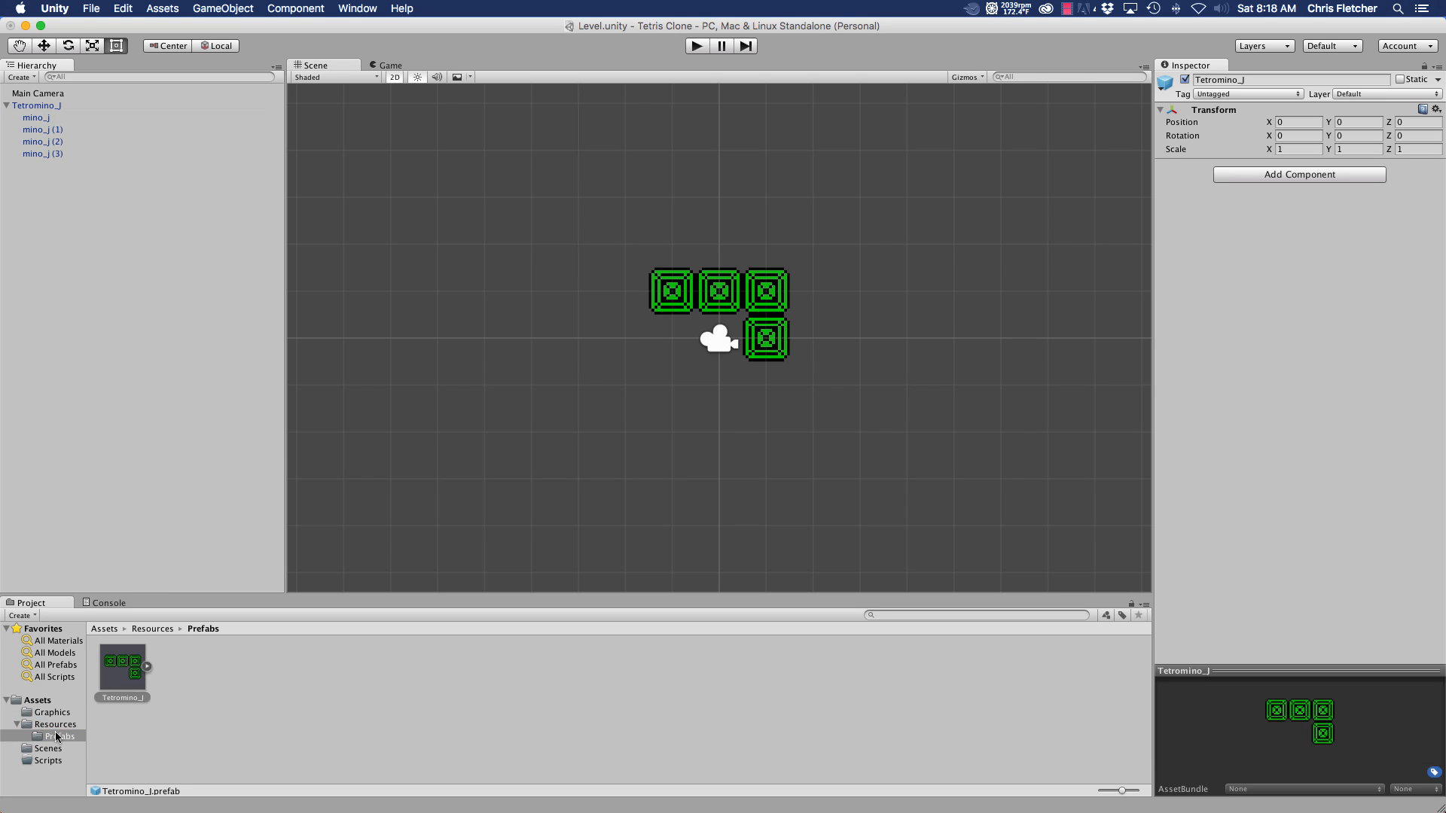
pyautogui.click(223, 679)
pyautogui.click(123, 668)
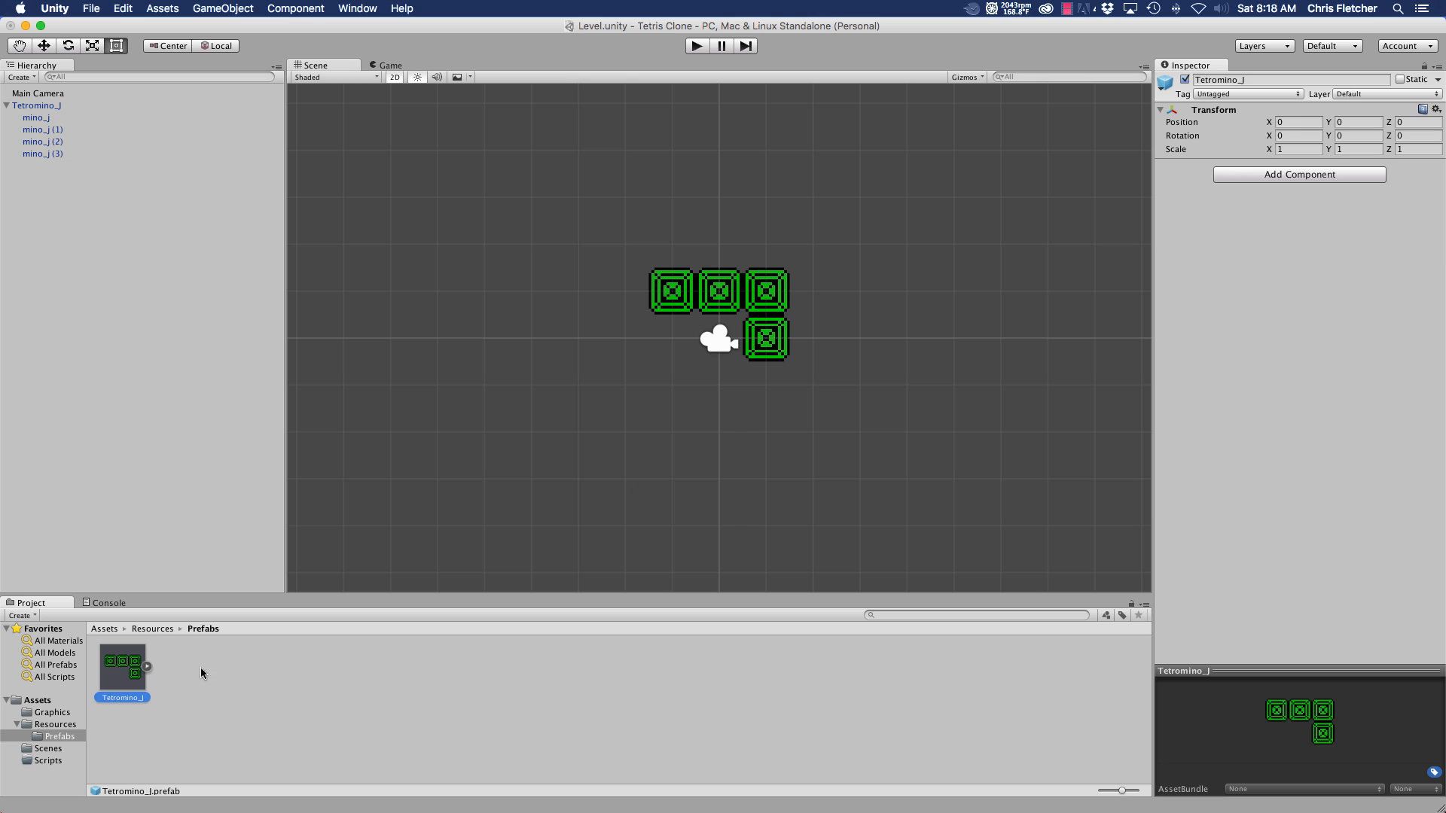
pyautogui.click(199, 667)
pyautogui.click(147, 667)
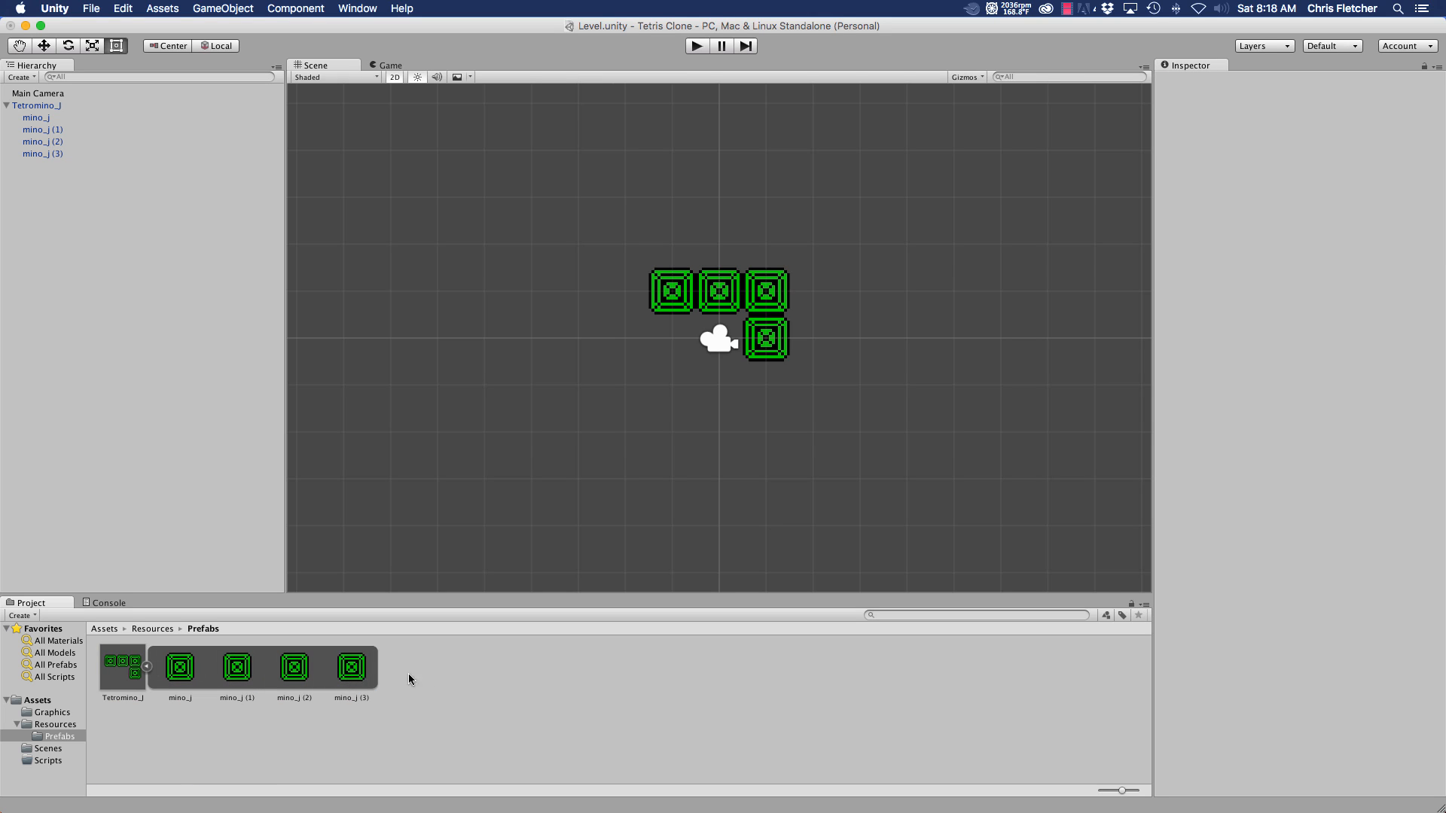
pyautogui.click(147, 666)
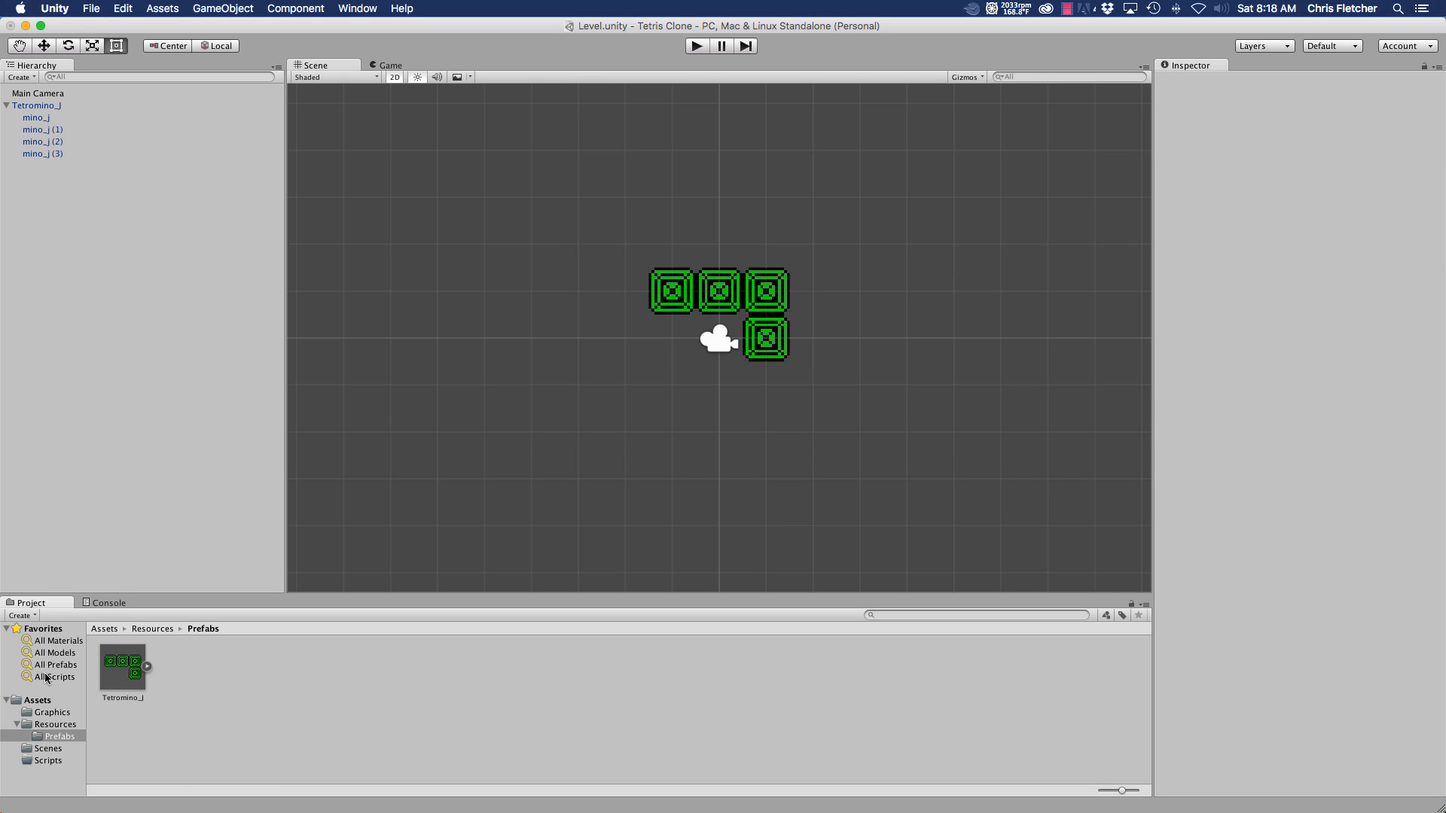
pyautogui.click(37, 105)
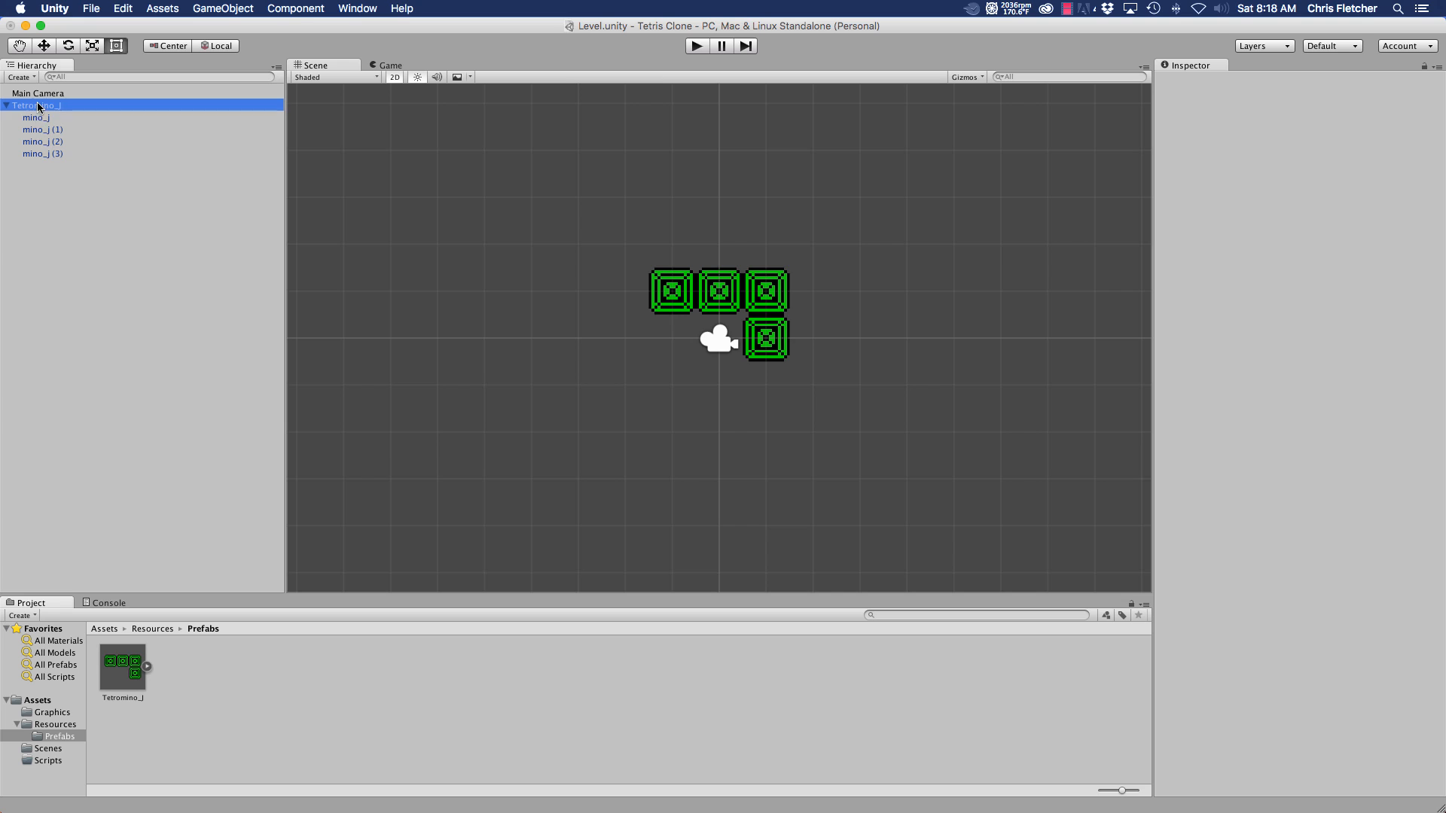
pyautogui.click(6, 106)
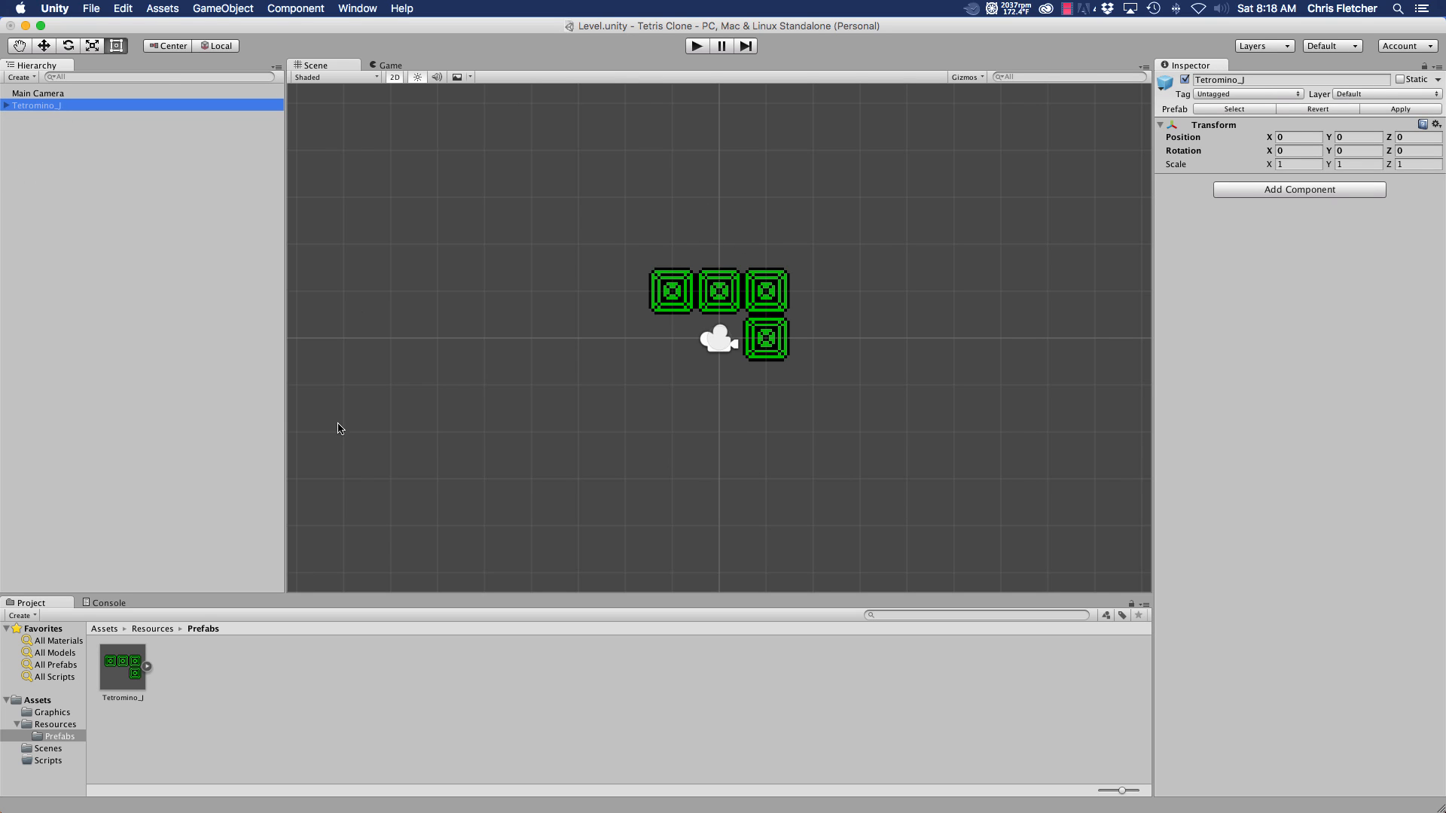
# - Show the Graphics folder's sprites, create an empty top-level game object and rename it Tetromino_L
pyautogui.click(47, 712)
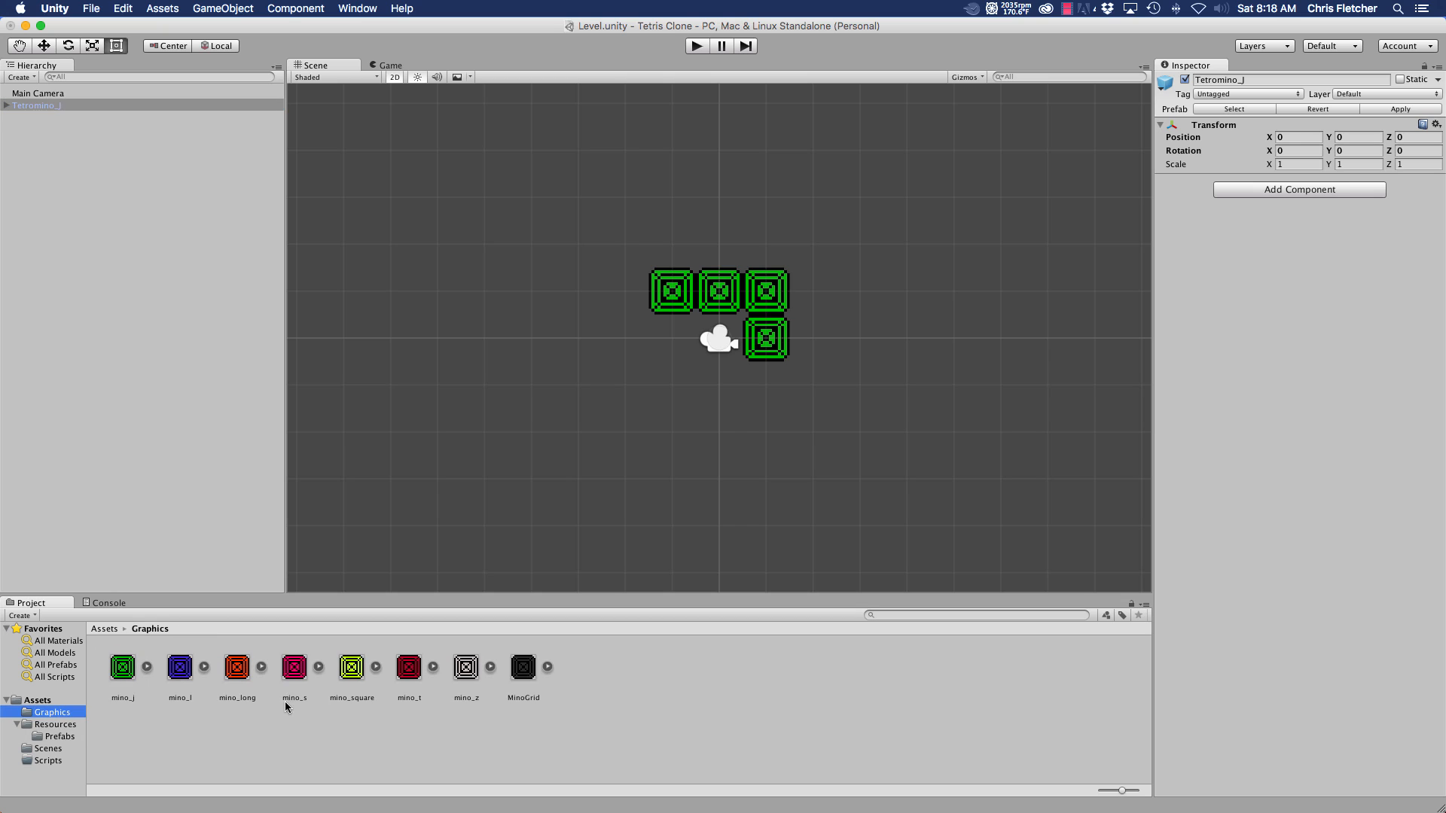
pyautogui.rightClick(73, 192)
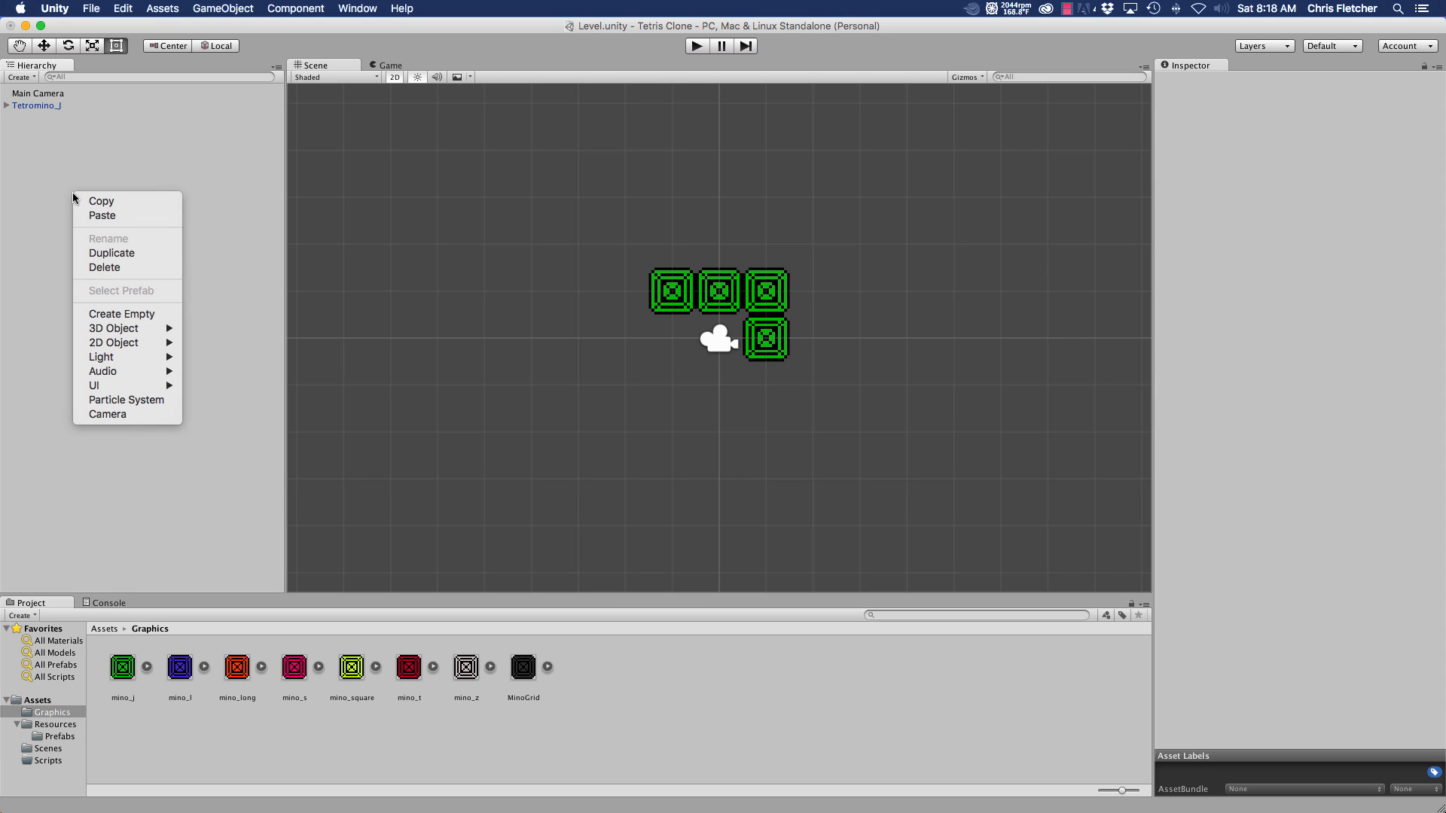
pyautogui.click(143, 314)
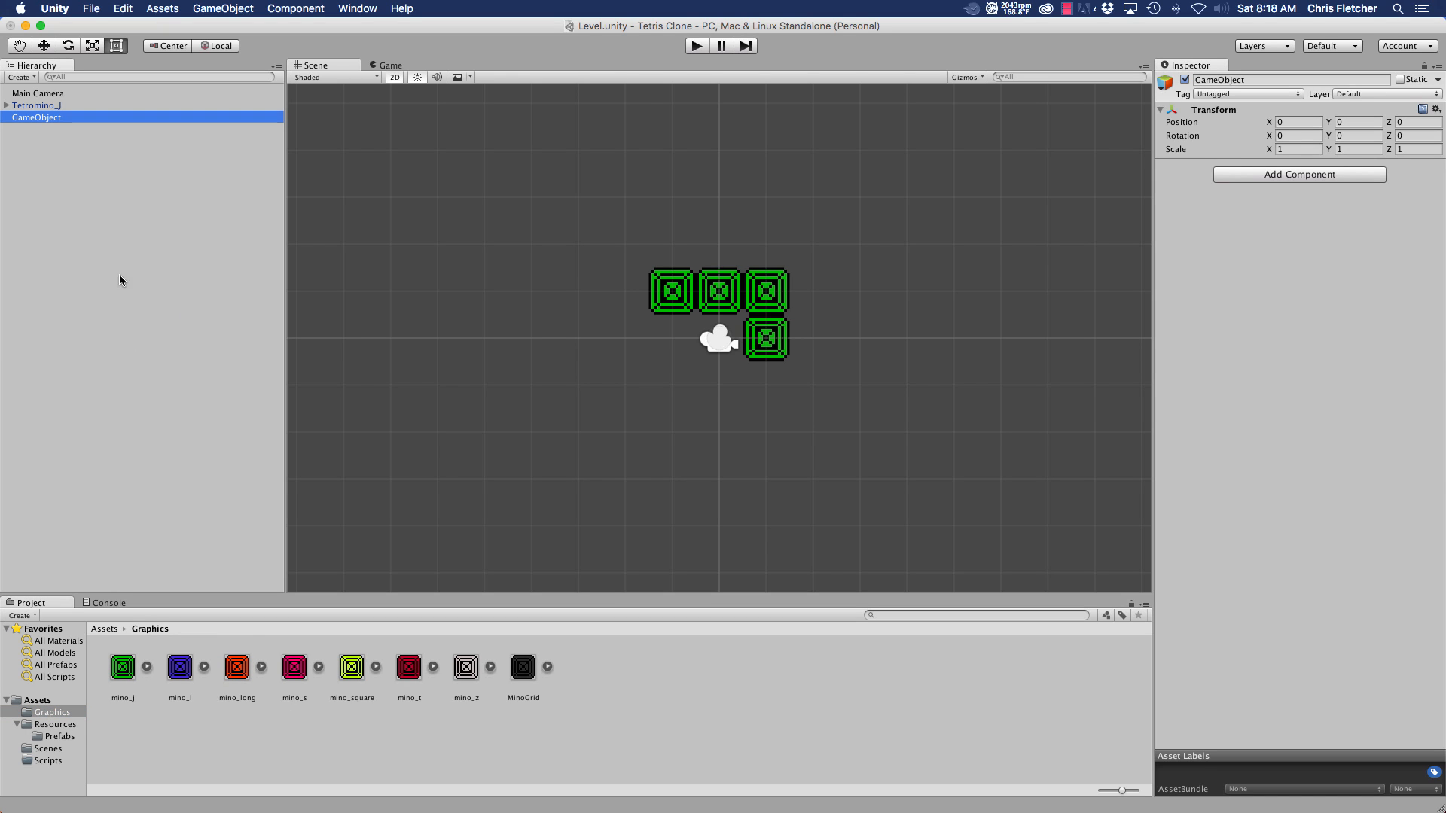
pyautogui.click(78, 118)
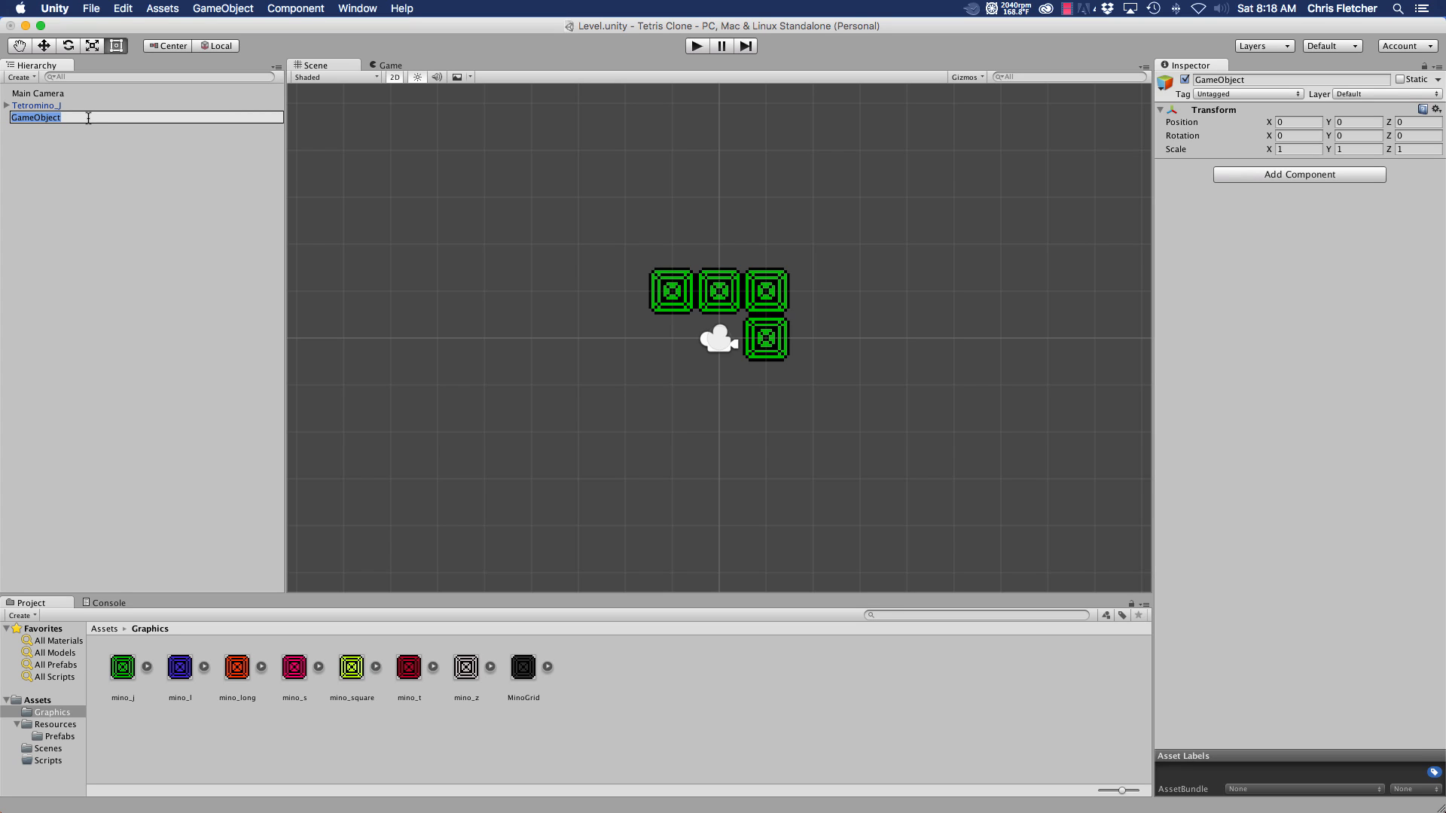
pyautogui.write('M')
pyautogui.press('BackSpace')
pyautogui.write('Tetromino_')
pyautogui.write('L')
pyautogui.press('Return')
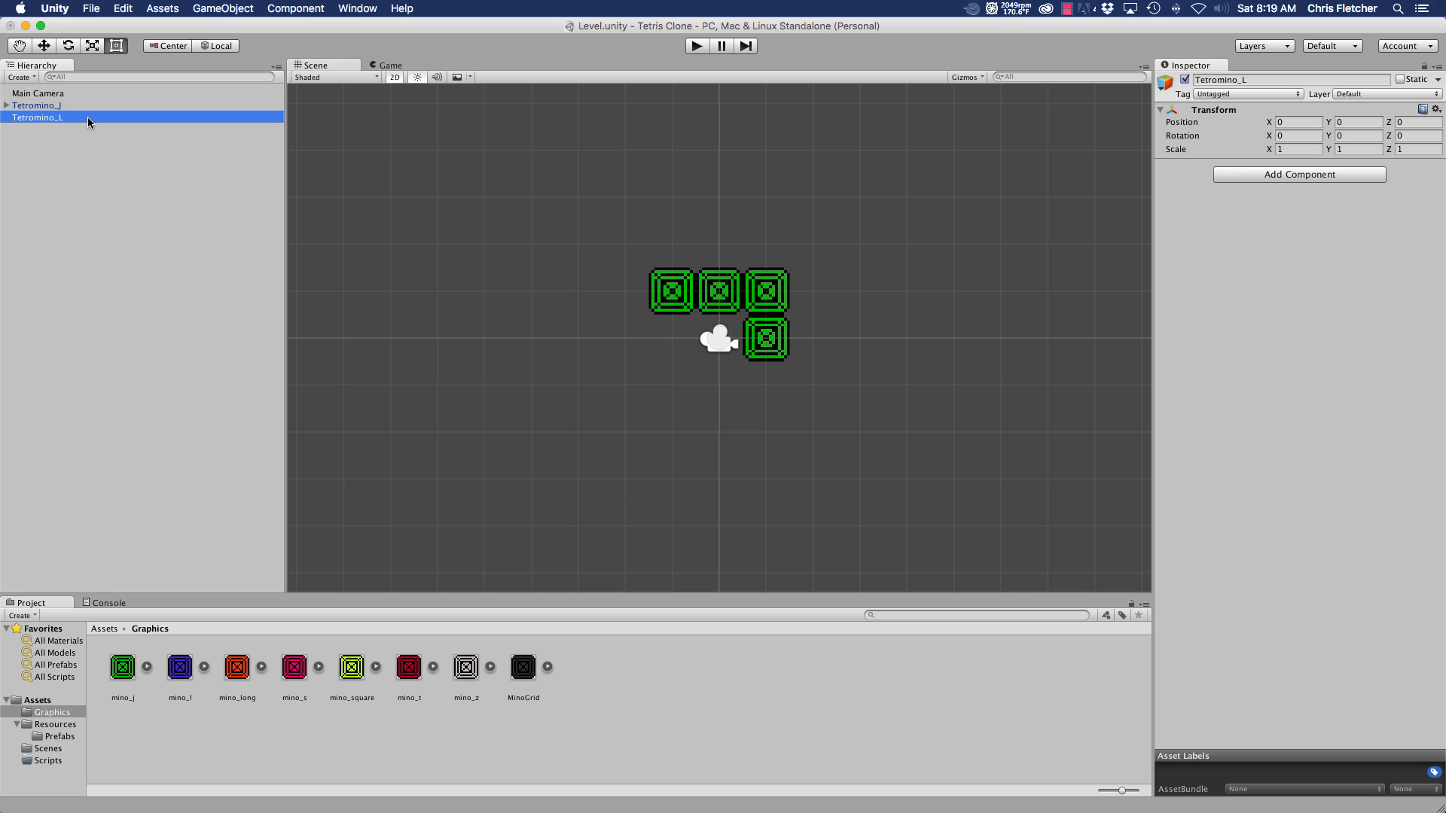
pyautogui.rightClick(70, 320)
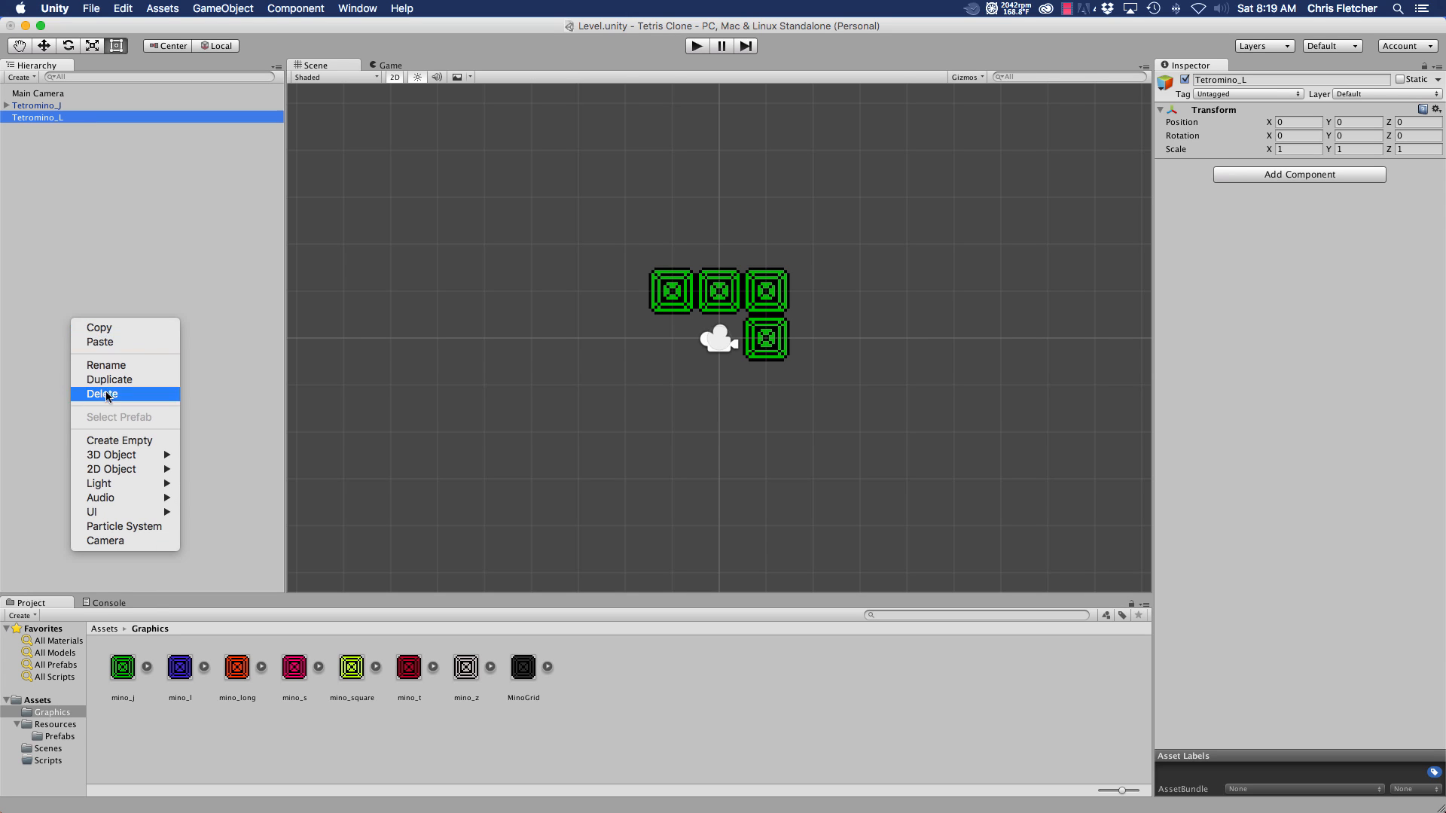
pyautogui.click(96, 436)
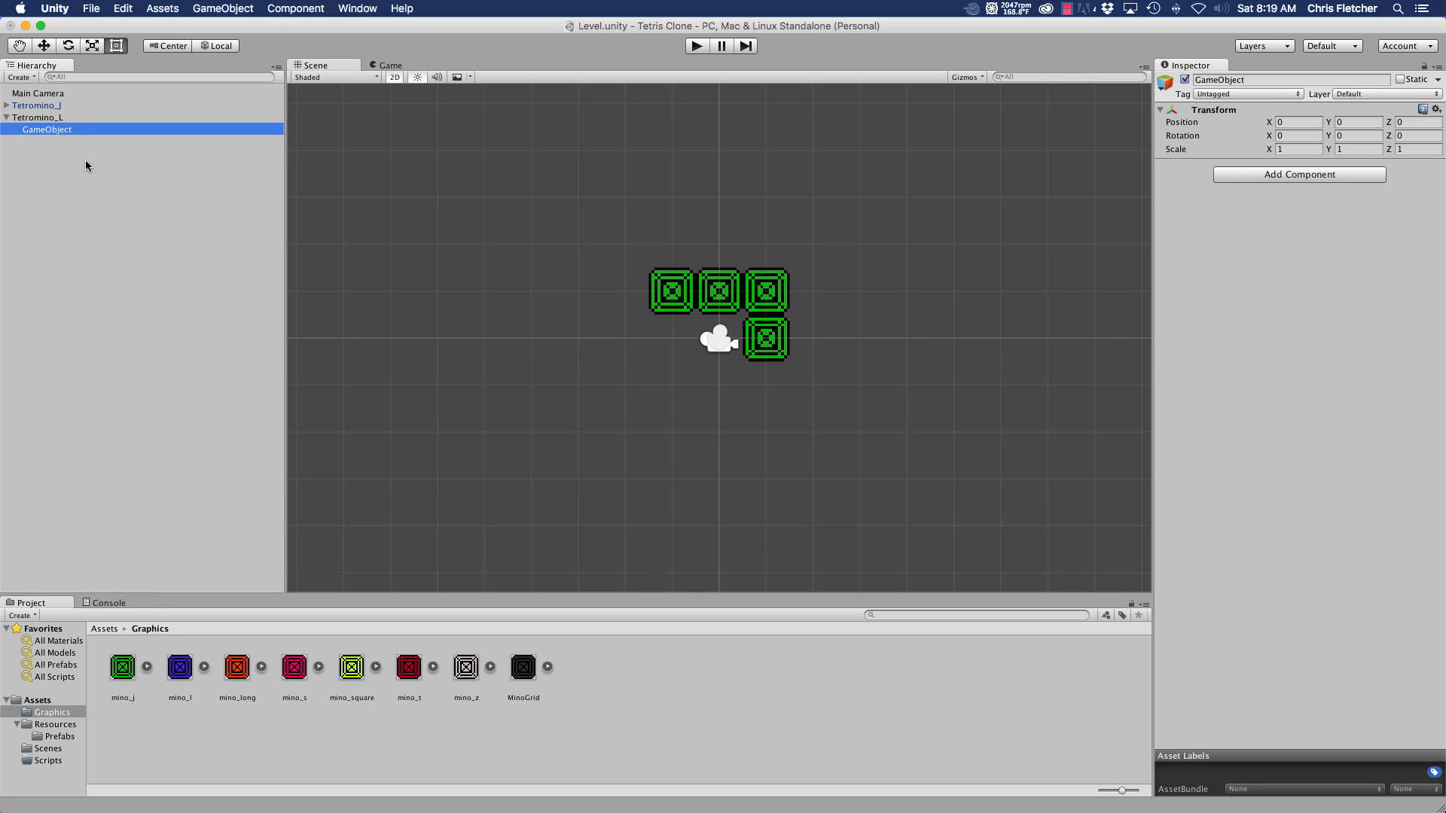
pyautogui.rightClick(45, 131)
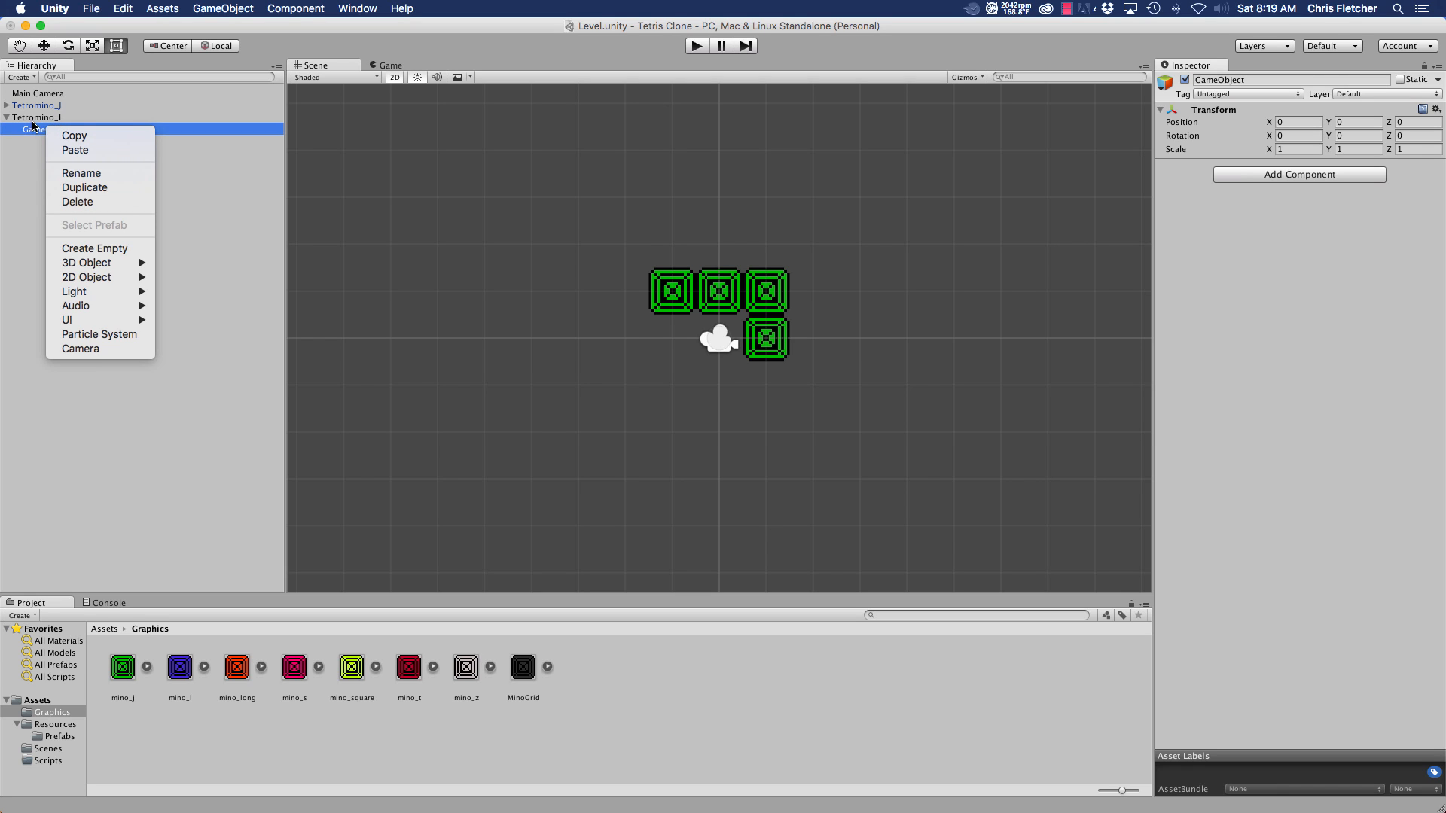
pyautogui.click(83, 202)
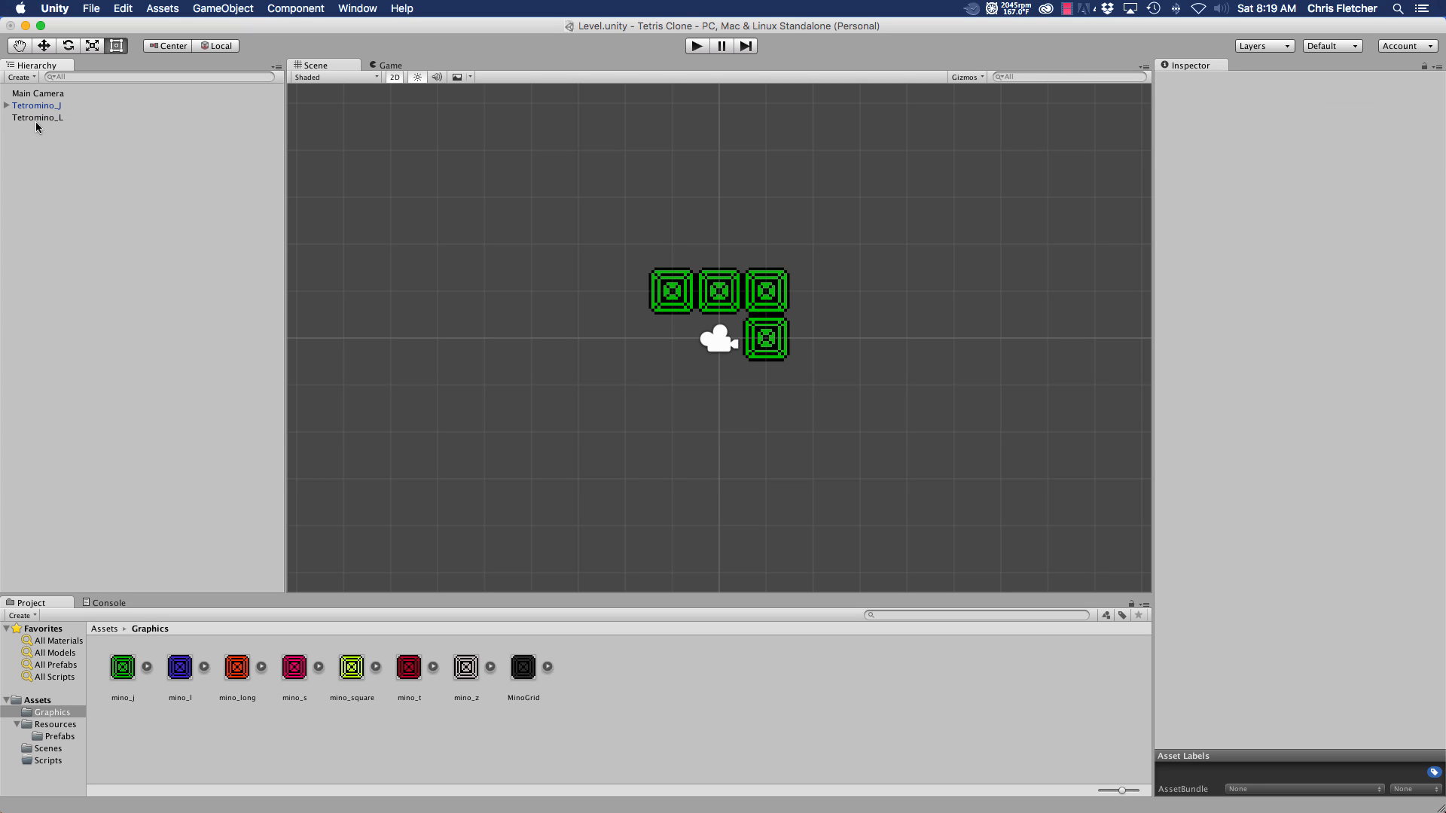
# - Create an empty top-level game object and rename it Tetromino_Long
pyautogui.rightClick(36, 137)
pyautogui.click(60, 262)
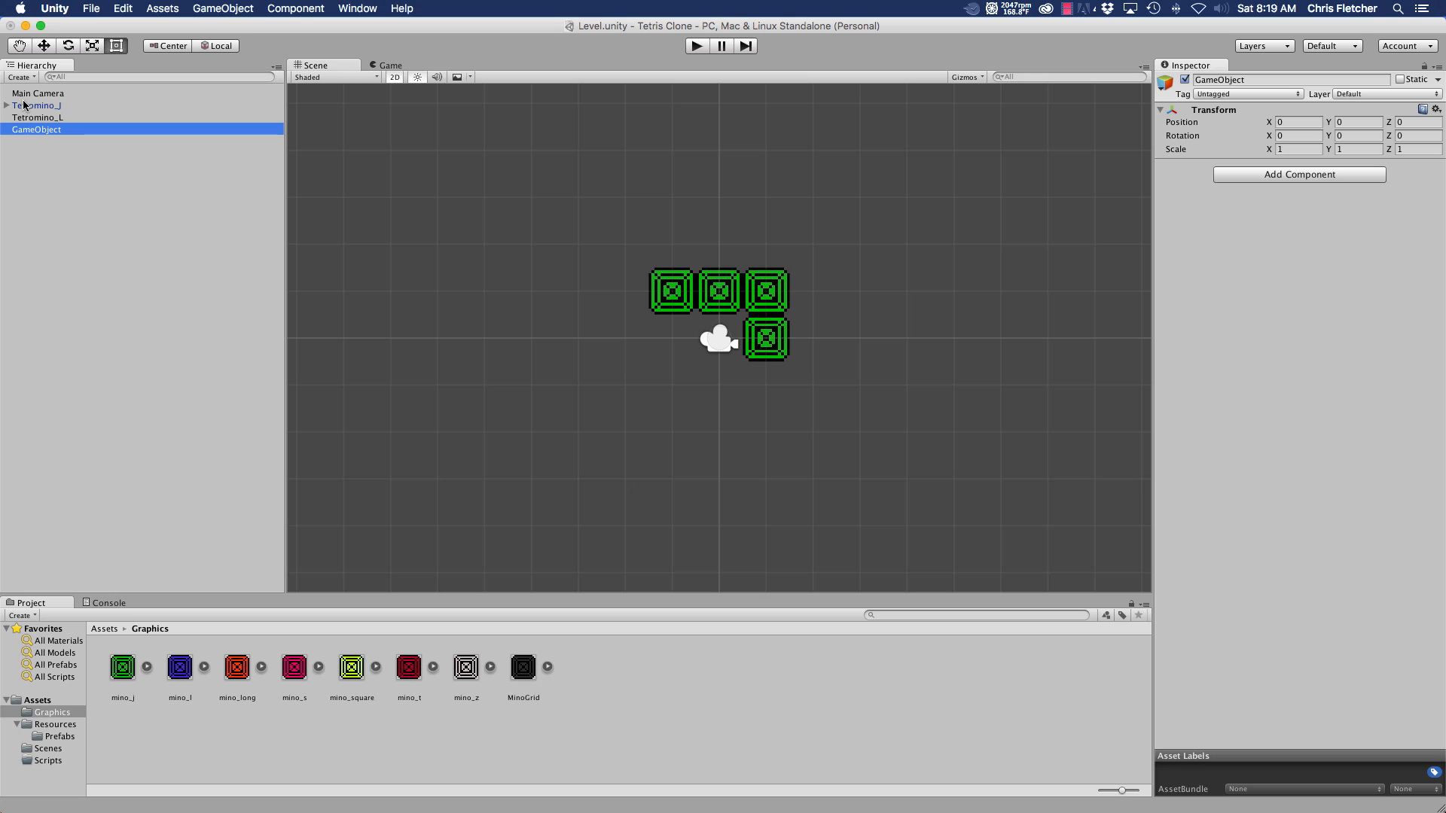
pyautogui.click(40, 135)
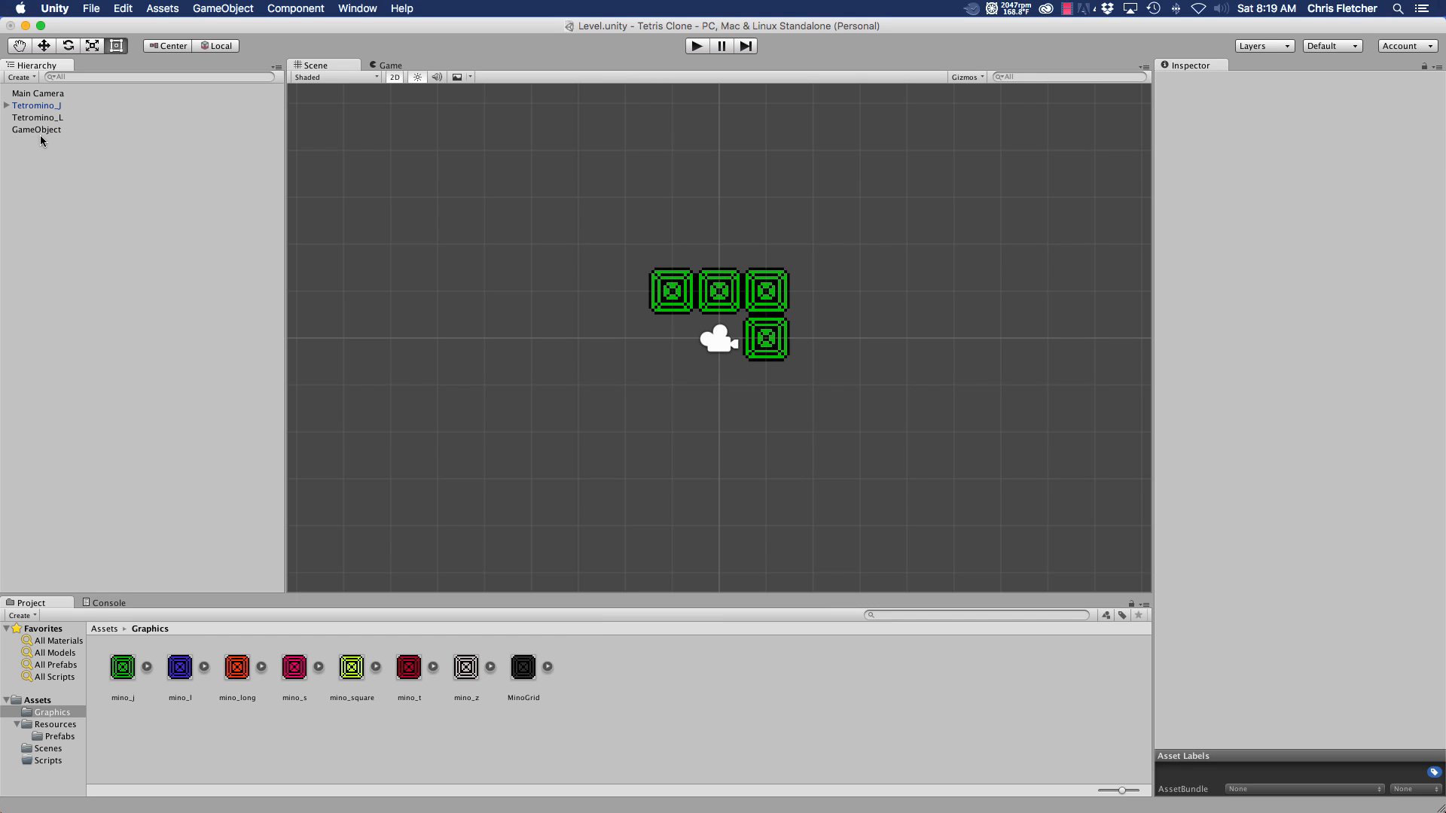
pyautogui.click(44, 131)
pyautogui.press('Return')
pyautogui.write('Tetromino_')
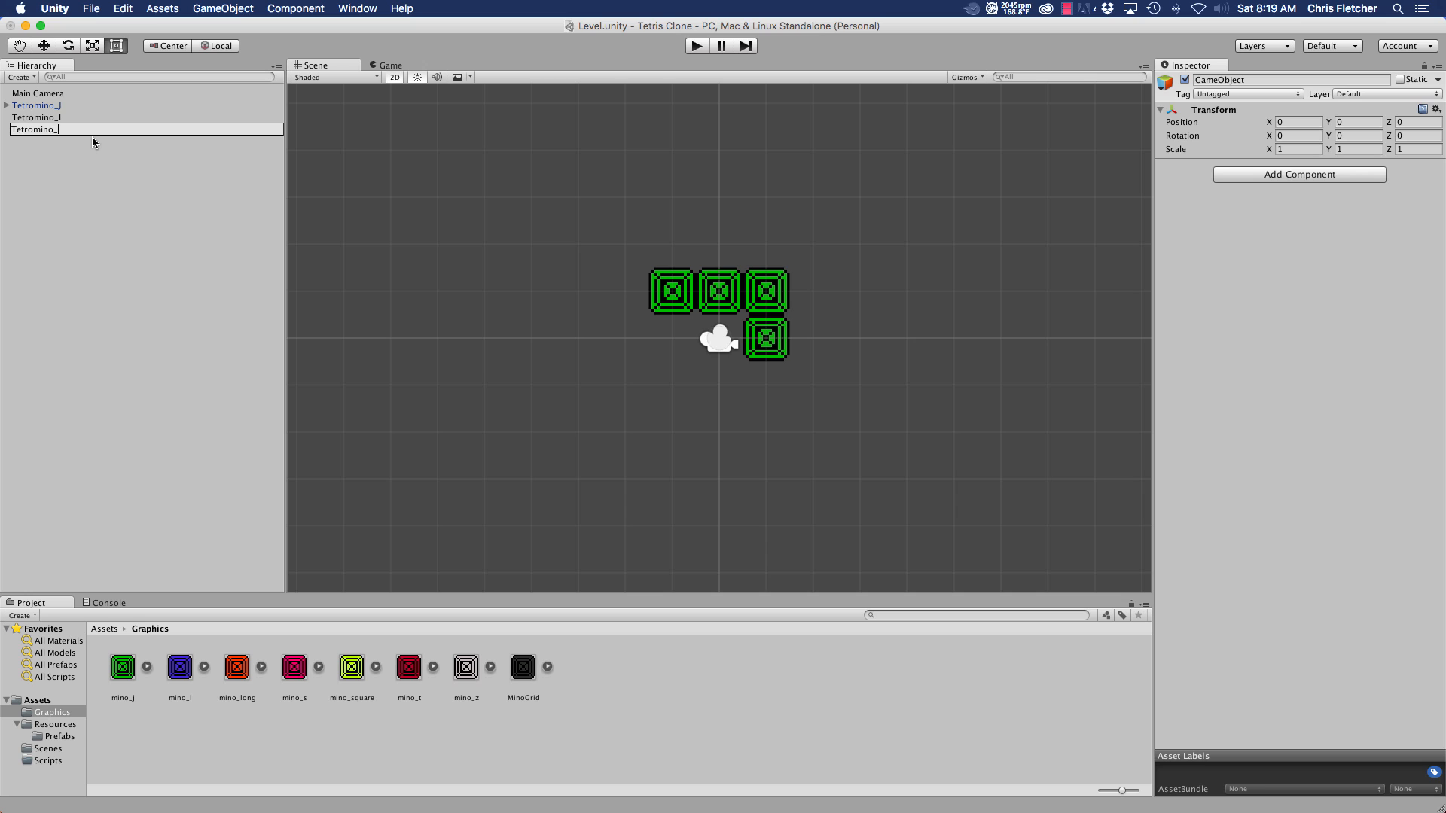
pyautogui.write('Long')
pyautogui.press('Return')
pyautogui.rightClick(84, 163)
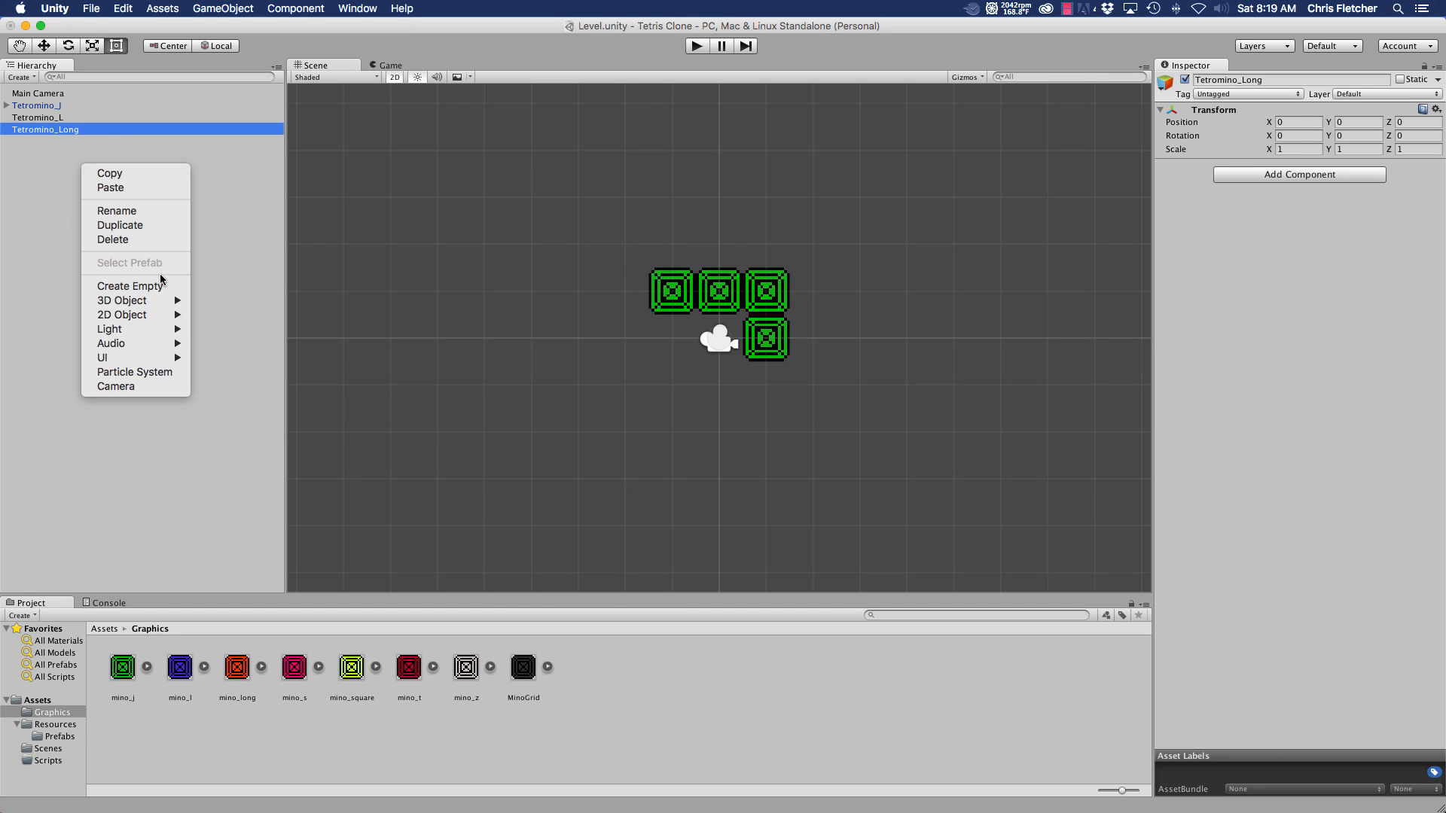
pyautogui.click(129, 286)
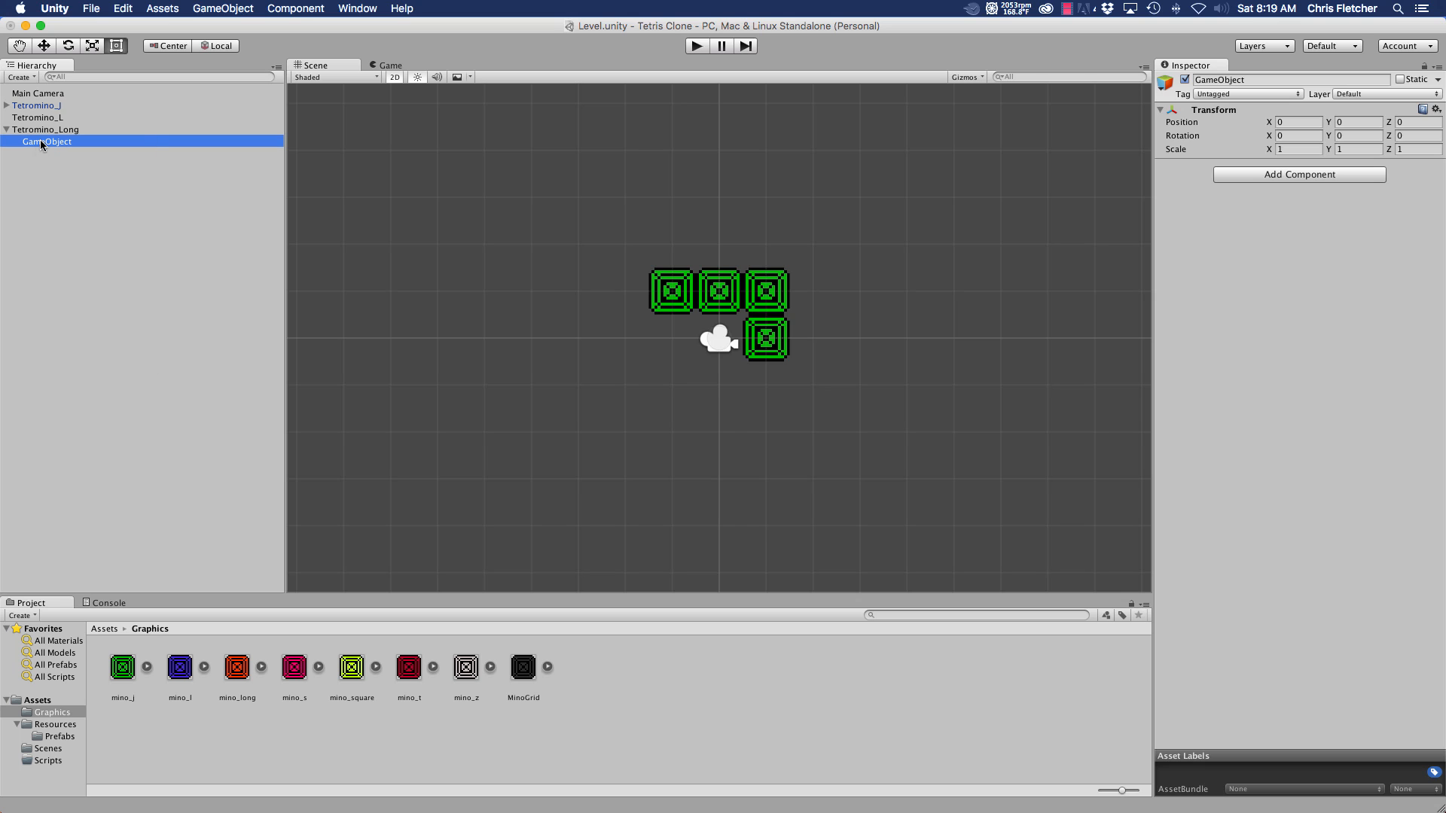
pyautogui.rightClick(40, 143)
pyautogui.click(71, 213)
# - Create an empty top-level game object and rename it Tetromino_S
pyautogui.rightClick(40, 205)
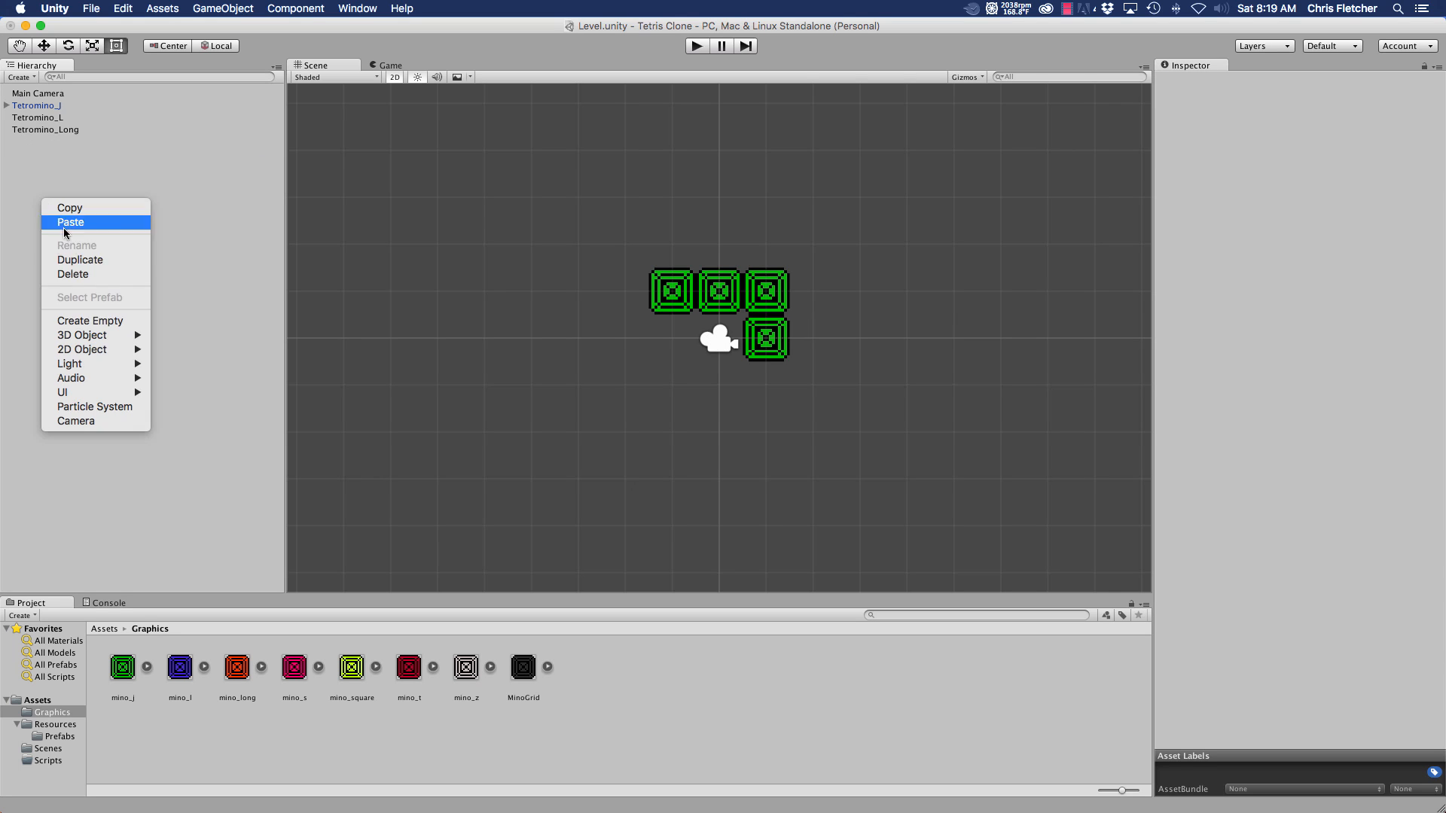
pyautogui.click(118, 322)
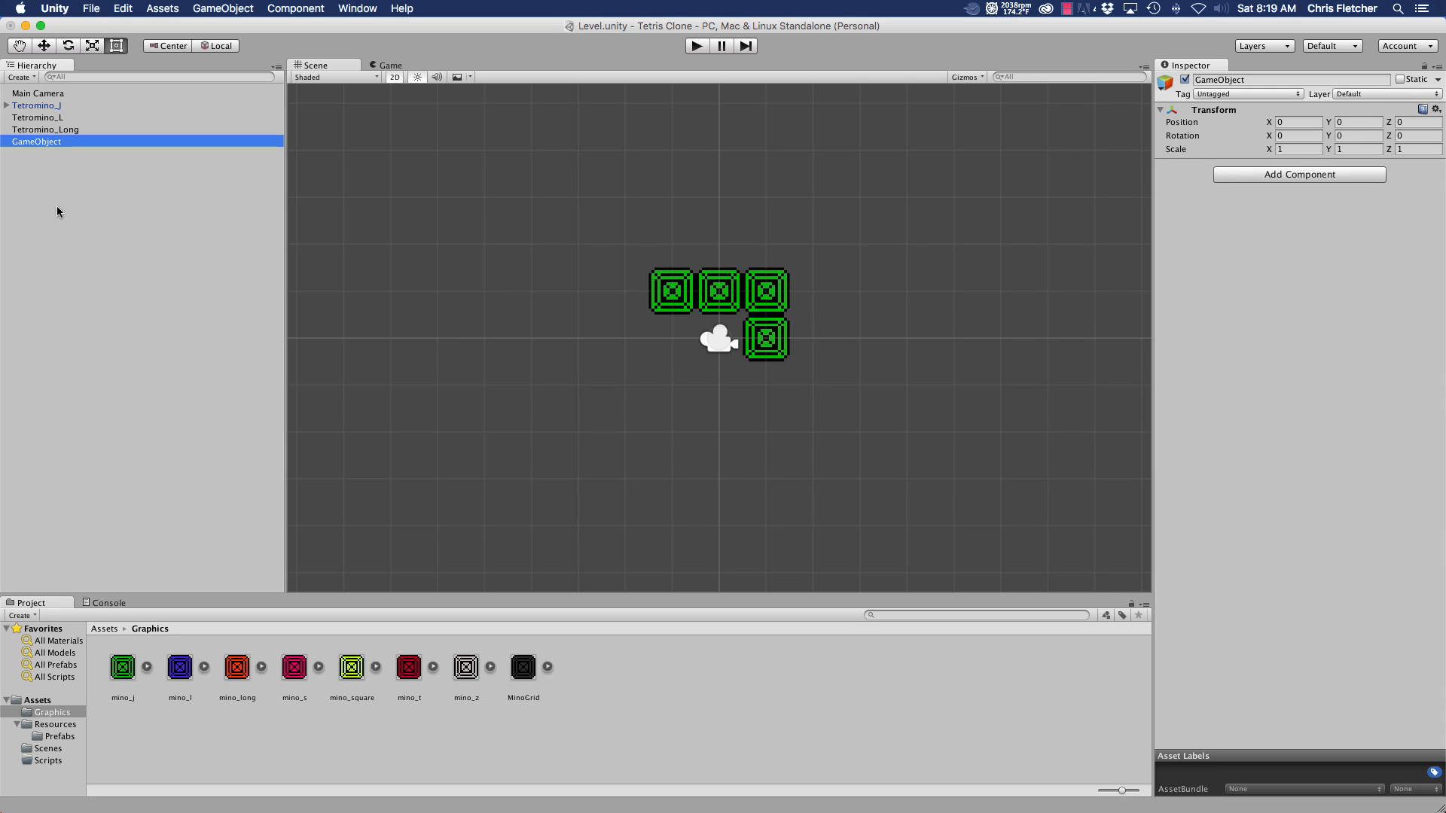
pyautogui.doubleClick(50, 142)
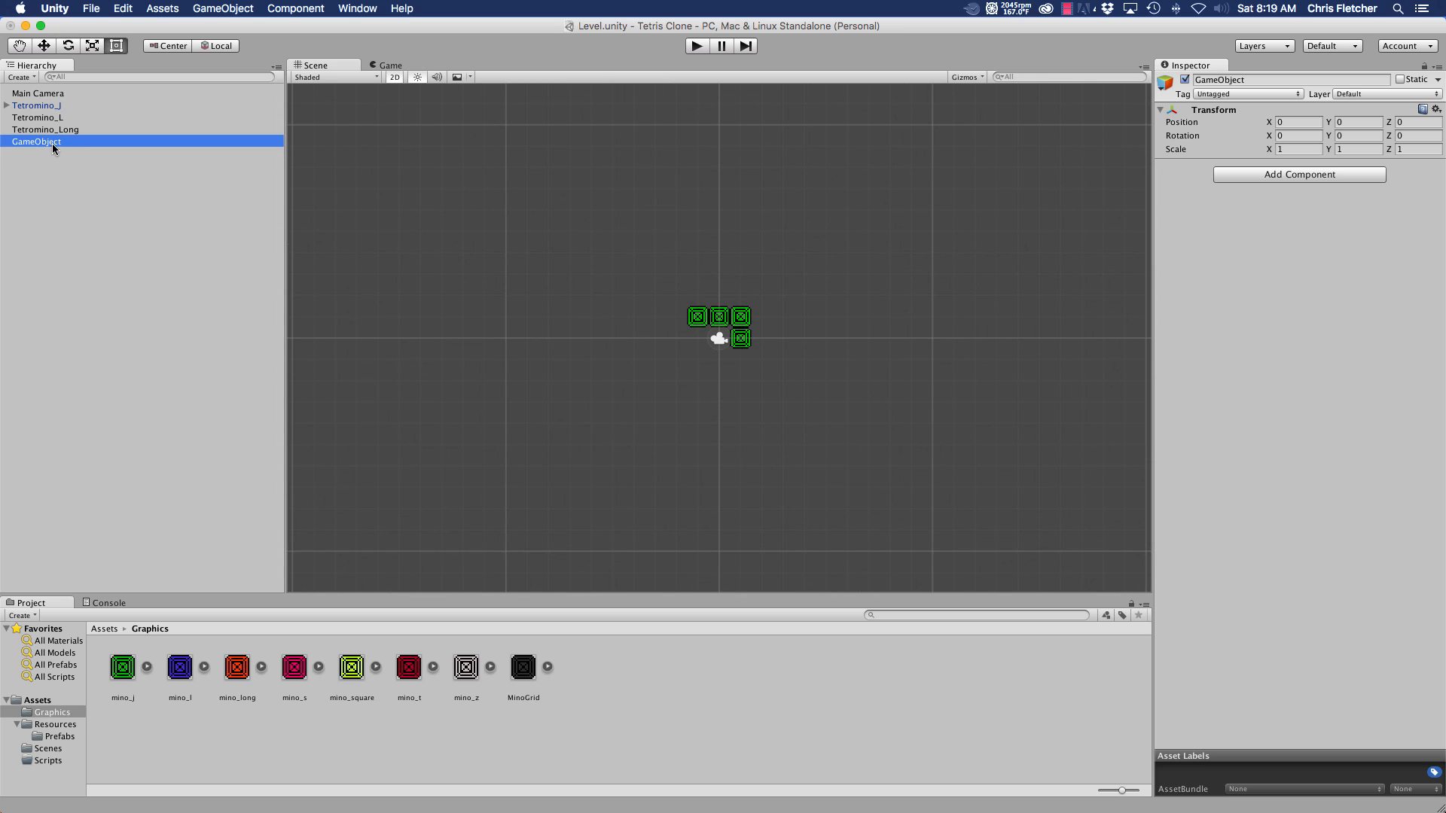
pyautogui.click(52, 143)
pyautogui.write('Tetro')
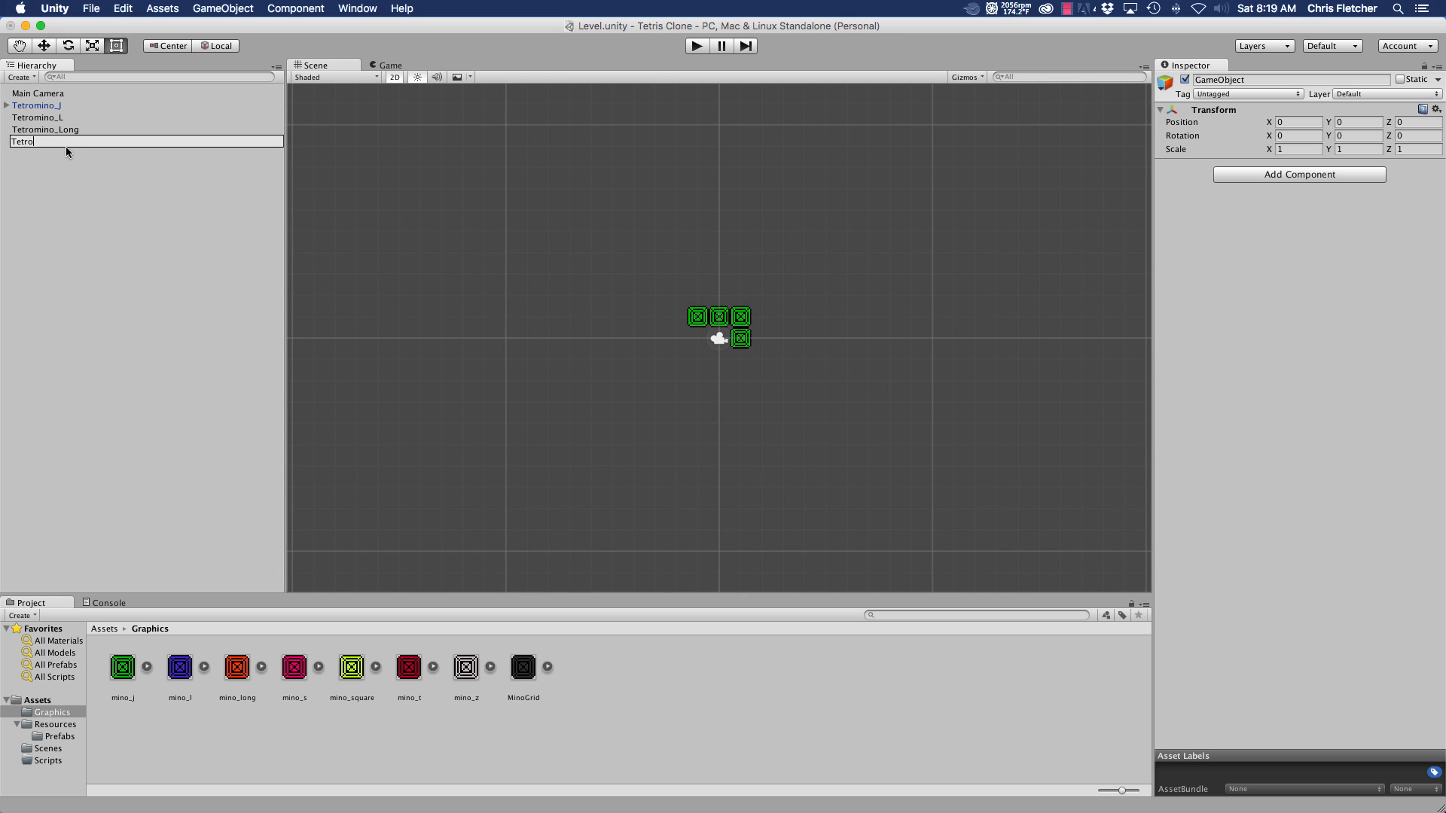
pyautogui.write('mino_S')
pyautogui.click(55, 224)
# - Create an empty top-level game object and rename it Tetromino_Square
pyautogui.rightClick(55, 224)
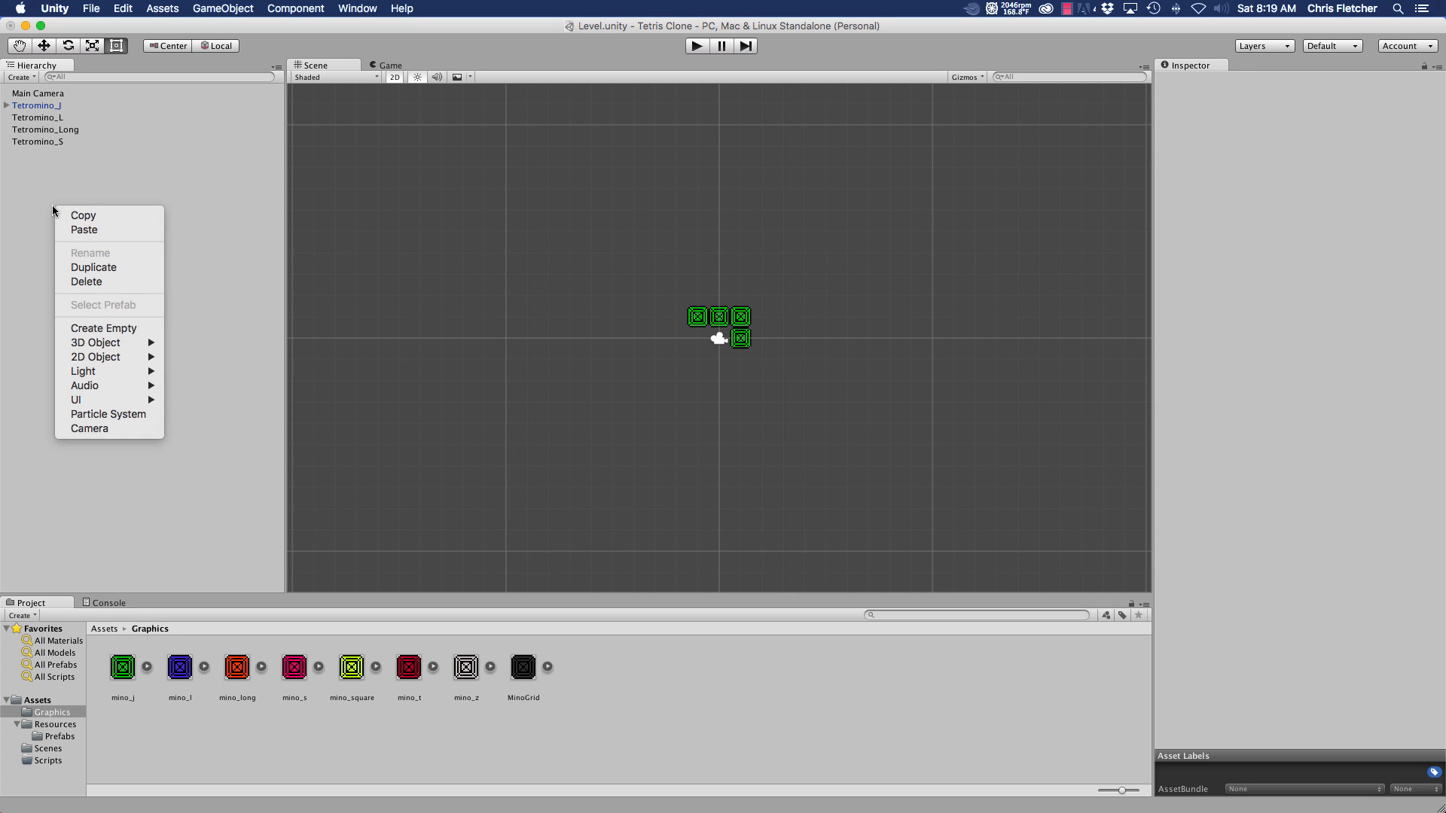
pyautogui.click(40, 234)
pyautogui.rightClick(43, 226)
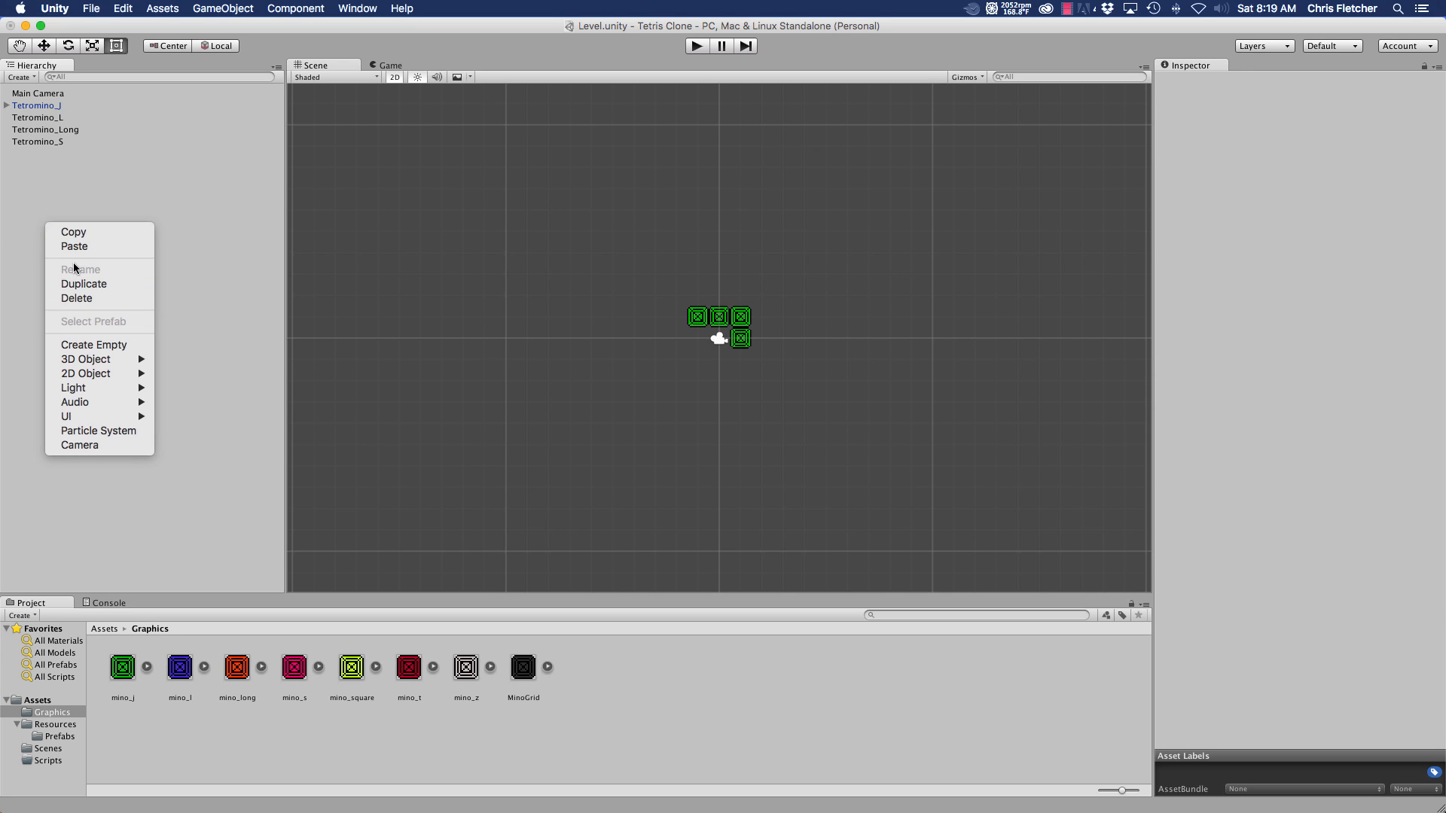
pyautogui.click(86, 345)
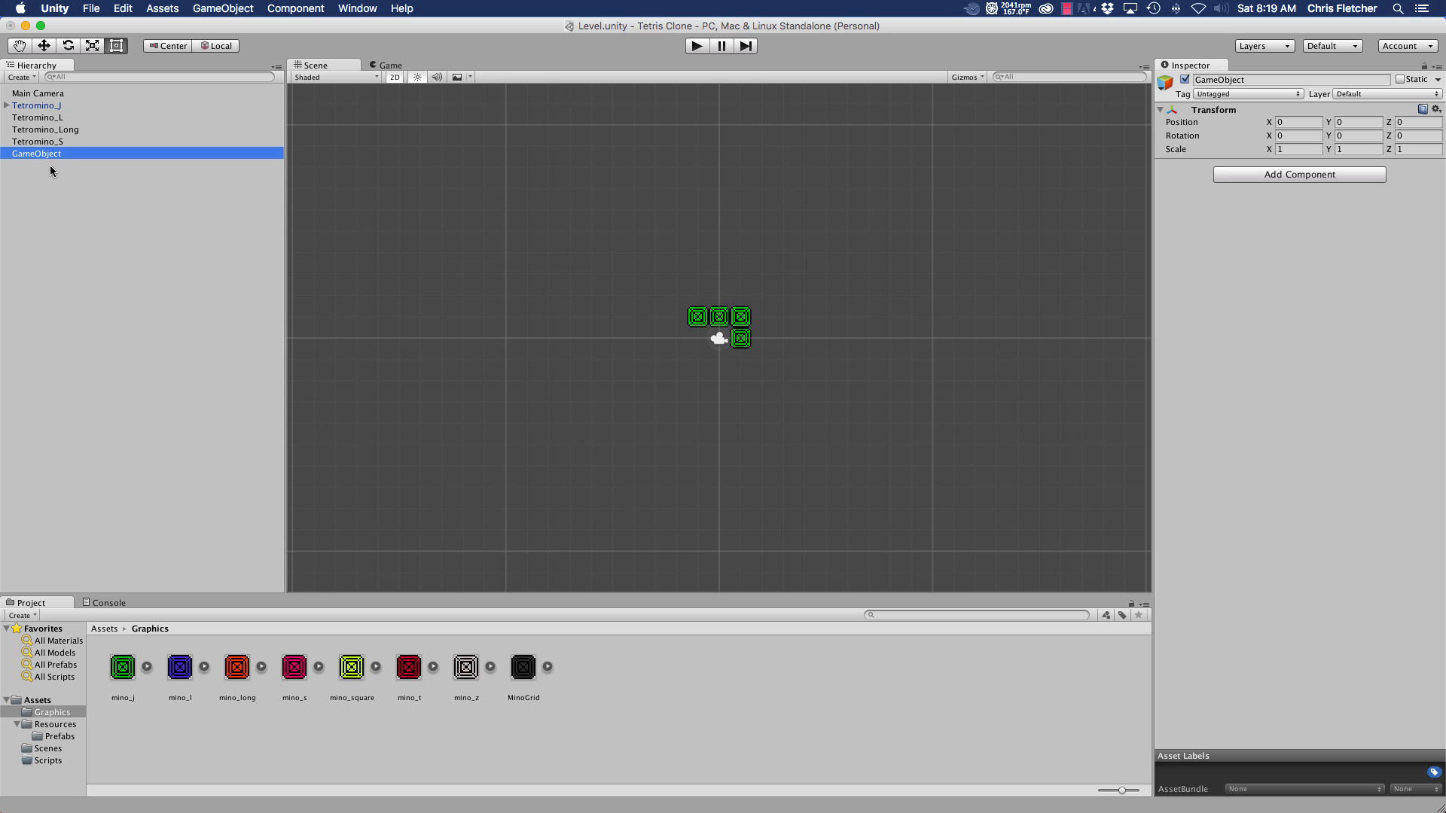
pyautogui.click(48, 155)
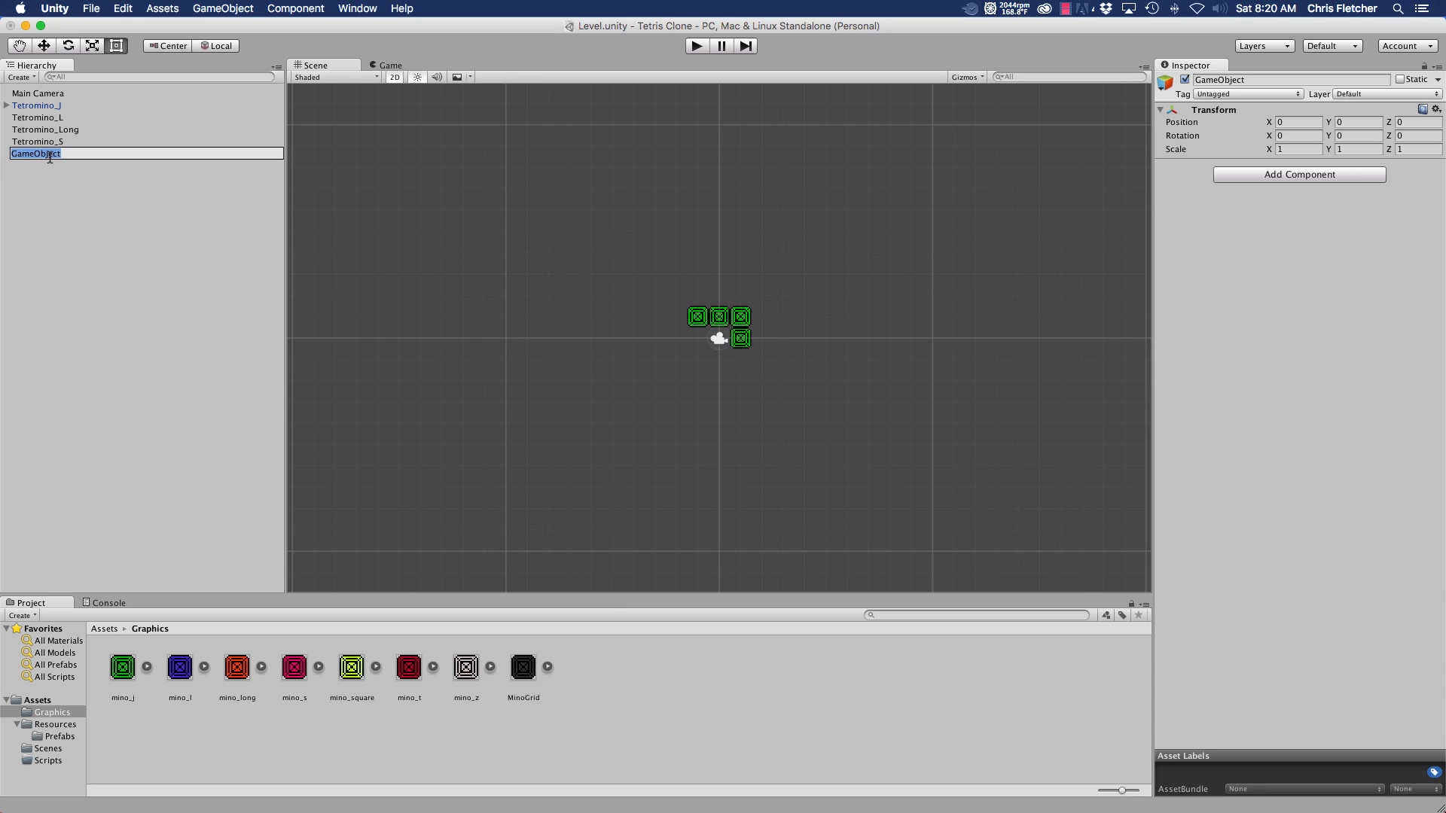
pyautogui.write('Tetromino_Square')
pyautogui.press('Return')
# - Create an empty top-level game object and rename it Tetromino_T
pyautogui.rightClick(47, 178)
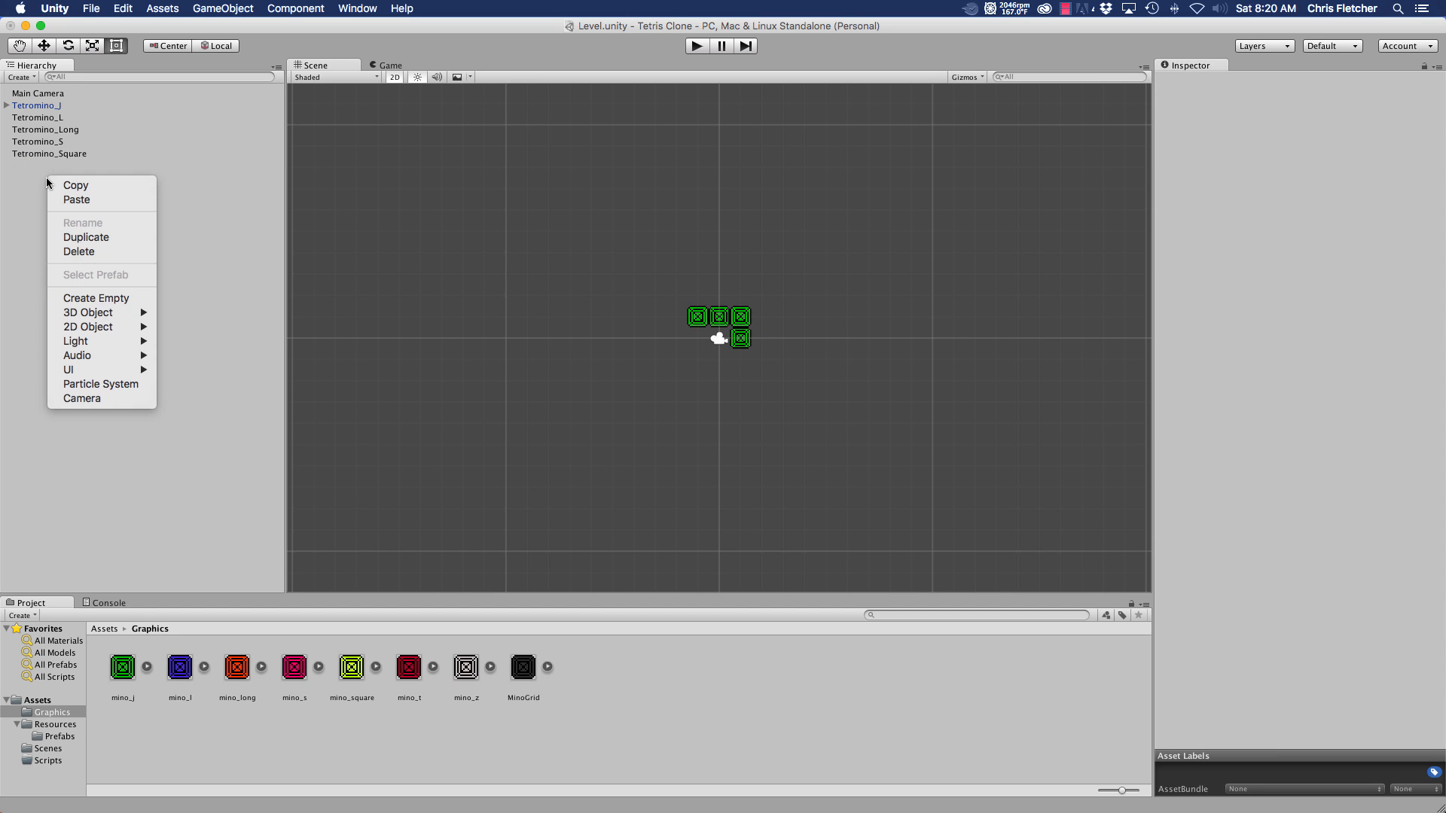
pyautogui.click(84, 298)
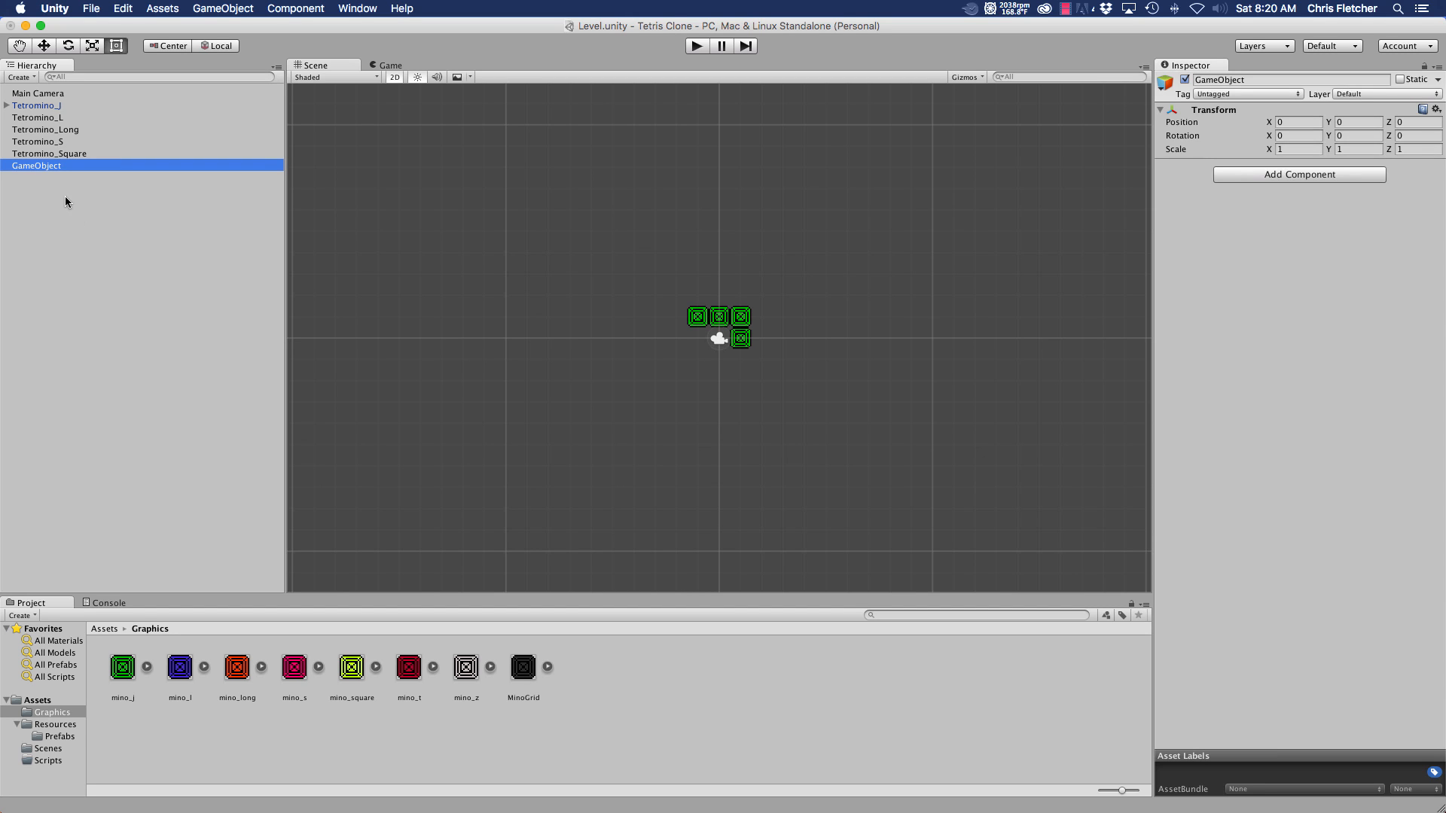
pyautogui.click(37, 165)
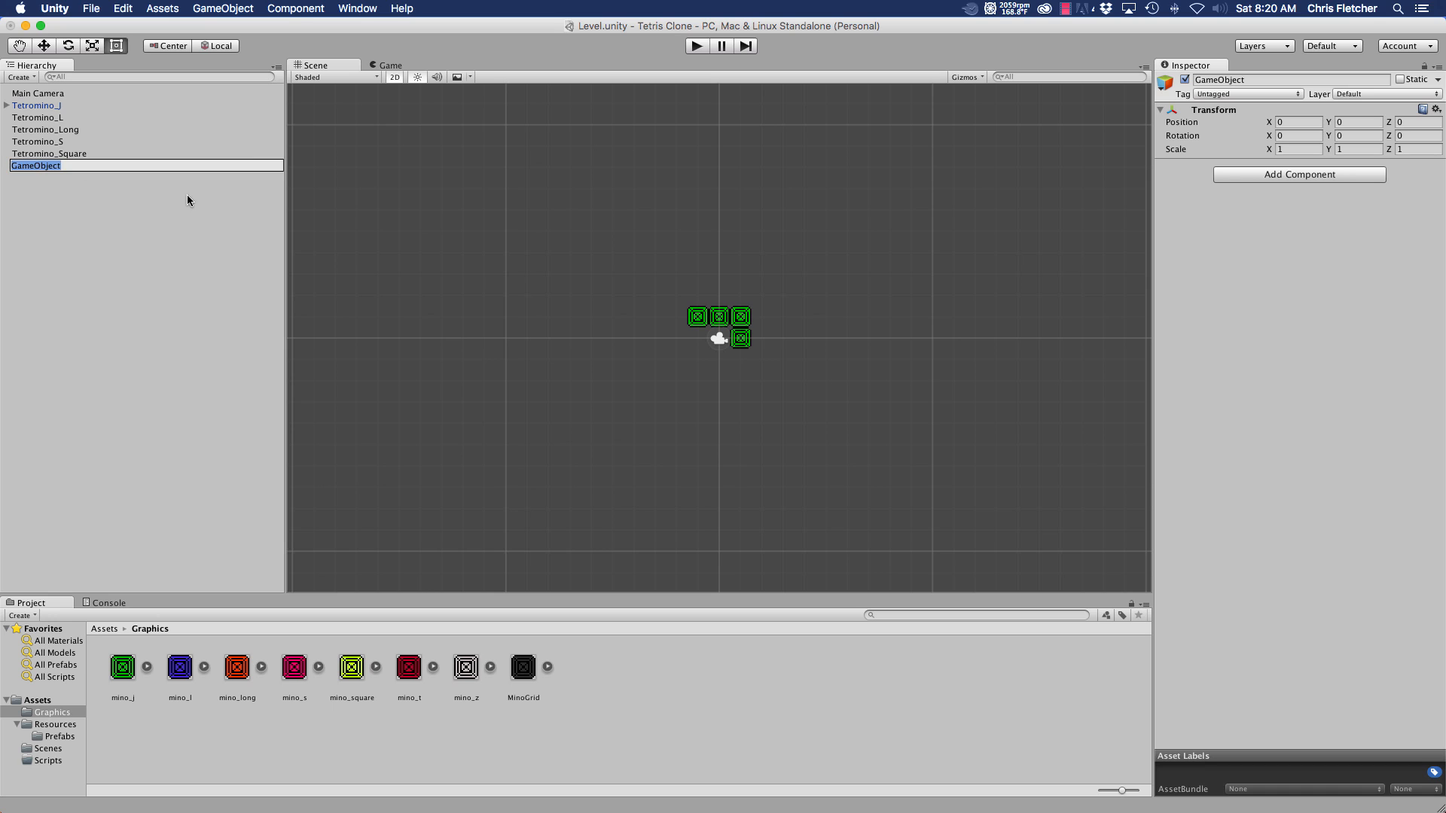
pyautogui.write('Tetromino_T')
pyautogui.press('Return')
pyautogui.rightClick(136, 219)
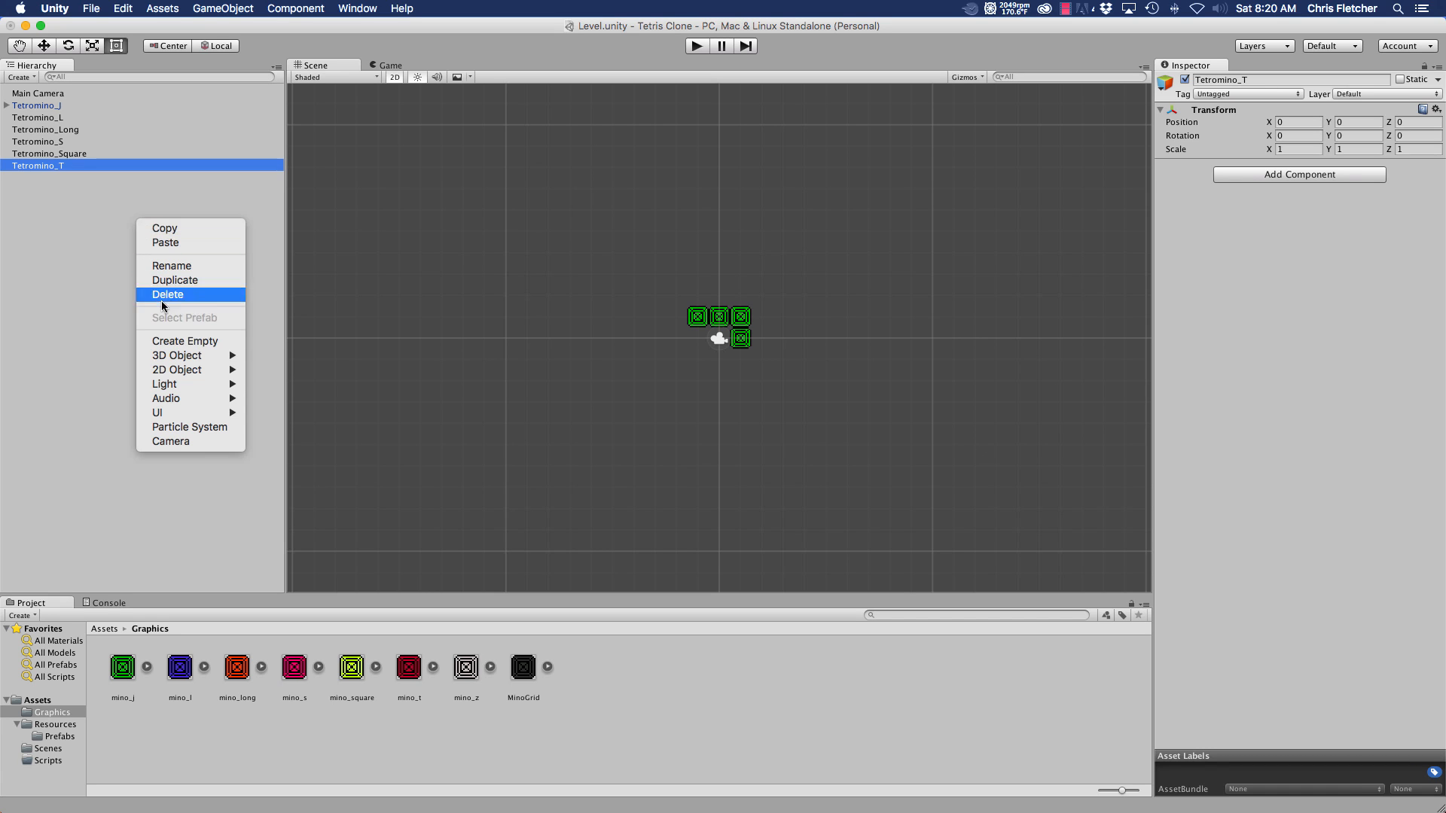
pyautogui.click(174, 340)
pyautogui.click(50, 188)
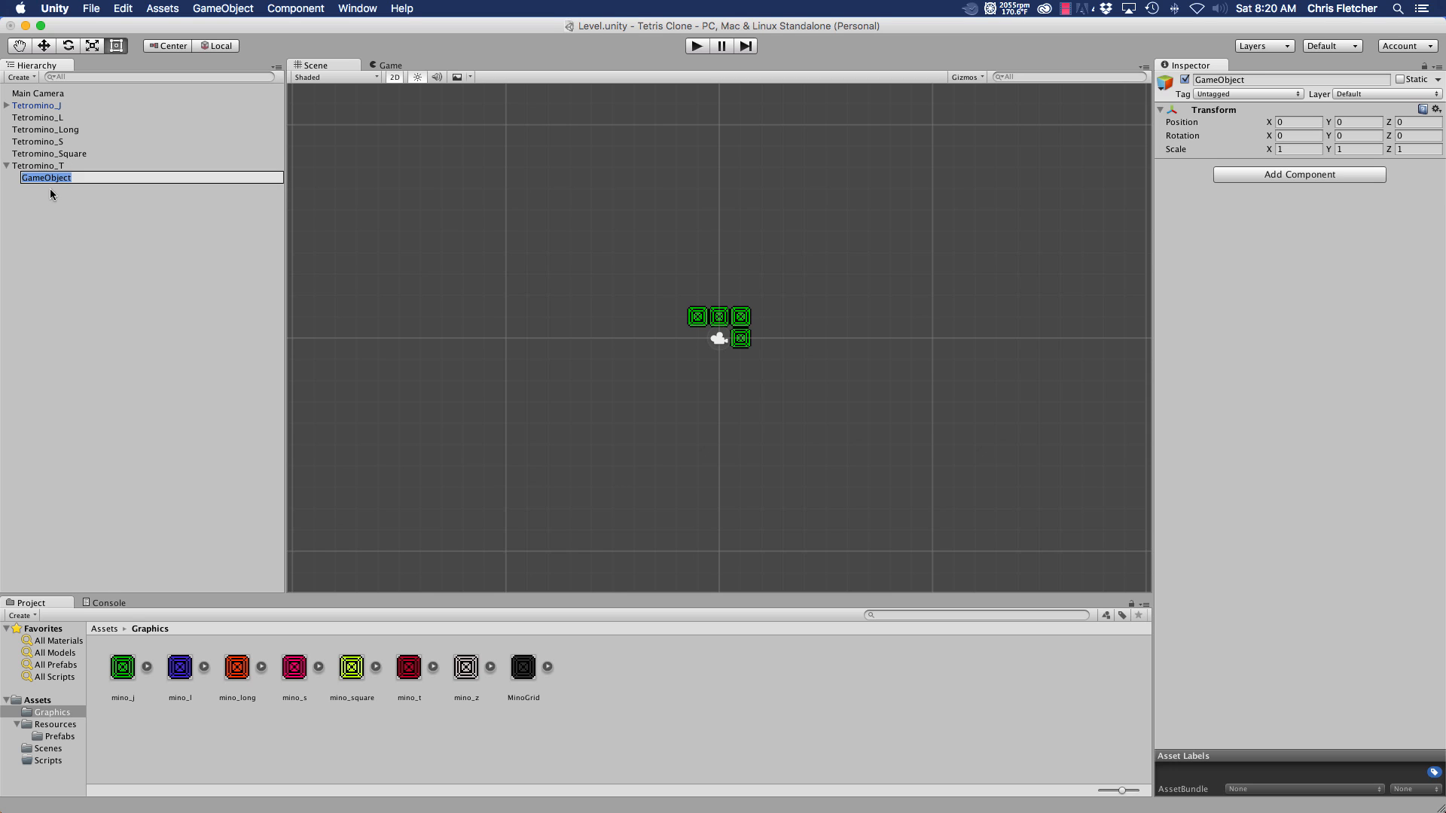
pyautogui.rightClick(46, 175)
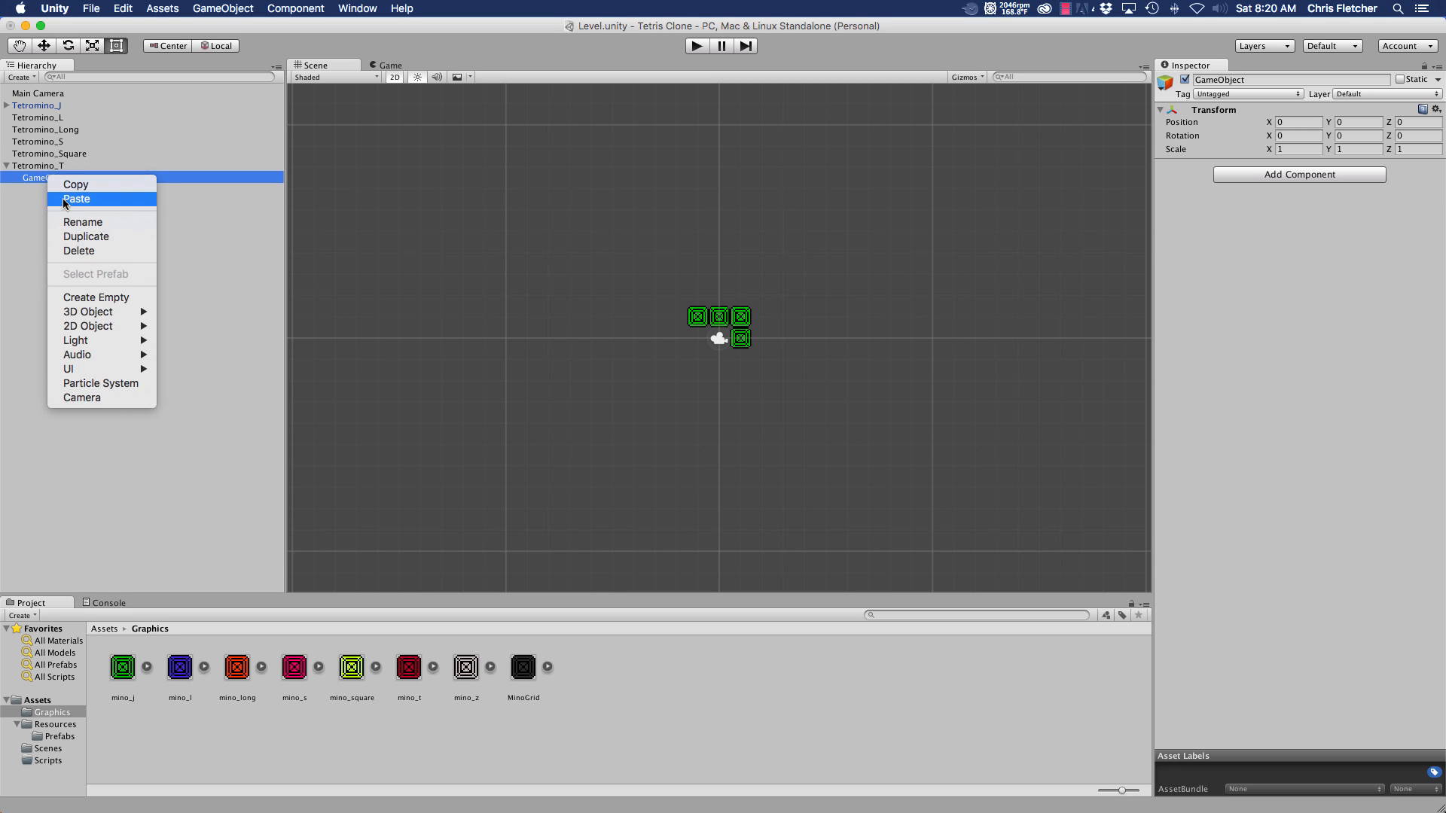
pyautogui.click(79, 250)
# - Create an empty top-level game object and rename it Tetromino_Z
pyautogui.rightClick(66, 237)
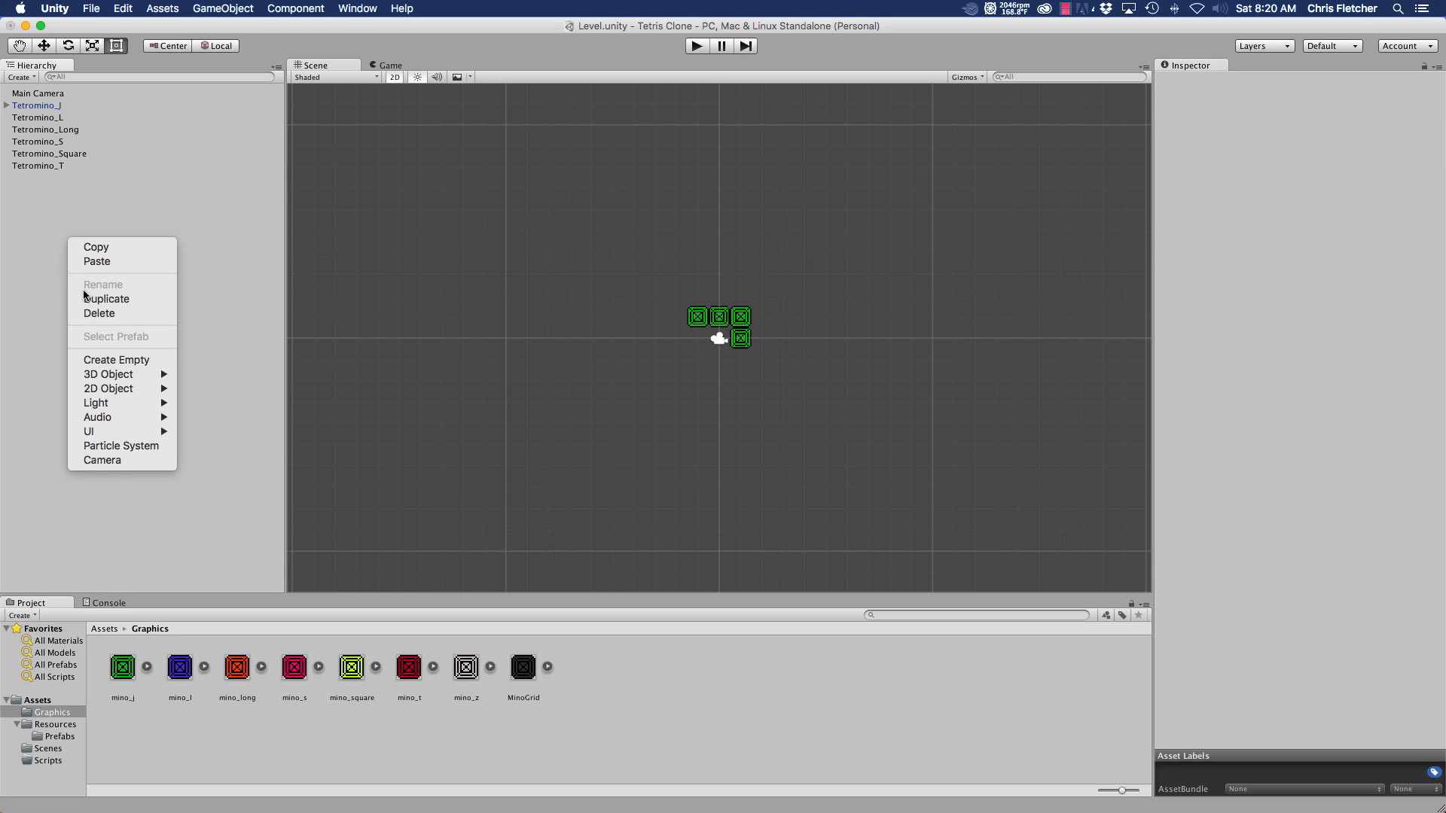
pyautogui.click(105, 360)
pyautogui.press('Return')
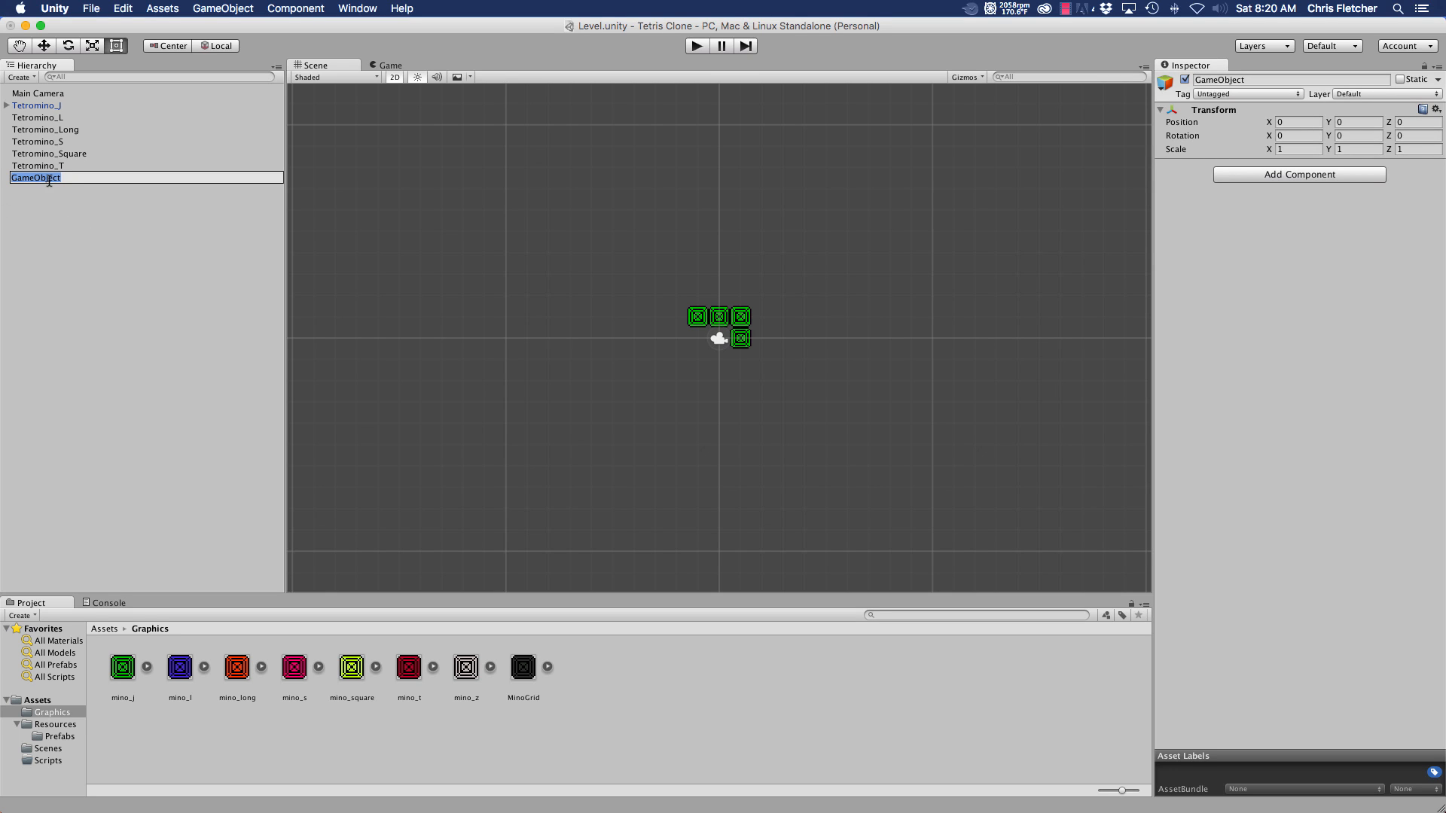
pyautogui.write('Tetromino_Z')
pyautogui.press('Return')
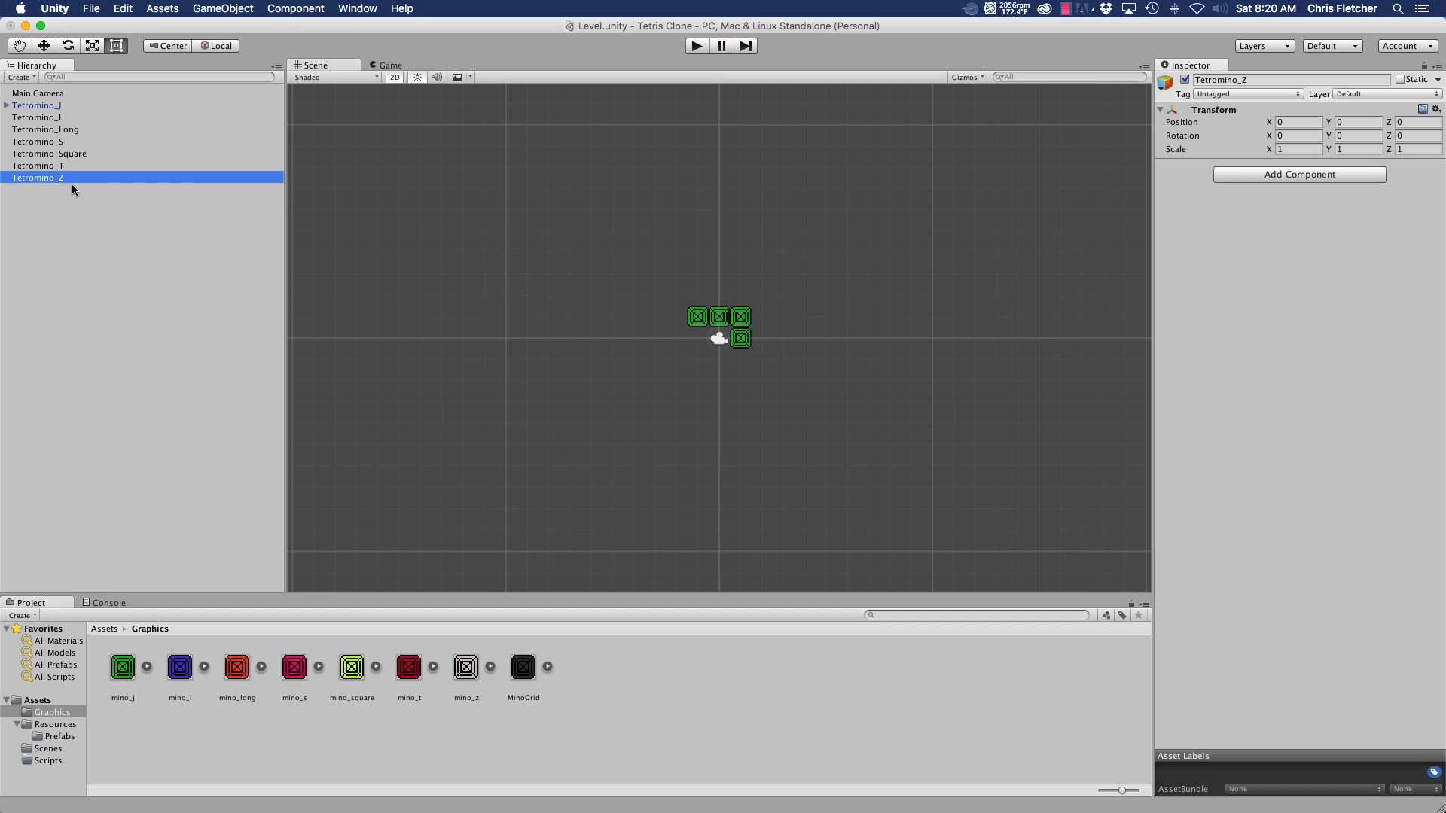
pyautogui.rightClick(58, 232)
pyautogui.click(93, 354)
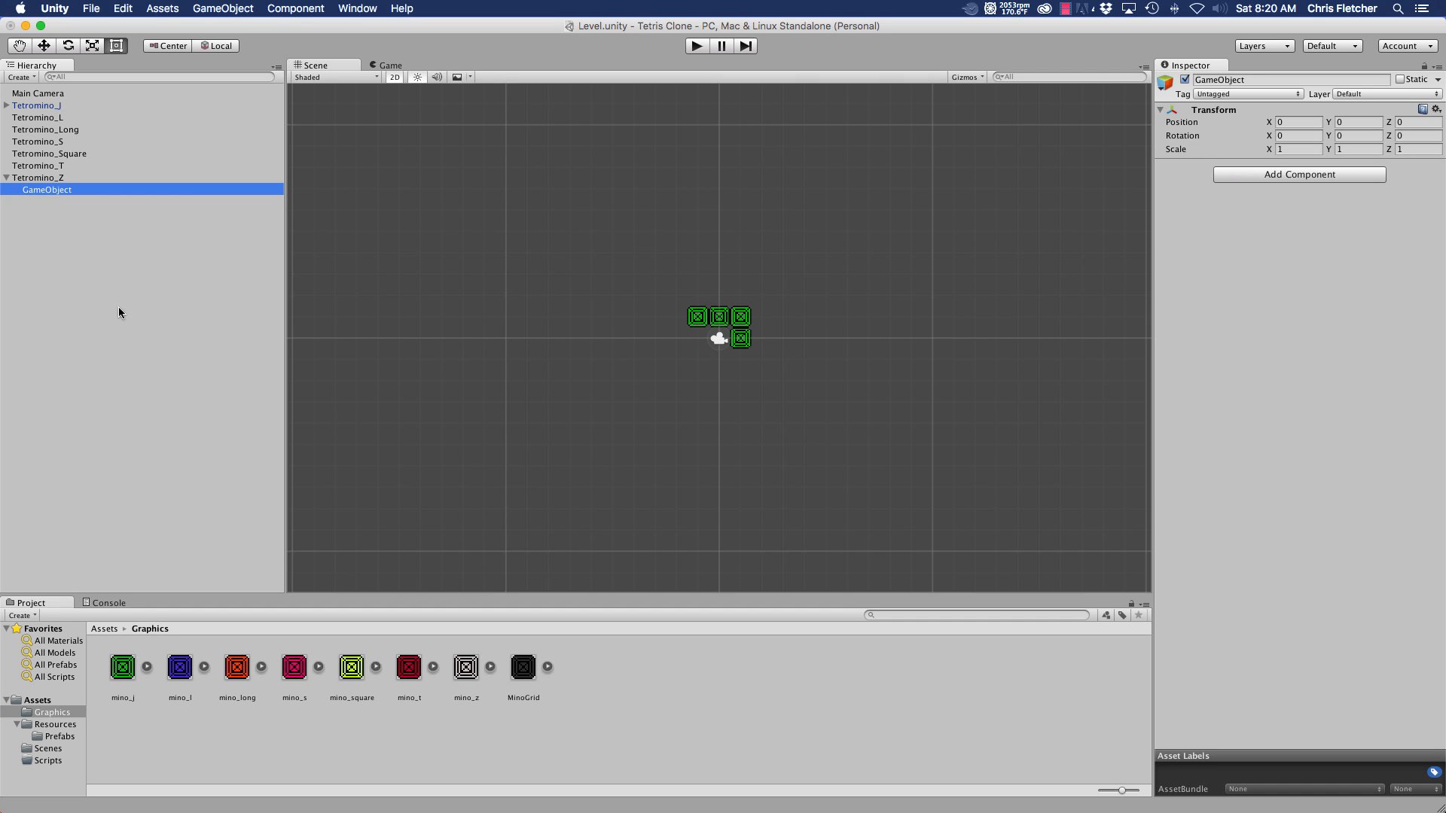
pyautogui.rightClick(51, 186)
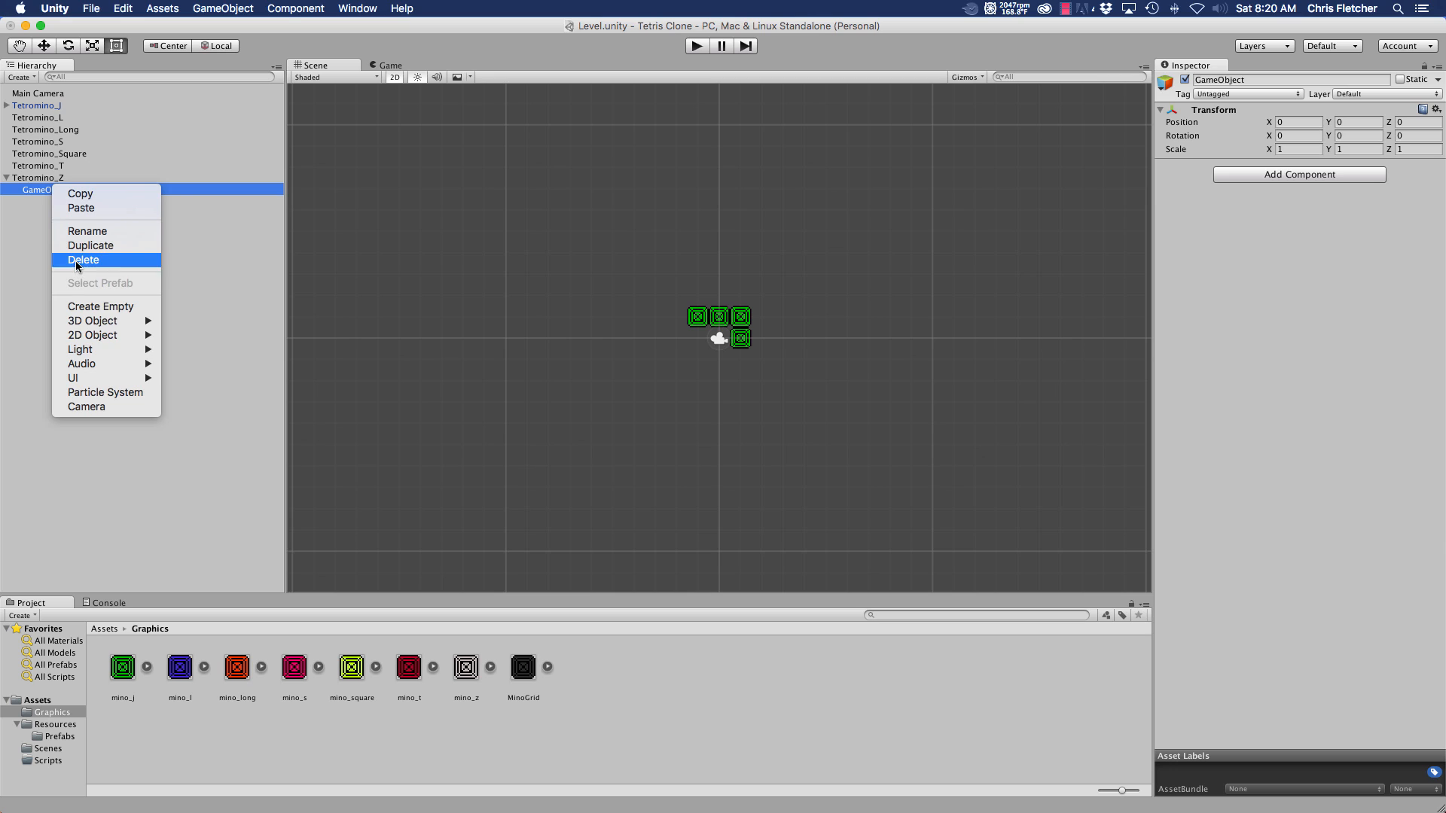
pyautogui.click(68, 260)
# - Create an empty top-level game object, rename it Grid, and inspect the MinoGrid sprite's import settings
pyautogui.rightClick(61, 289)
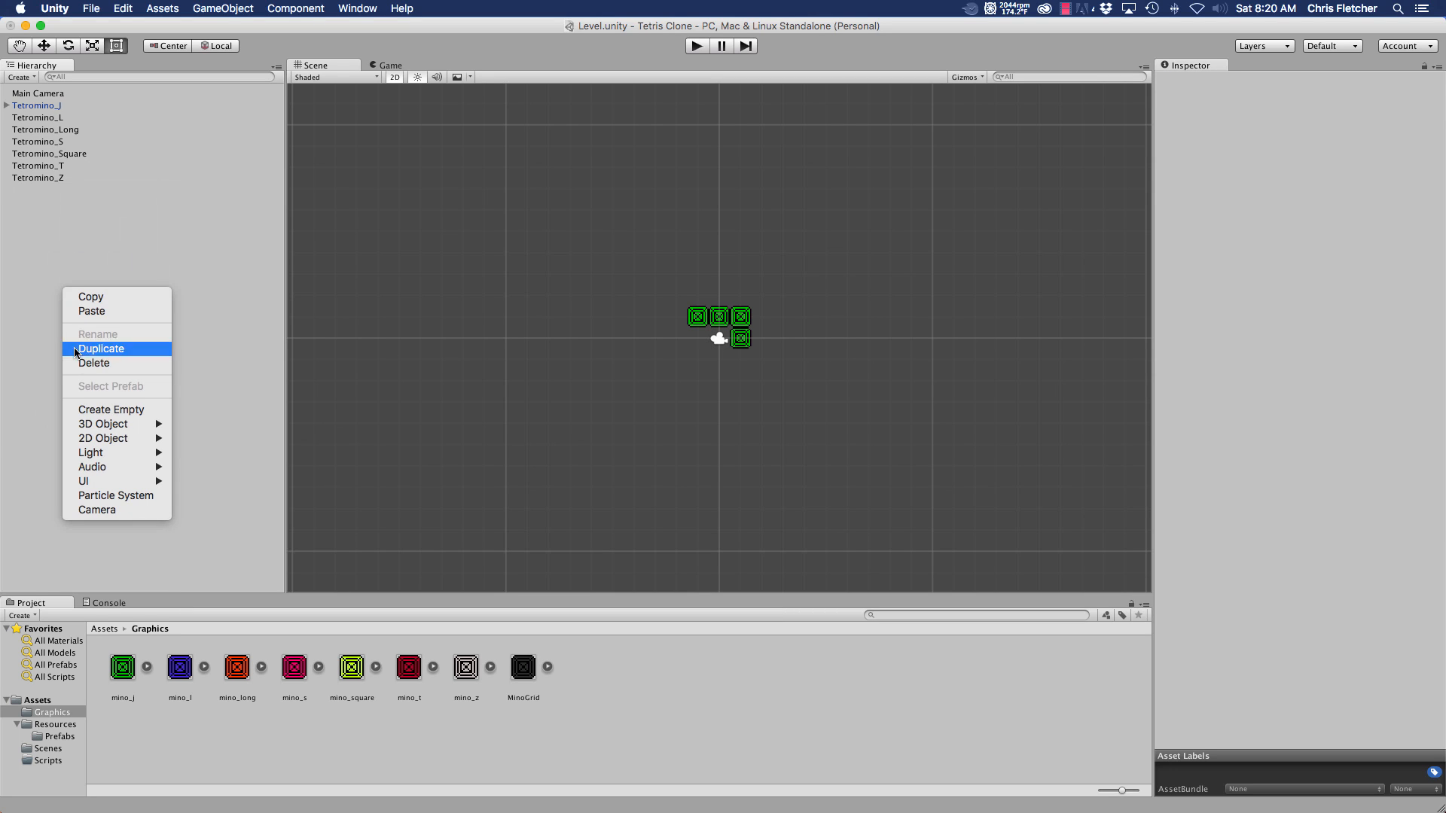
pyautogui.click(92, 409)
pyautogui.click(35, 188)
pyautogui.write('Grid')
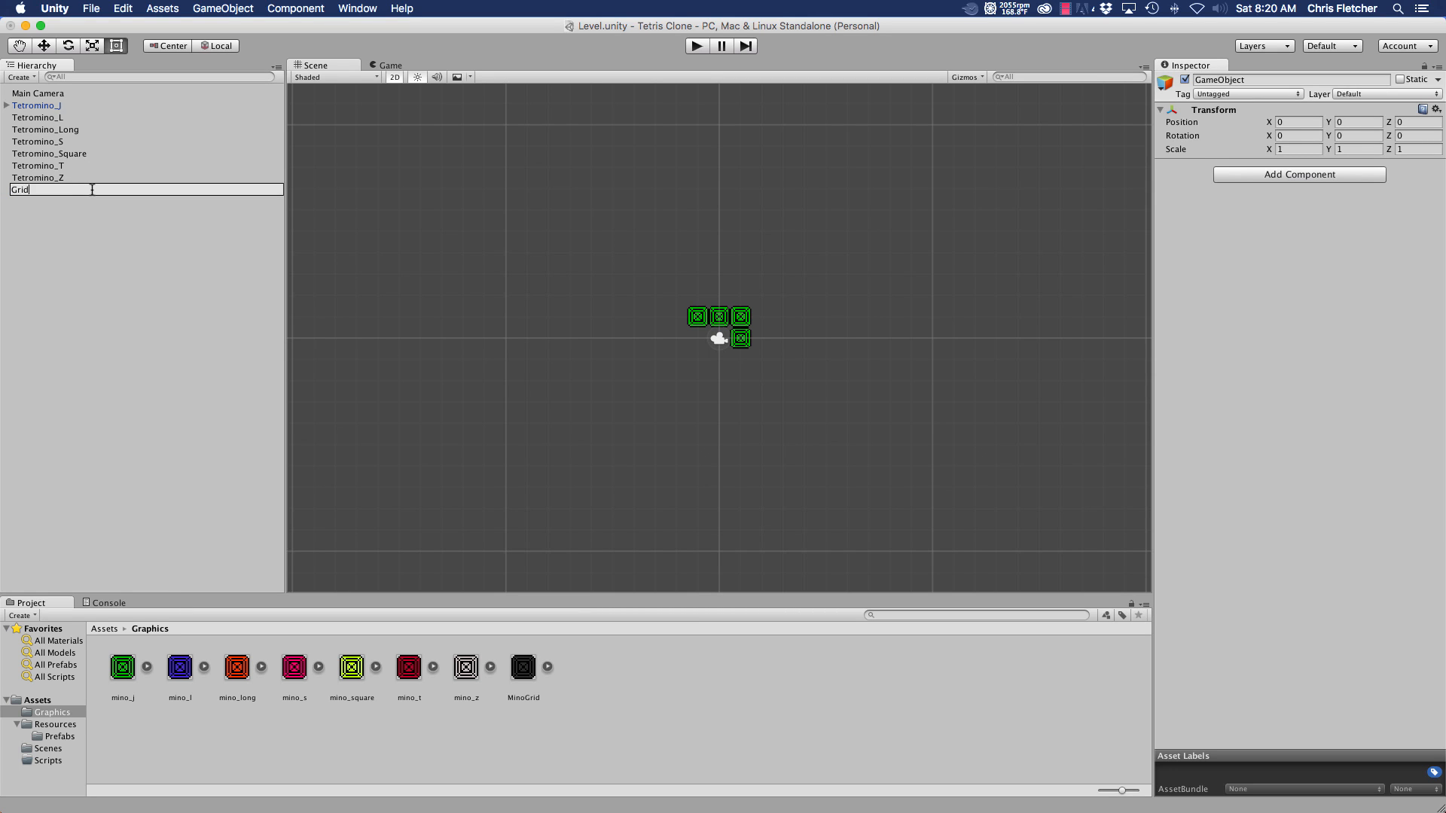
pyautogui.press('Return')
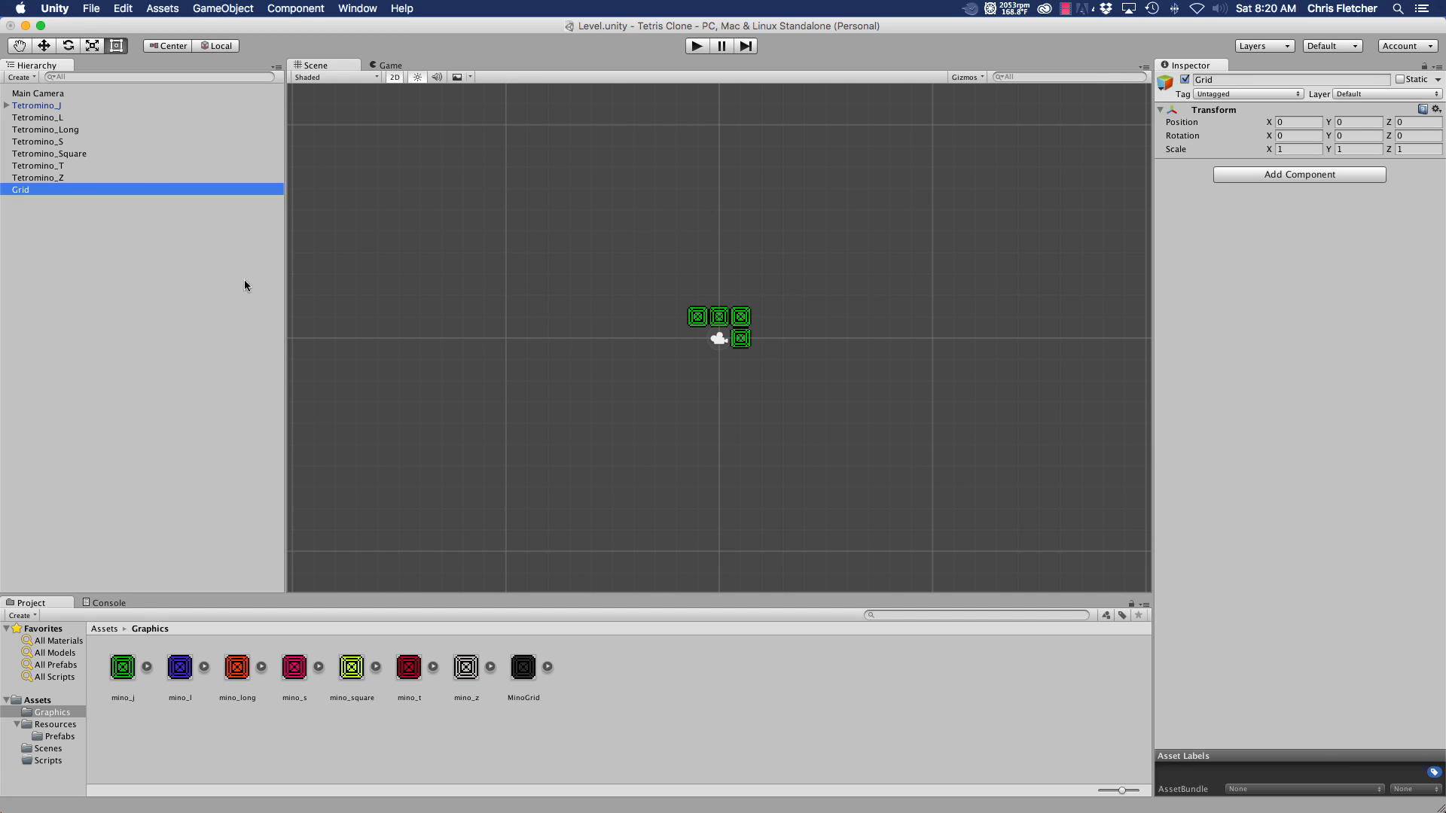
pyautogui.click(526, 669)
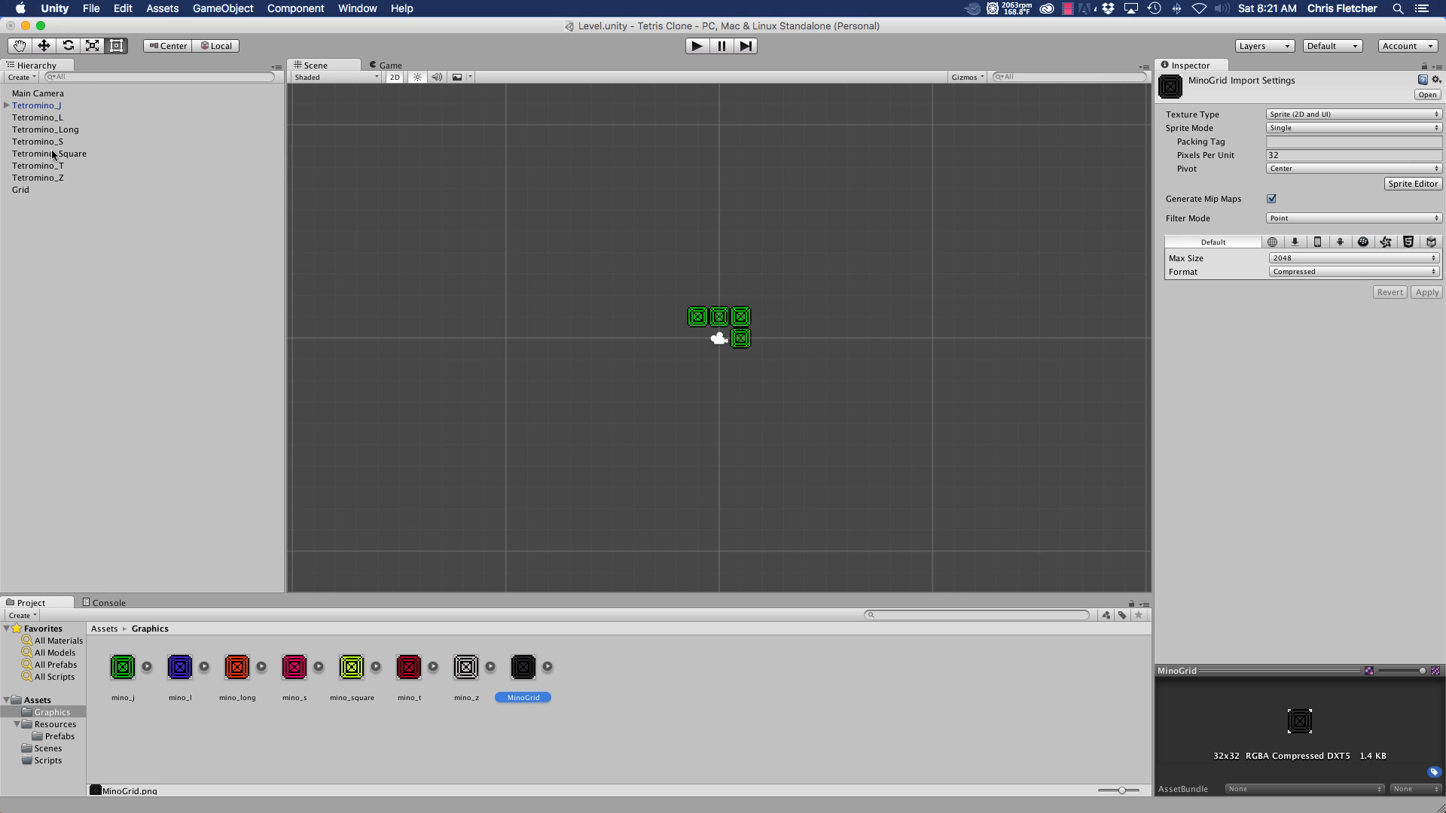
# - Add the mino_l, mino_long, mino_s, mino_square, mino_t and mino_z sprites as children of their matching Tetromino parent objects, one block each
pyautogui.click(45, 119)
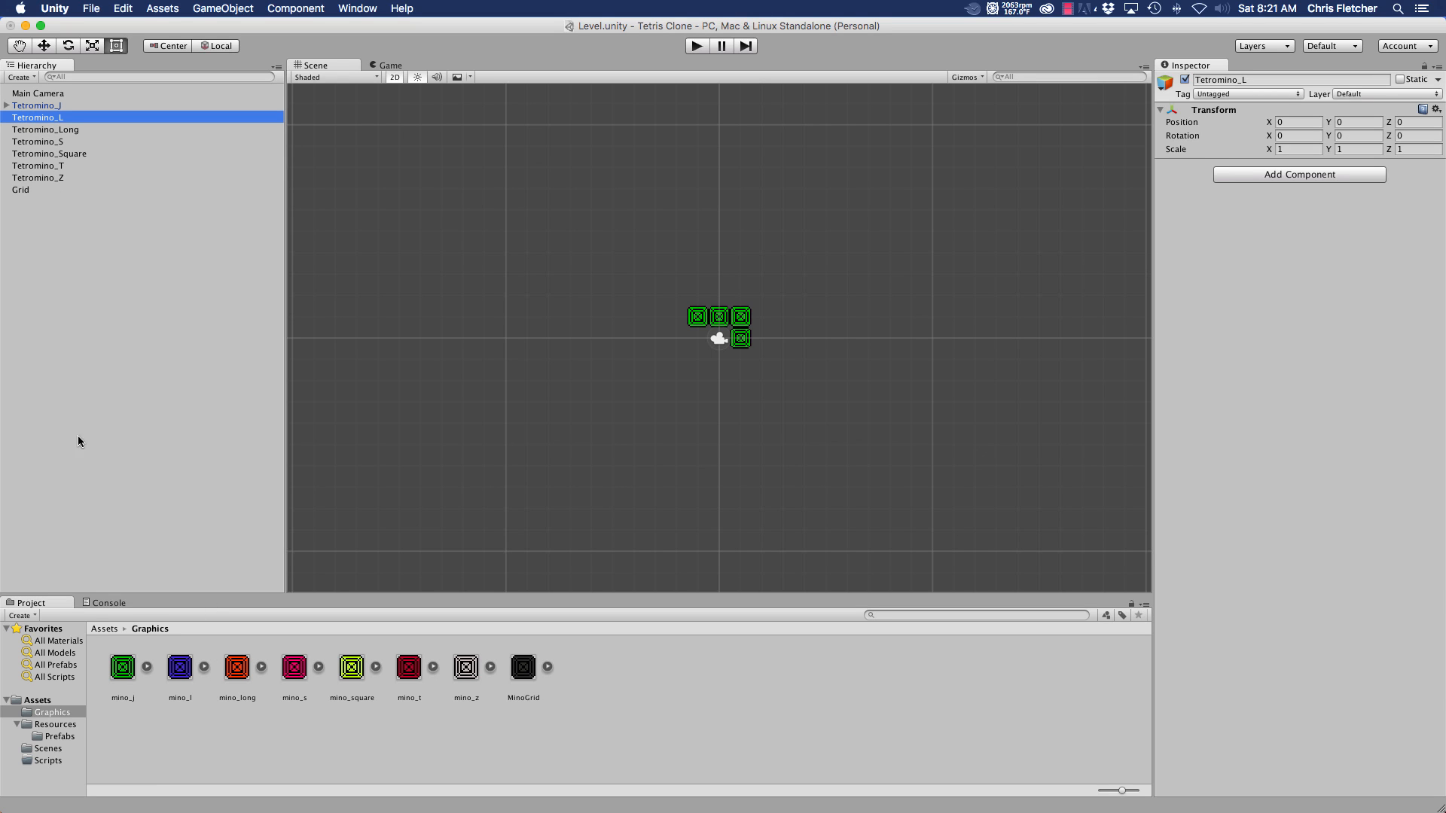
pyautogui.click(177, 664)
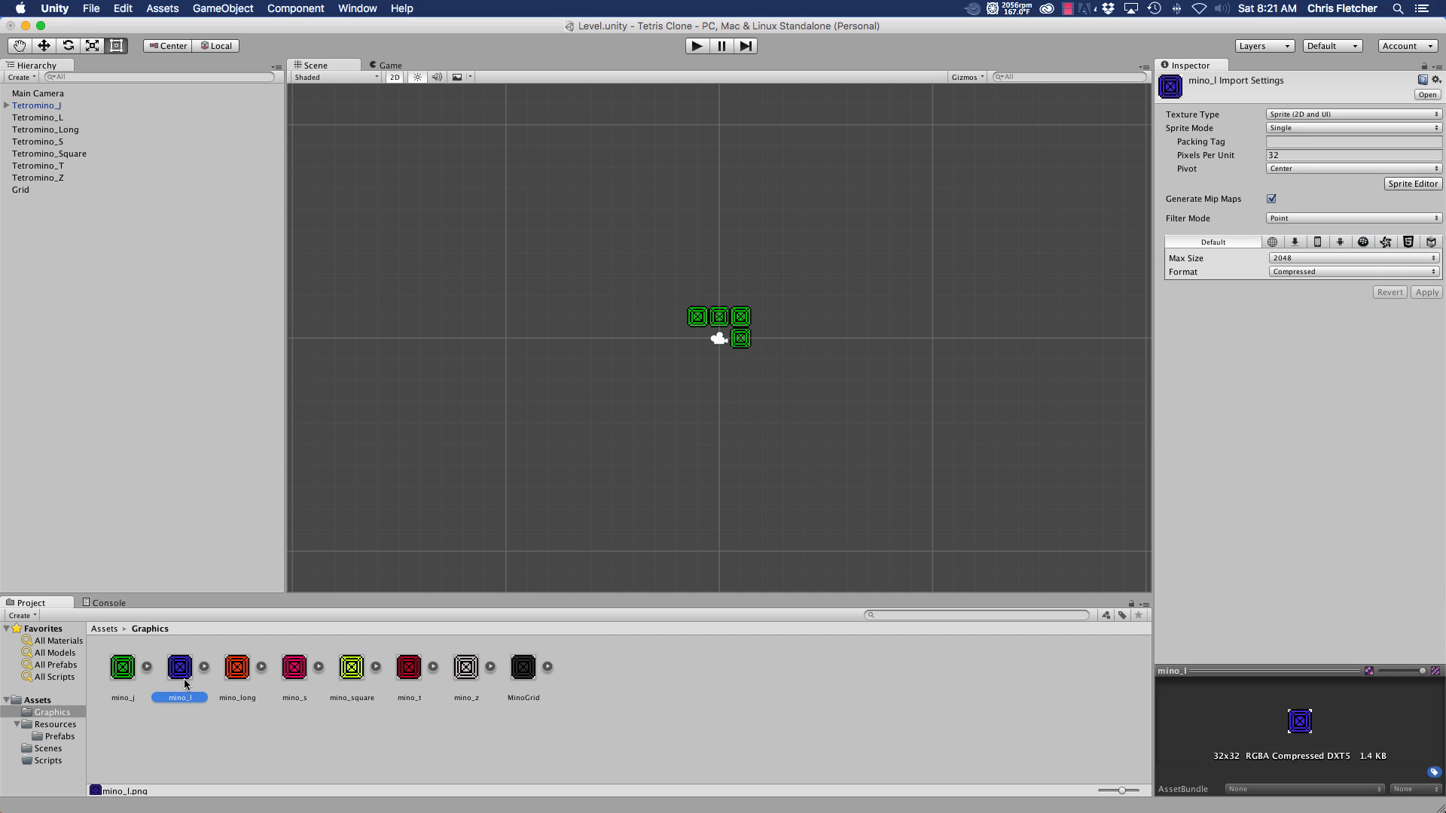
pyautogui.moveTo(181, 666); pyautogui.dragTo(44, 120)
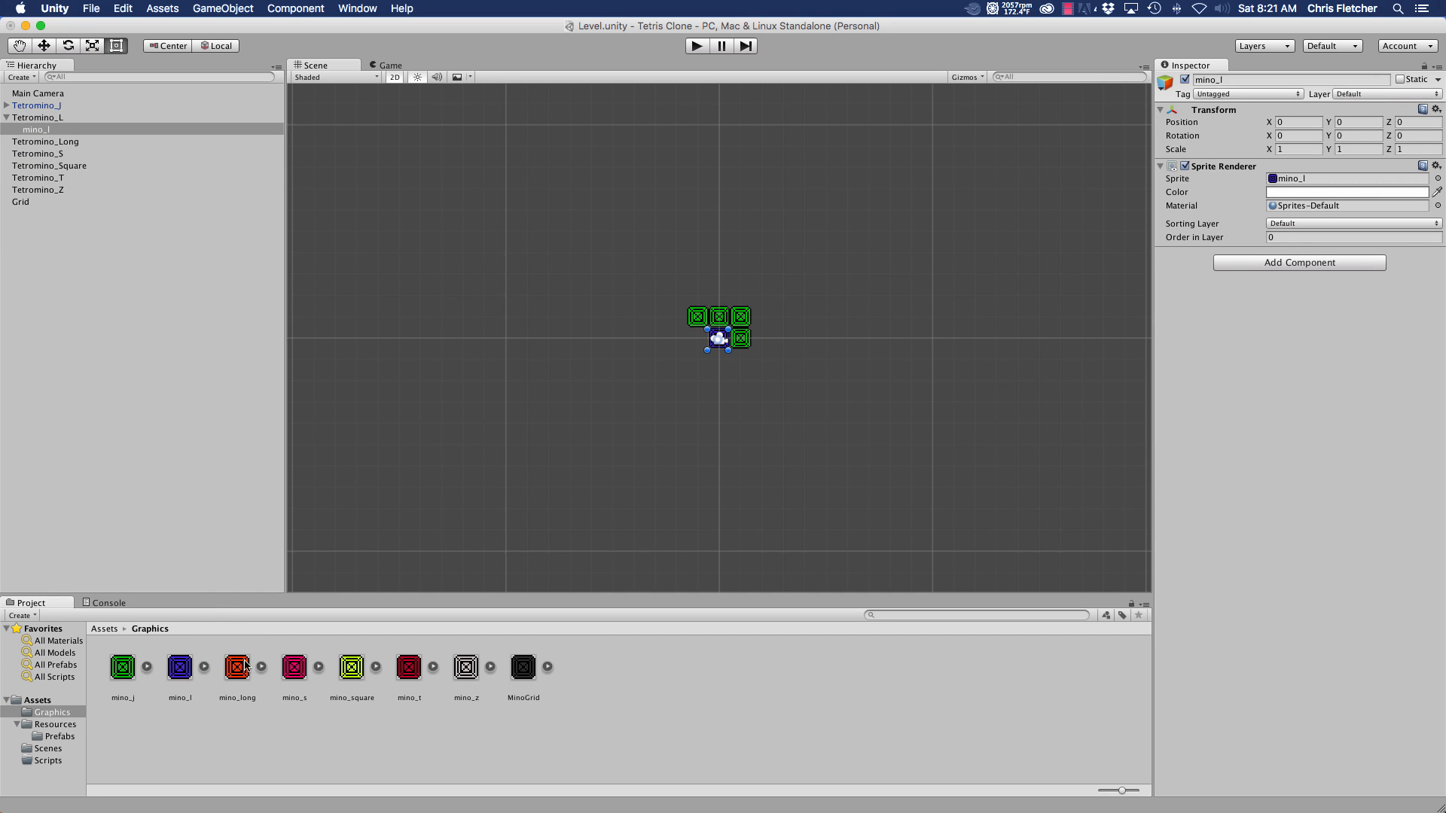
pyautogui.moveTo(240, 667); pyautogui.dragTo(44, 143)
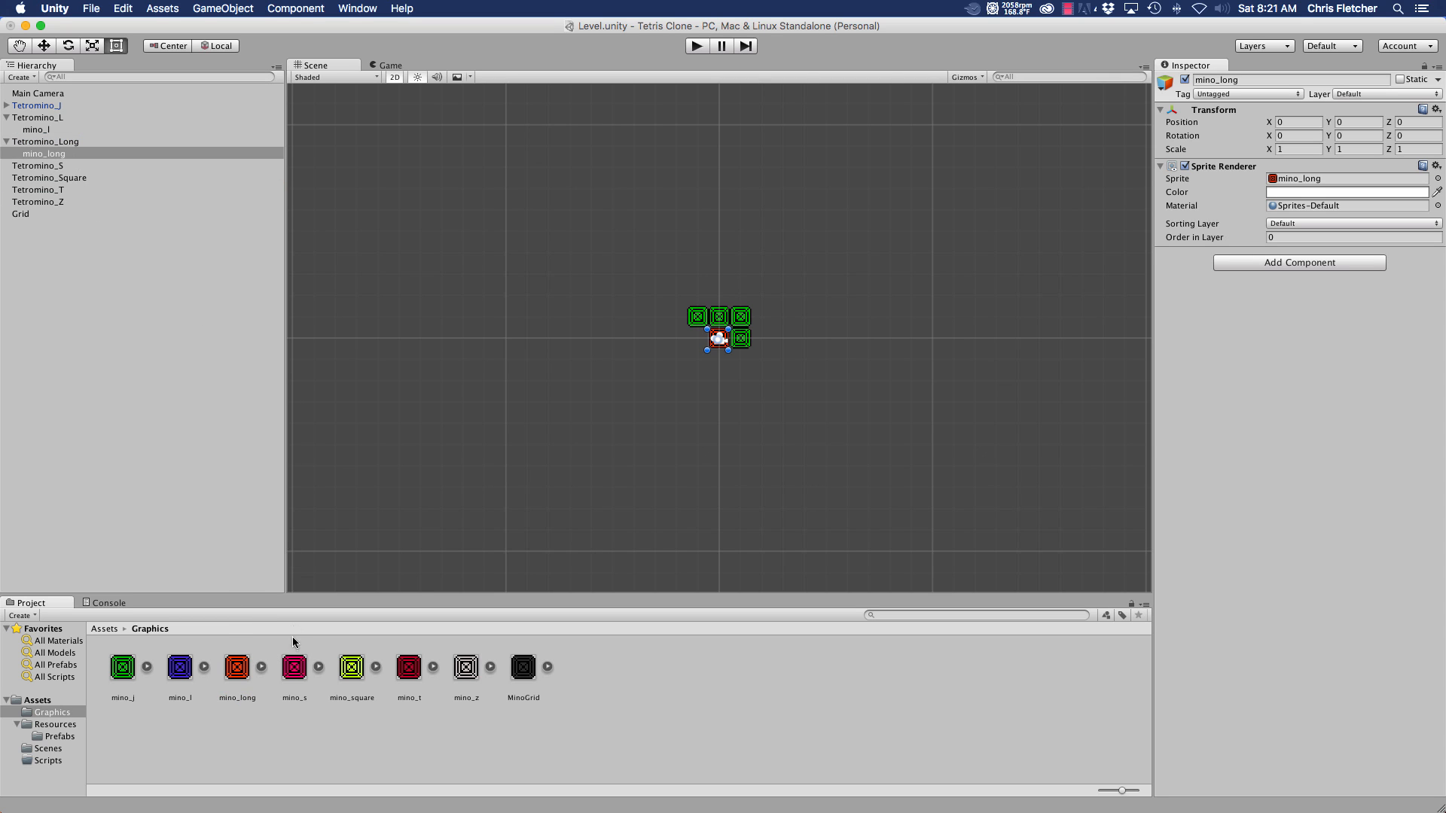
pyautogui.moveTo(295, 665); pyautogui.dragTo(46, 167)
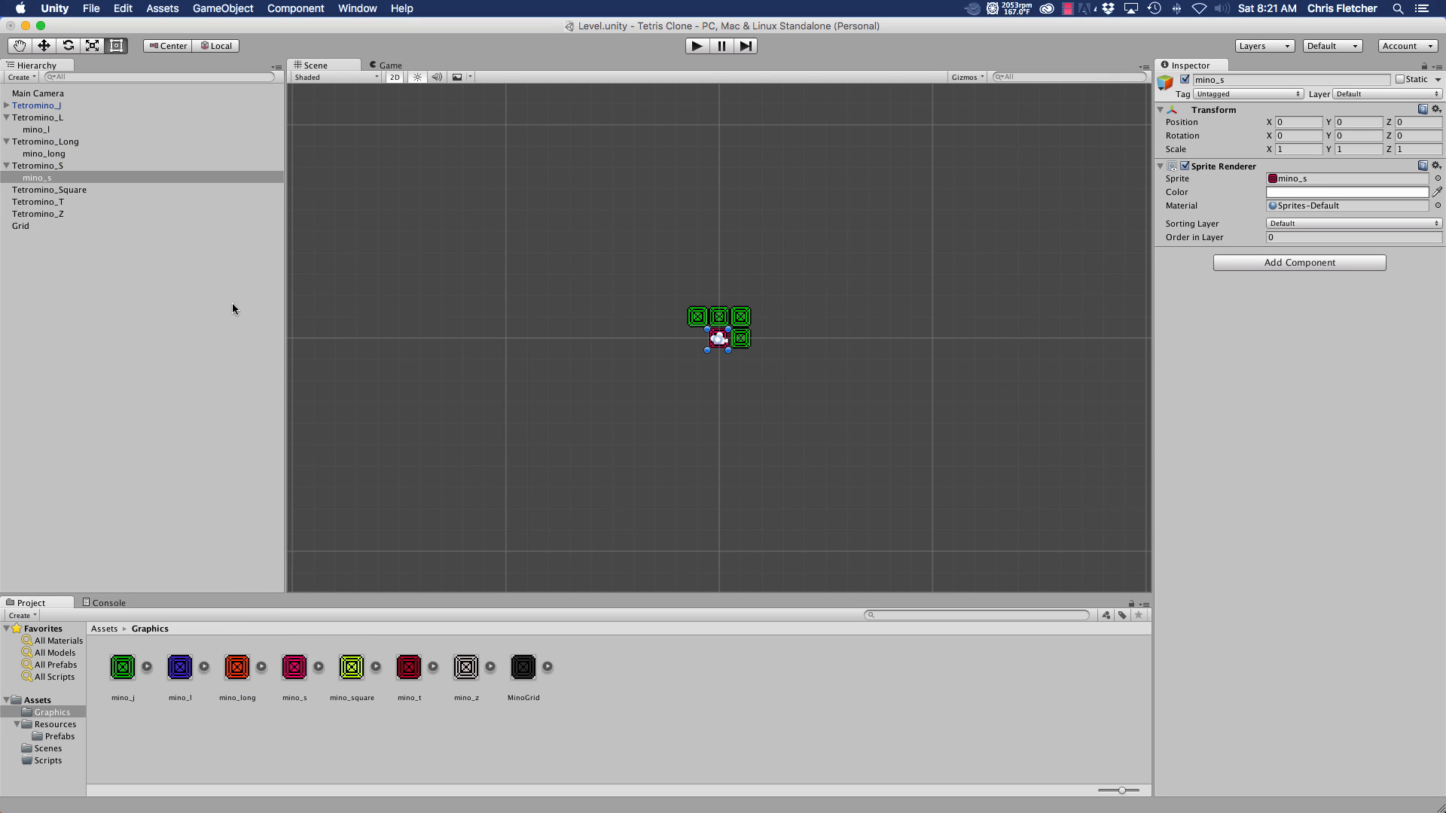
pyautogui.moveTo(352, 667); pyautogui.dragTo(45, 190)
pyautogui.moveTo(409, 668); pyautogui.dragTo(57, 218)
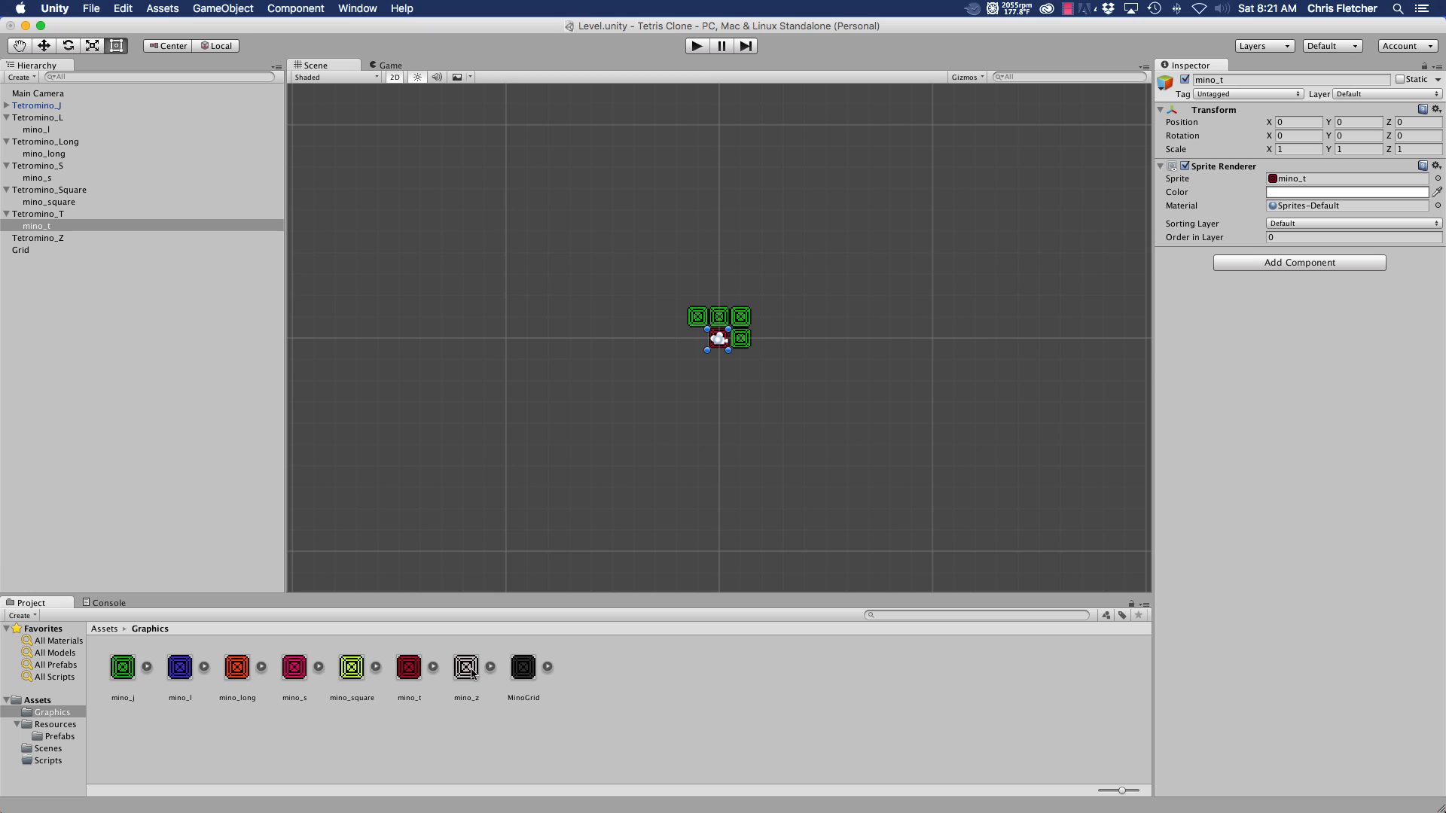
pyautogui.moveTo(471, 671); pyautogui.dragTo(45, 238)
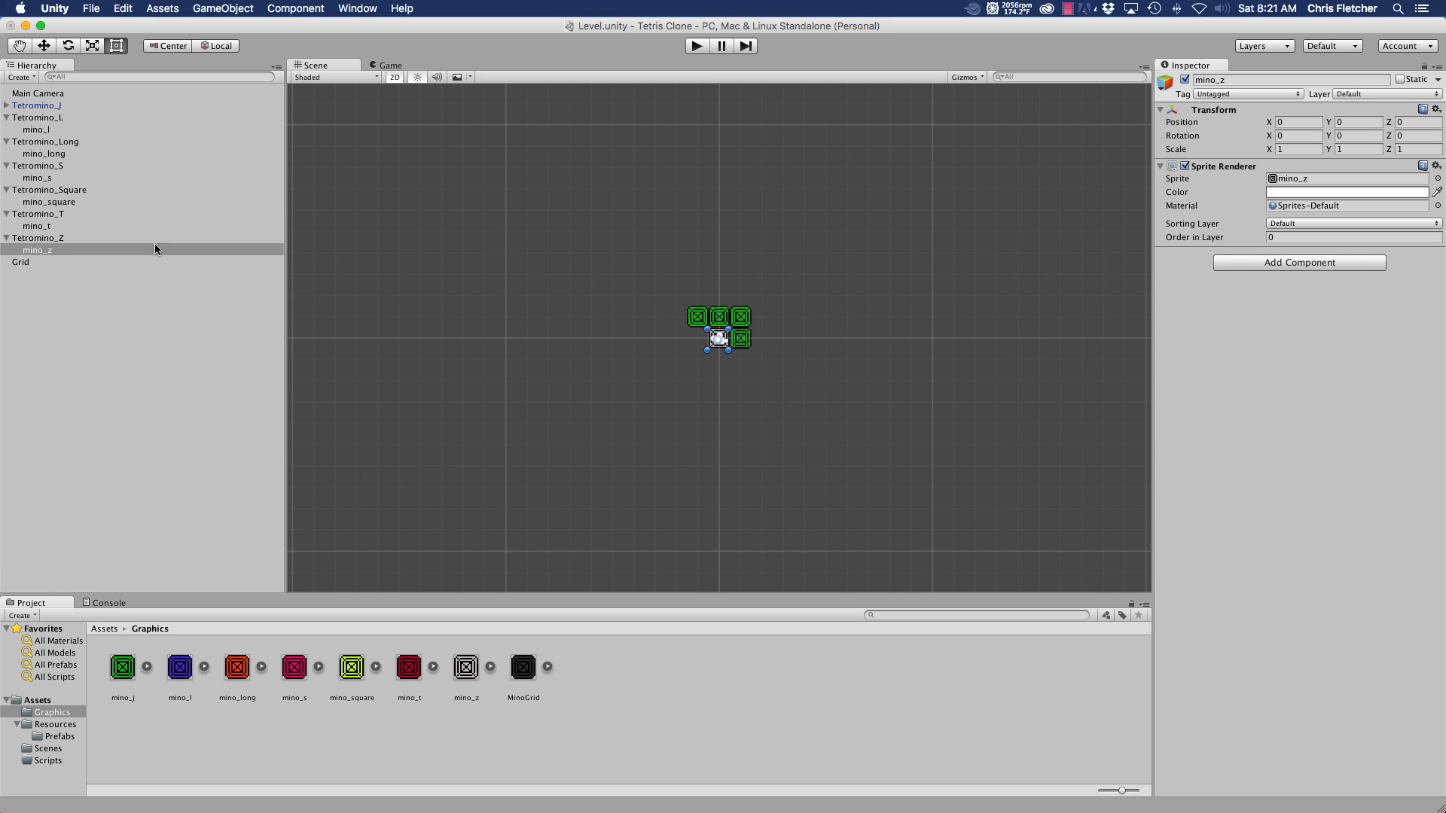
# - Duplicate mino_l three times under Tetromino_L and mino_long three times under Tetromino_Long
pyautogui.click(44, 128)
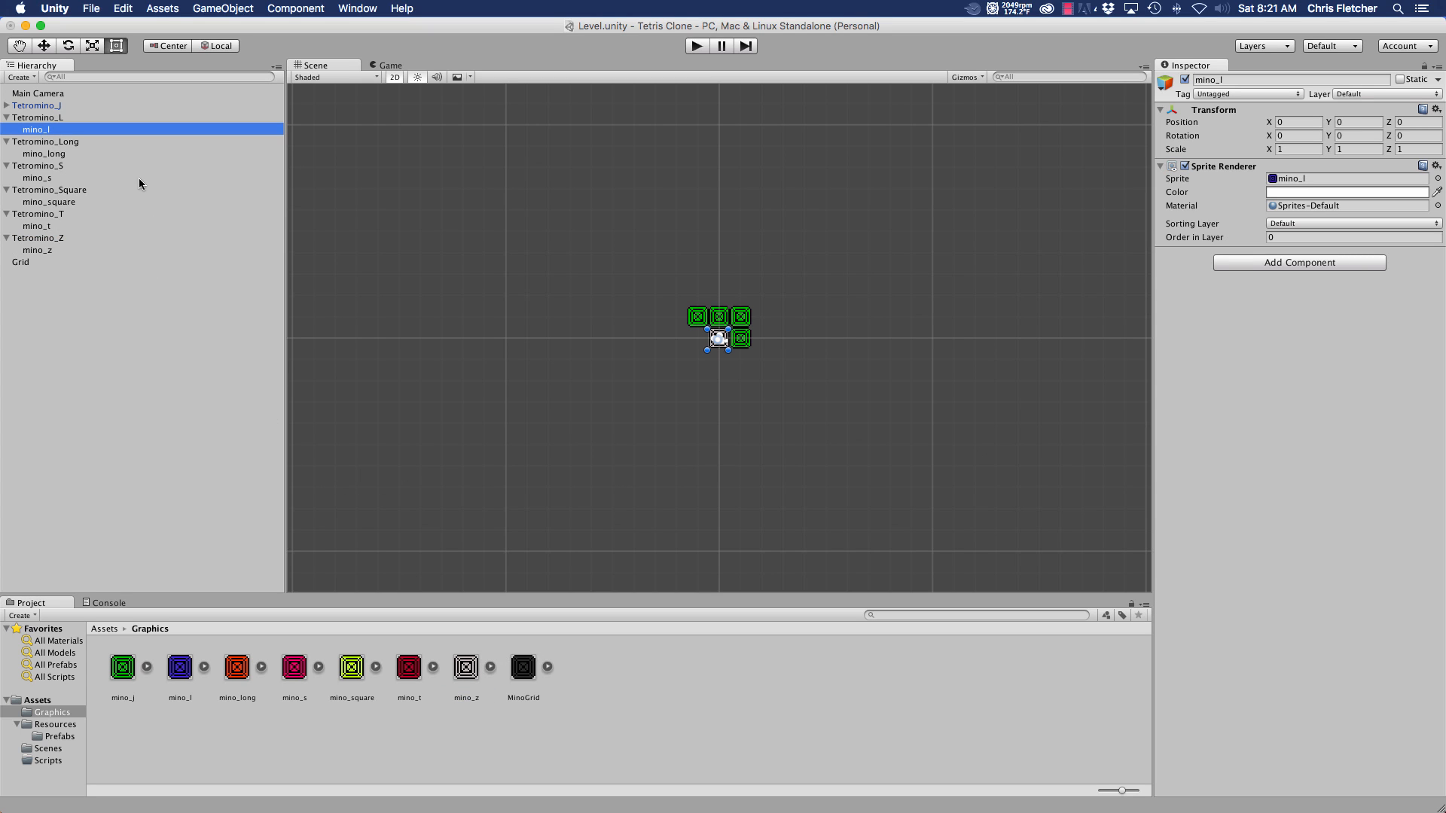
pyautogui.press('super+d')
pyautogui.press('super+d')
pyautogui.press('super+d')
pyautogui.click(49, 190)
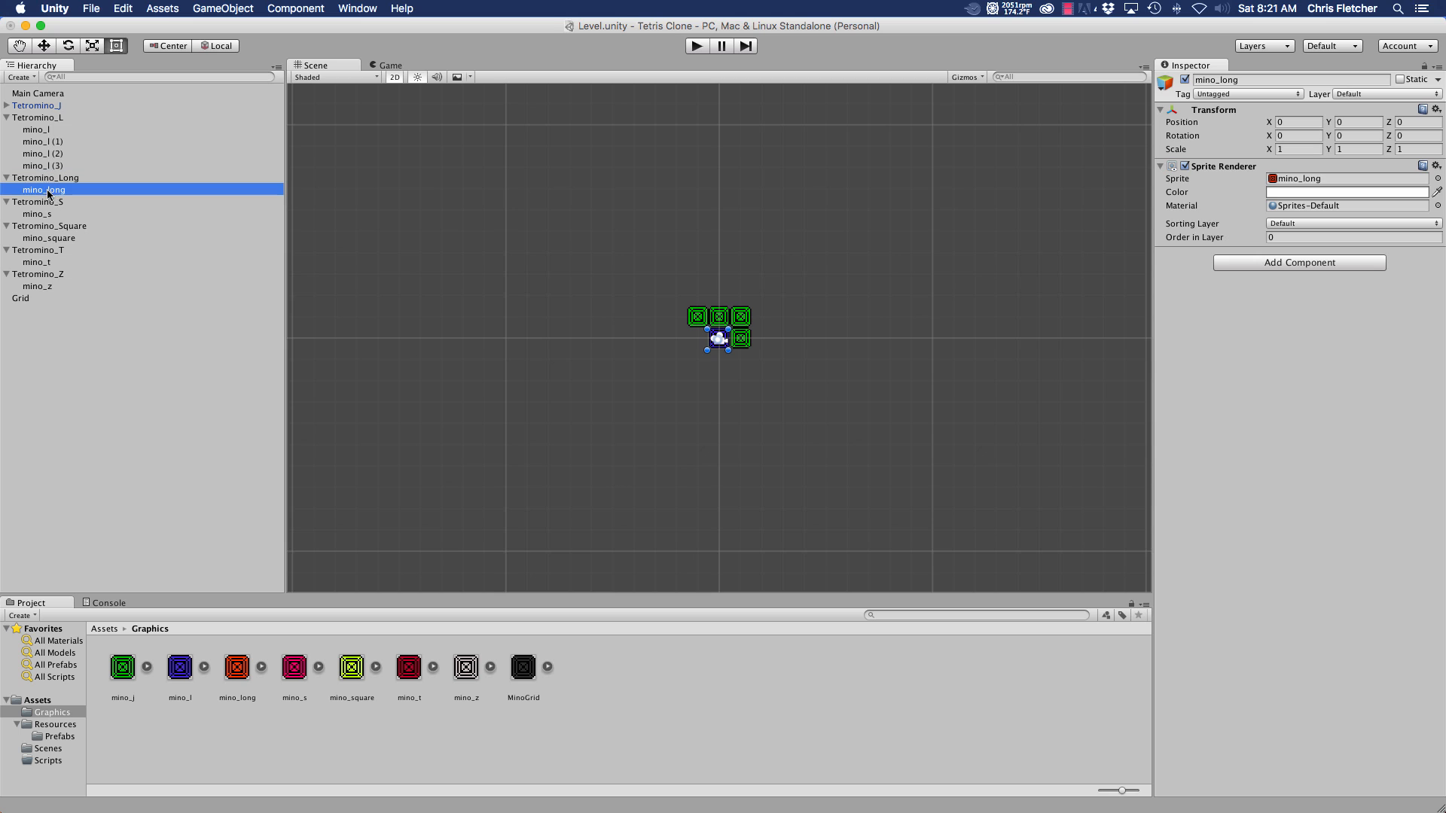
pyautogui.press('super+d')
pyautogui.press('super+d')
pyautogui.press('super+d')
# - Duplicate mino_s three times under Tetromino_S and mino_square three times under Tetromino_Square
pyautogui.click(43, 252)
pyautogui.press('super+d')
pyautogui.press('super+d')
pyautogui.press('super+d')
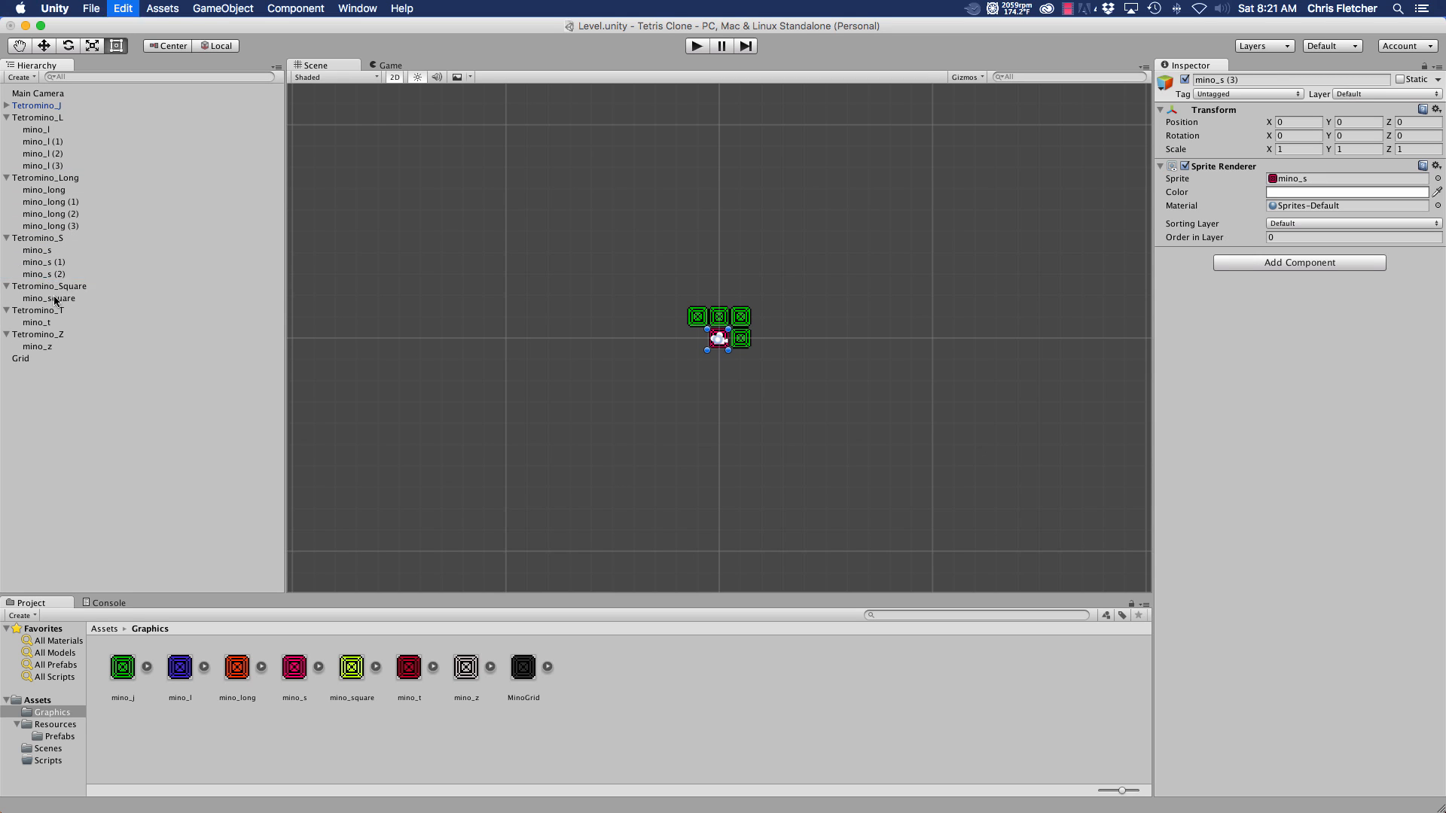
pyautogui.click(49, 310)
pyautogui.press('super+d')
pyautogui.press('super+d')
pyautogui.press('super+d')
# - Duplicate mino_t three times under Tetromino_T and mino_z three times under Tetromino_Z
pyautogui.click(39, 371)
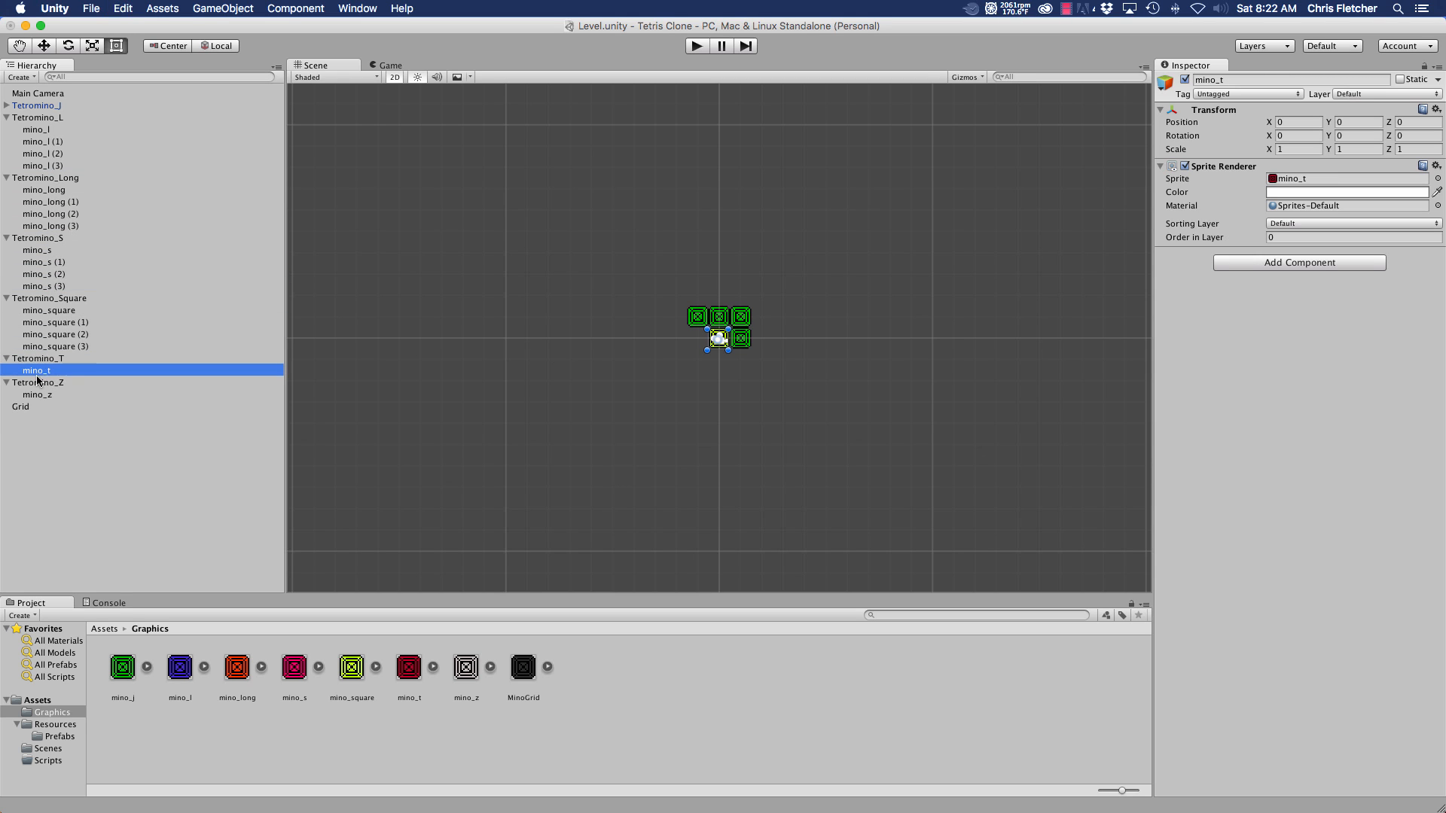
pyautogui.press('super+d')
pyautogui.press('super+d')
pyautogui.press('super+d')
pyautogui.click(40, 432)
pyautogui.press('super+d')
pyautogui.press('super+d')
pyautogui.press('super+d')
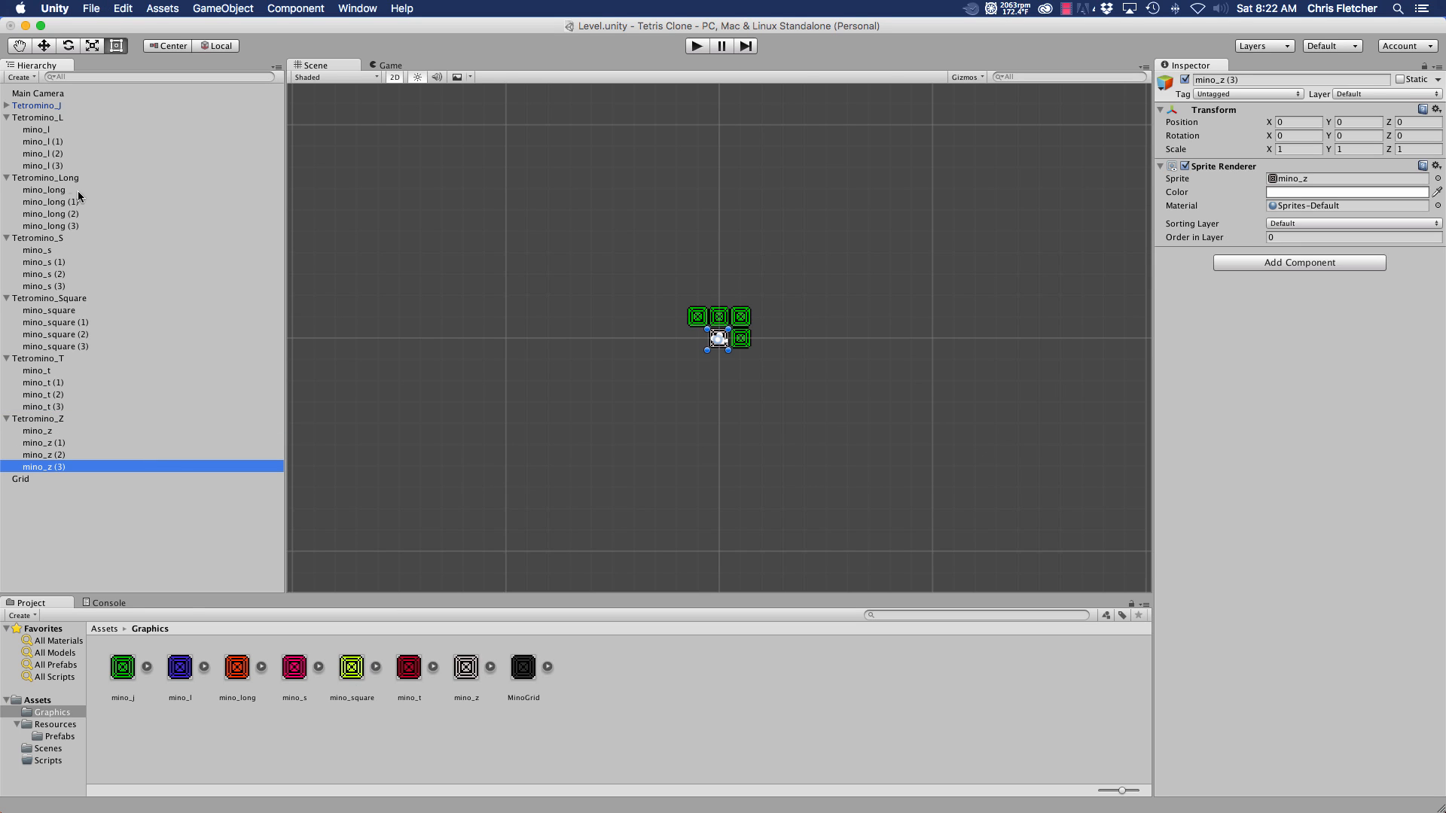
# - Set the X position of the first mino_l block in Tetromino_L to -1
pyautogui.click(43, 140)
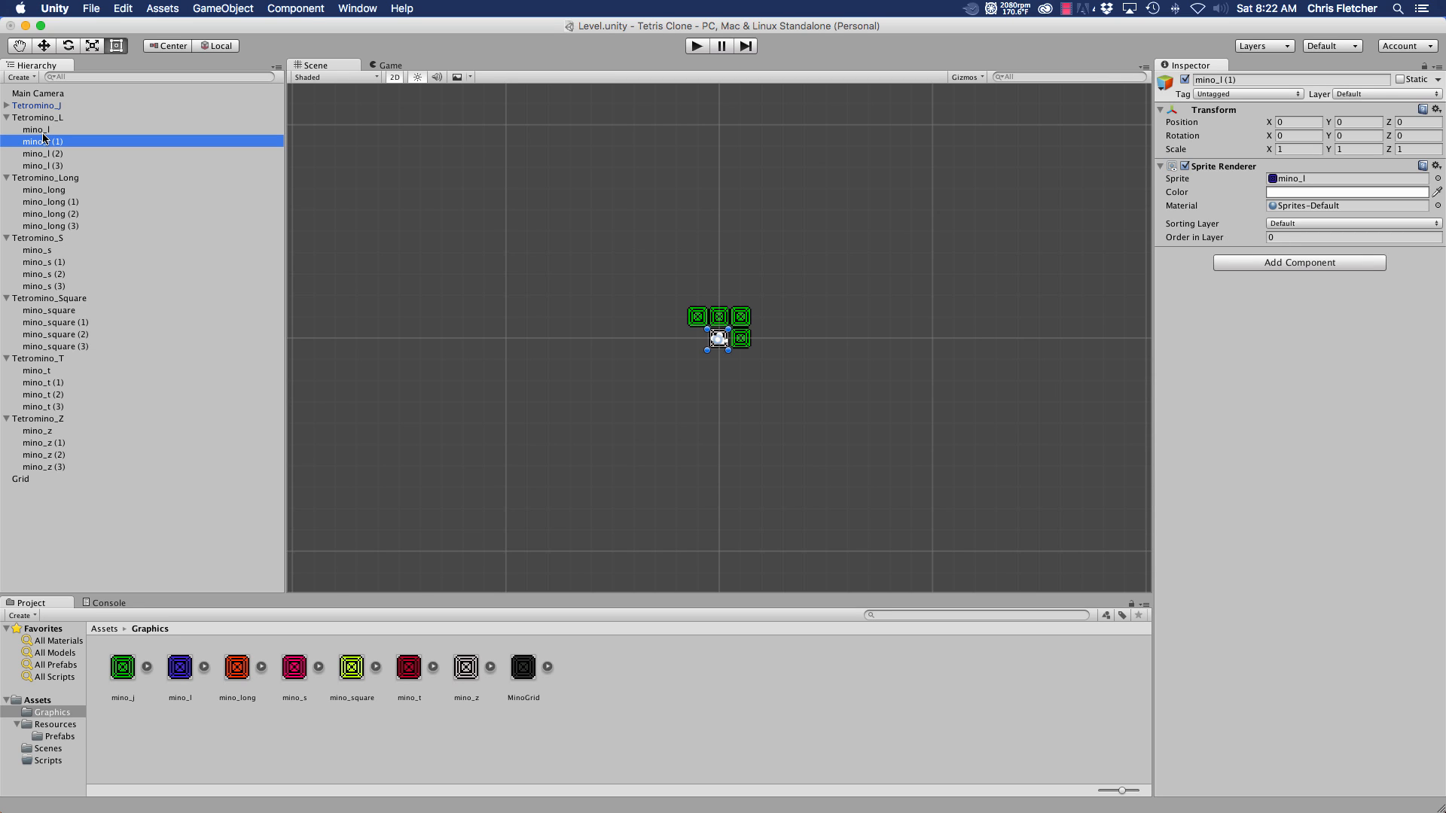
pyautogui.click(37, 130)
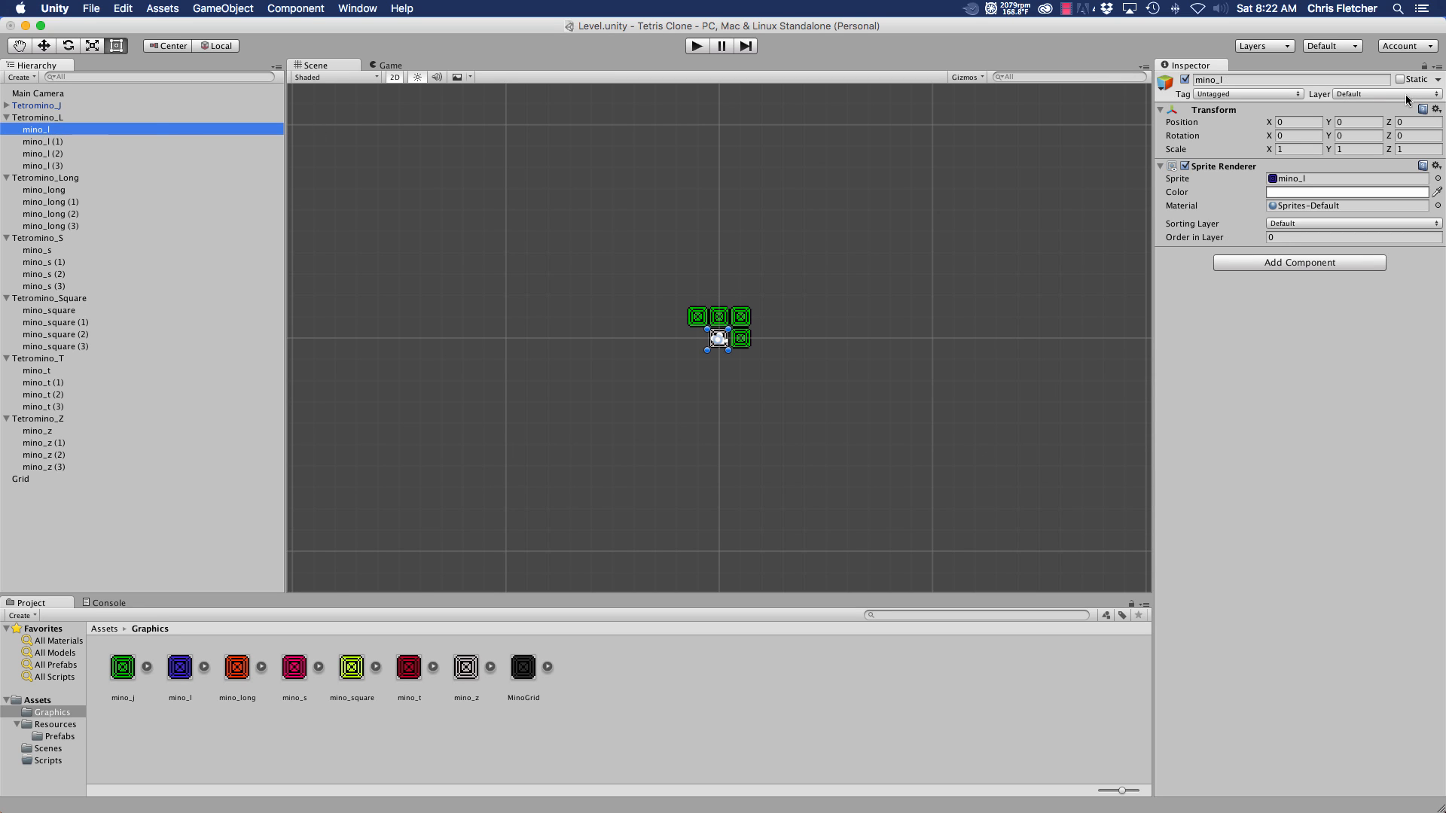
pyautogui.click(1296, 134)
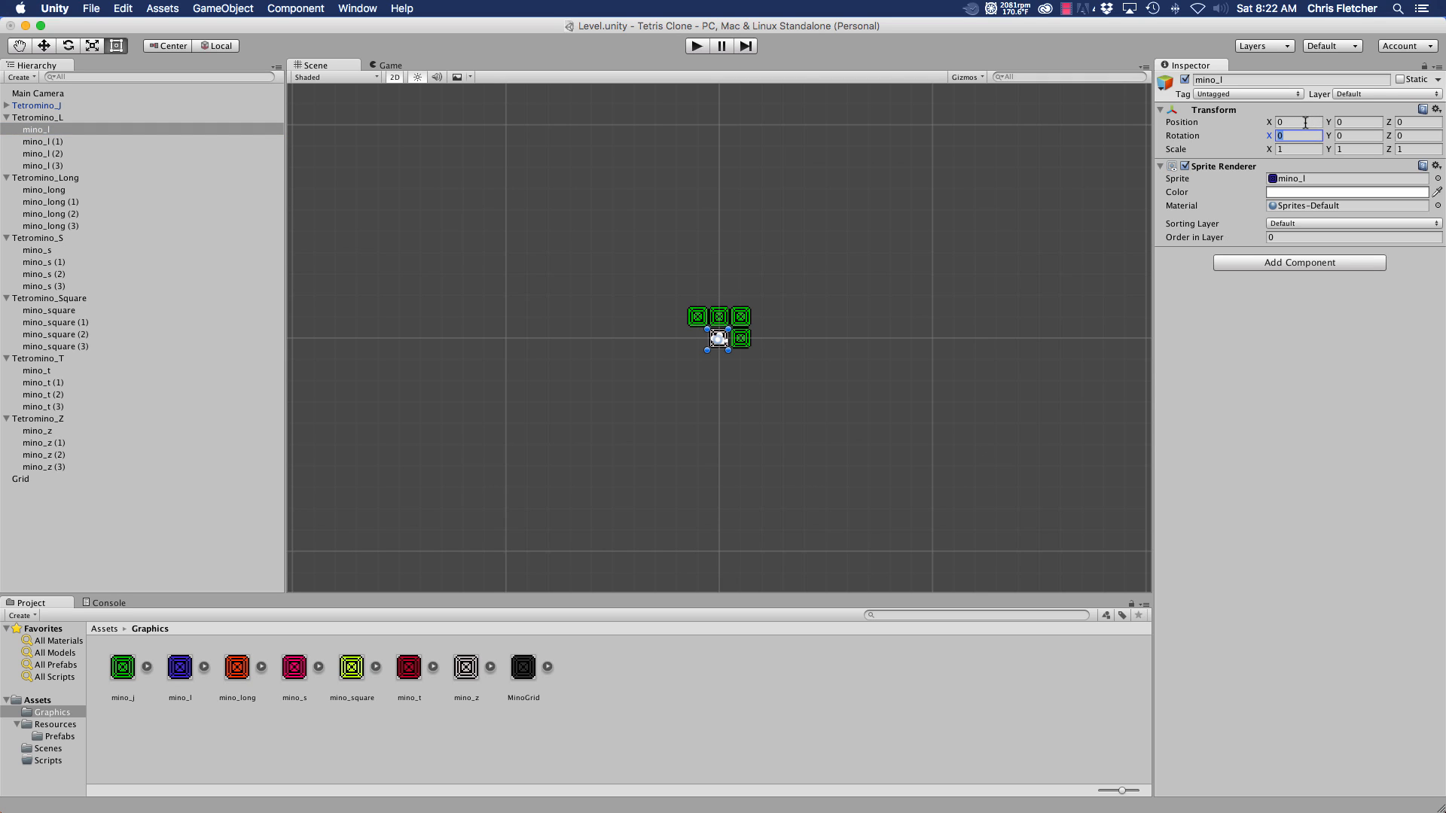
pyautogui.click(1303, 122)
pyautogui.write('-1')
pyautogui.press('Tab')
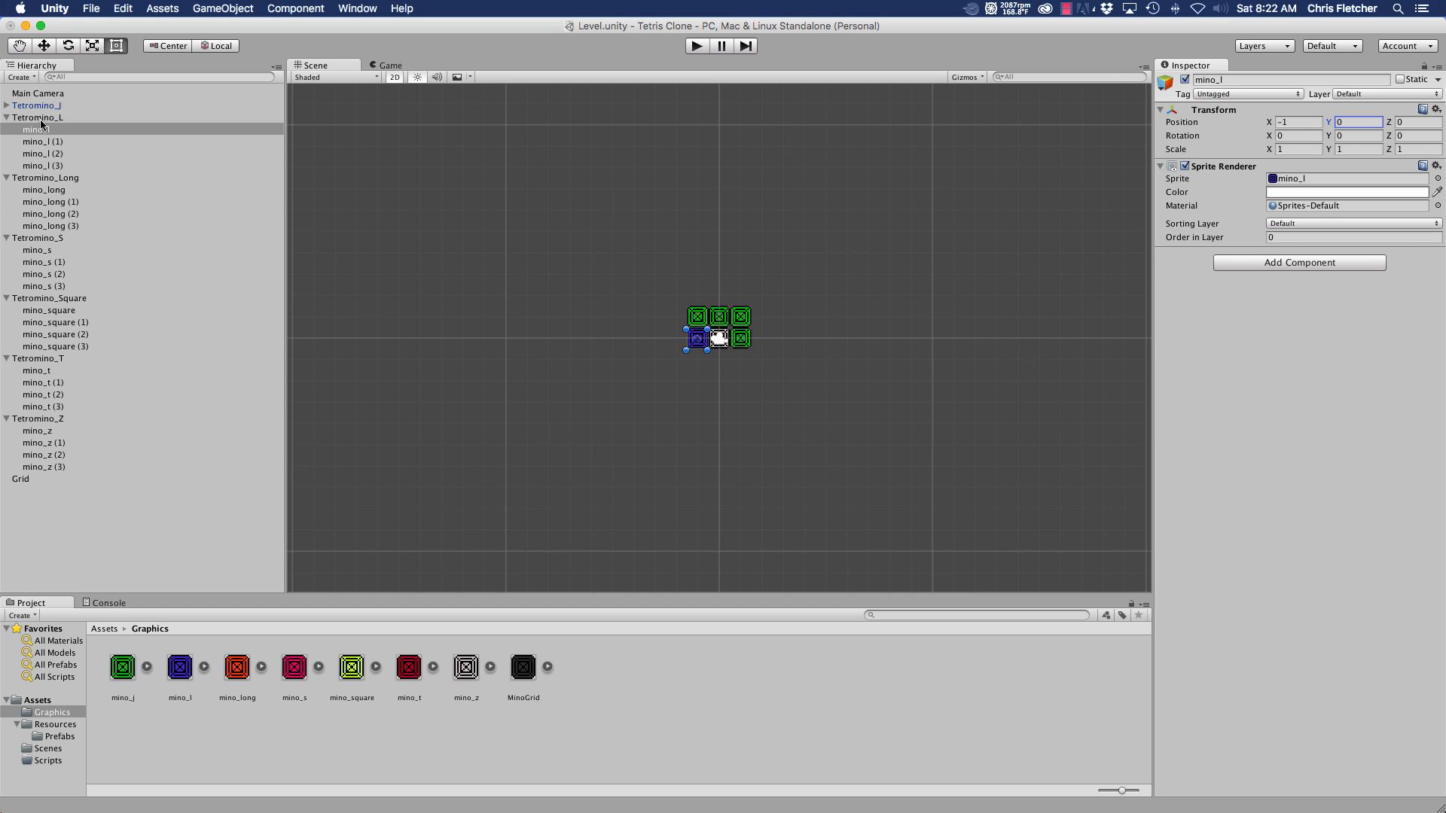
# - Position the mino_l (1) block at X -1, Y 1
pyautogui.click(43, 142)
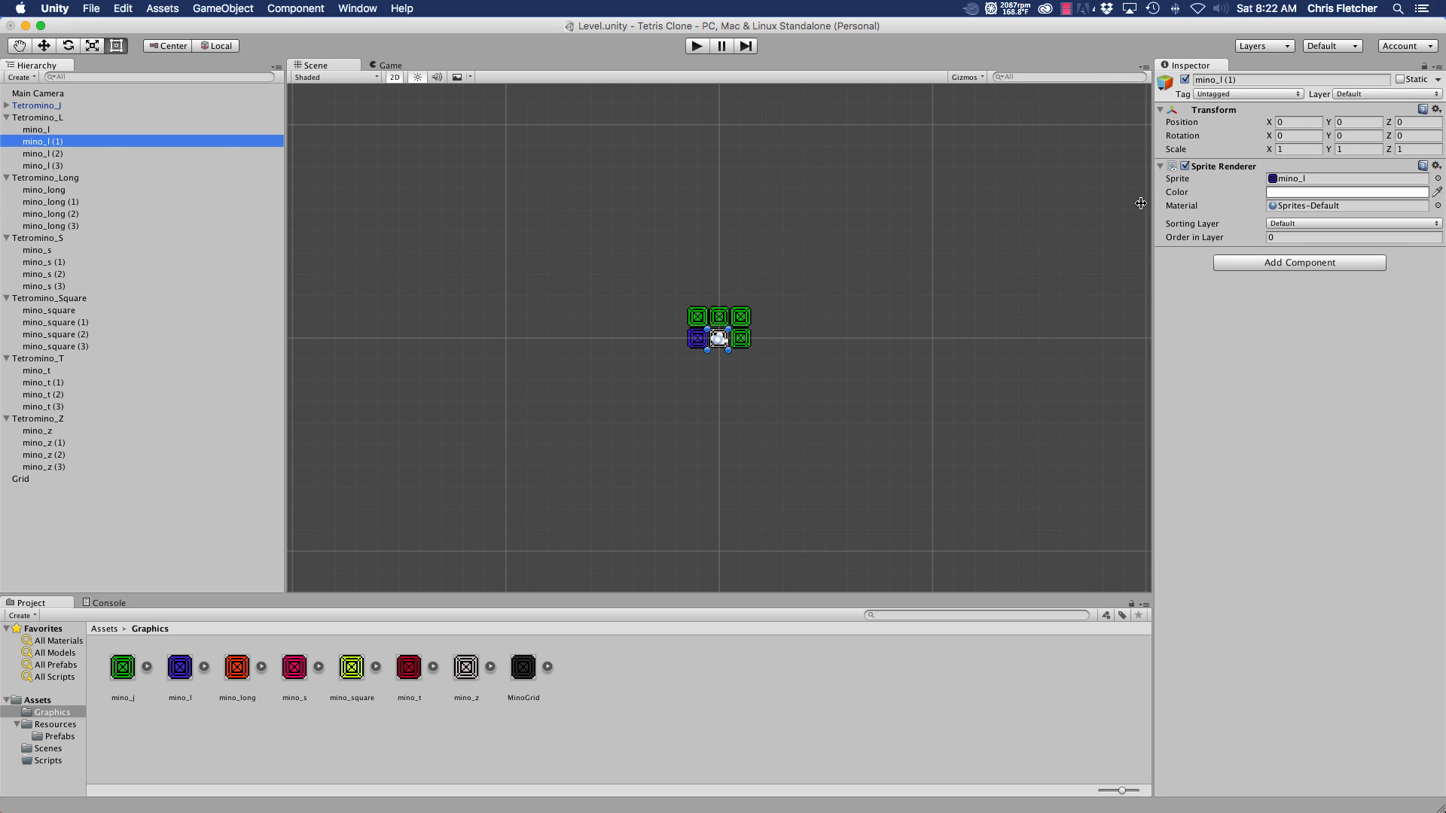
pyautogui.click(1289, 121)
pyautogui.write('-')
pyautogui.press('Tab')
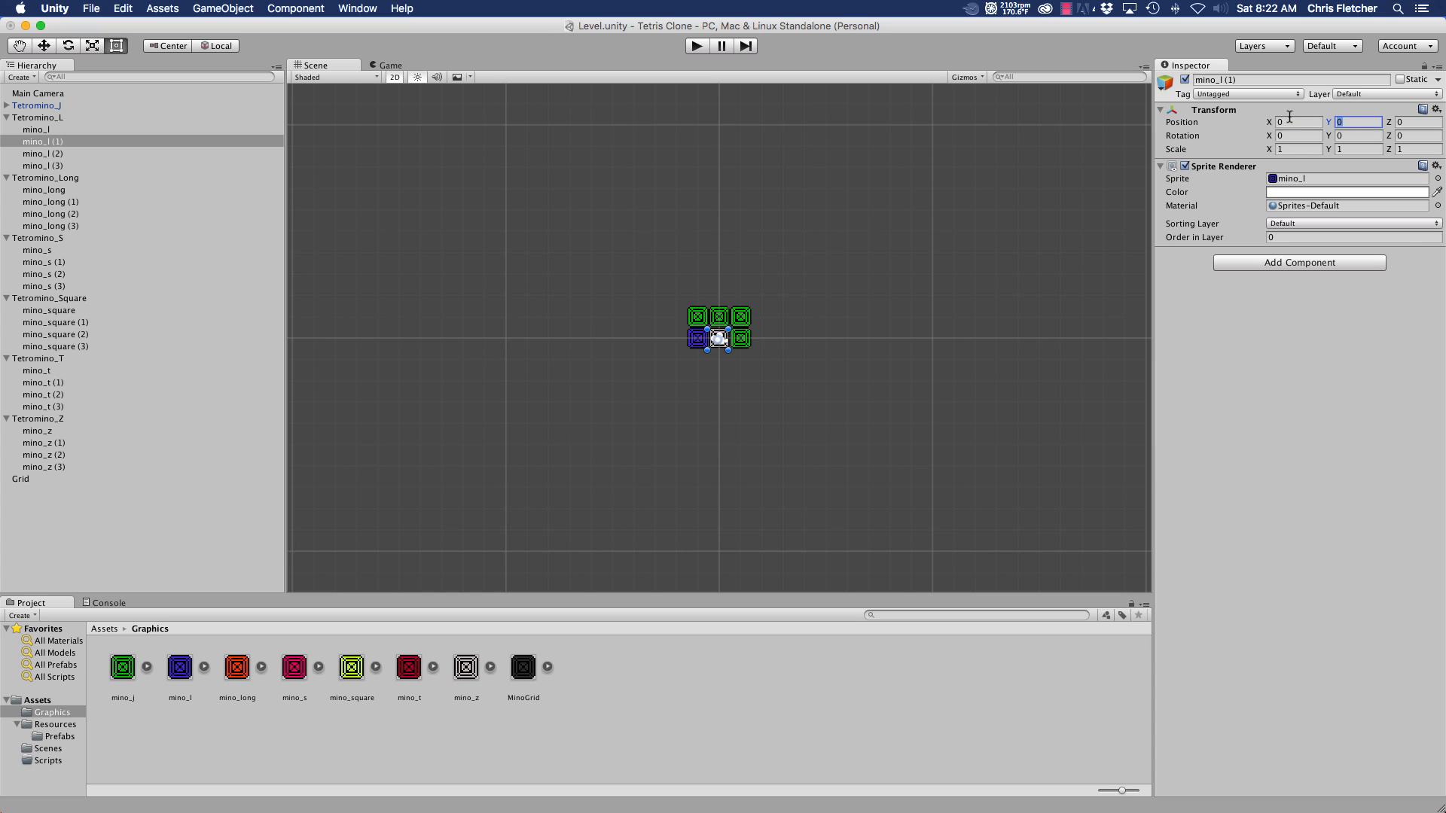
pyautogui.write('1')
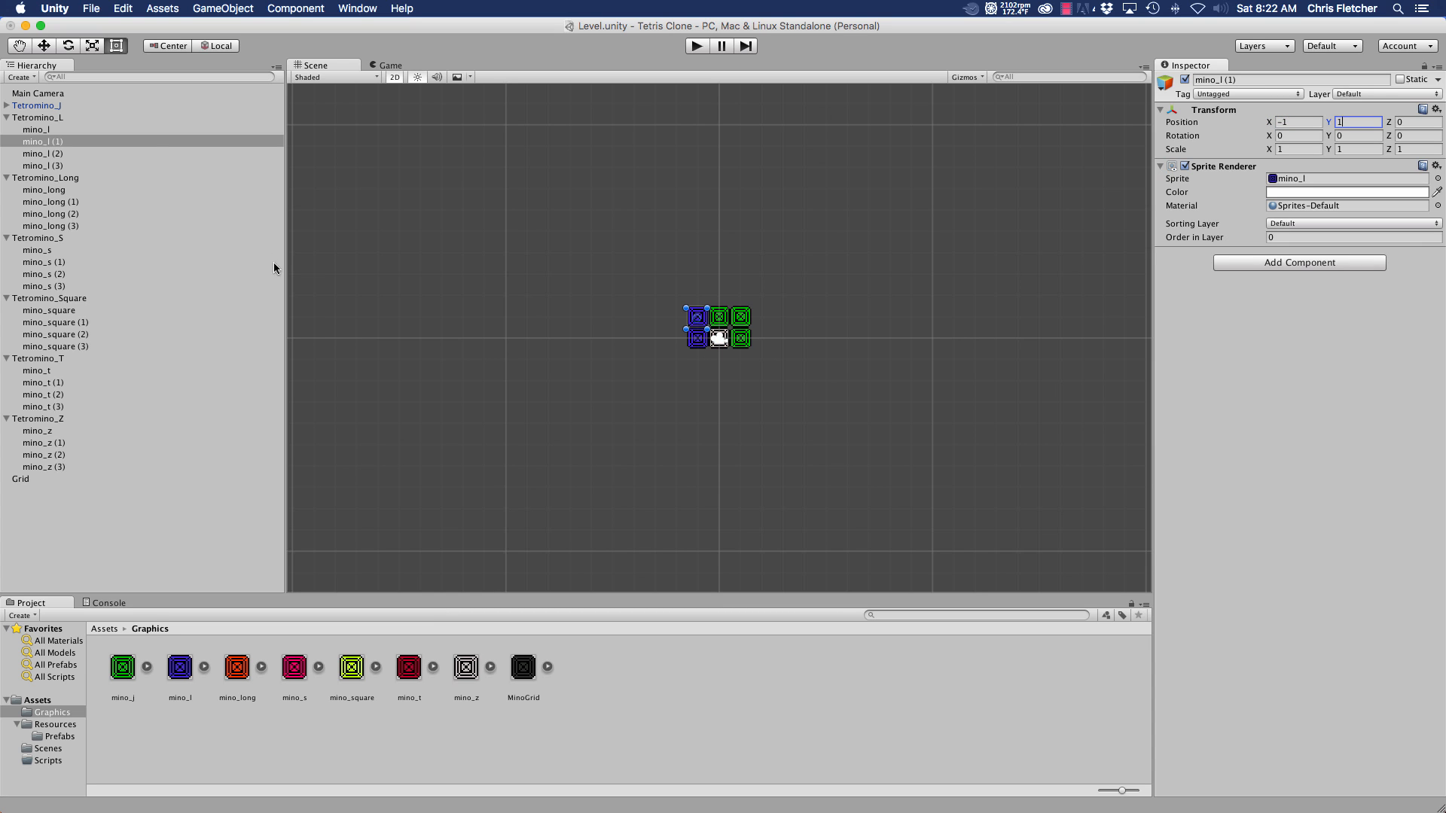
# - Position the mino_l (2) block at X 0, Y 1
pyautogui.click(64, 154)
pyautogui.click(1298, 123)
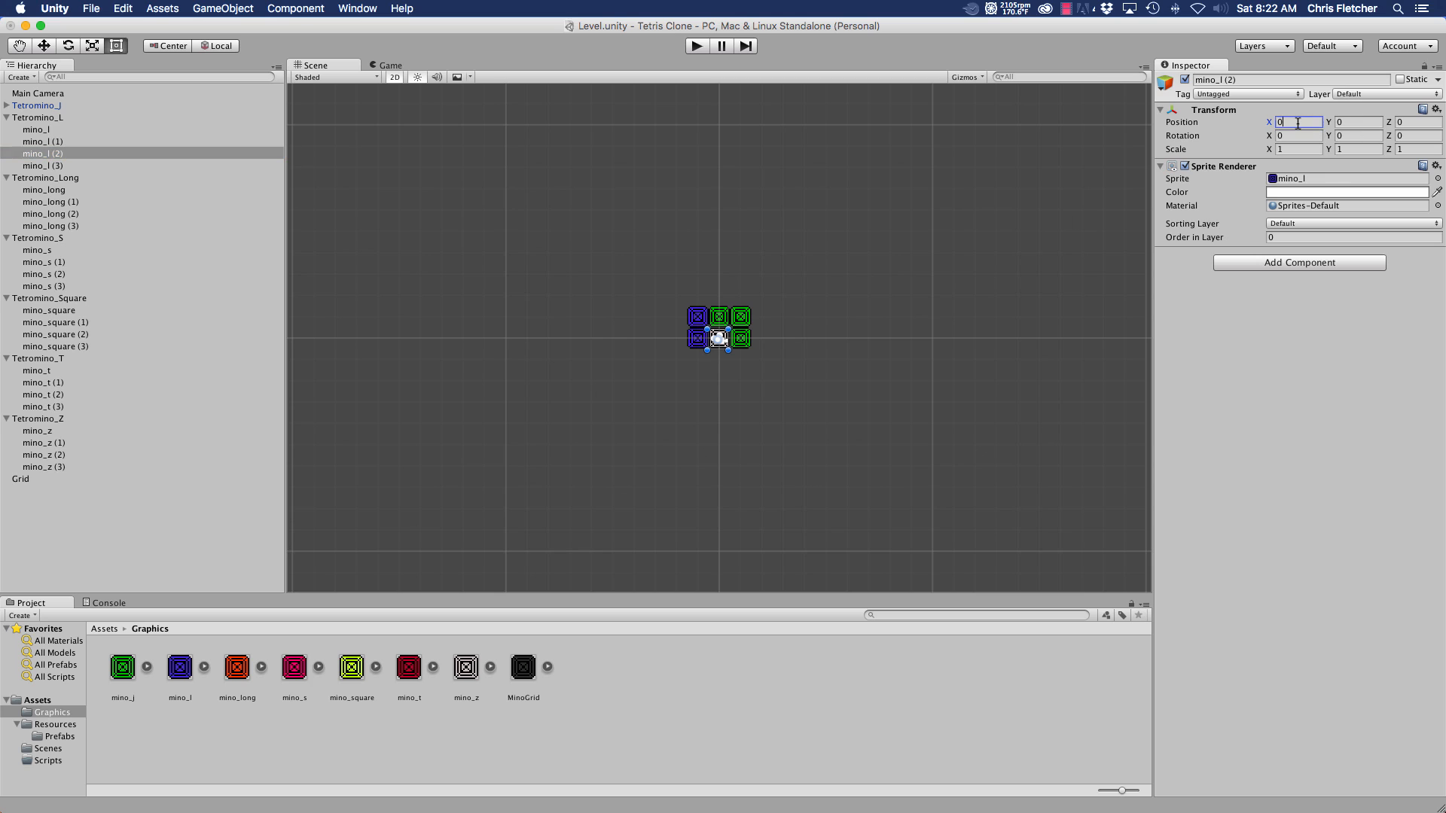
pyautogui.write('1')
pyautogui.press('BackSpace')
pyautogui.write('0')
pyautogui.press('Tab')
pyautogui.write('1')
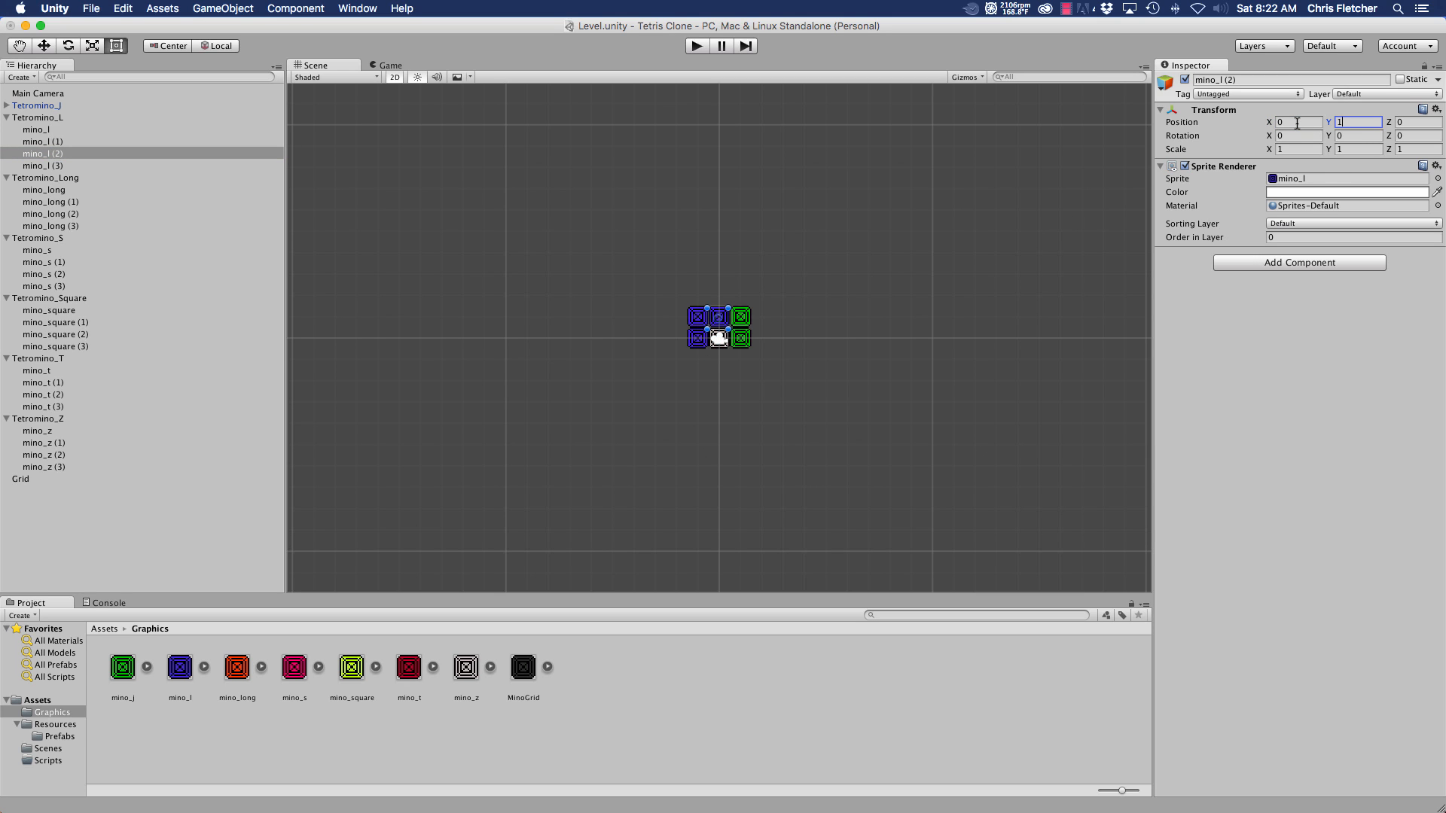
# - Position the mino_l (3) block at X 1, Y 1
pyautogui.click(56, 166)
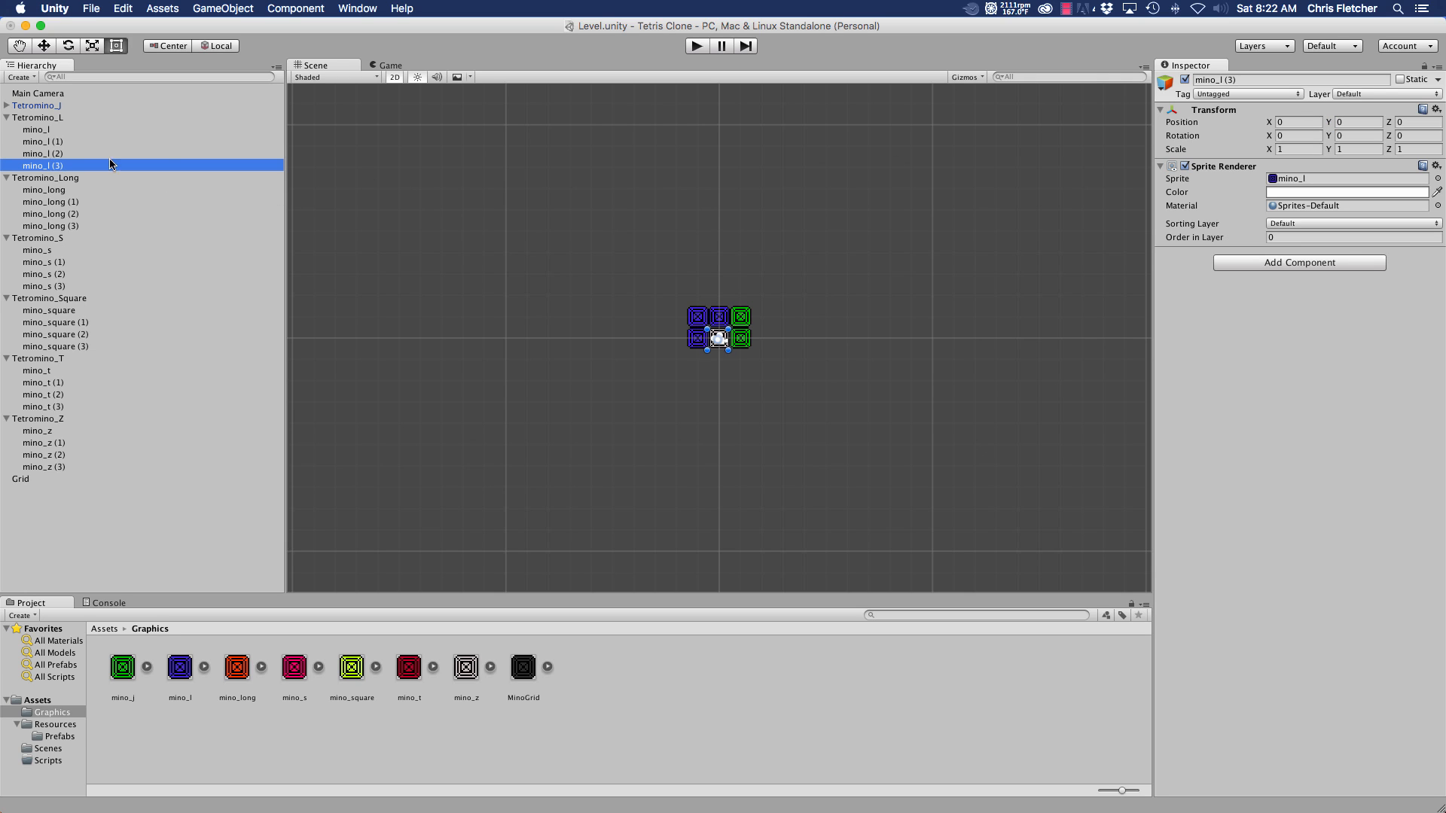
pyautogui.click(1293, 121)
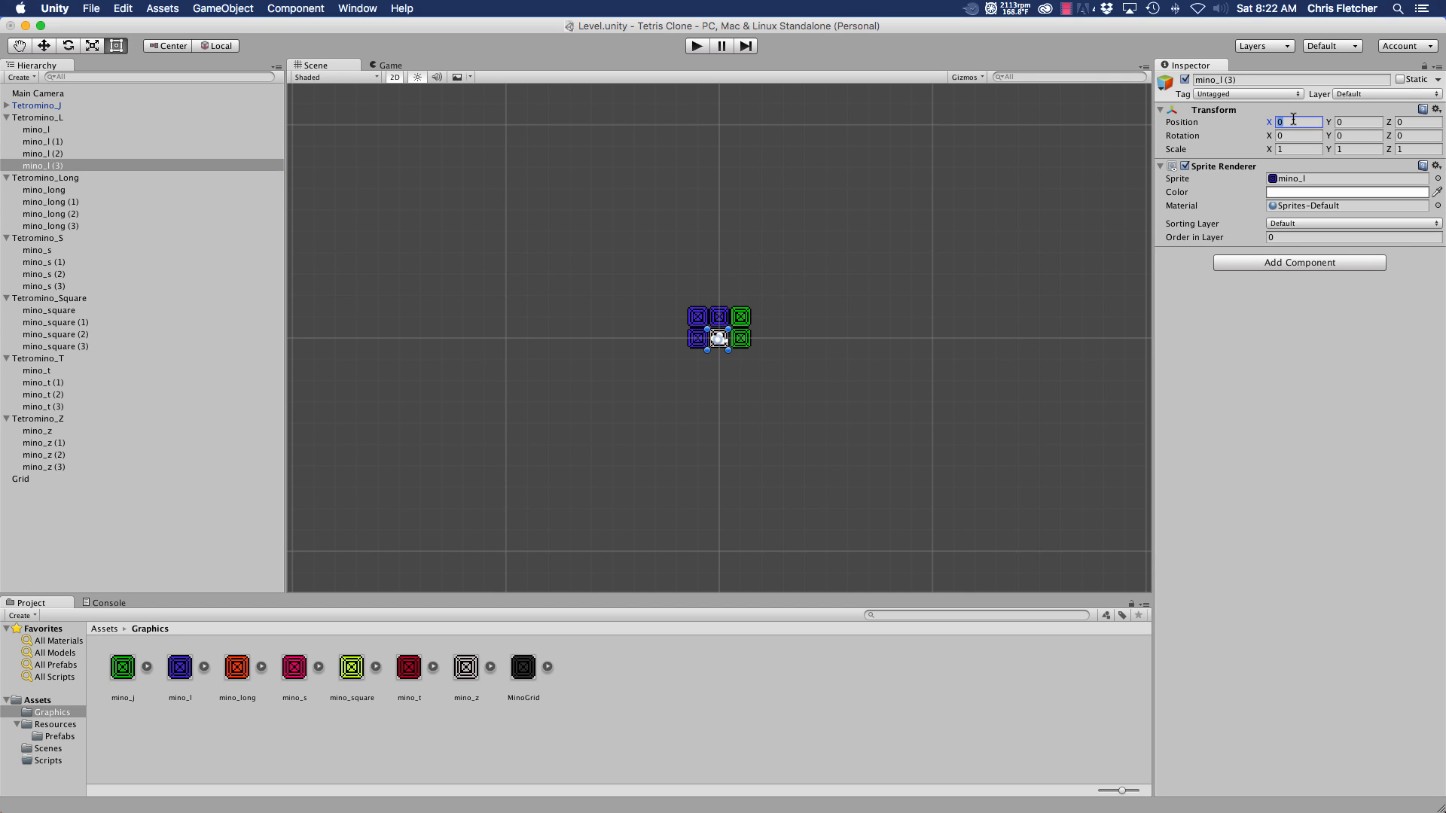
pyautogui.write('1')
pyautogui.press('Tab')
pyautogui.write('1')
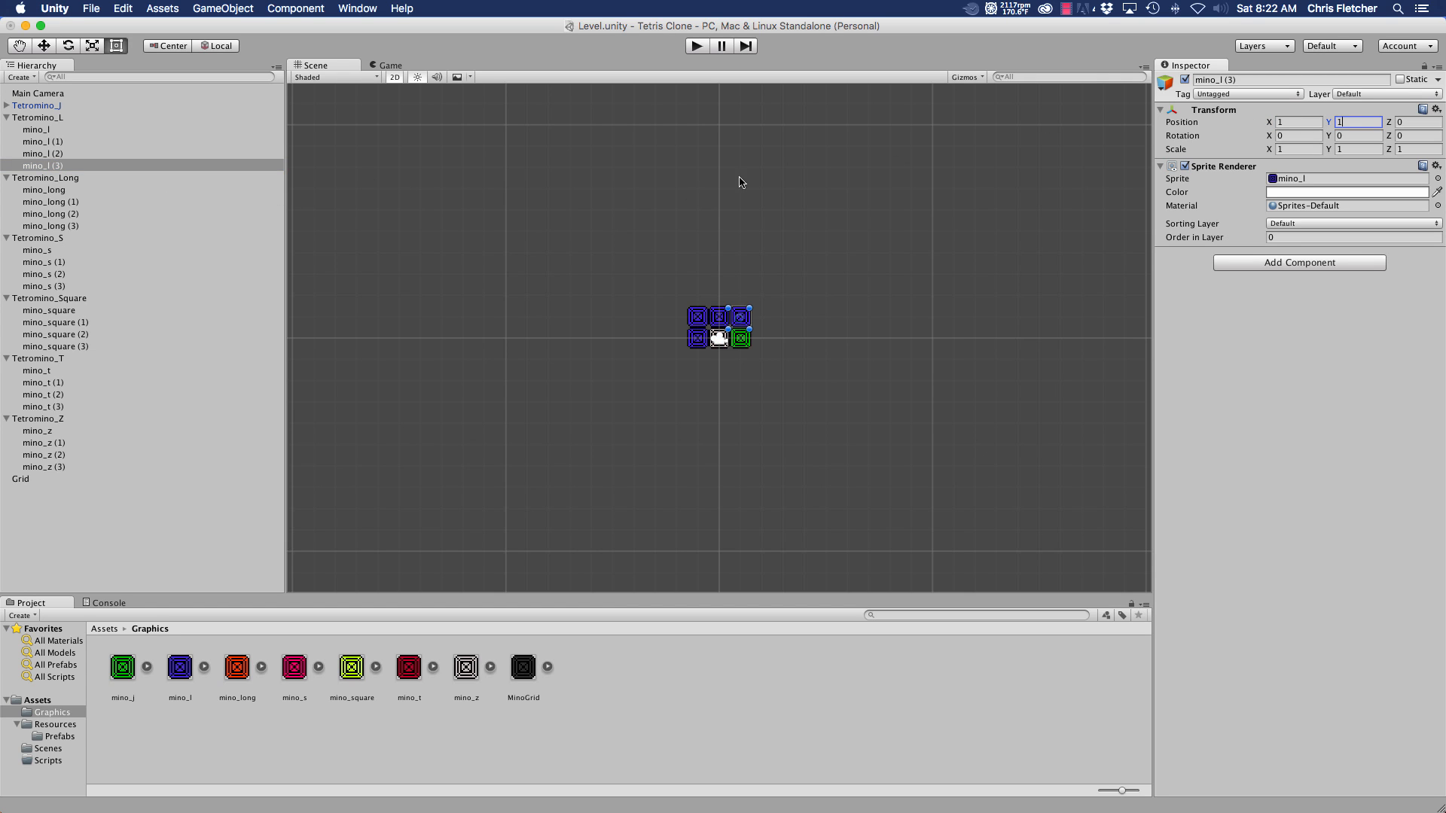
# - Save Tetromino_L as a prefab in the Resources/Prefabs folder and collapse its children in the hierarchy
pyautogui.click(34, 119)
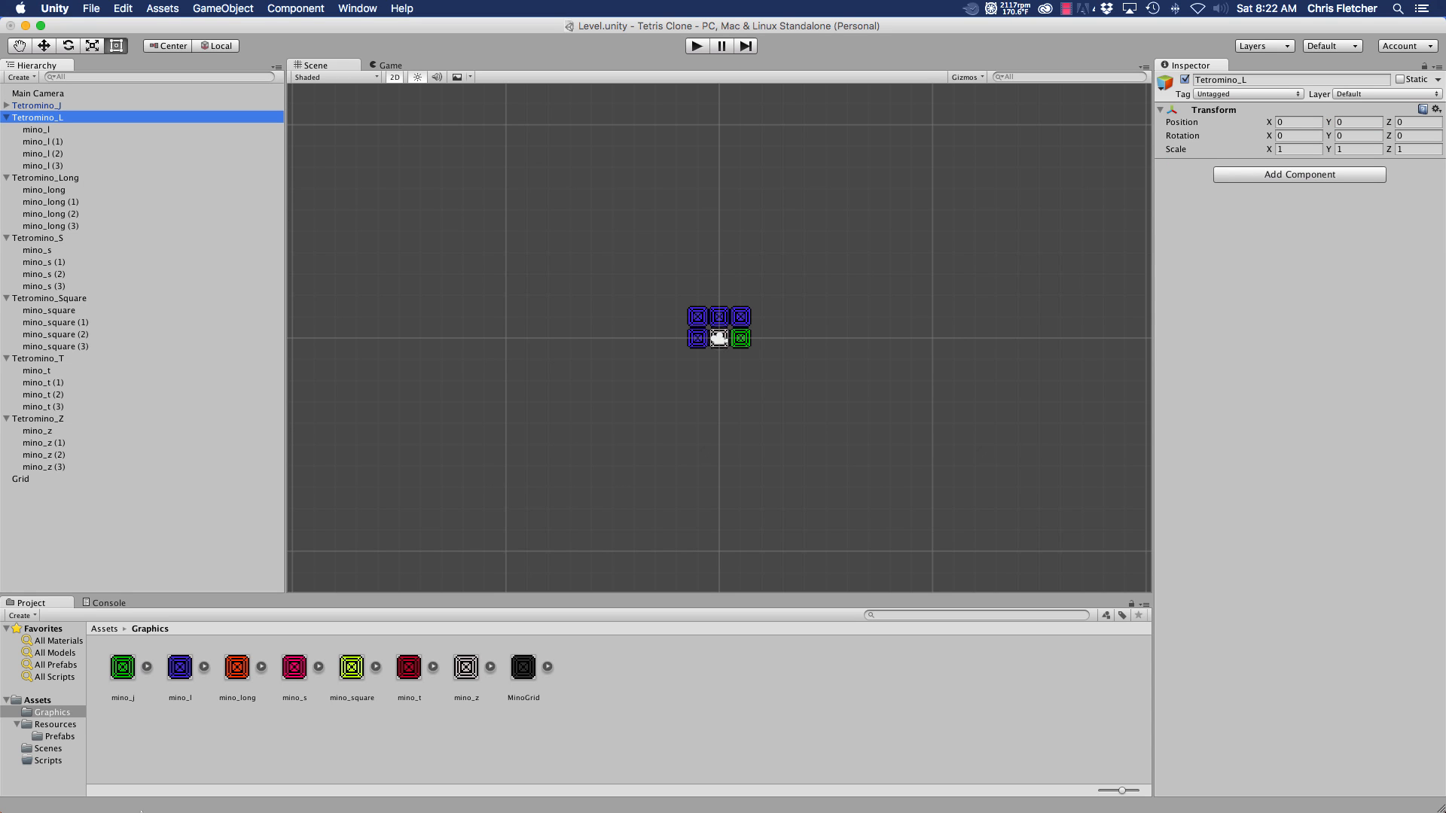
pyautogui.moveTo(38, 120); pyautogui.dragTo(49, 736)
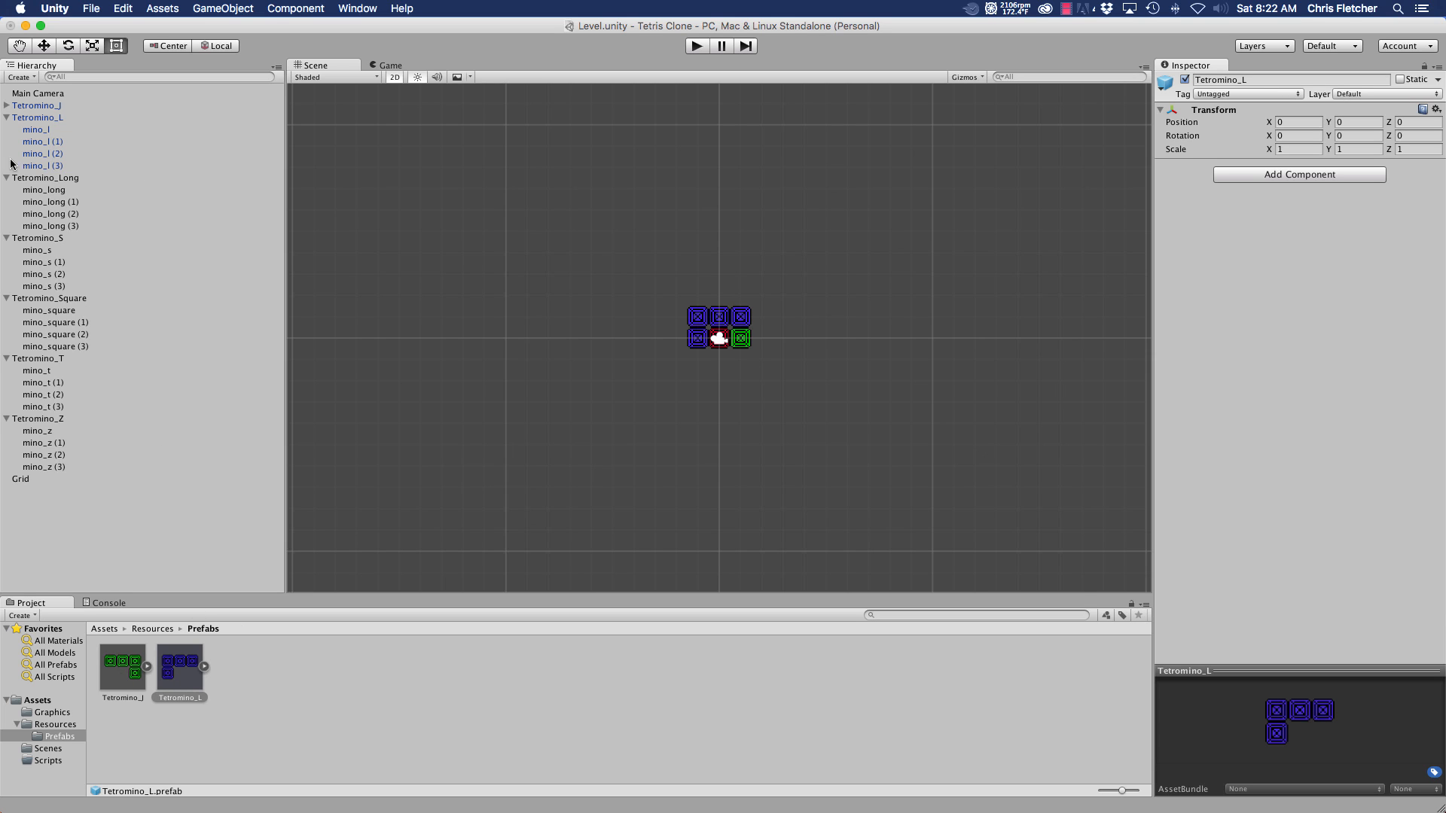
pyautogui.click(6, 118)
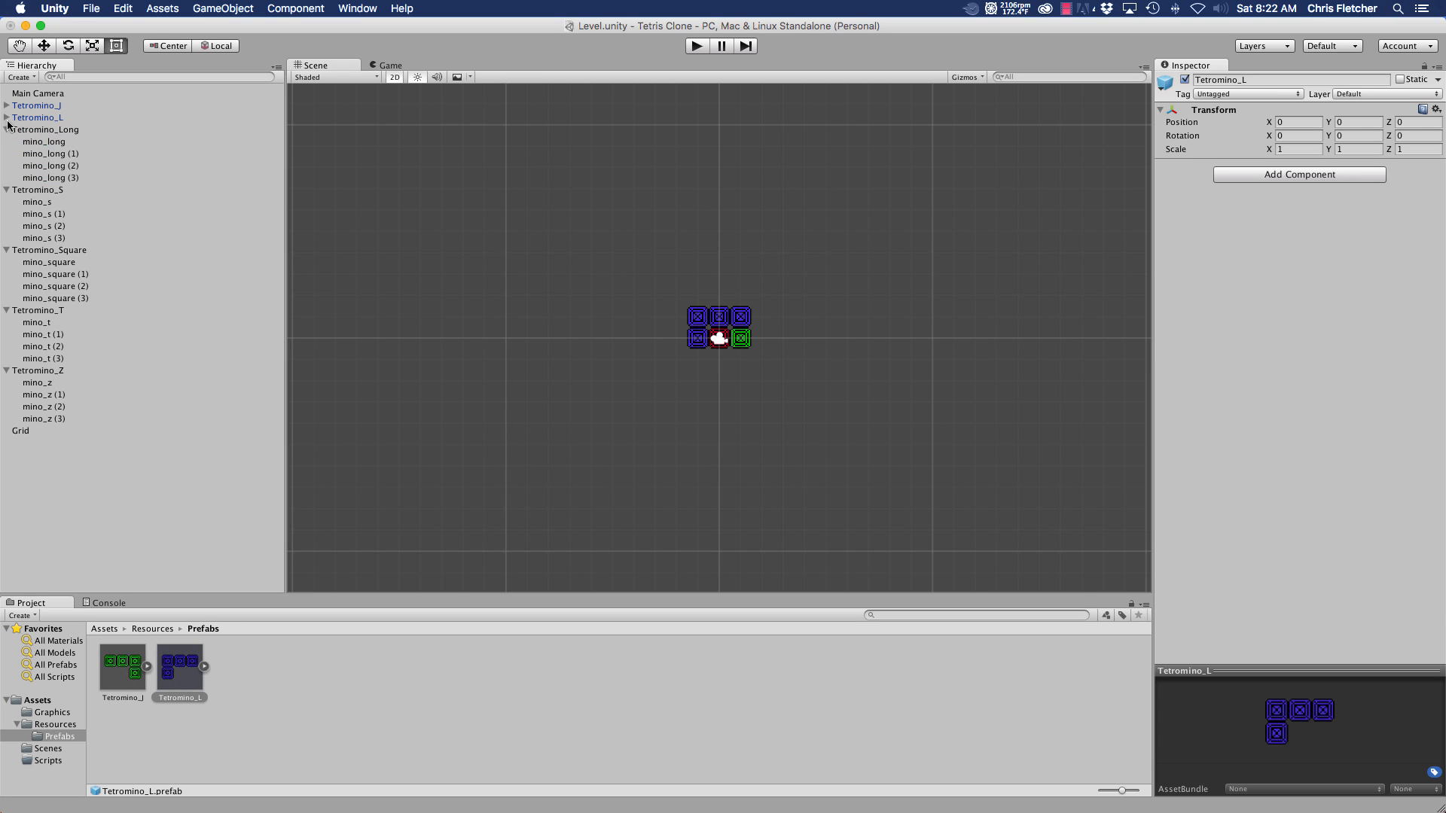
# - In Tetromino_Long, set the X position of mino_long to -2 and of mino_long (1) to -1
pyautogui.click(54, 130)
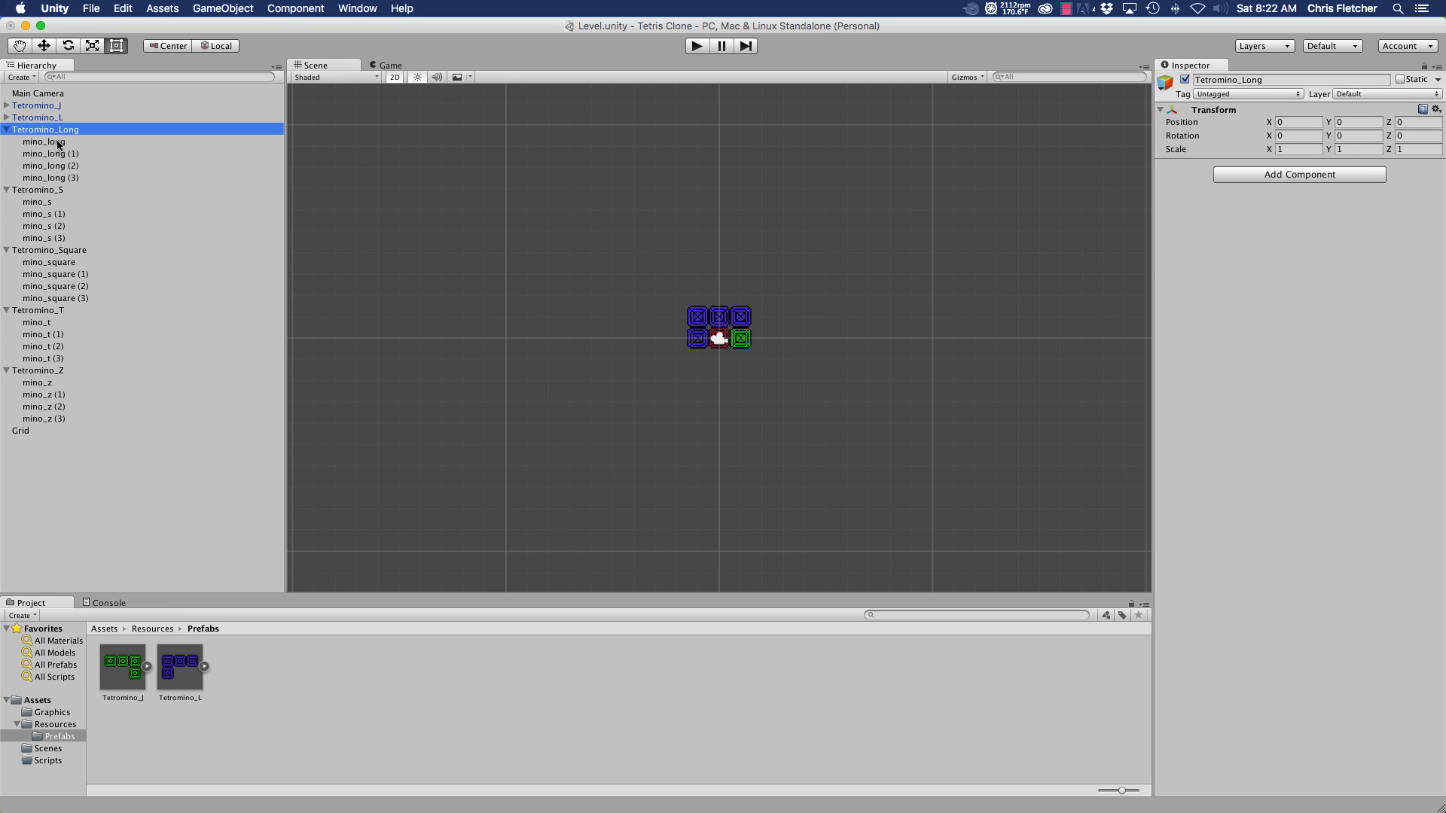
pyautogui.click(46, 142)
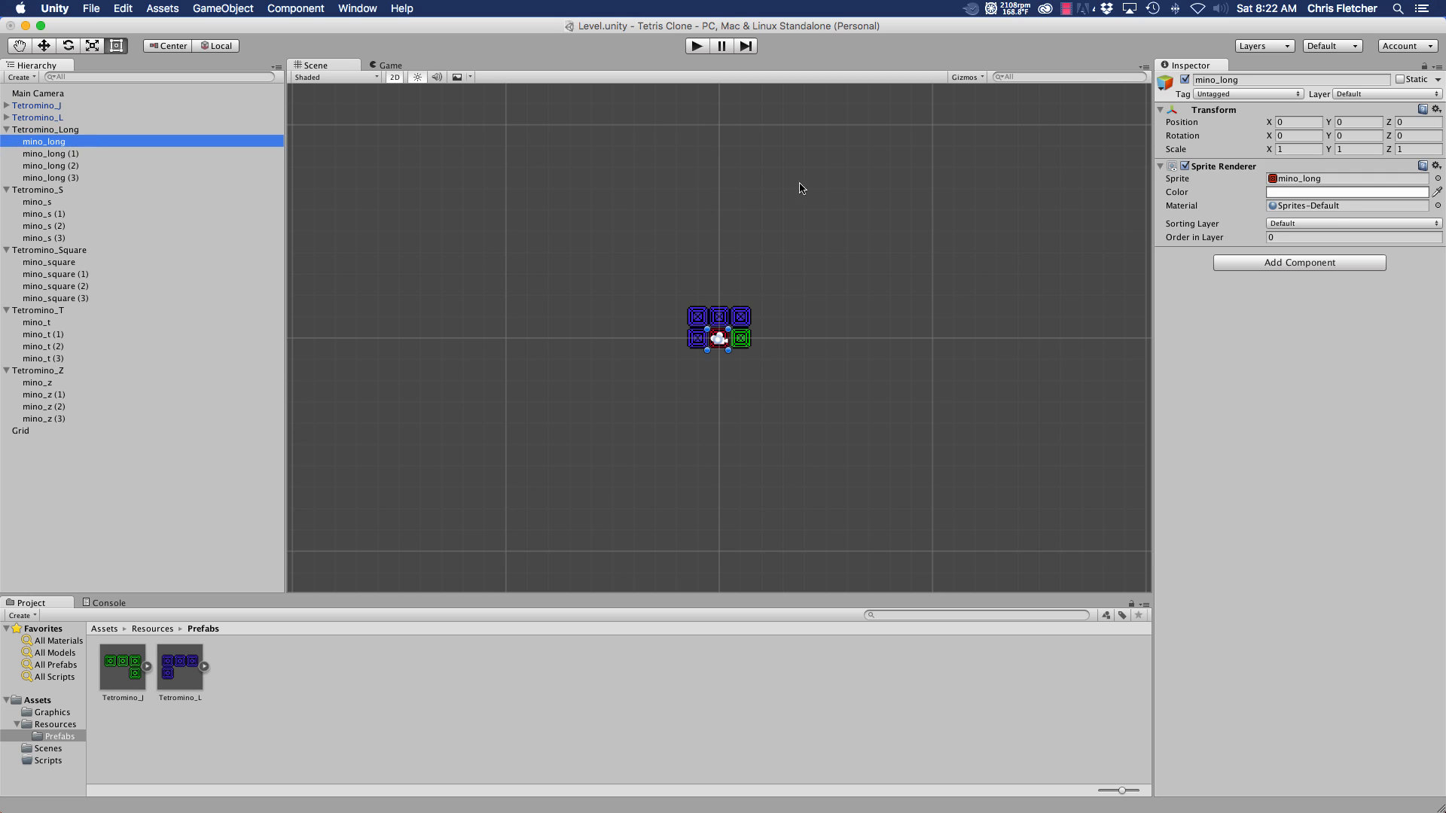
pyautogui.click(1291, 123)
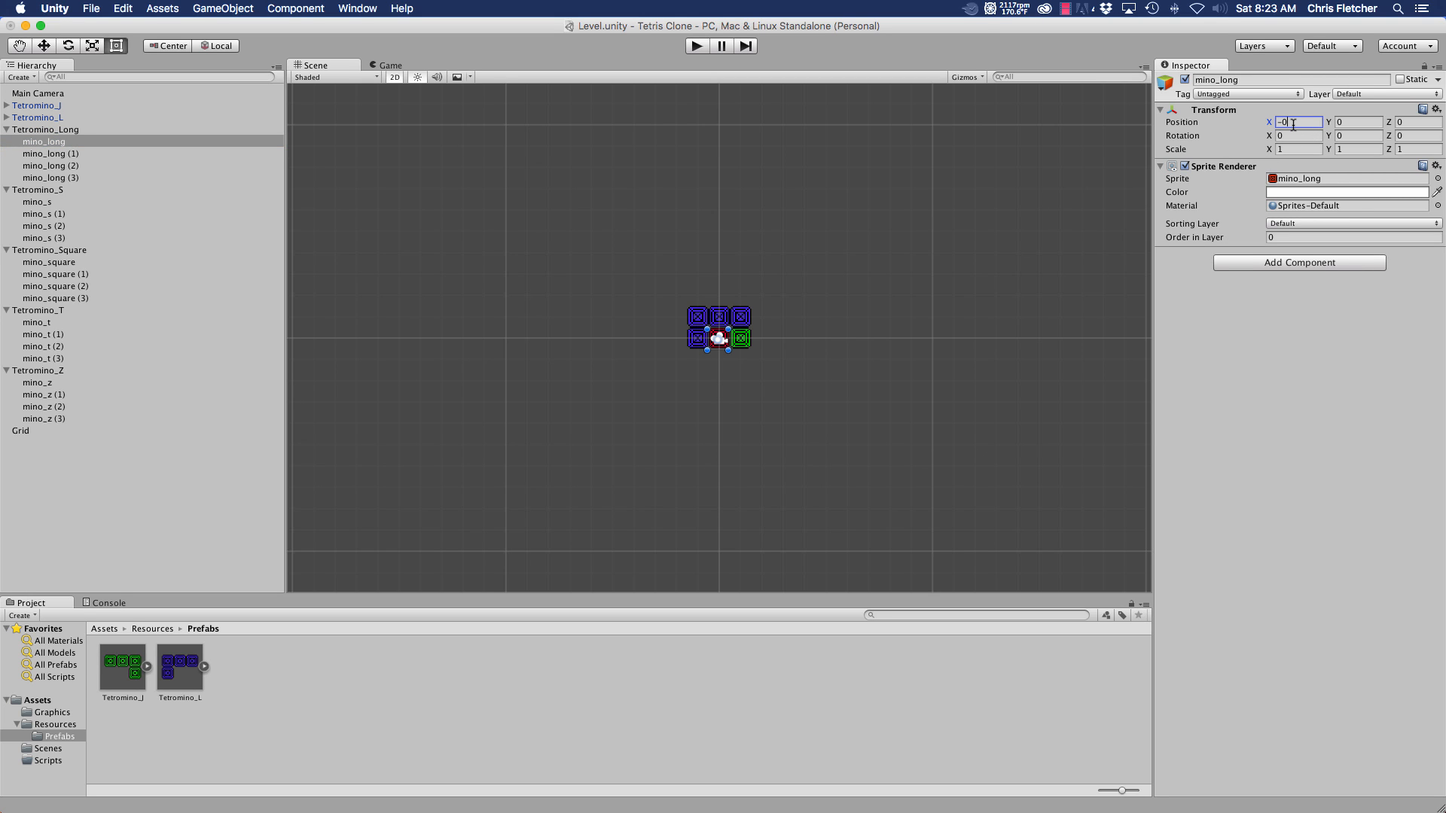
pyautogui.write('-2')
pyautogui.press('Tab')
pyautogui.click(99, 154)
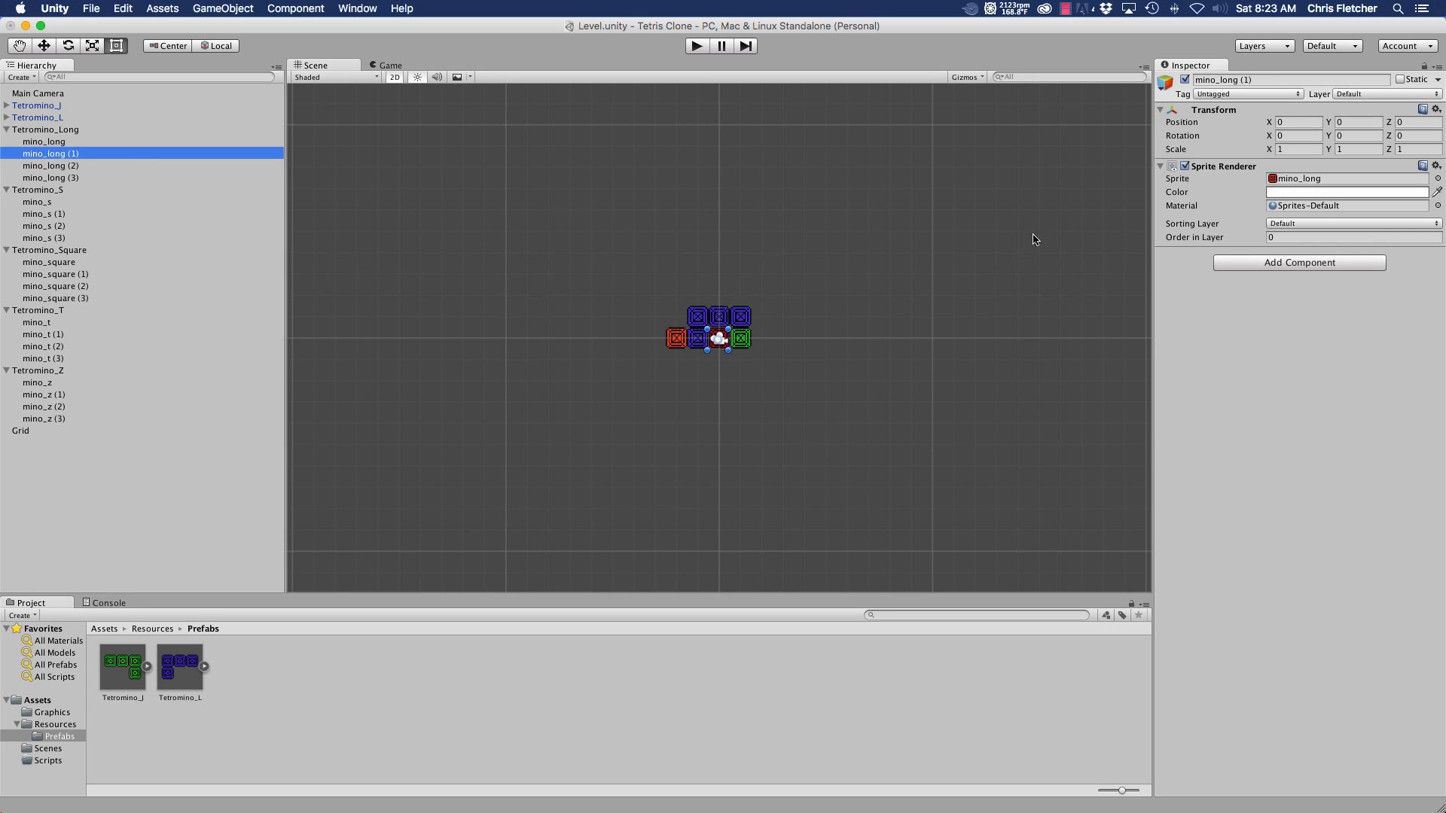
pyautogui.click(1294, 121)
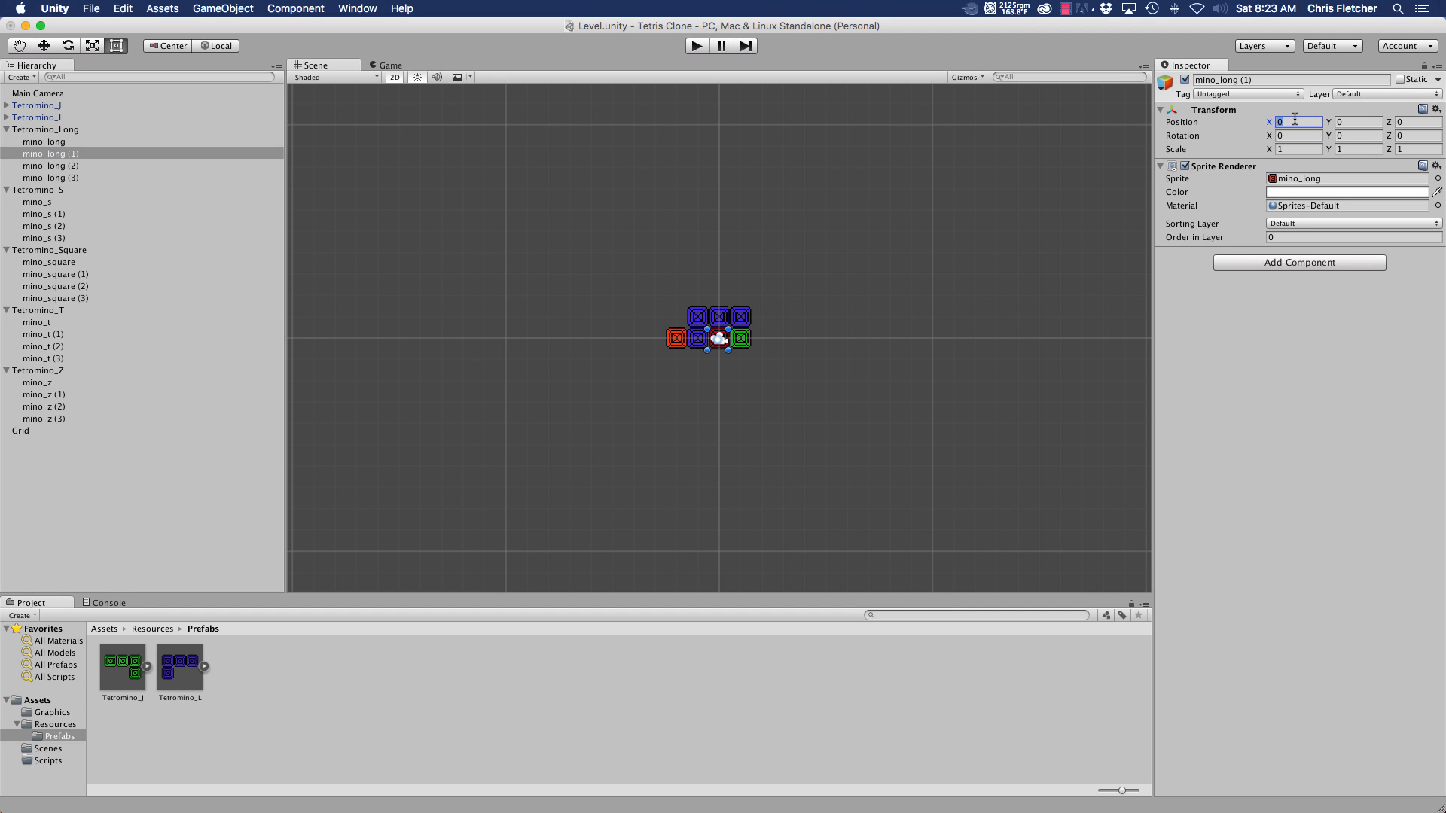
pyautogui.write('-1')
pyautogui.press('Tab')
# - Keep mino_long (2) at X 0 and set the X position of mino_long (3) to 1
pyautogui.click(63, 166)
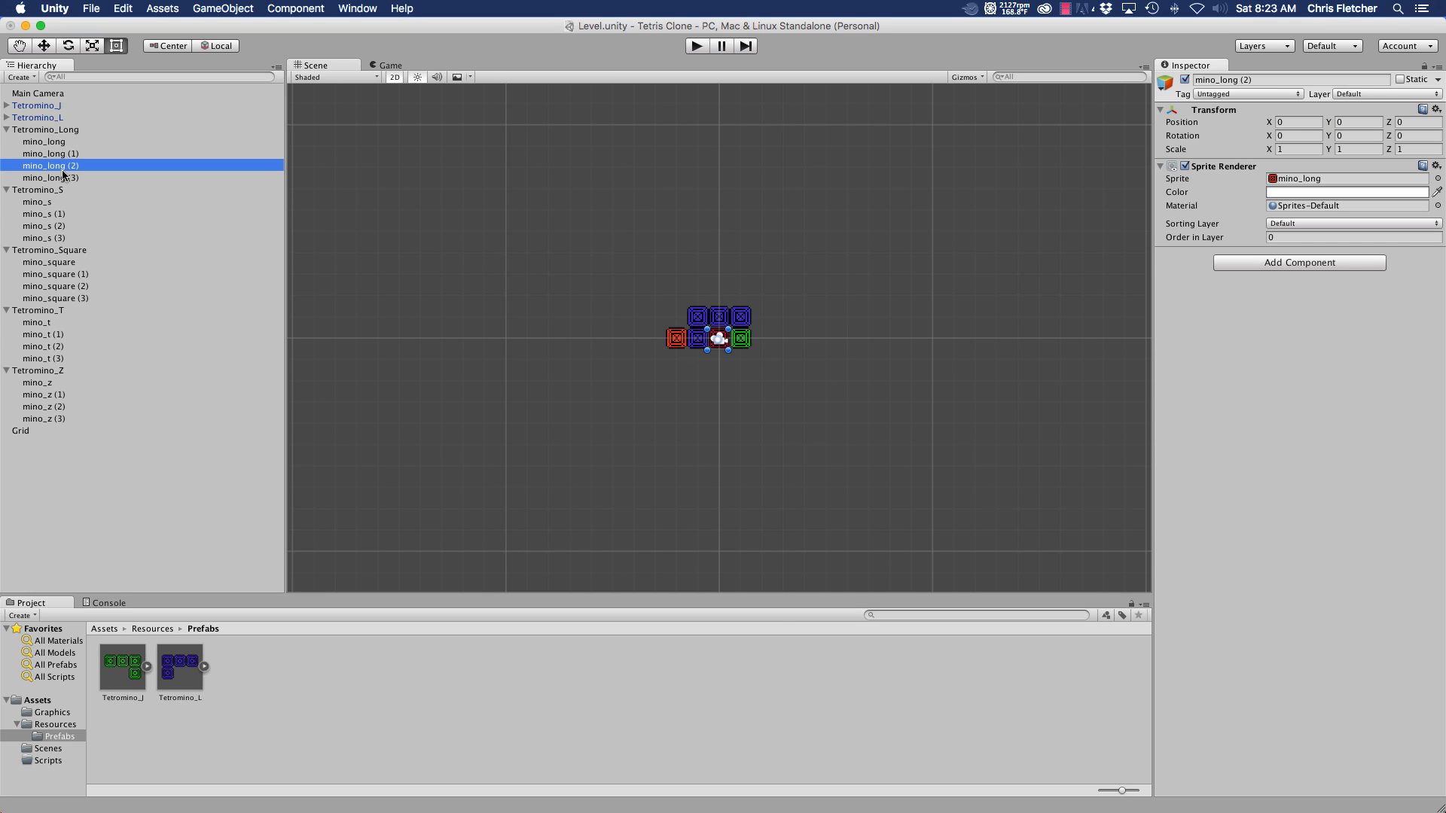
pyautogui.click(1279, 123)
pyautogui.press('Tab')
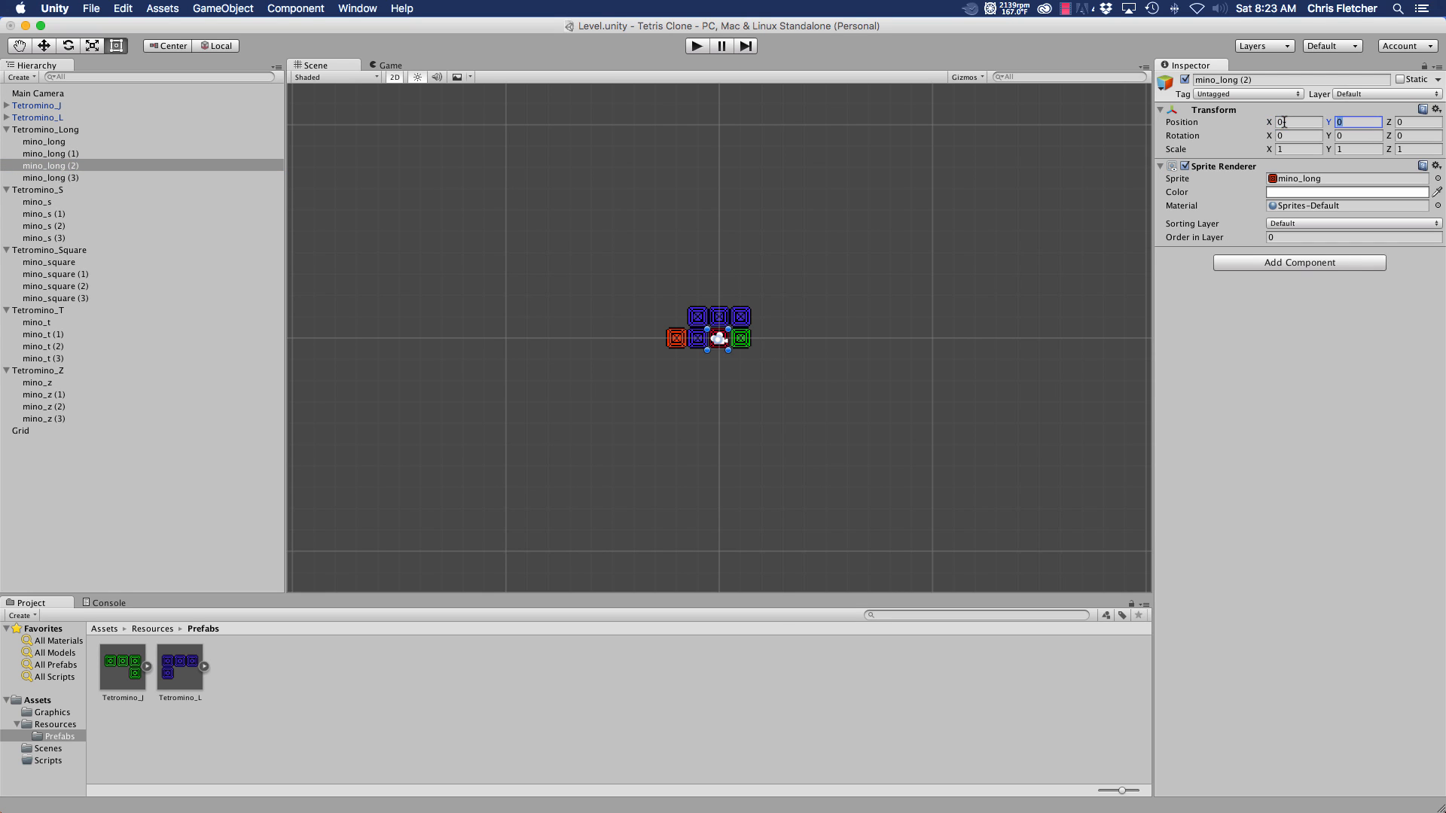
pyautogui.click(86, 177)
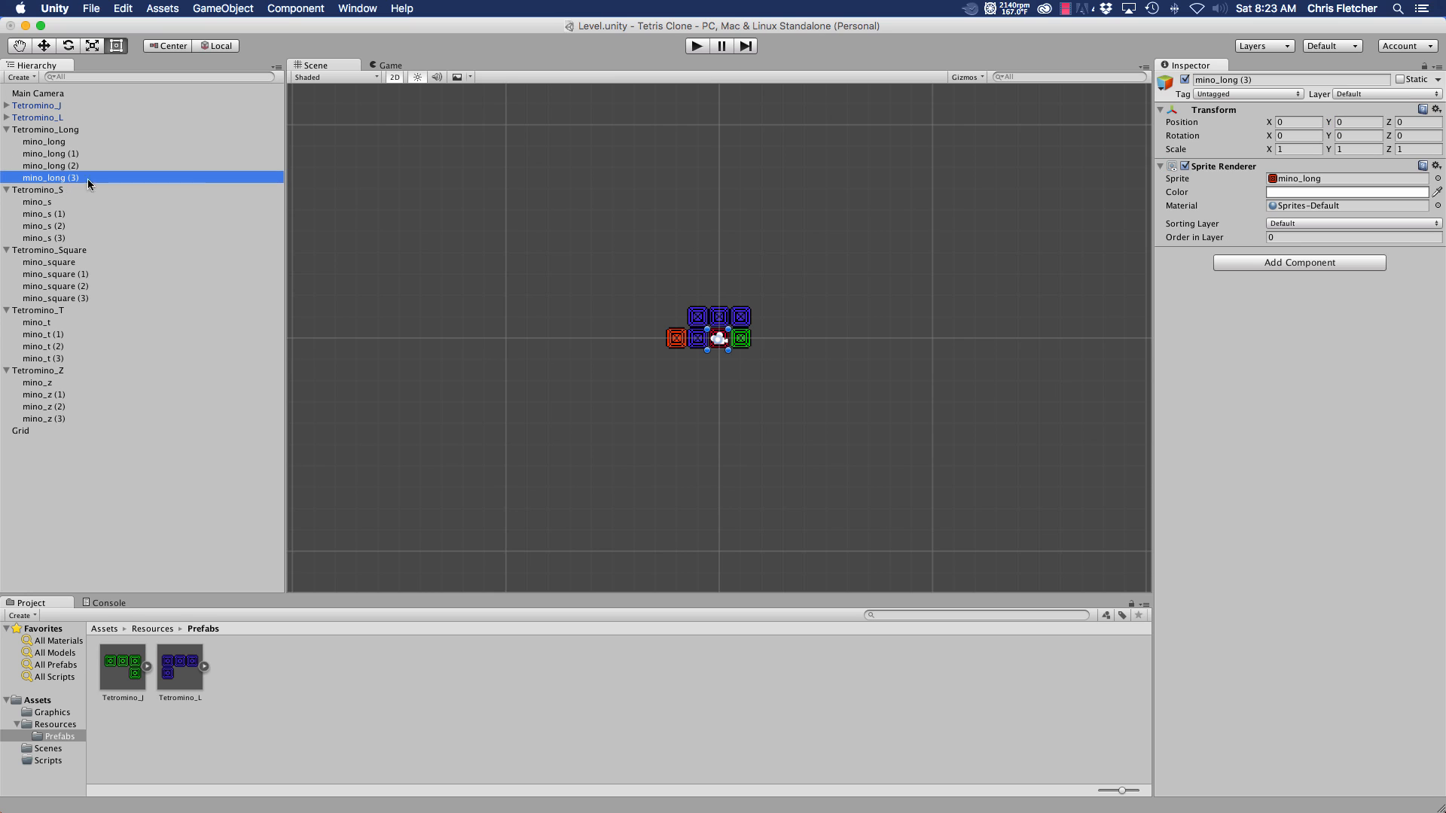
pyautogui.click(1311, 122)
pyautogui.write('1')
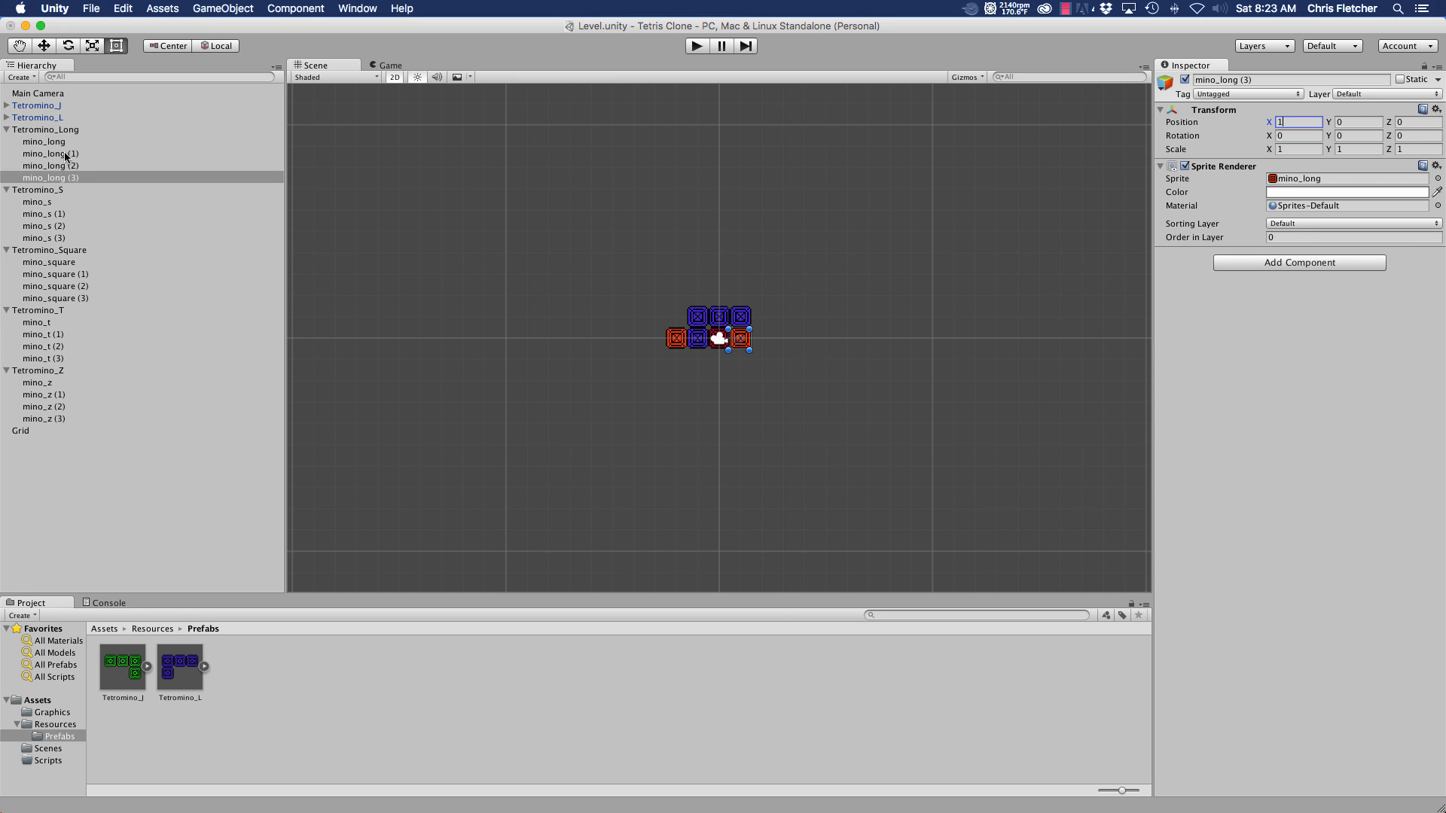
# - Save Tetromino_Long as a prefab in the Resources/Prefabs folder and collapse its children in the hierarchy
pyautogui.click(47, 130)
pyautogui.moveTo(48, 129); pyautogui.dragTo(60, 740)
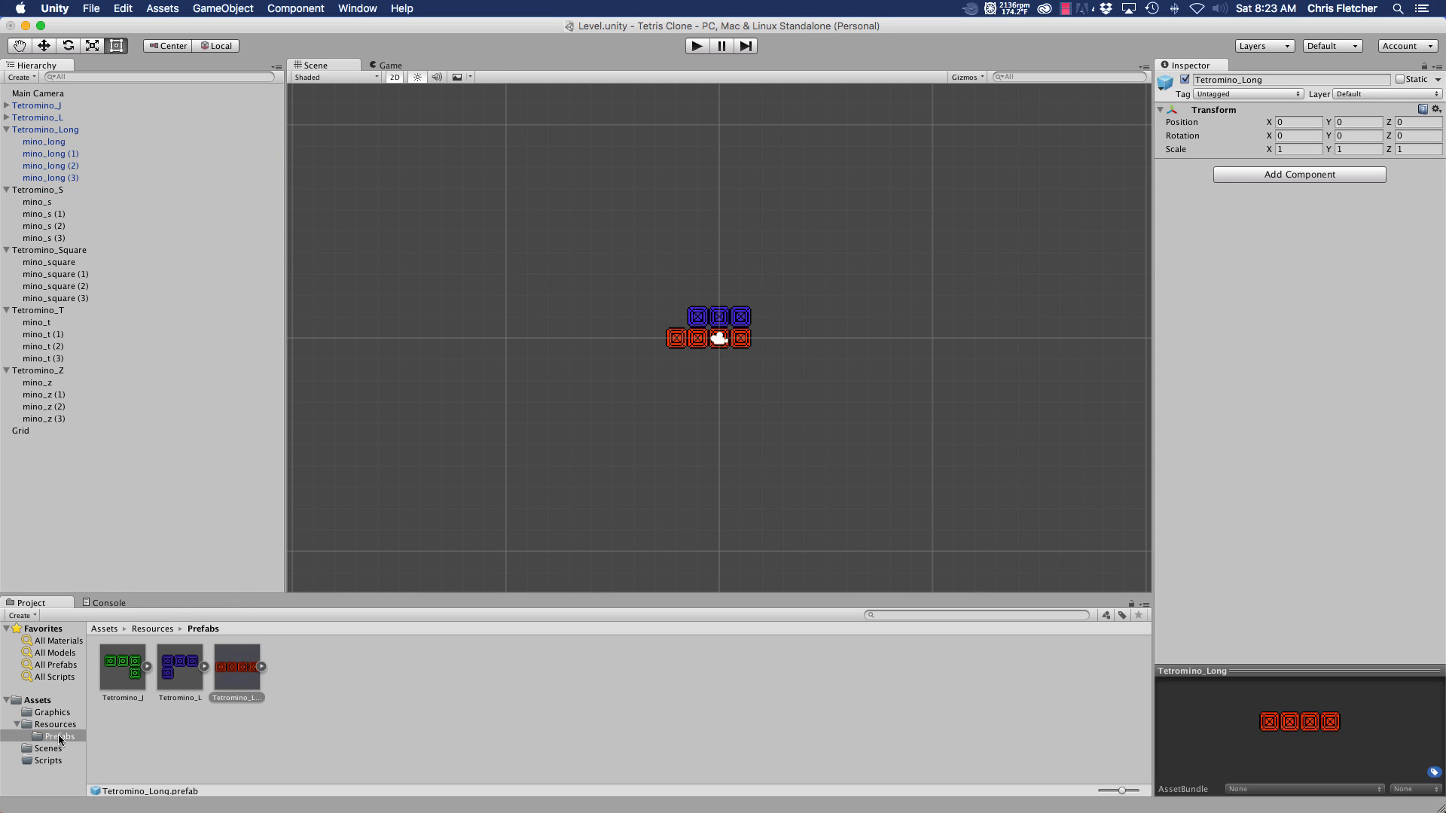
pyautogui.click(6, 130)
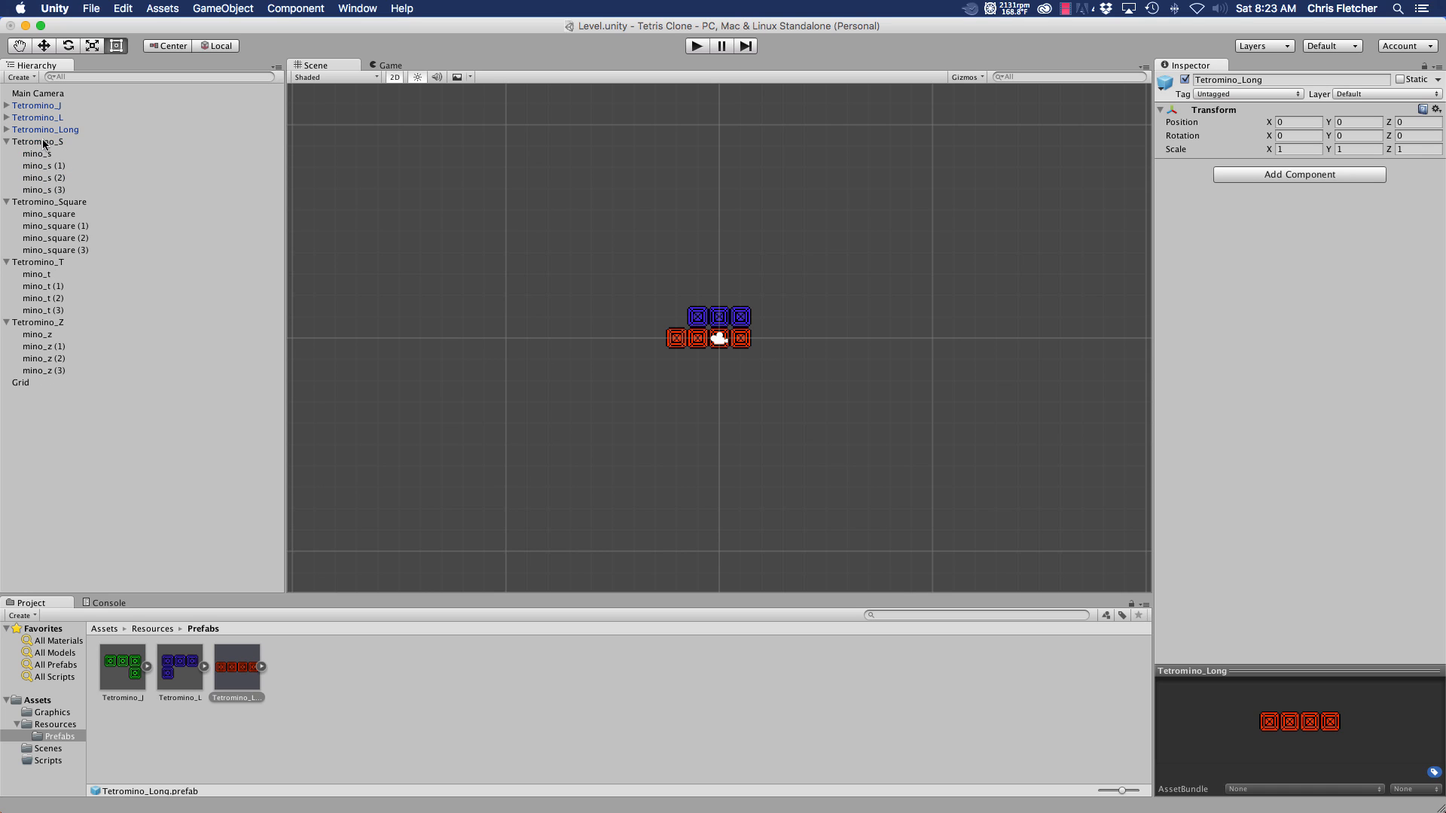
# - Position the first mino_s block in Tetromino_S at X -1, Y 0
pyautogui.click(44, 142)
pyautogui.click(40, 153)
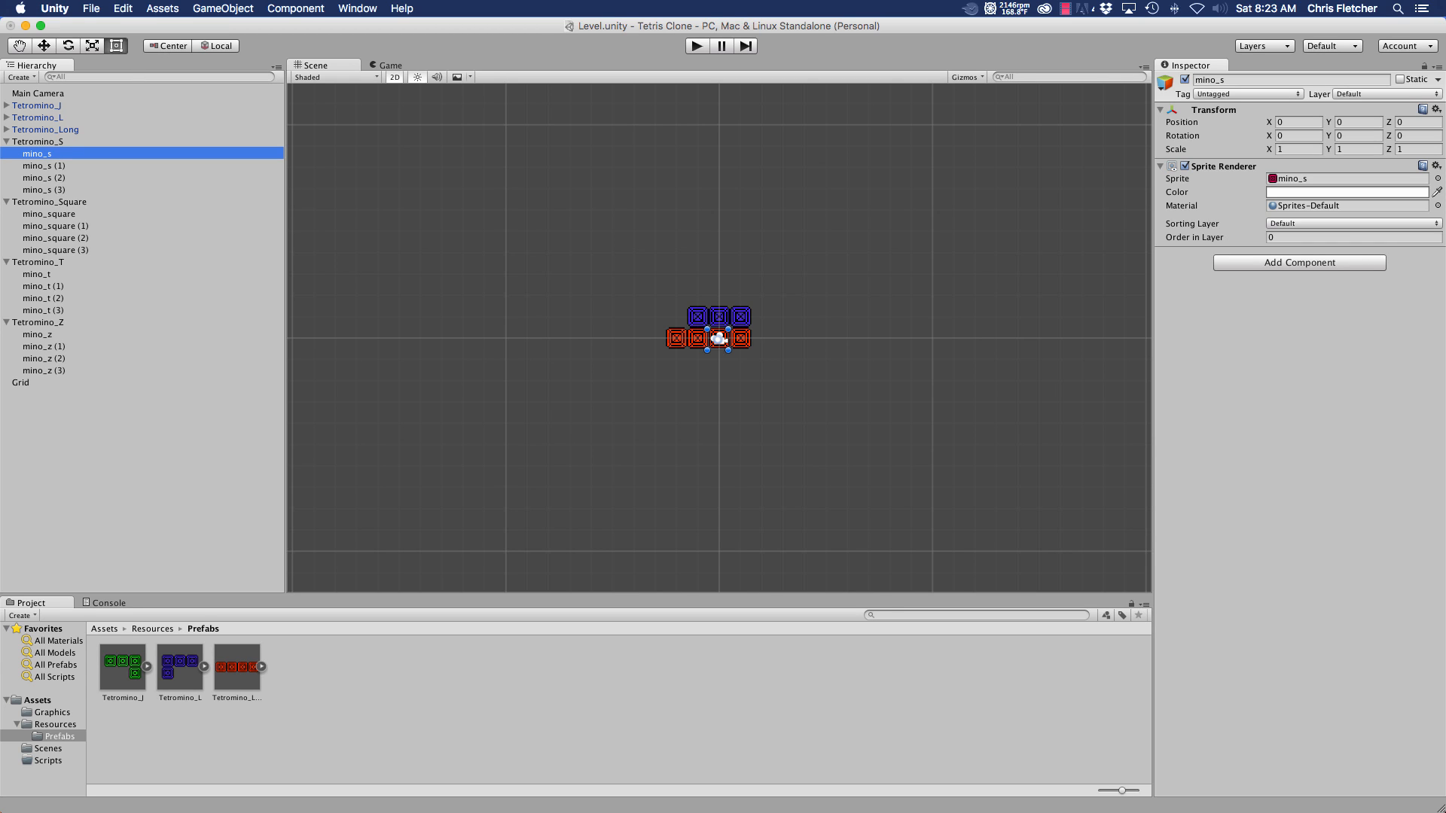
pyautogui.click(1305, 125)
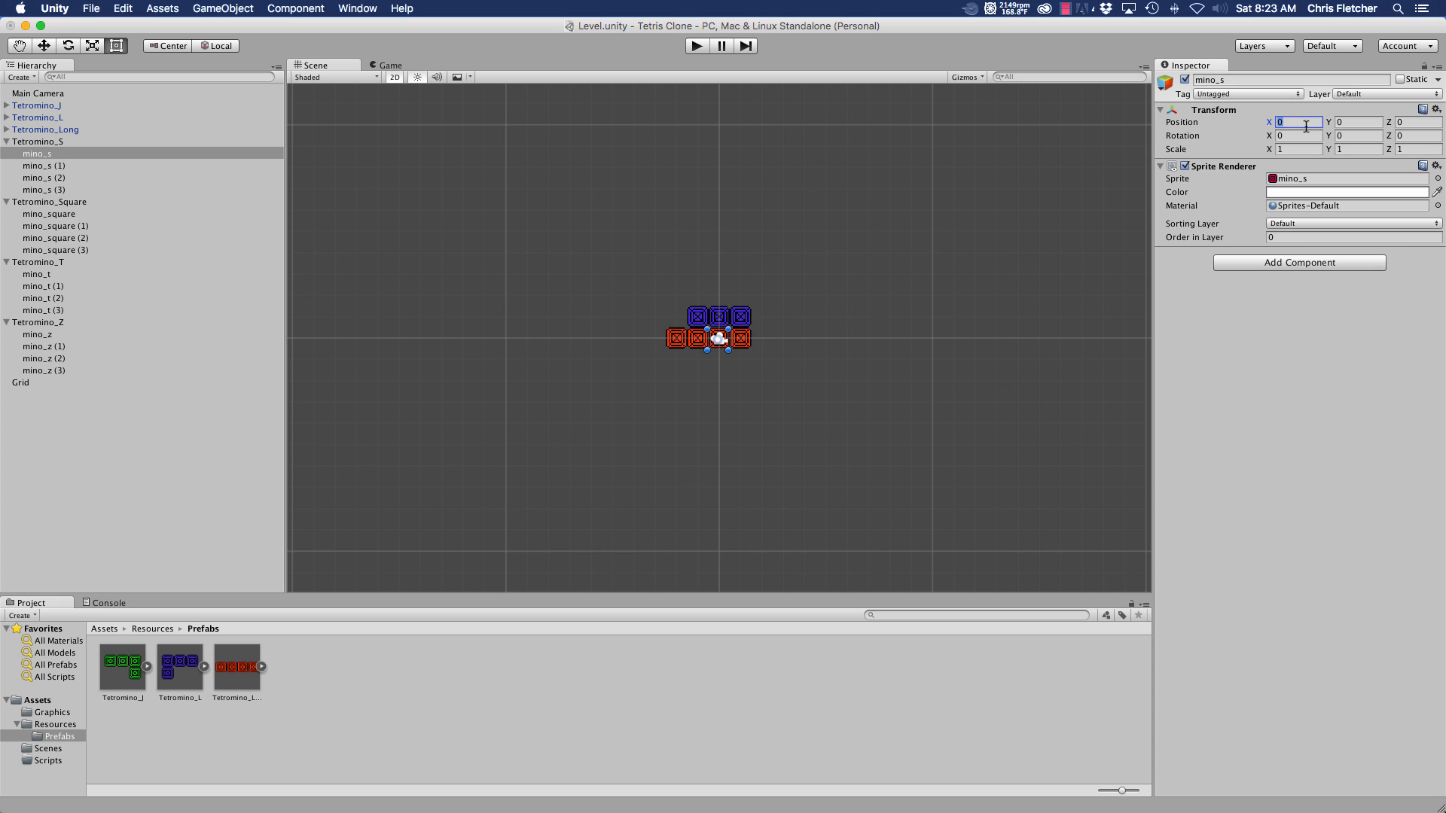
pyautogui.write('-1')
pyautogui.click(1348, 123)
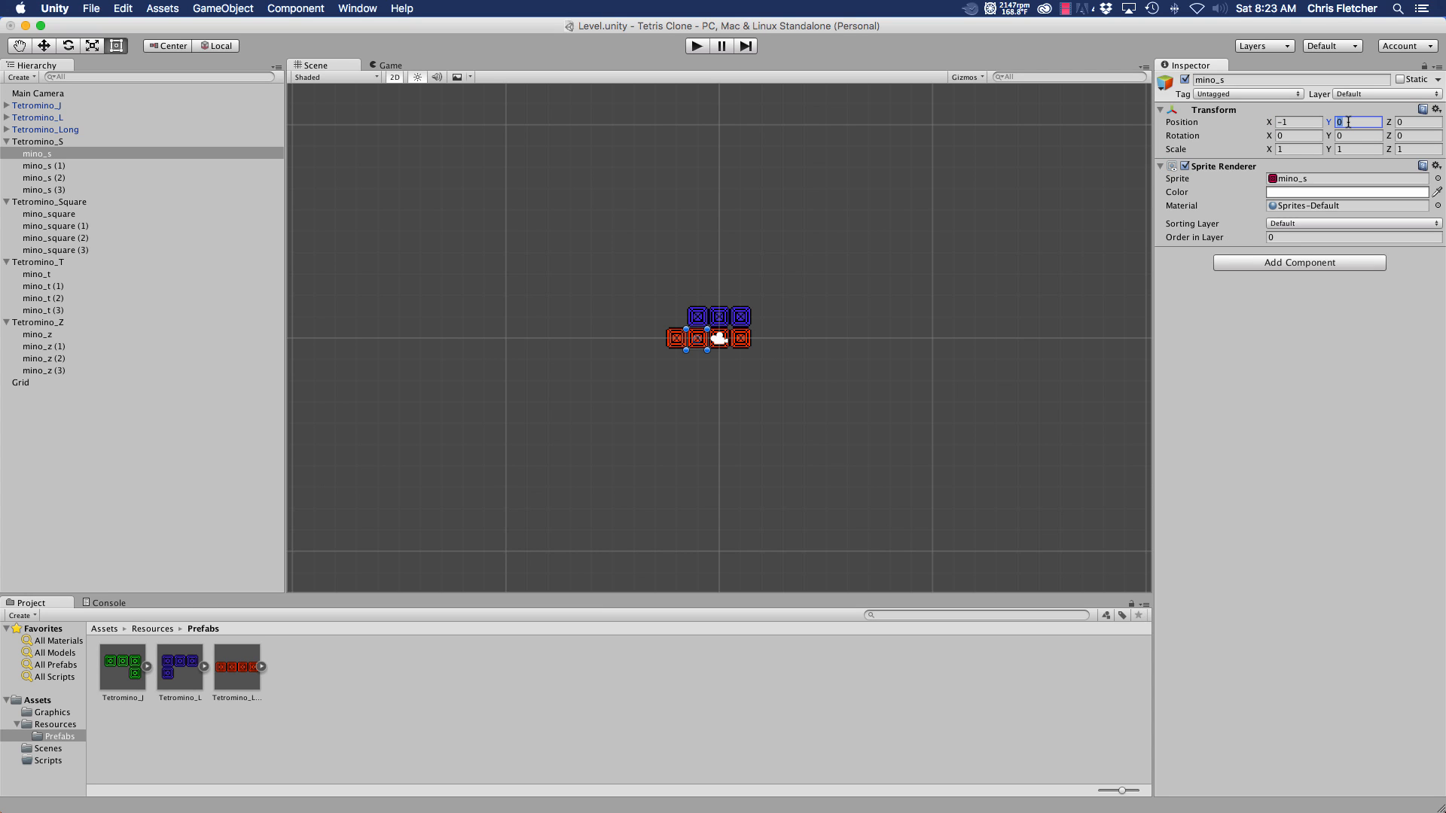
# - In Tetromino_S, position mino_s (1) at X 1, Y 1
pyautogui.click(71, 166)
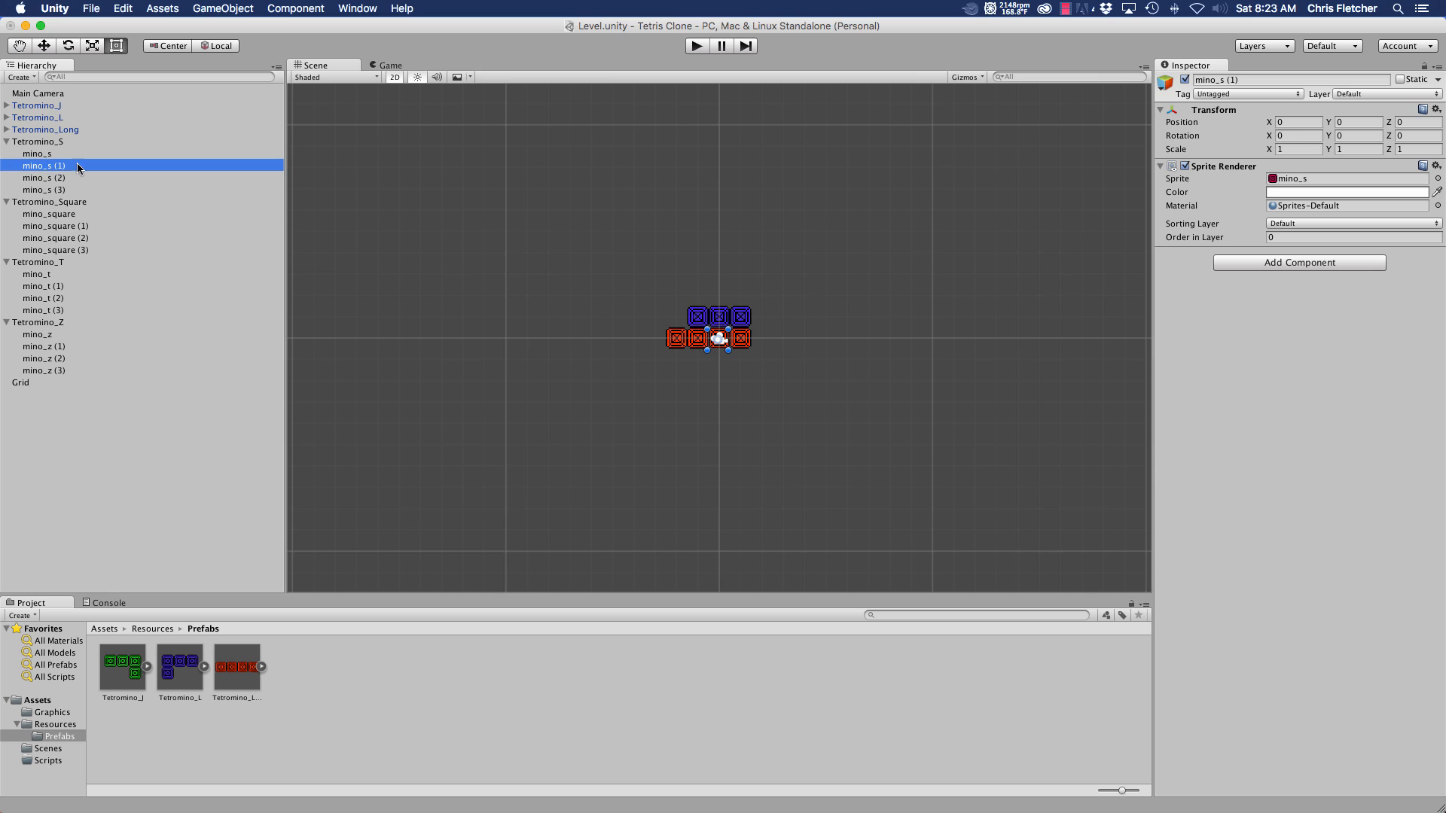
pyautogui.click(1301, 122)
pyautogui.write('1')
pyautogui.click(1356, 122)
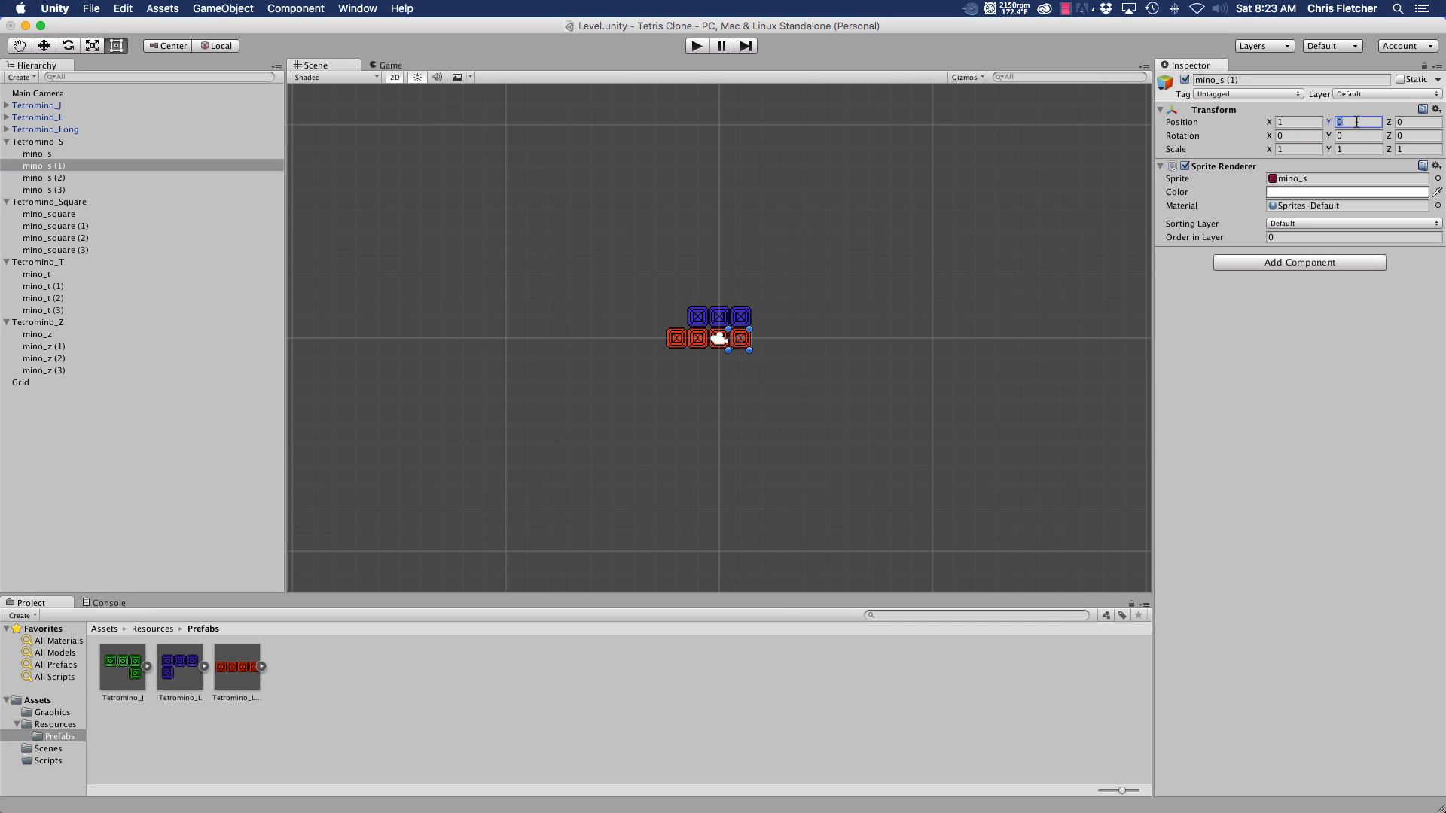
pyautogui.write('1')
# - Set the Y position of mino_s (2) to 1, leave mino_s (3) at the origin, and collapse Tetromino_S in the hierarchy
pyautogui.click(60, 178)
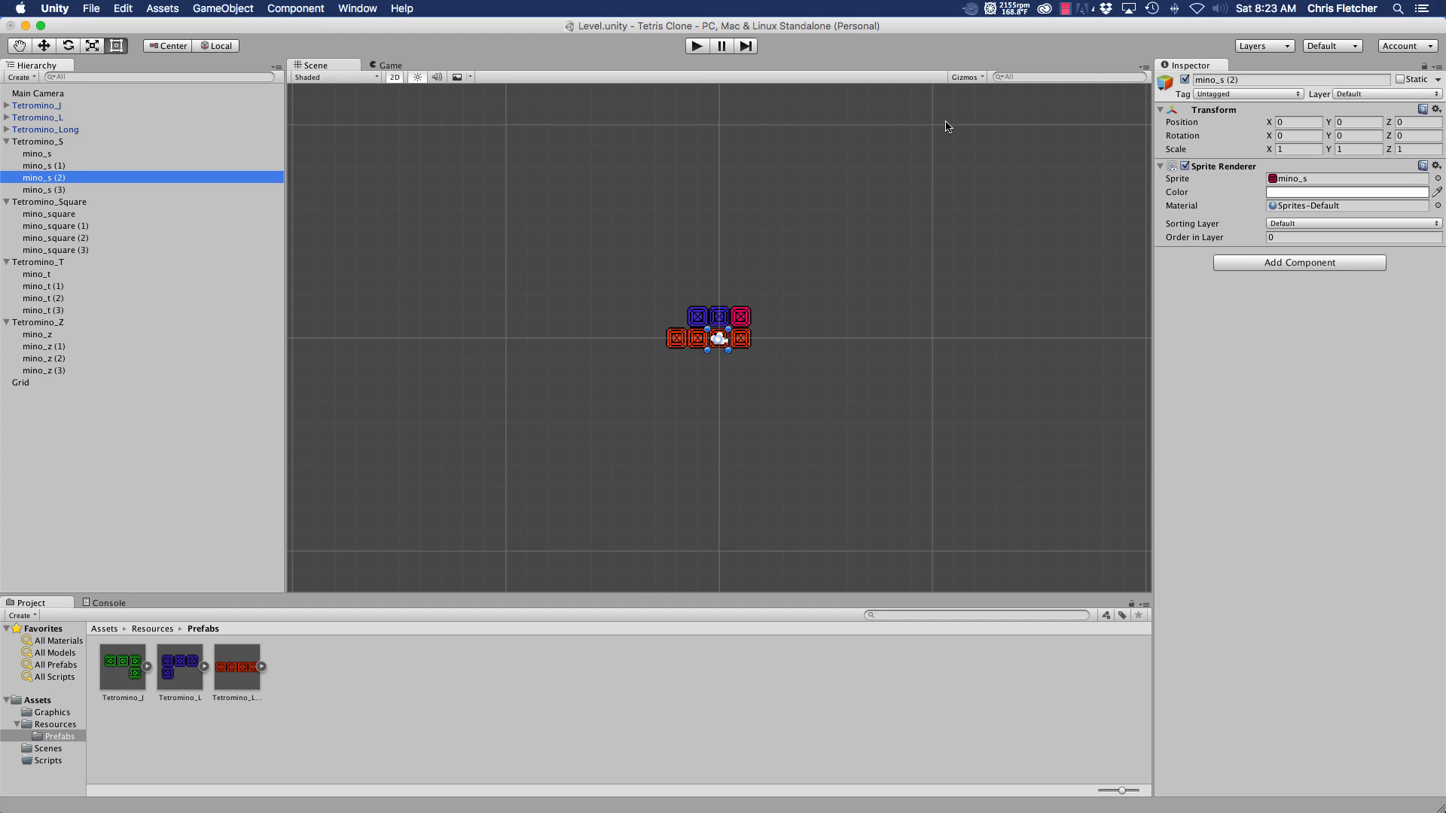
pyautogui.click(1348, 122)
pyautogui.write('1')
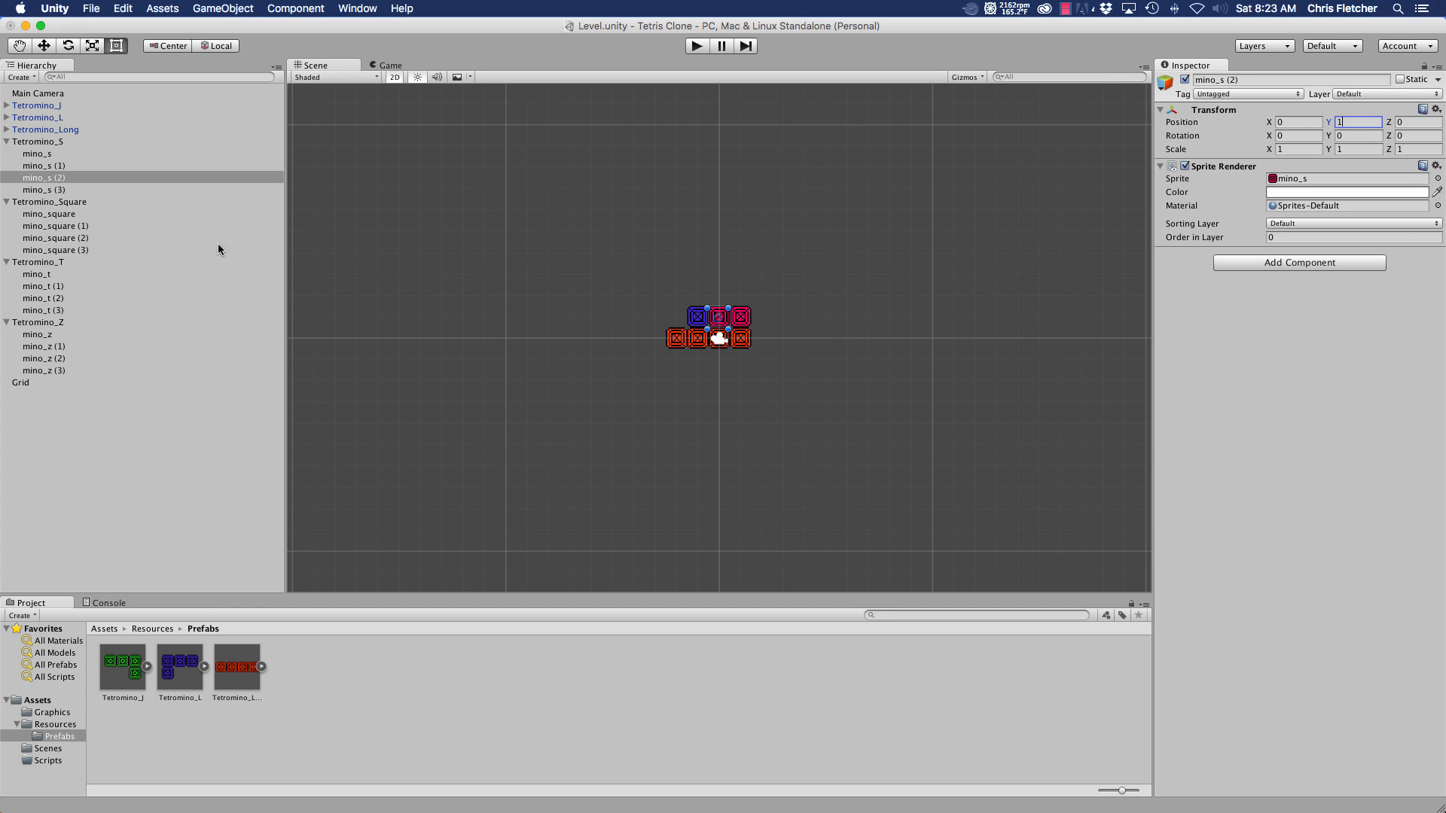
pyautogui.click(60, 192)
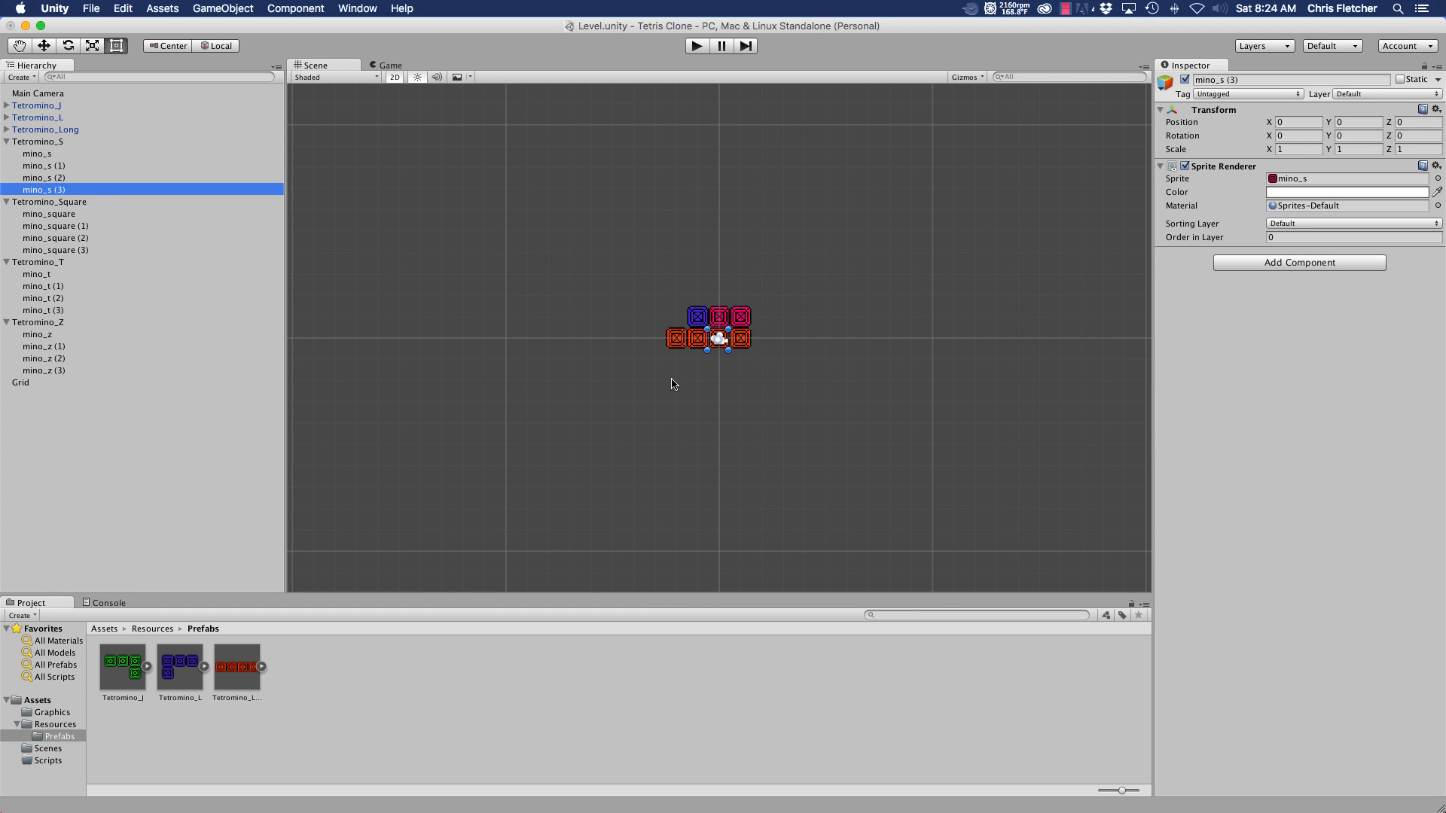
pyautogui.click(6, 141)
pyautogui.click(39, 141)
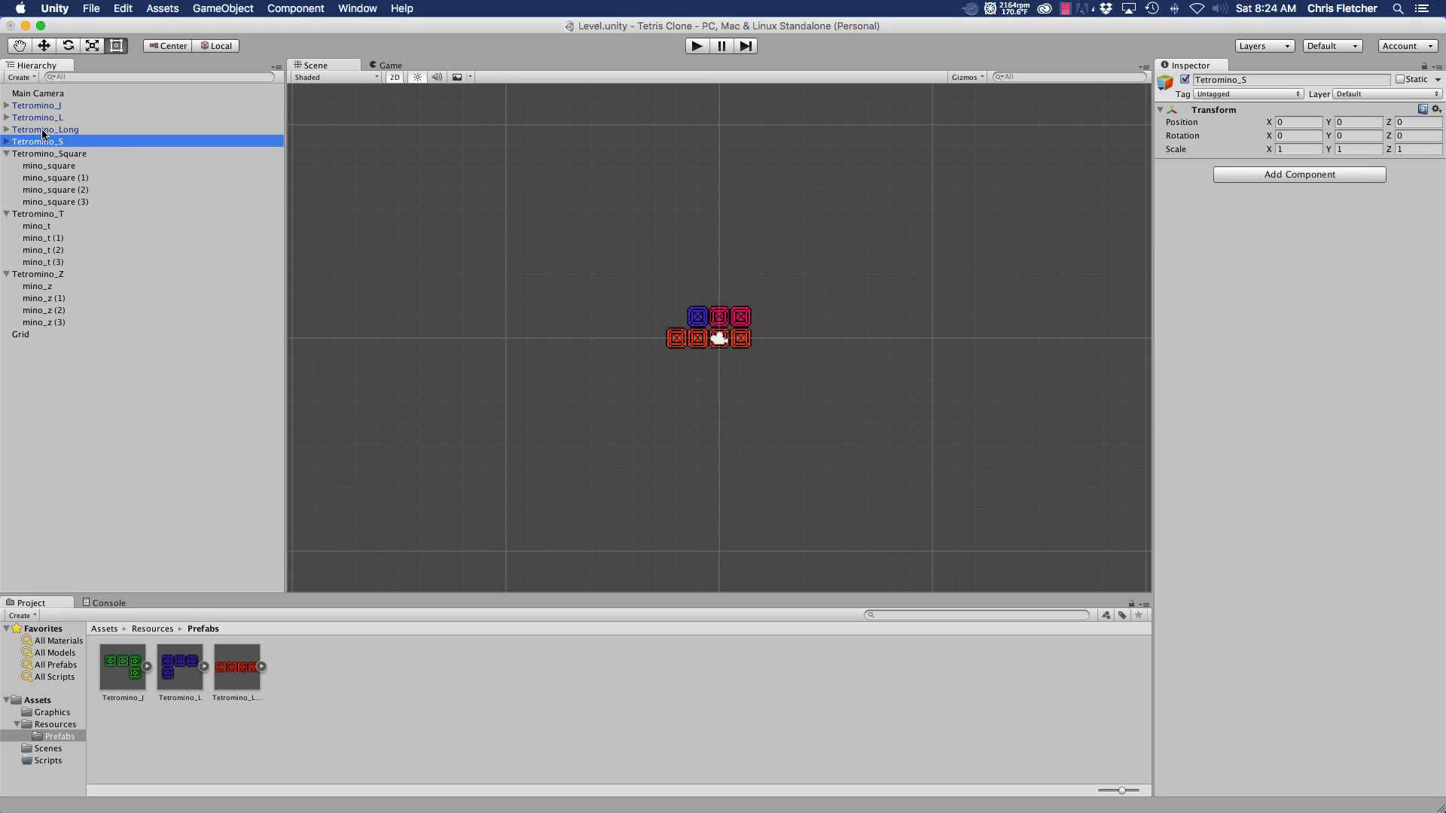
# - Move Tetromino_Long, Tetromino_L and Tetromino_J horizontally away from the center, to about X -11.2, 9.3 and 6.9 respectively
pyautogui.click(31, 130)
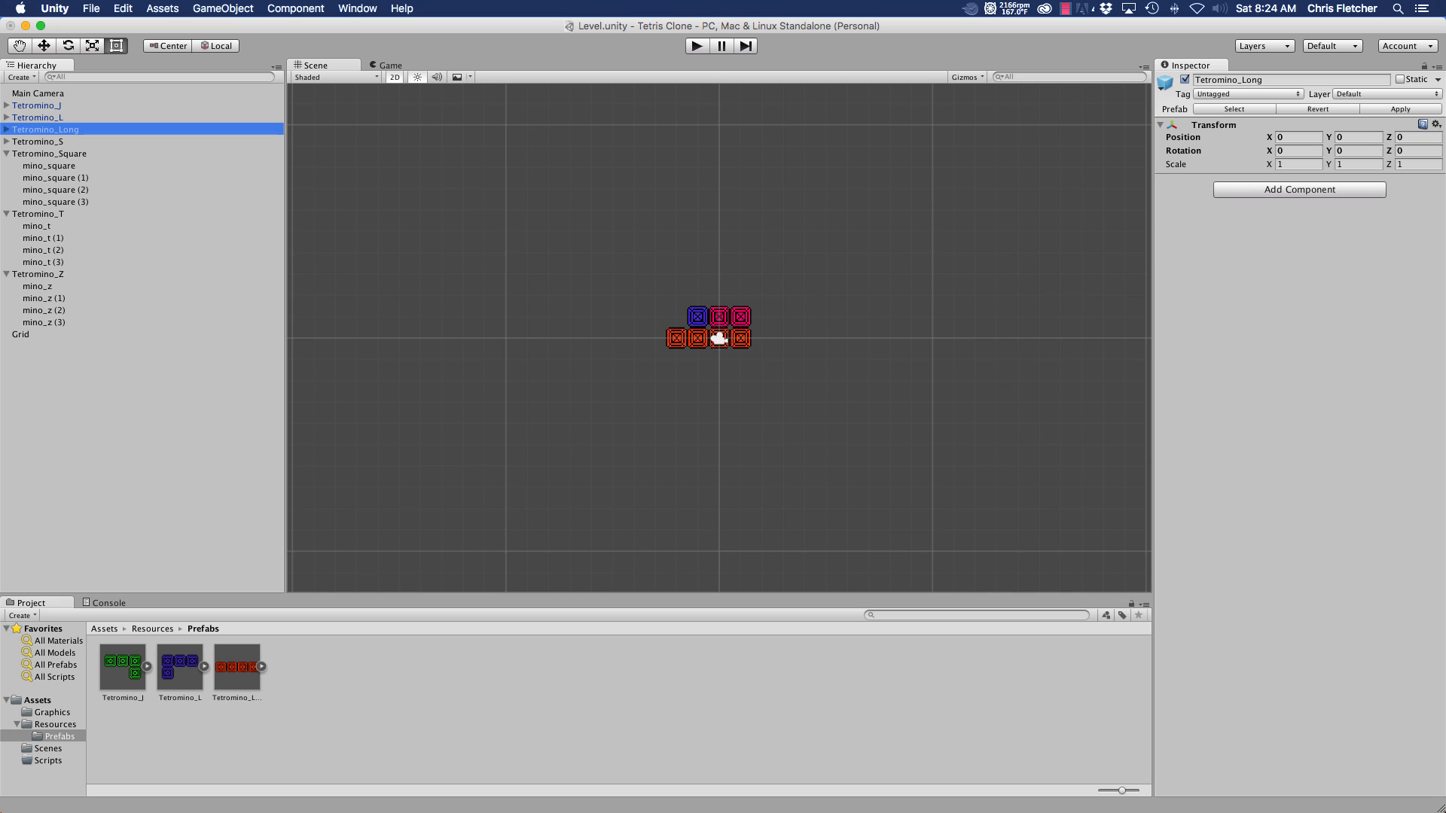
pyautogui.press('w')
pyautogui.moveTo(777, 338); pyautogui.dragTo(524, 350)
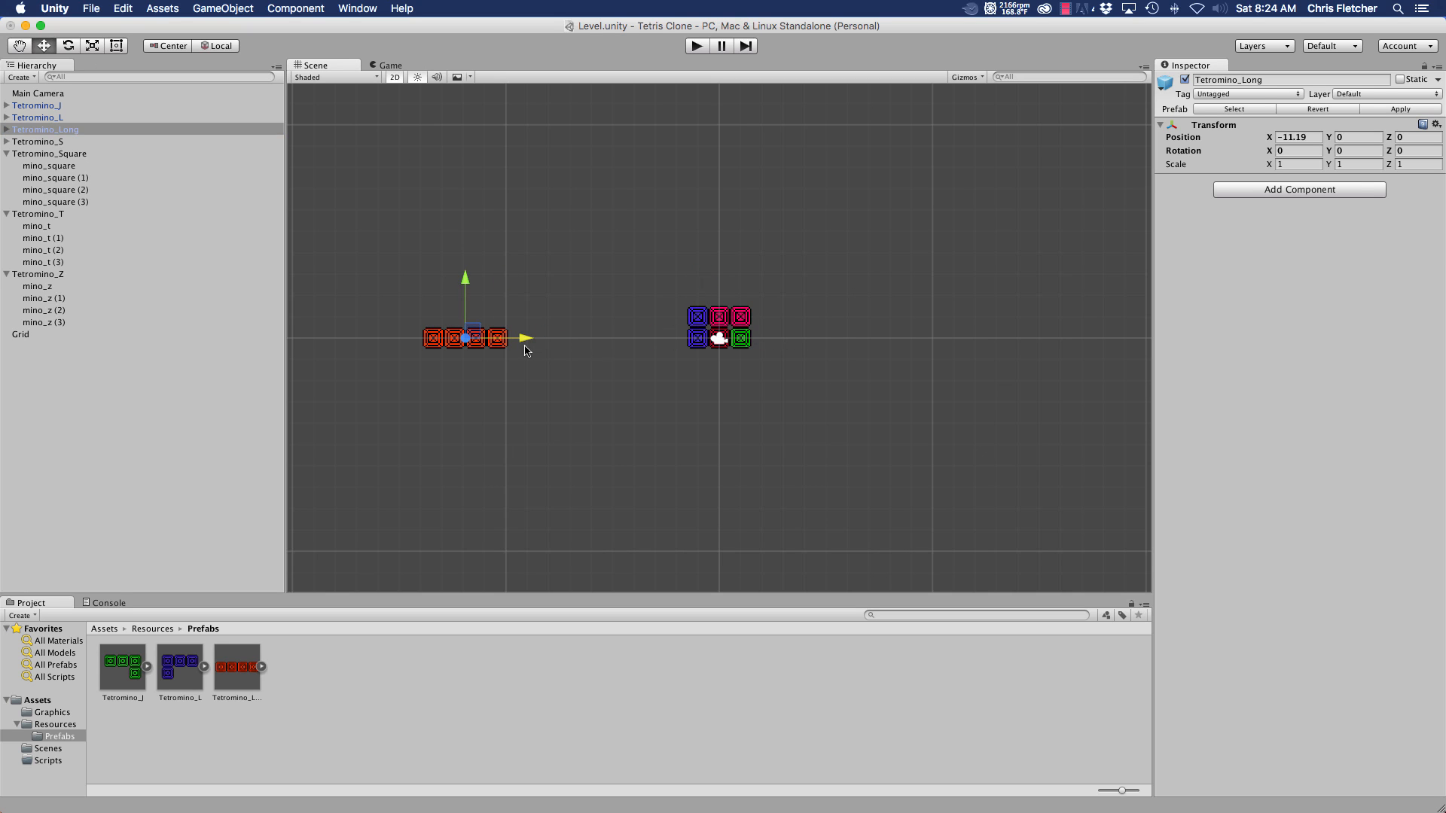
pyautogui.click(45, 117)
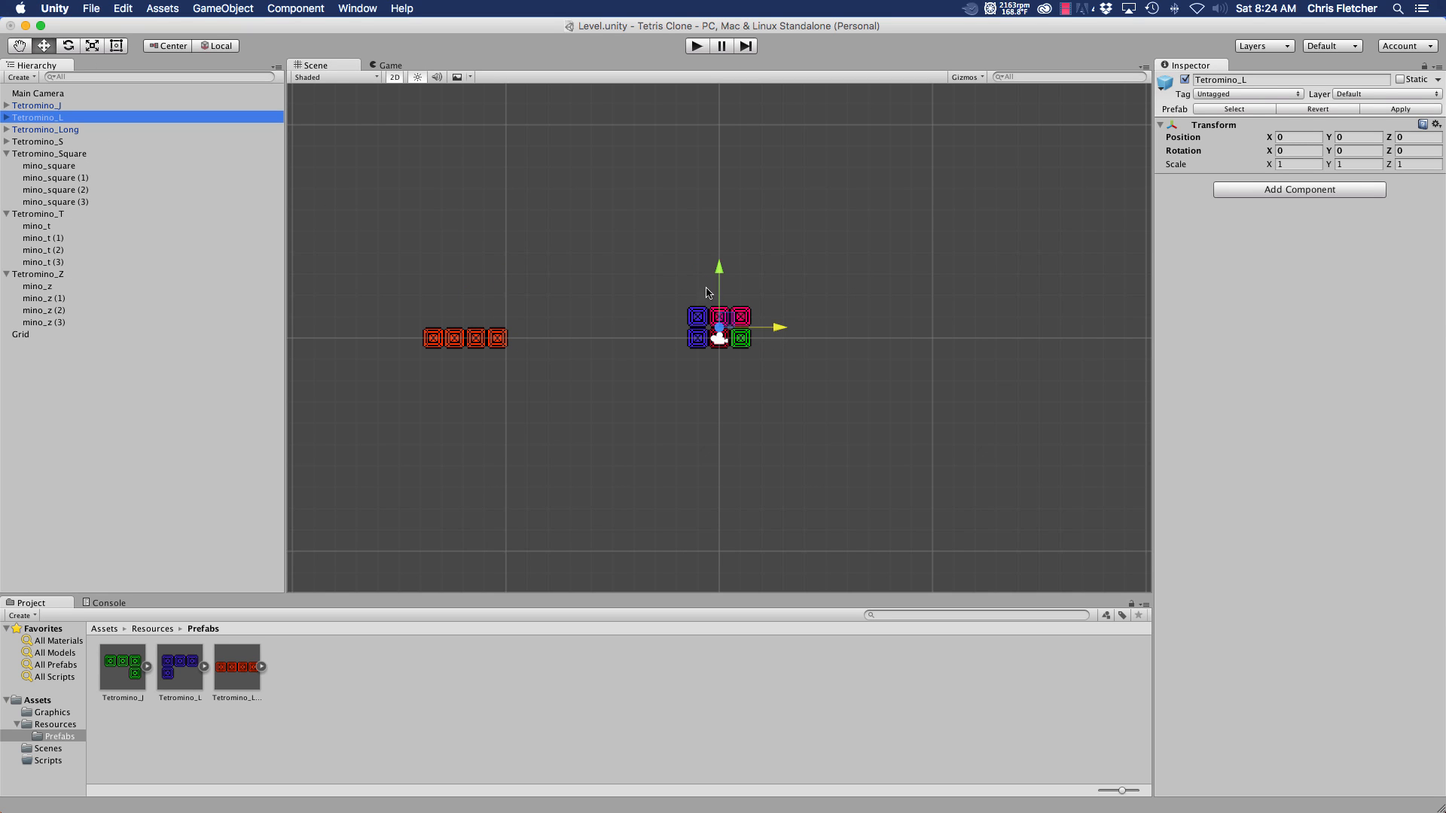
pyautogui.moveTo(780, 329); pyautogui.dragTo(1003, 360)
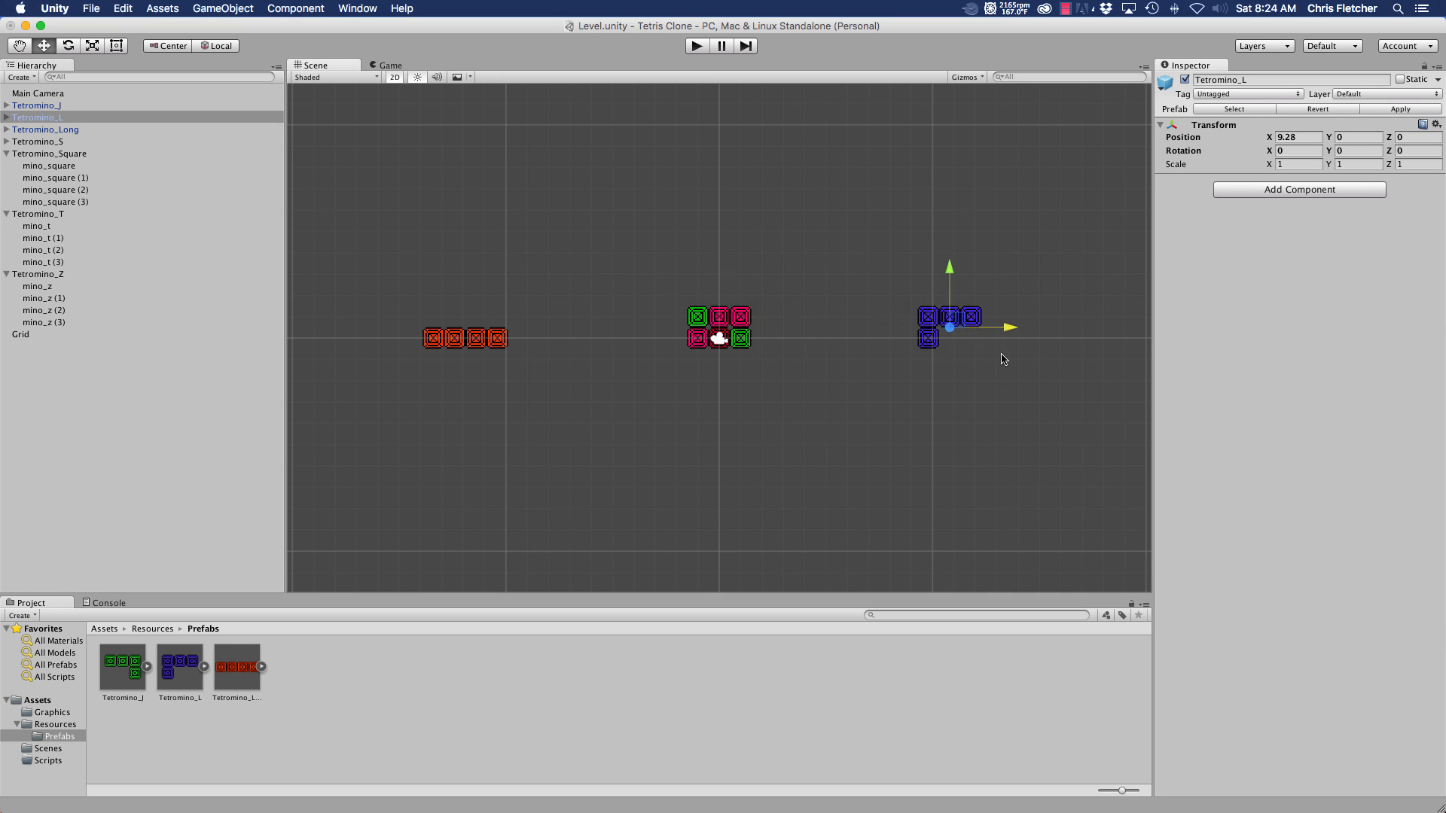
pyautogui.click(53, 106)
pyautogui.moveTo(788, 334); pyautogui.dragTo(936, 334)
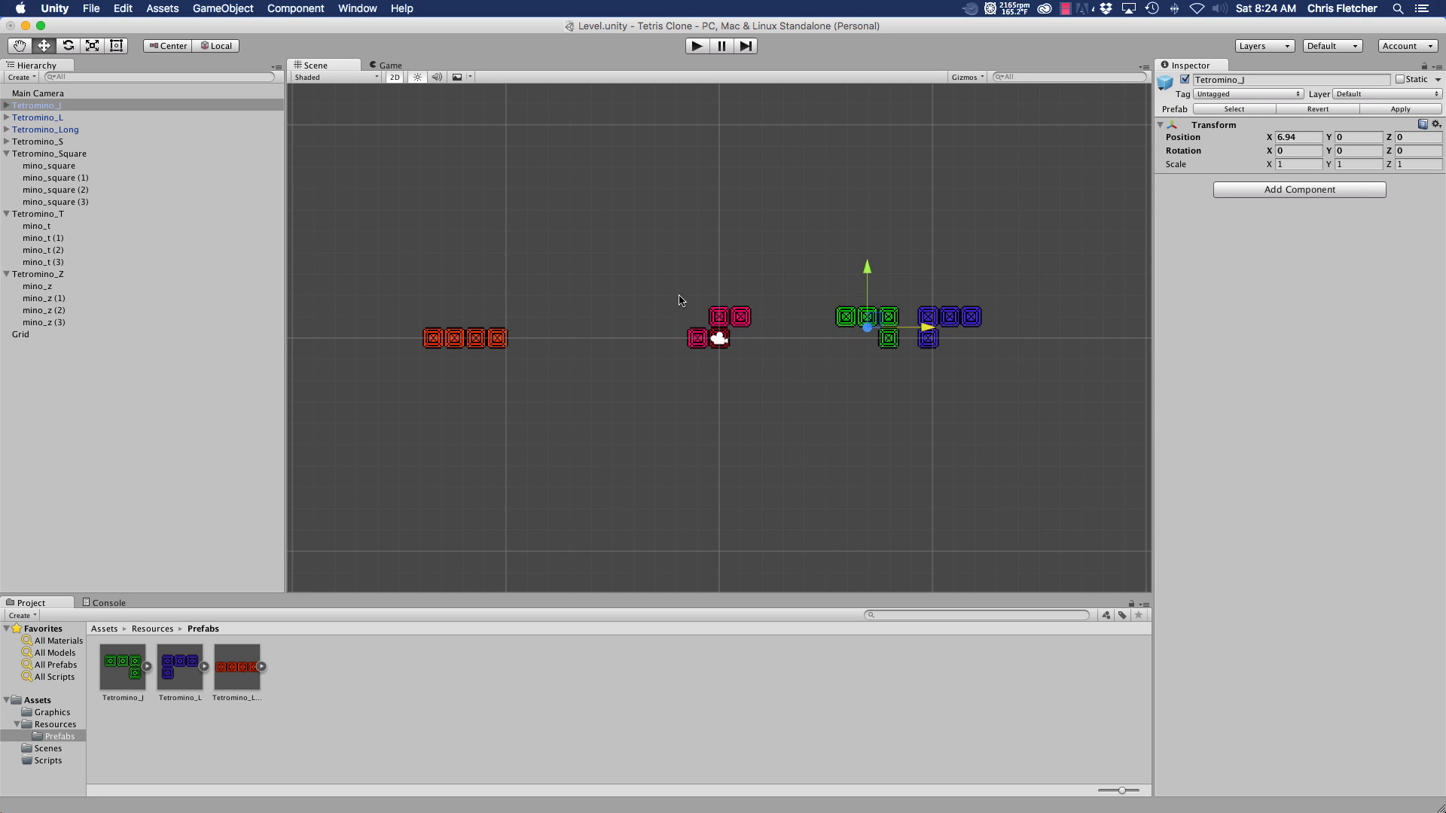
# - Move Tetromino_S to about X -7.15 and save it as a prefab in the Resources/Prefabs folder
pyautogui.click(48, 141)
pyautogui.moveTo(738, 327); pyautogui.dragTo(614, 348)
pyautogui.moveTo(42, 142); pyautogui.dragTo(58, 738)
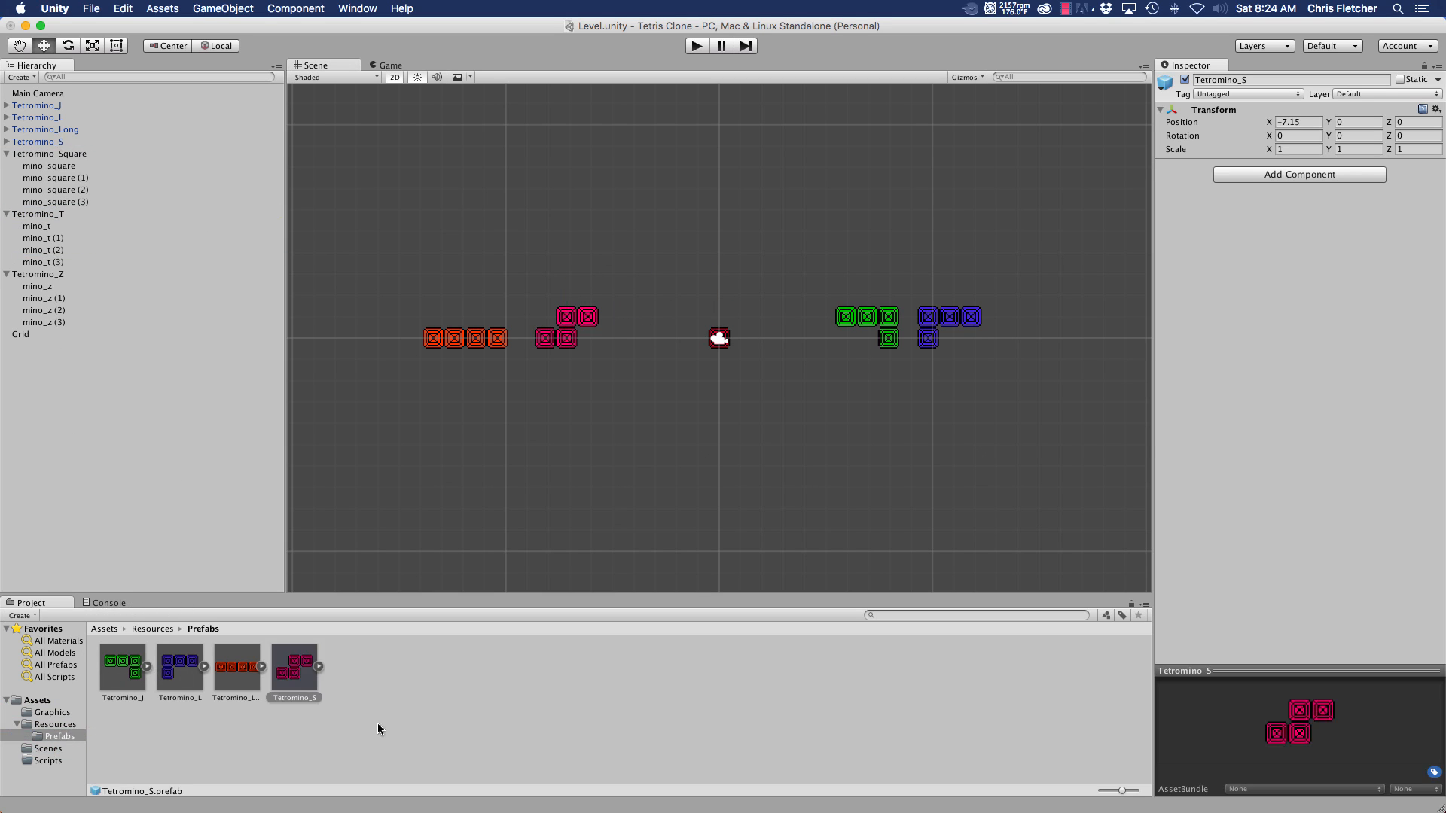
# - In Tetromino_Square, keep mino_square at X 0, Y 0 and set the X position of mino_square (1) to 1
pyautogui.click(44, 155)
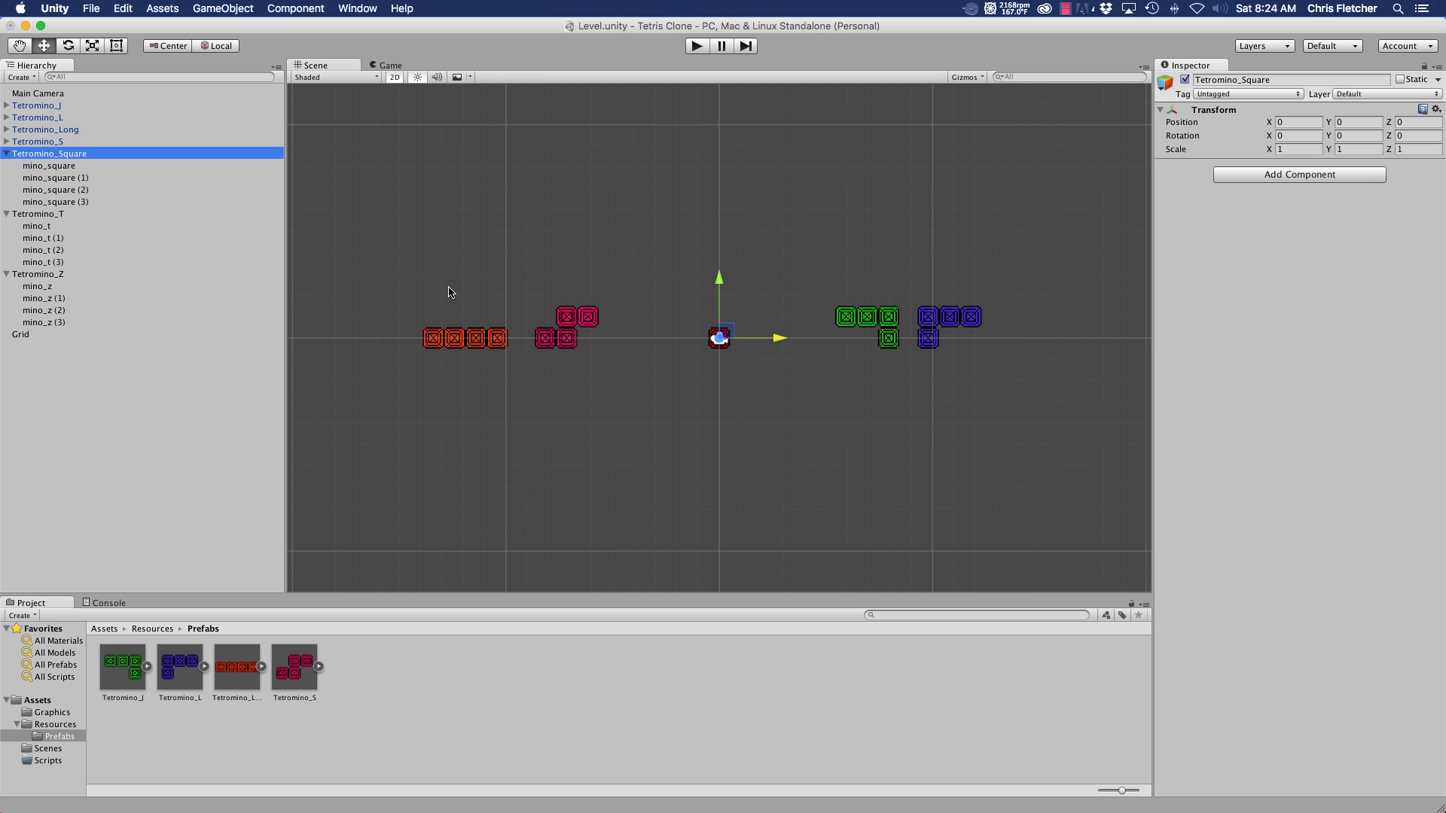
pyautogui.click(57, 166)
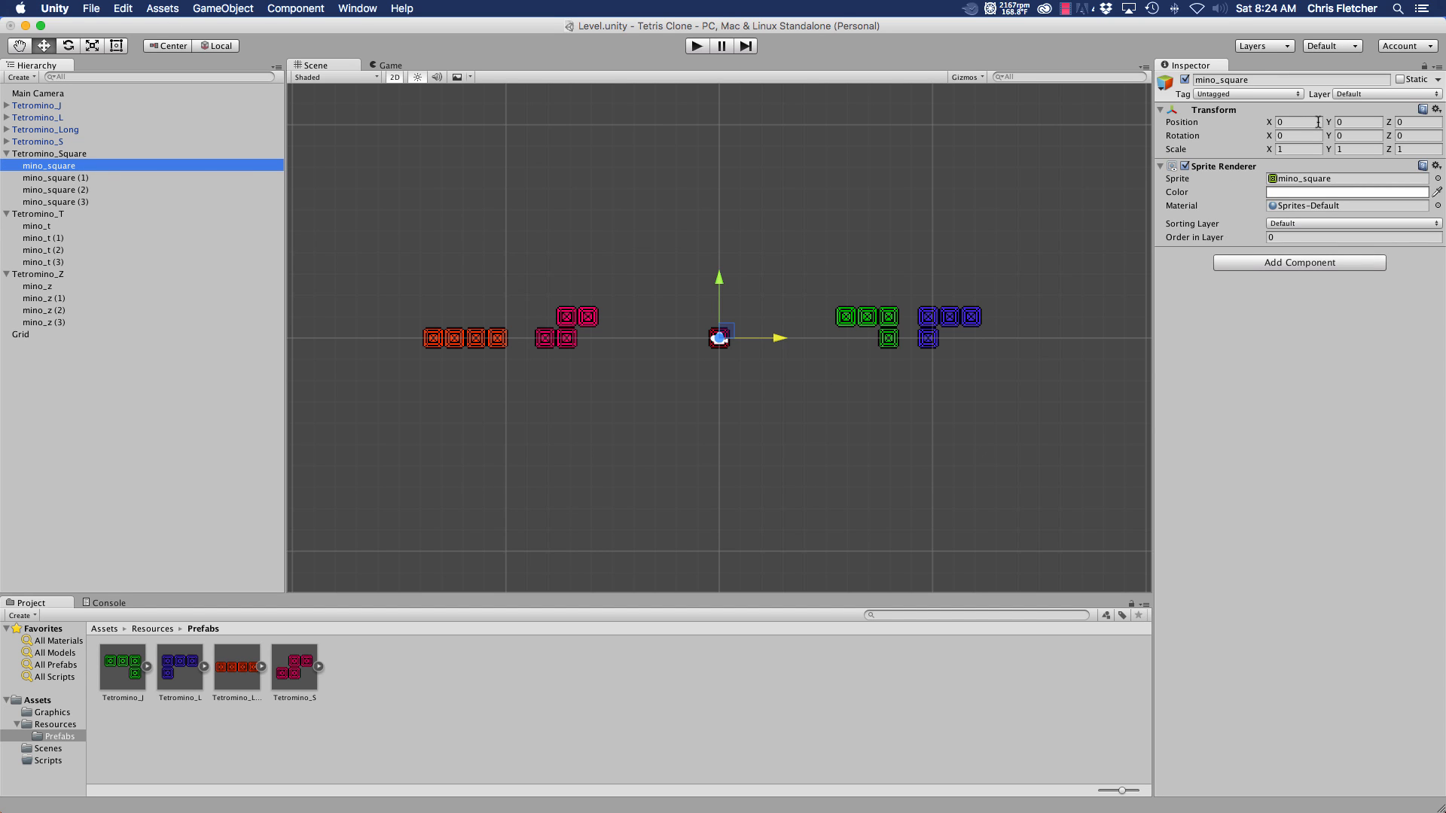
pyautogui.click(54, 179)
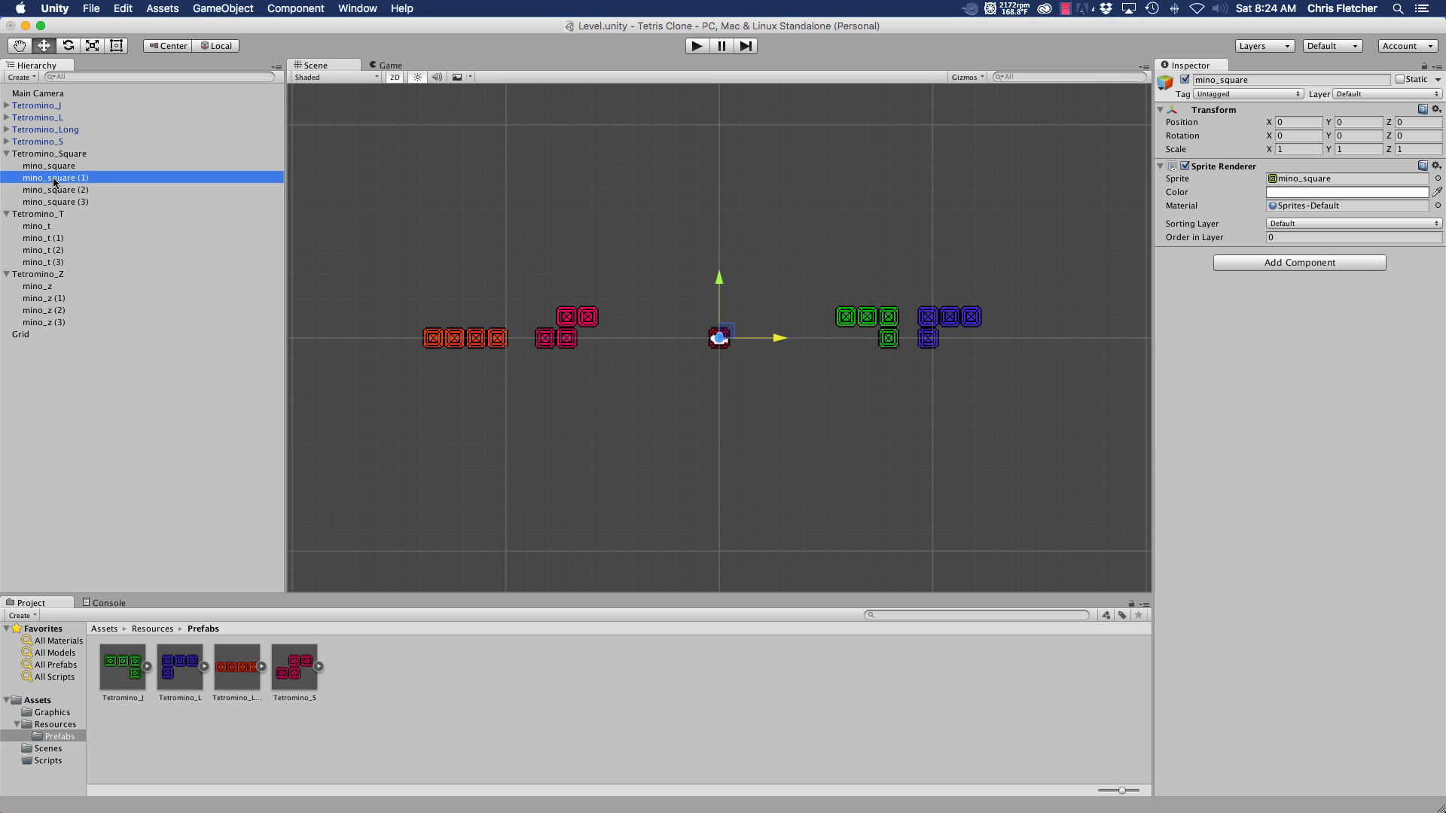
pyautogui.click(1295, 122)
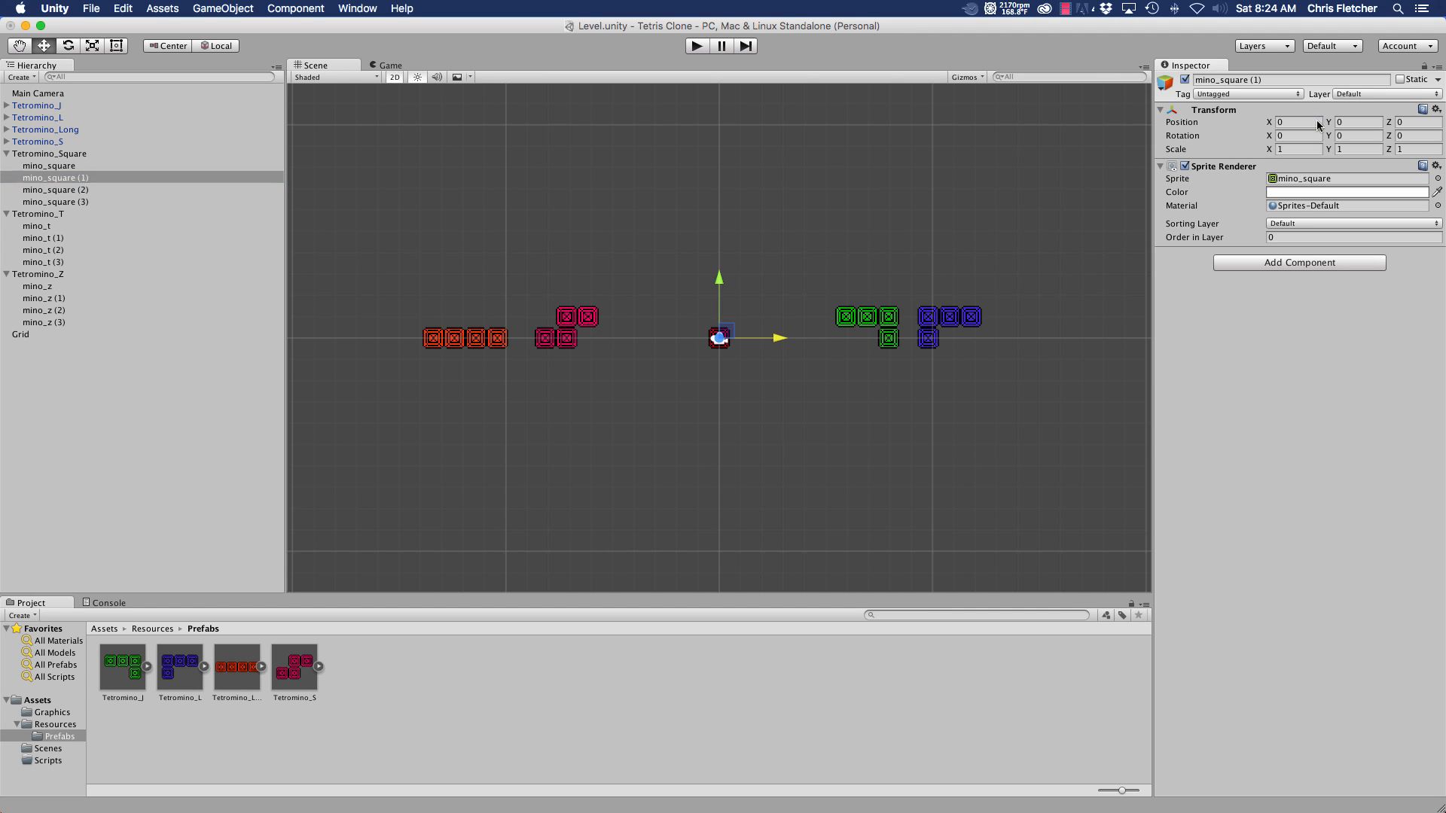
pyautogui.write('10')
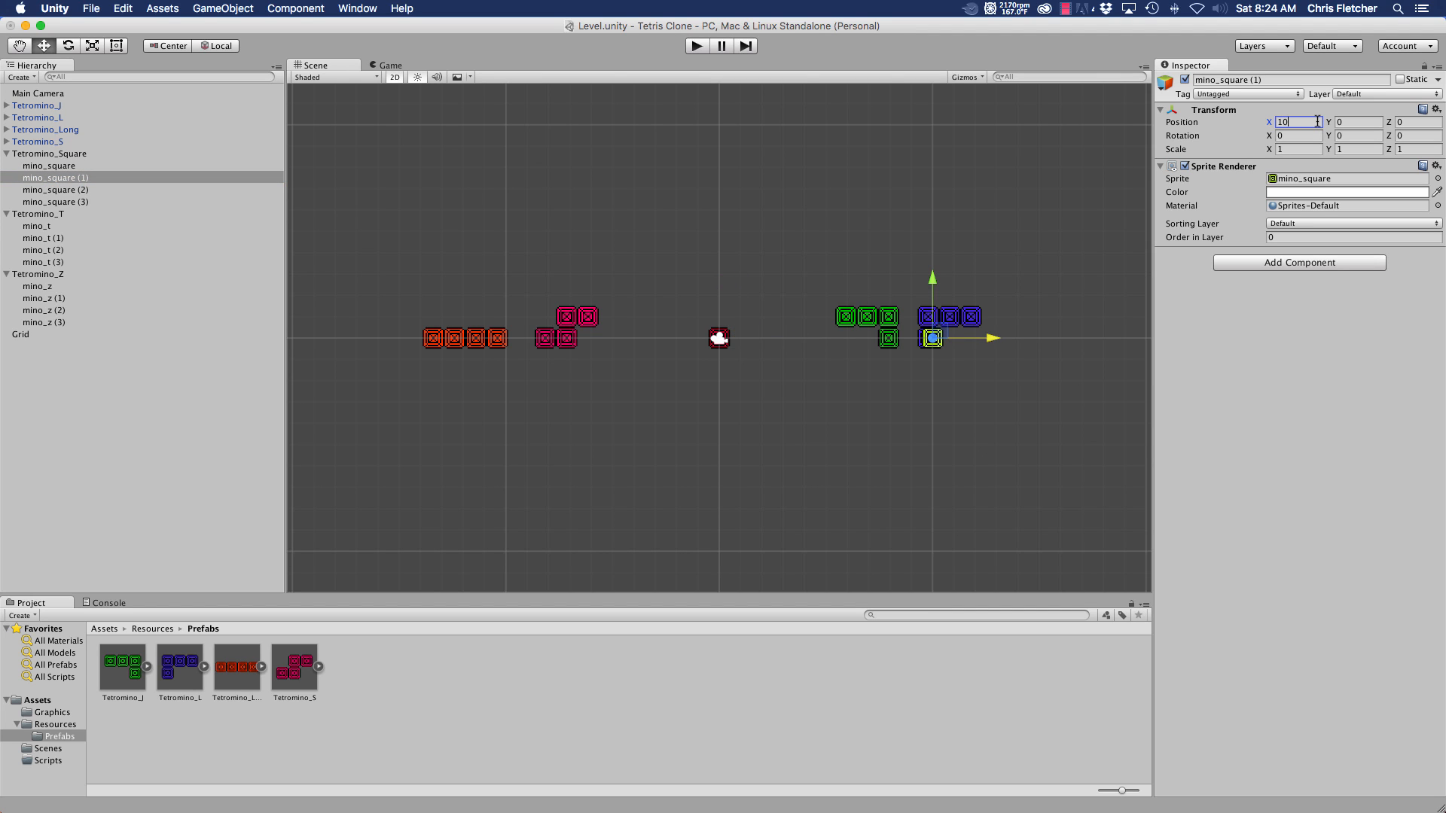
pyautogui.press('BackSpace')
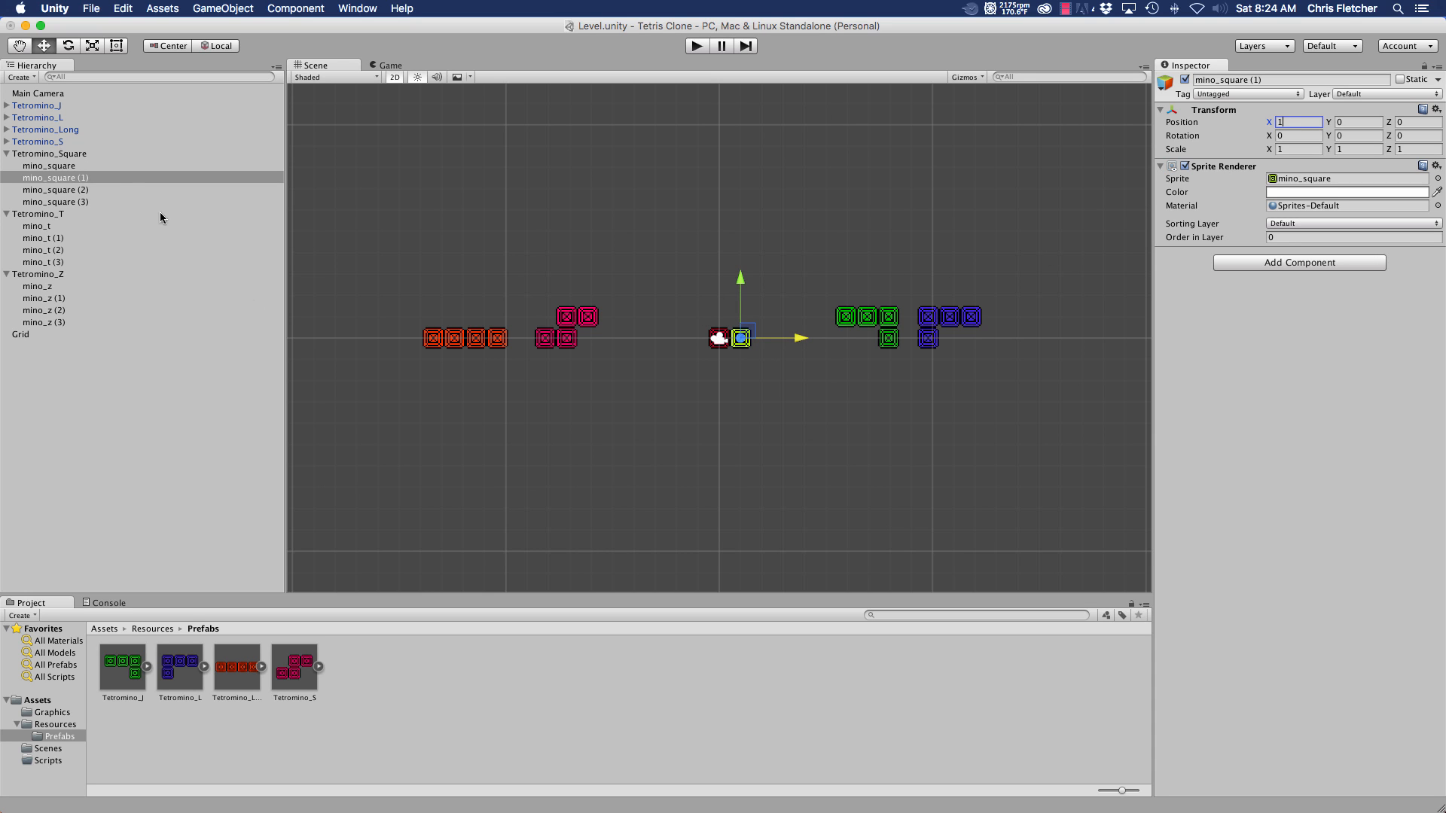
# - Position mino_square (2) at X 1, Y 1
pyautogui.click(66, 190)
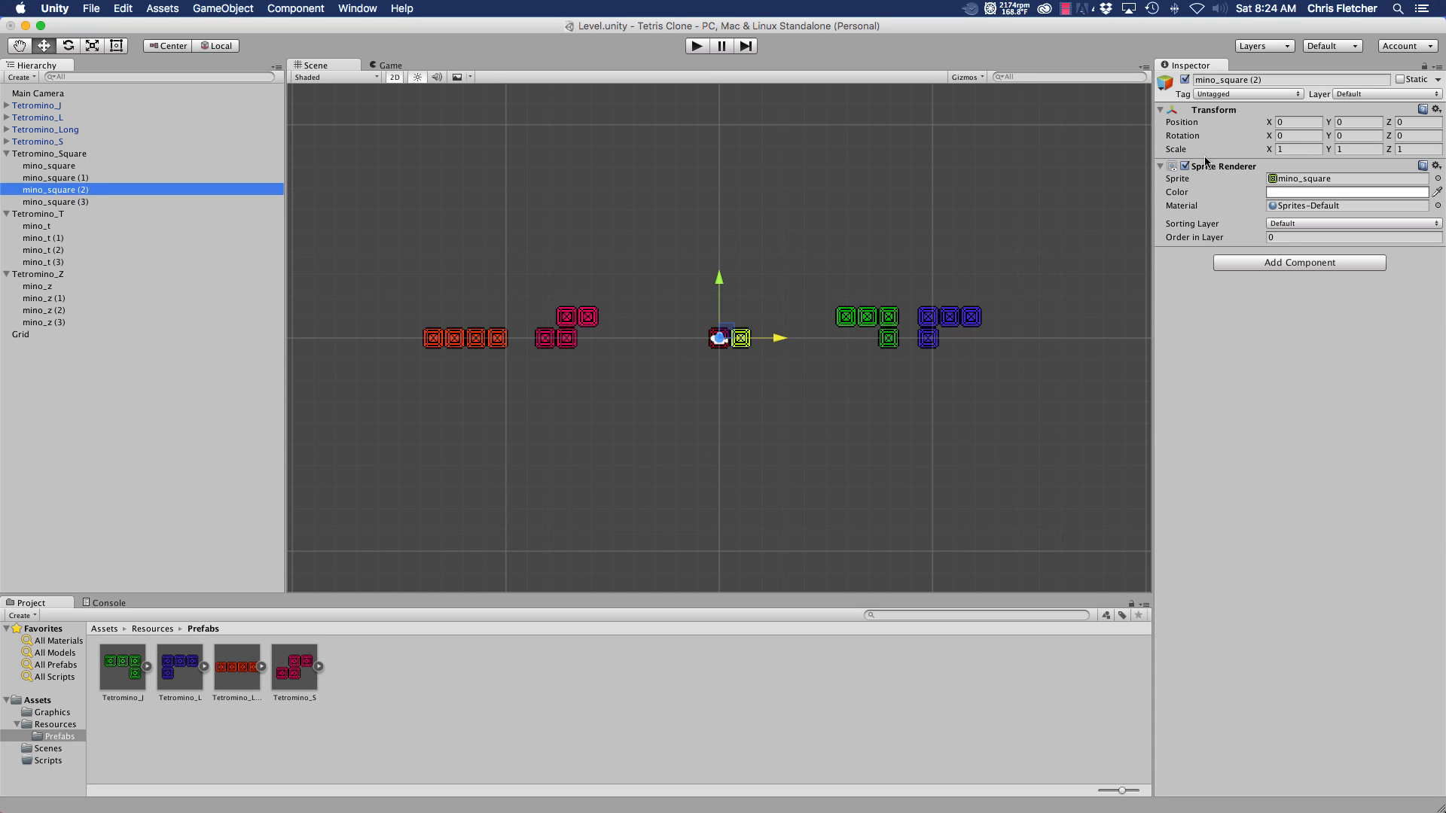
pyautogui.click(1298, 121)
pyautogui.write('1')
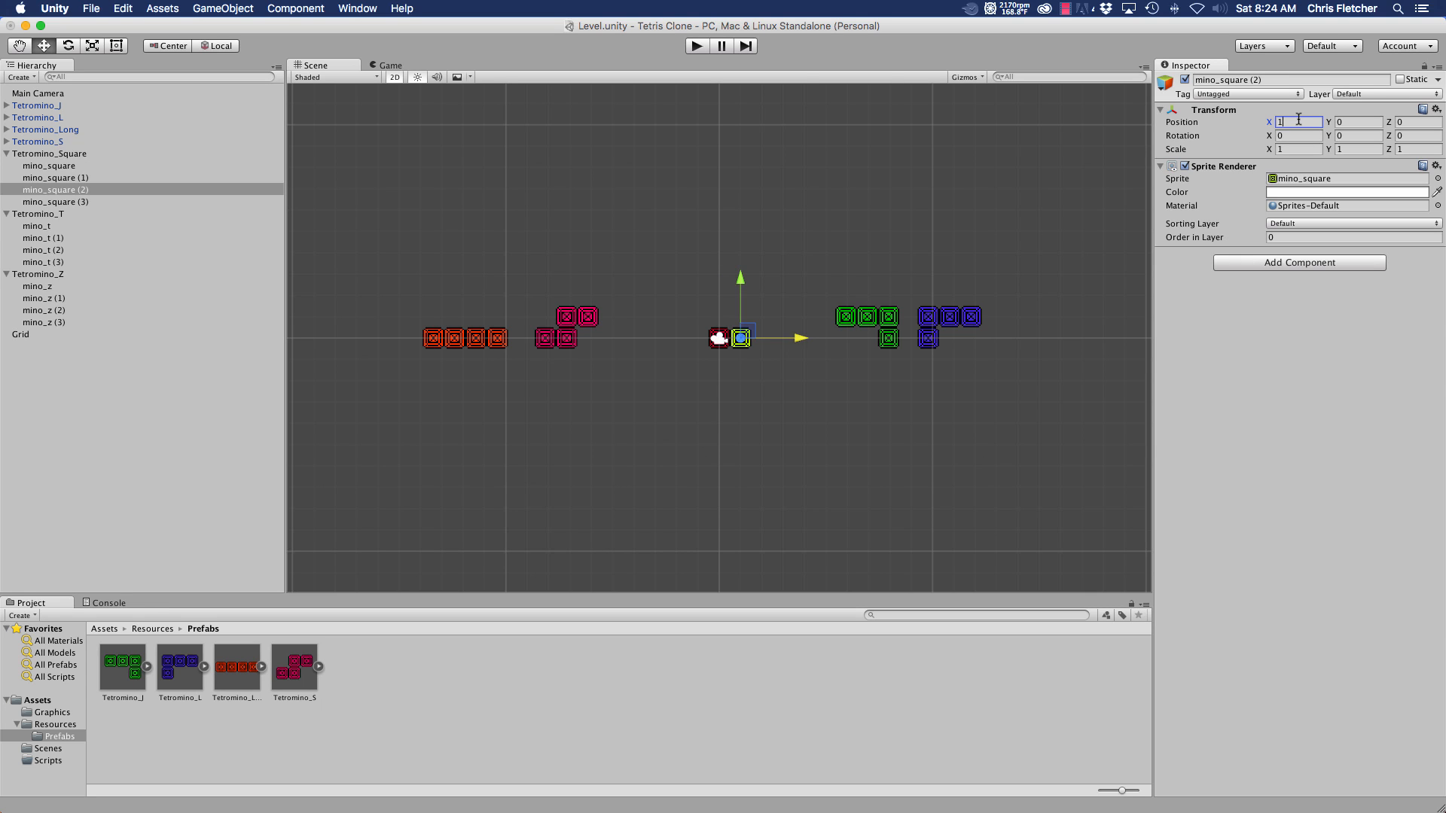
pyautogui.press('Tab')
pyautogui.write('1')
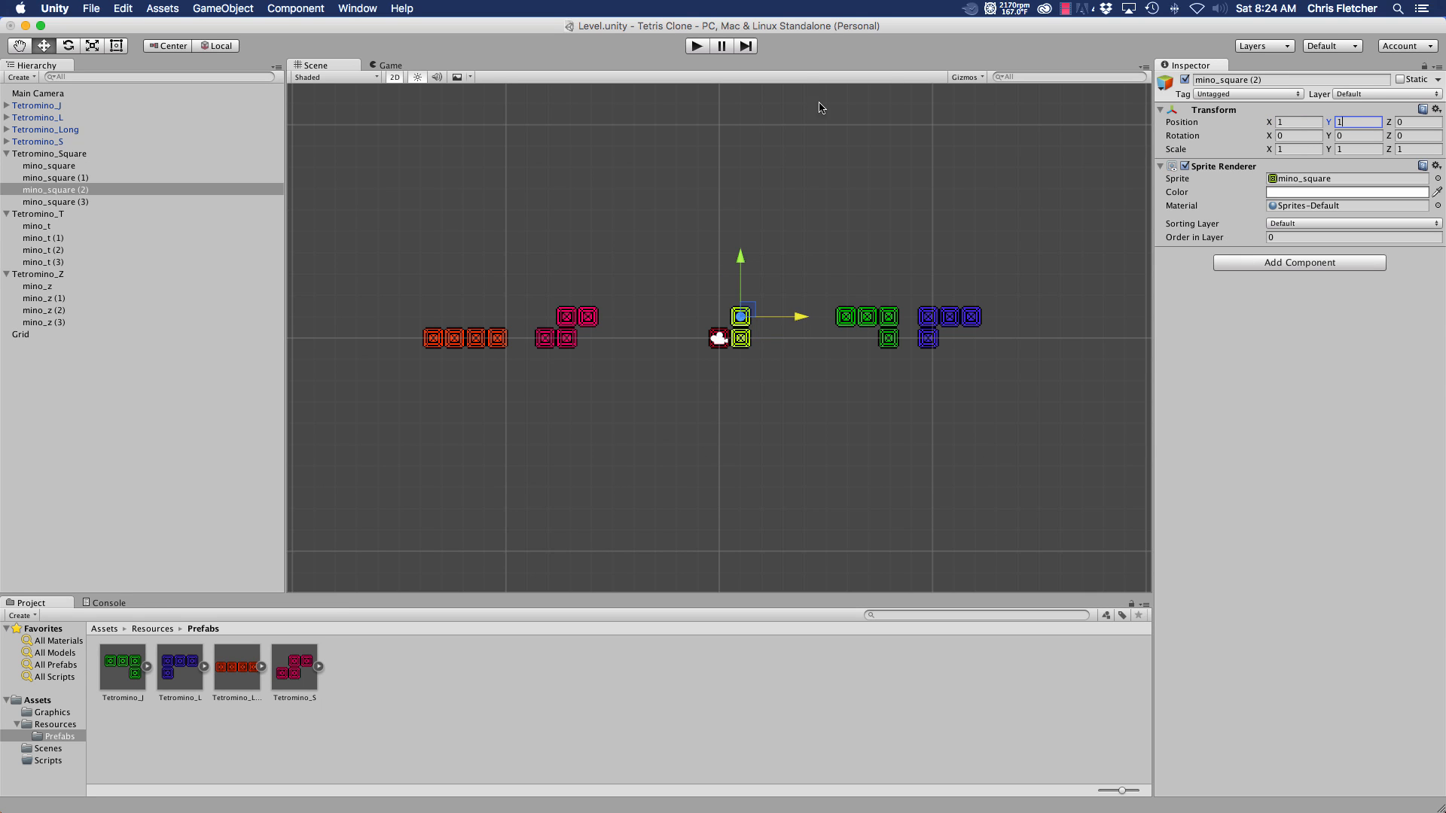
# - Set the Y position of the Tetromino_T parent object to 1
pyautogui.click(78, 214)
pyautogui.click(1350, 121)
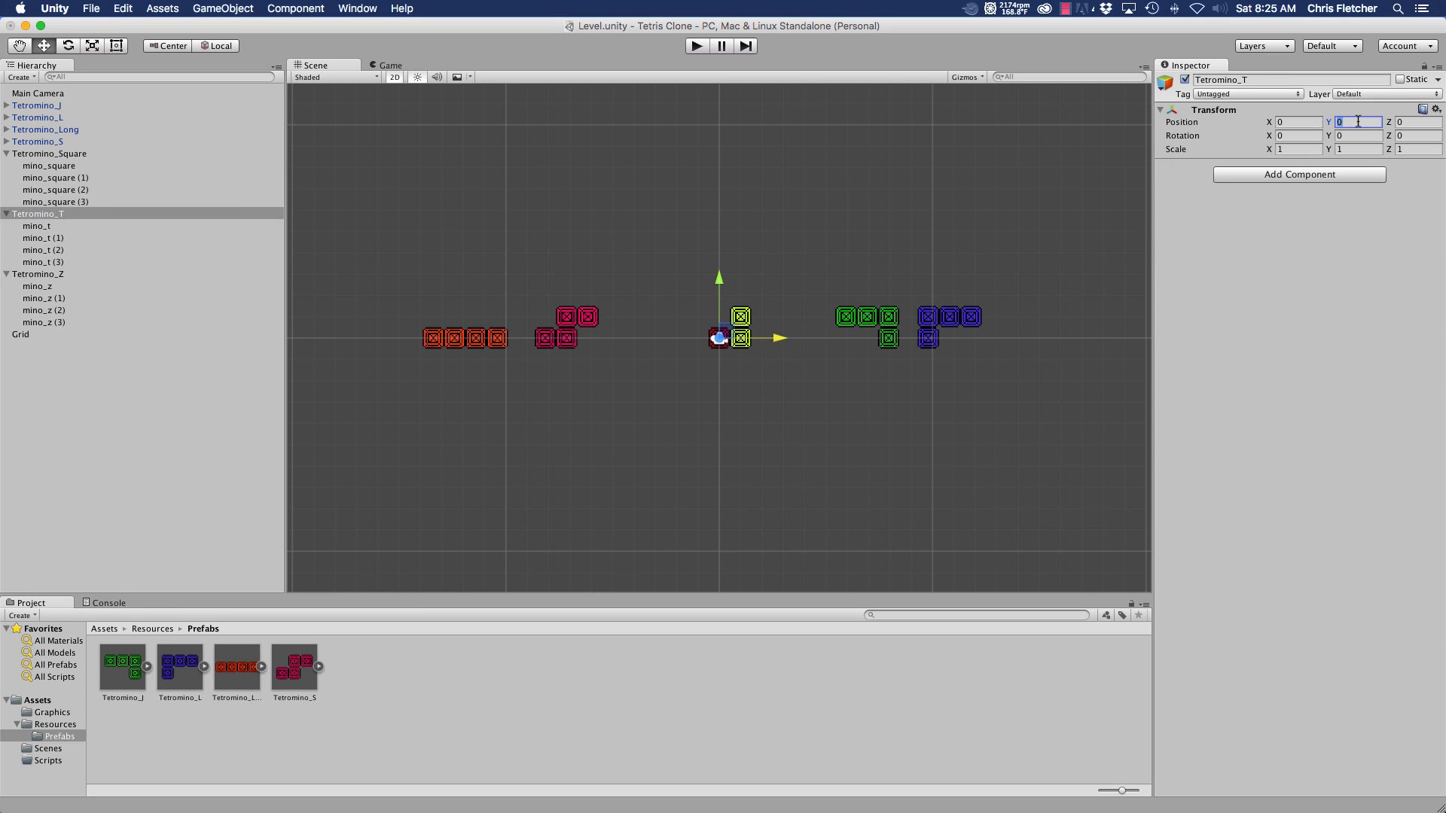
pyautogui.write('1')
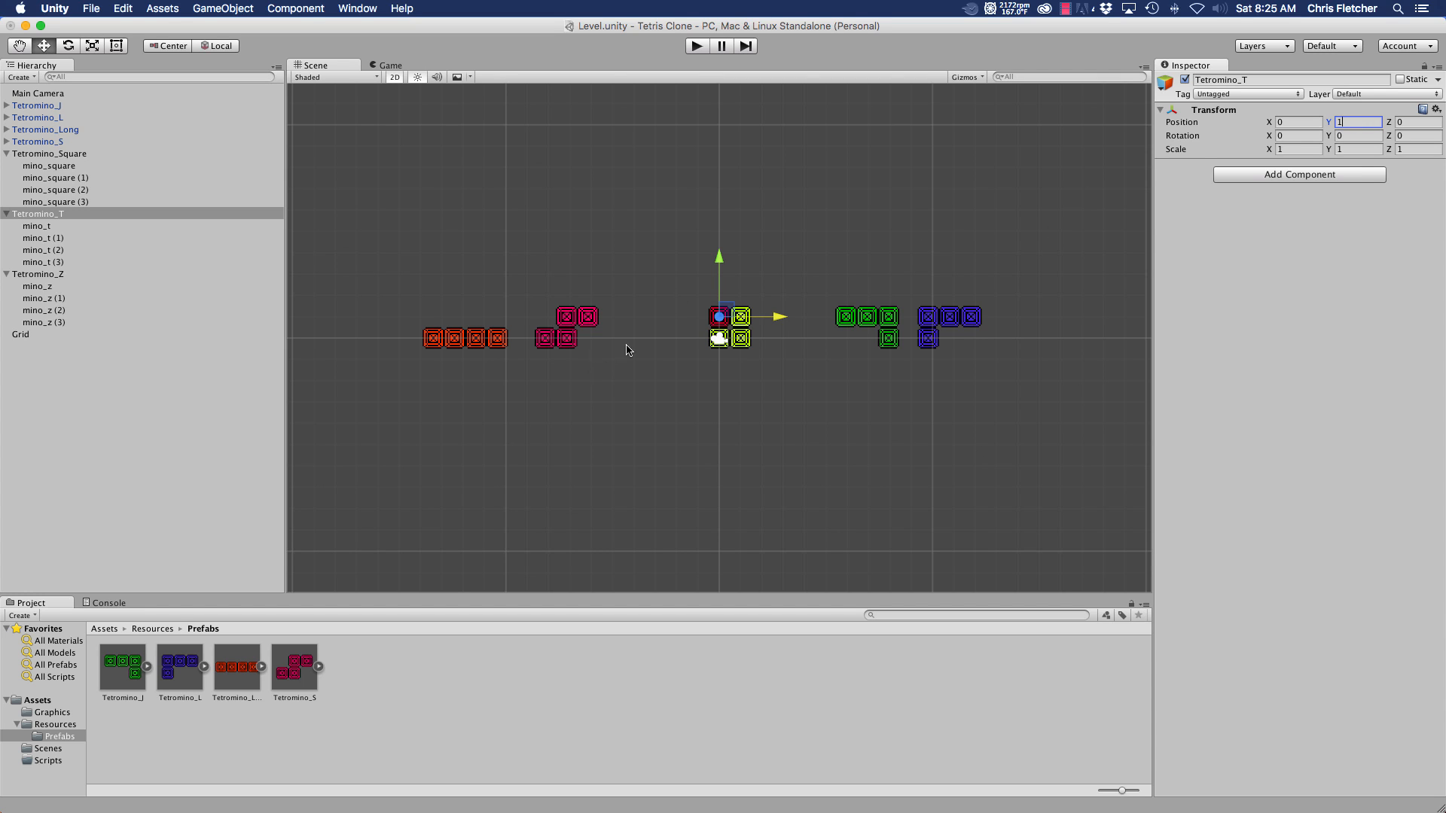
# - Move Tetromino_Square to about X -3.8, check its blocks' positions, and set the Y position of mino_square (3) to 1
pyautogui.click(43, 155)
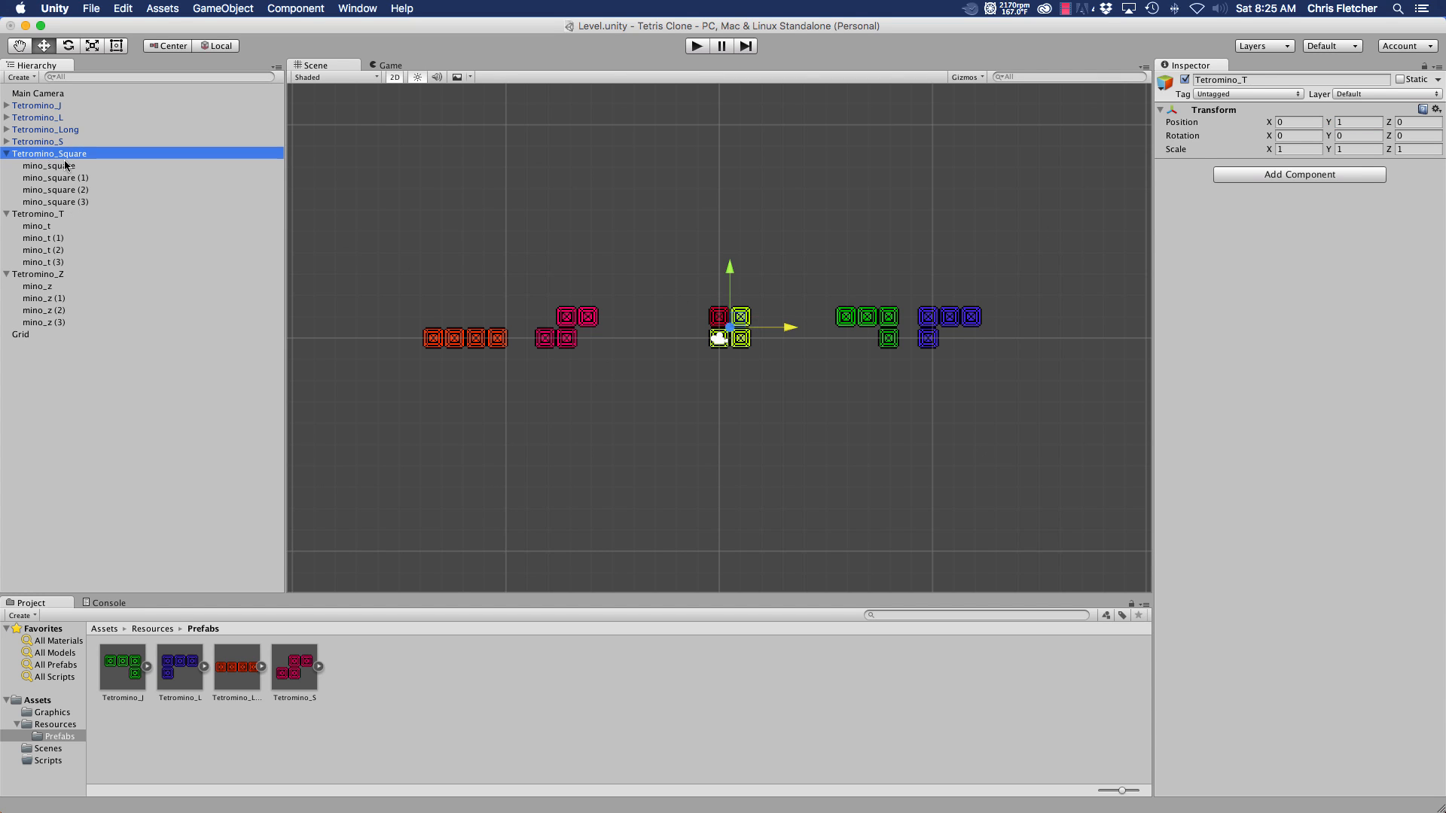
pyautogui.moveTo(796, 330); pyautogui.dragTo(712, 331)
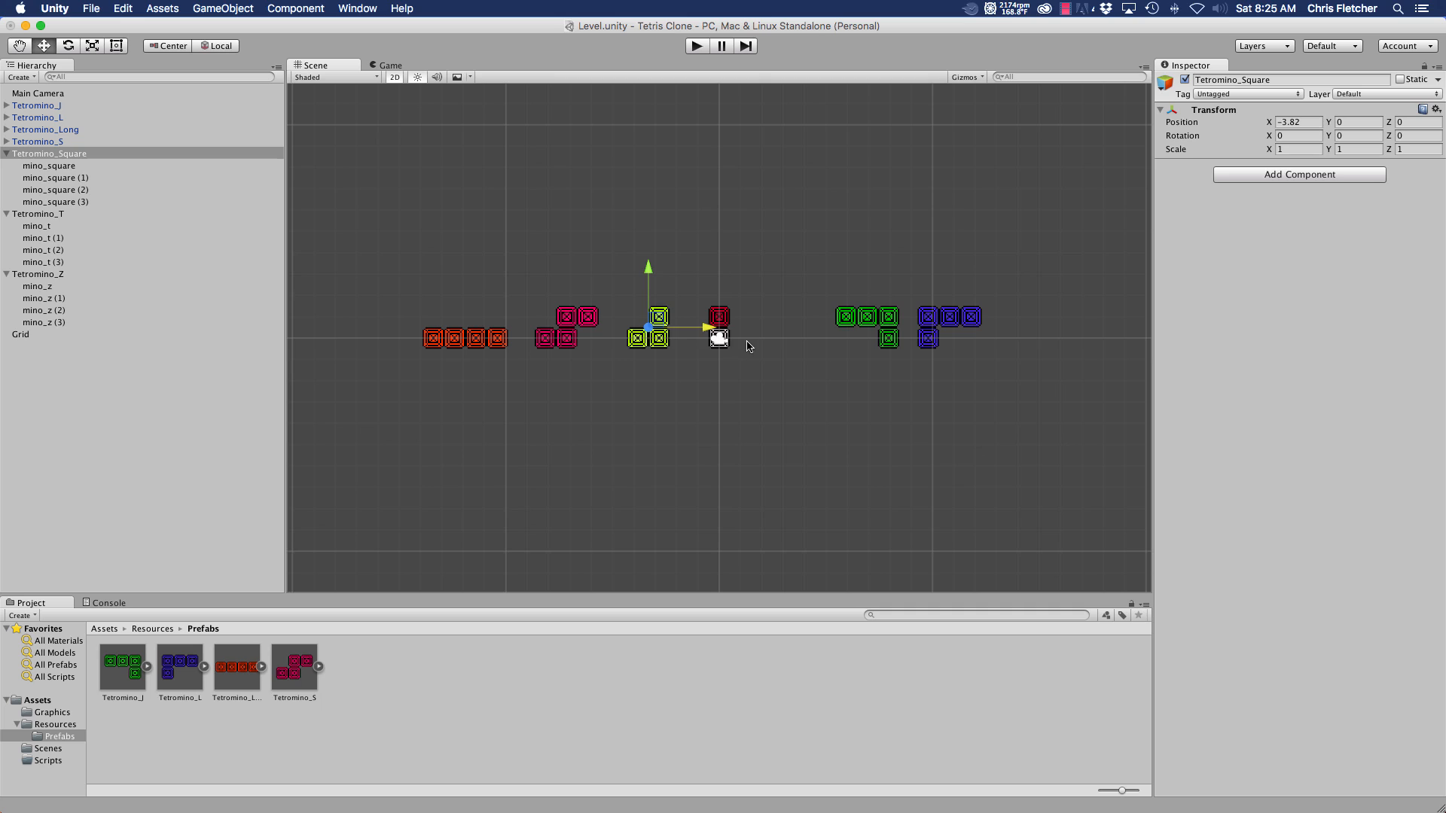
pyautogui.click(63, 166)
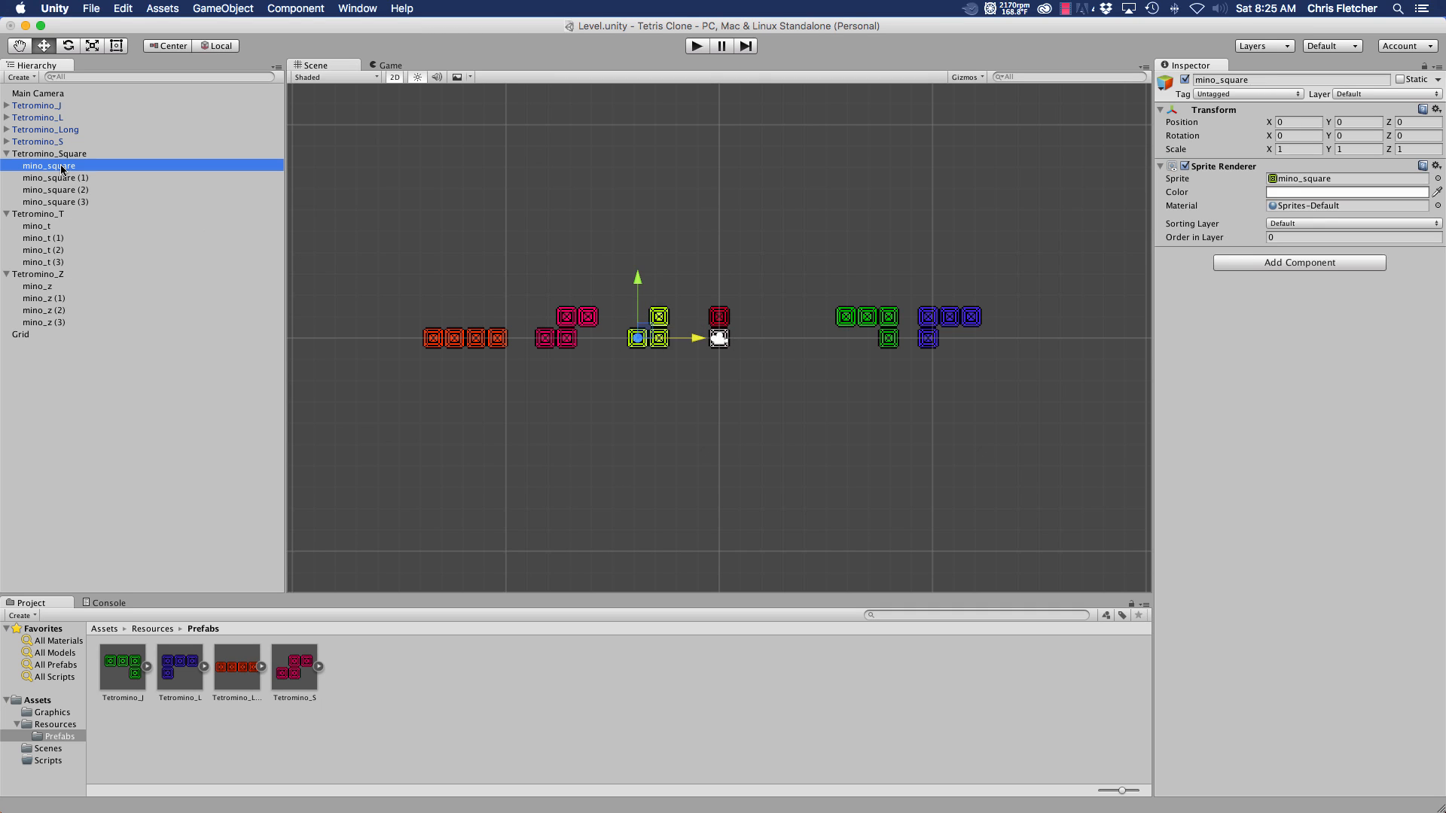
pyautogui.click(64, 178)
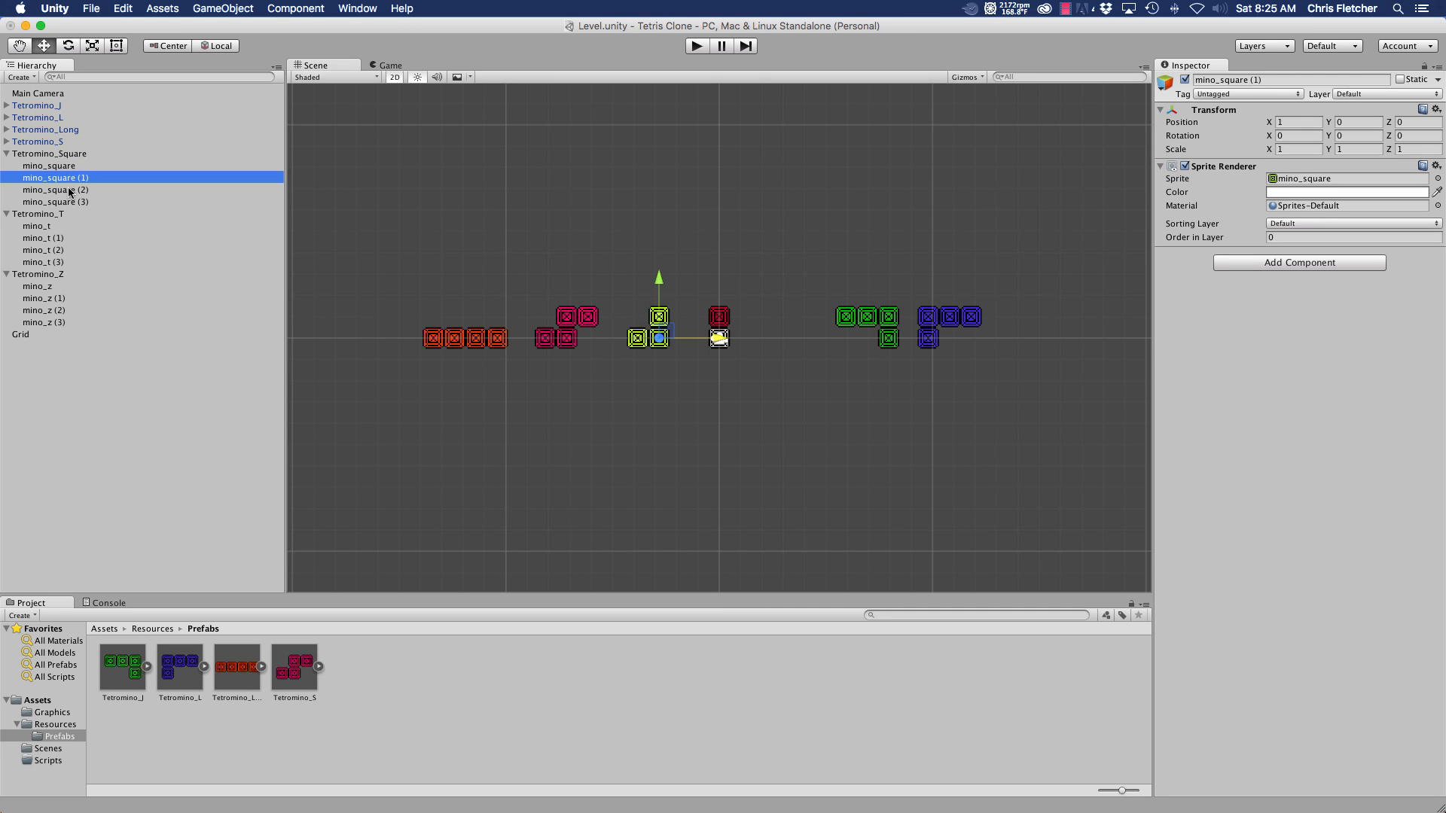
pyautogui.click(70, 191)
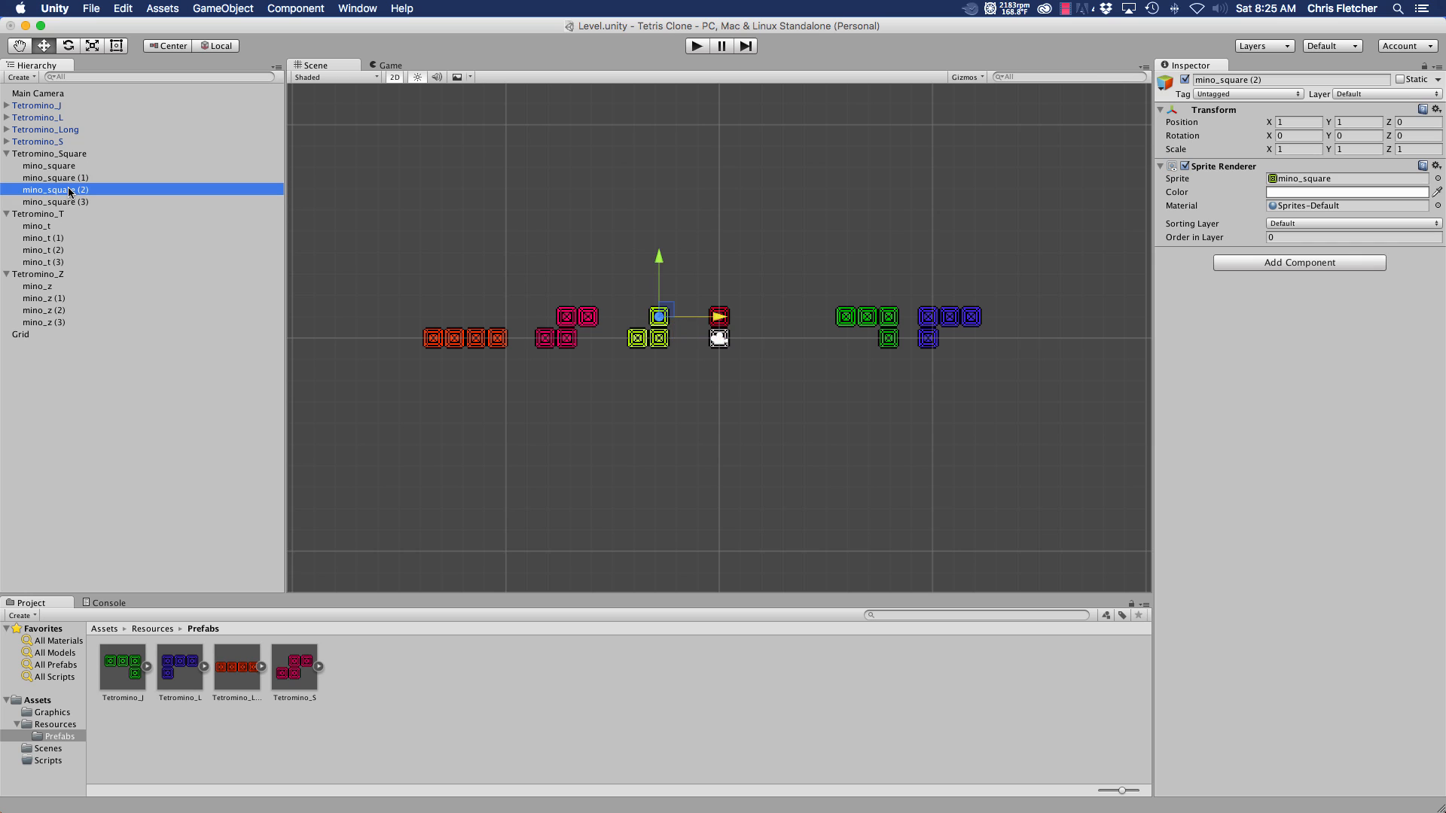
pyautogui.click(73, 202)
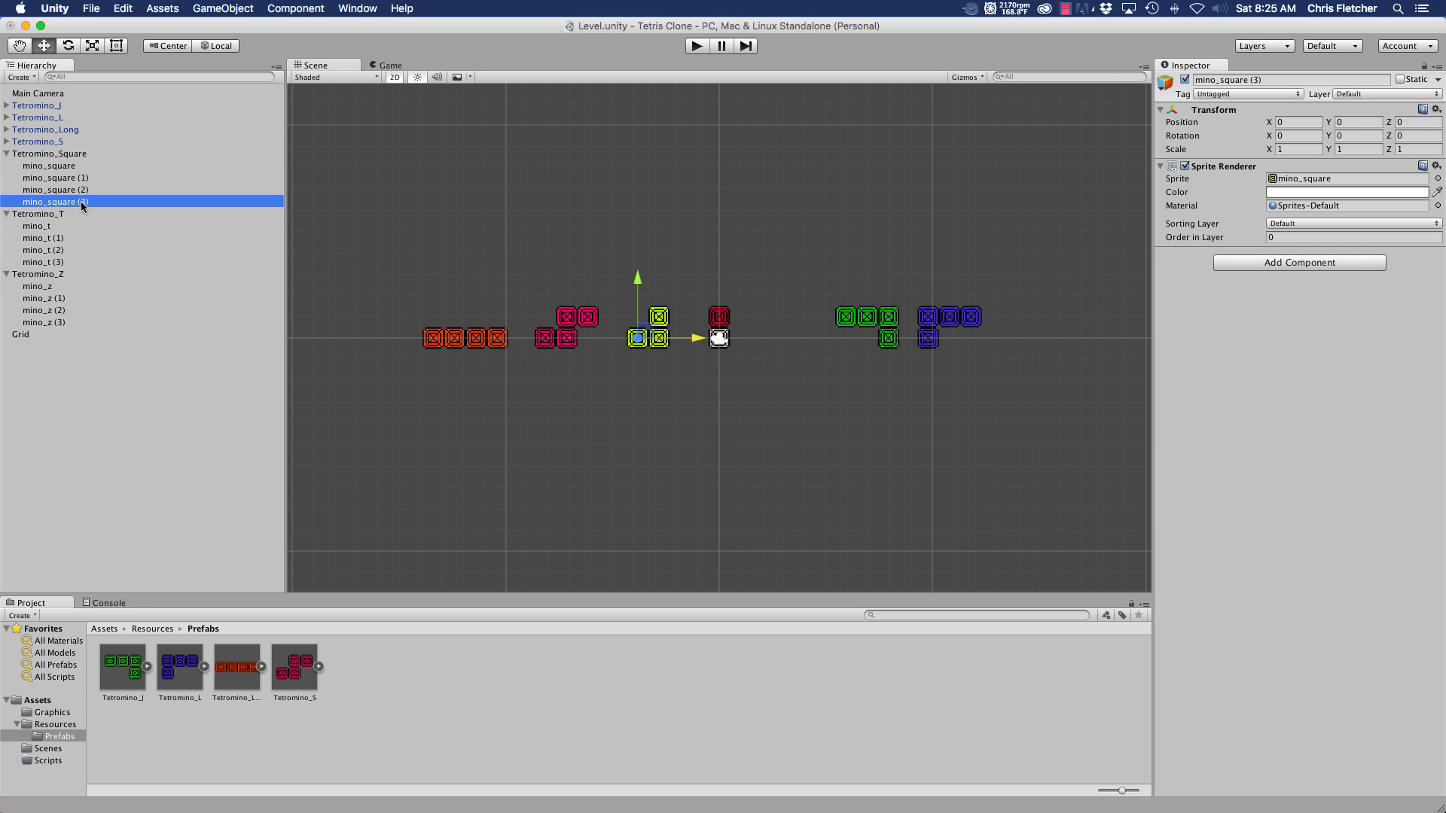
pyautogui.click(1302, 126)
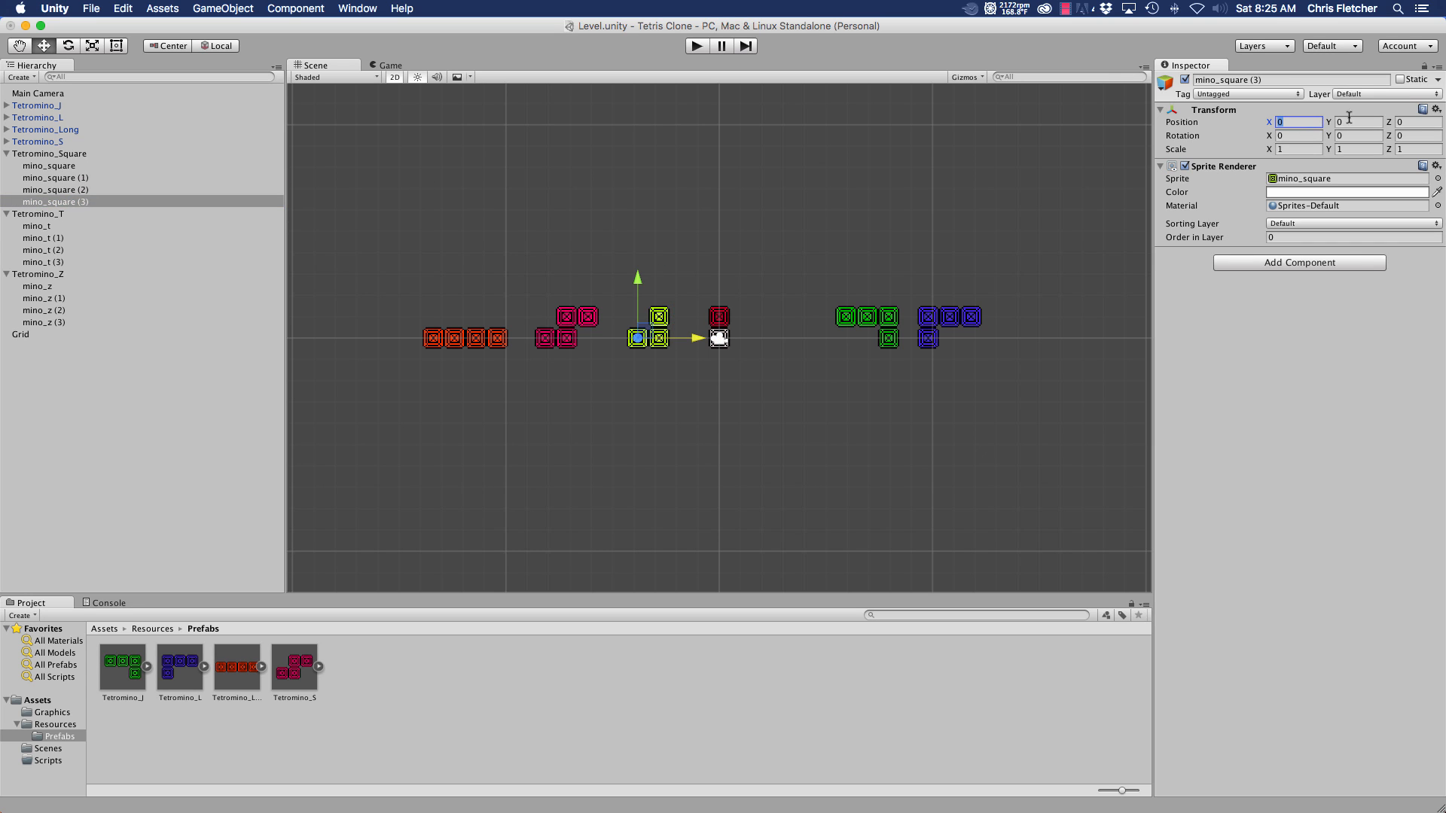
pyautogui.click(1353, 124)
pyautogui.write('1')
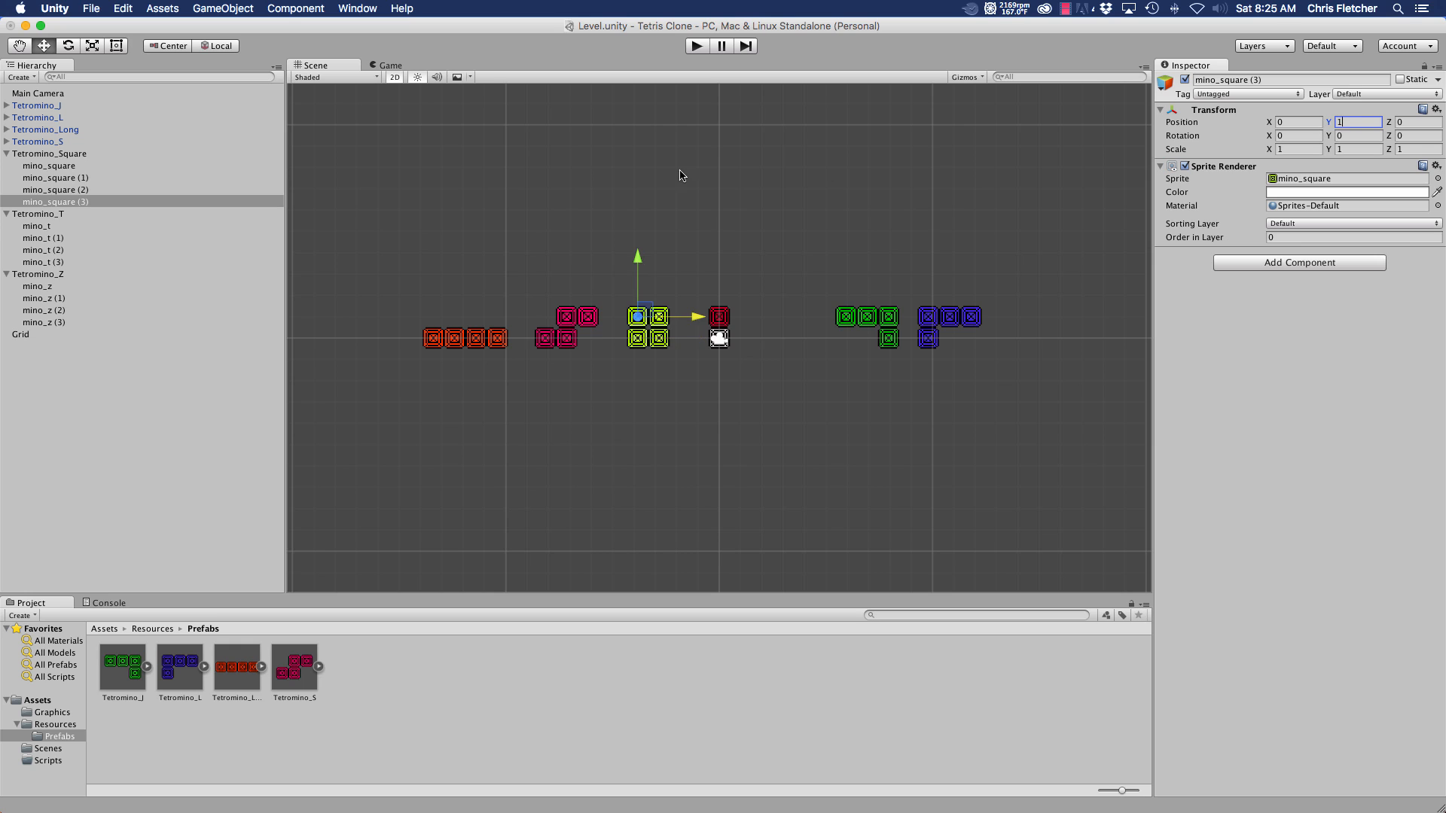
# - Save Tetromino_Square as a prefab in the Resources/Prefabs folder and collapse its children in the hierarchy
pyautogui.click(67, 154)
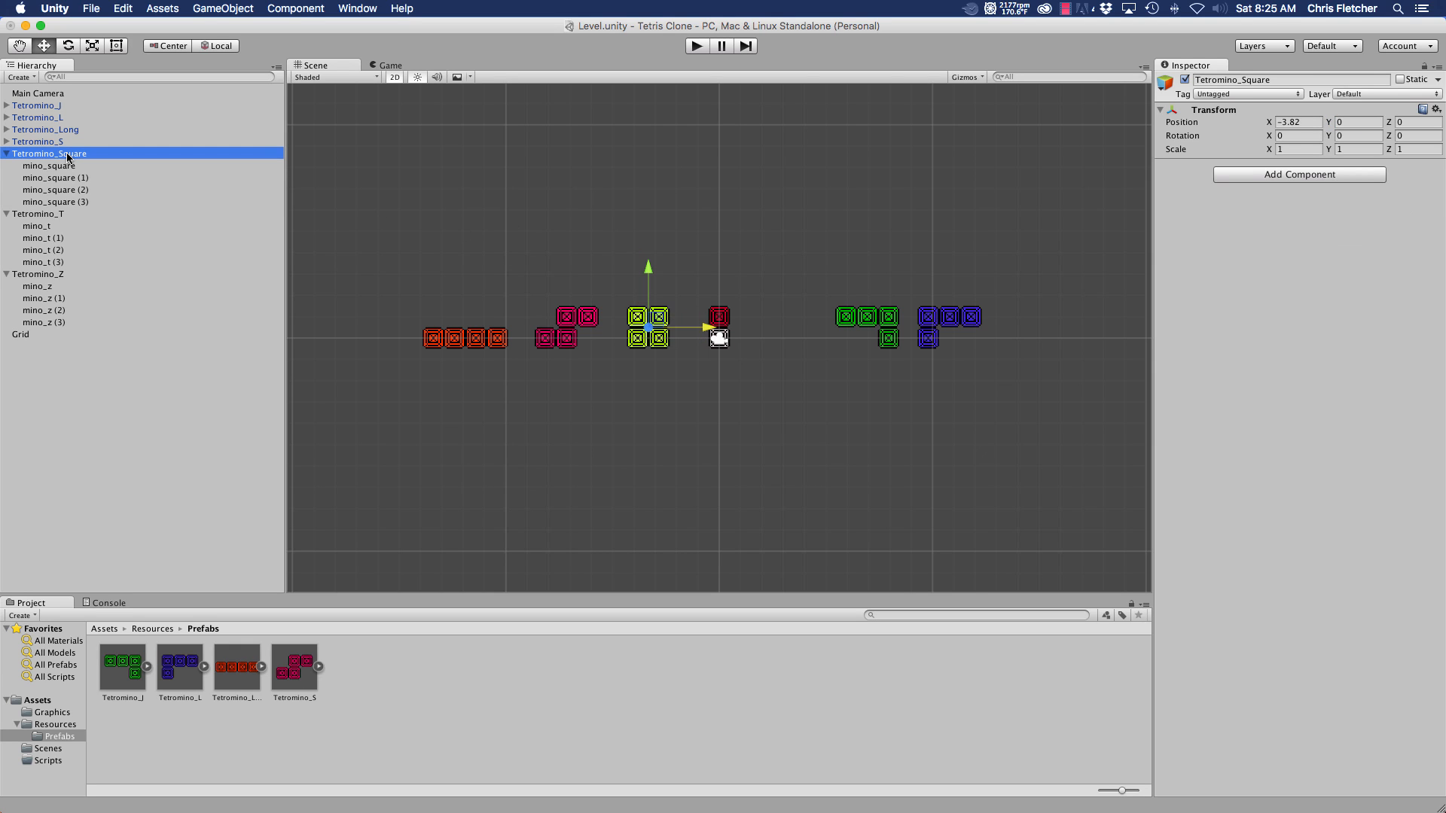
pyautogui.moveTo(67, 157); pyautogui.dragTo(64, 735)
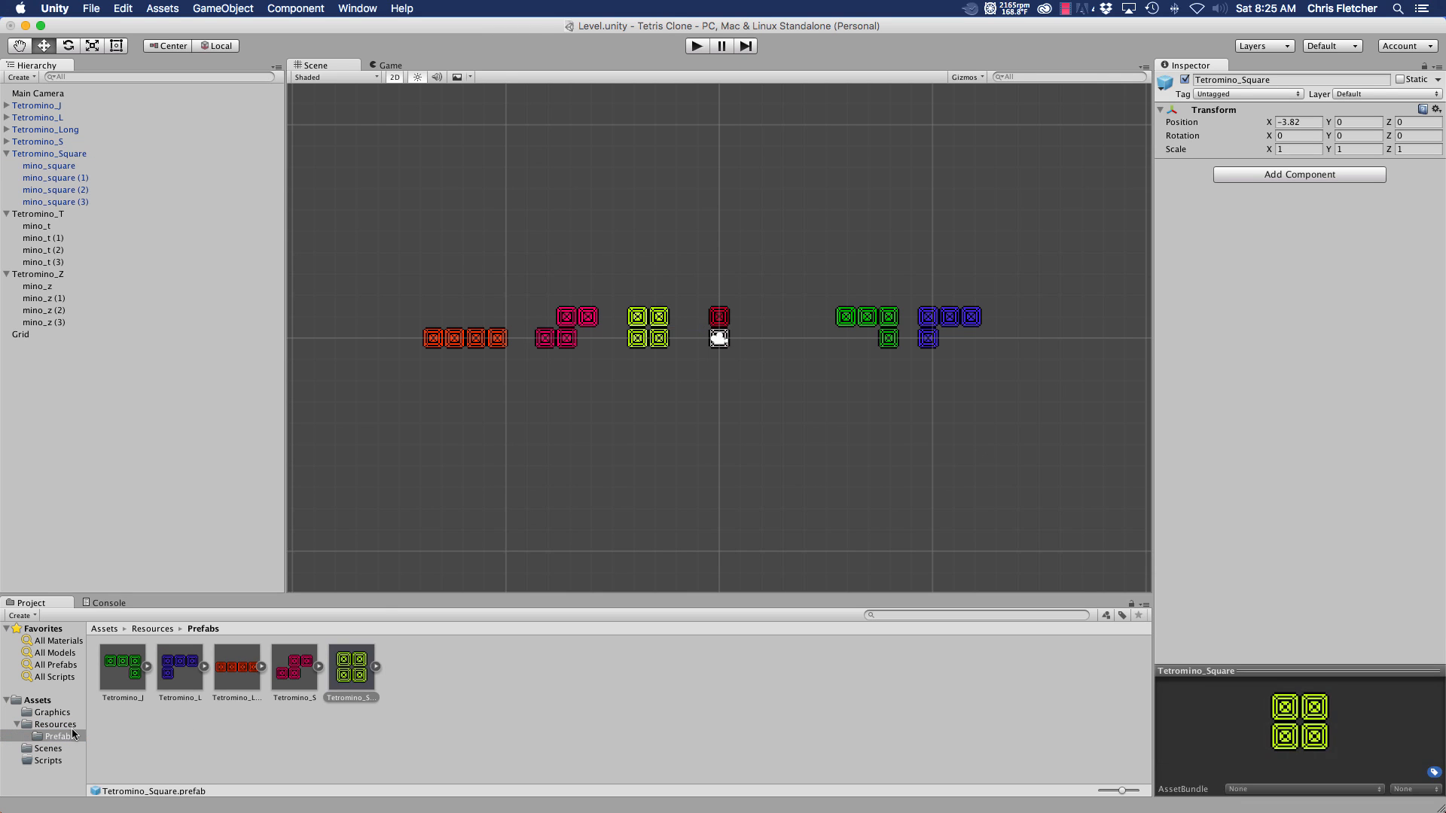
pyautogui.click(7, 153)
# - Select Tetromino_T and enter 1 as its Y position
pyautogui.click(52, 166)
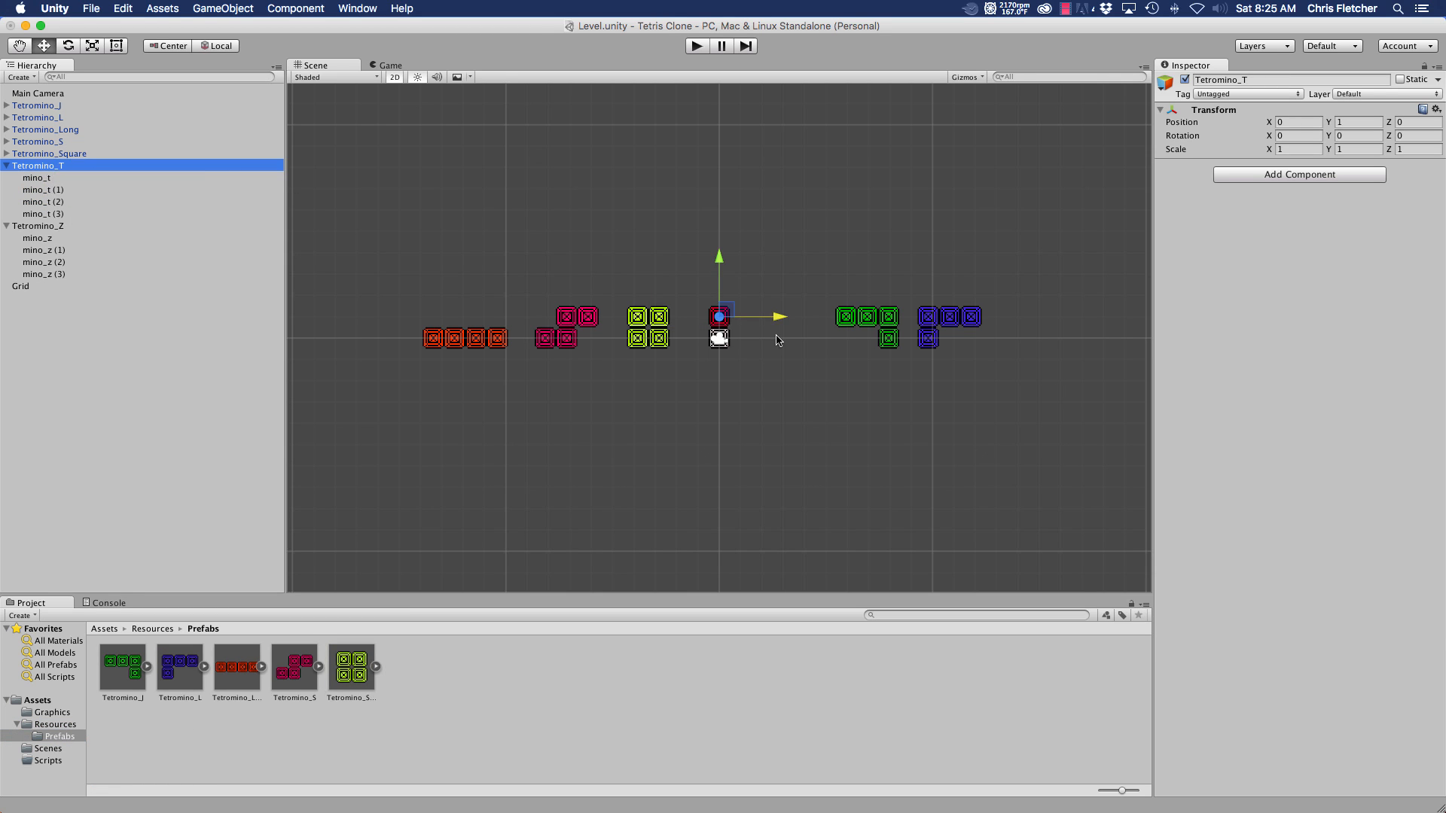
pyautogui.click(1351, 122)
pyautogui.write('1')
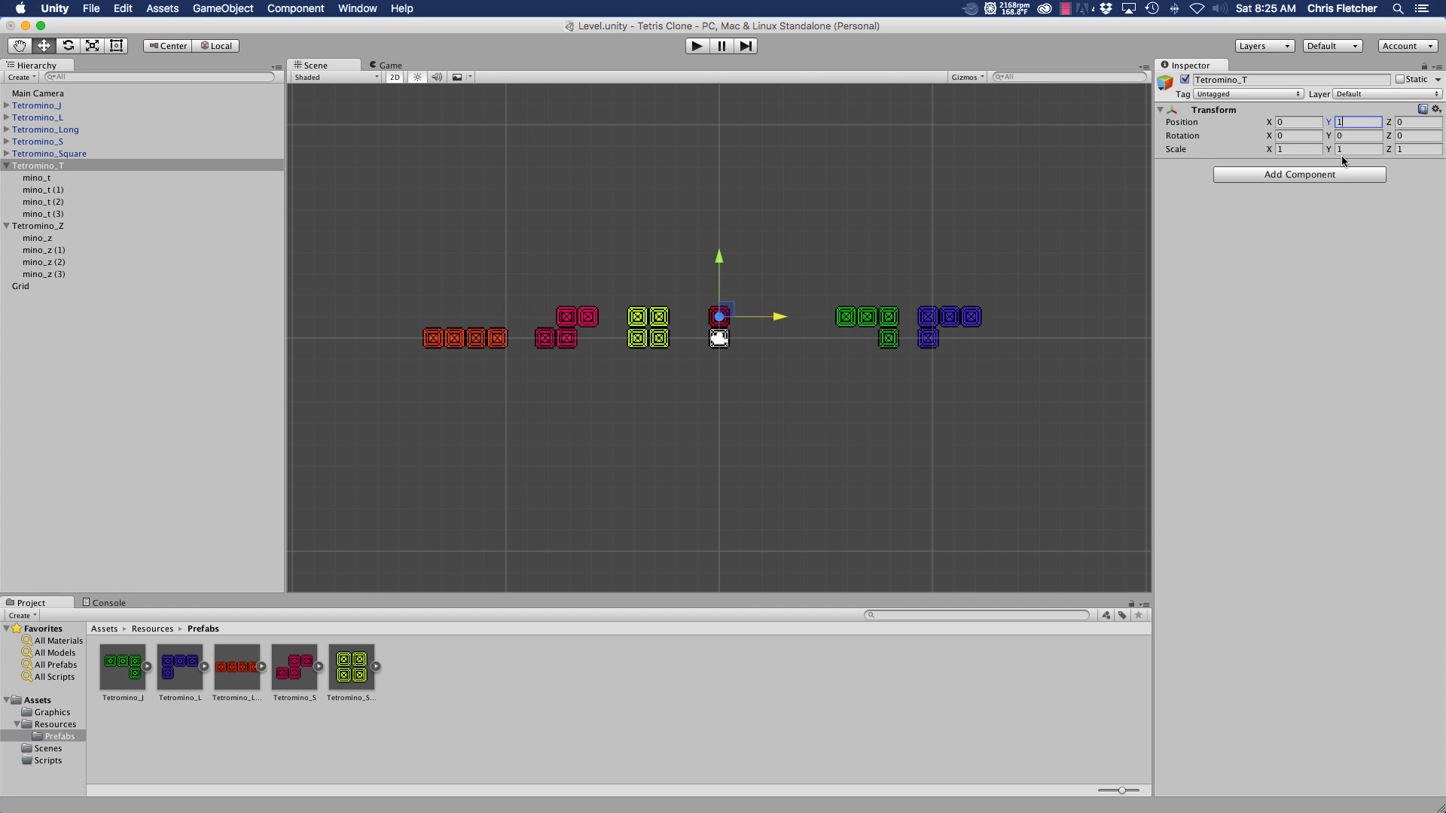
# - Reset Tetromino_T's Y position to 0 and set the X position of mino_t (1) to -1
pyautogui.press('BackSpace')
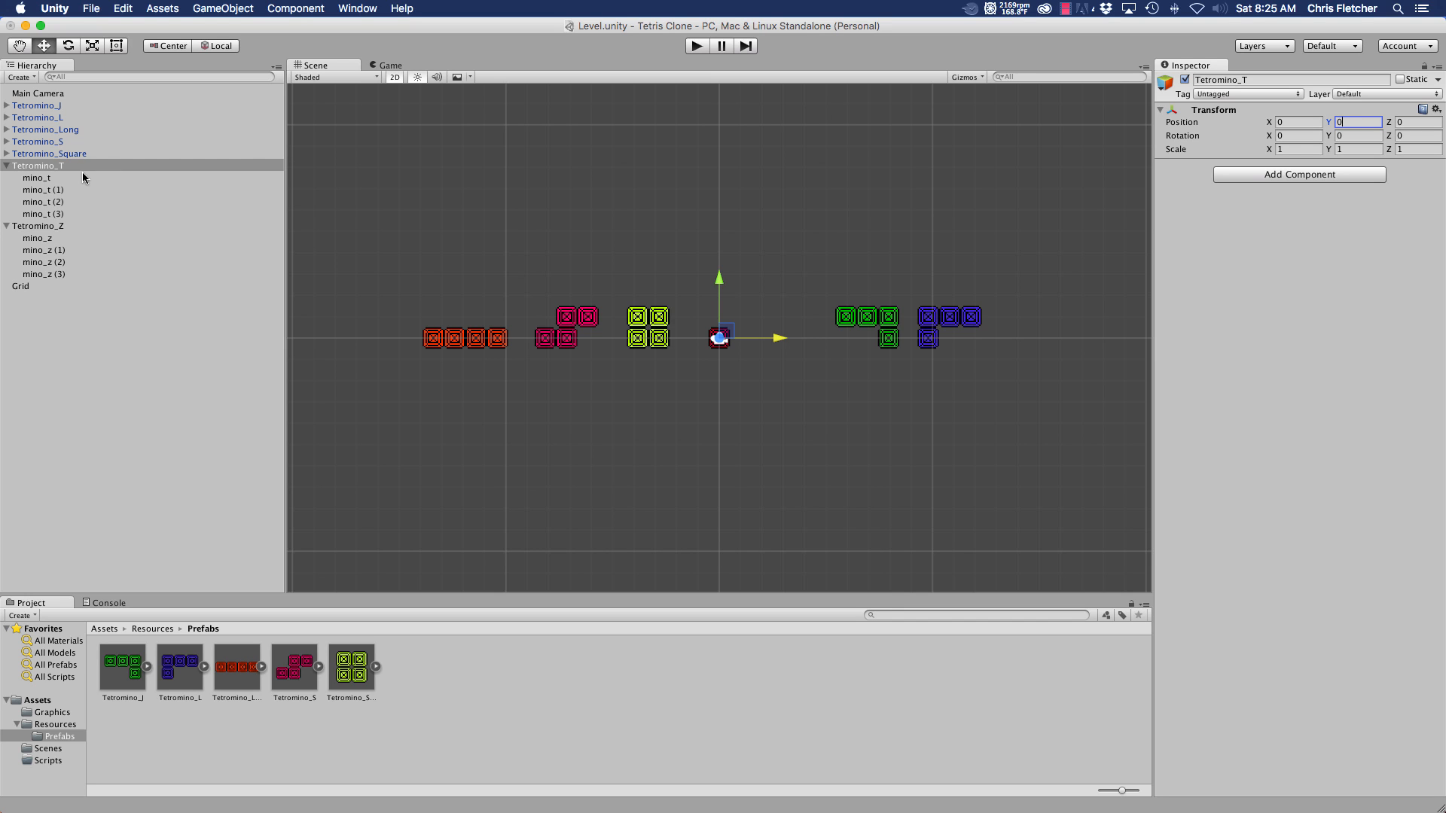
pyautogui.click(34, 179)
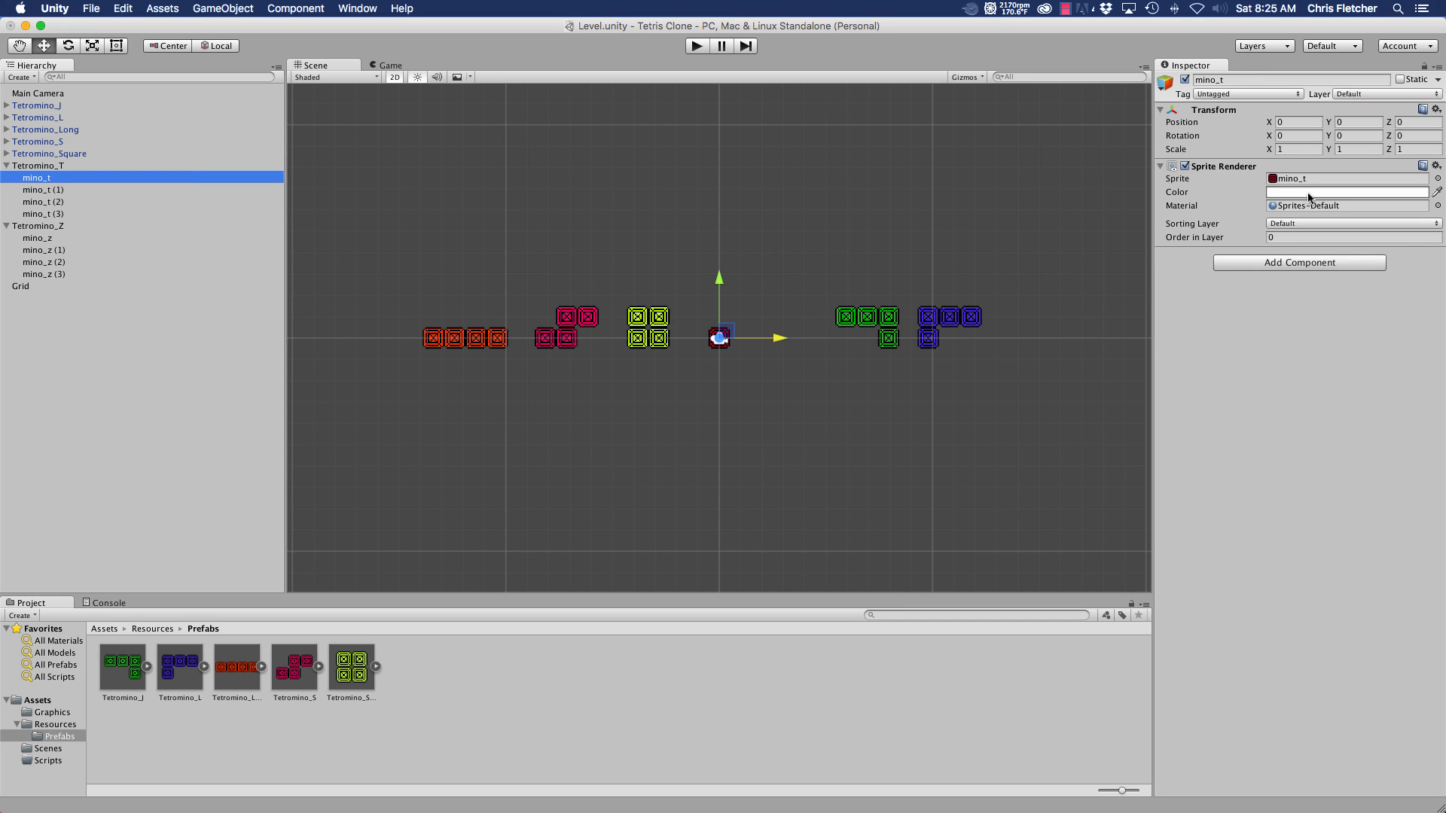
pyautogui.click(47, 192)
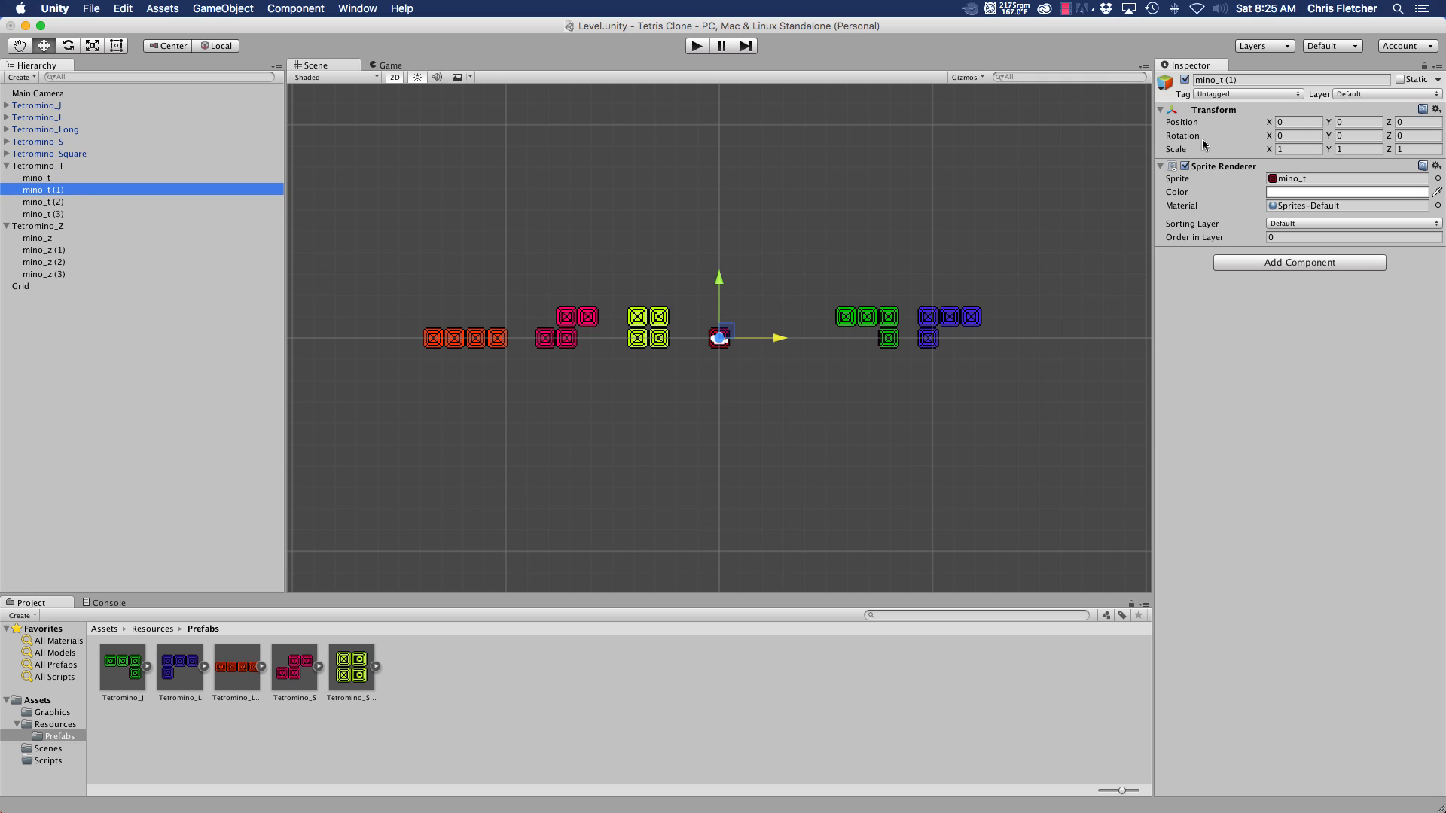
pyautogui.click(1288, 121)
pyautogui.write('-')
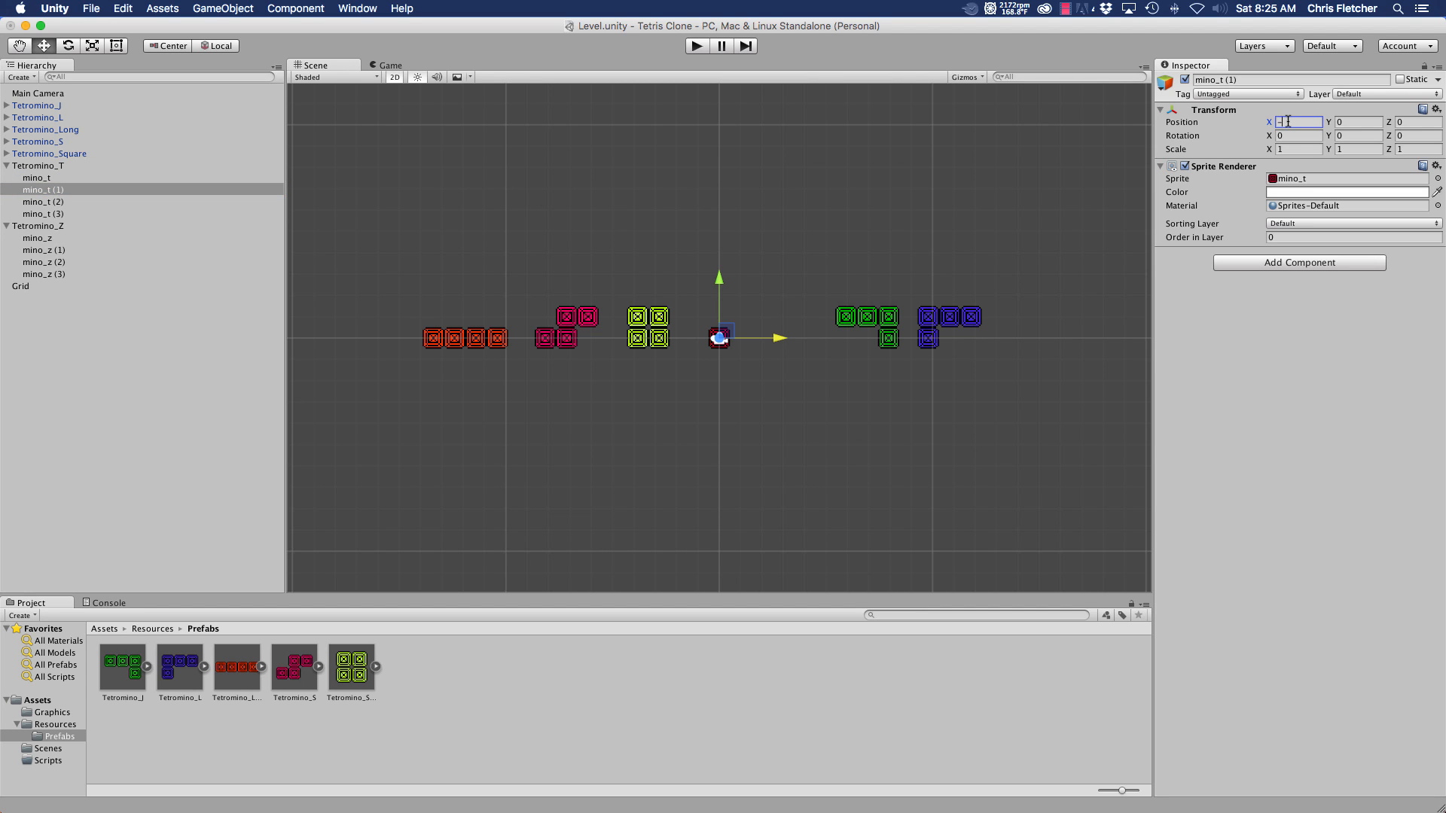
pyautogui.write('1')
# - Set the Y position of mino_t (2) to 1 and the X position of mino_t (3) to 1
pyautogui.click(53, 202)
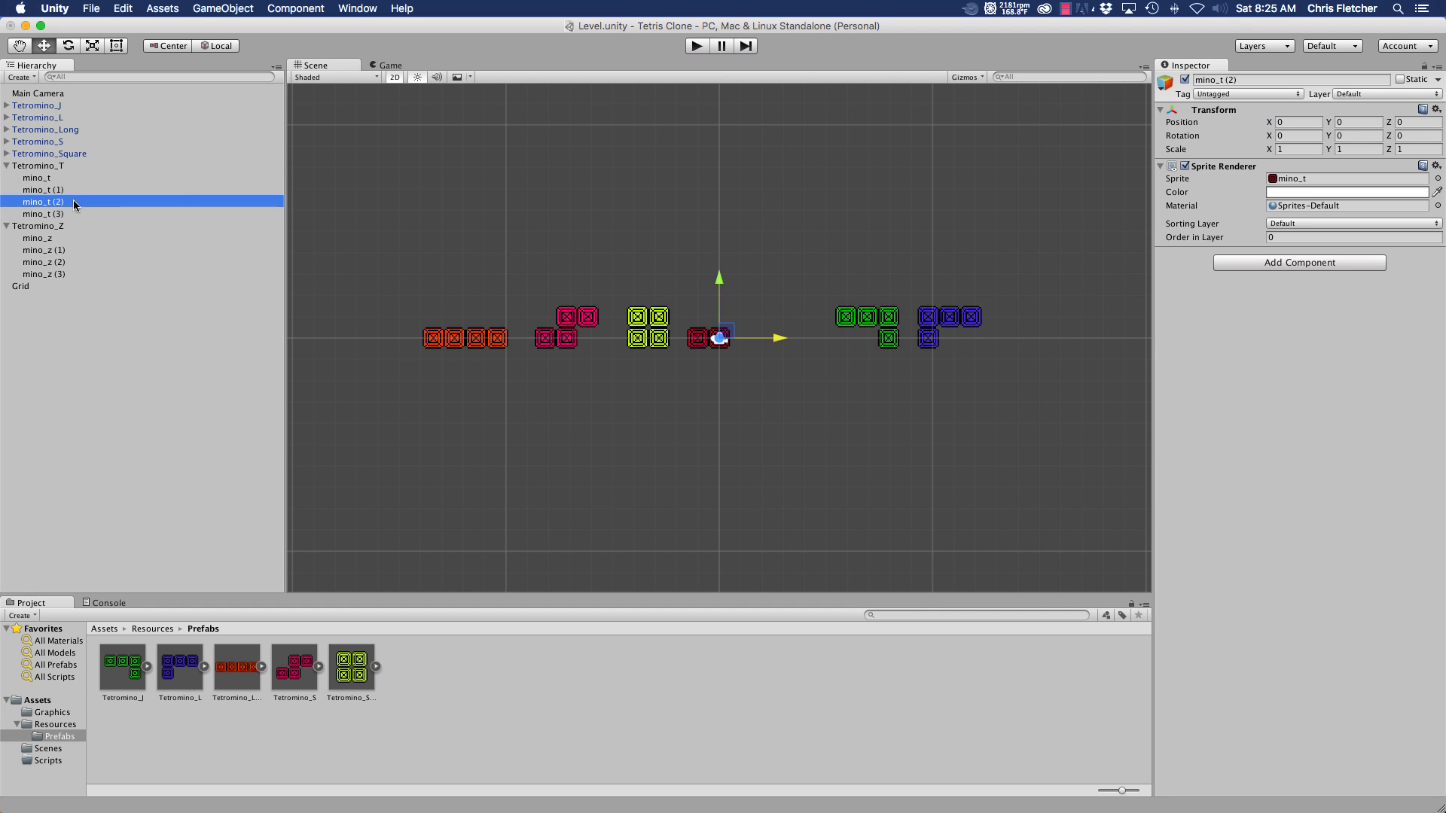
pyautogui.click(1356, 122)
pyautogui.write('1')
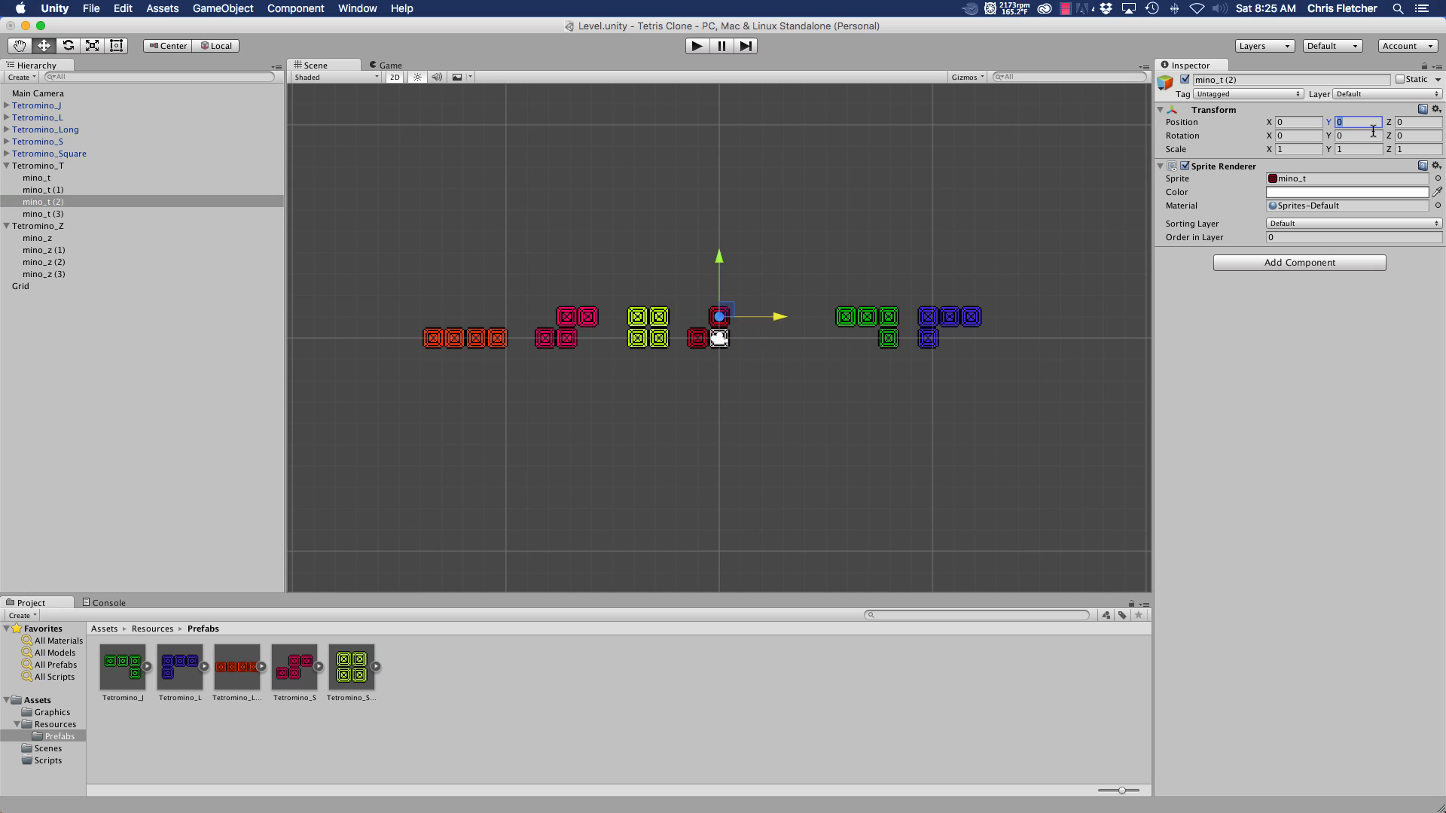
pyautogui.click(43, 215)
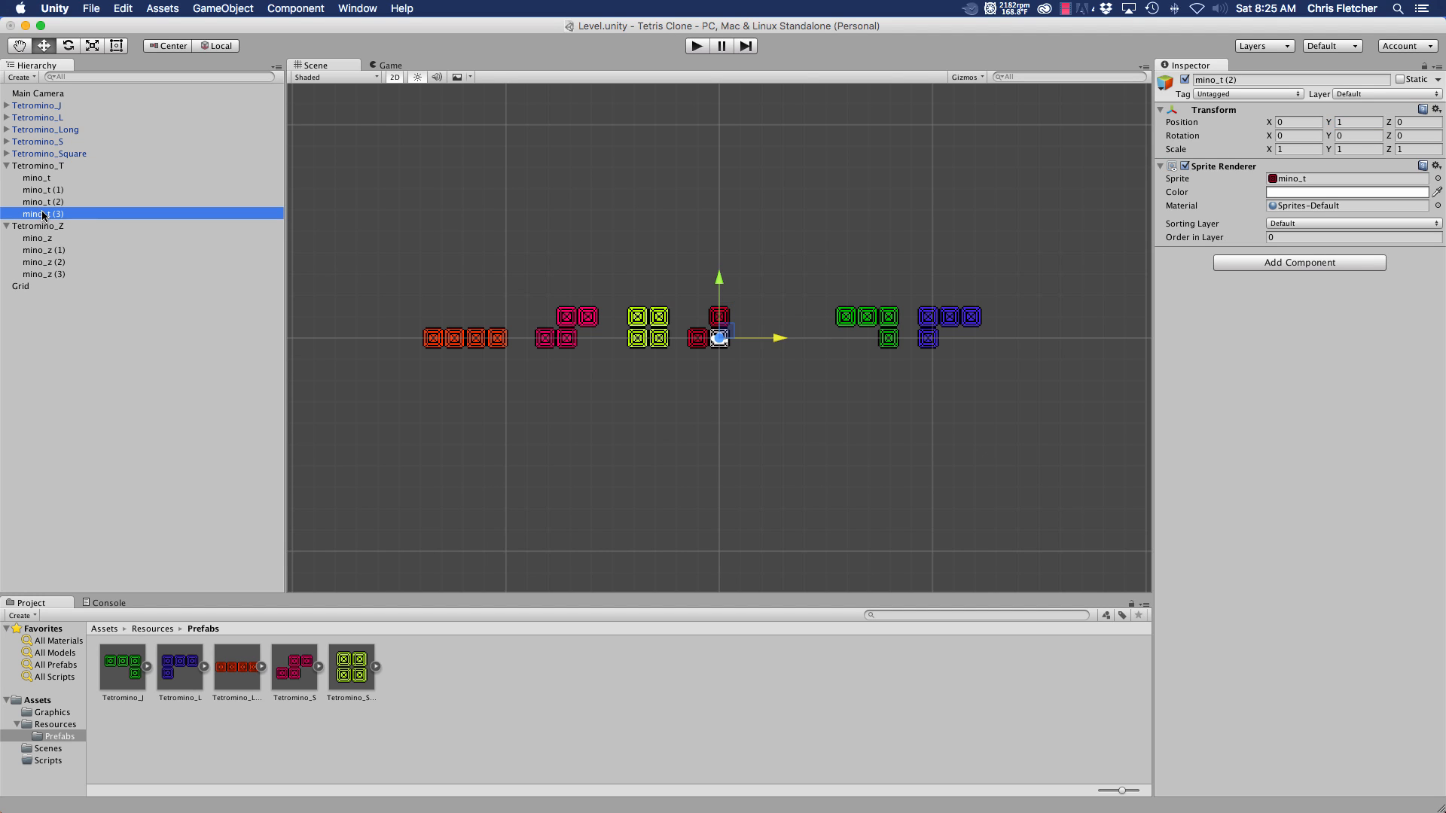
pyautogui.click(1305, 122)
pyautogui.write('1')
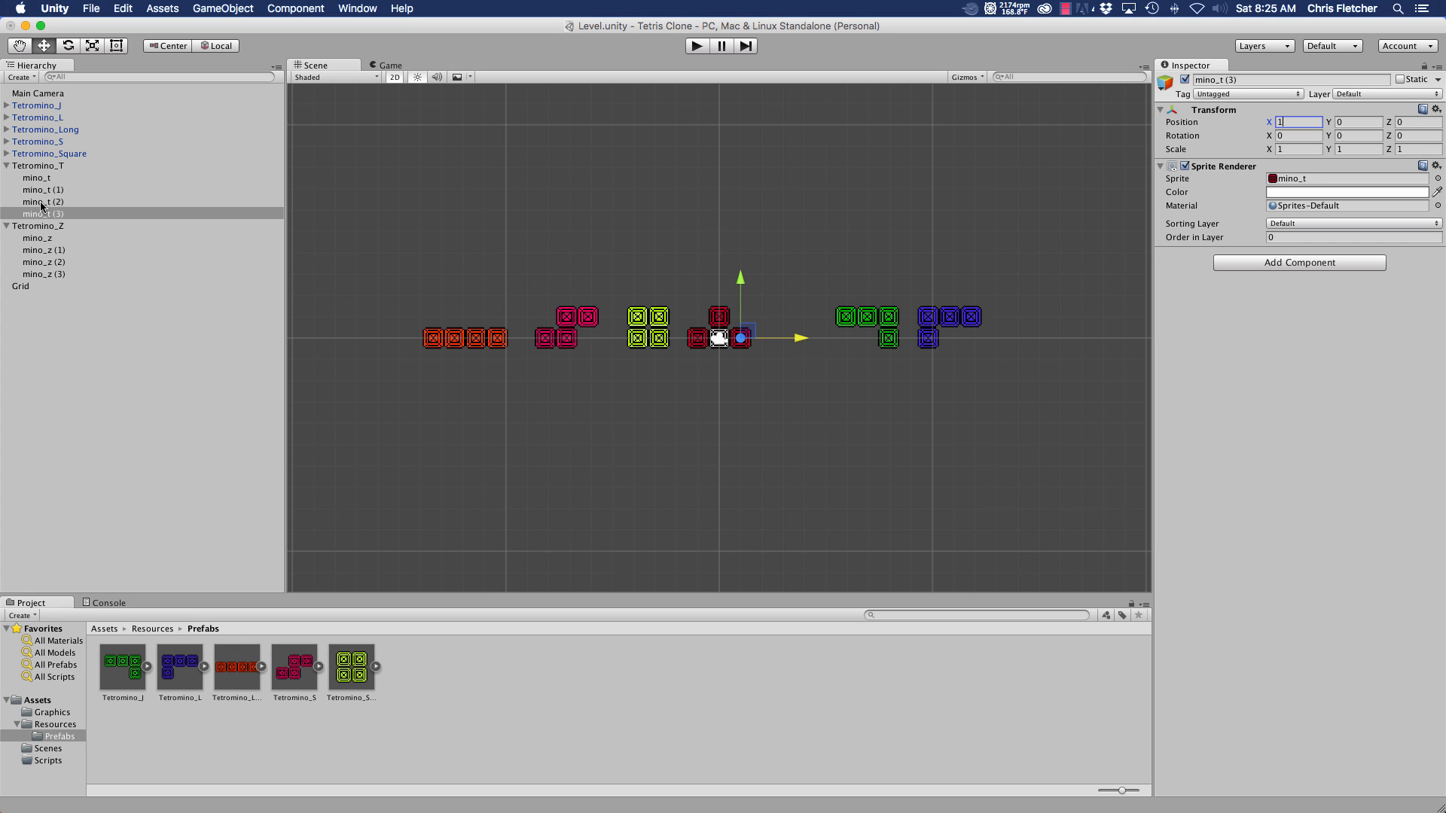
# - Save Tetromino_T as a prefab in the Resources/Prefabs folder and collapse its children in the hierarchy
pyautogui.click(42, 167)
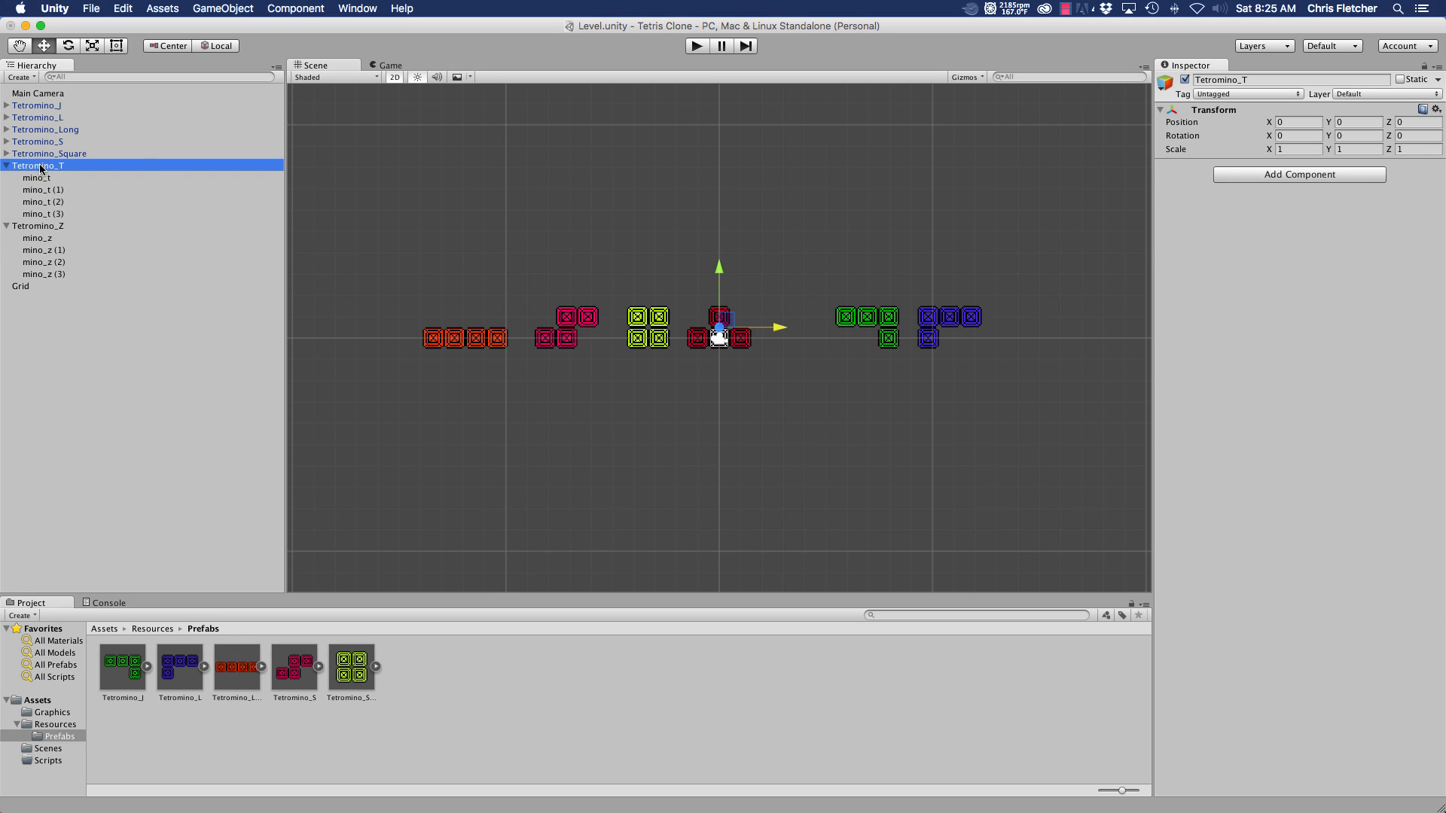
pyautogui.moveTo(41, 169); pyautogui.dragTo(54, 738)
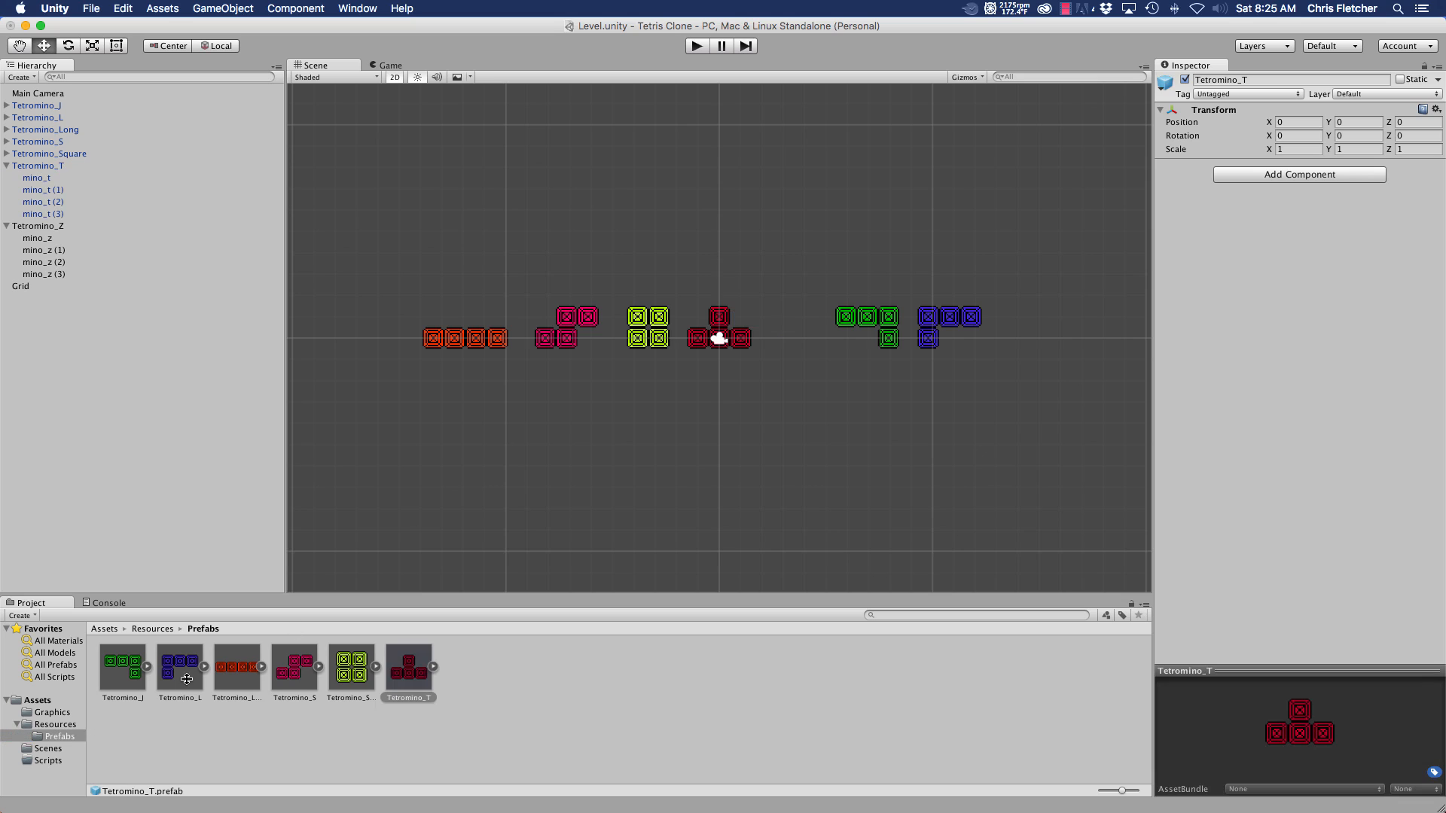
pyautogui.click(8, 166)
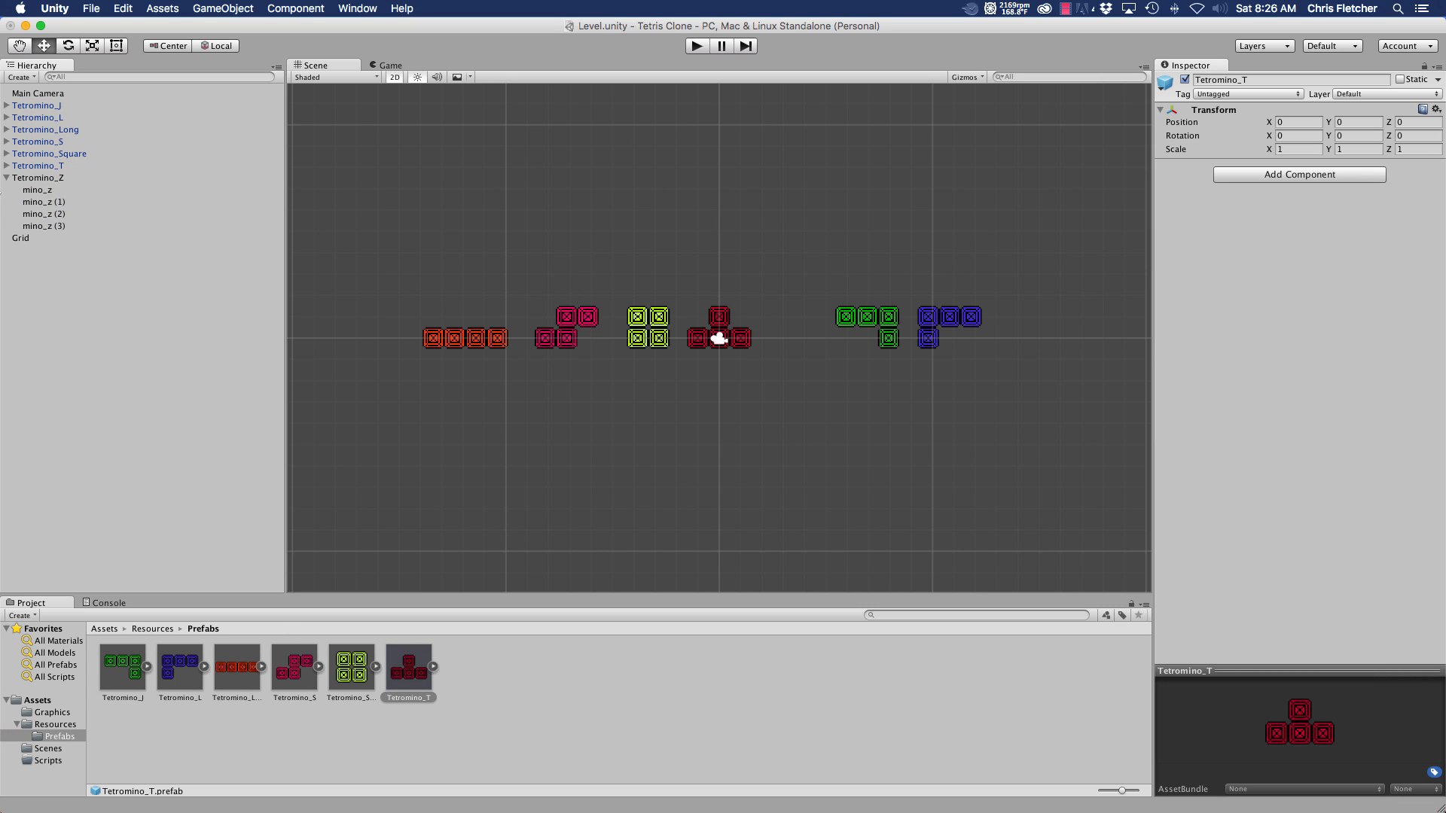
# - Move Tetromino_T straight up in the scene, clear of the Tetromino_Z blocks at the origin
pyautogui.click(48, 179)
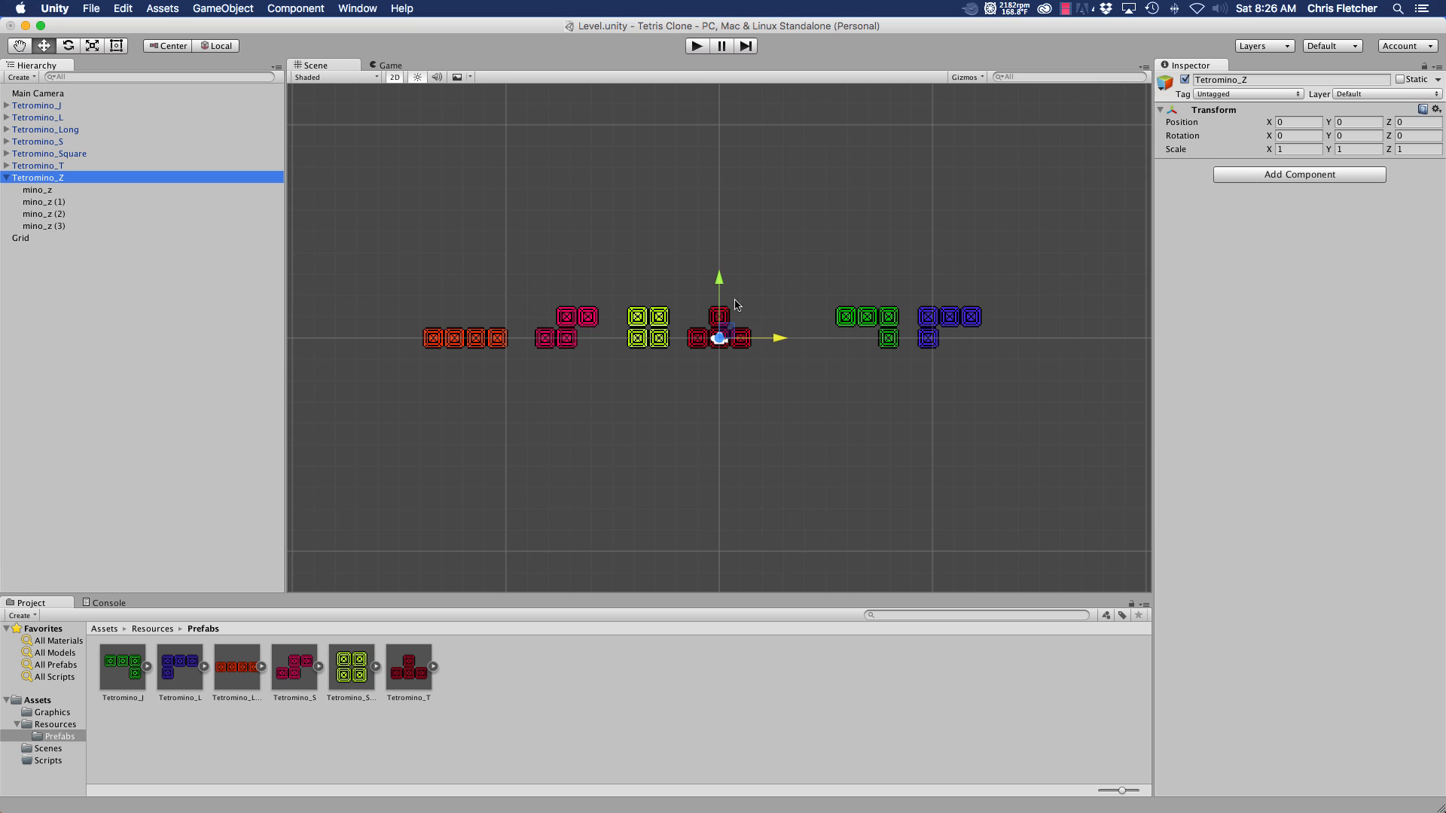
pyautogui.click(45, 166)
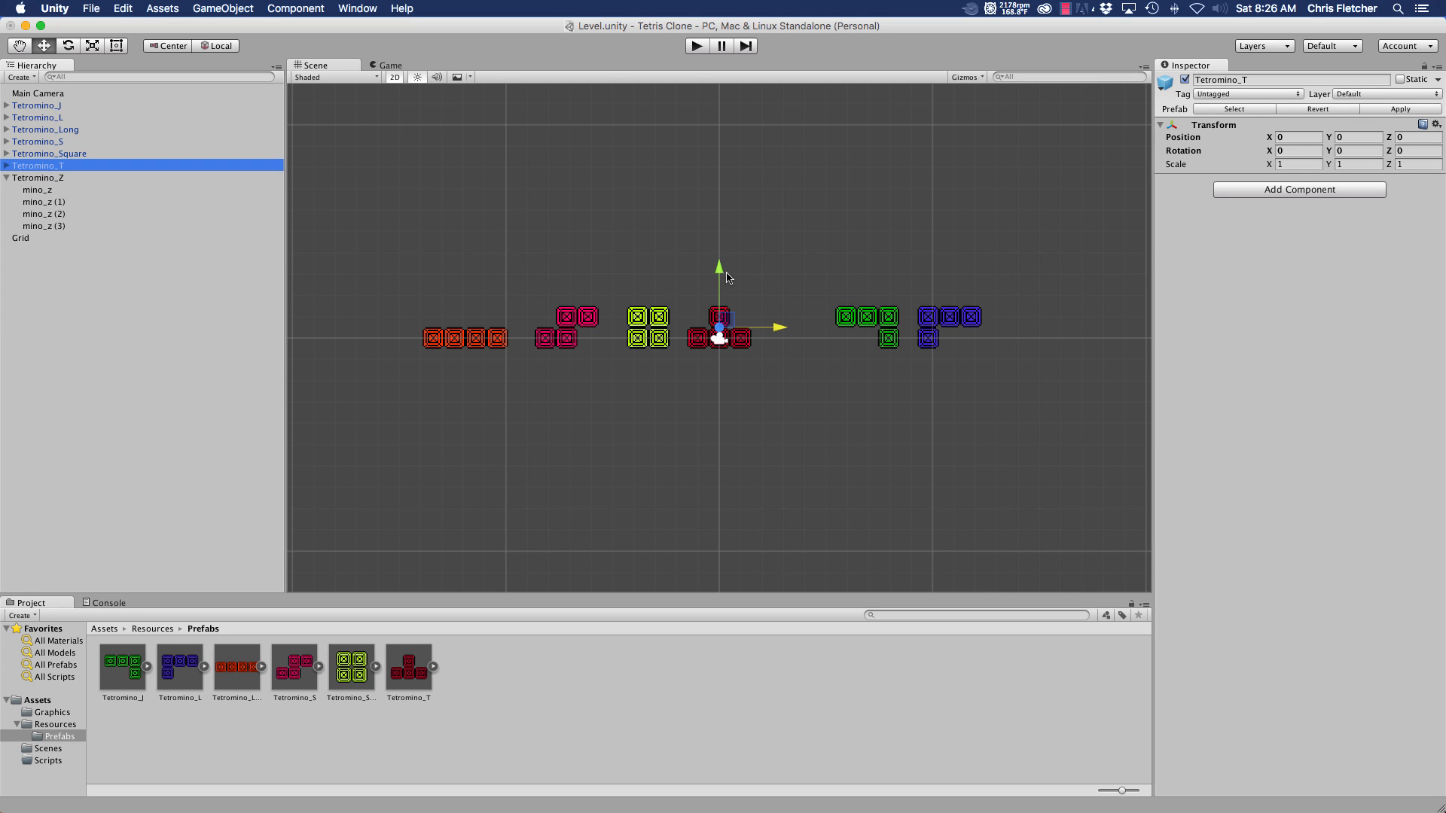
pyautogui.moveTo(721, 273); pyautogui.dragTo(719, 188)
# - Set the X position of mino_z to 1, and place mino_z (1) at X -1, Y 1
pyautogui.click(54, 179)
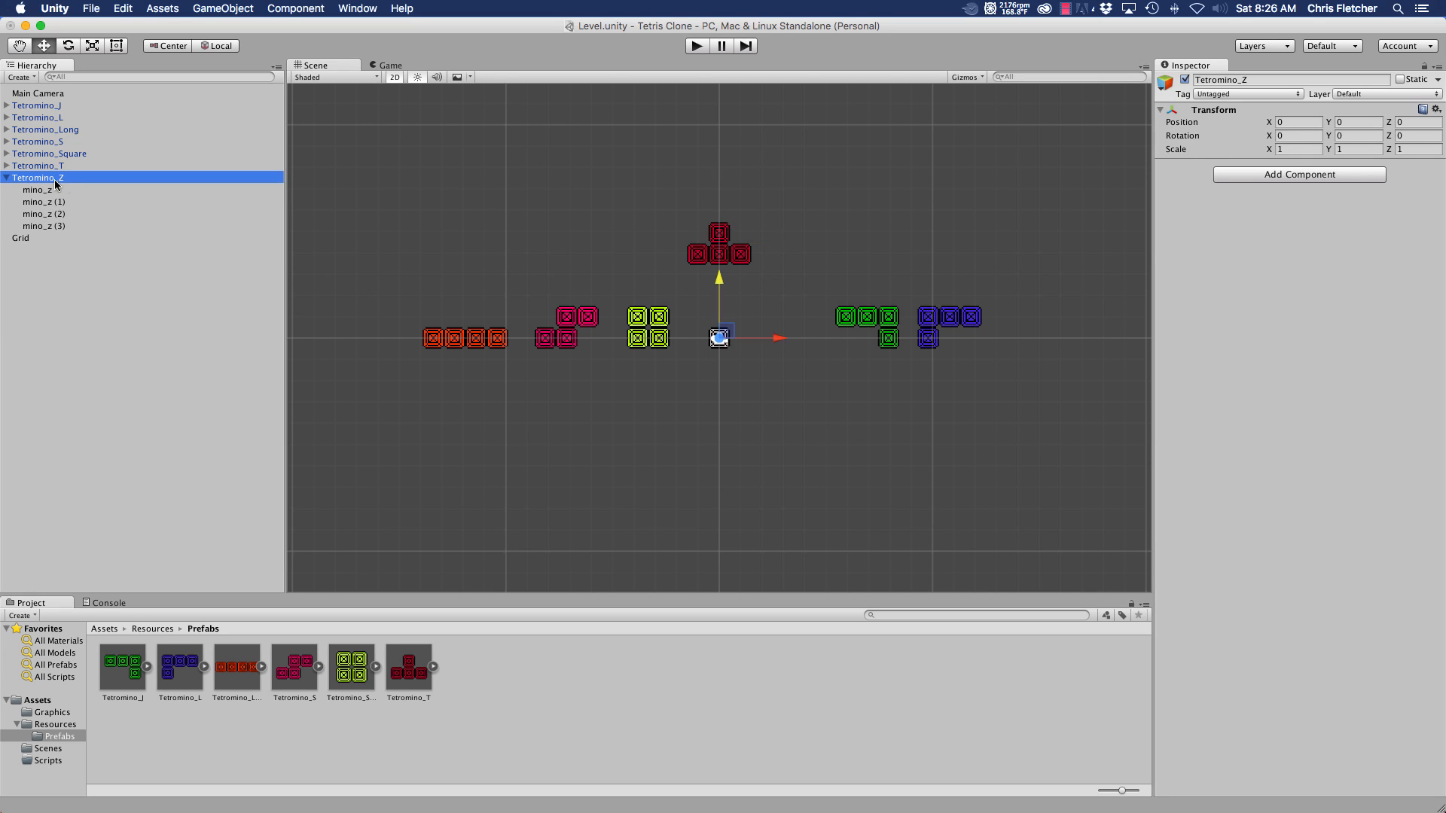
pyautogui.click(39, 189)
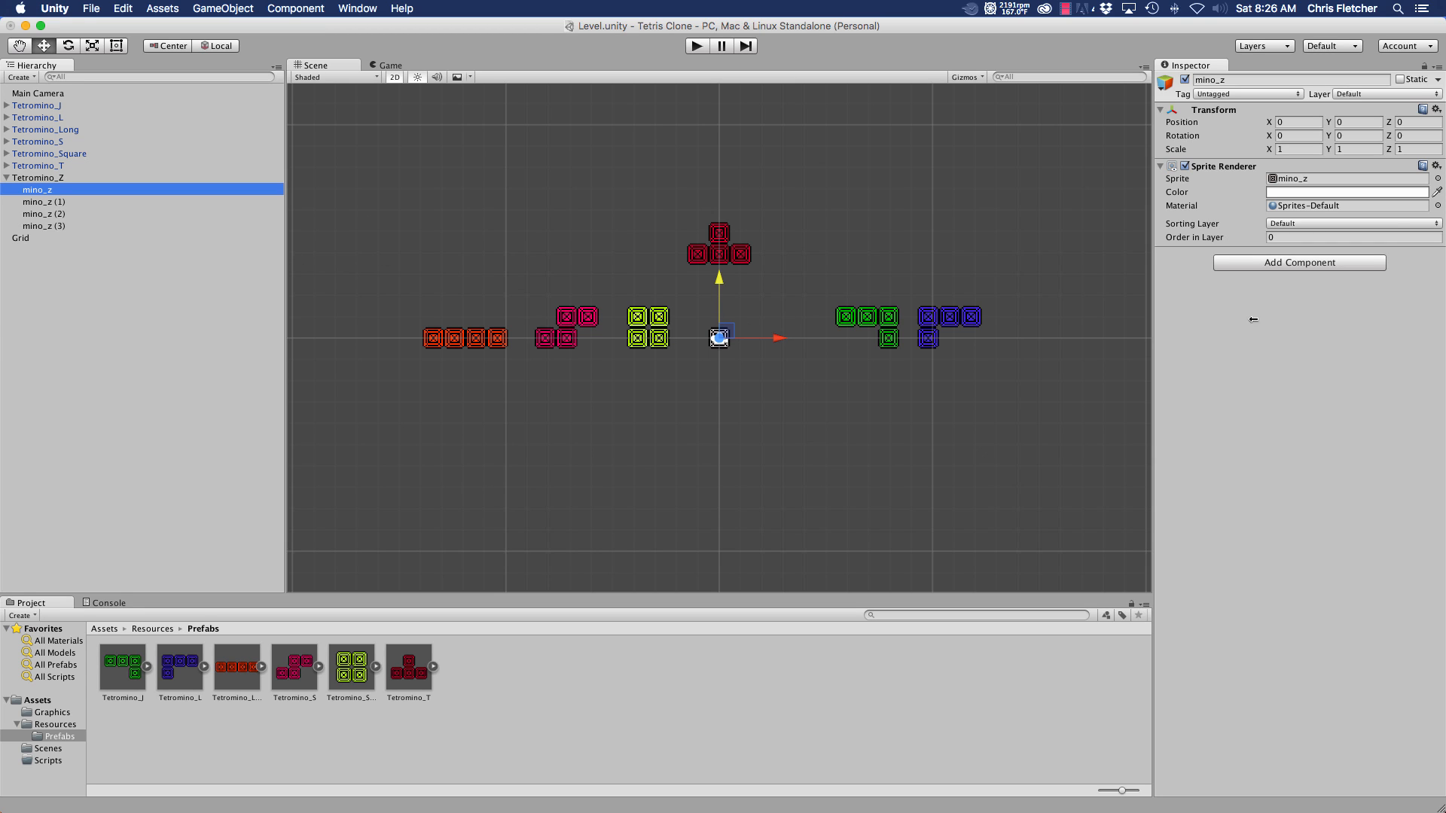
pyautogui.click(1304, 123)
pyautogui.write('1')
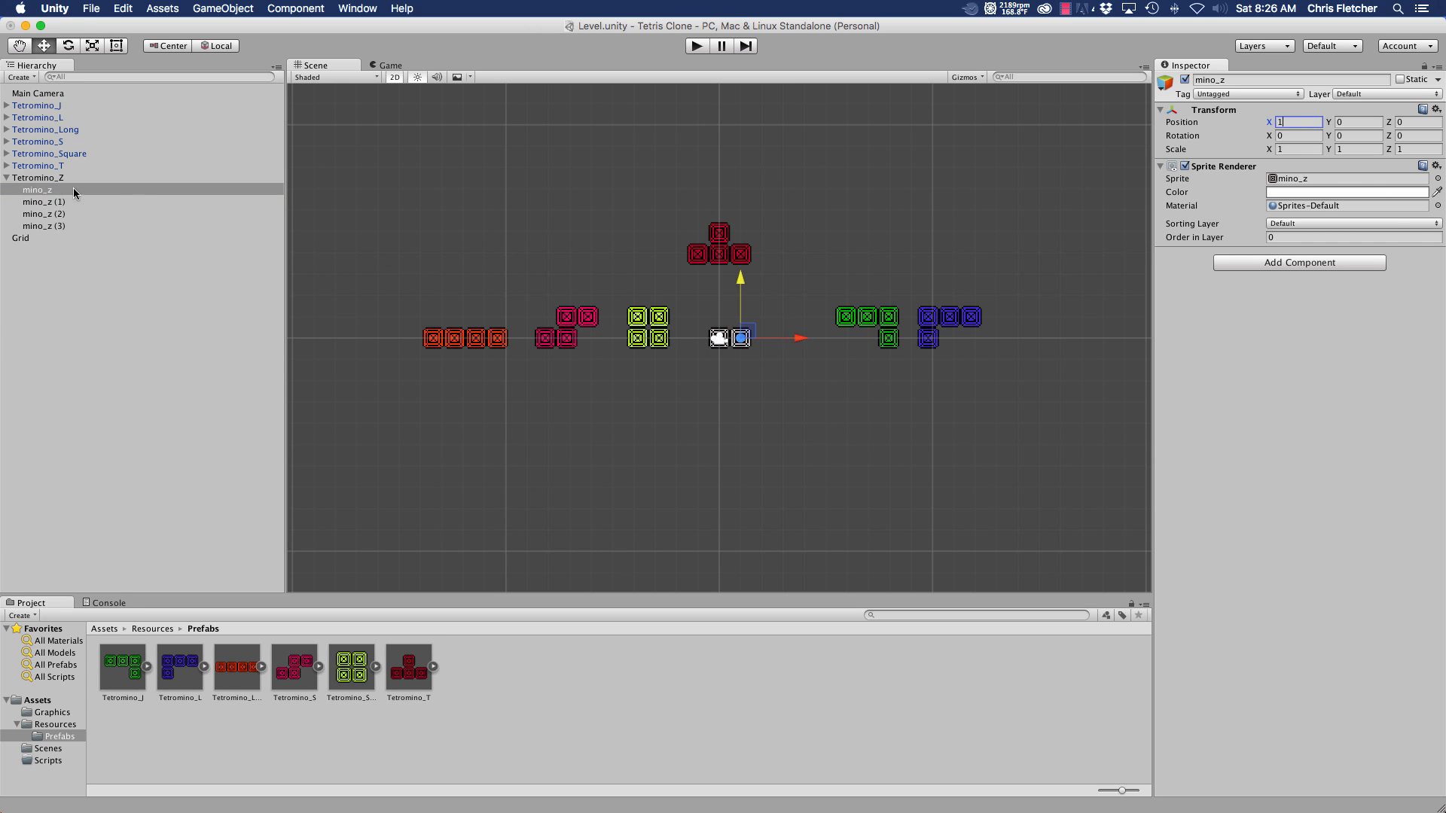
pyautogui.click(36, 202)
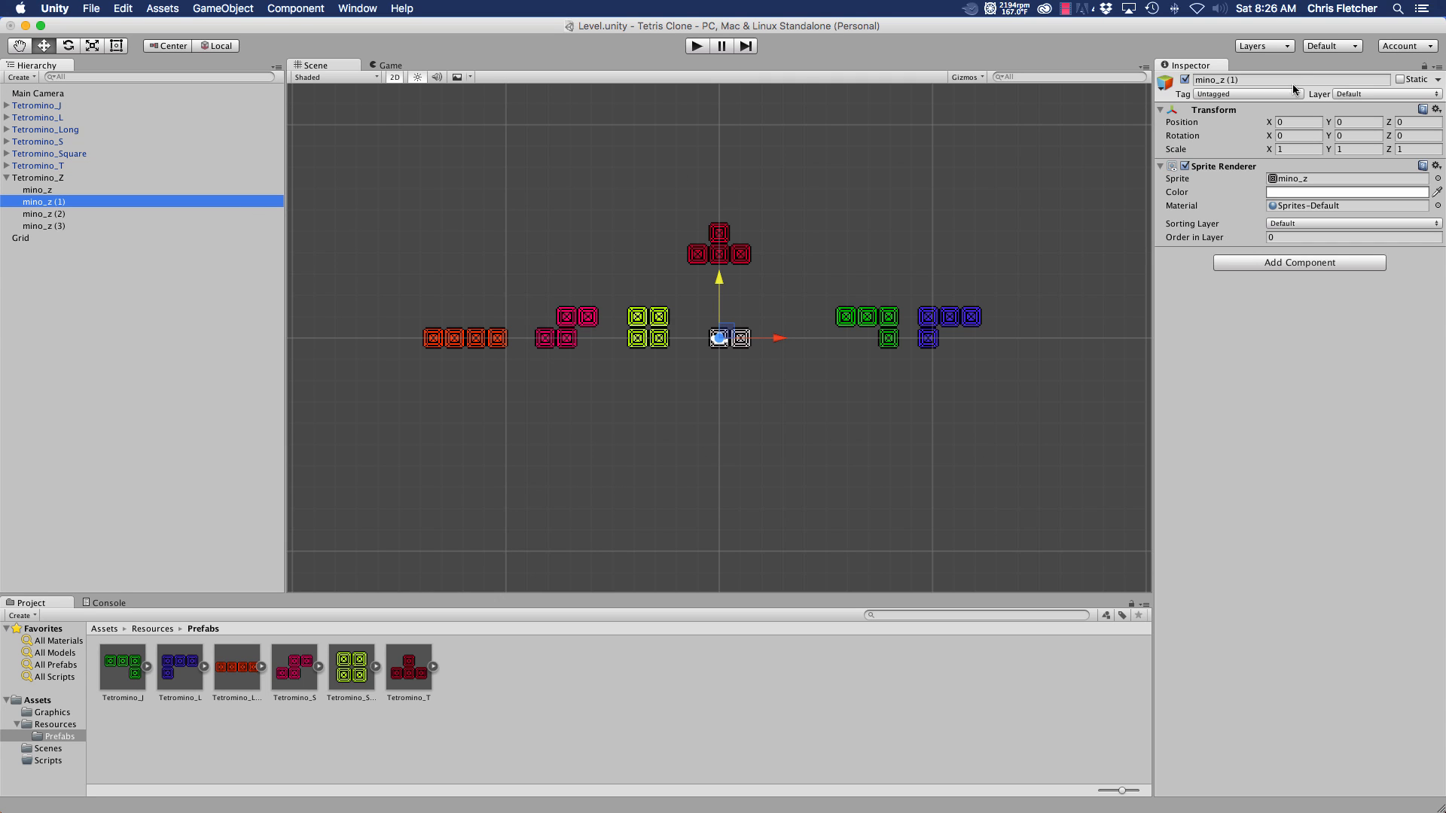
pyautogui.click(1295, 122)
pyautogui.write('-1')
pyautogui.press('Tab')
pyautogui.write('1')
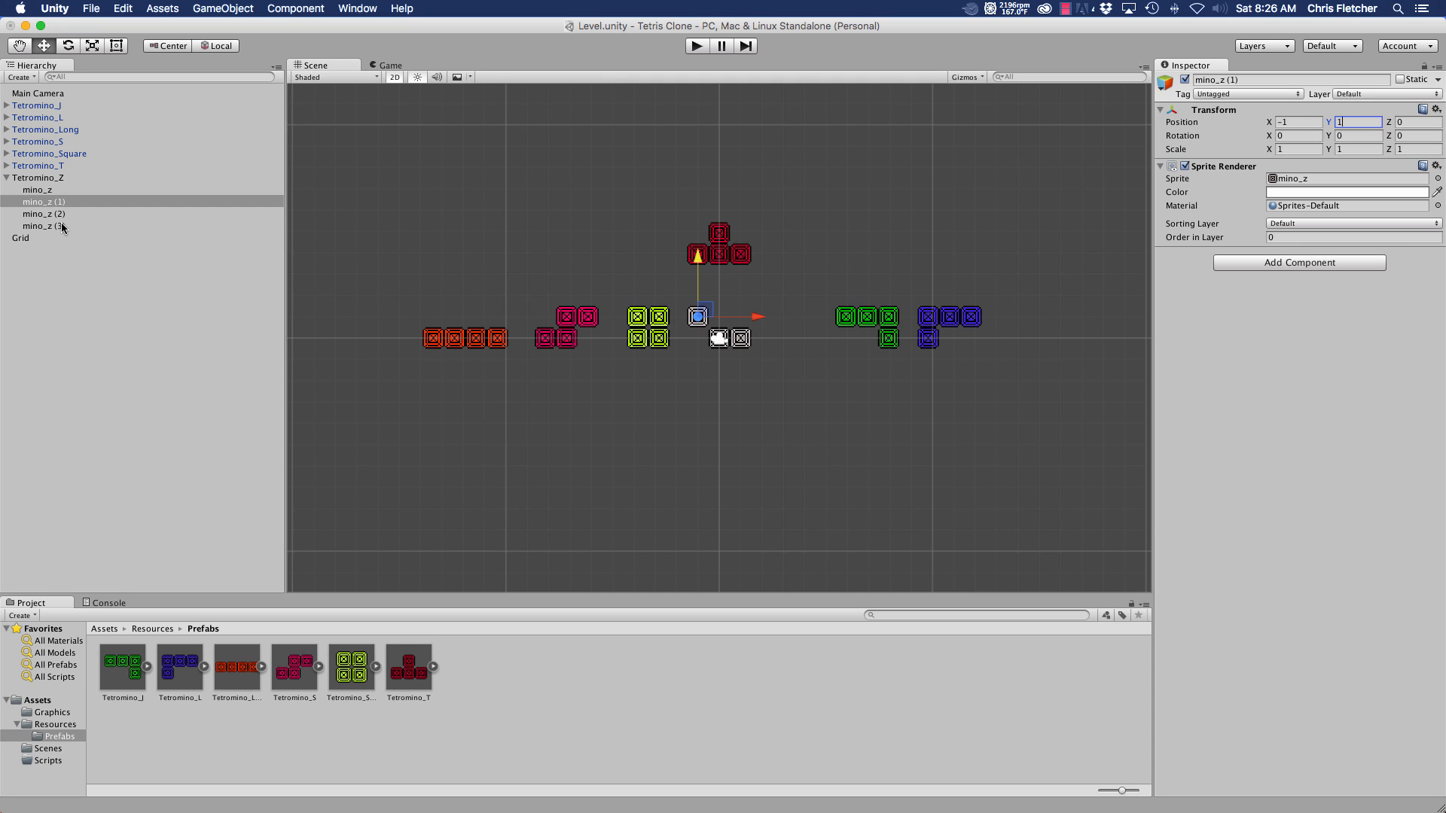
# - Set the Y position of mino_z (2) to 1 and check the position of mino_z (3)
pyautogui.click(115, 213)
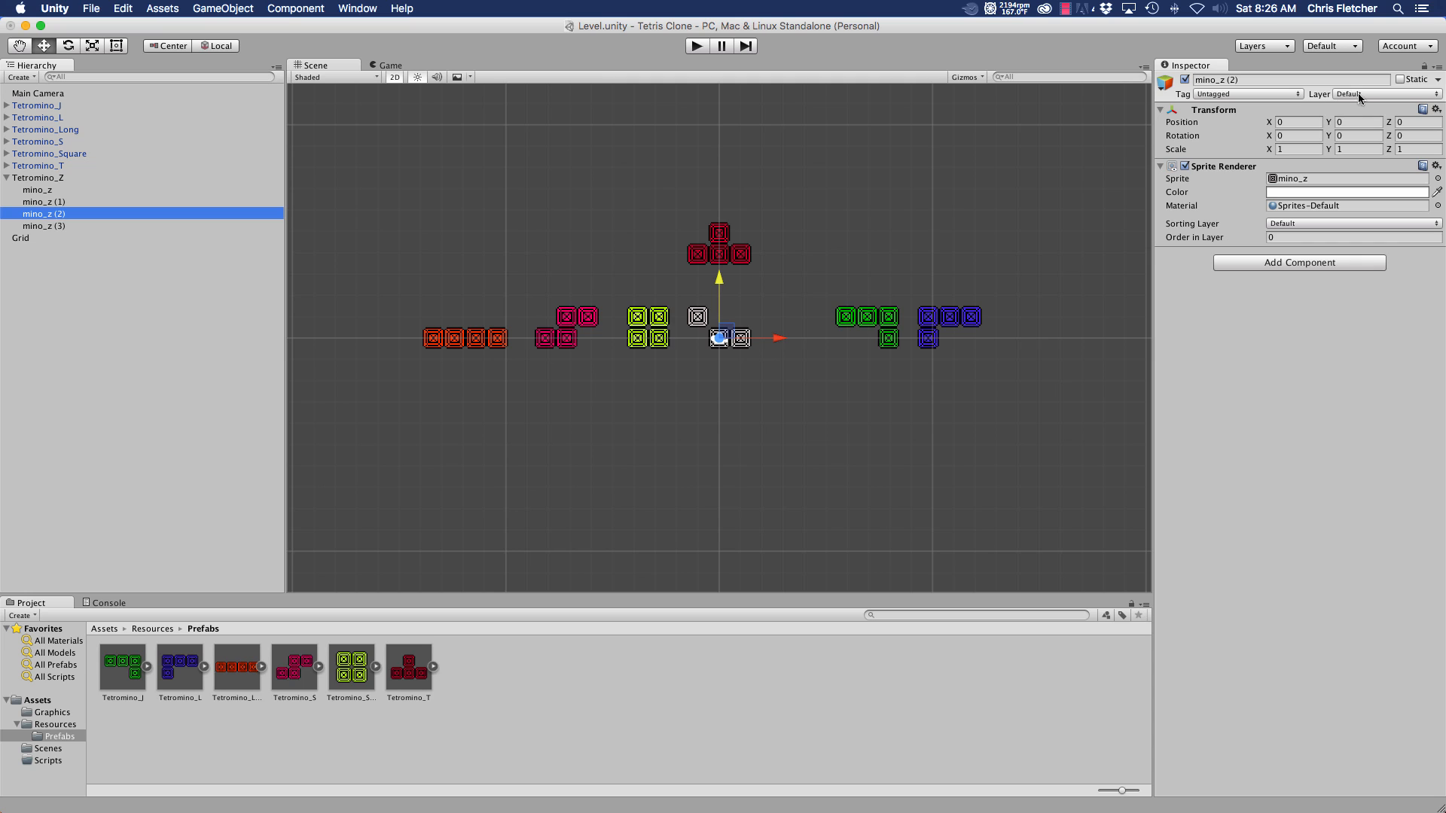
pyautogui.click(1353, 122)
pyautogui.write('1')
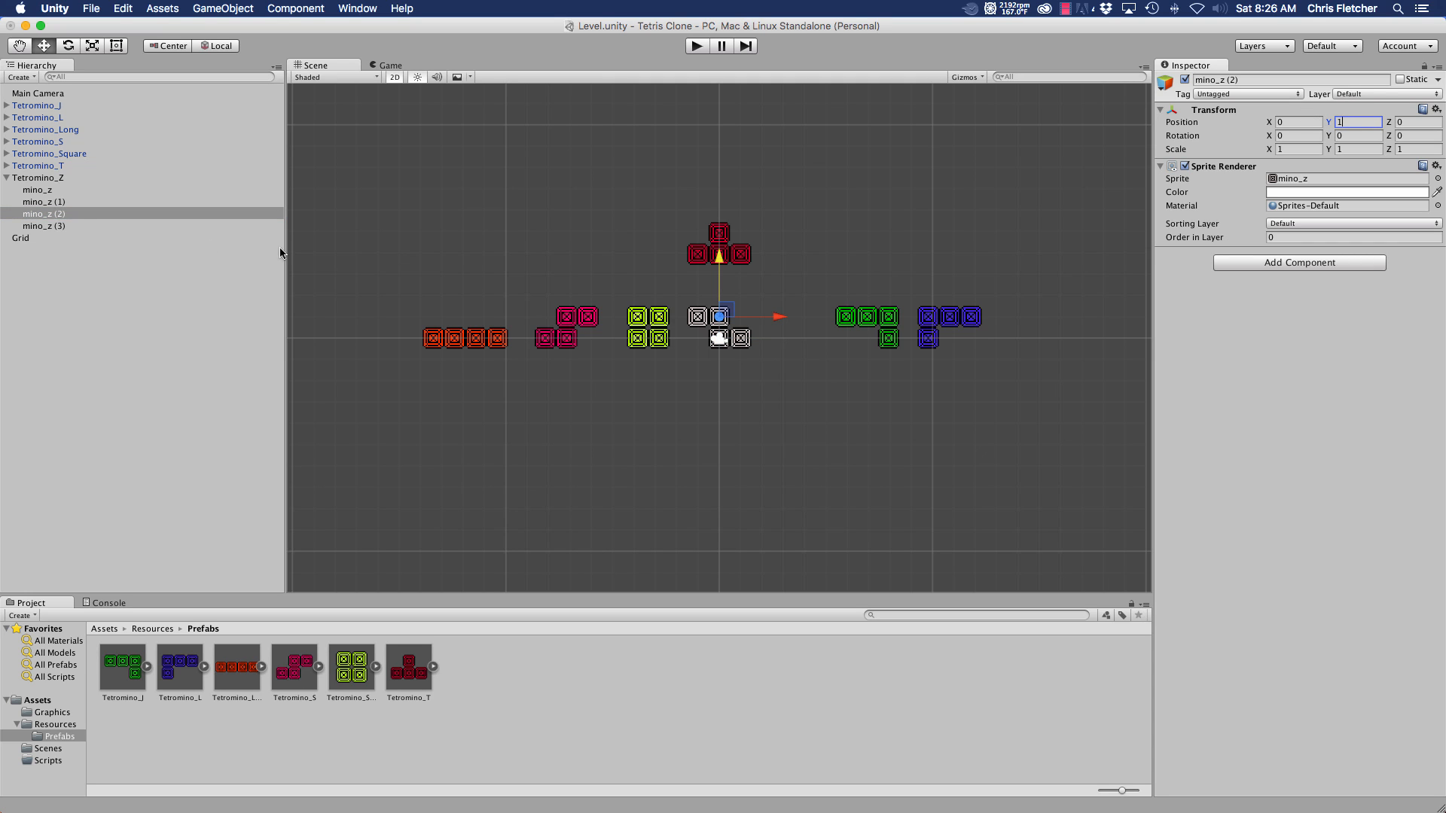
pyautogui.click(44, 226)
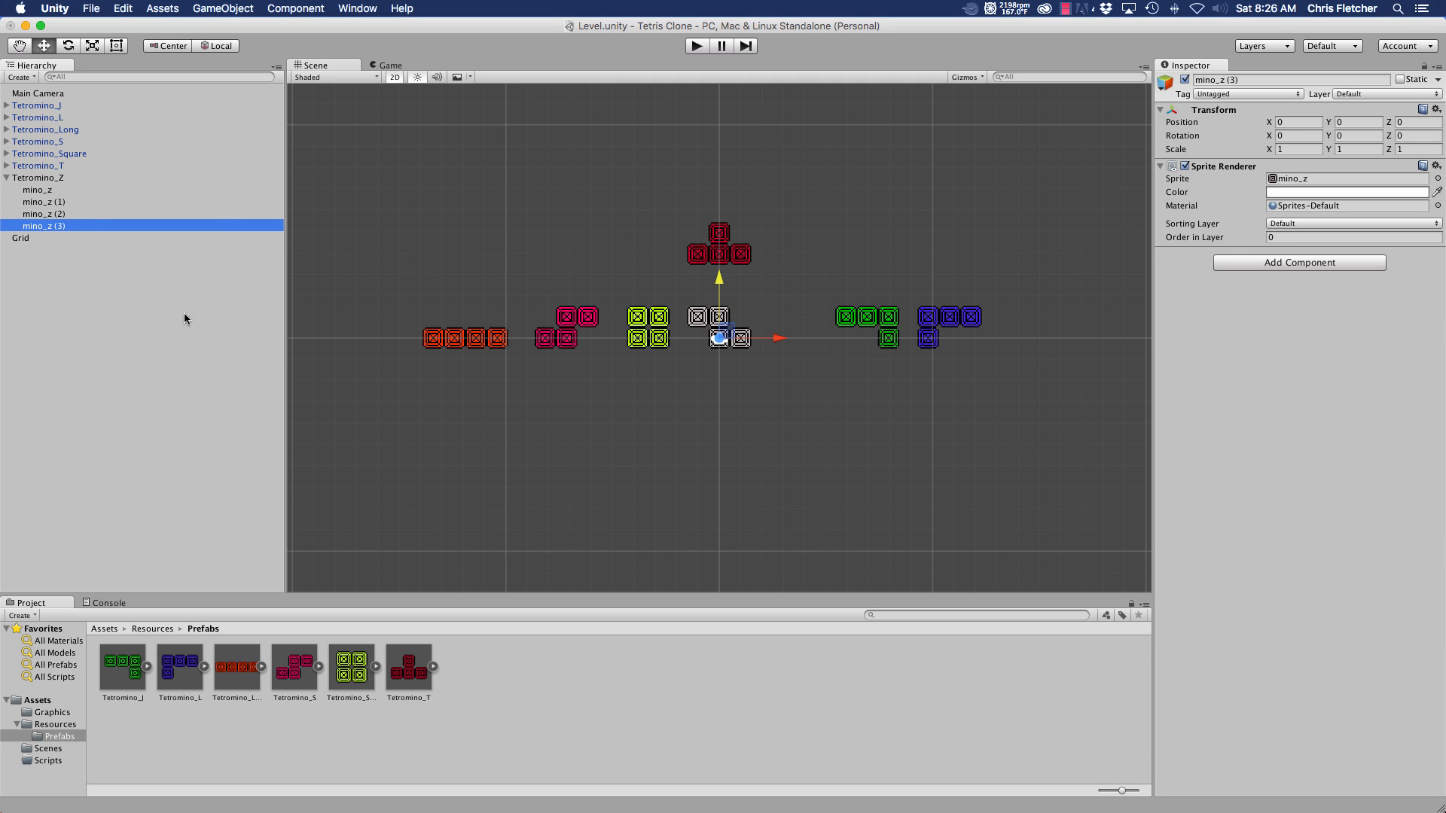
# - Save Tetromino_Z as a prefab in the Resources/Prefabs folder and collapse its children in the hierarchy
pyautogui.moveTo(33, 177); pyautogui.dragTo(57, 737)
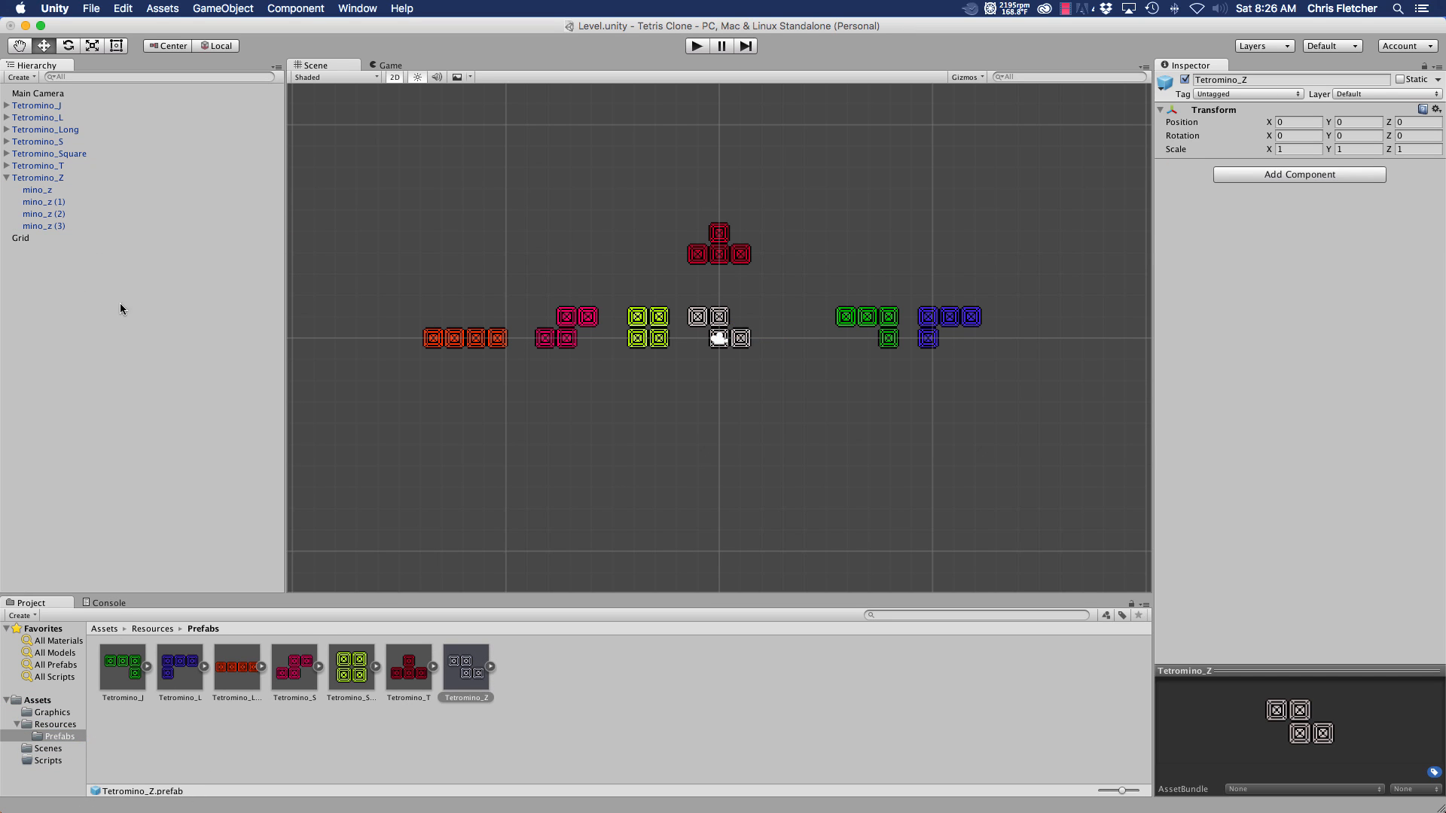
pyautogui.click(8, 178)
pyautogui.click(33, 179)
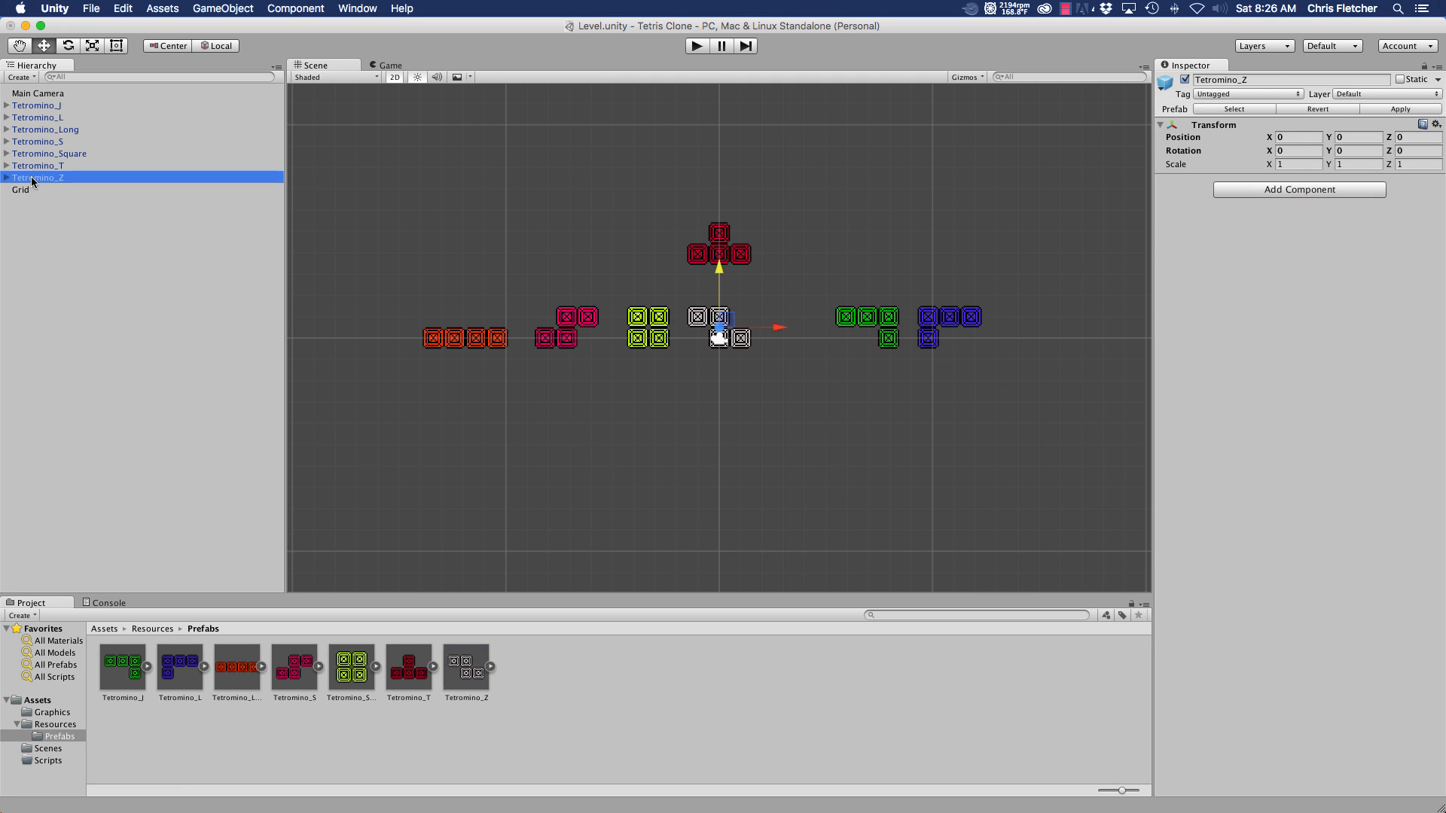
# - Delete all seven tetromino objects, from Tetromino_J through Tetromino_Z, from the scene
pyautogui.click(46, 107)
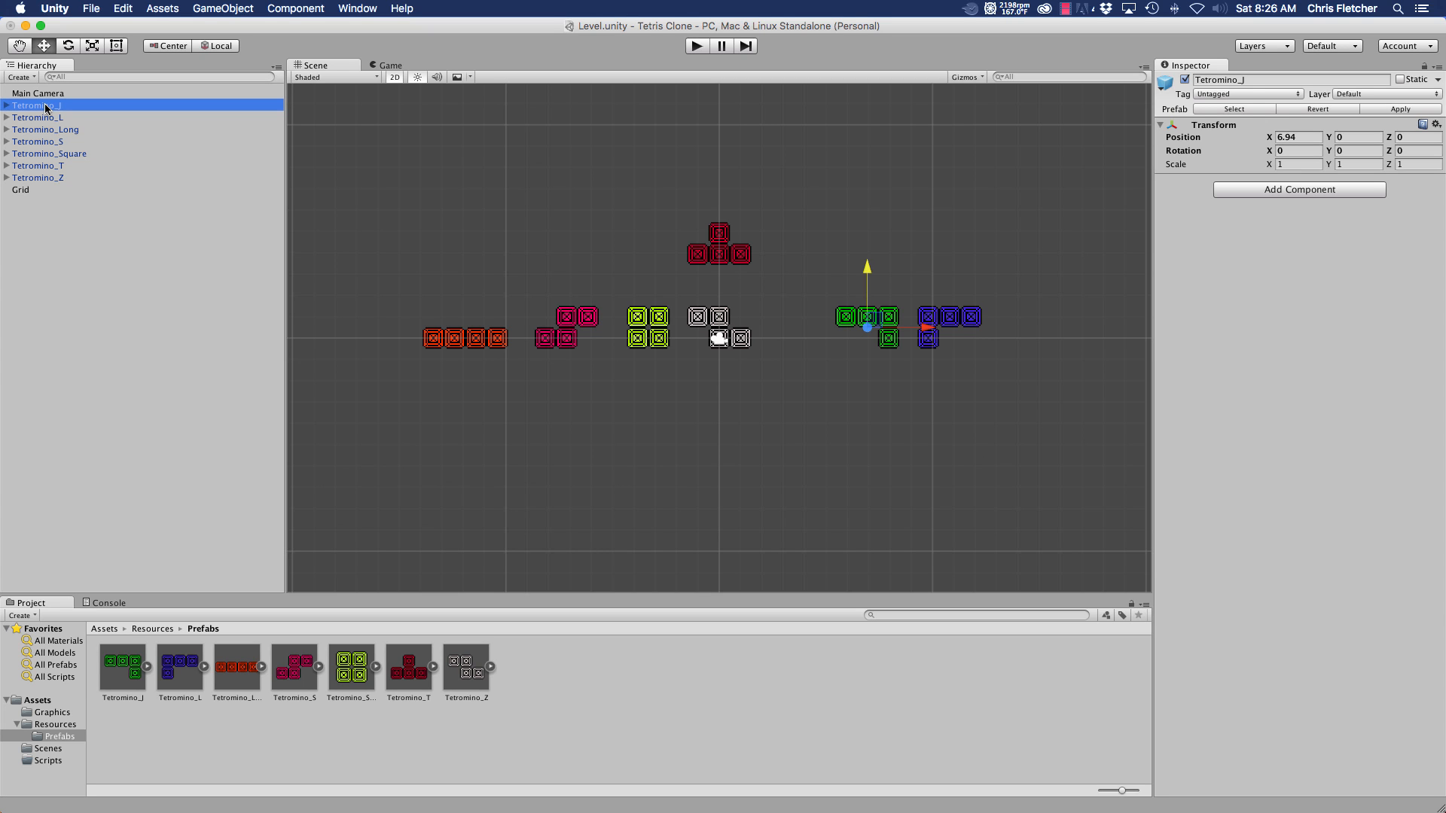
pyautogui.keyDown('shift'); pyautogui.click(45, 179); pyautogui.keyUp('shift')
pyautogui.rightClick(46, 177)
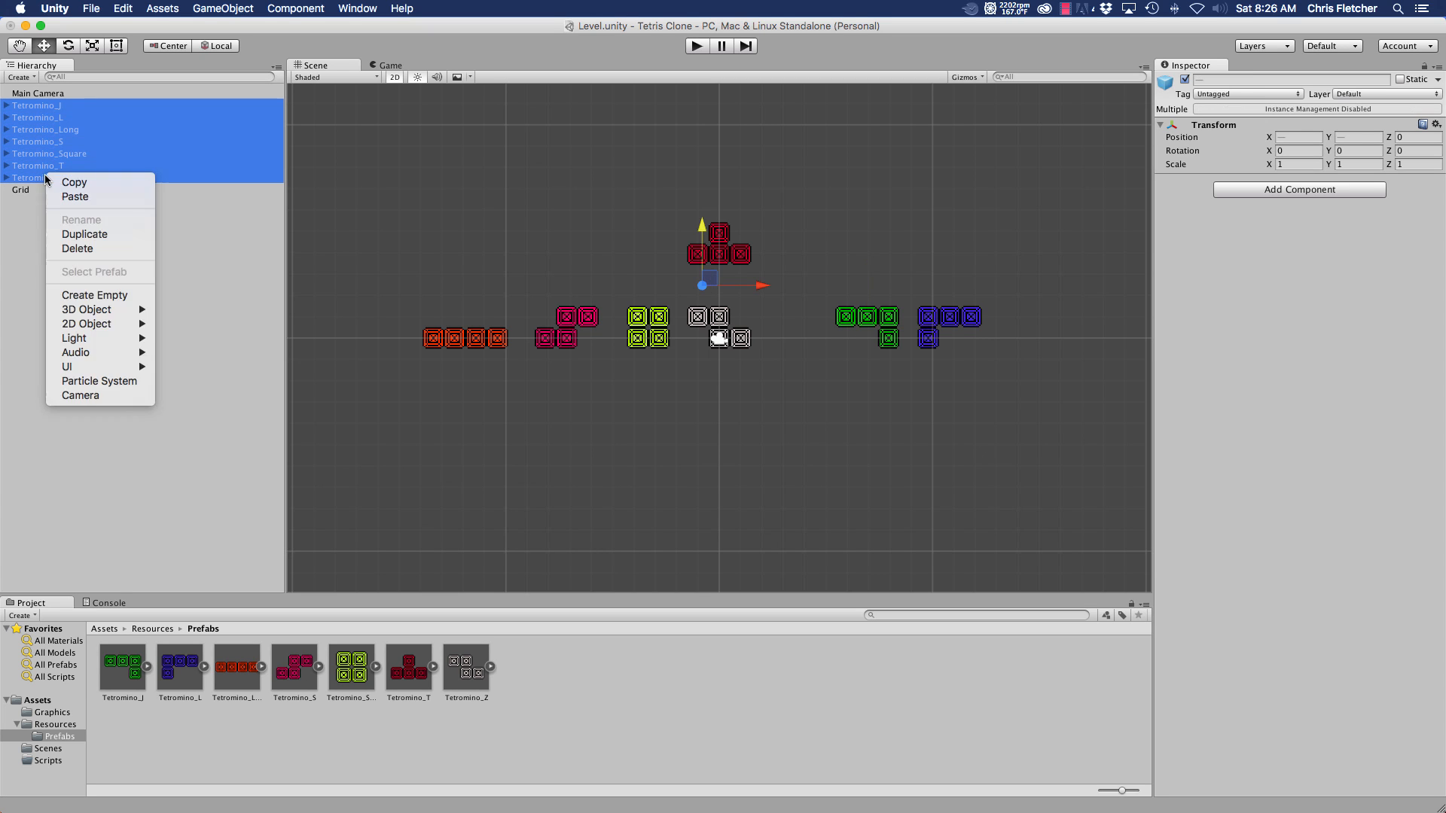
pyautogui.click(71, 248)
# - Add the MinoGrid sprite from the Graphics folder as a child of the Grid object
pyautogui.click(26, 105)
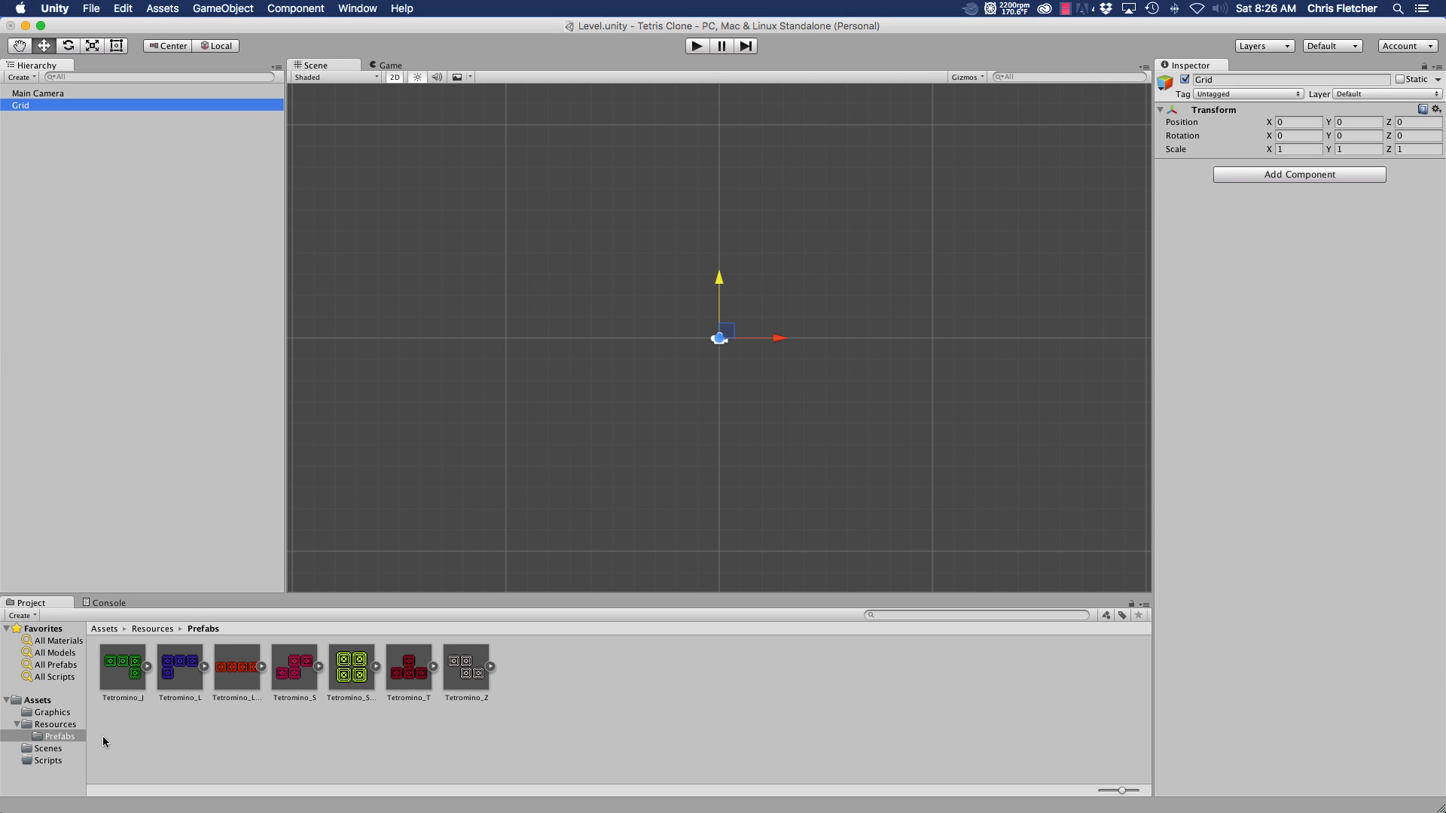
pyautogui.click(53, 712)
pyautogui.click(524, 668)
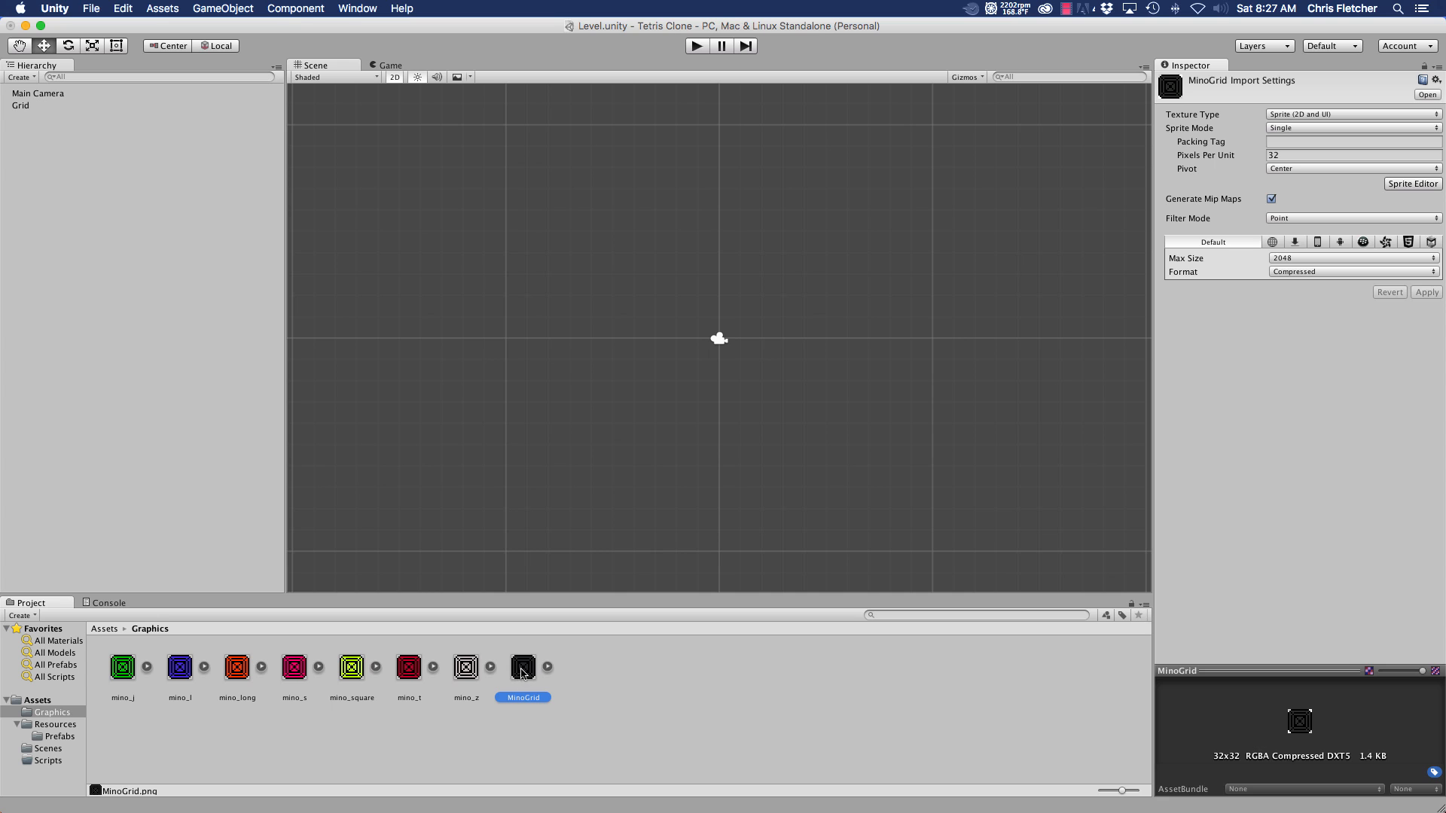
pyautogui.moveTo(523, 668); pyautogui.dragTo(27, 111)
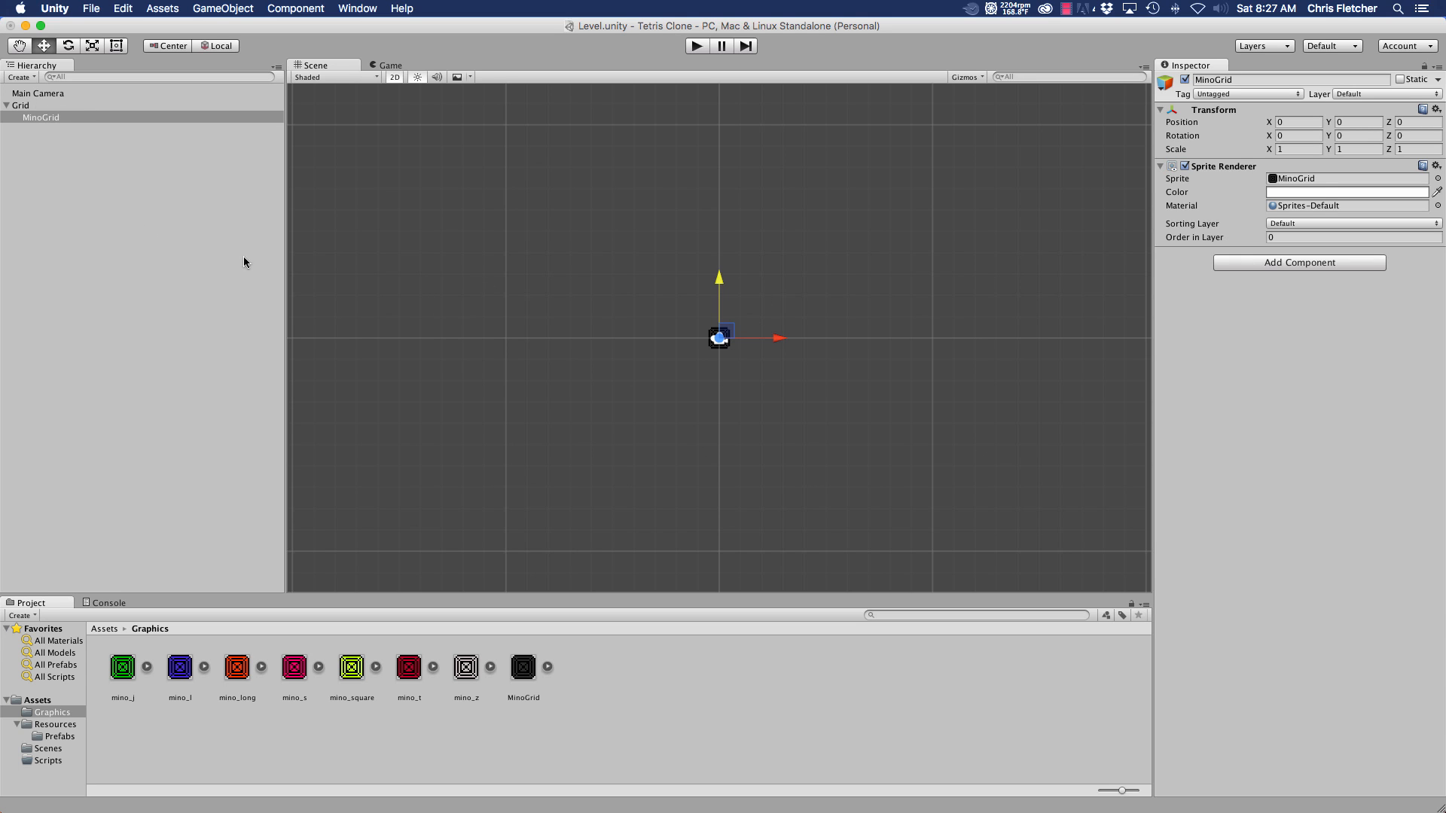
# - Duplicate MinoGrid under Grid until the copies reach MinoGrid (11)
pyautogui.click(38, 121)
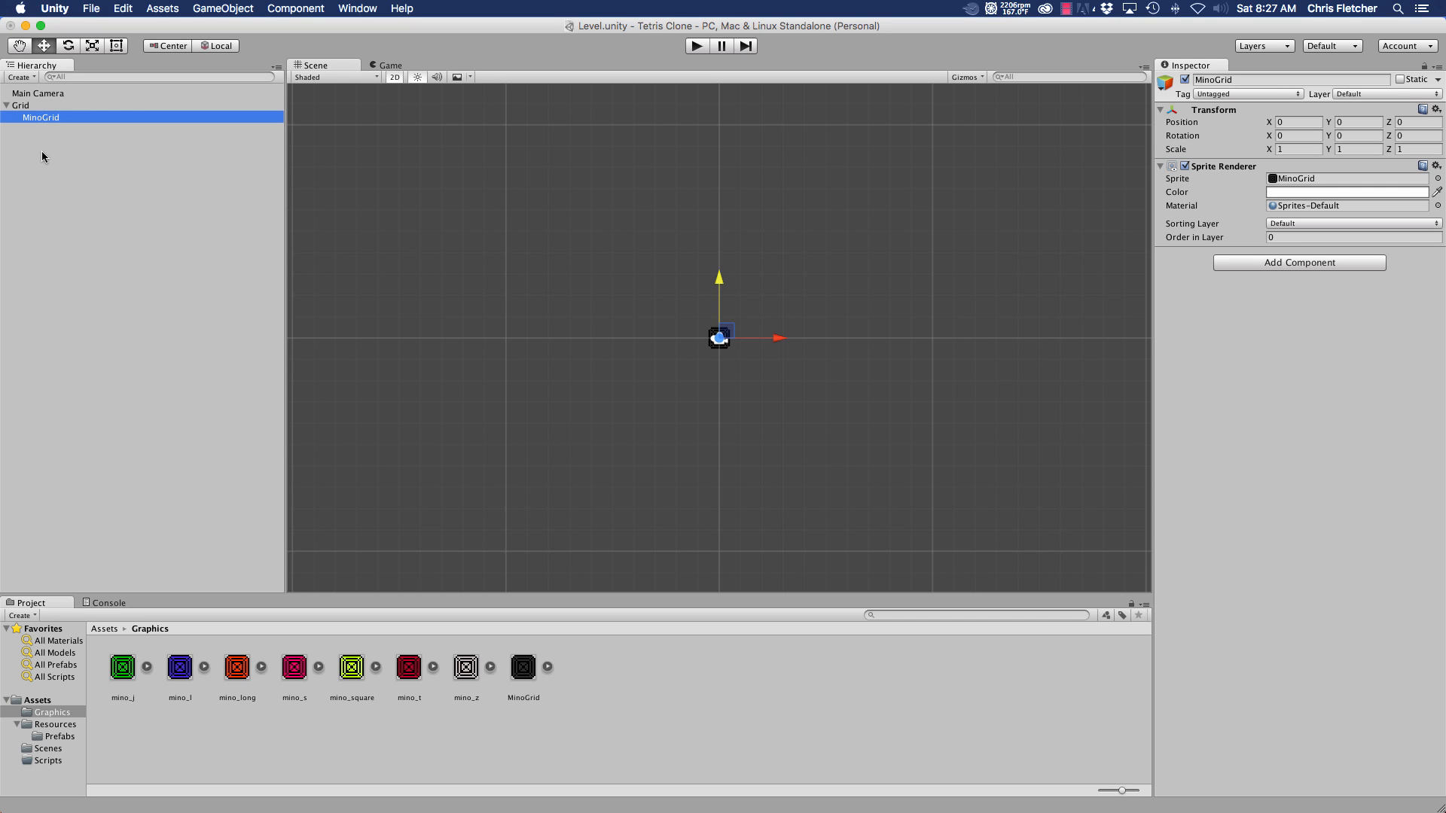
pyautogui.press('super+d')
pyautogui.press('super+d')
pyautogui.press('super+d')
pyautogui.press('super+d')
pyautogui.press('super+d')
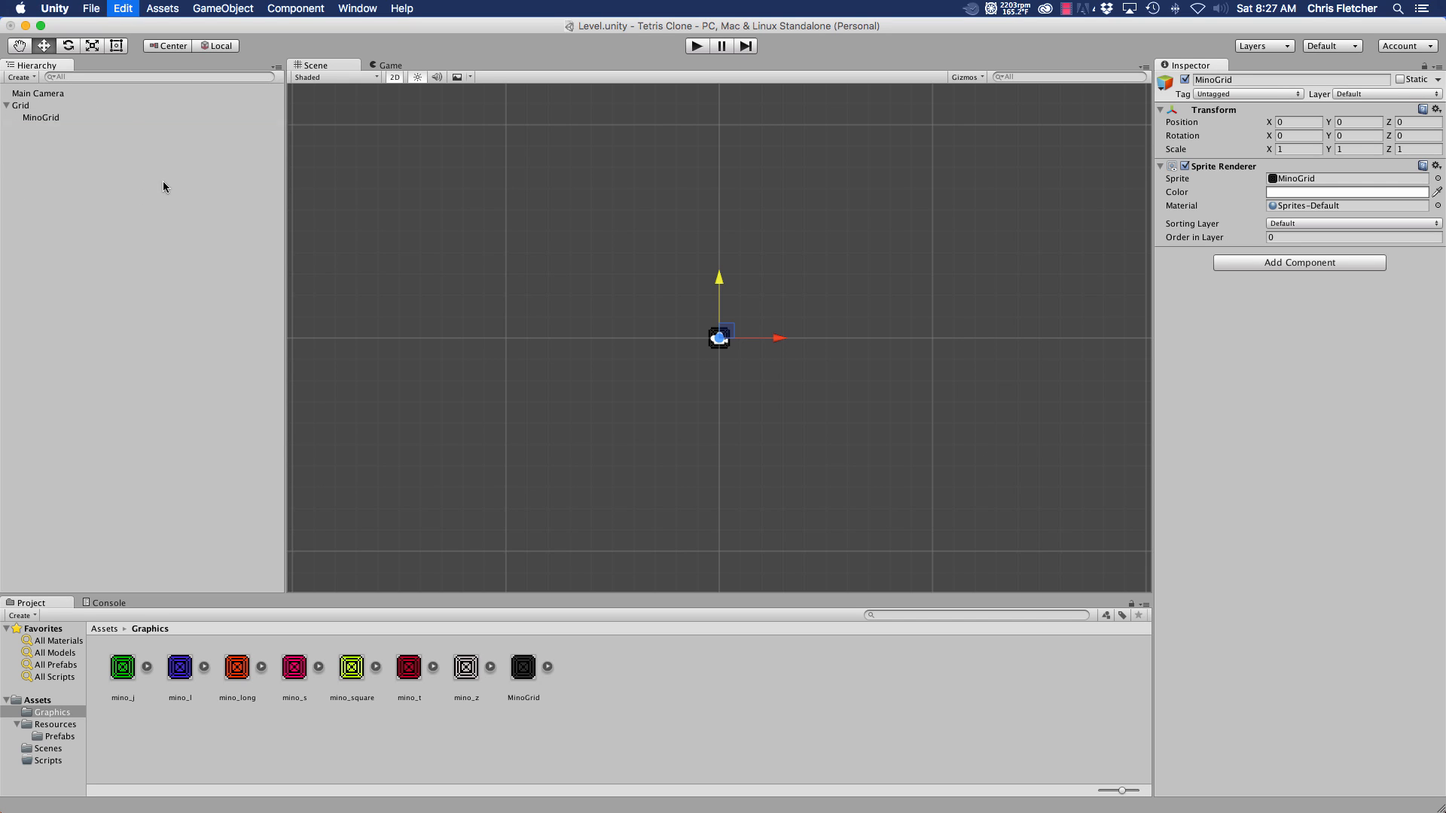
pyautogui.press('super+d')
pyautogui.press('super+d')
pyautogui.press('super+d')
pyautogui.press('super+d')
pyautogui.press('super+d')
pyautogui.press('super+d')
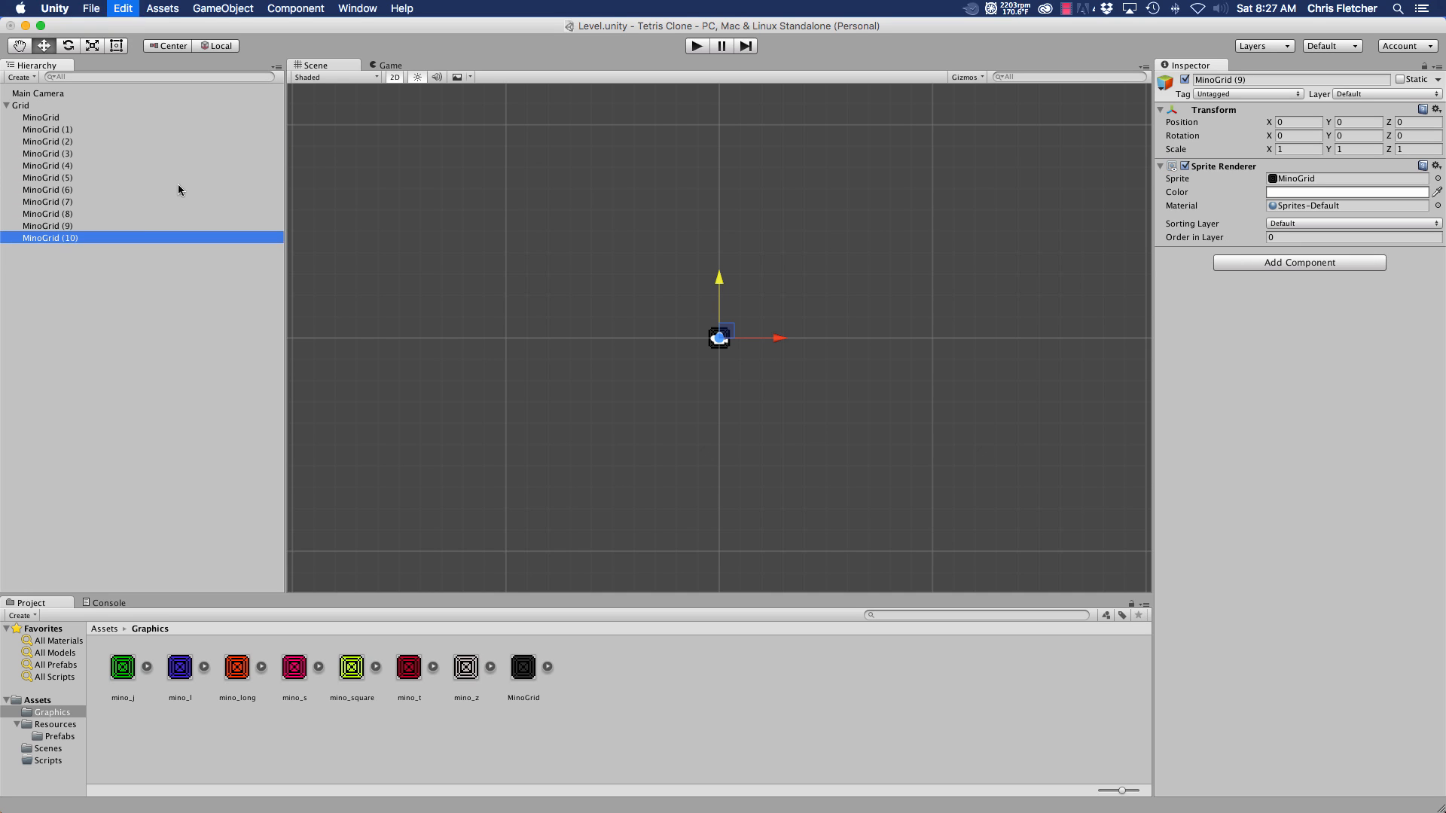
# - Set the X position of MinoGrid (1) to 1 and of MinoGrid (2) to 2
pyautogui.click(45, 118)
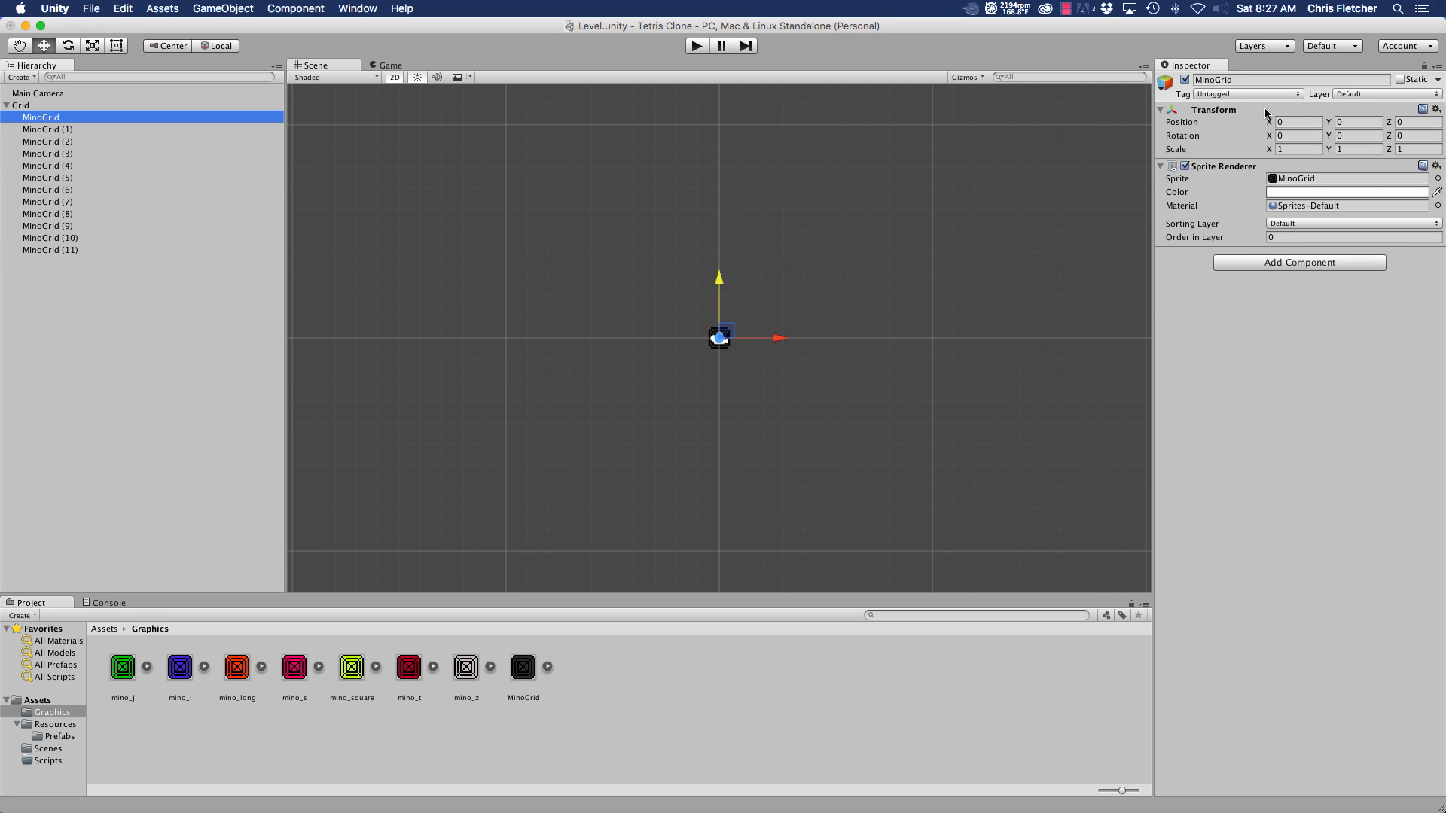
pyautogui.click(41, 130)
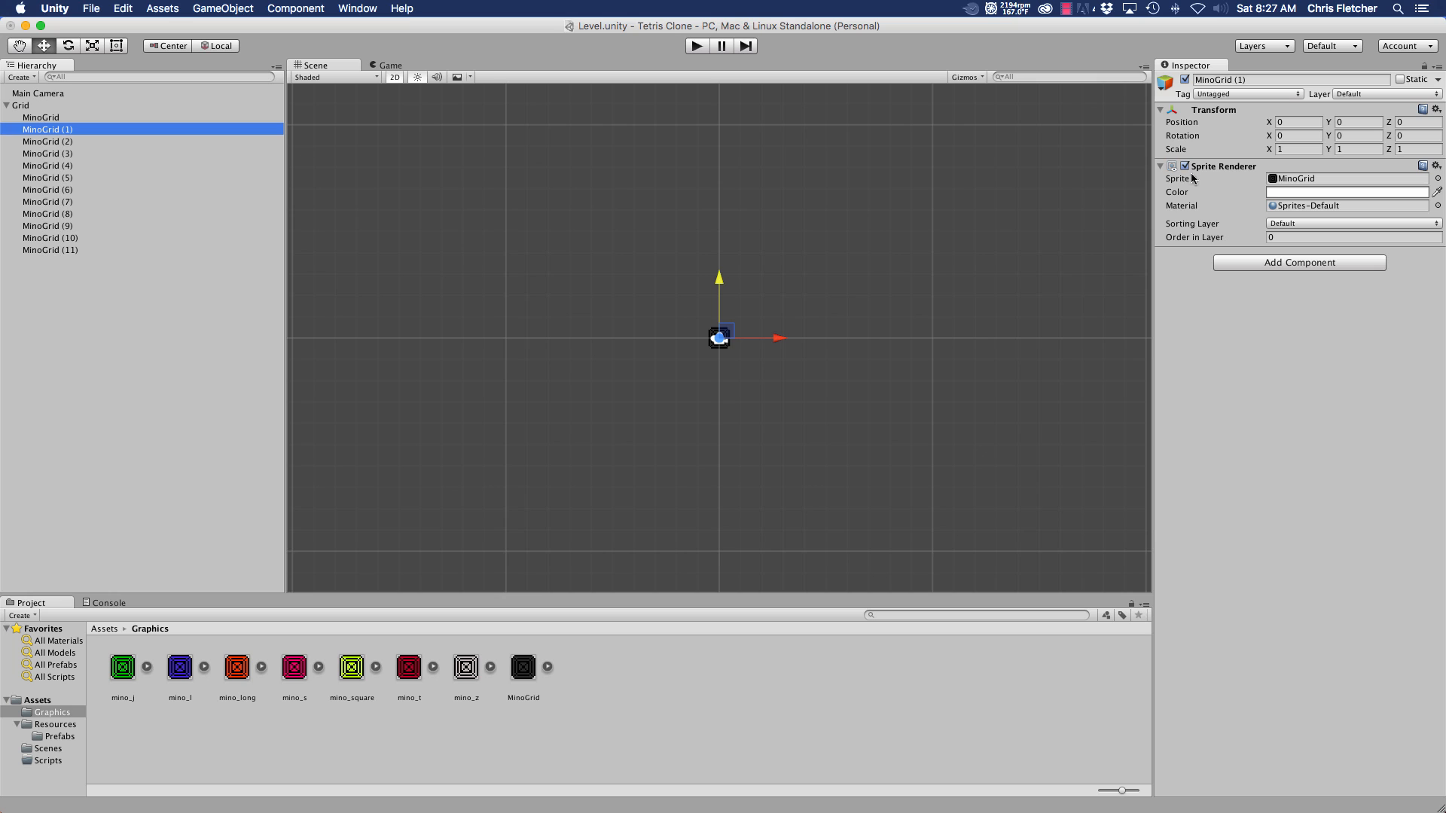
pyautogui.click(1296, 122)
pyautogui.write('1')
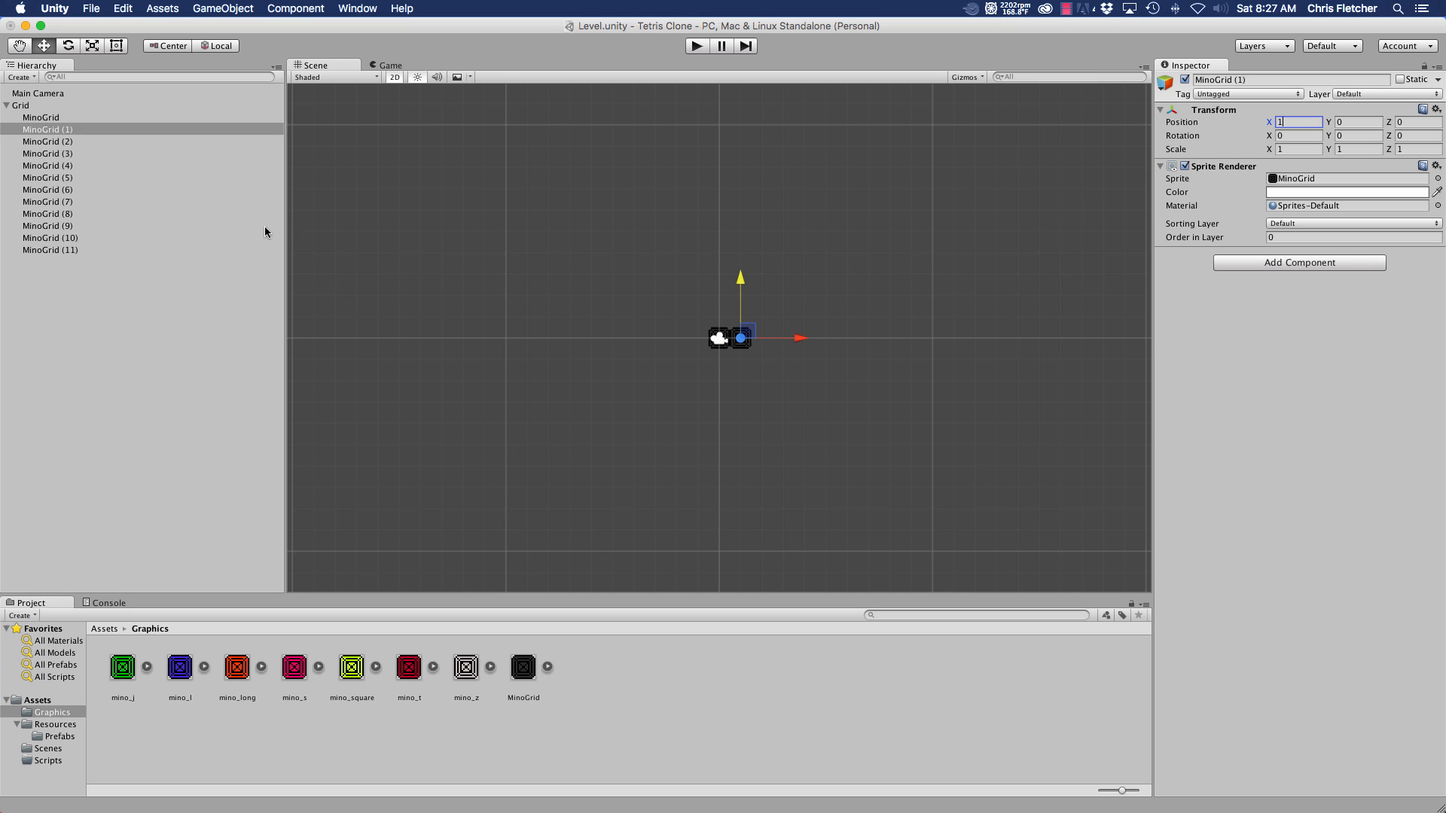
pyautogui.click(62, 141)
pyautogui.click(1295, 122)
pyautogui.write('2')
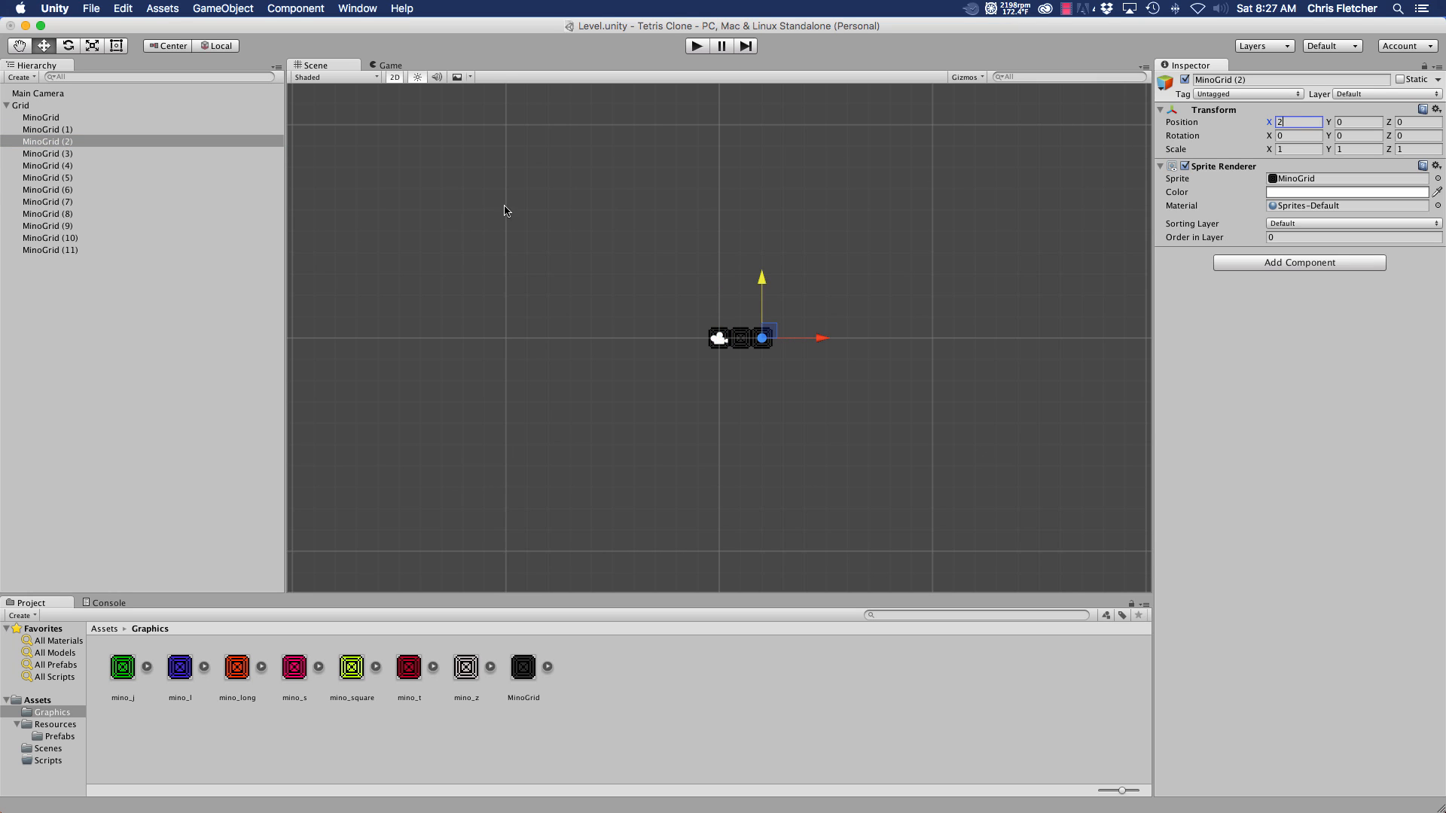
# - Set the X positions of MinoGrid (3), MinoGrid (4) and MinoGrid (5) to 3, 4 and 5 respectively
pyautogui.click(47, 154)
pyautogui.click(1296, 122)
pyautogui.write('3')
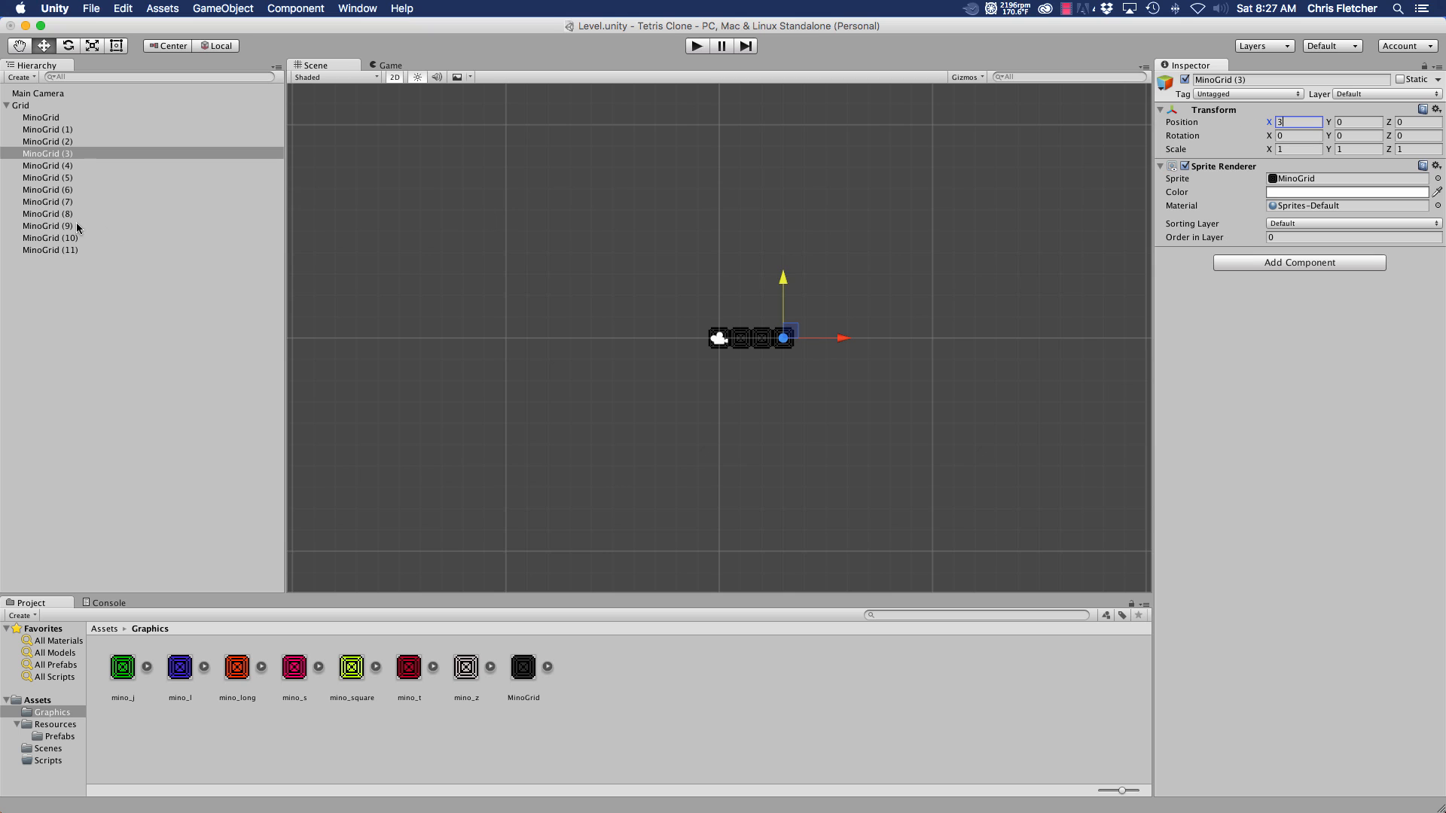
pyautogui.click(48, 166)
pyautogui.click(1297, 122)
pyautogui.write('4')
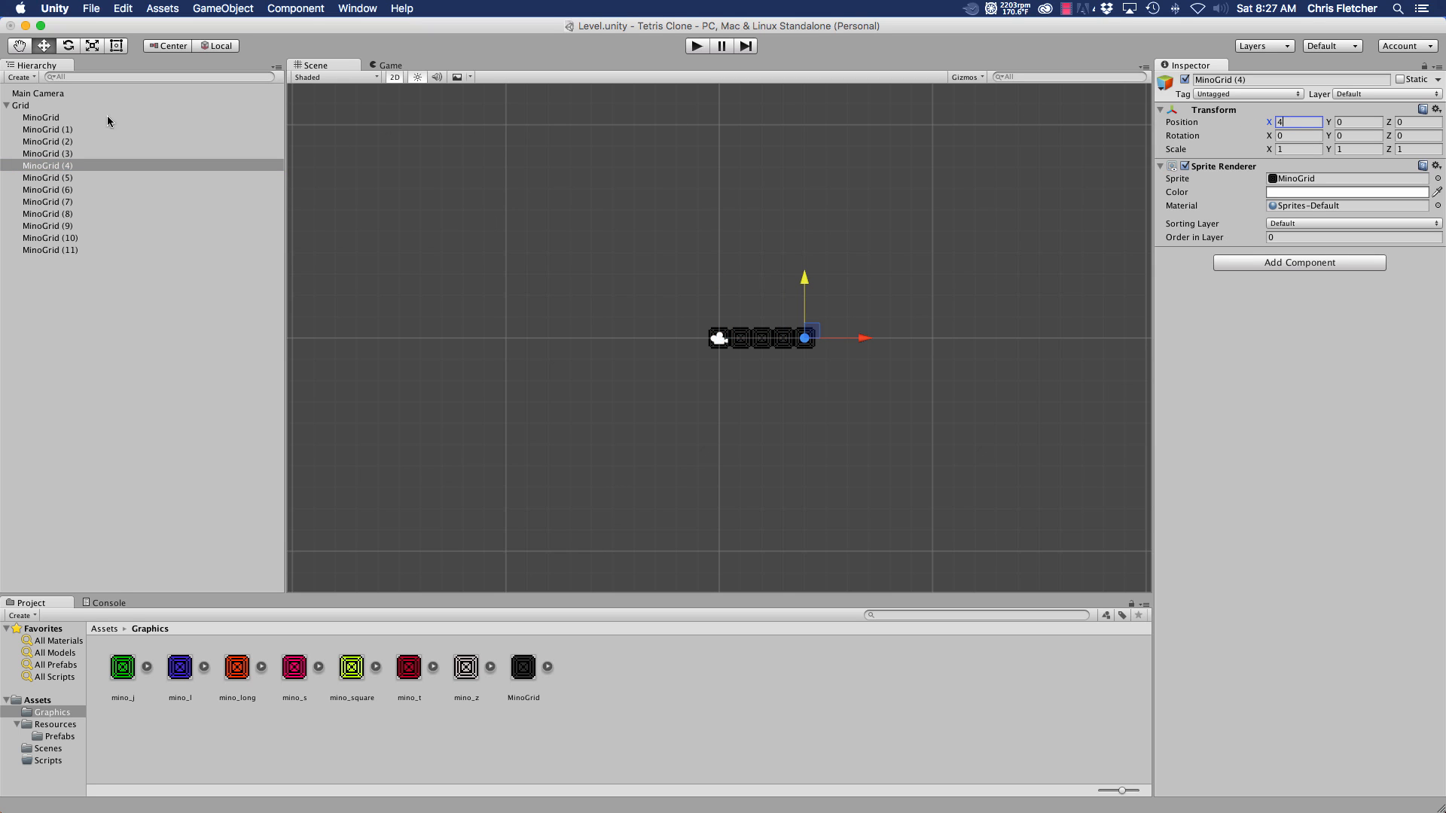
pyautogui.click(47, 178)
pyautogui.click(1291, 122)
pyautogui.write('5')
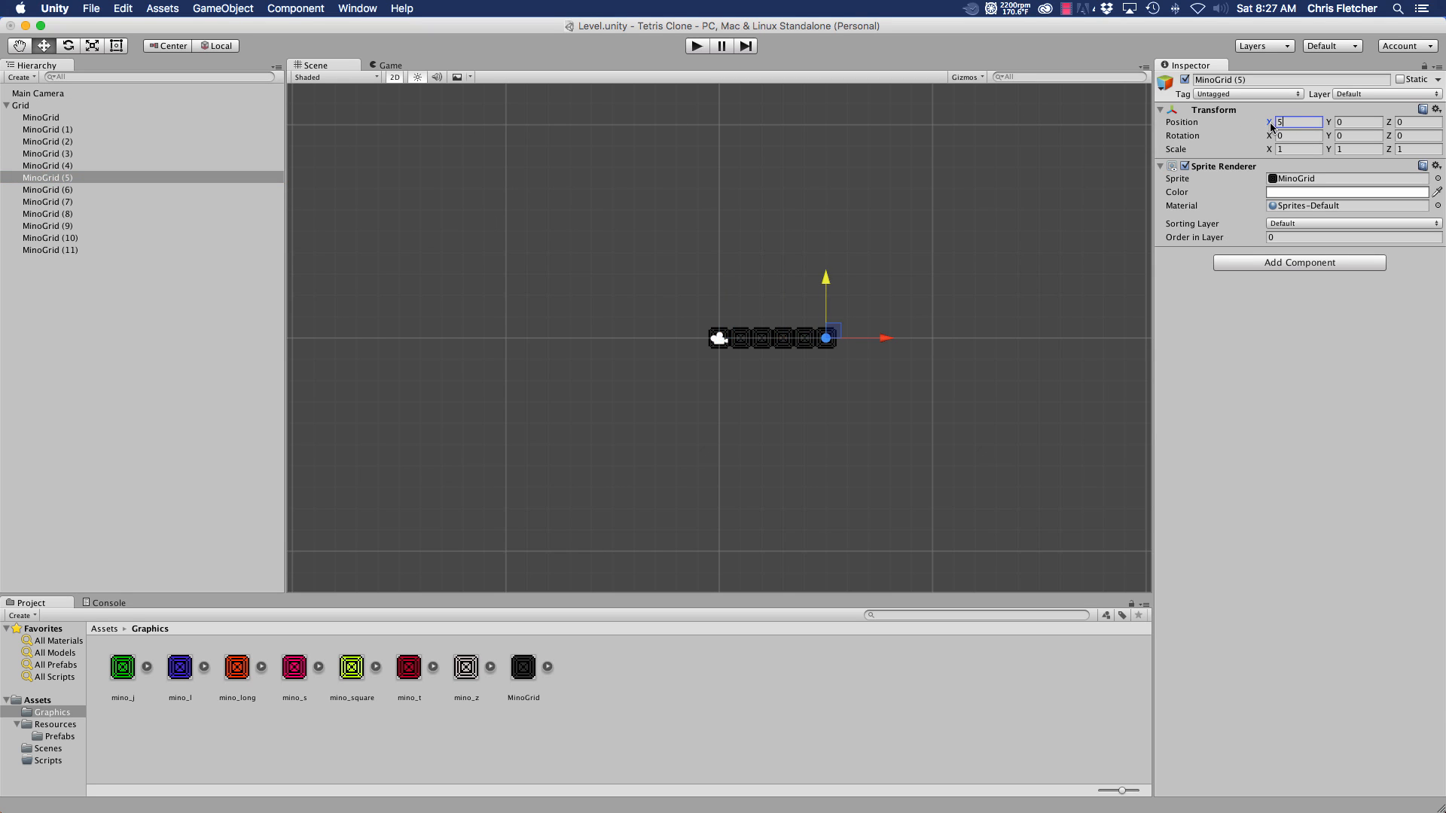
# - Set the X positions of MinoGrid (6), MinoGrid (7) and MinoGrid (8) to 6, 7 and 8 respectively
pyautogui.click(33, 190)
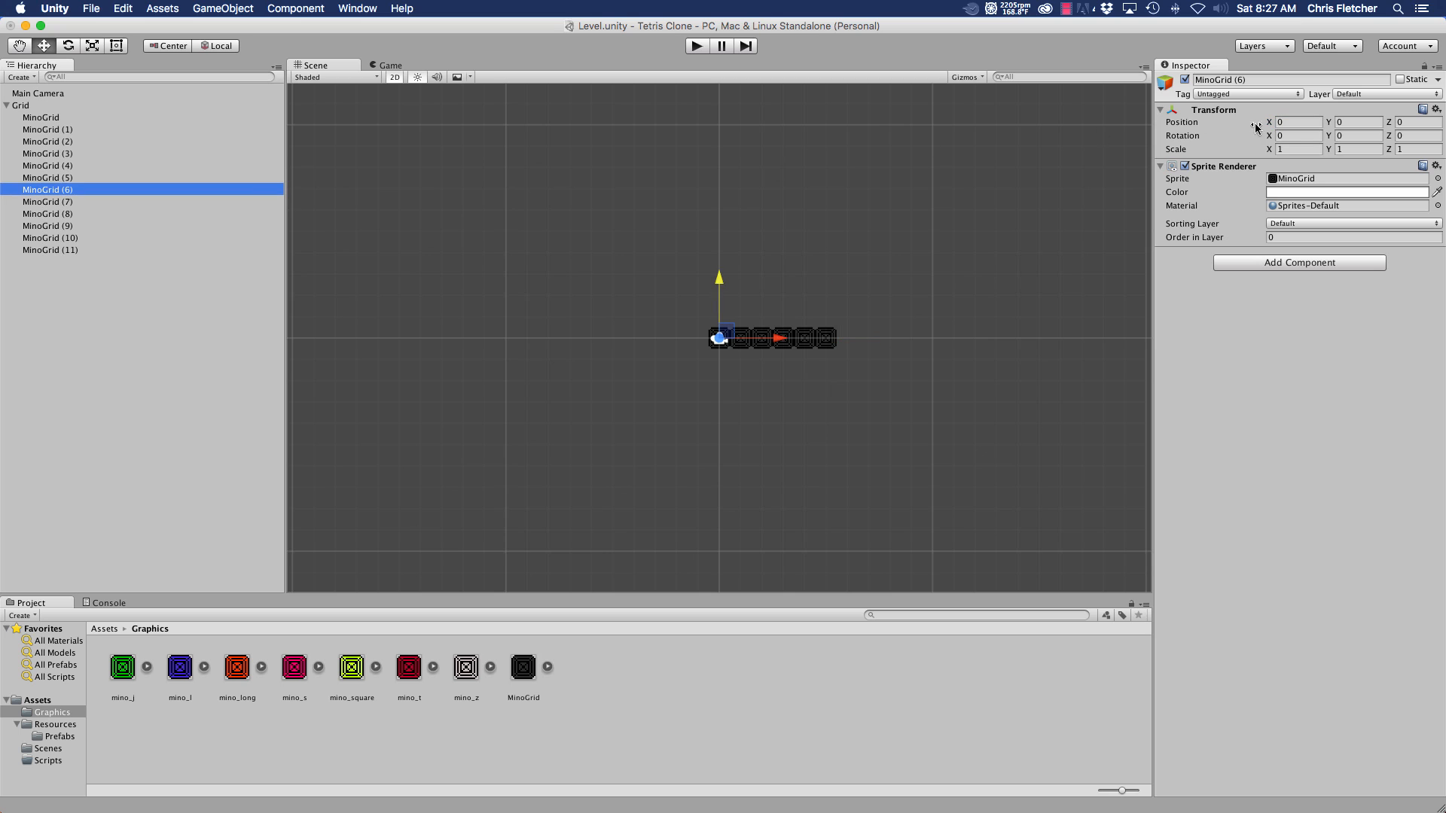
pyautogui.click(1296, 122)
pyautogui.write('6')
pyautogui.click(43, 202)
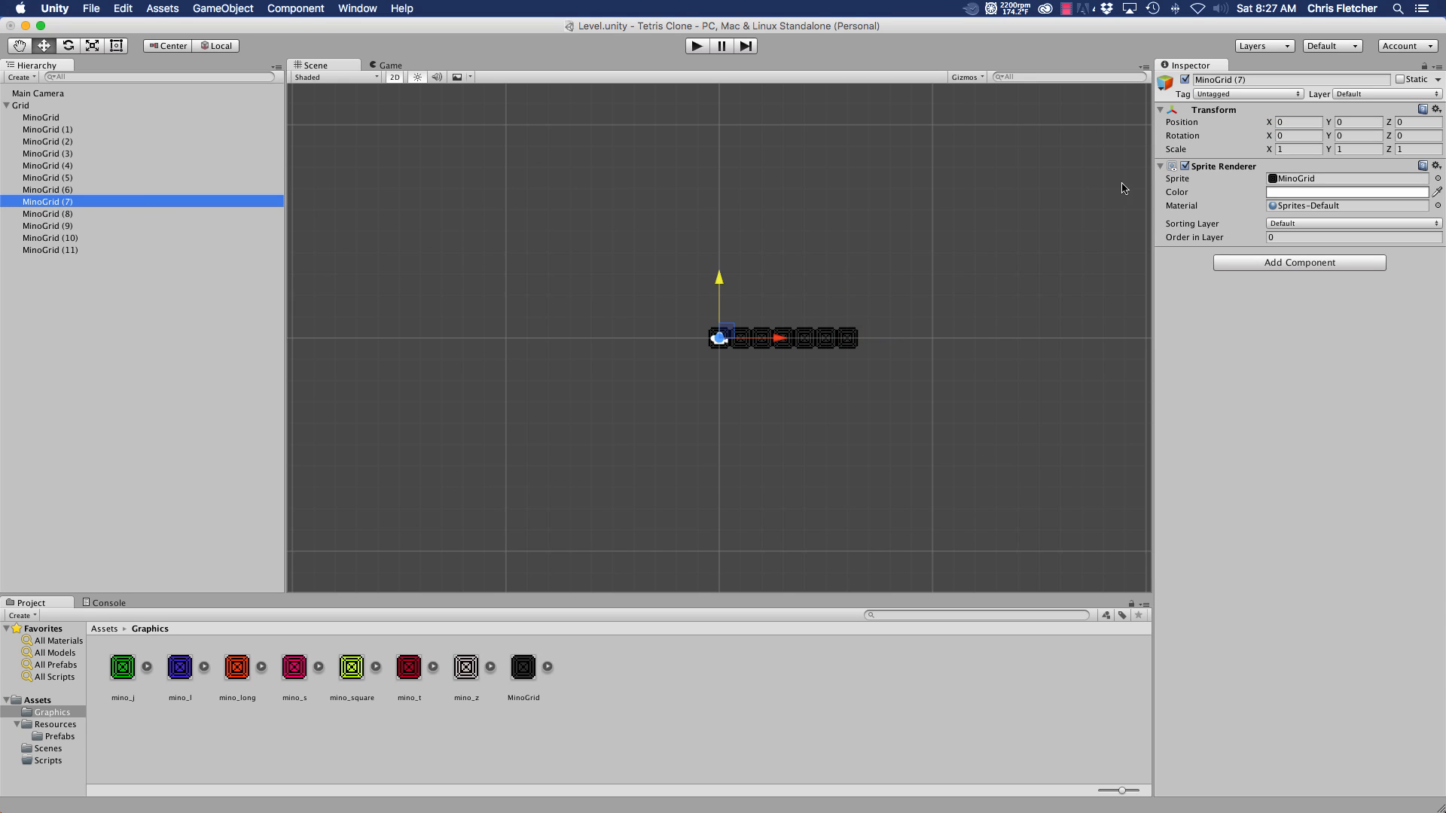
pyautogui.click(1294, 122)
pyautogui.write('7')
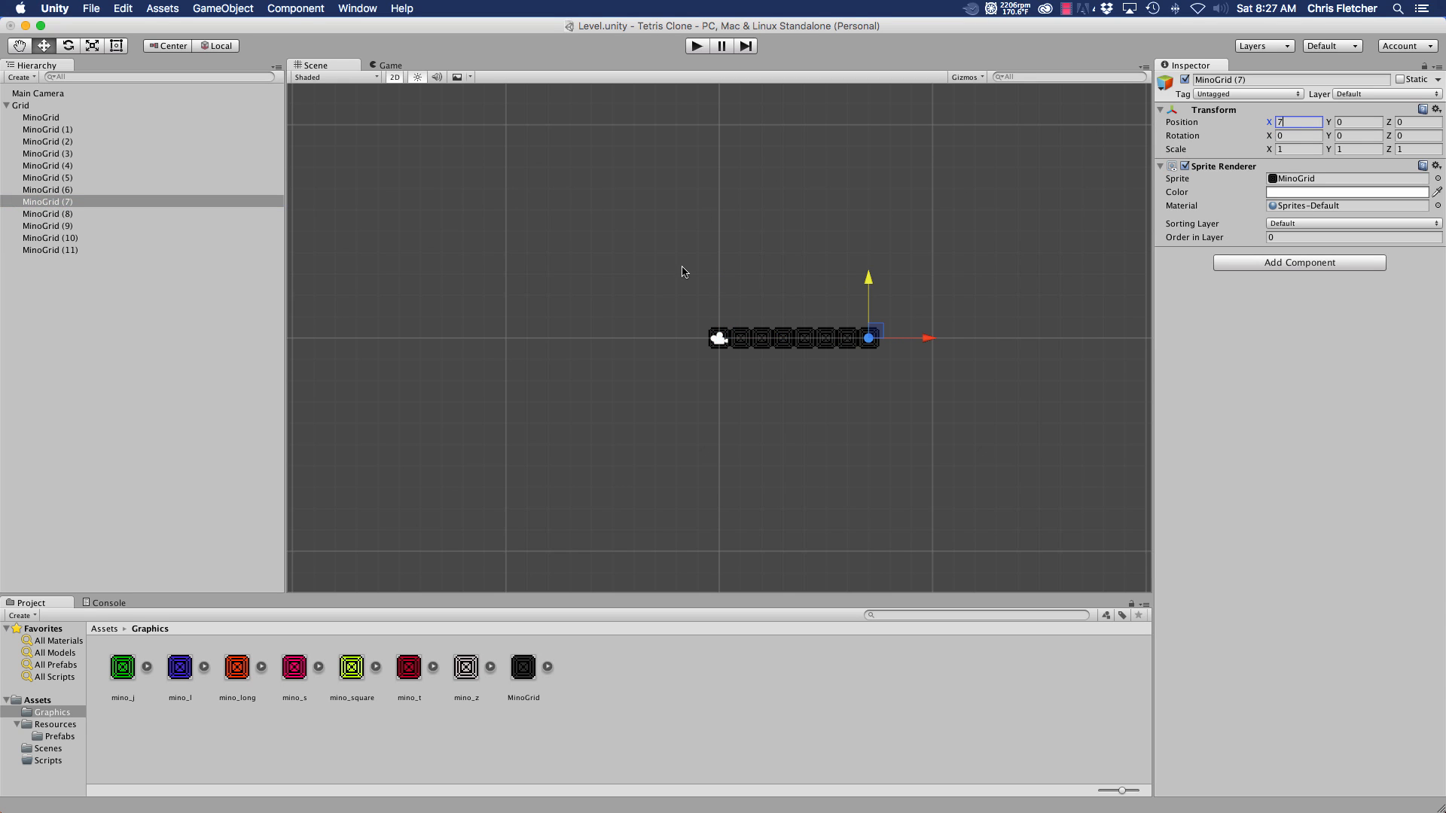
pyautogui.click(60, 214)
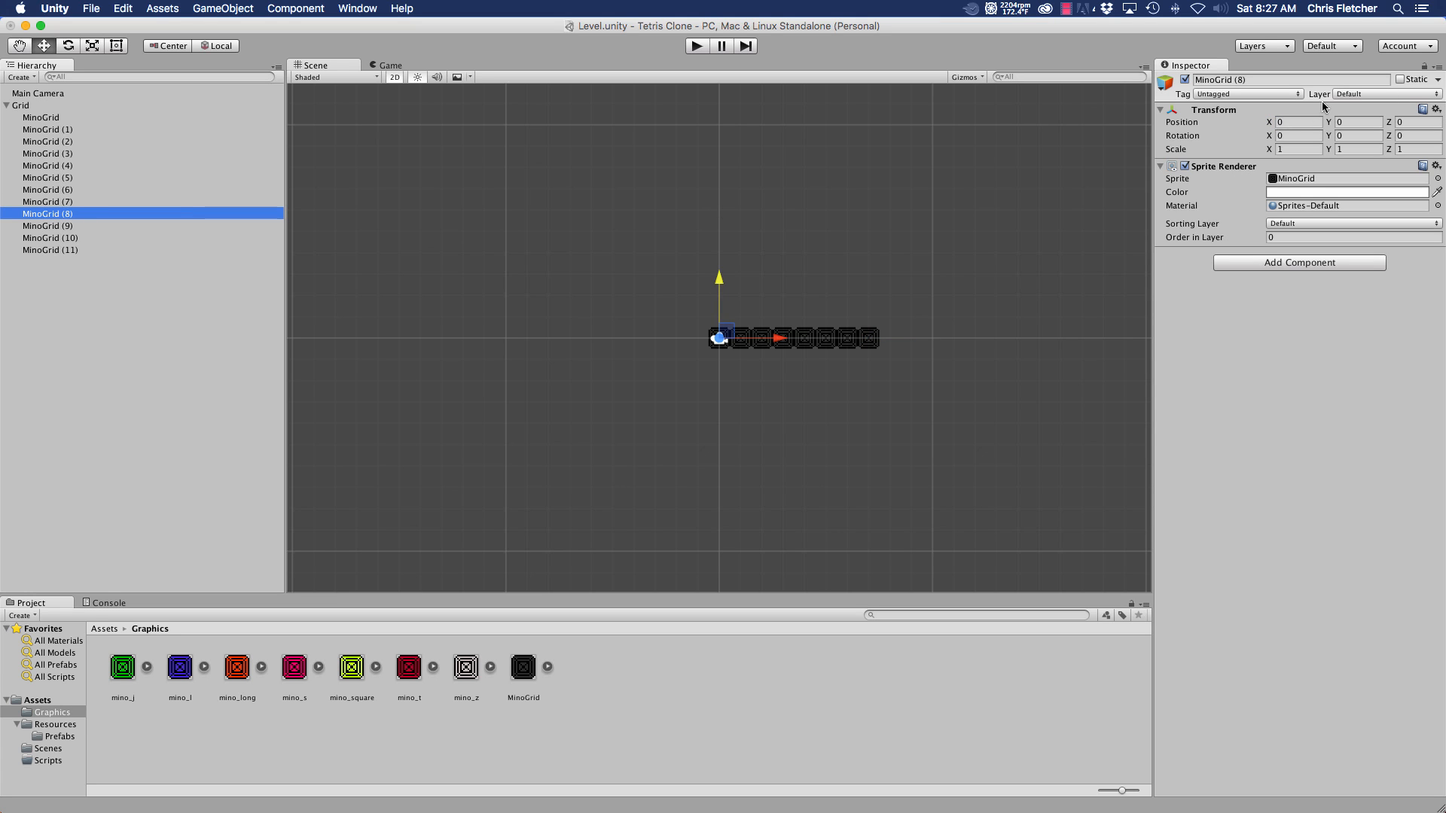
pyautogui.click(1296, 122)
pyautogui.write('8')
# - Set the X positions of MinoGrid (9), MinoGrid (10) and MinoGrid (11) to 9, 10 and 11 respectively
pyautogui.click(65, 228)
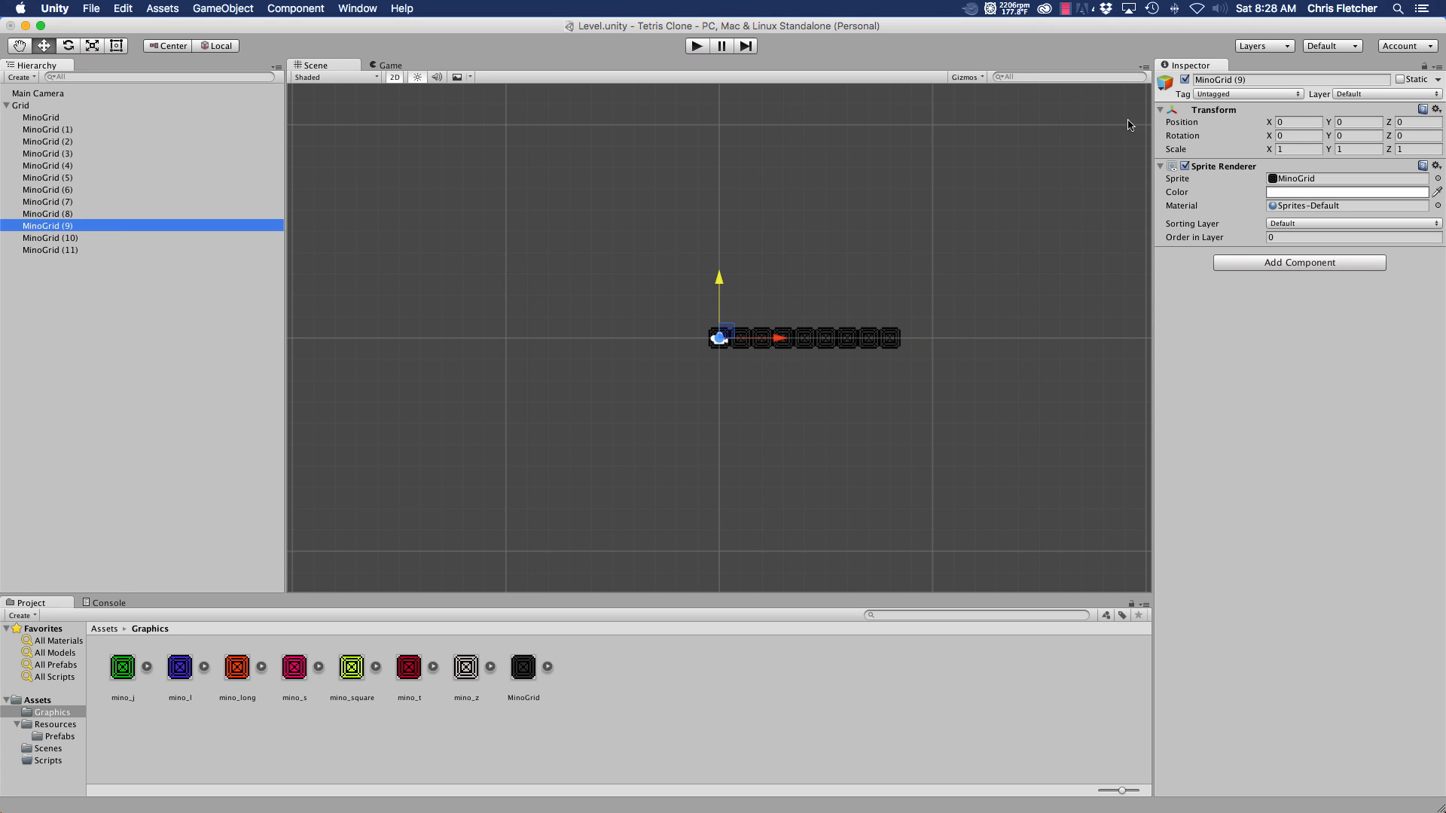
pyautogui.click(1293, 122)
pyautogui.write('9')
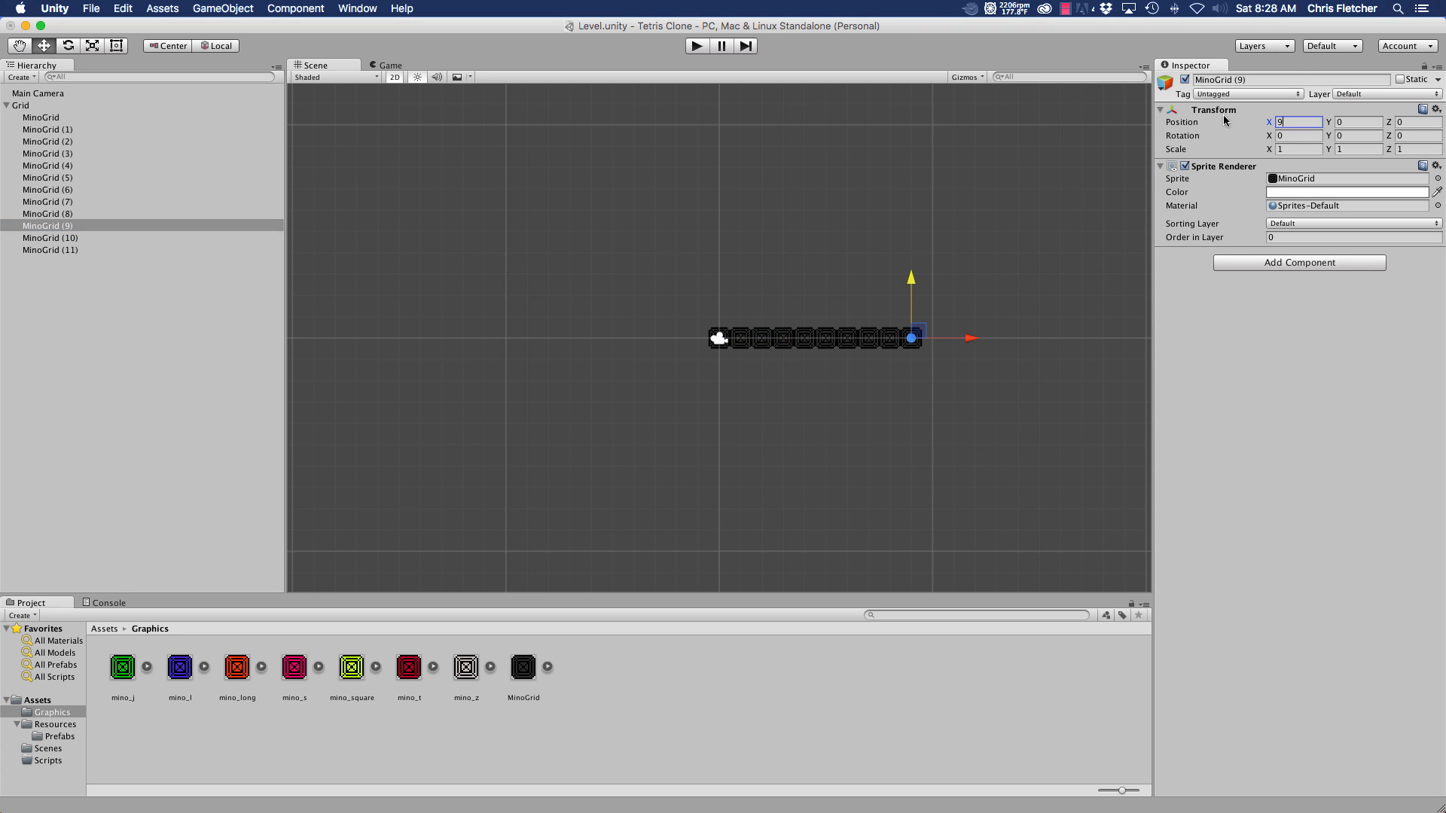
pyautogui.click(54, 238)
pyautogui.click(1292, 122)
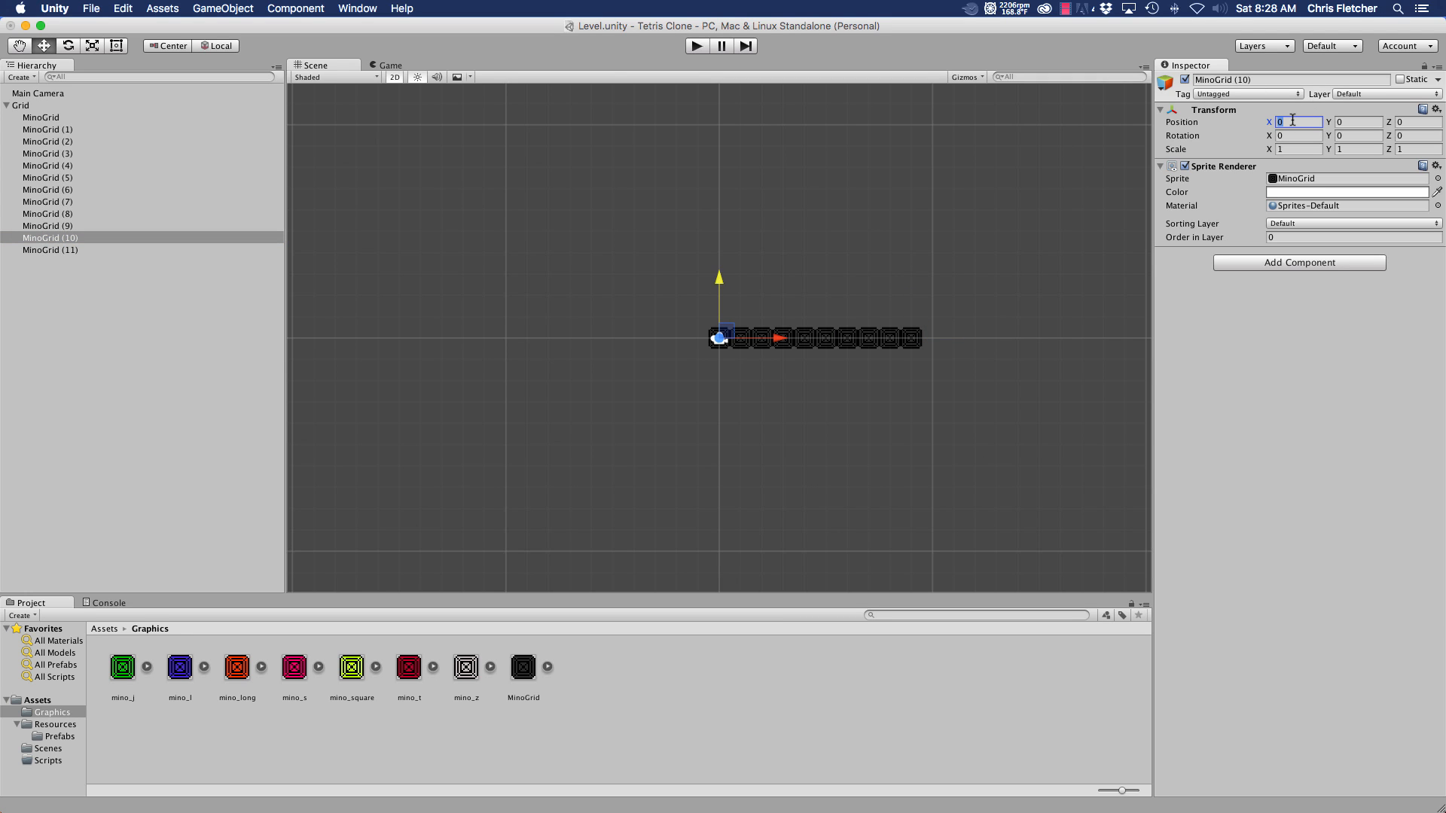
pyautogui.write('10')
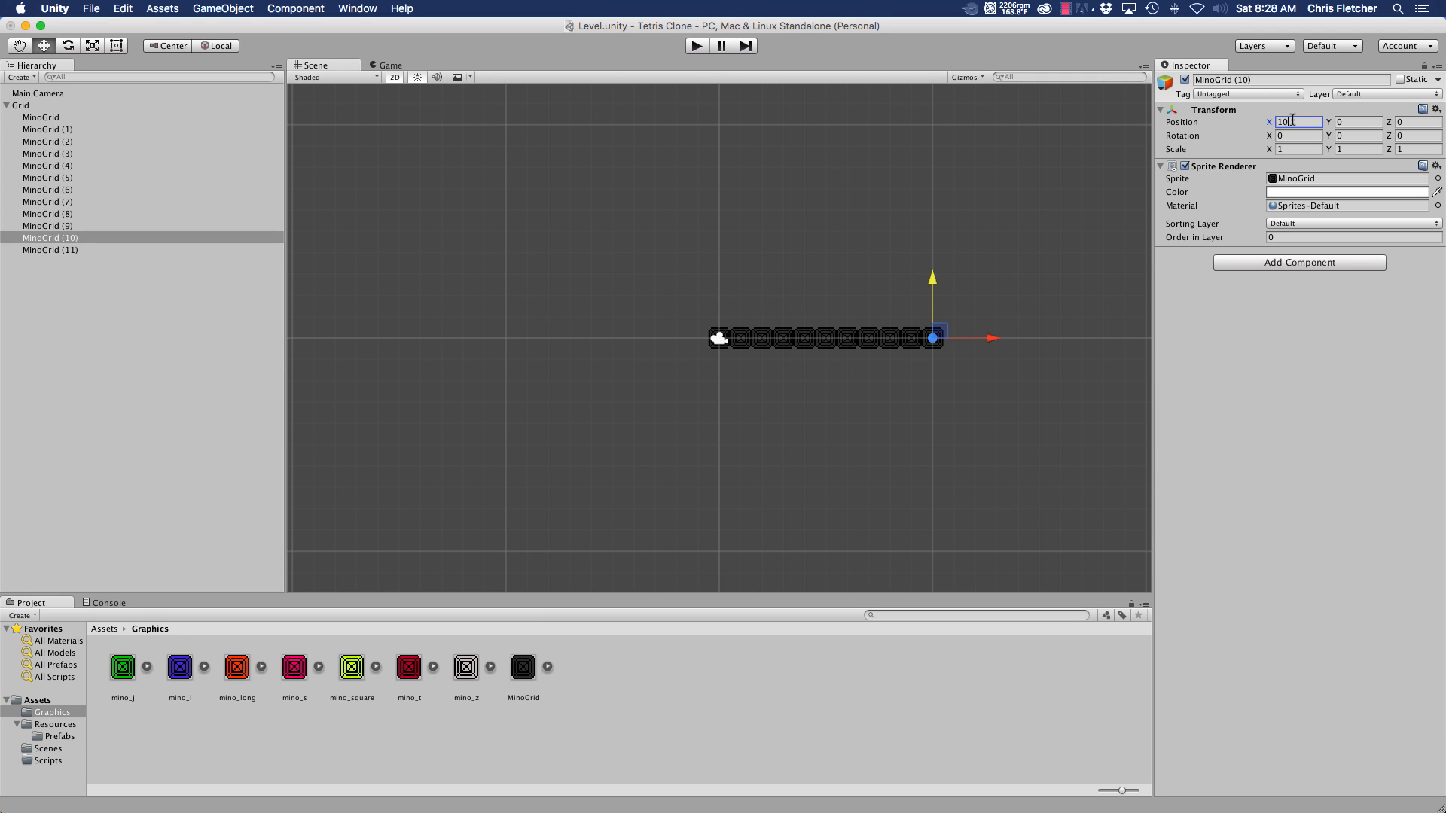
pyautogui.click(54, 250)
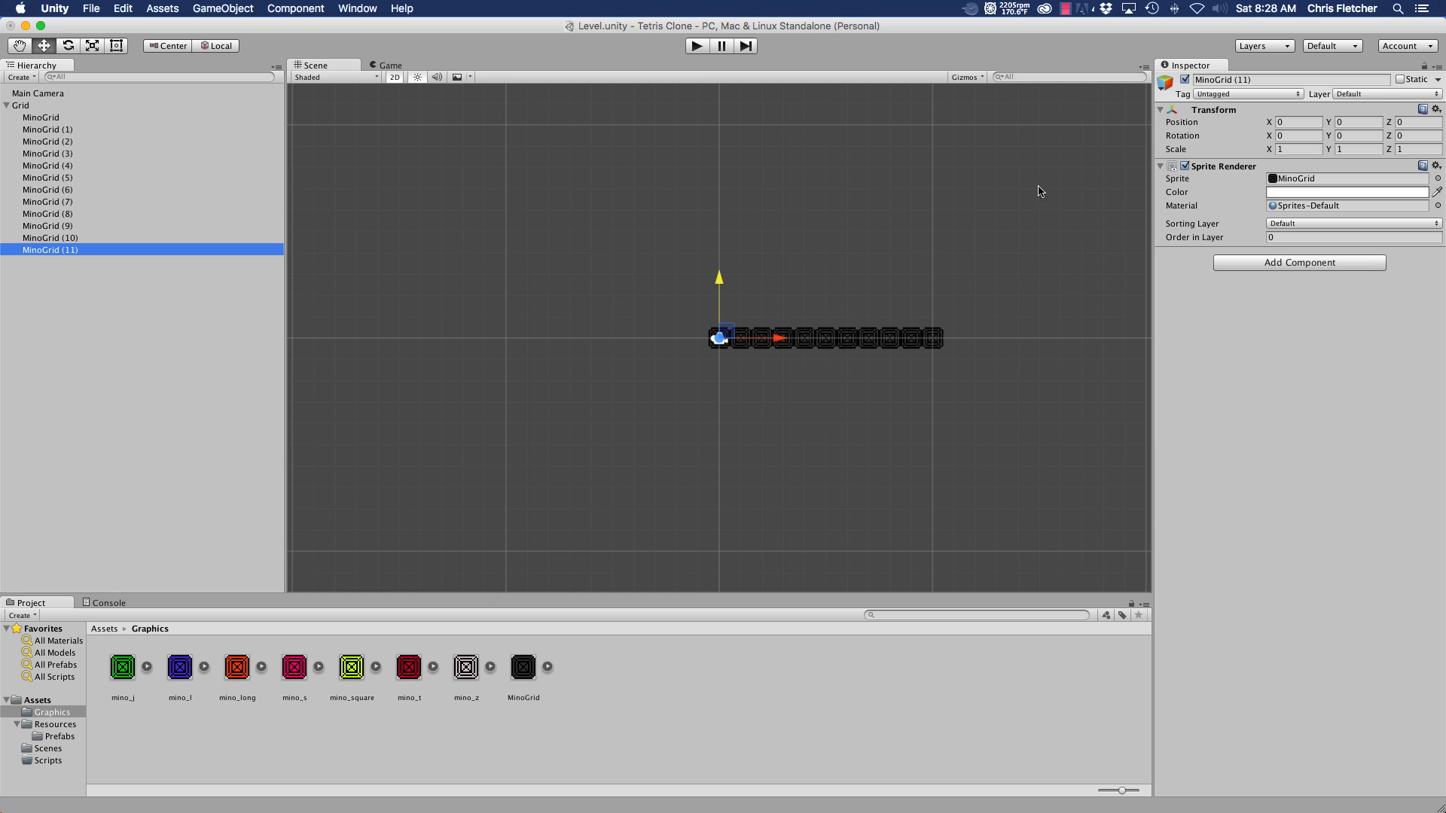
pyautogui.click(1289, 122)
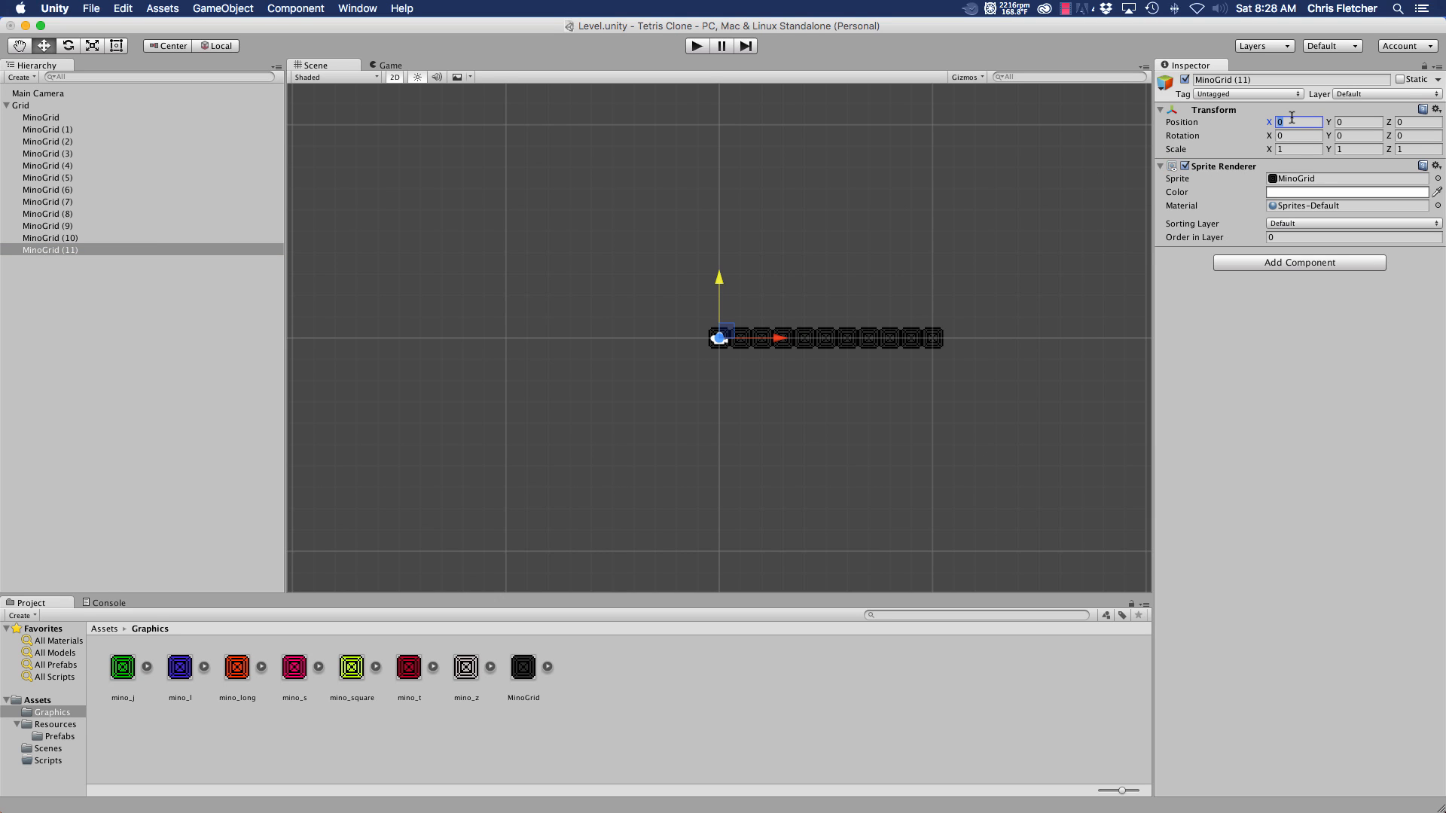
pyautogui.write('11')
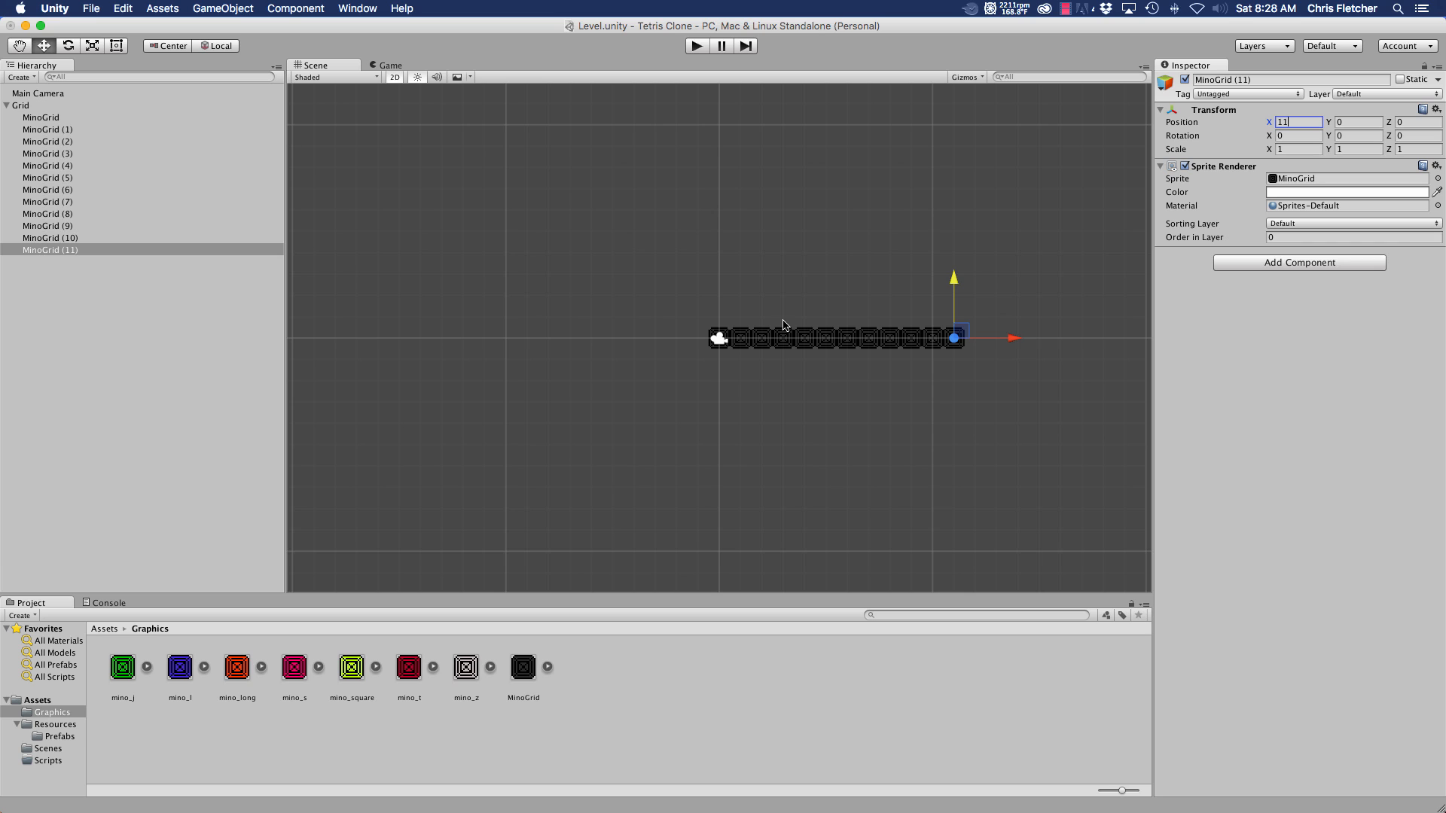
# - Duplicate the original MinoGrid at the row's origin until the copies under Grid reach MinoGrid (31)
pyautogui.click(714, 333)
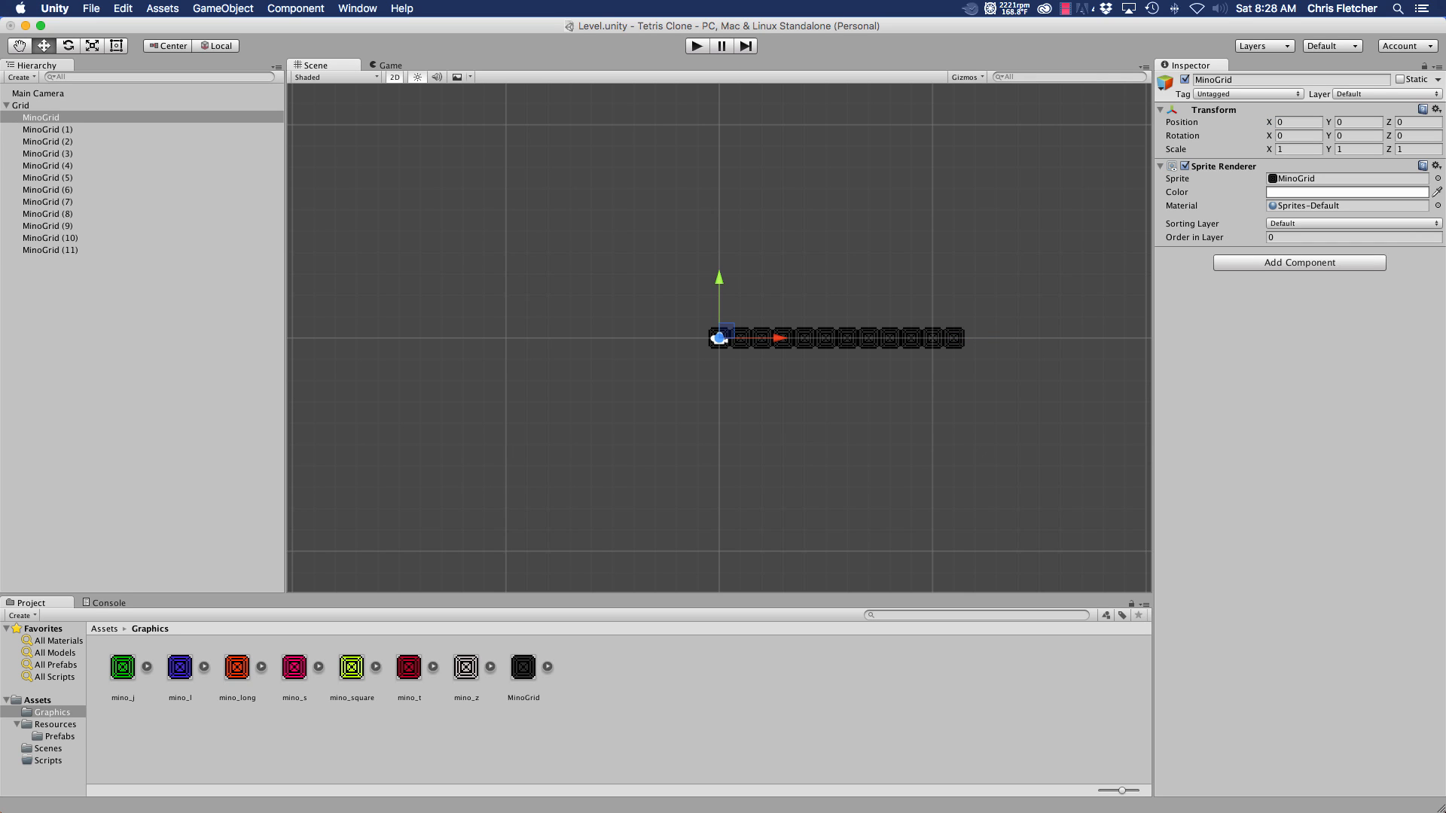
pyautogui.click(44, 118)
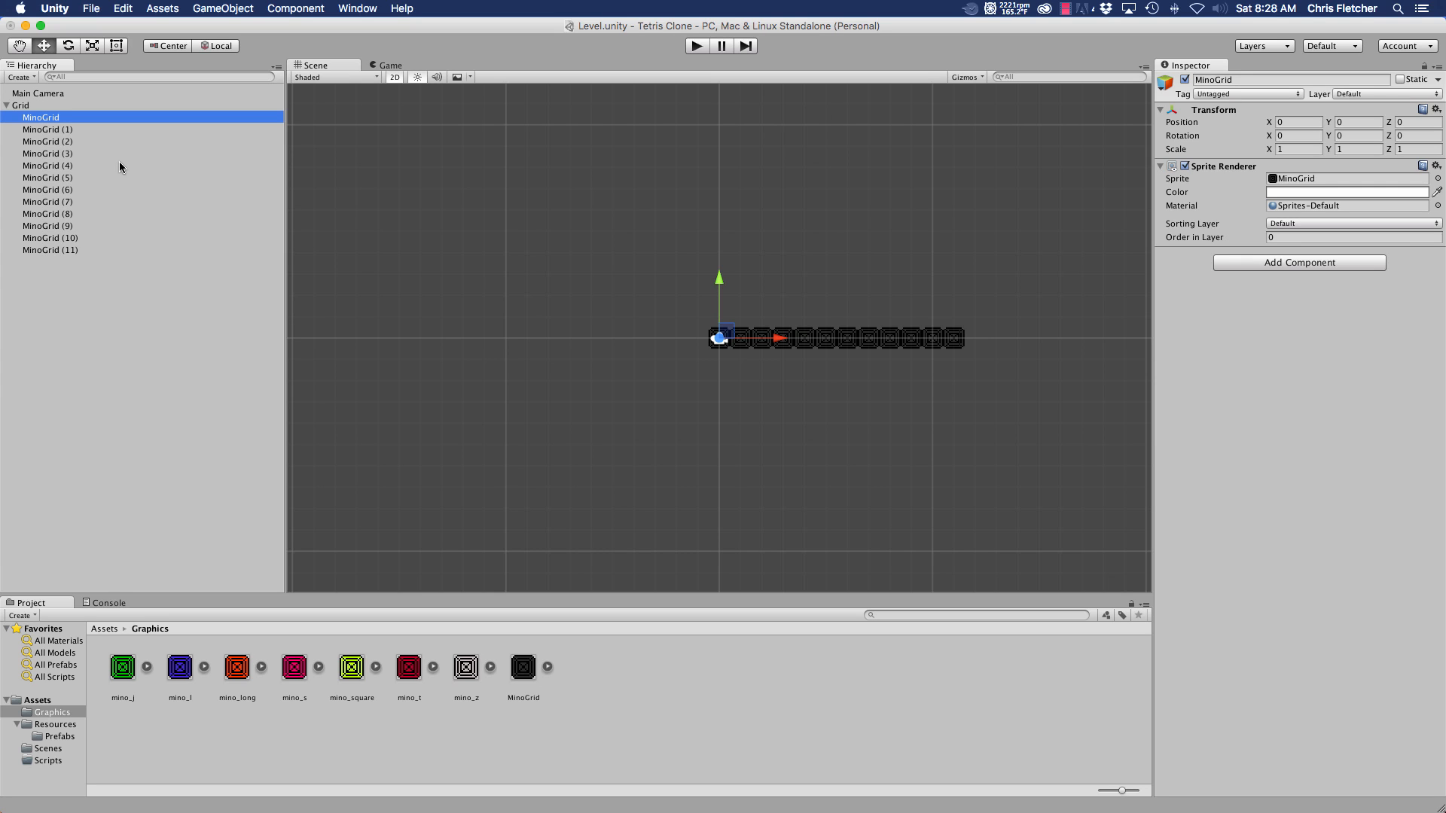
pyautogui.press('super+d')
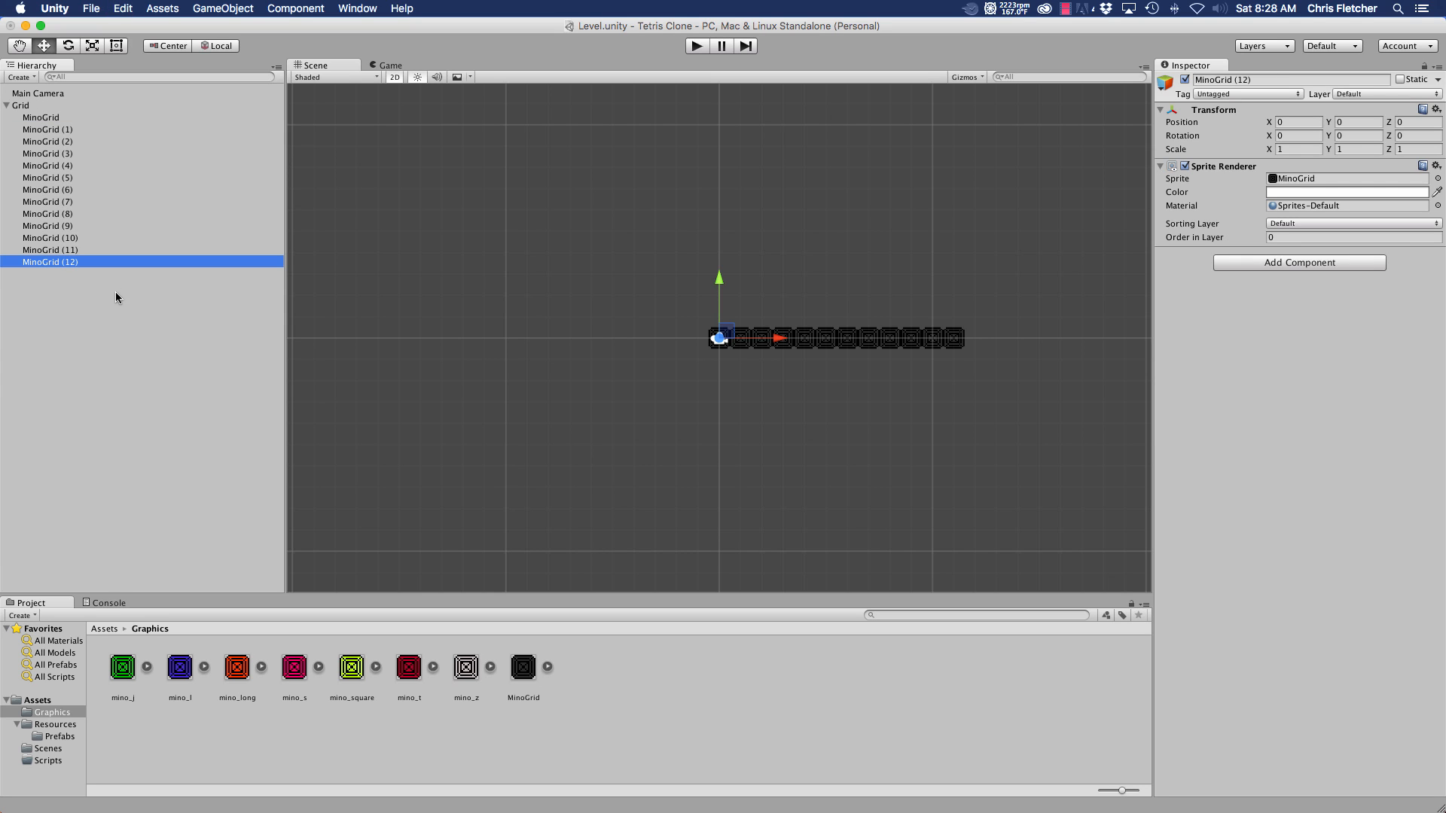
pyautogui.press('super+d')
pyautogui.press('super+d')
pyautogui.press('super+d')
pyautogui.press('super+d')
pyautogui.press('super+d')
pyautogui.press('super+d')
pyautogui.press('super+d')
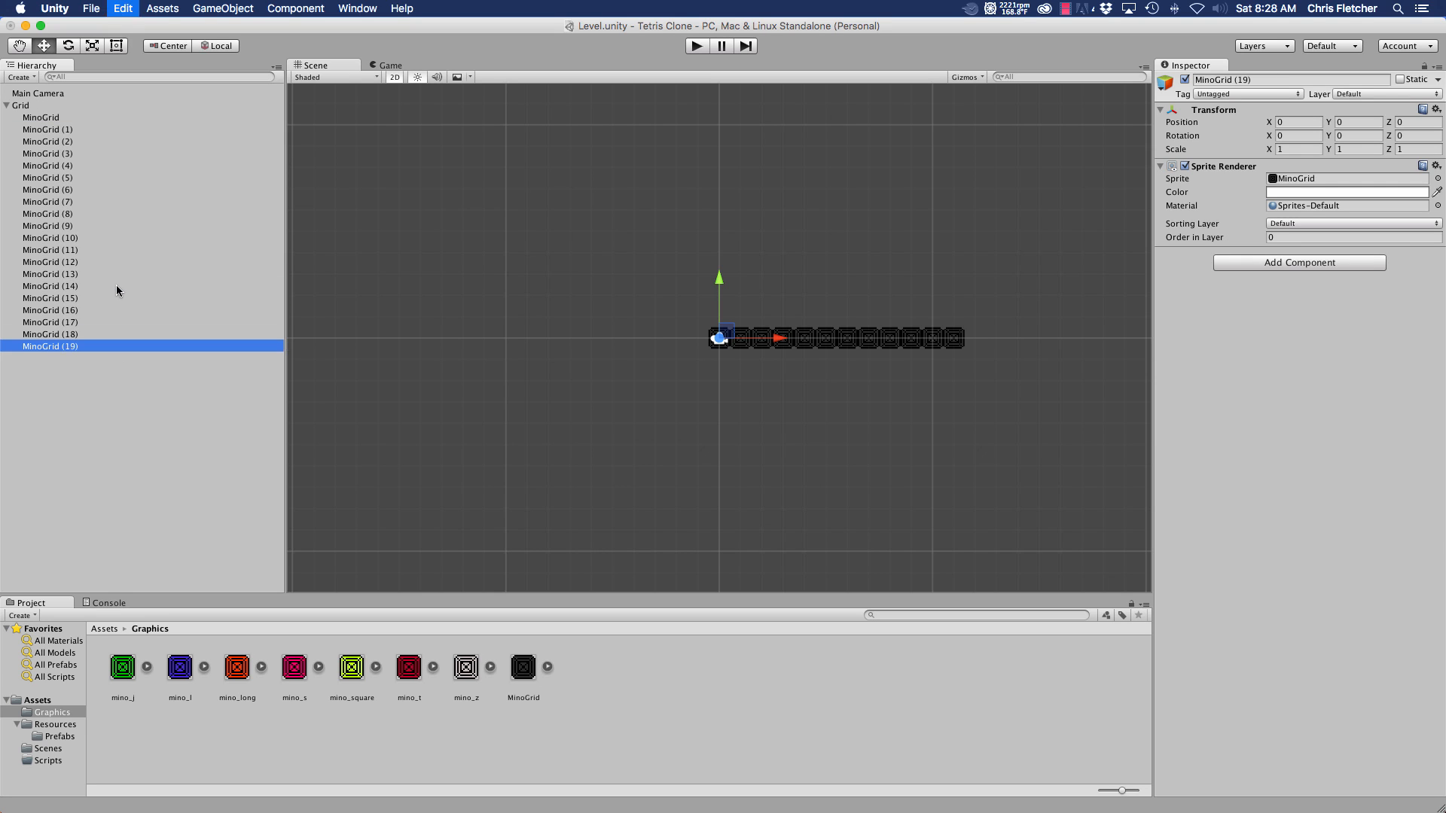
pyautogui.press('super+d')
pyautogui.press('super+d')
pyautogui.press('super+d')
pyautogui.press('super+d')
pyautogui.press('super+d')
pyautogui.press('super+d')
pyautogui.press('super+d')
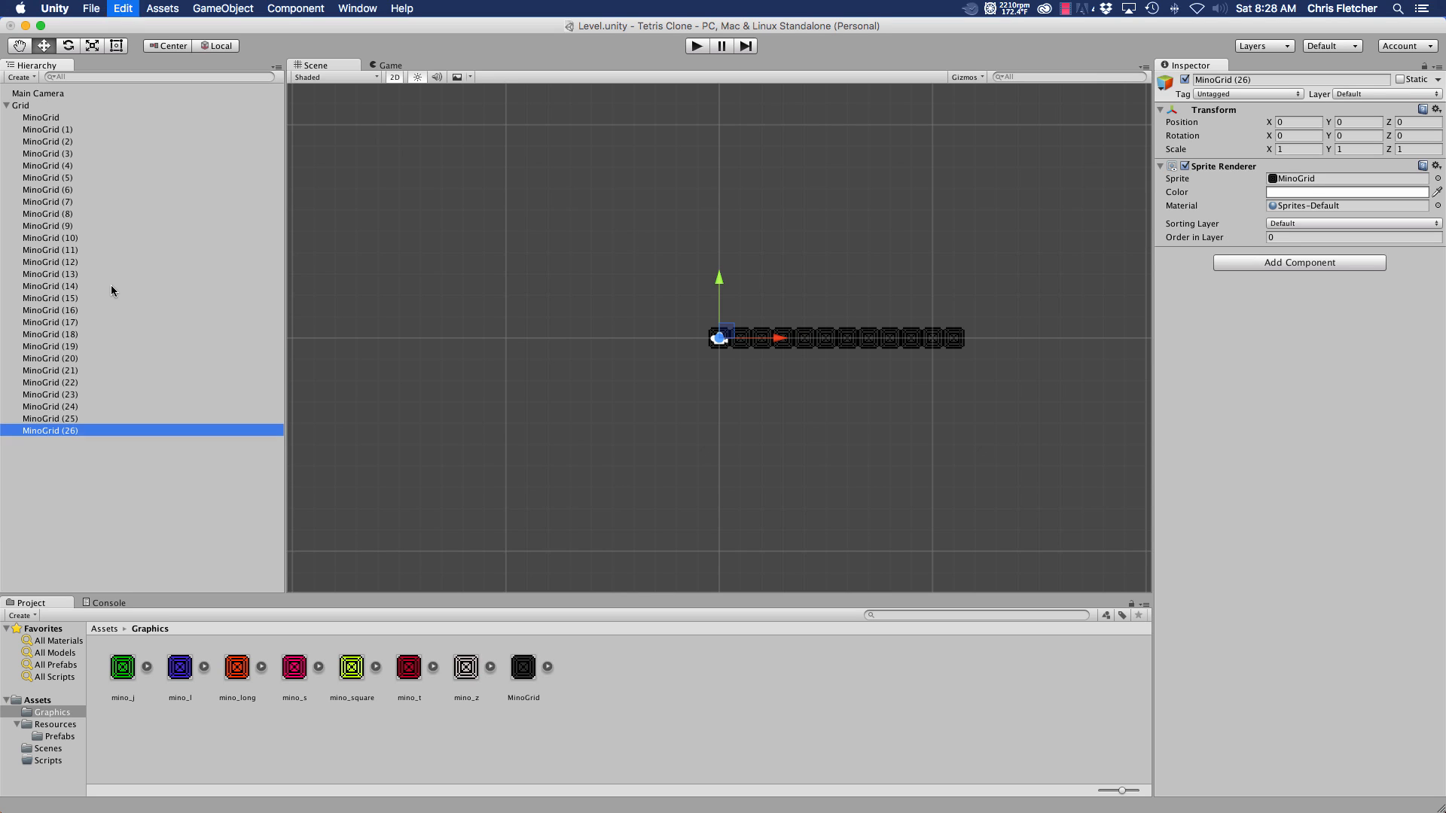
pyautogui.press('super+d')
pyautogui.press('super+d')
pyautogui.press('super+d')
pyautogui.press('super+d')
pyautogui.press('super+d')
# - Set the Y positions of MinoGrid (12), MinoGrid (13) and MinoGrid (14) to 1, 2 and 3 respectively
pyautogui.click(67, 262)
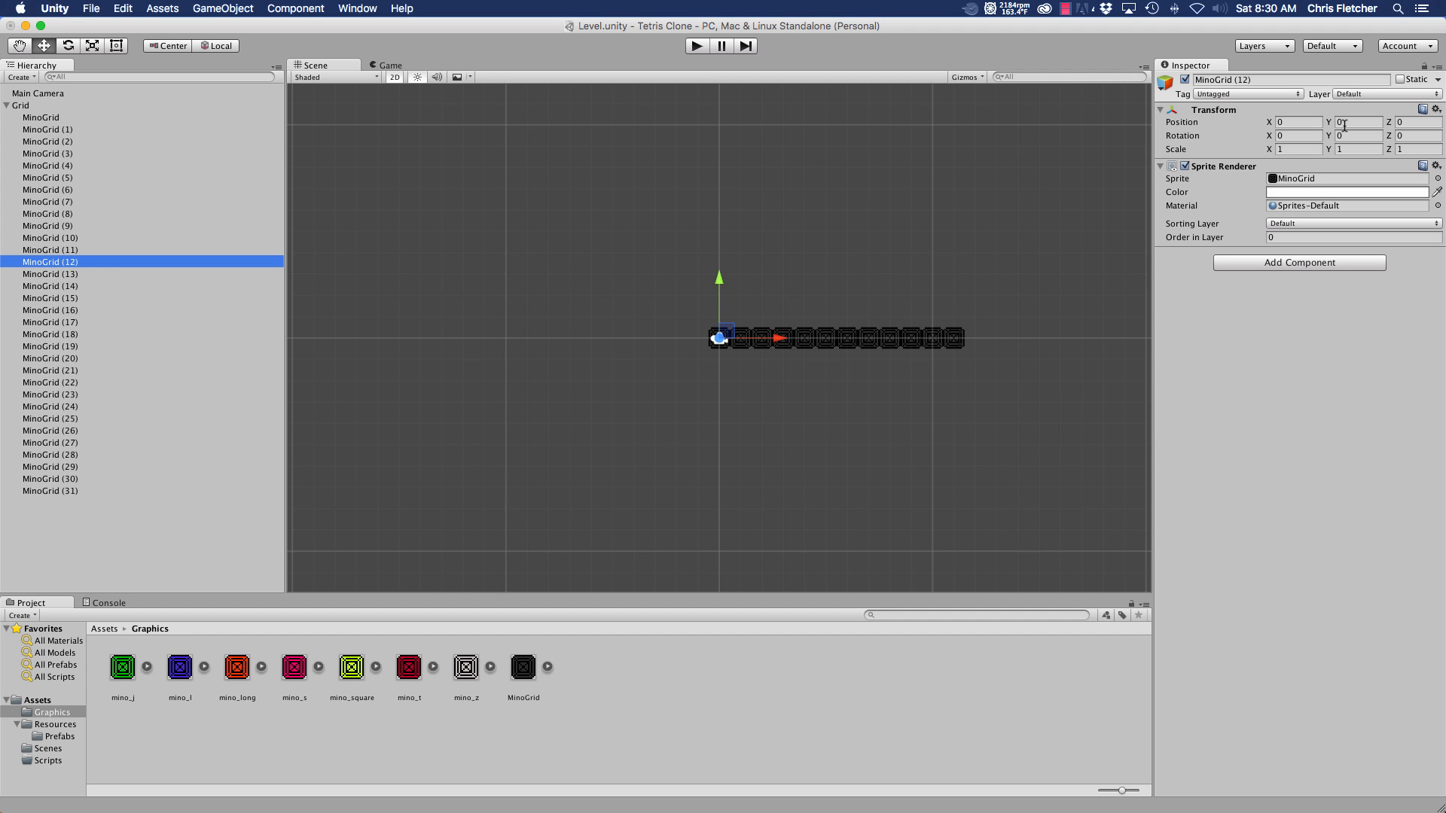
pyautogui.click(1346, 123)
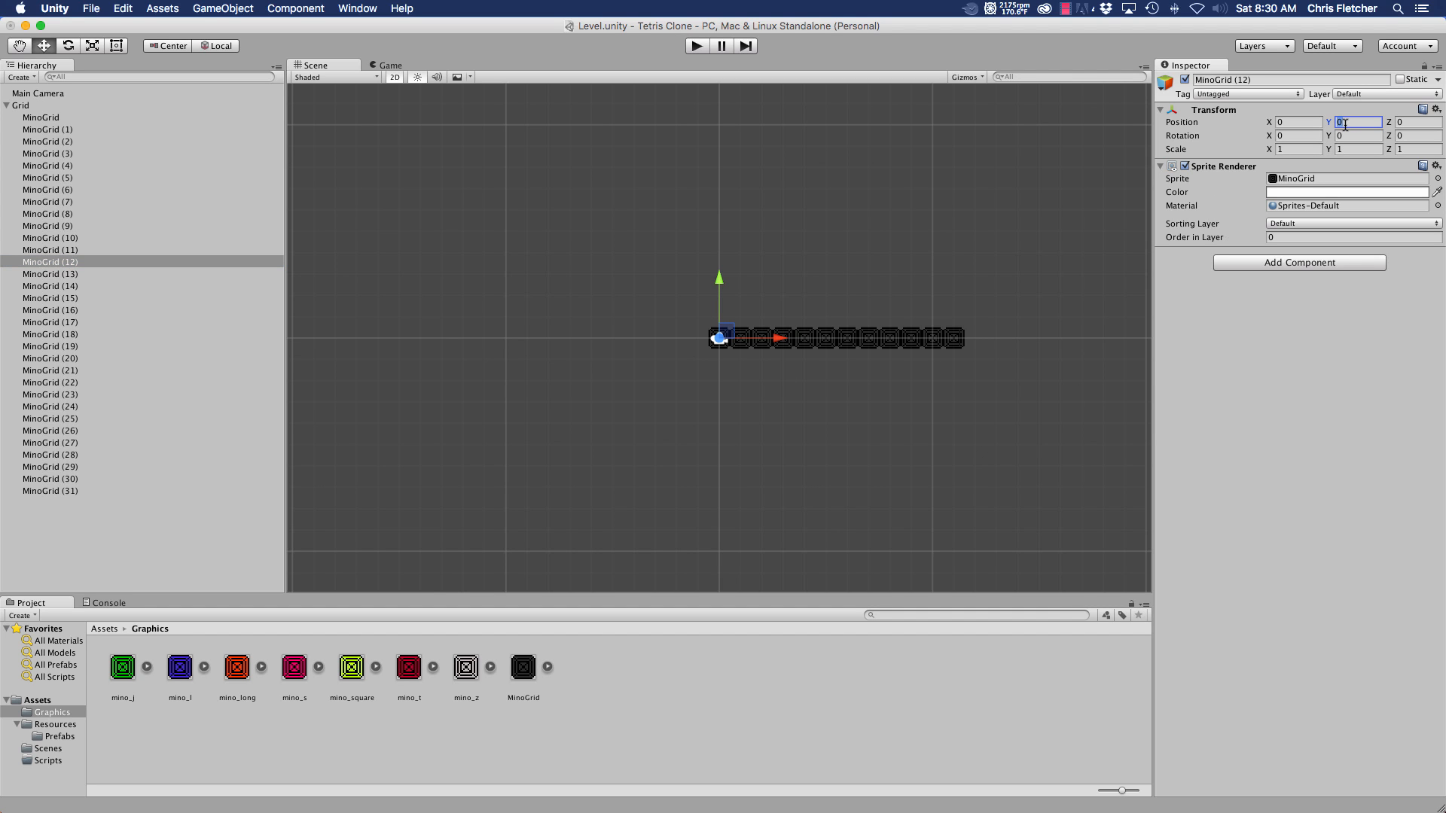
pyautogui.write('1')
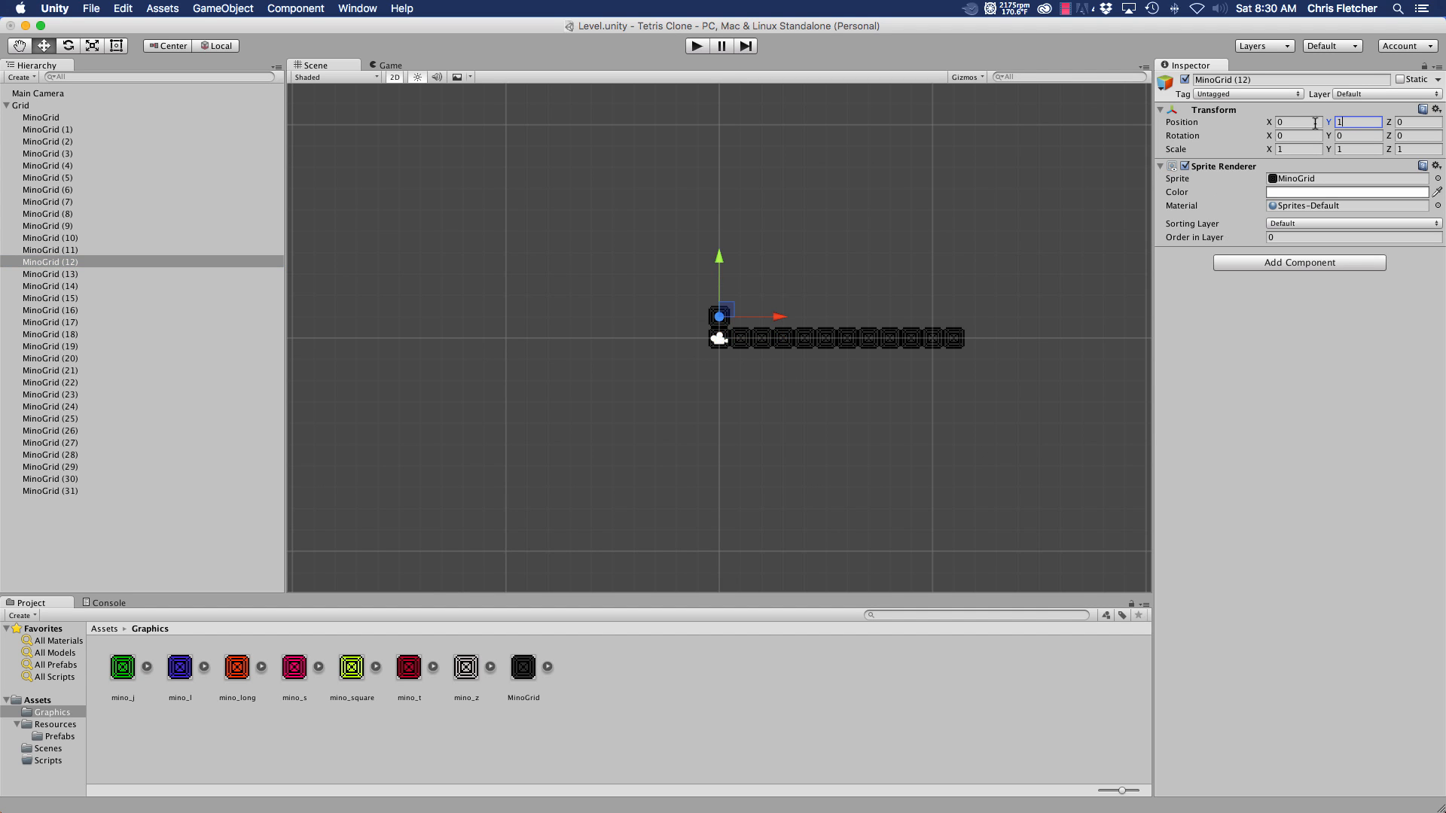
pyautogui.click(49, 276)
pyautogui.click(1354, 122)
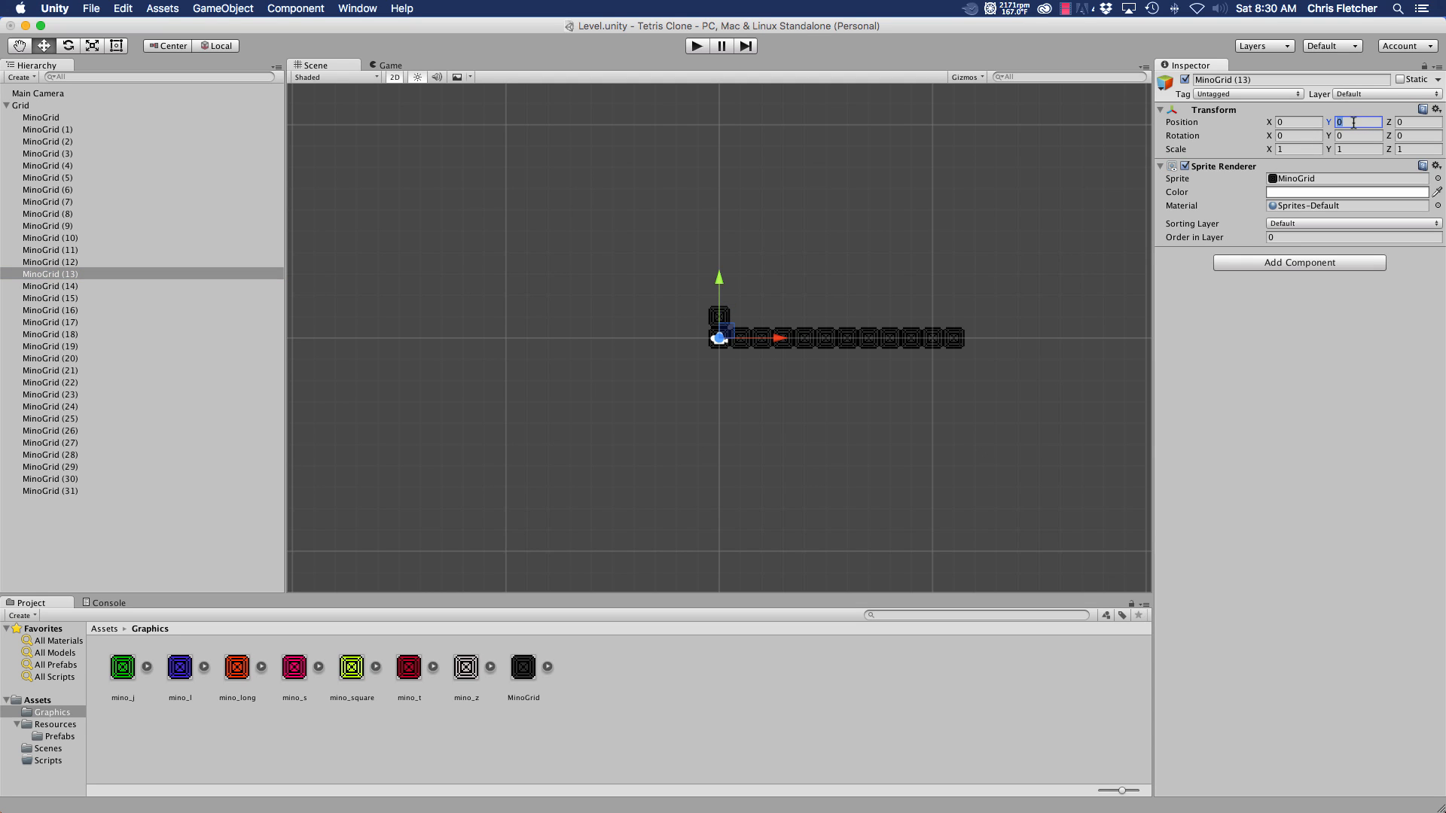
pyautogui.write('2')
pyautogui.click(50, 287)
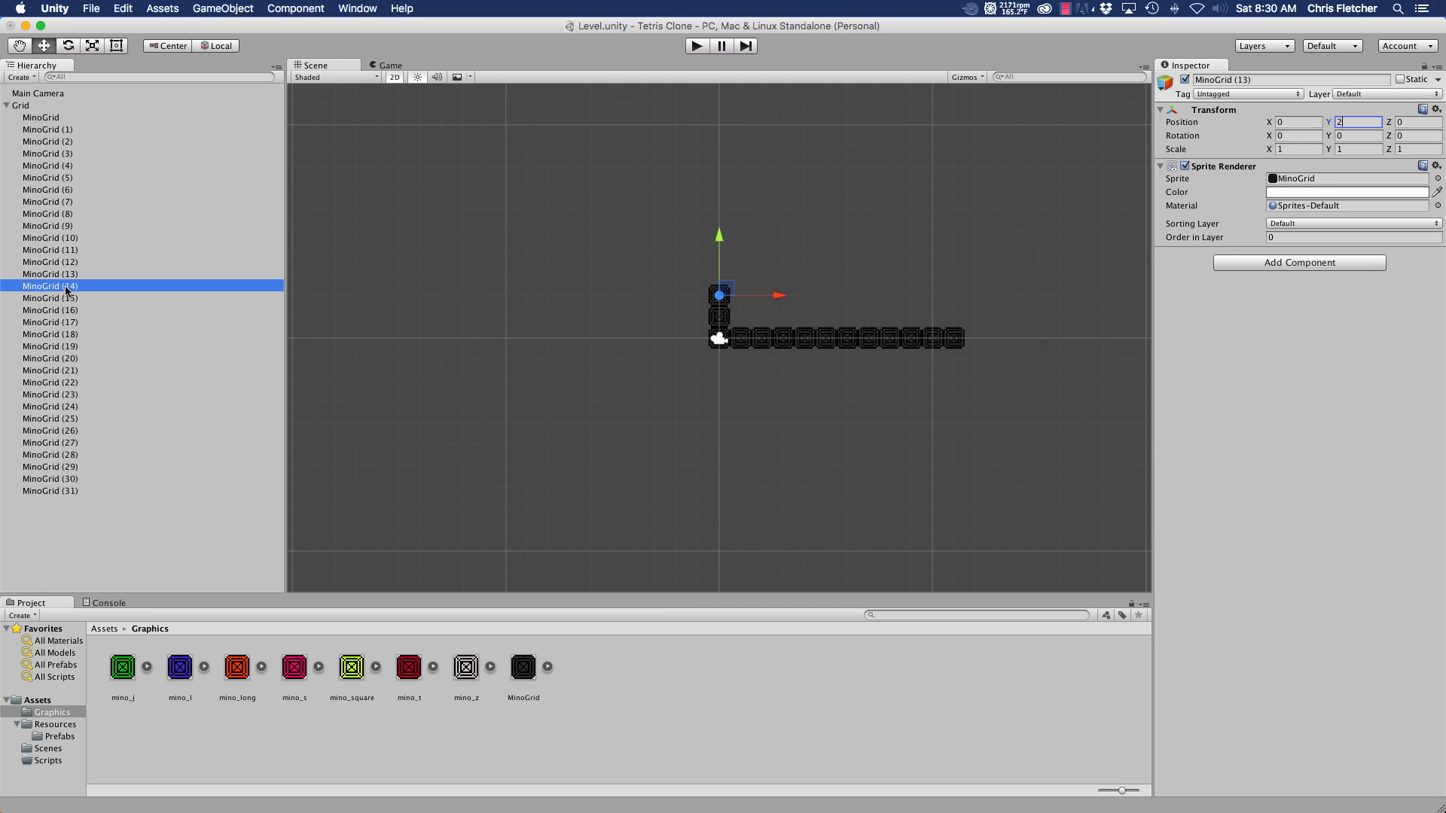
pyautogui.click(1344, 121)
pyautogui.write('3')
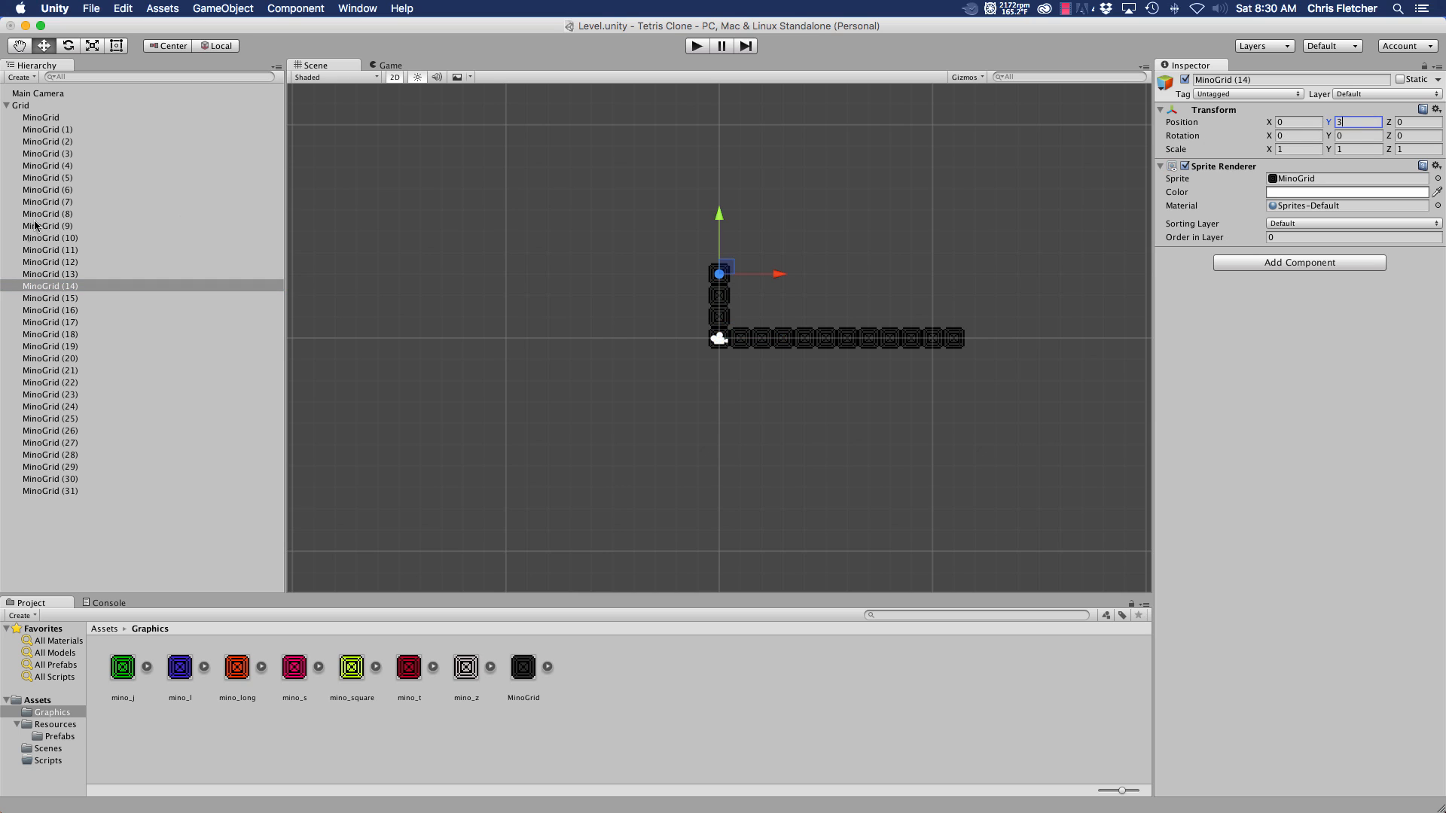
# - Set the Y positions of MinoGrid (15), MinoGrid (16) and MinoGrid (17) to 4, 5 and 6 respectively
pyautogui.click(49, 298)
pyautogui.click(1353, 122)
pyautogui.write('4')
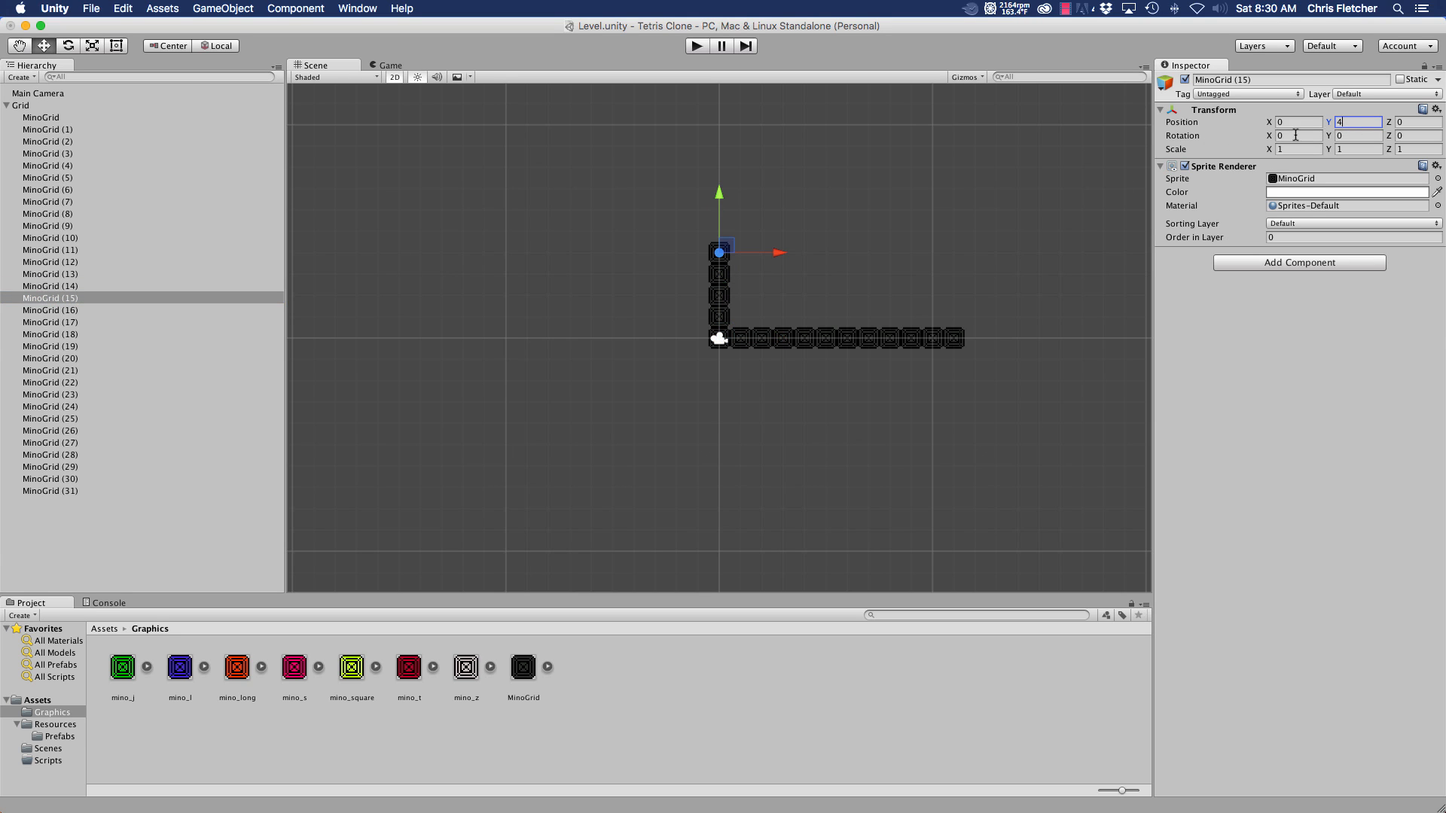
pyautogui.click(89, 311)
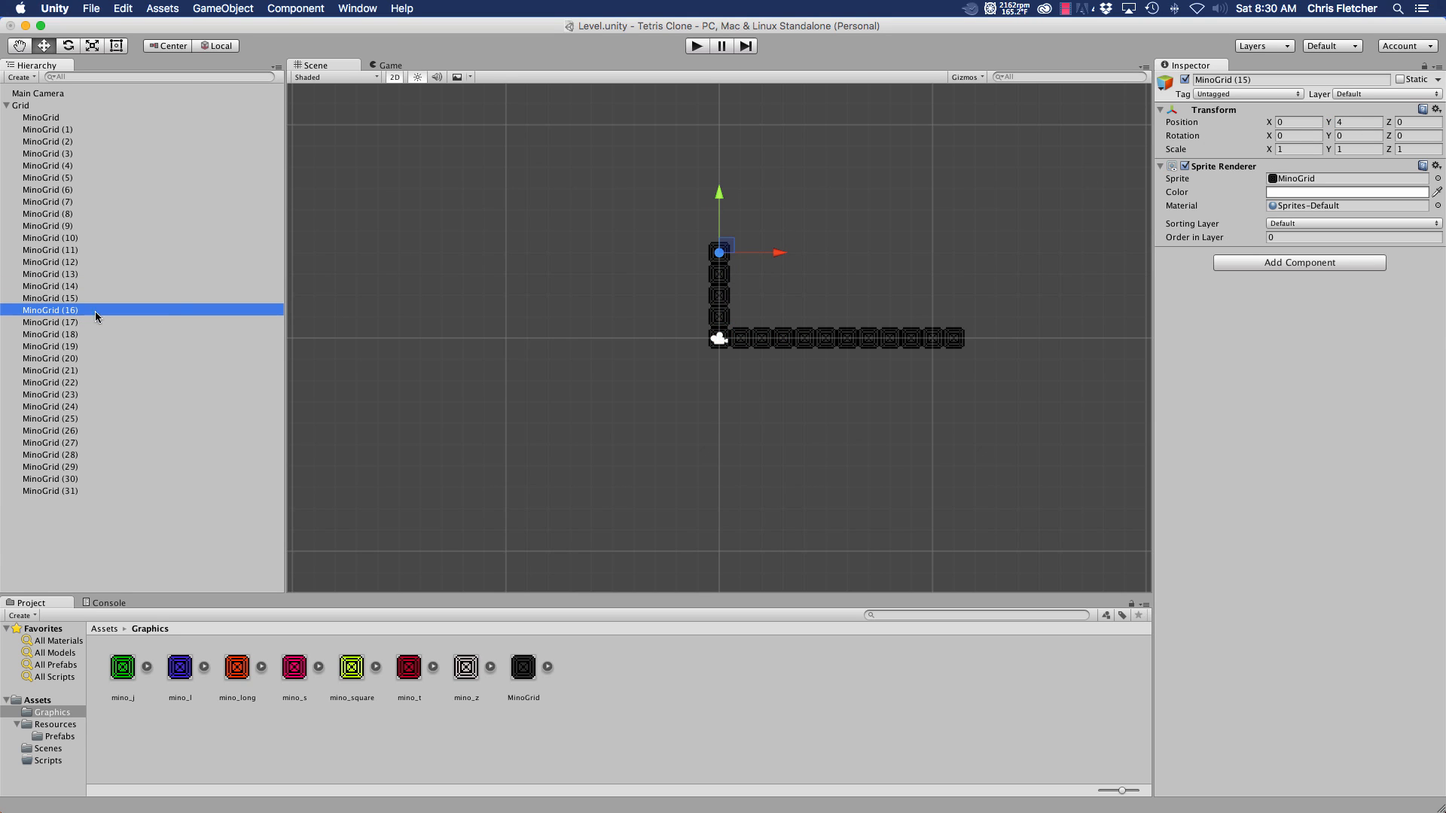
pyautogui.click(1347, 122)
pyautogui.write('5')
pyautogui.click(55, 322)
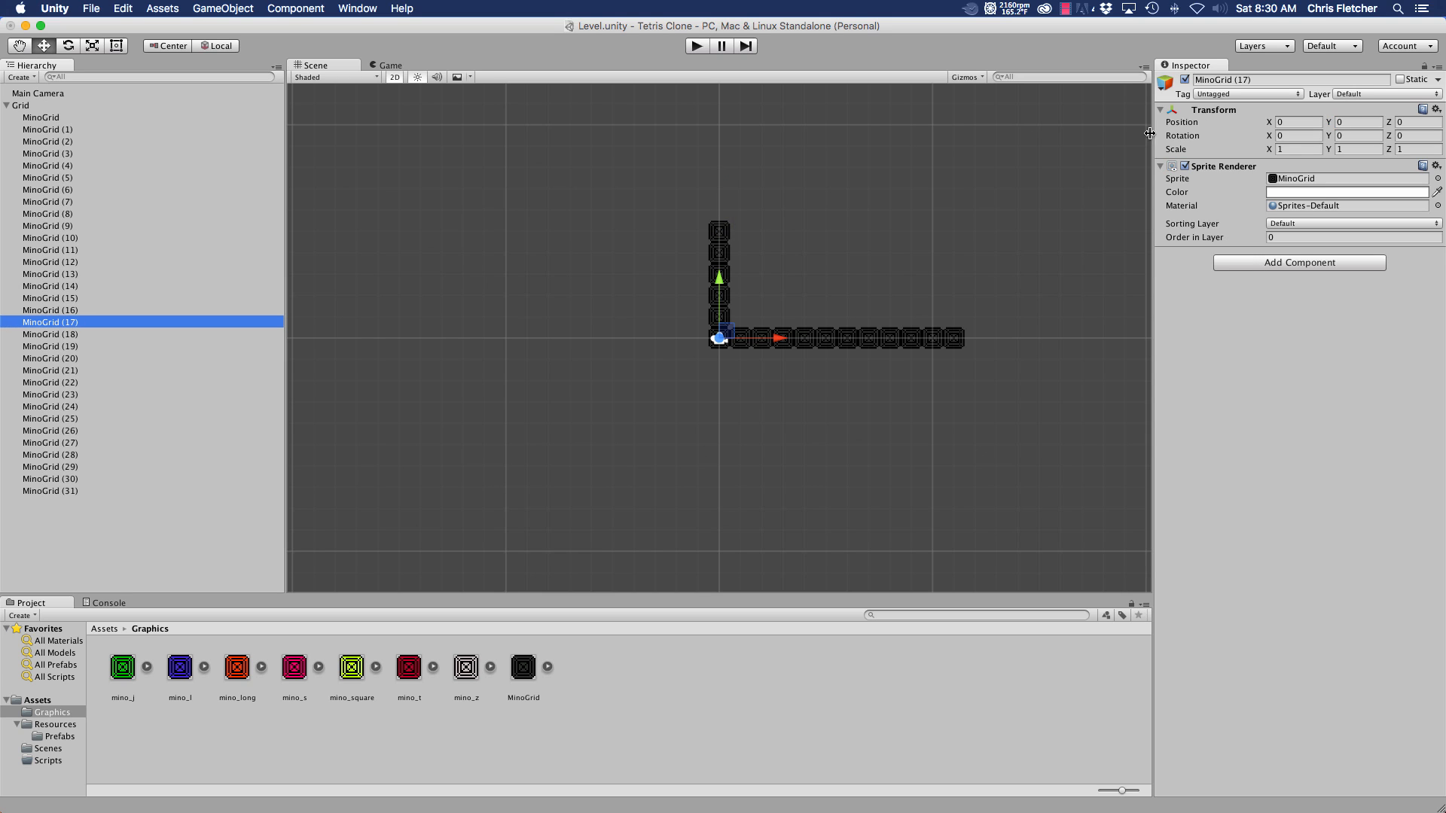
pyautogui.click(1352, 122)
pyautogui.write('6')
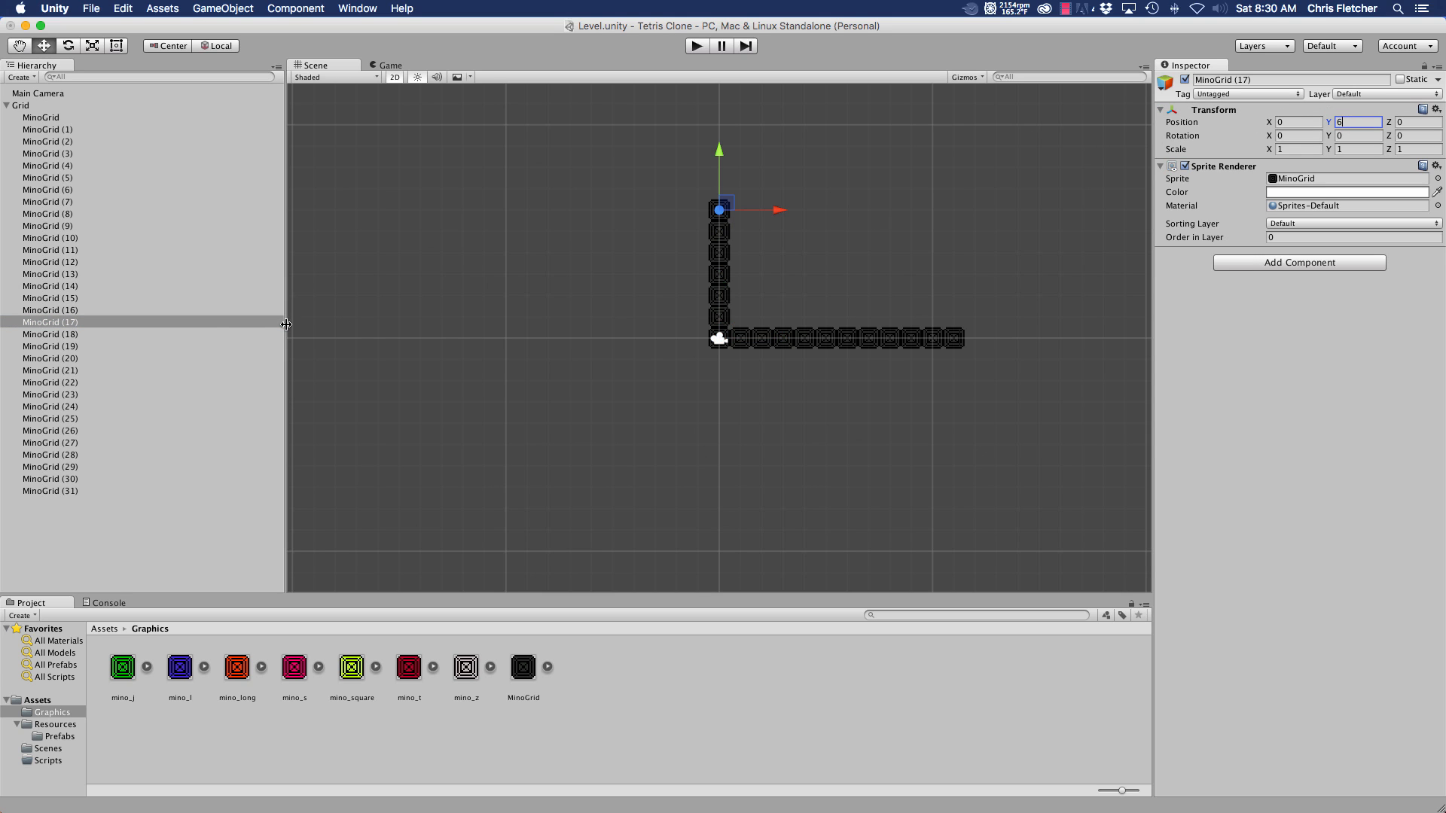
# - Set the Y position of MinoGrid (18) to 7 and of MinoGrid (19) to 8
pyautogui.click(30, 334)
pyautogui.click(1349, 124)
pyautogui.write('7')
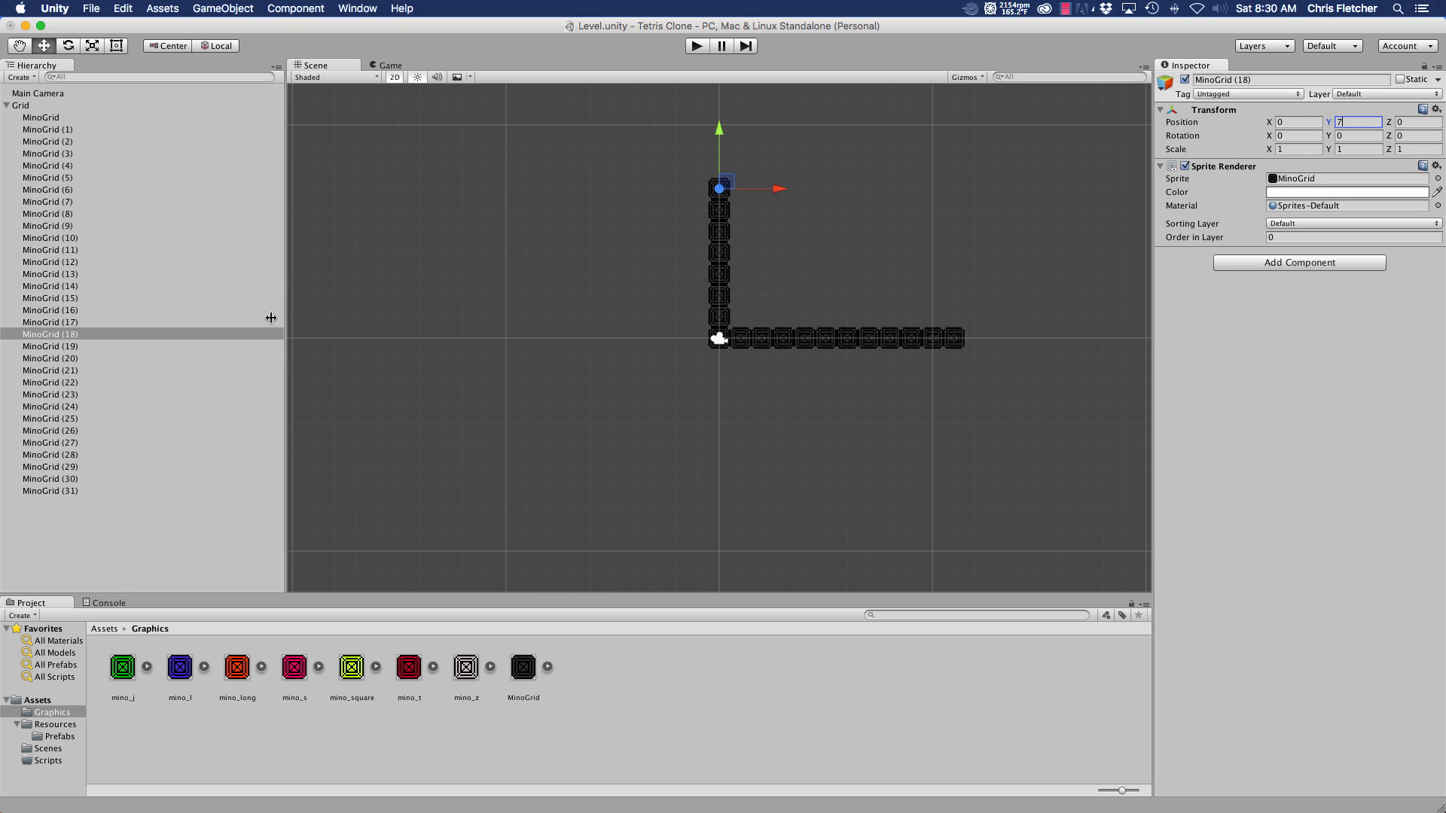
pyautogui.click(56, 346)
pyautogui.click(1360, 122)
pyautogui.write('8')
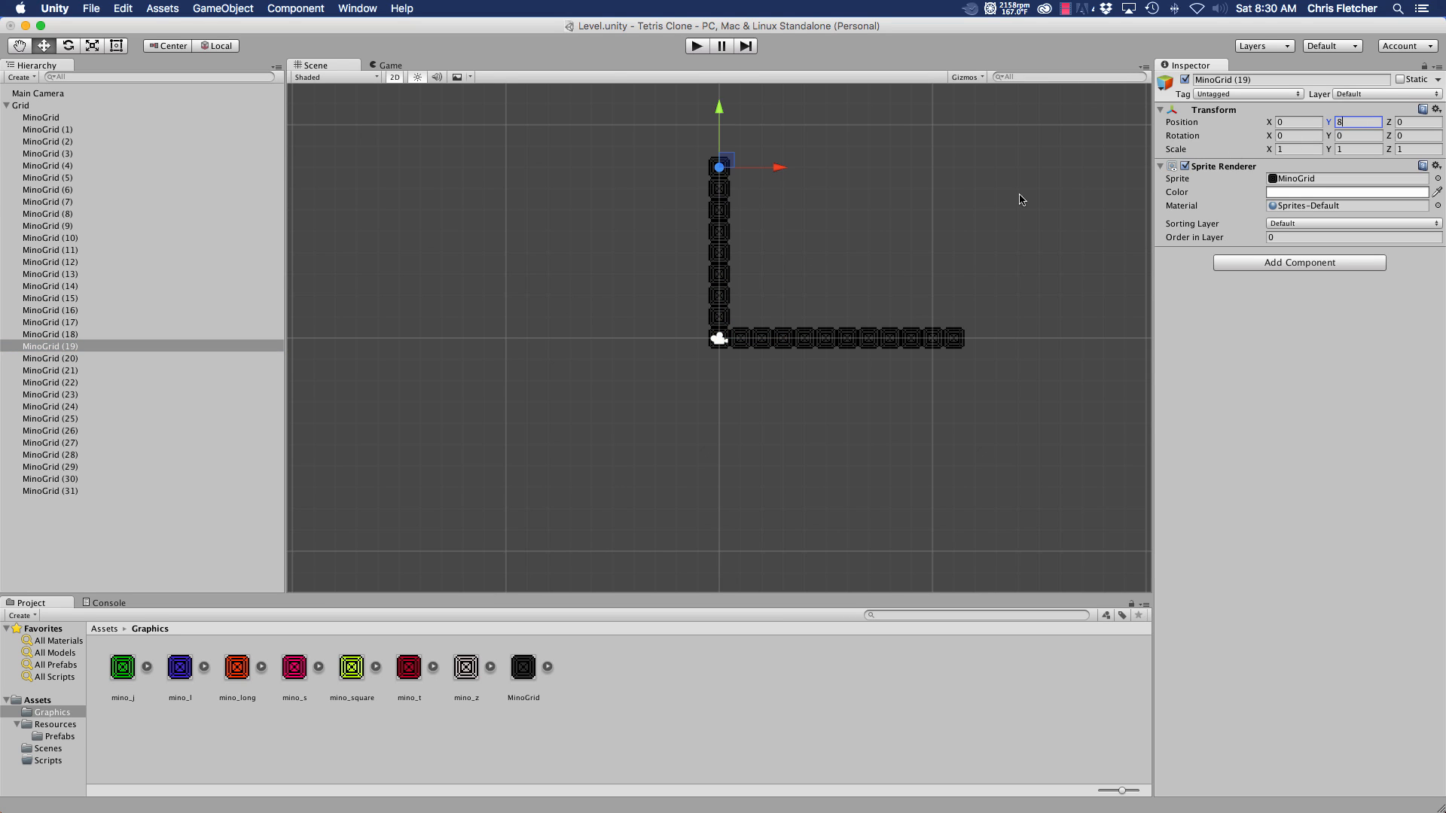
# - Set the Y position of MinoGrid (20) to 9 and of MinoGrid (21) to 10
pyautogui.click(53, 358)
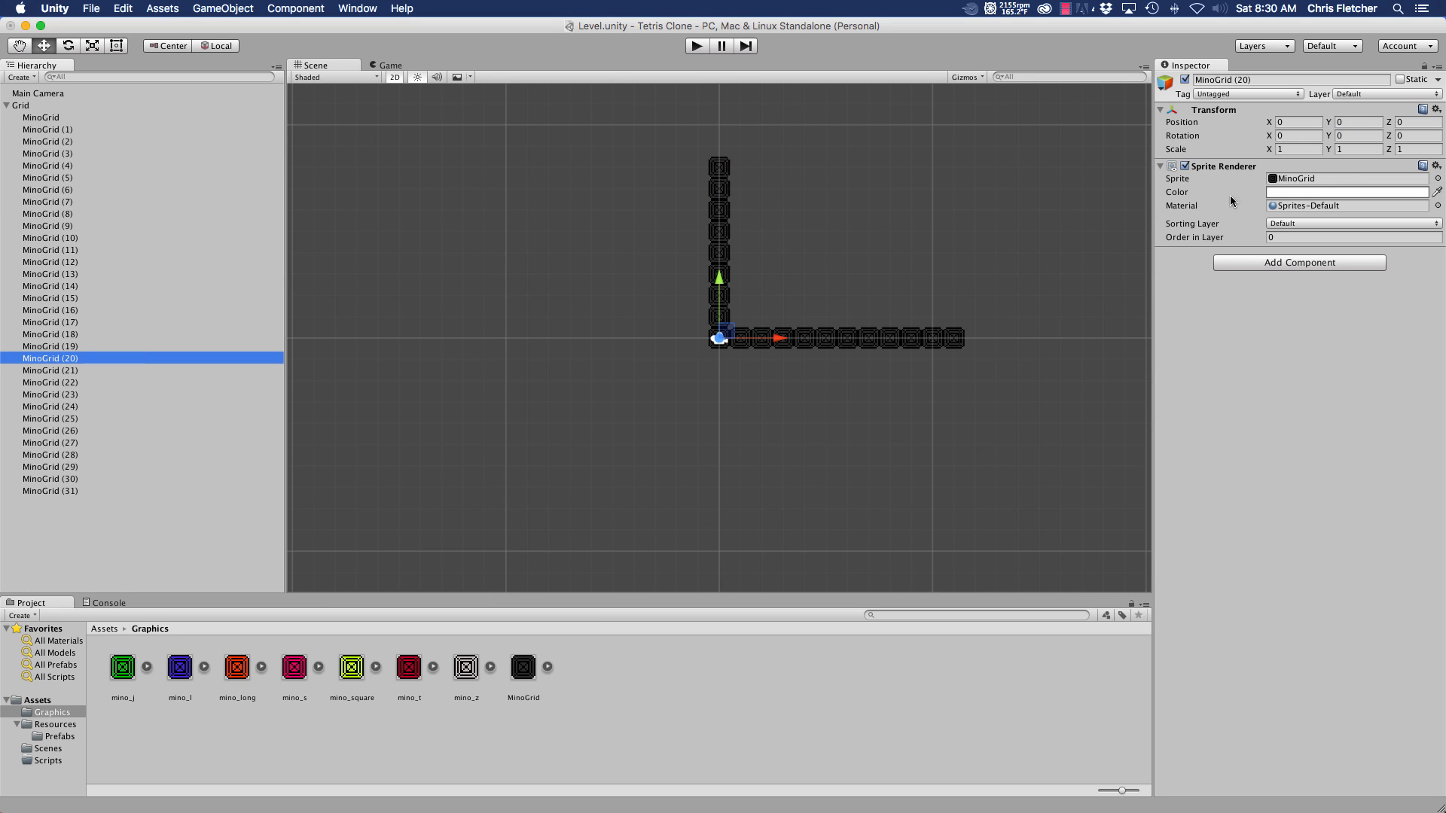
pyautogui.click(1358, 122)
pyautogui.write('9')
pyautogui.click(54, 370)
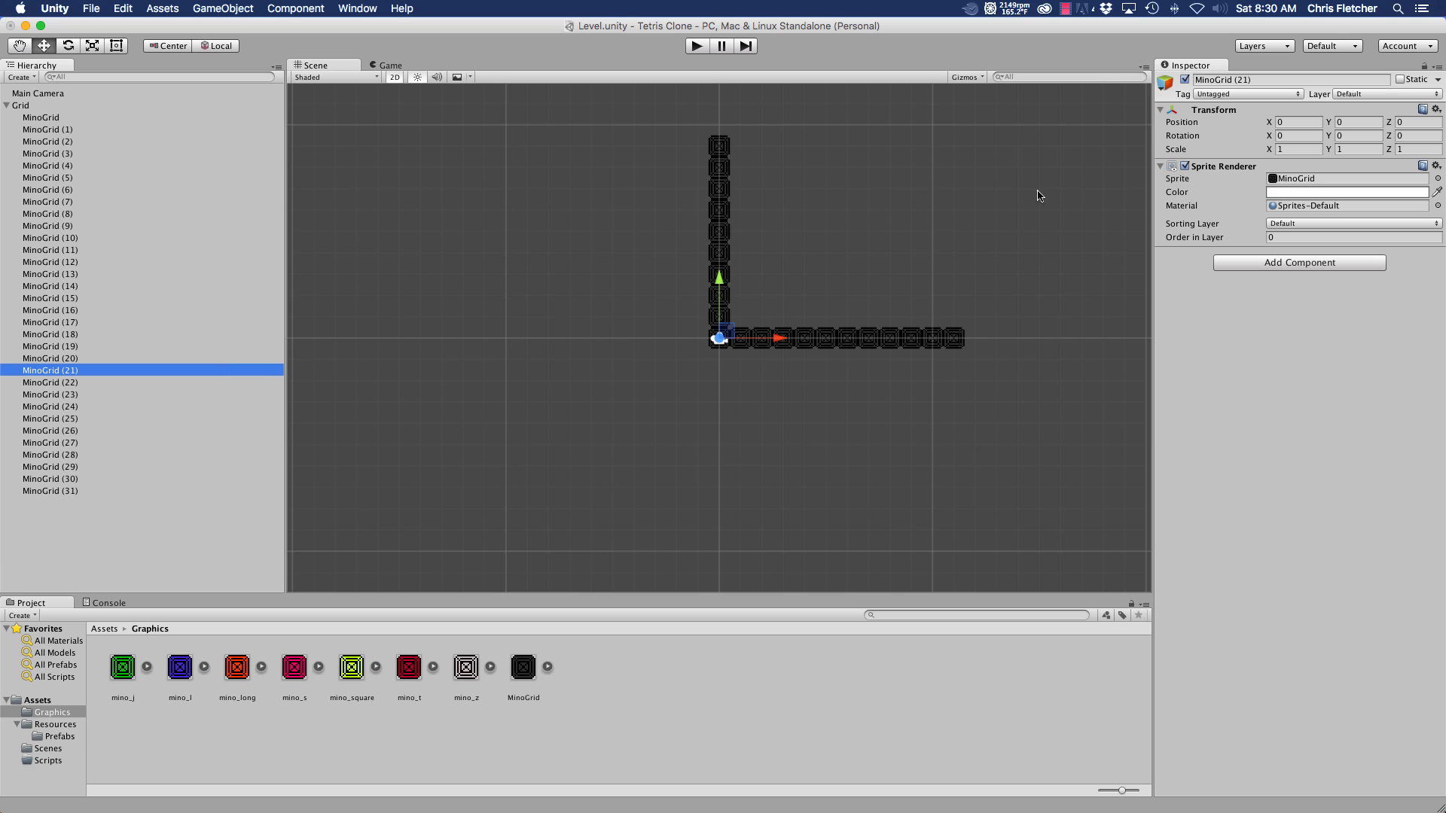
pyautogui.click(1372, 122)
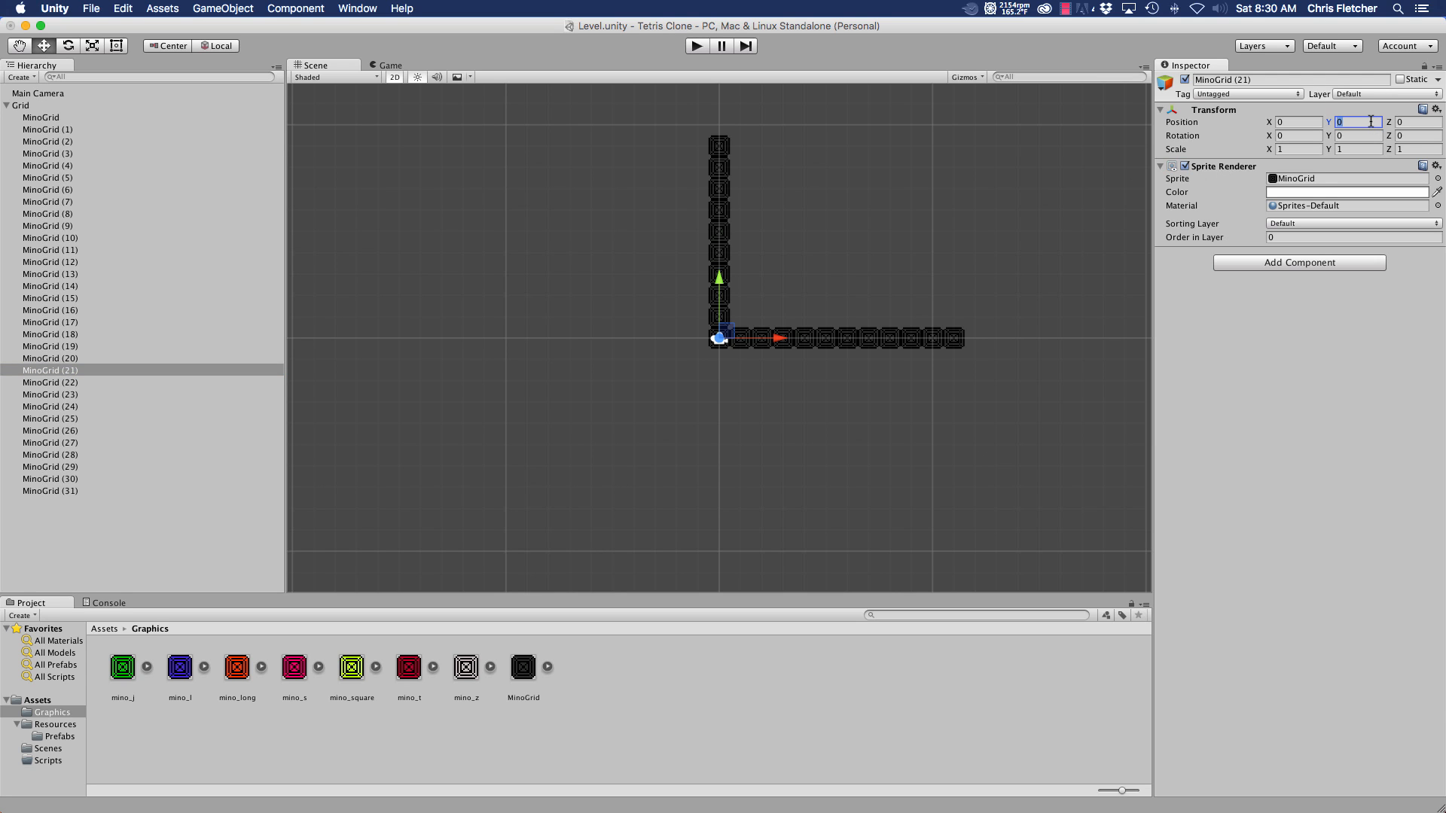
pyautogui.write('10')
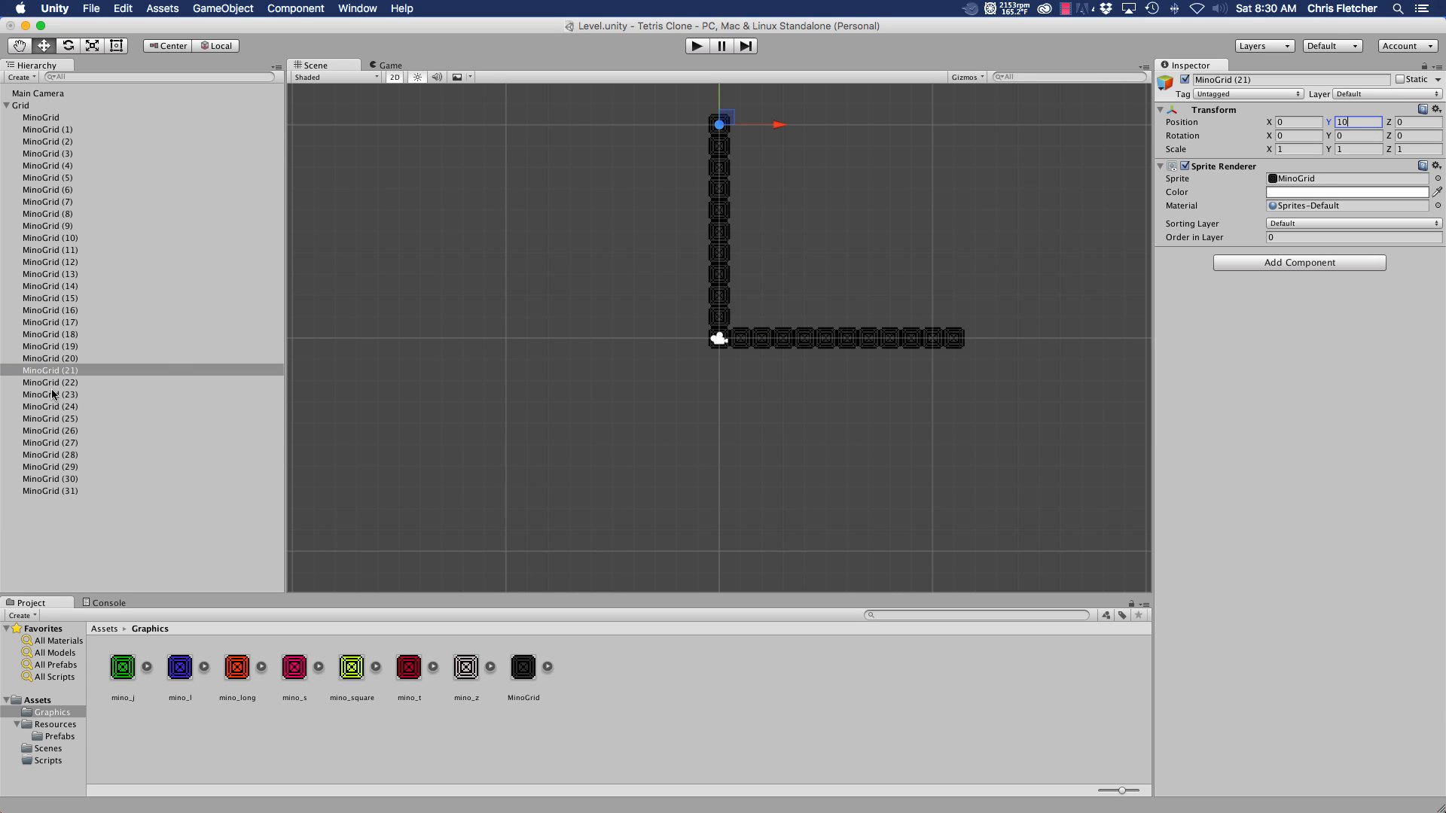
# - Set the Y position of MinoGrid (22) to 11 and of MinoGrid (23) to 12
pyautogui.click(53, 383)
pyautogui.click(1343, 126)
pyautogui.write('11')
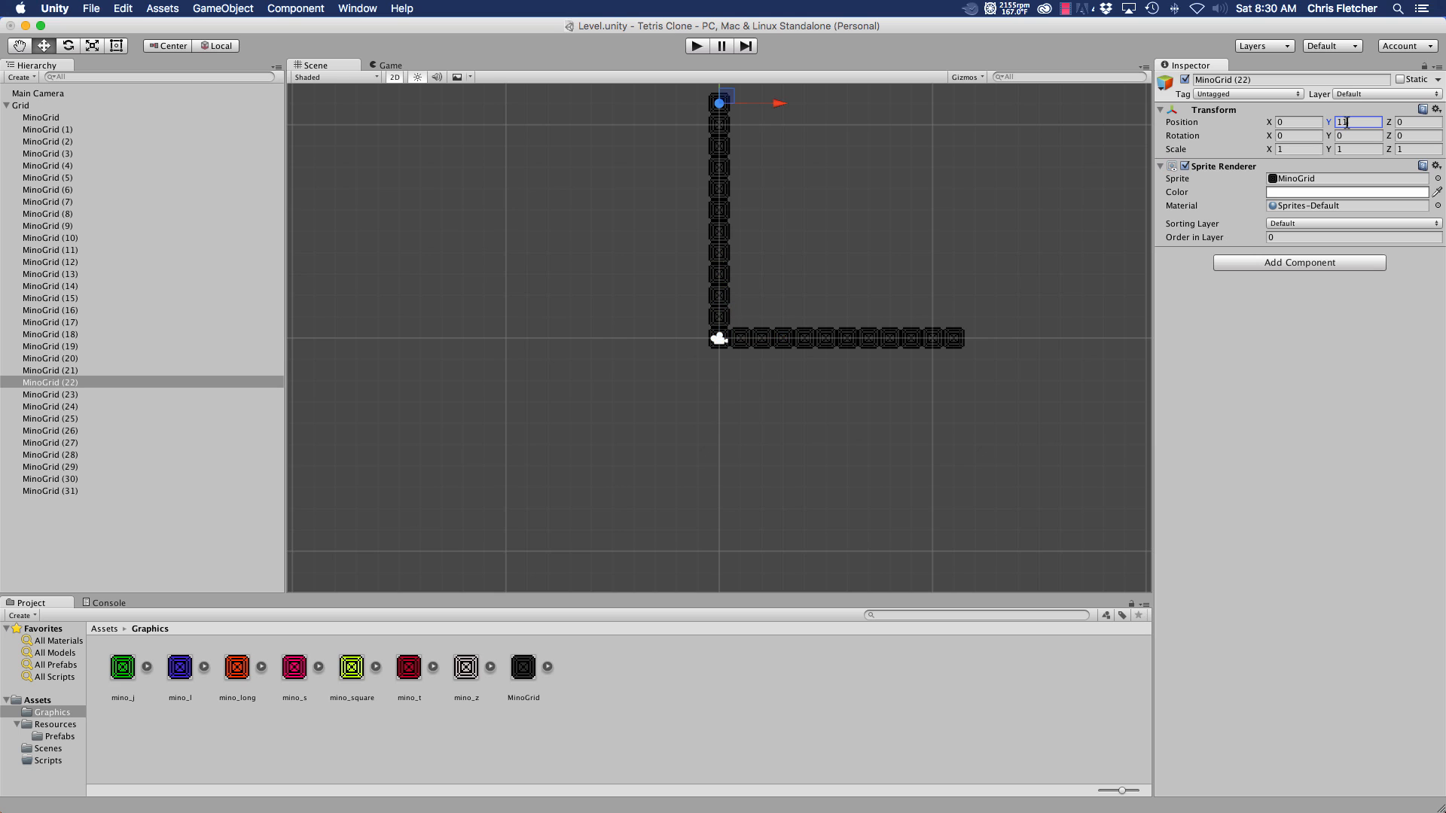
pyautogui.click(45, 395)
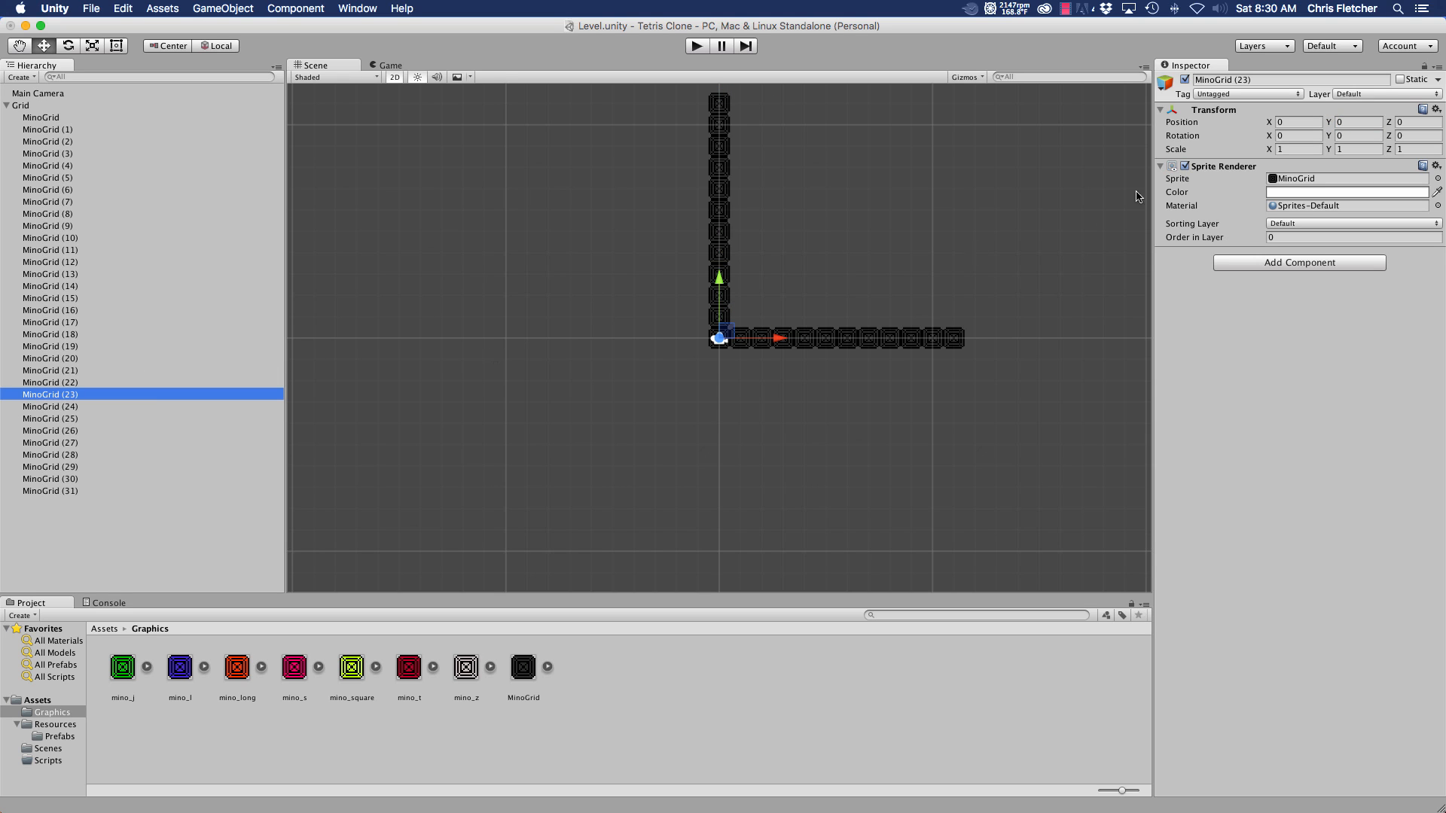
pyautogui.click(1344, 129)
pyautogui.click(1344, 122)
pyautogui.write('12')
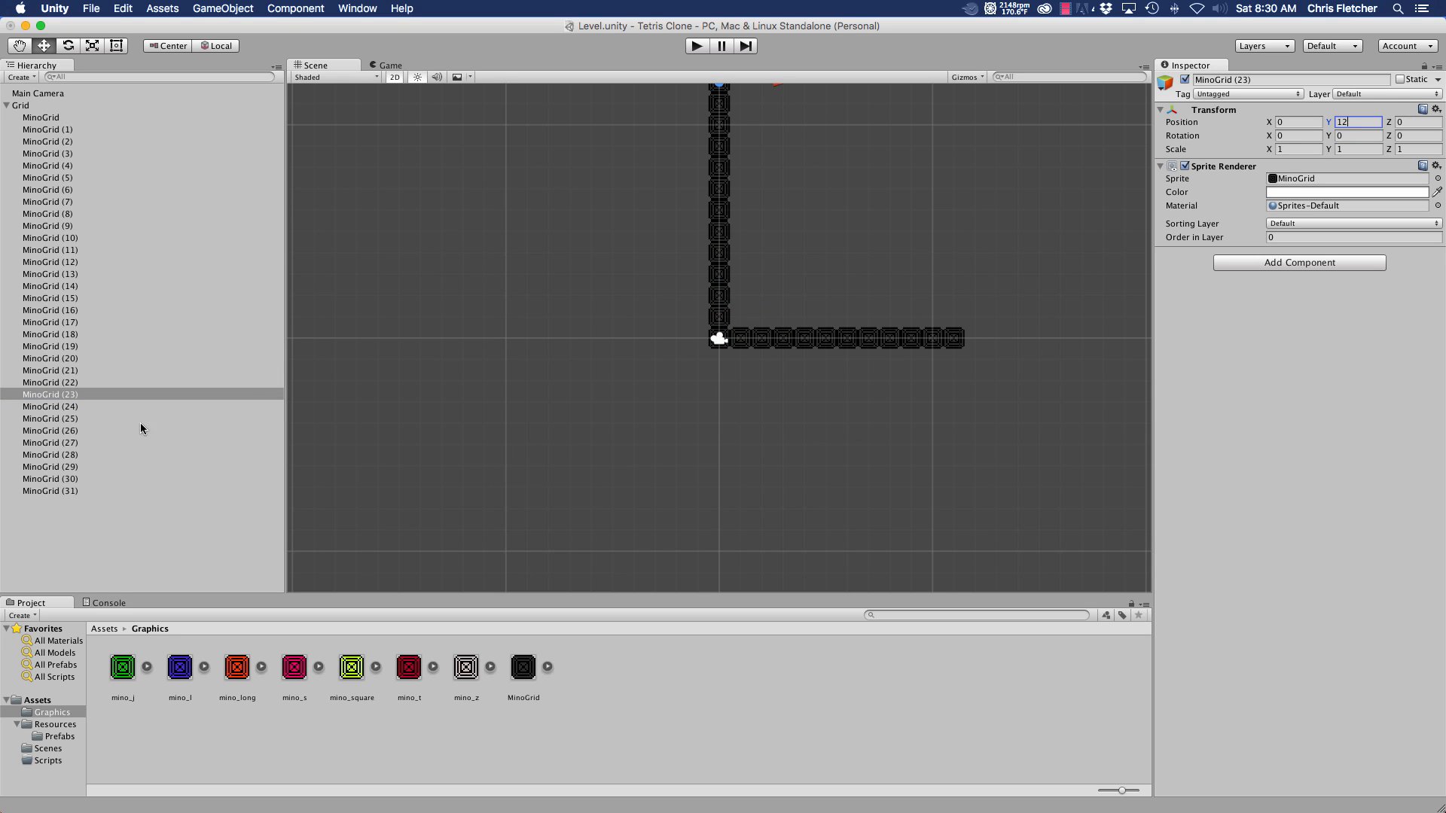
# - Set the Y position of MinoGrid (24) to 13 and of MinoGrid (25) to 14
pyautogui.click(66, 406)
pyautogui.click(1344, 122)
pyautogui.write('13')
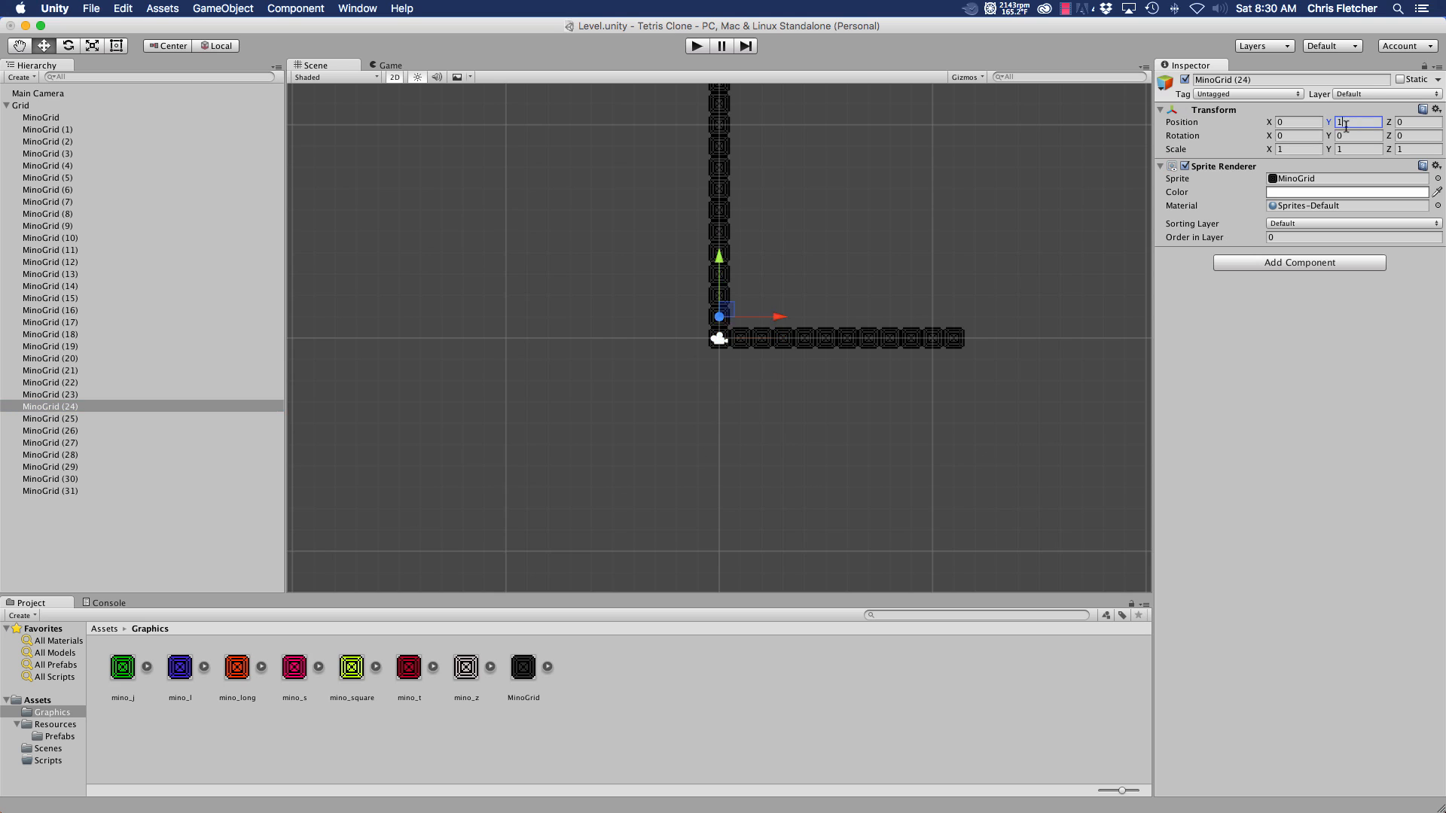
pyautogui.click(57, 420)
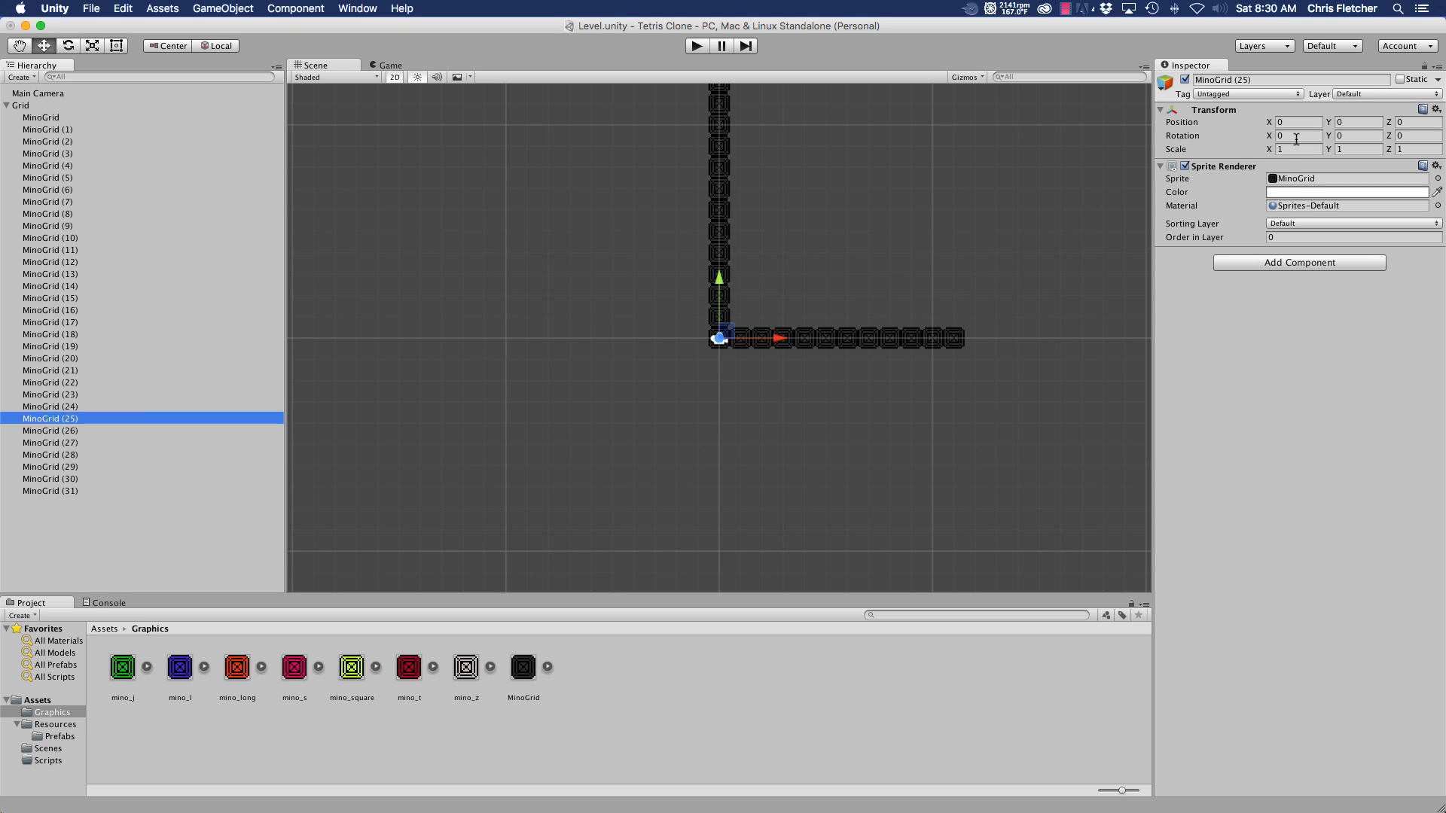
pyautogui.click(1348, 122)
pyautogui.write('14')
# - Set the Y position of MinoGrid (26) to 15 and of MinoGrid (27) to 16
pyautogui.click(33, 432)
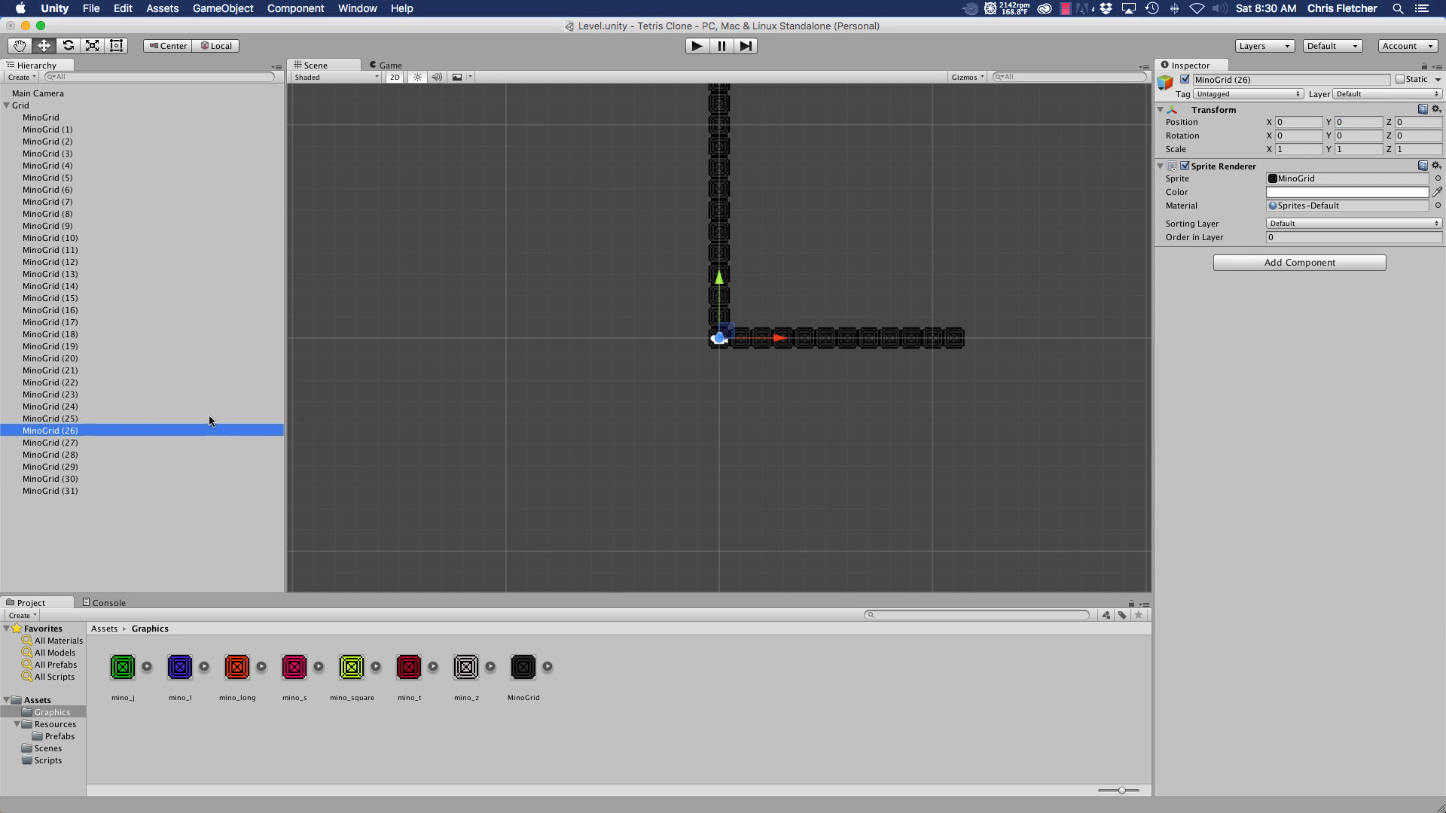
pyautogui.click(1358, 122)
pyautogui.write('15')
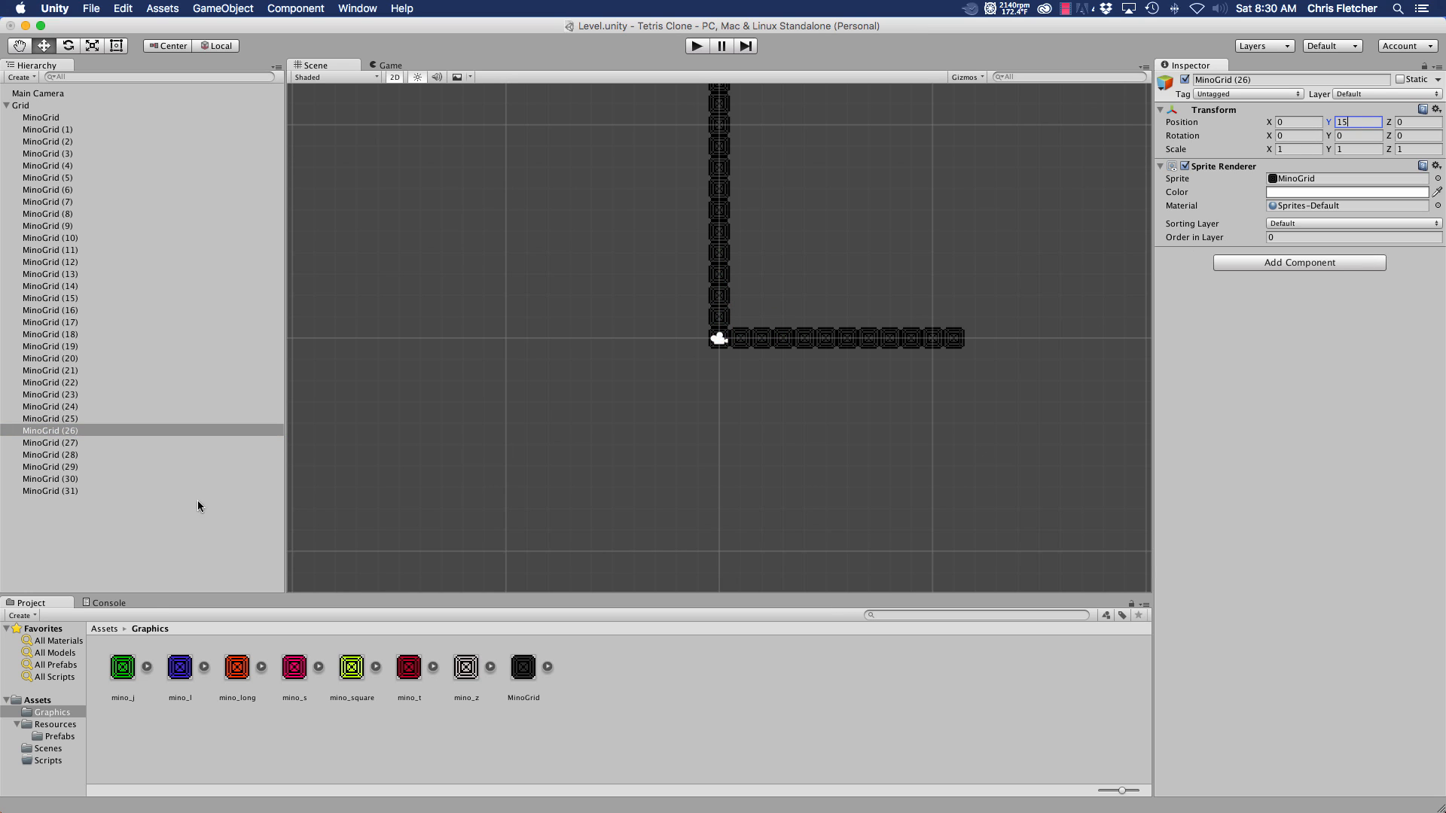
pyautogui.click(57, 444)
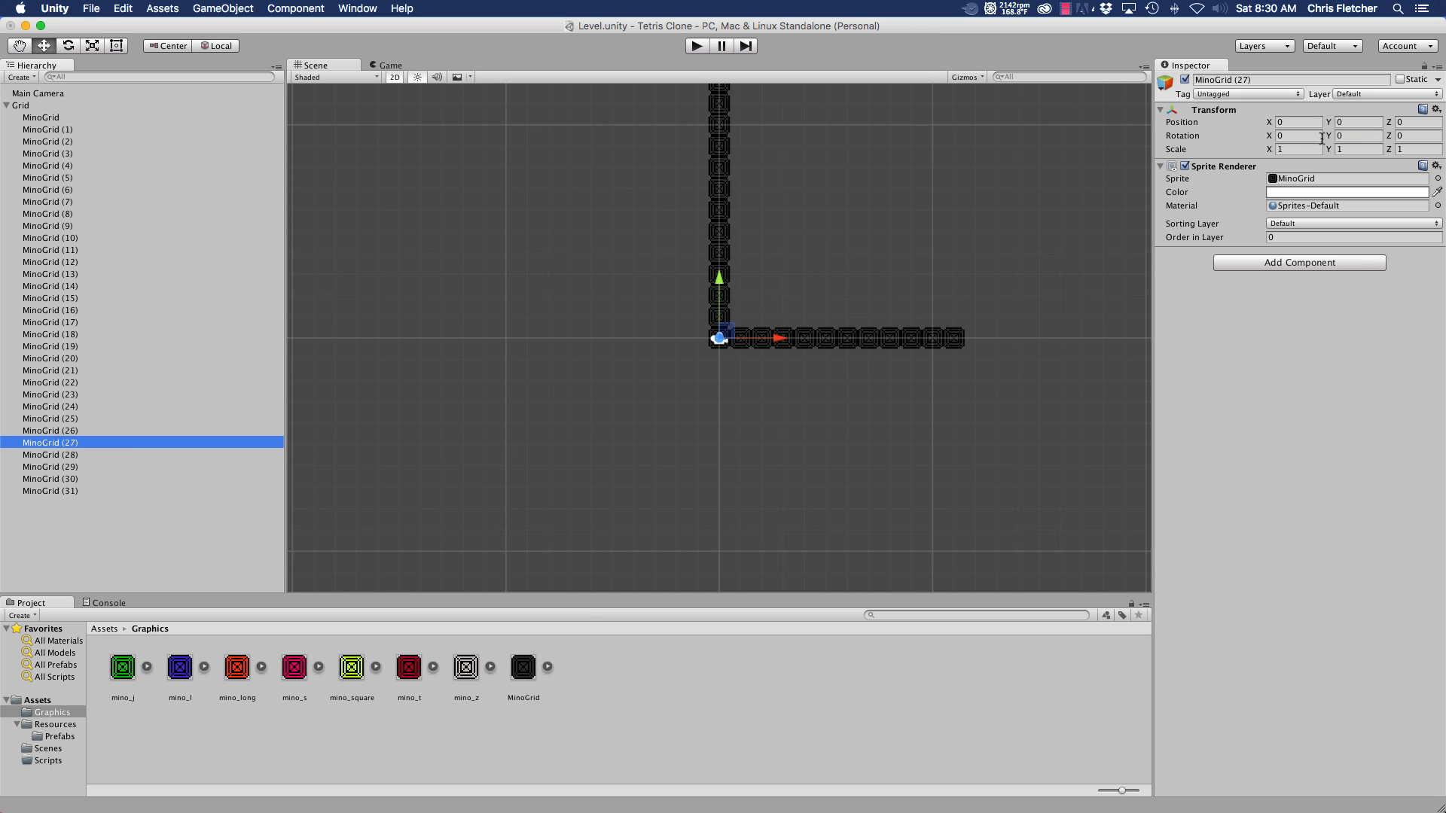
pyautogui.click(1348, 122)
pyautogui.write('16')
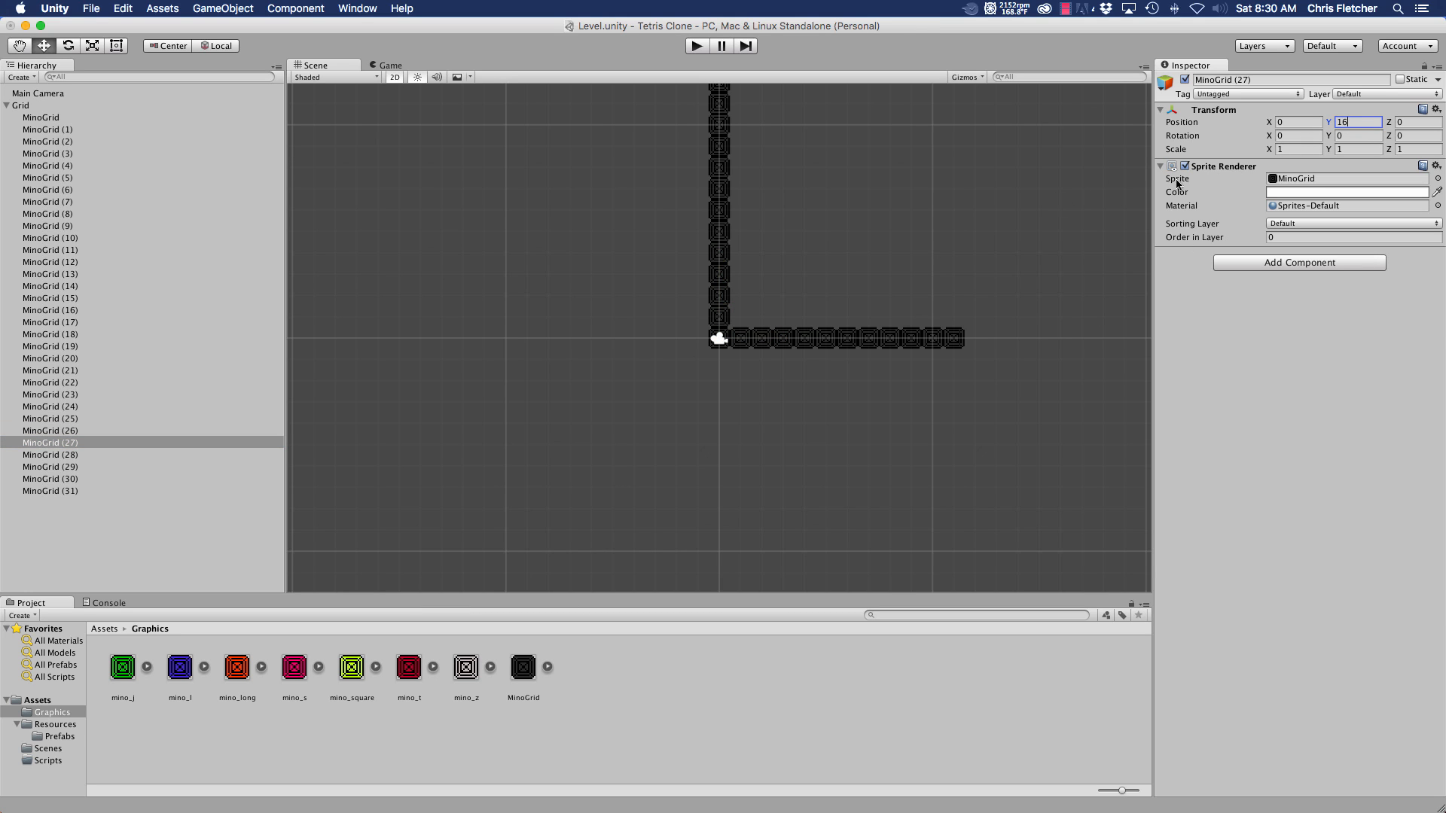
# - Set the Y position of MinoGrid (28) to 17 and of MinoGrid (29) to 18
pyautogui.click(53, 455)
pyautogui.click(1356, 122)
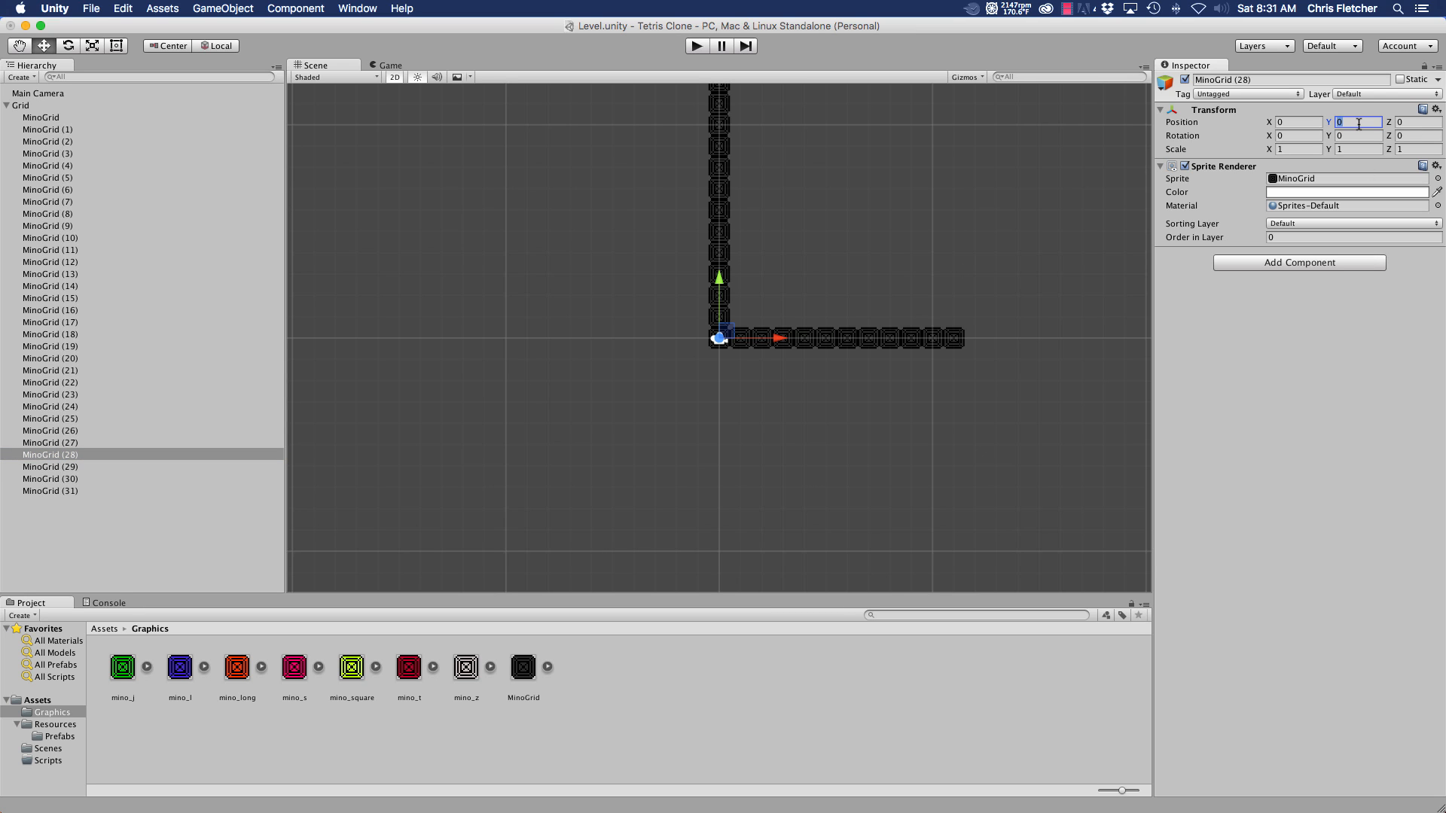
pyautogui.write('17')
pyautogui.click(57, 477)
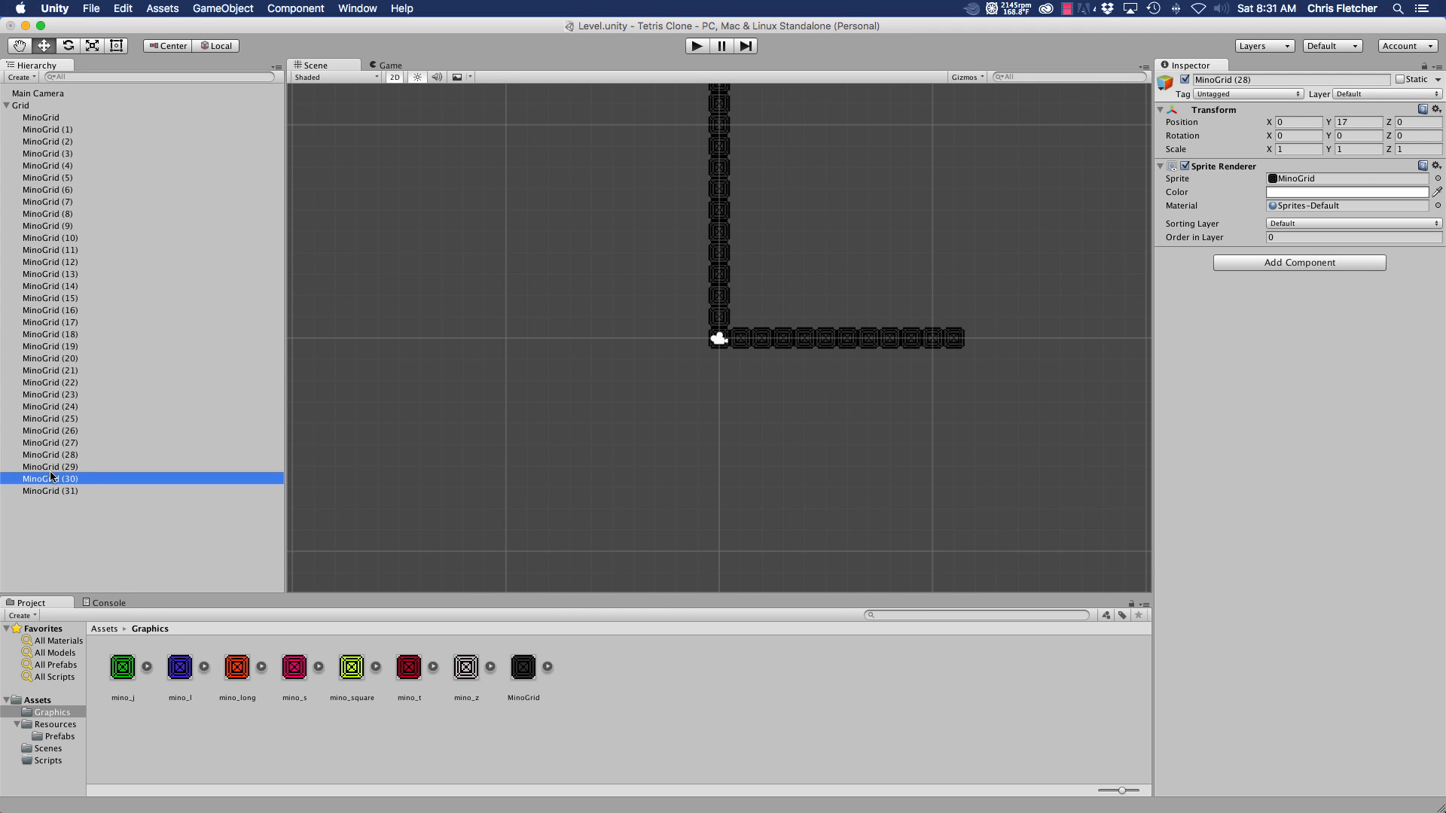
pyautogui.click(75, 469)
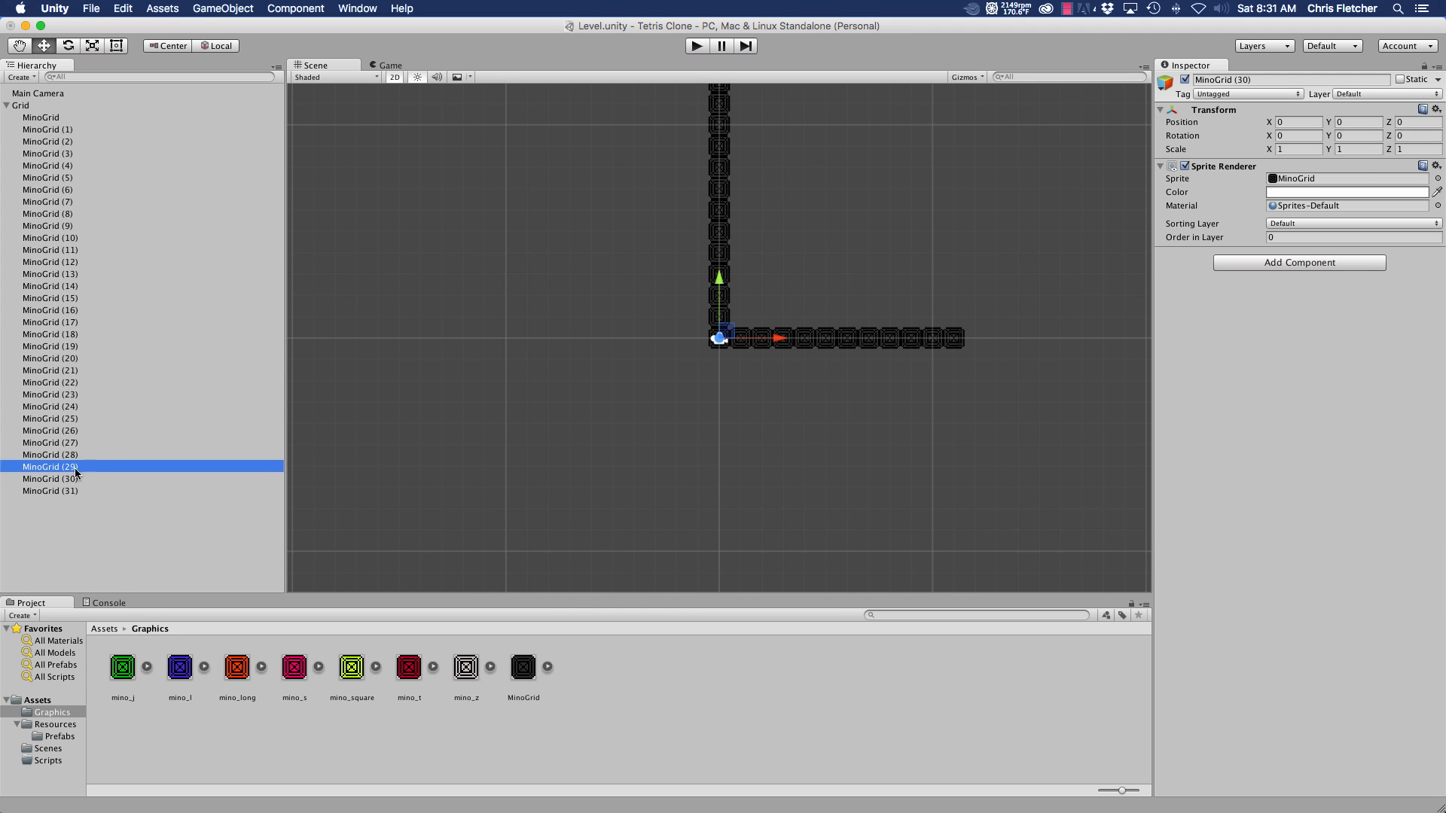
pyautogui.click(1344, 122)
pyautogui.write('18')
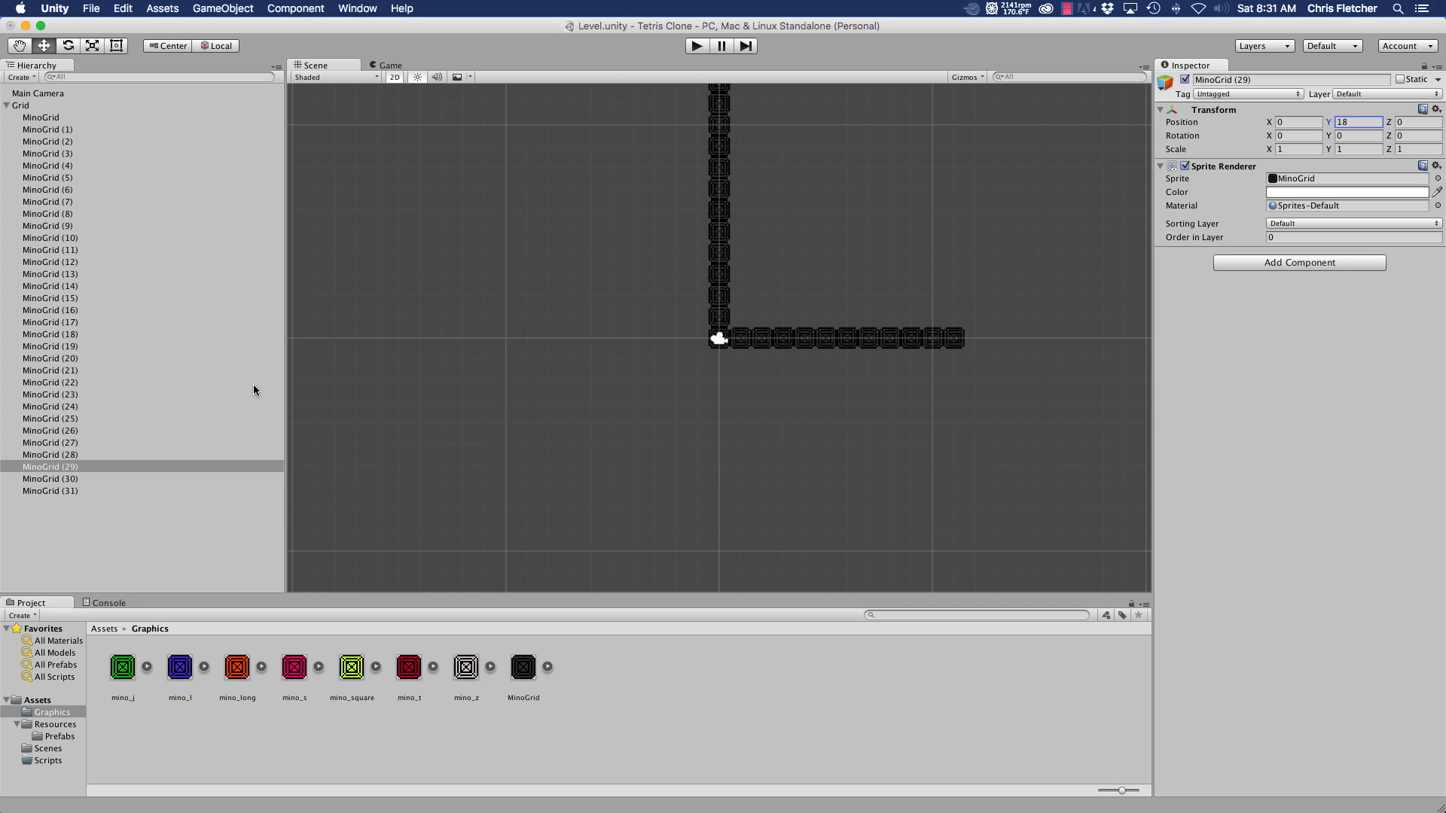
# - Set the Y position of MinoGrid (30) to 19 and of MinoGrid (31) to 20
pyautogui.click(67, 481)
pyautogui.click(1357, 123)
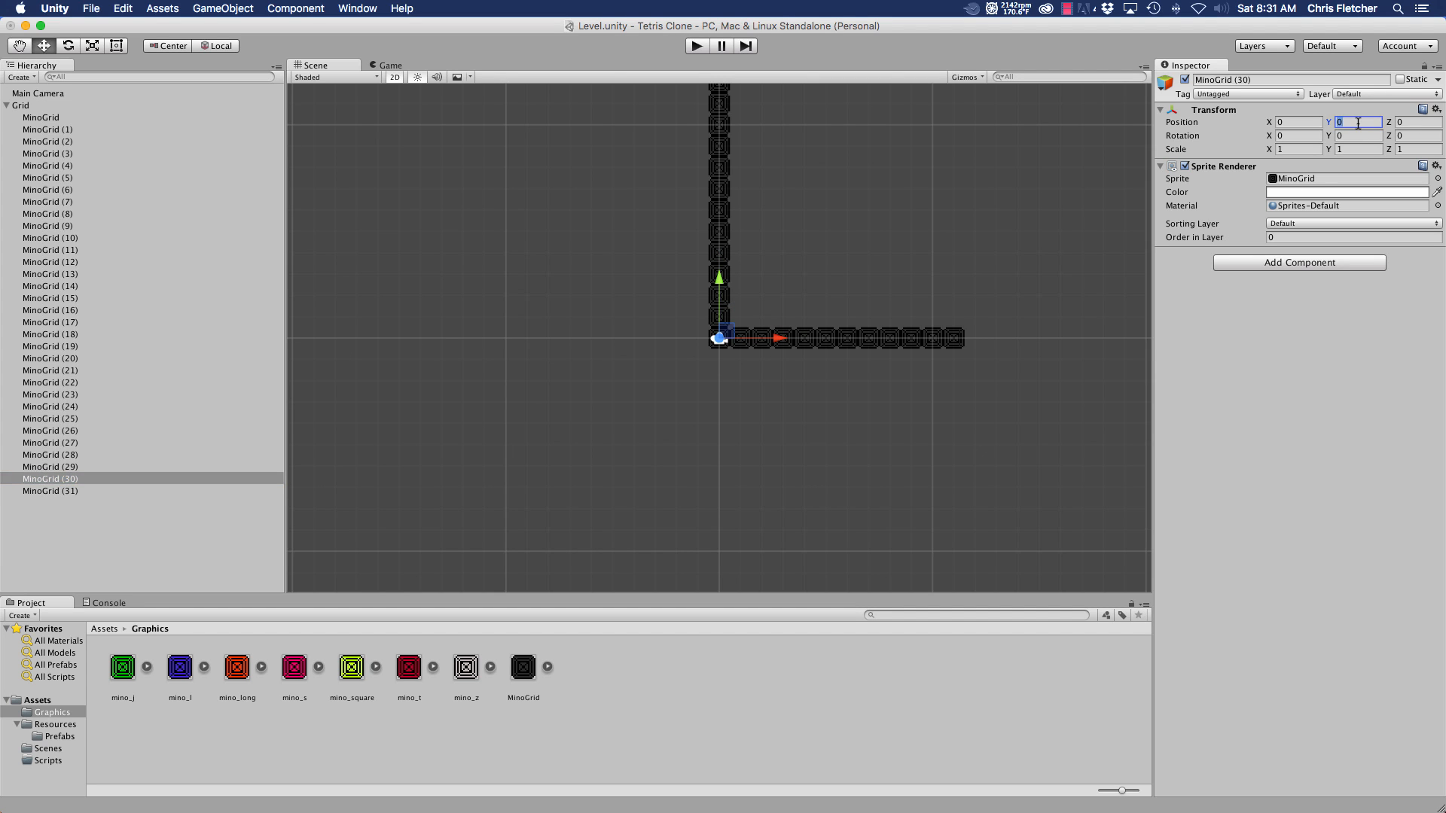
pyautogui.write('19')
pyautogui.click(60, 490)
pyautogui.click(1353, 124)
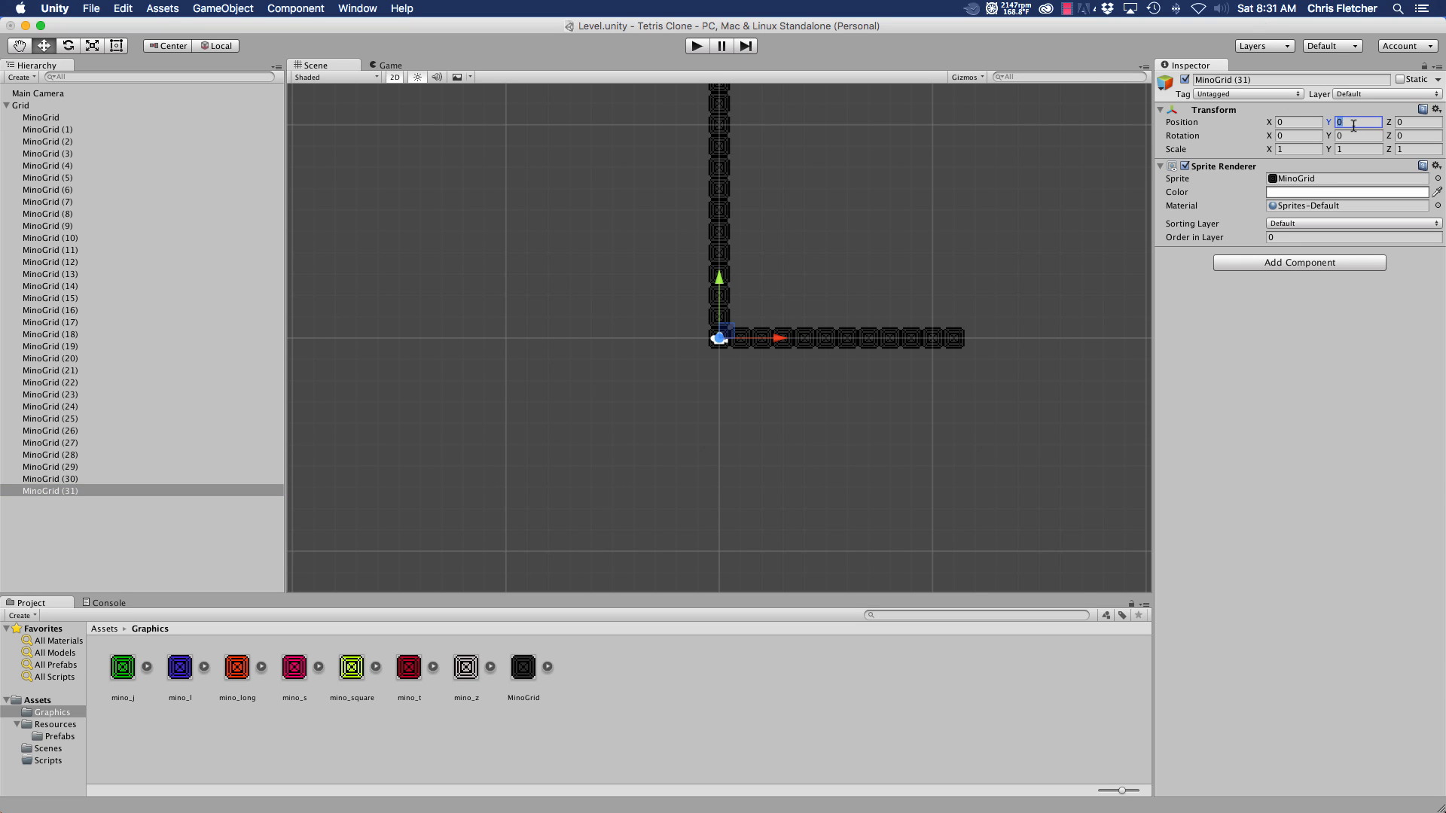
pyautogui.write('20')
pyautogui.moveTo(837, 235); pyautogui.dragTo(736, 452, button='middle')
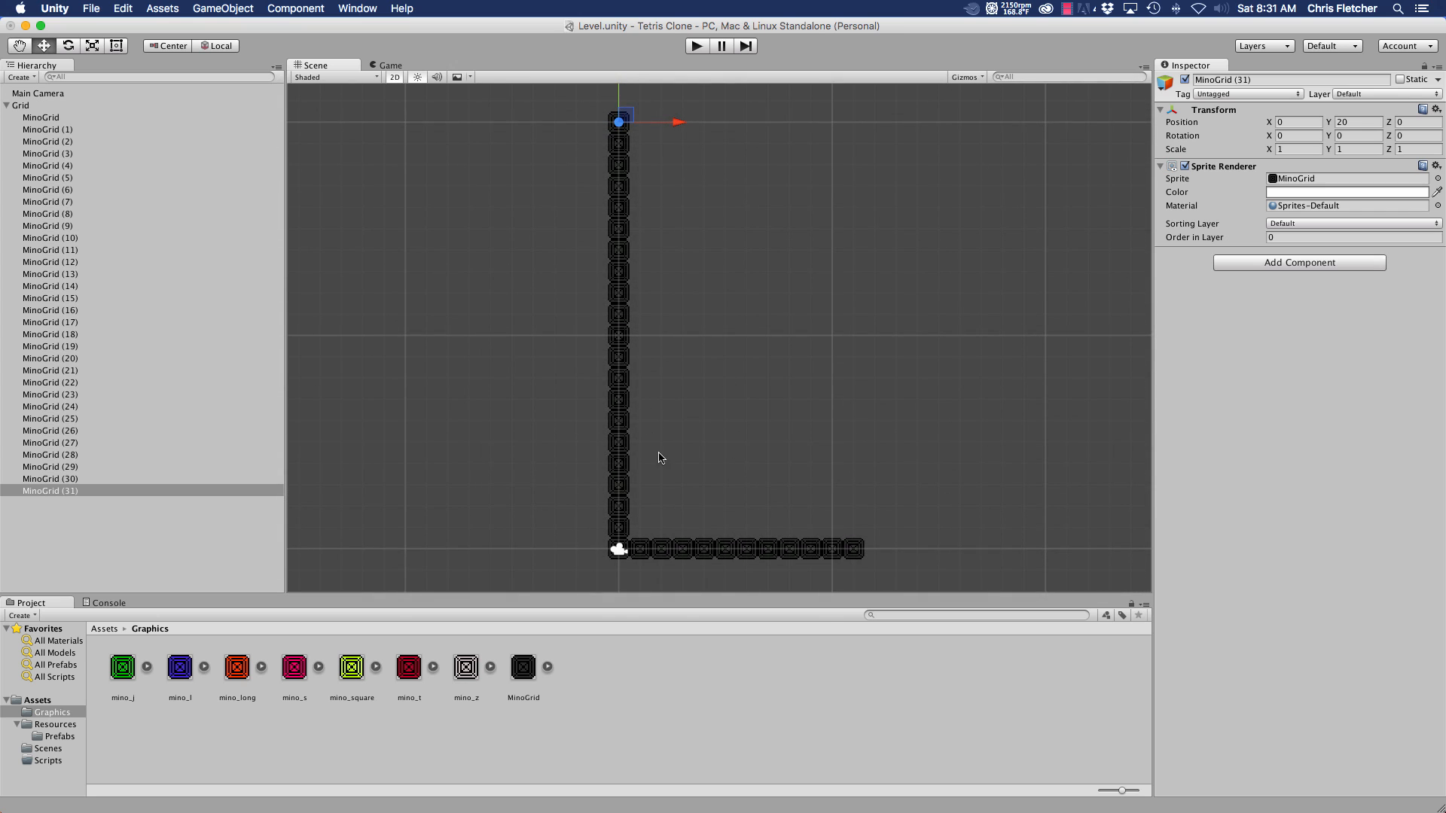
# - Duplicate the side column's sprites, MinoGrid (12) through MinoGrid (31)
pyautogui.click(70, 277)
pyautogui.click(69, 264)
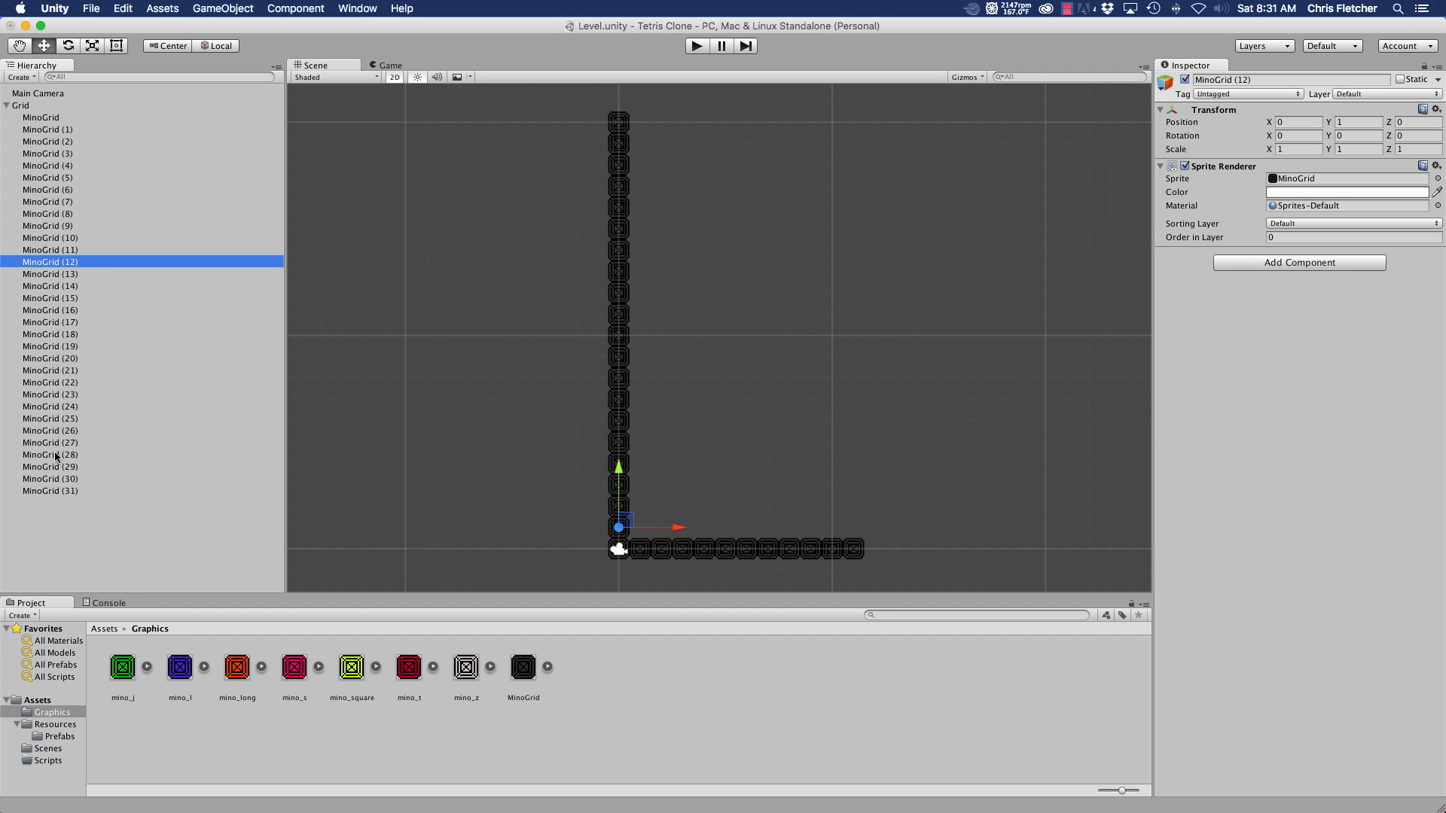
pyautogui.keyDown('shift'); pyautogui.click(60, 491); pyautogui.keyUp('shift')
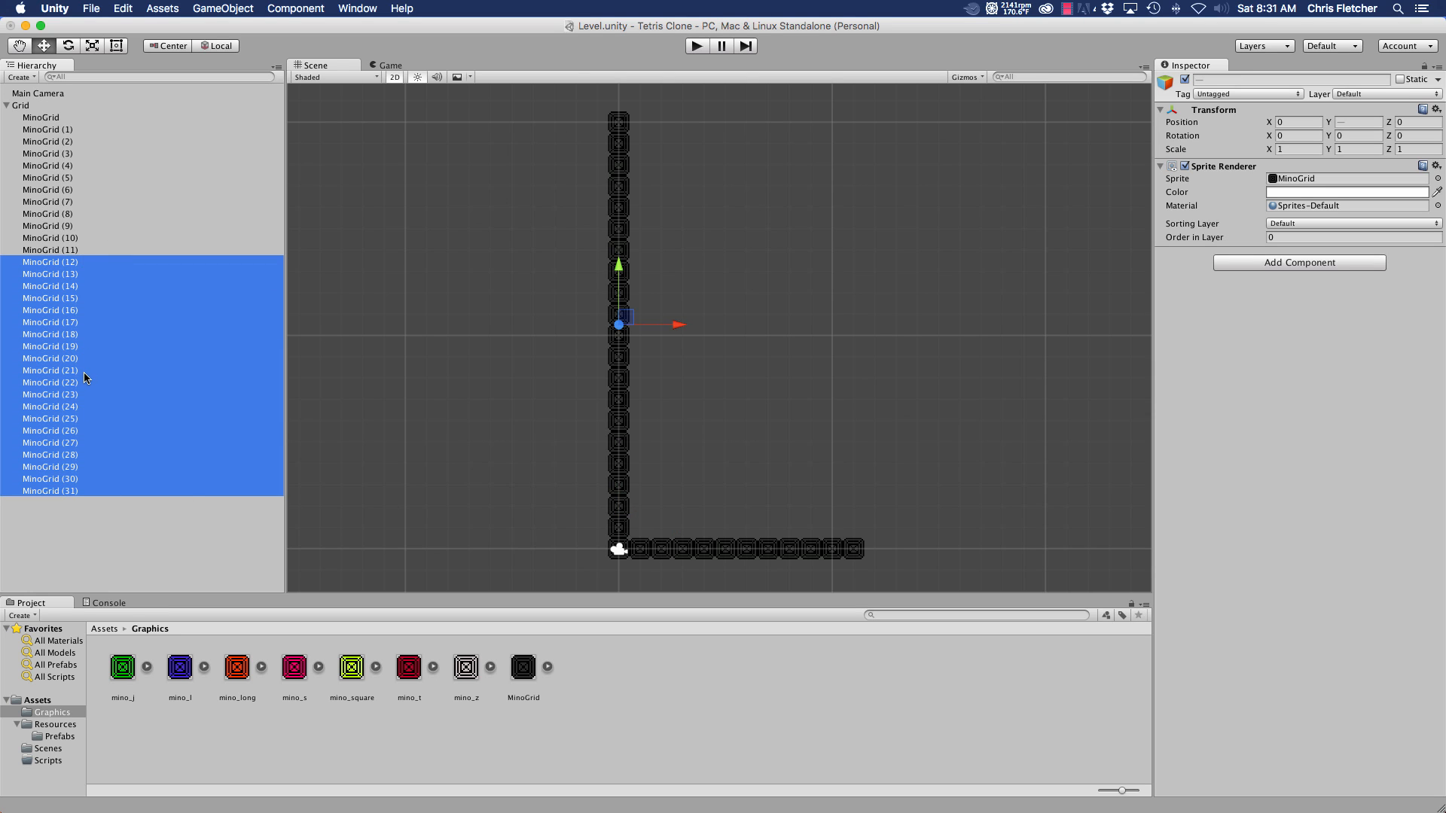
pyautogui.rightClick(66, 288)
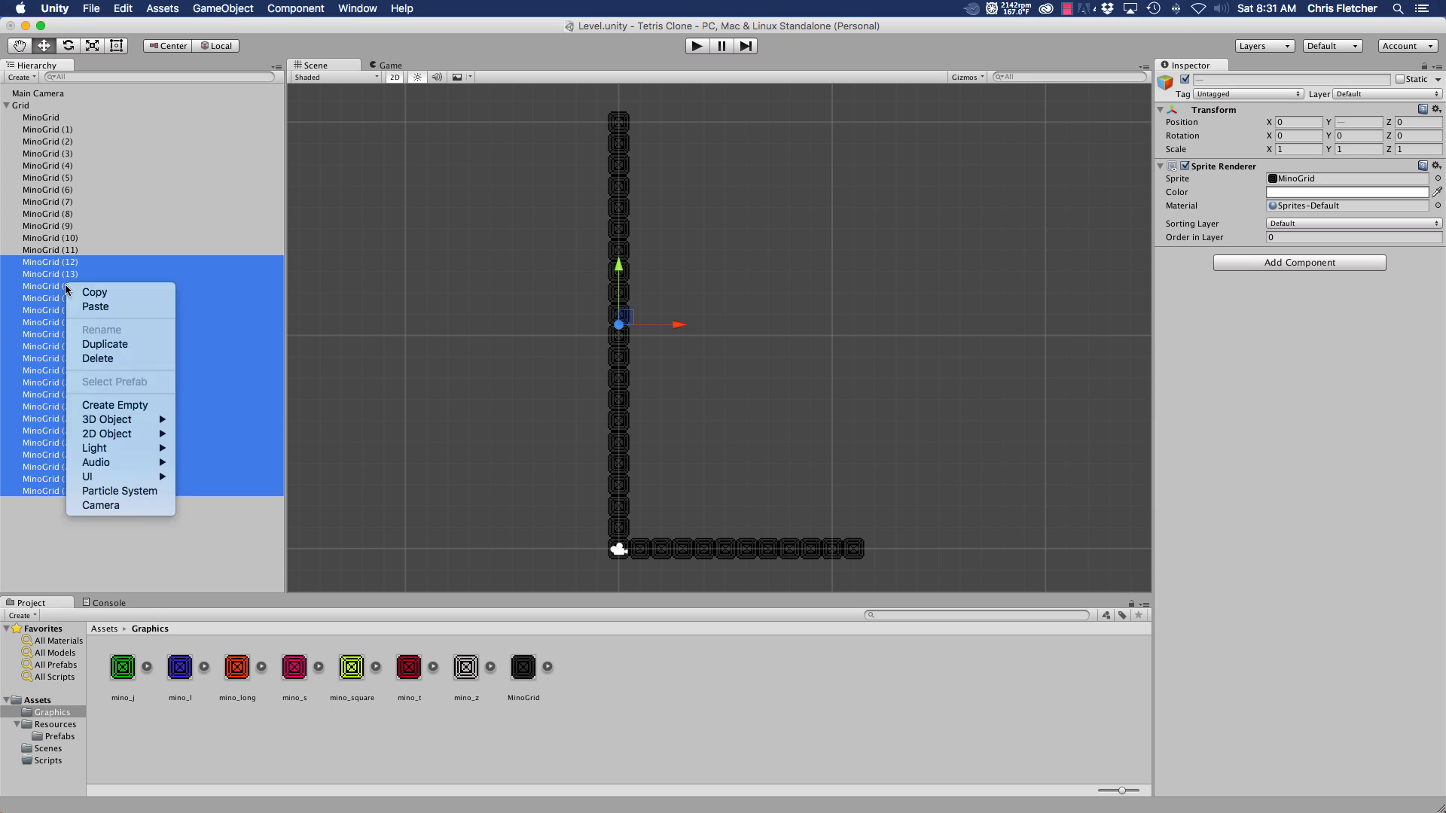
pyautogui.click(99, 345)
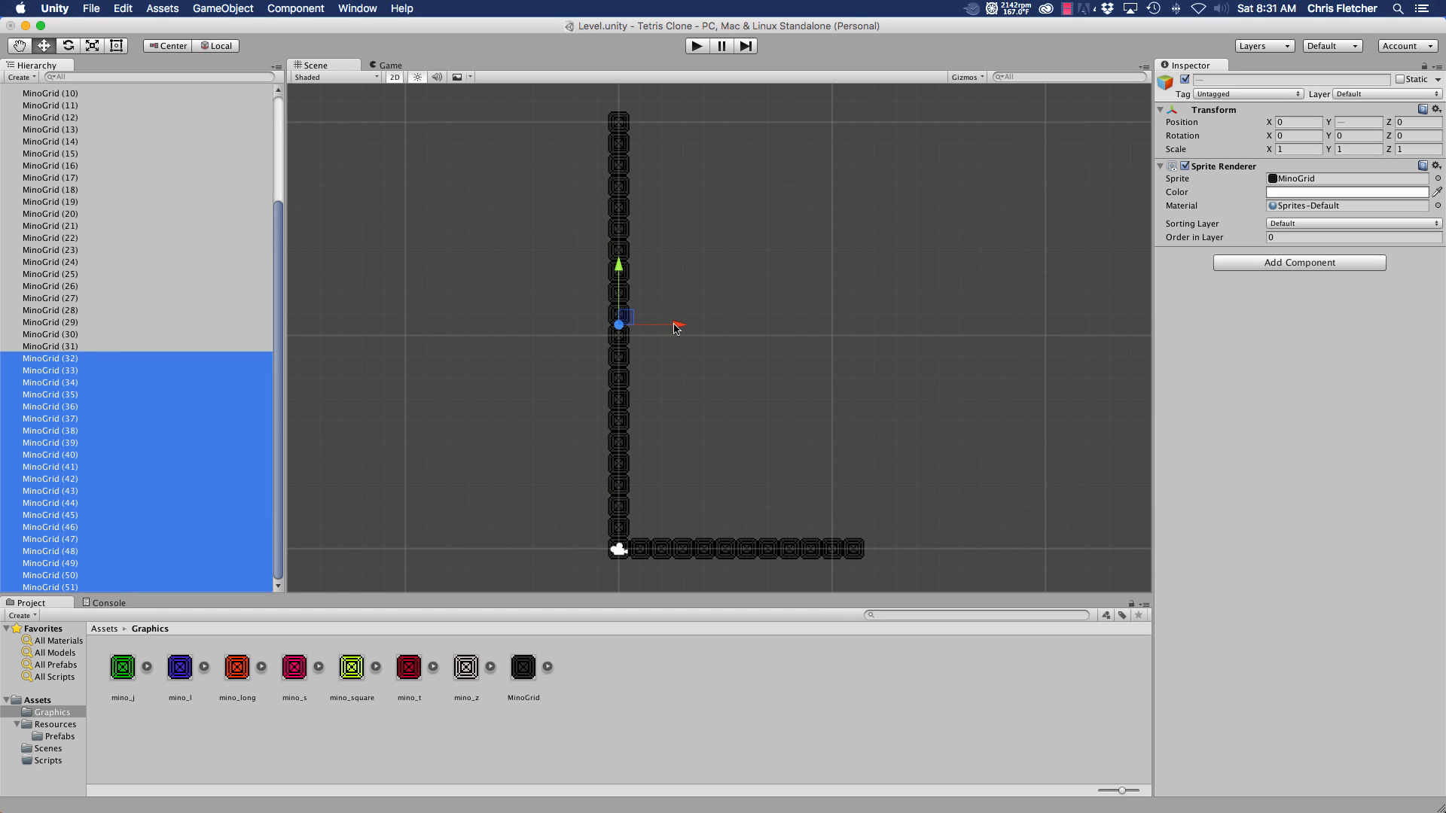
# - Move the duplicated column to the far end of the bottom row, with its X position set to exactly 11
pyautogui.moveTo(676, 325); pyautogui.dragTo(924, 332)
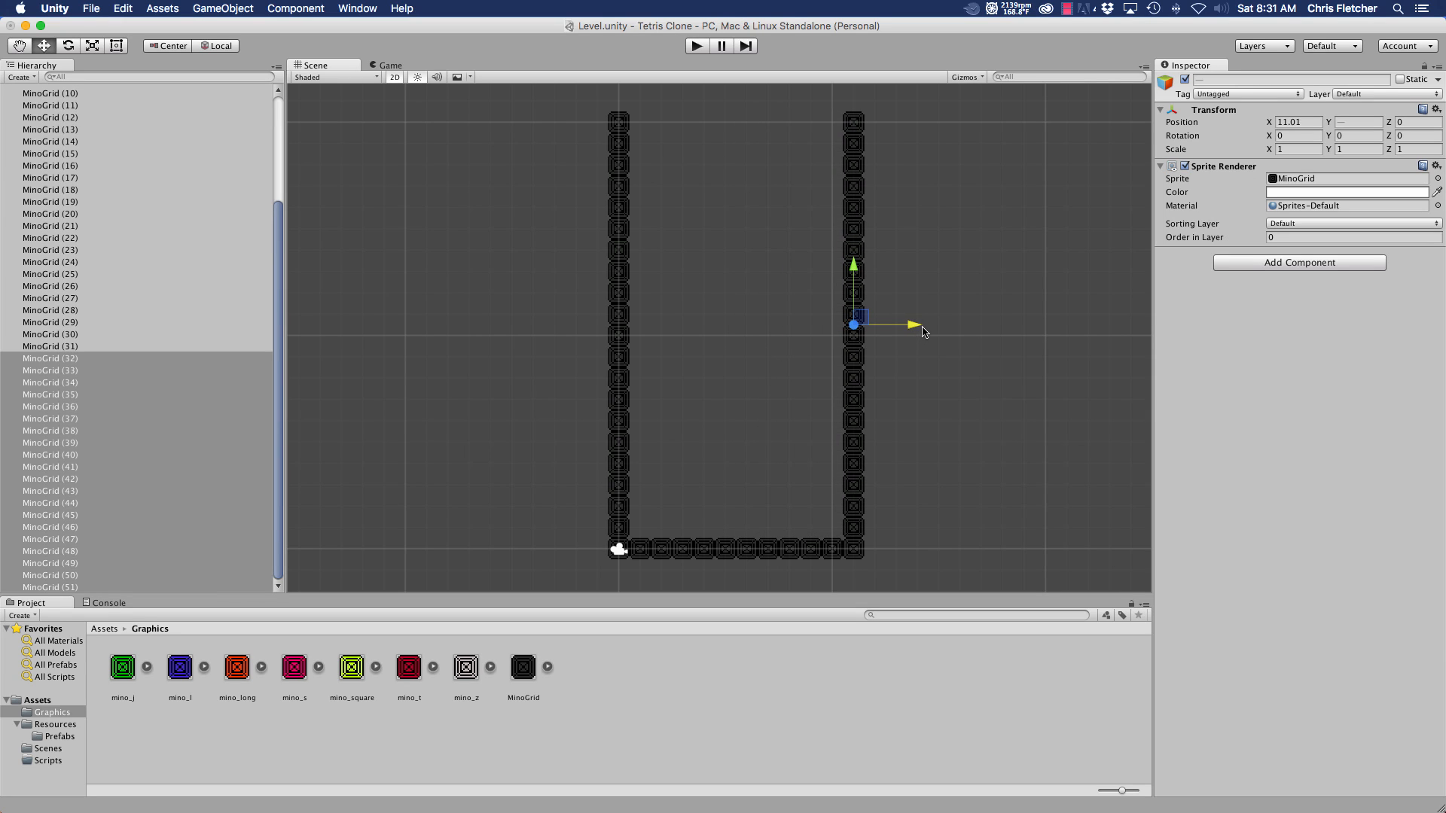
pyautogui.click(1307, 123)
pyautogui.write('11')
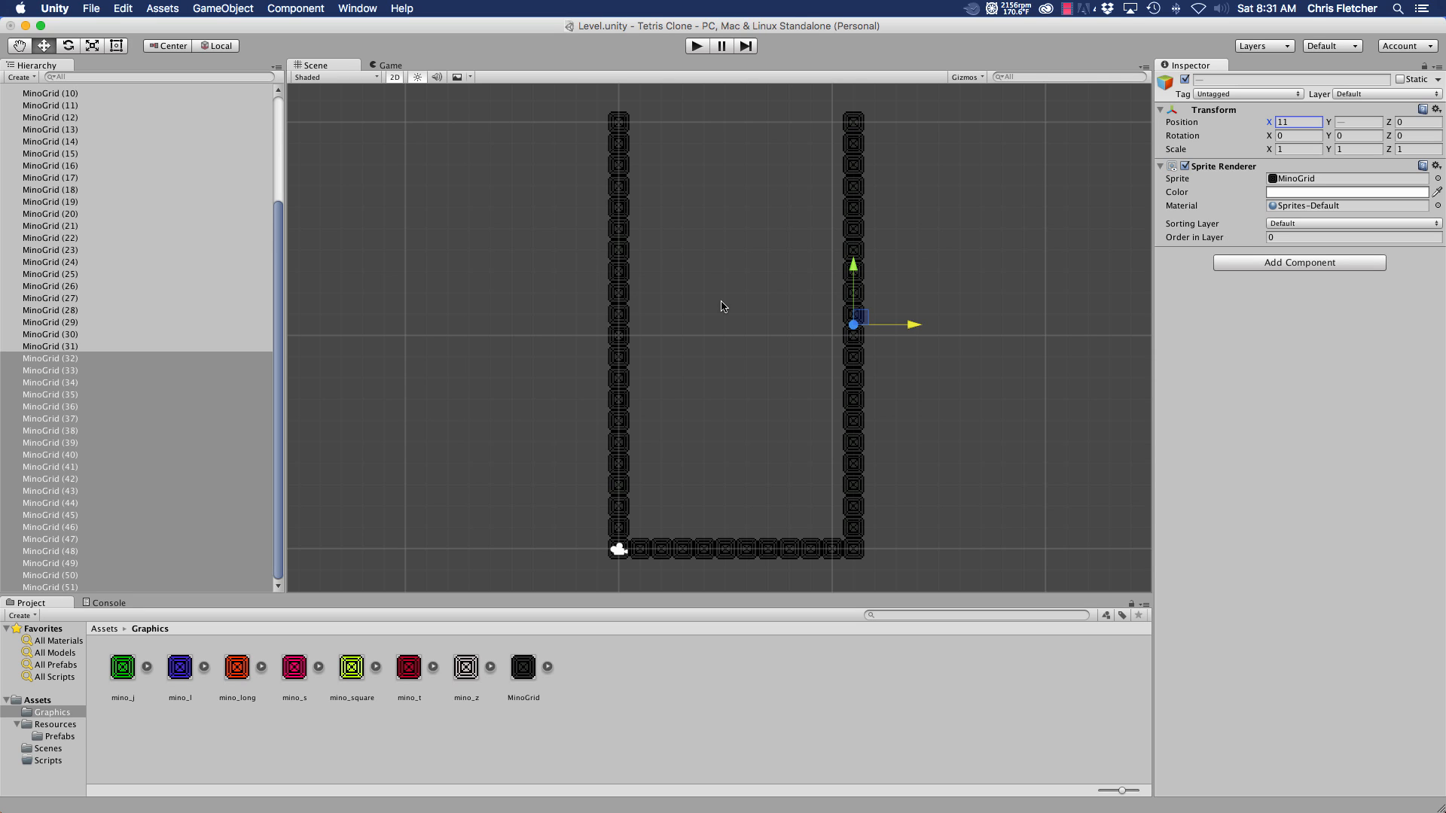
# - Set the Grid parent object's X position to -1 and save it as a prefab in the Prefabs folder
pyautogui.scroll(4, 23, 178)
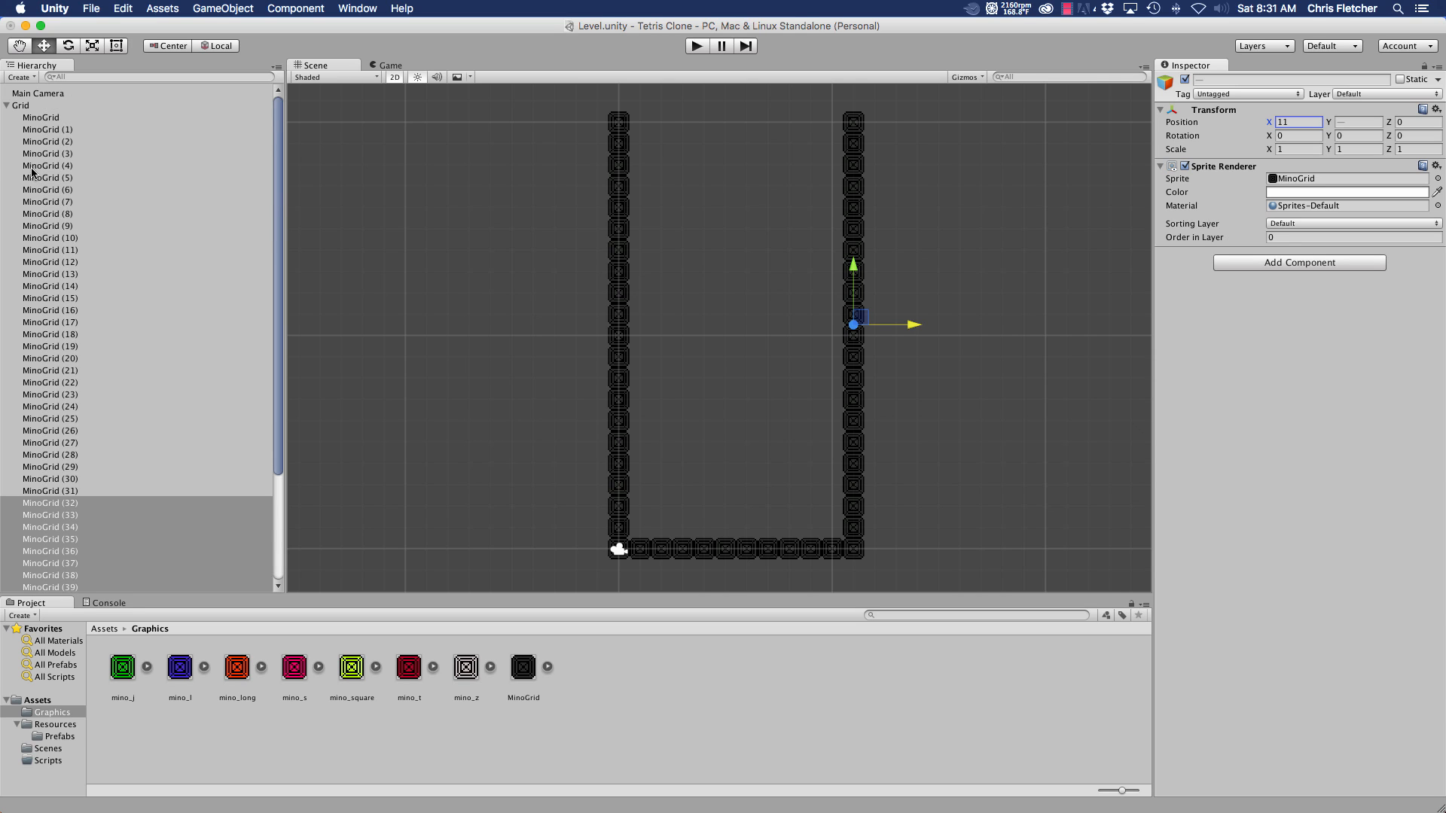
pyautogui.click(29, 106)
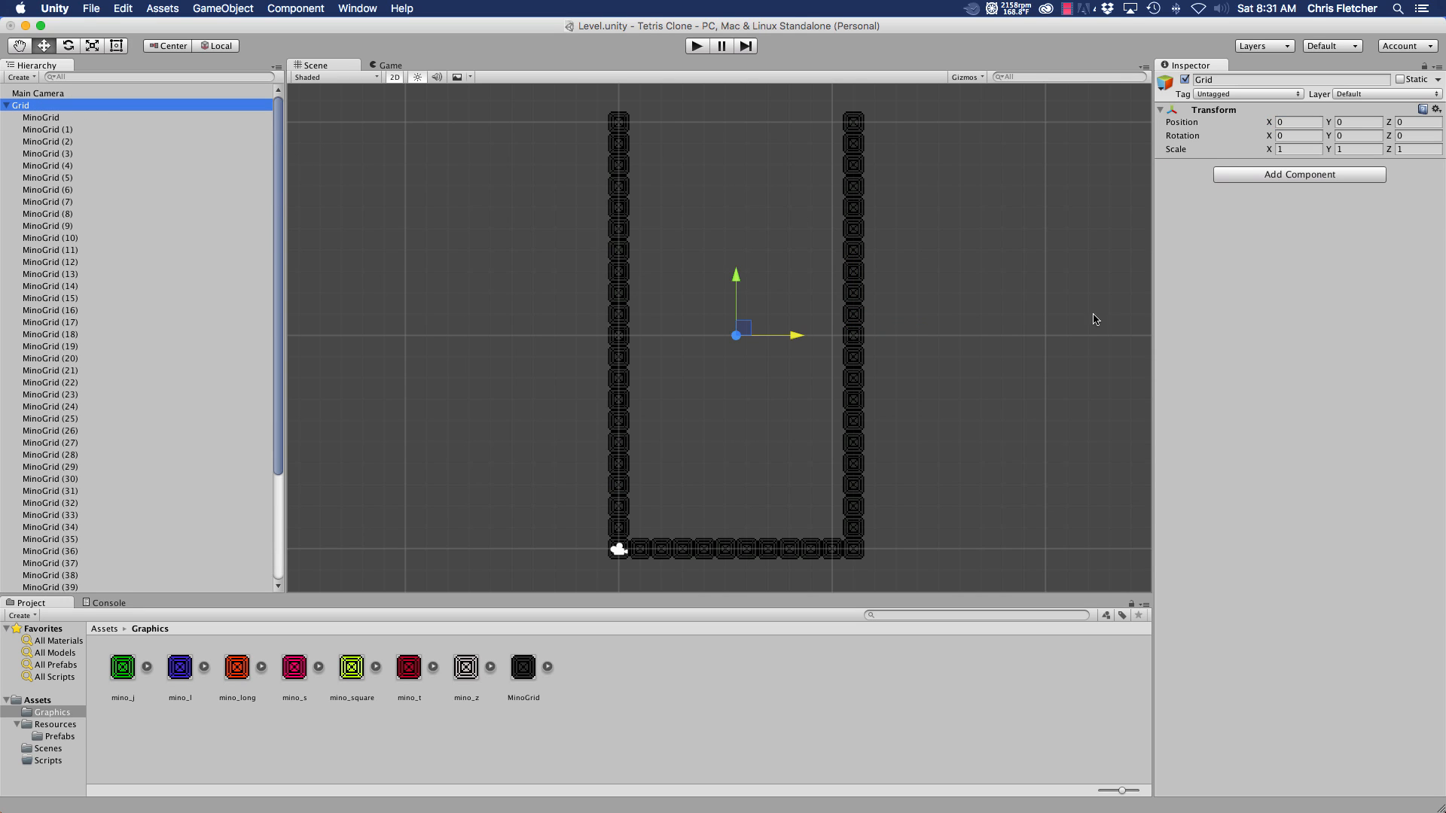
pyautogui.click(1288, 121)
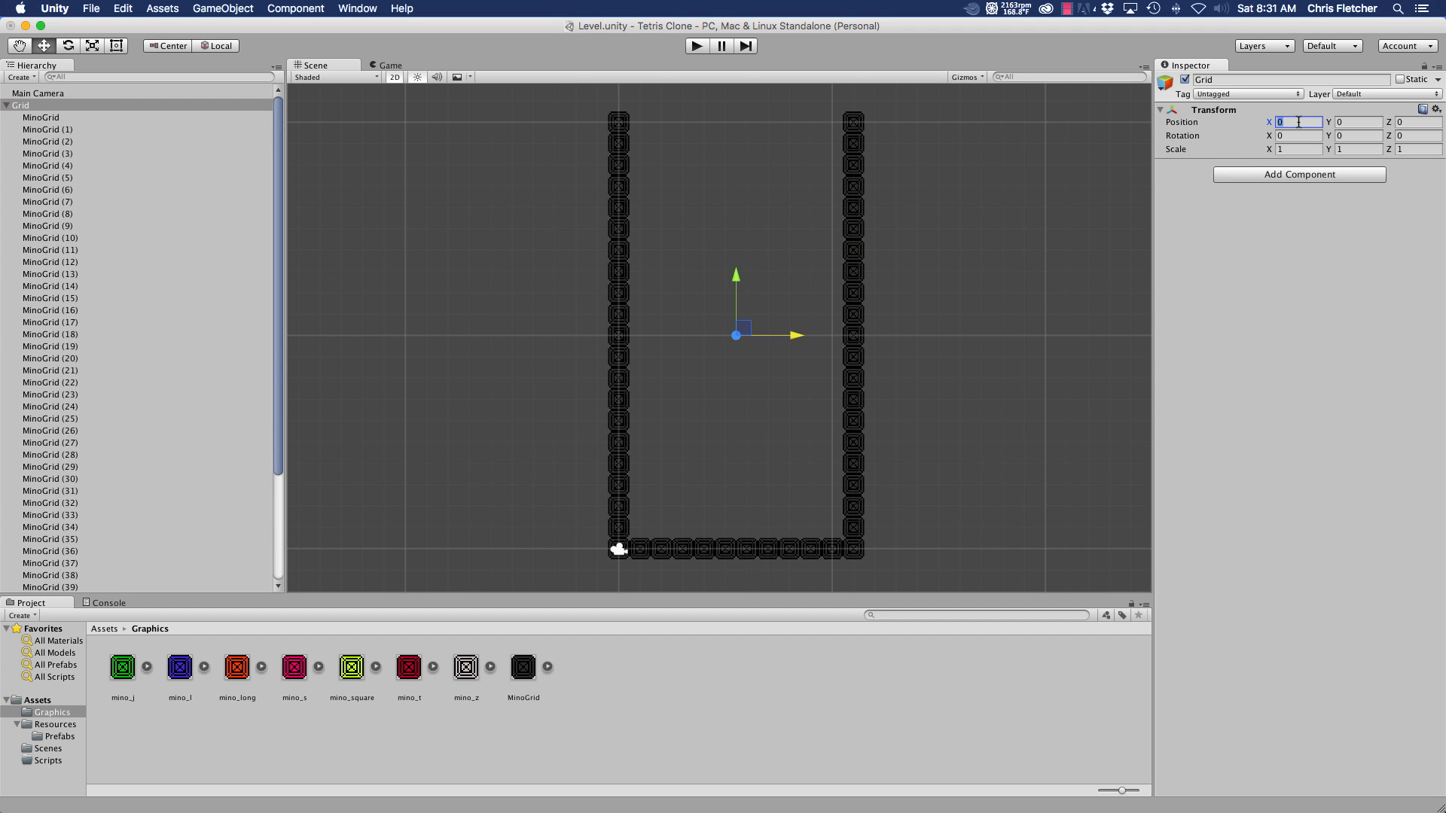
pyautogui.write('-1')
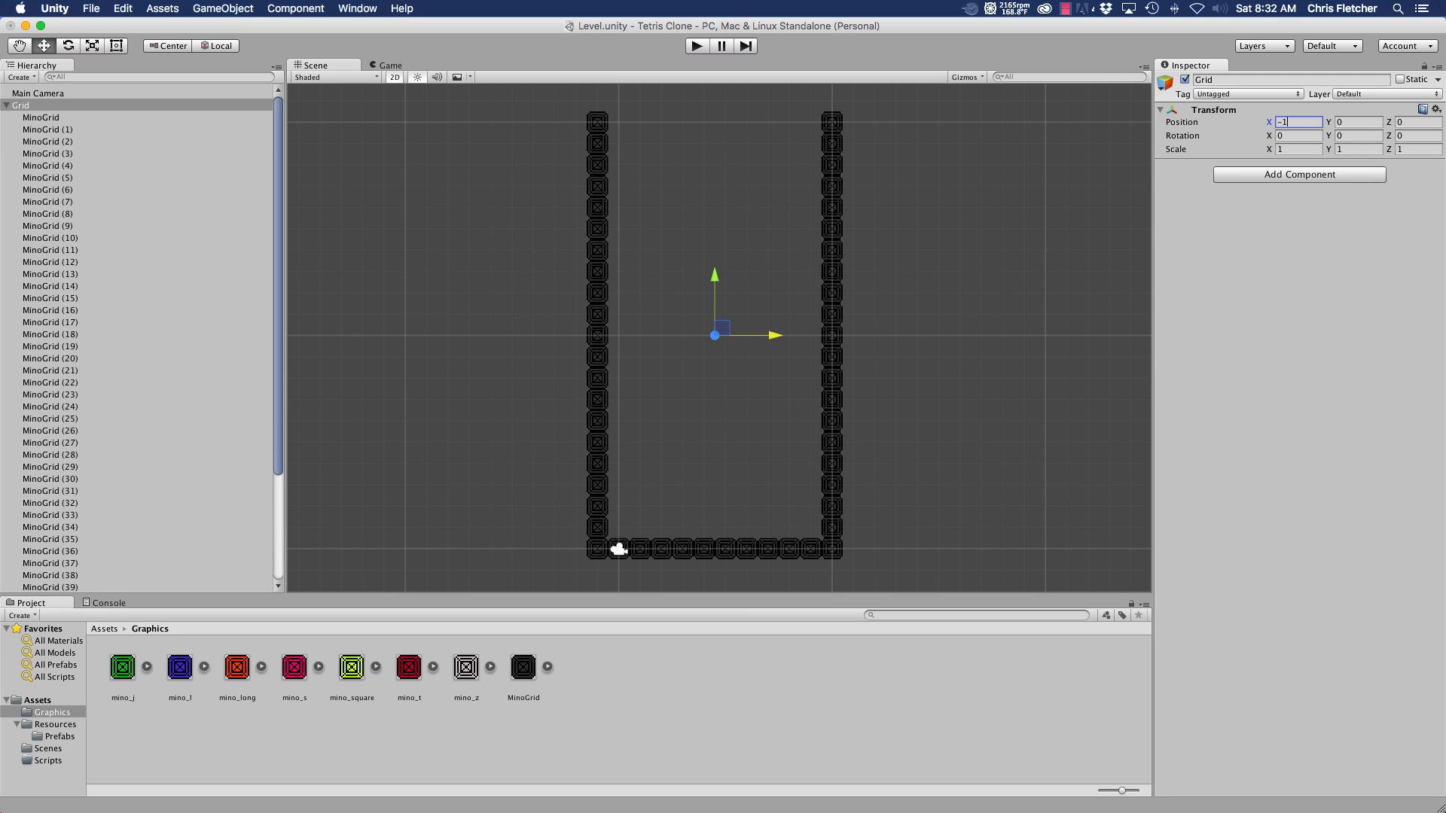
pyautogui.click(6, 106)
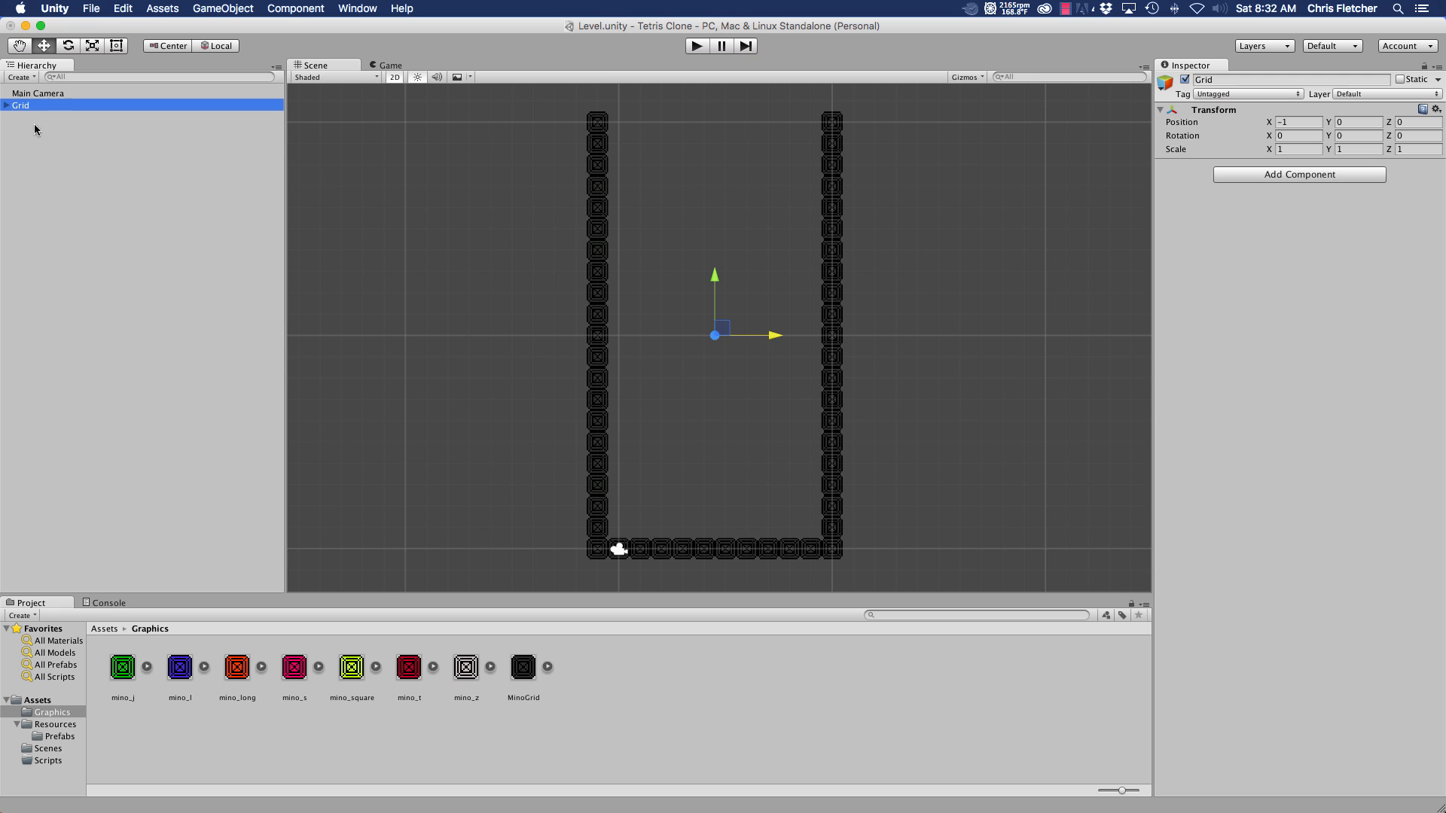
pyautogui.moveTo(19, 111); pyautogui.dragTo(56, 736)
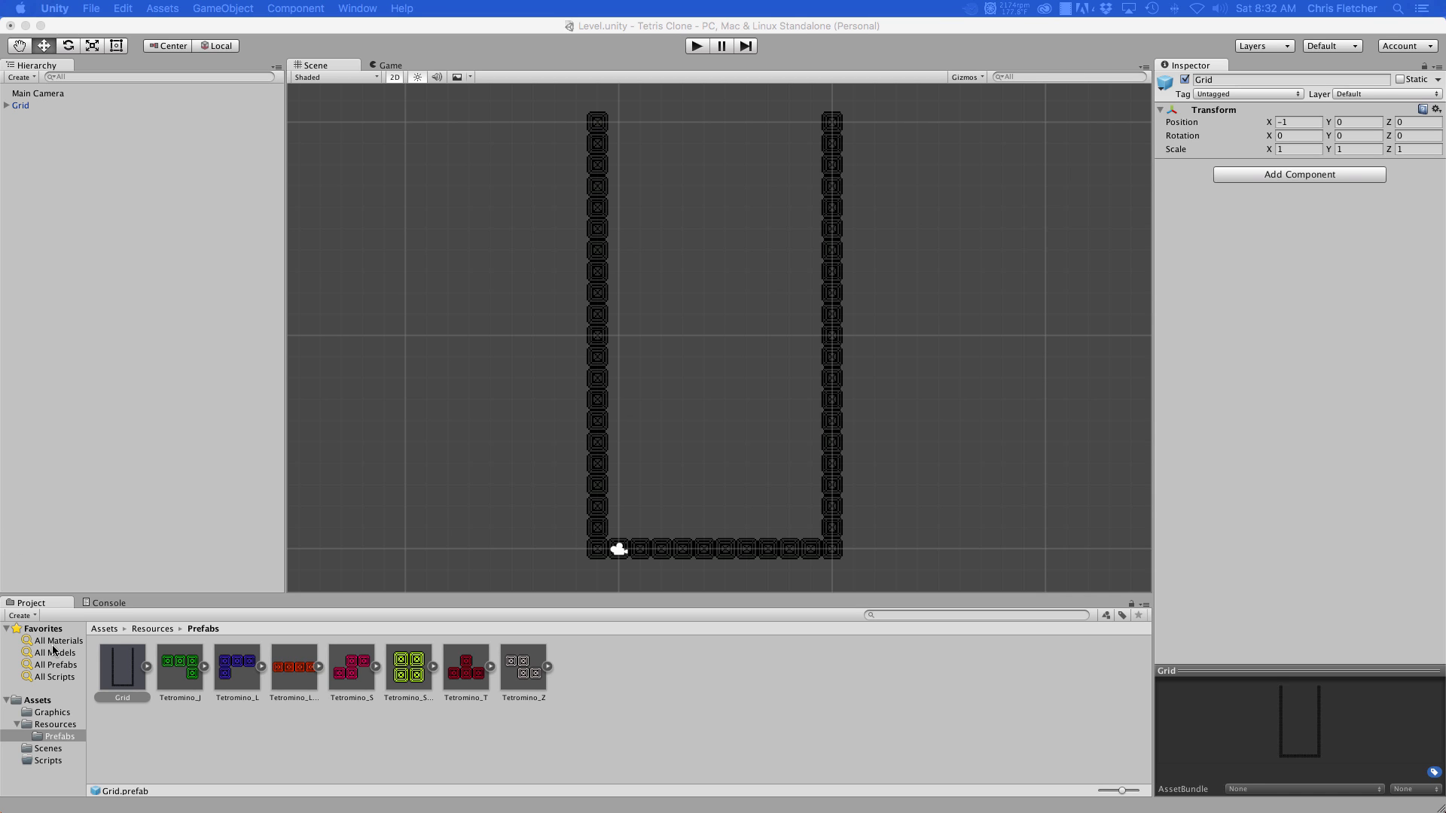
# - Create a C# script named Game in the Scripts folder
pyautogui.click(47, 762)
pyautogui.rightClick(143, 768)
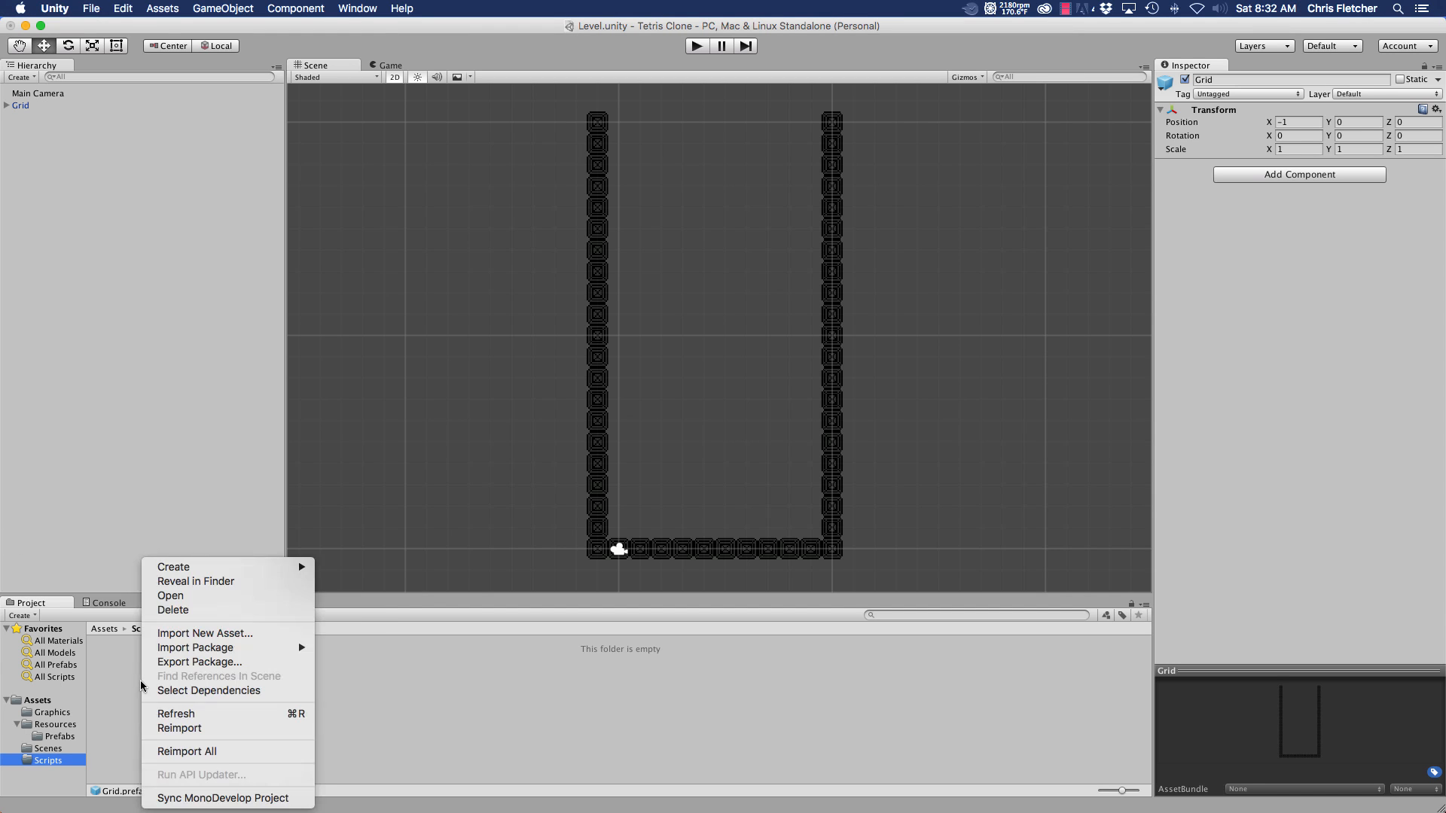
pyautogui.moveTo(231, 573)
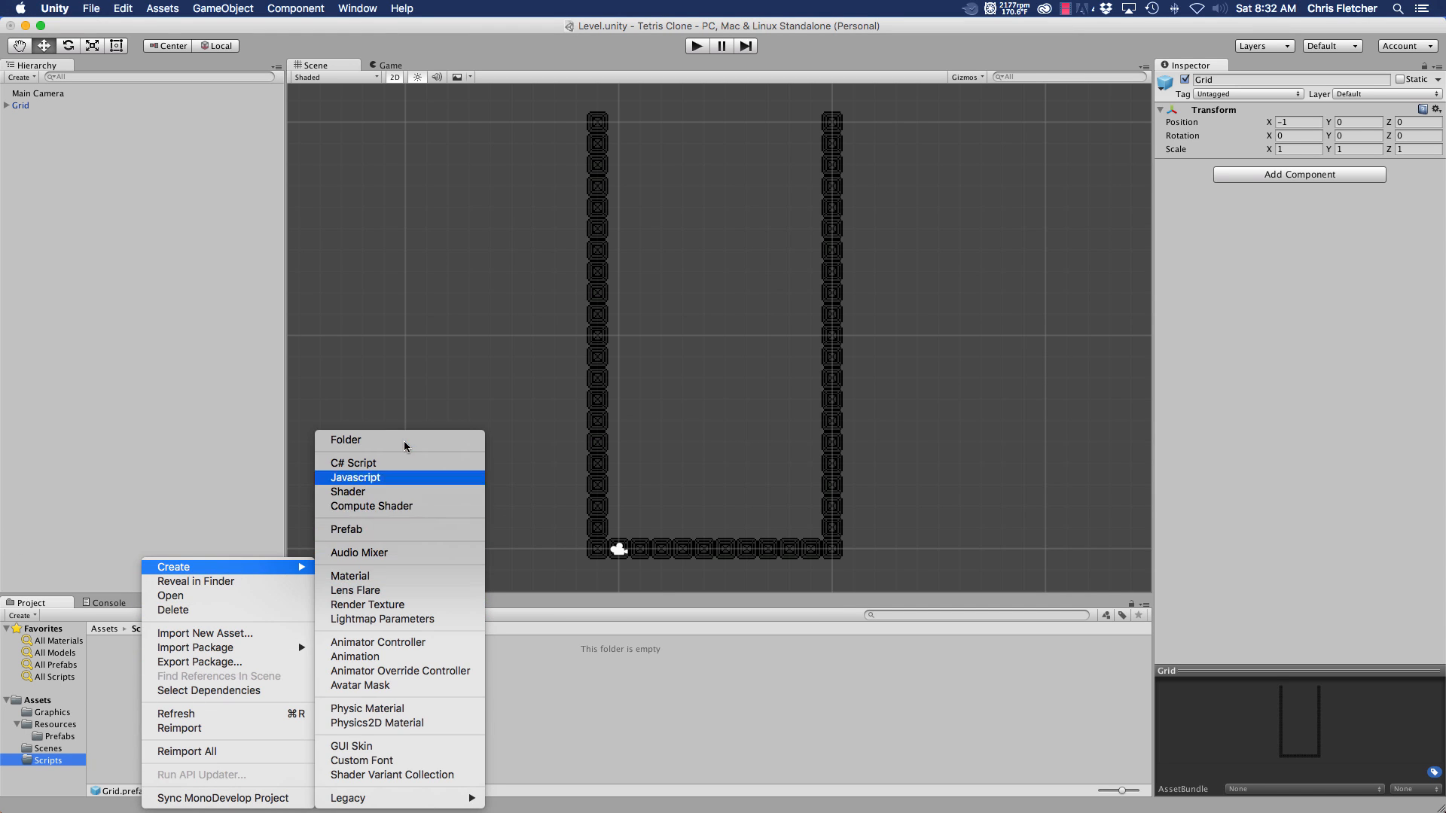
pyautogui.click(400, 463)
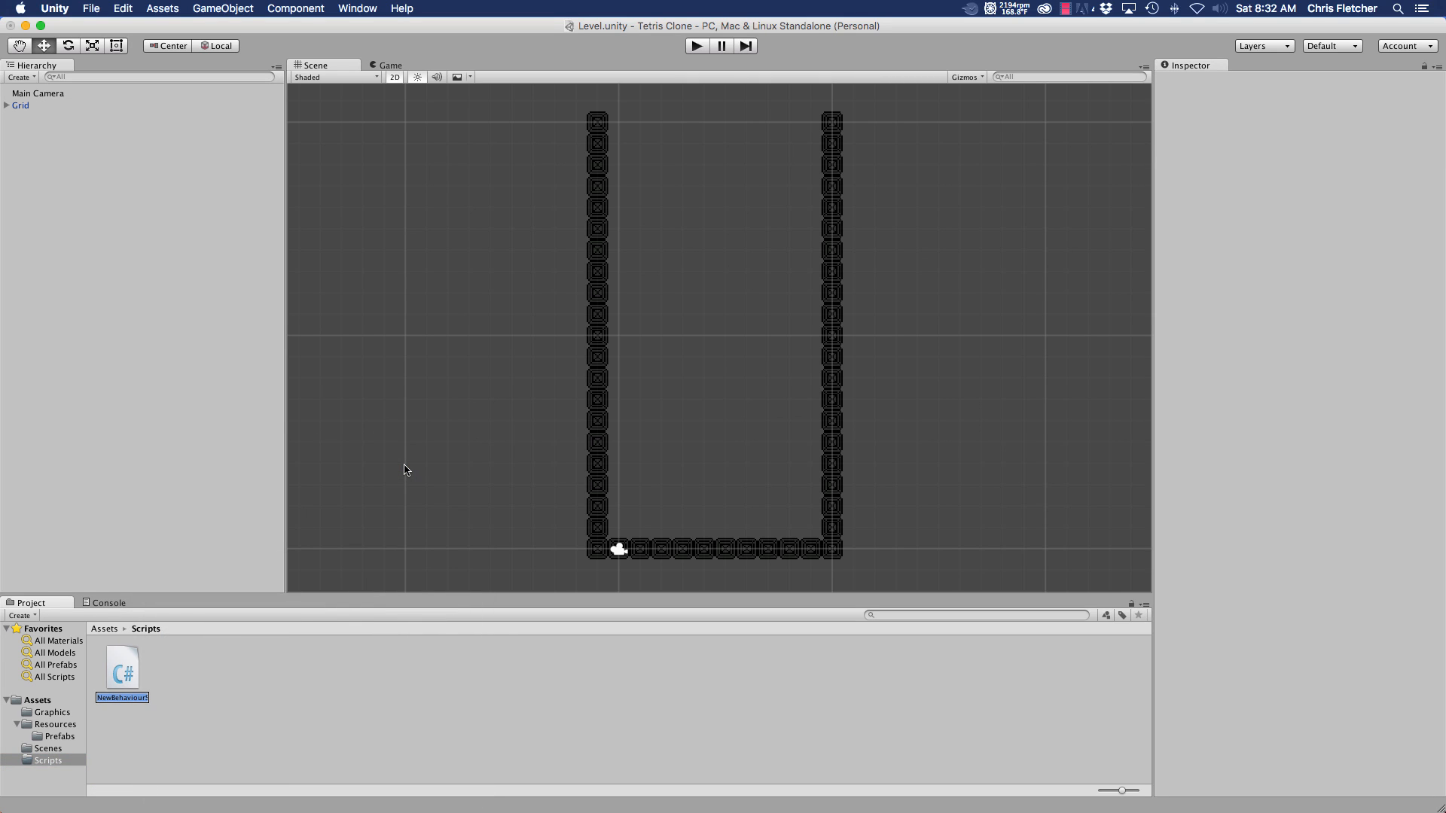
pyautogui.write('Game')
pyautogui.press('Return')
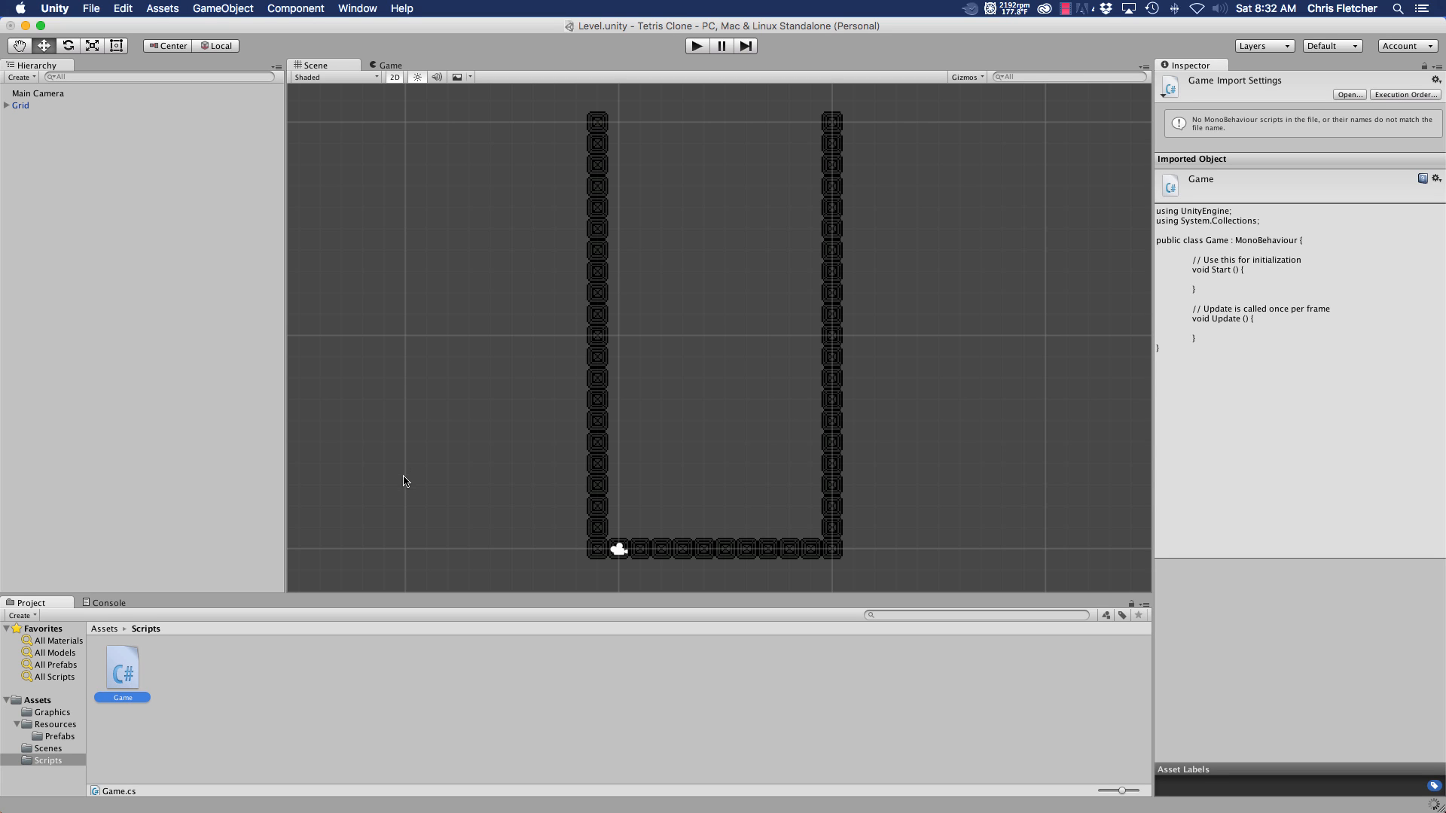
# - Create a second C# script named Tetromino in the Scripts folder
pyautogui.rightClick(220, 679)
pyautogui.moveTo(275, 567)
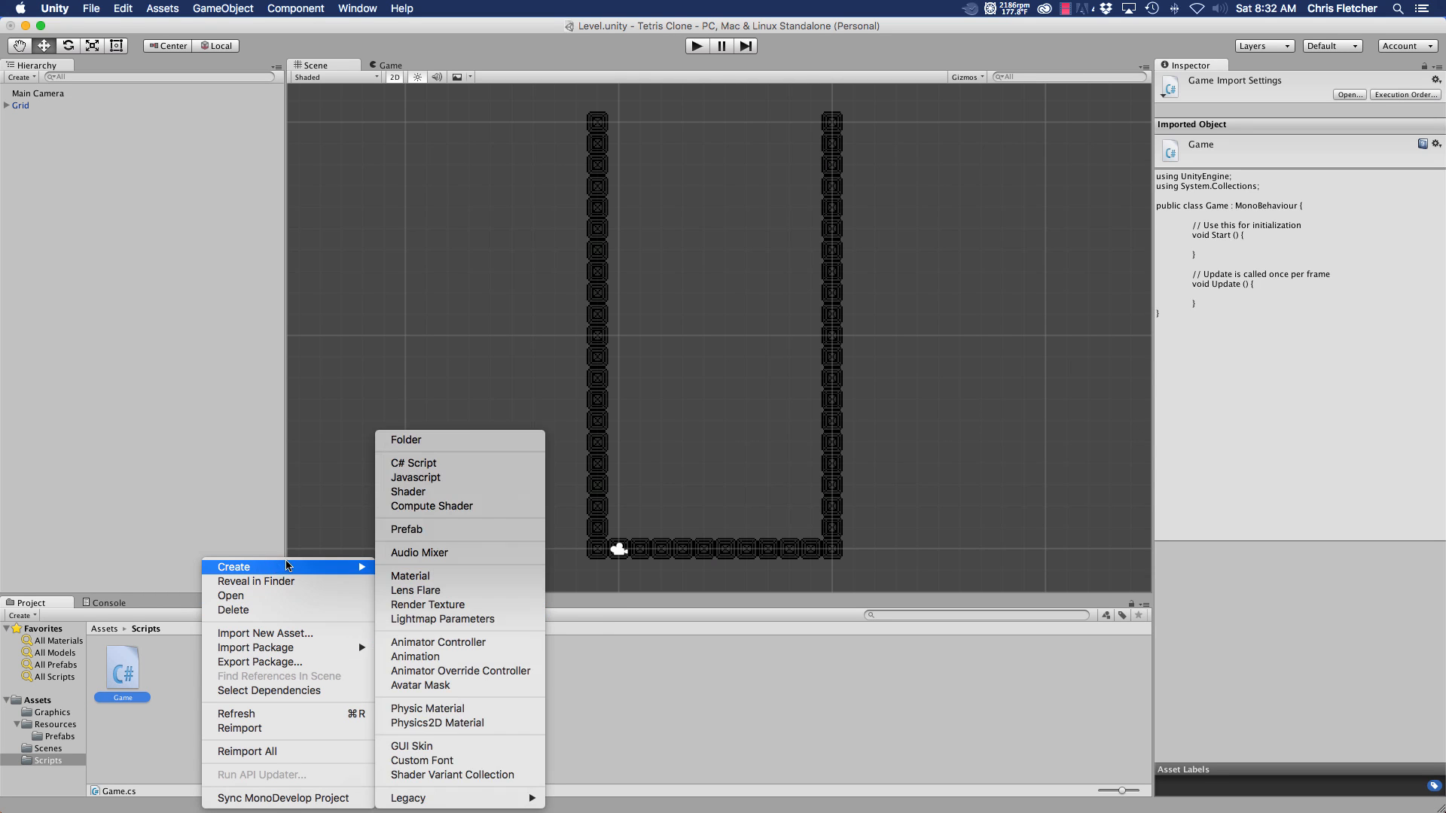
pyautogui.click(444, 463)
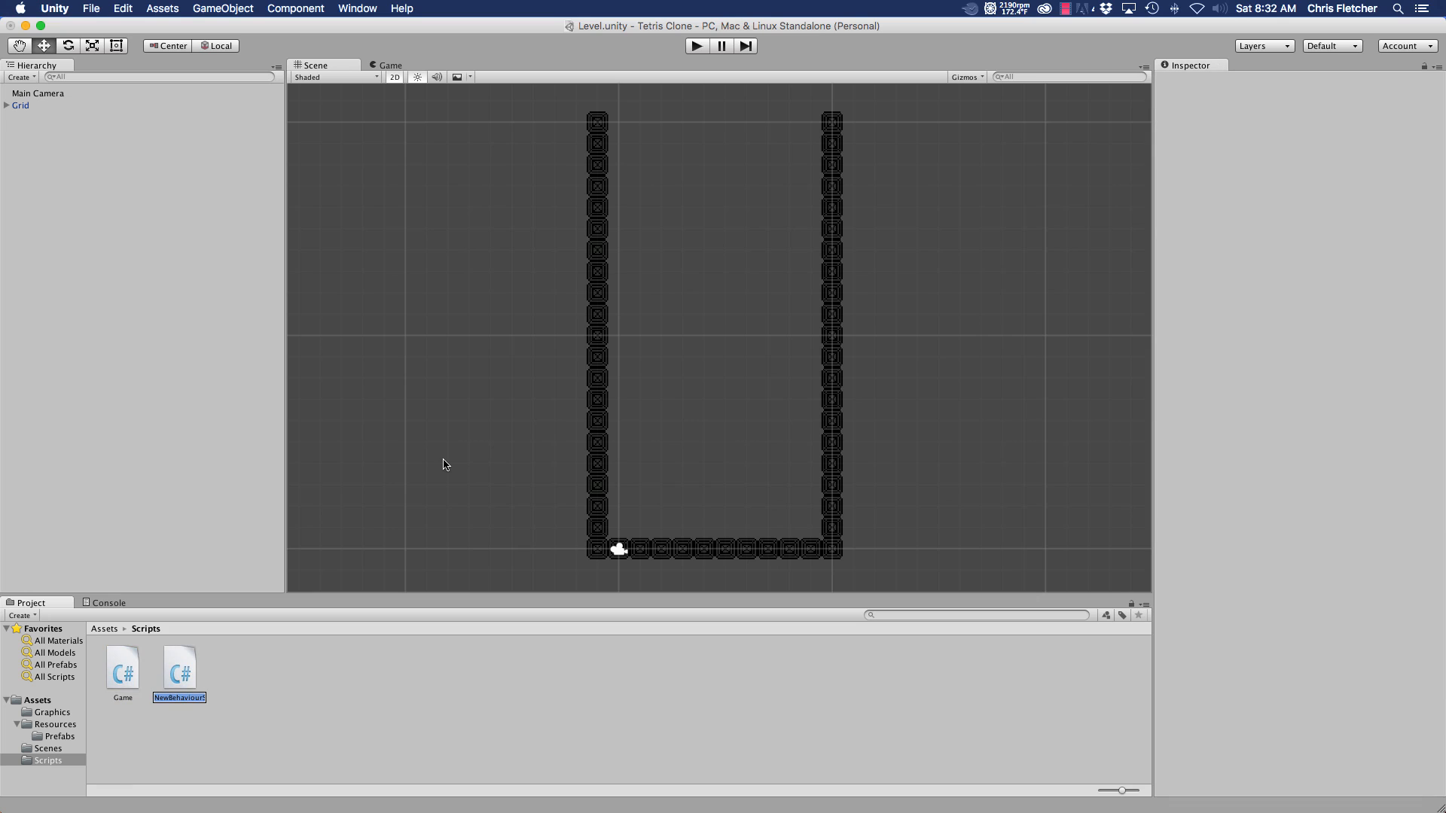
pyautogui.write('Tetromino')
pyautogui.press('Return')
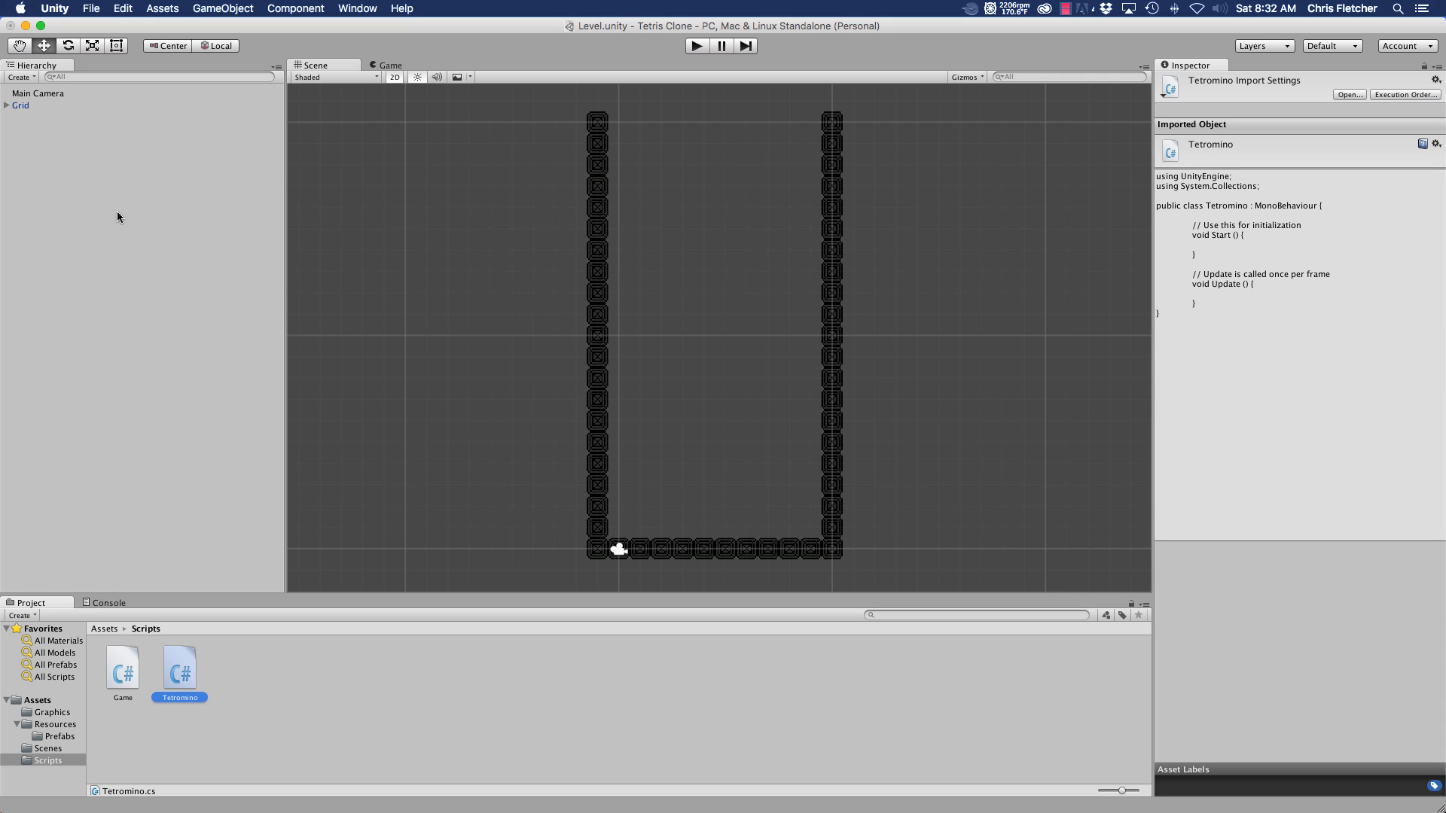
# - Attach the Game script to the Grid object in the scene
pyautogui.click(20, 106)
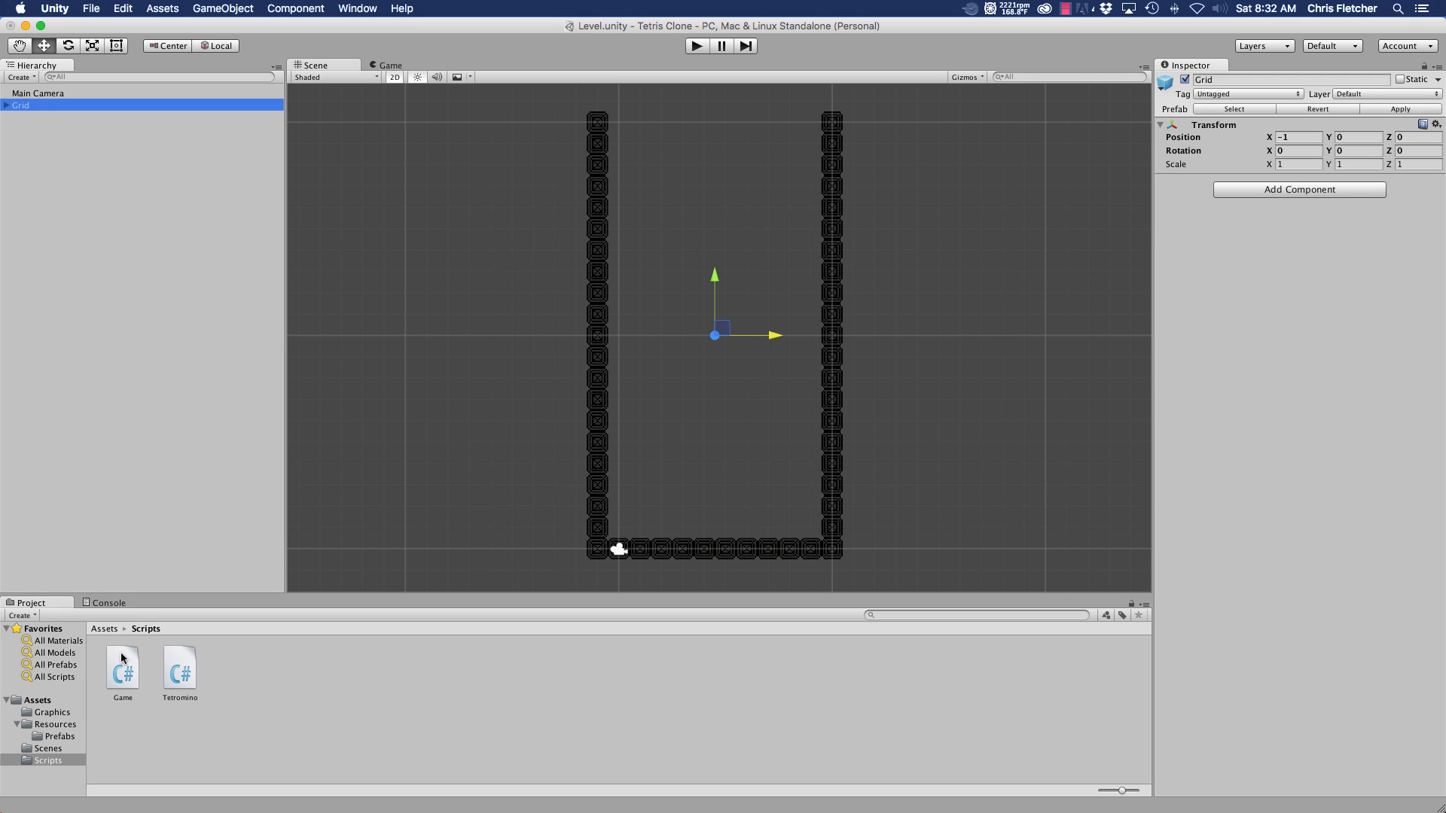
pyautogui.moveTo(122, 671); pyautogui.dragTo(1250, 293)
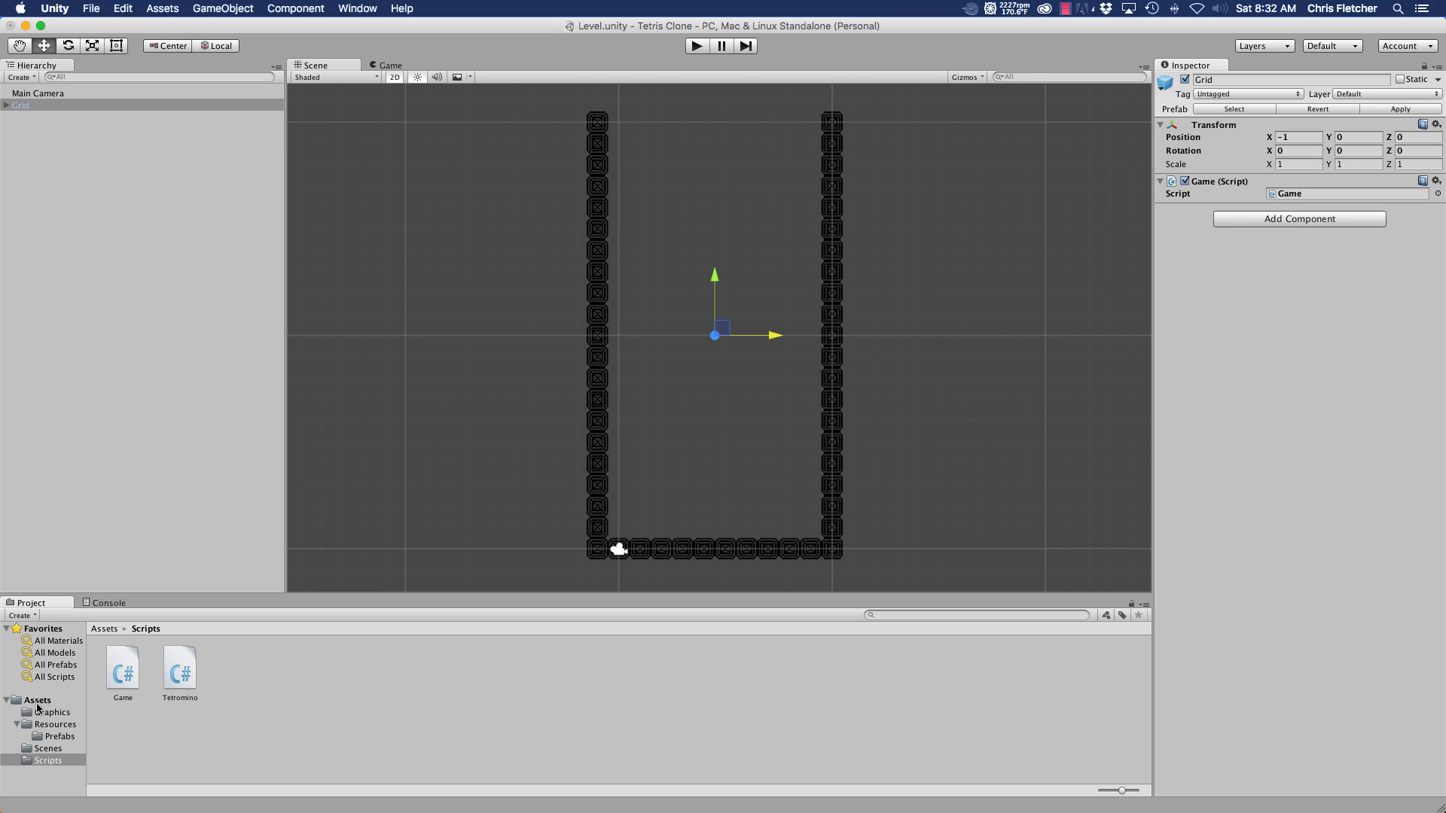
# - Add the Tetromino script component to the Tetromino_J and Tetromino_L prefabs in the Prefabs folder
pyautogui.click(58, 738)
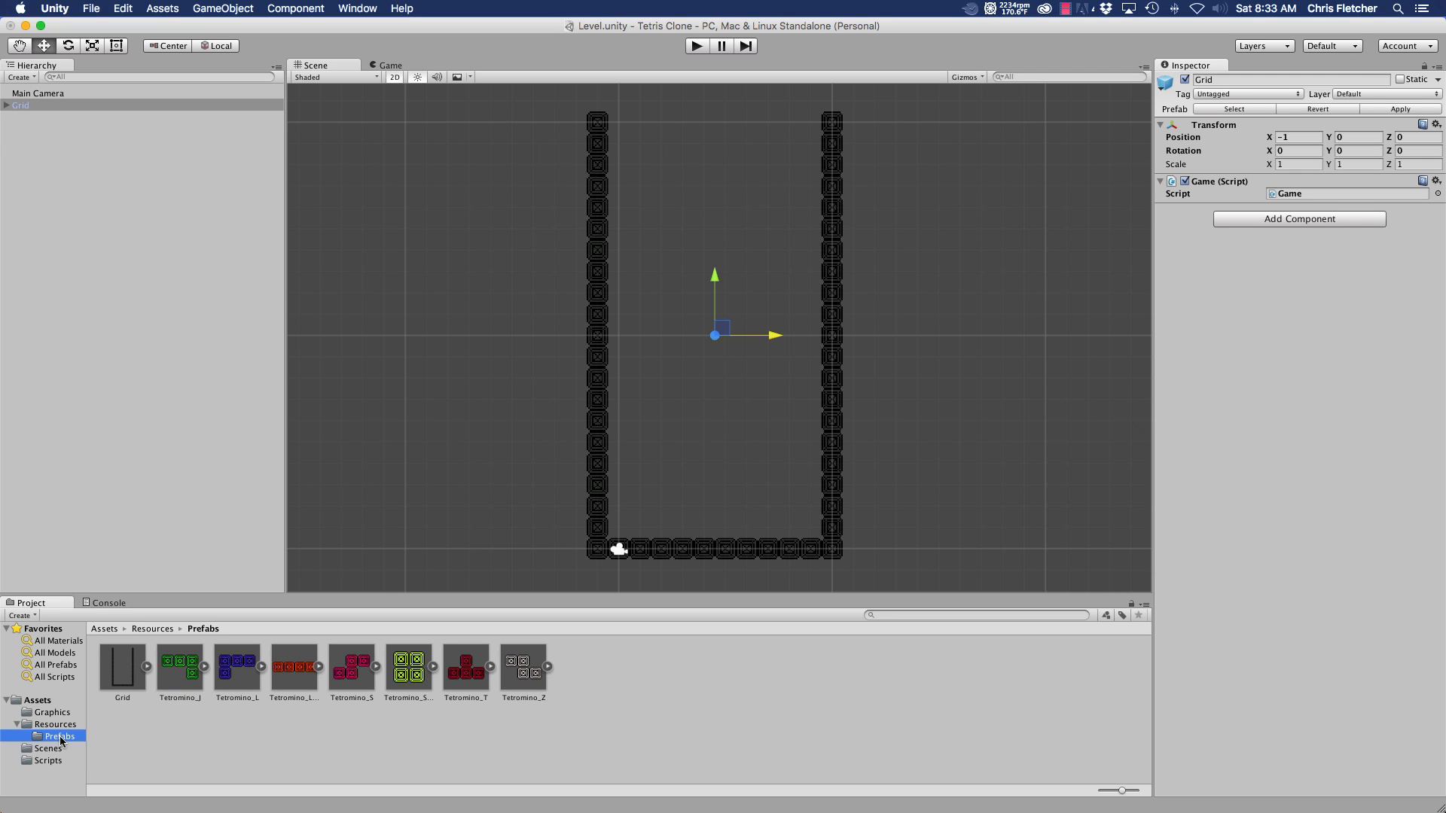
pyautogui.click(186, 672)
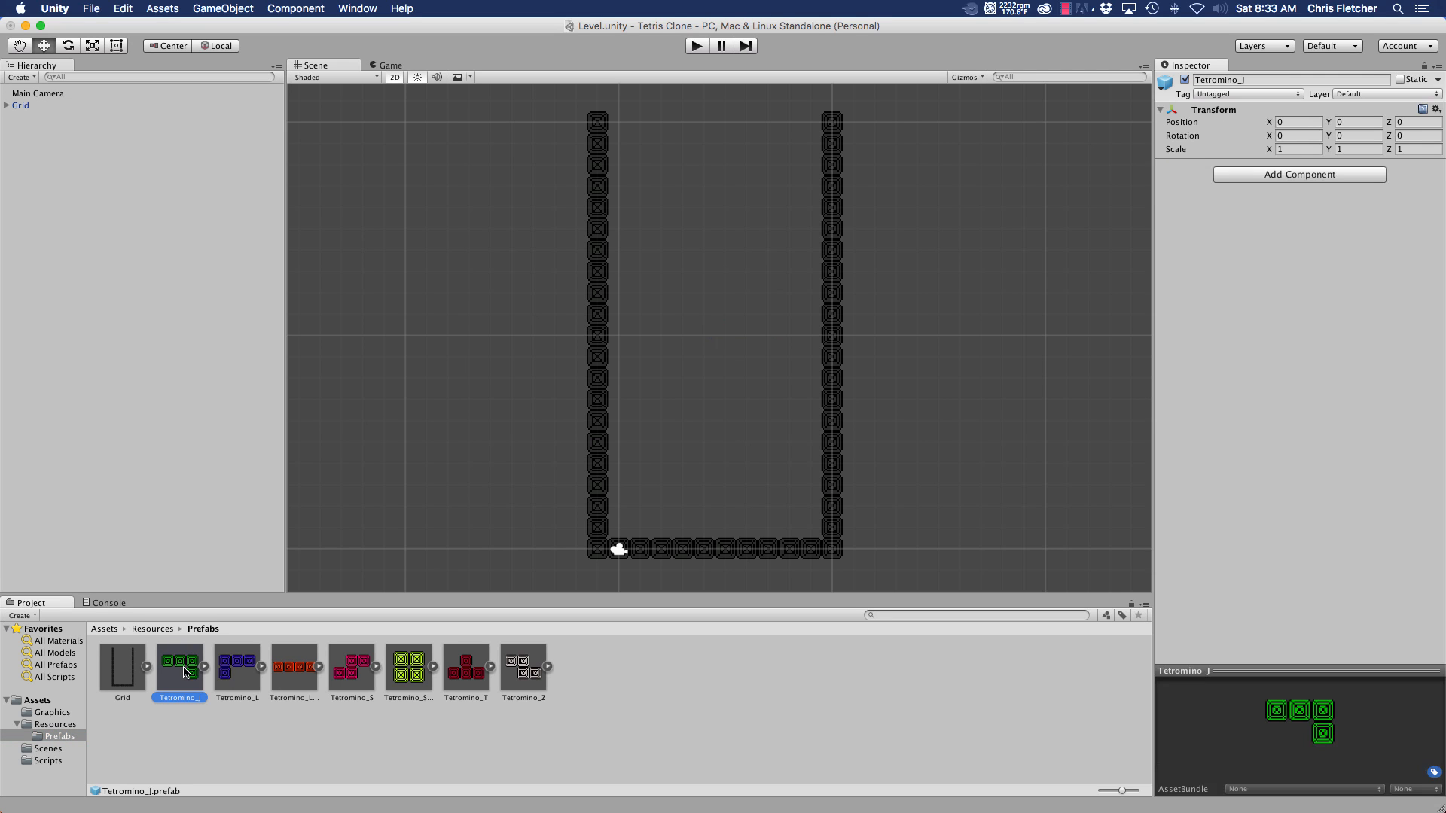
pyautogui.click(1276, 175)
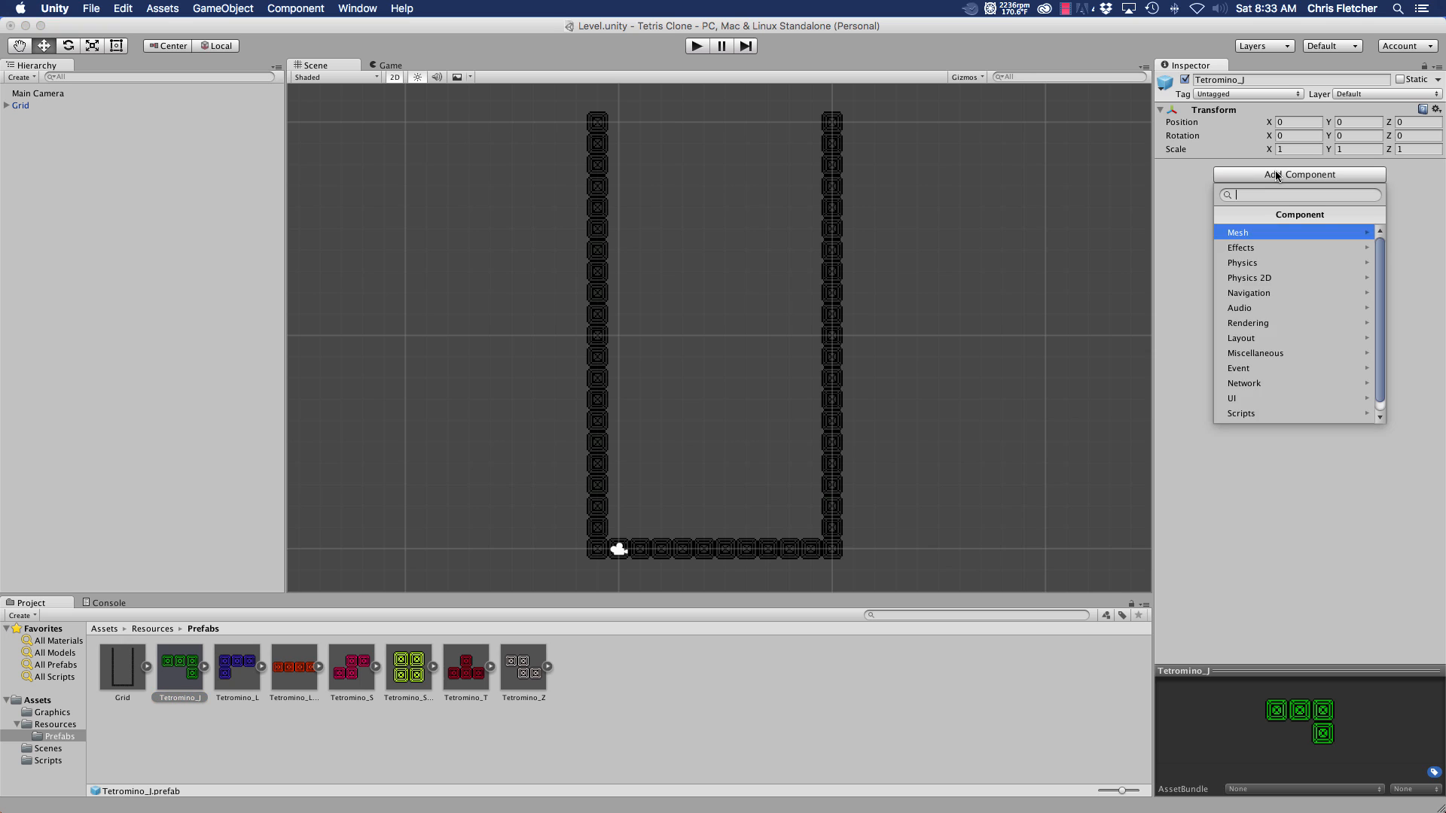
pyautogui.write('tet')
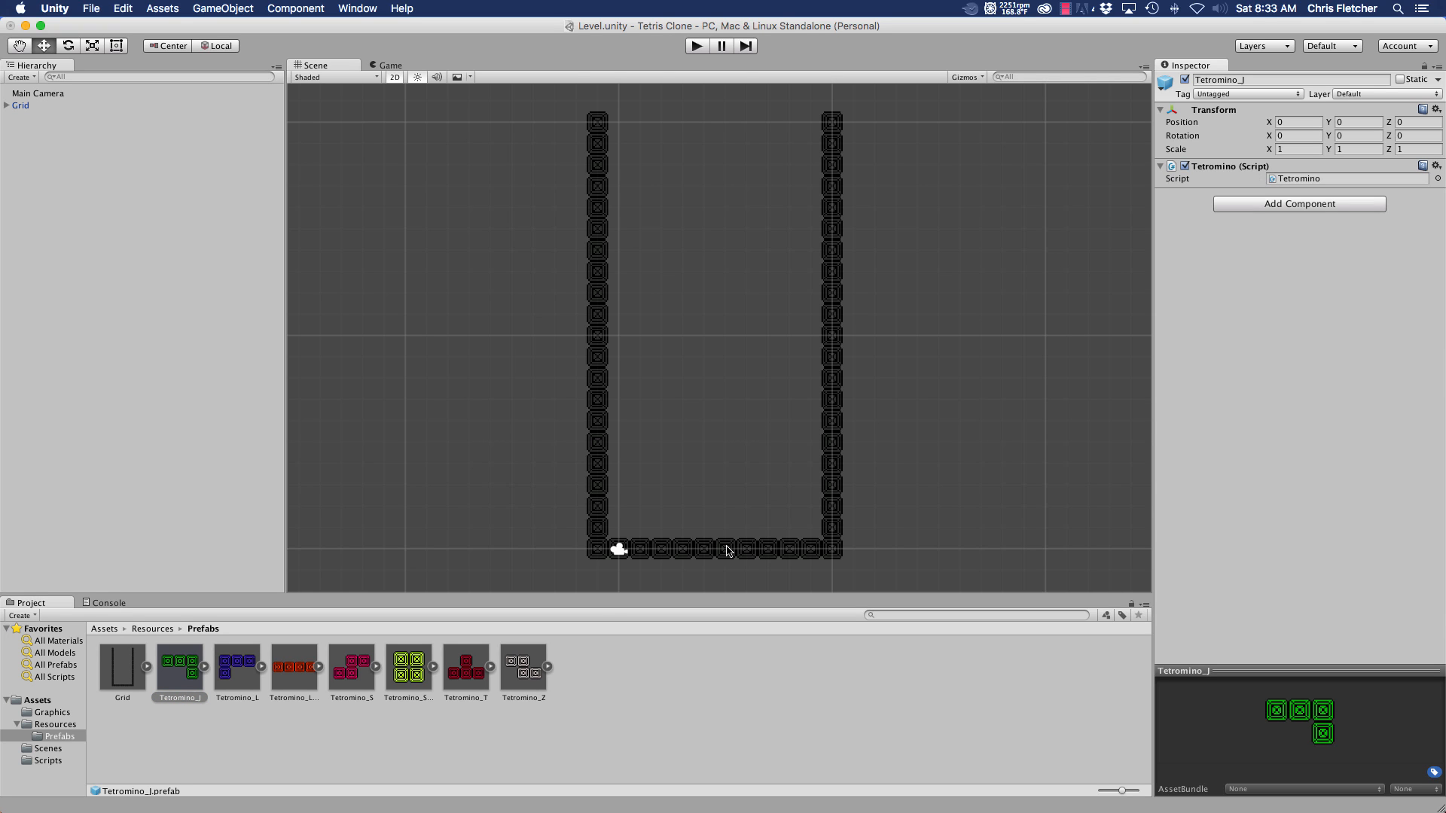
pyautogui.click(229, 661)
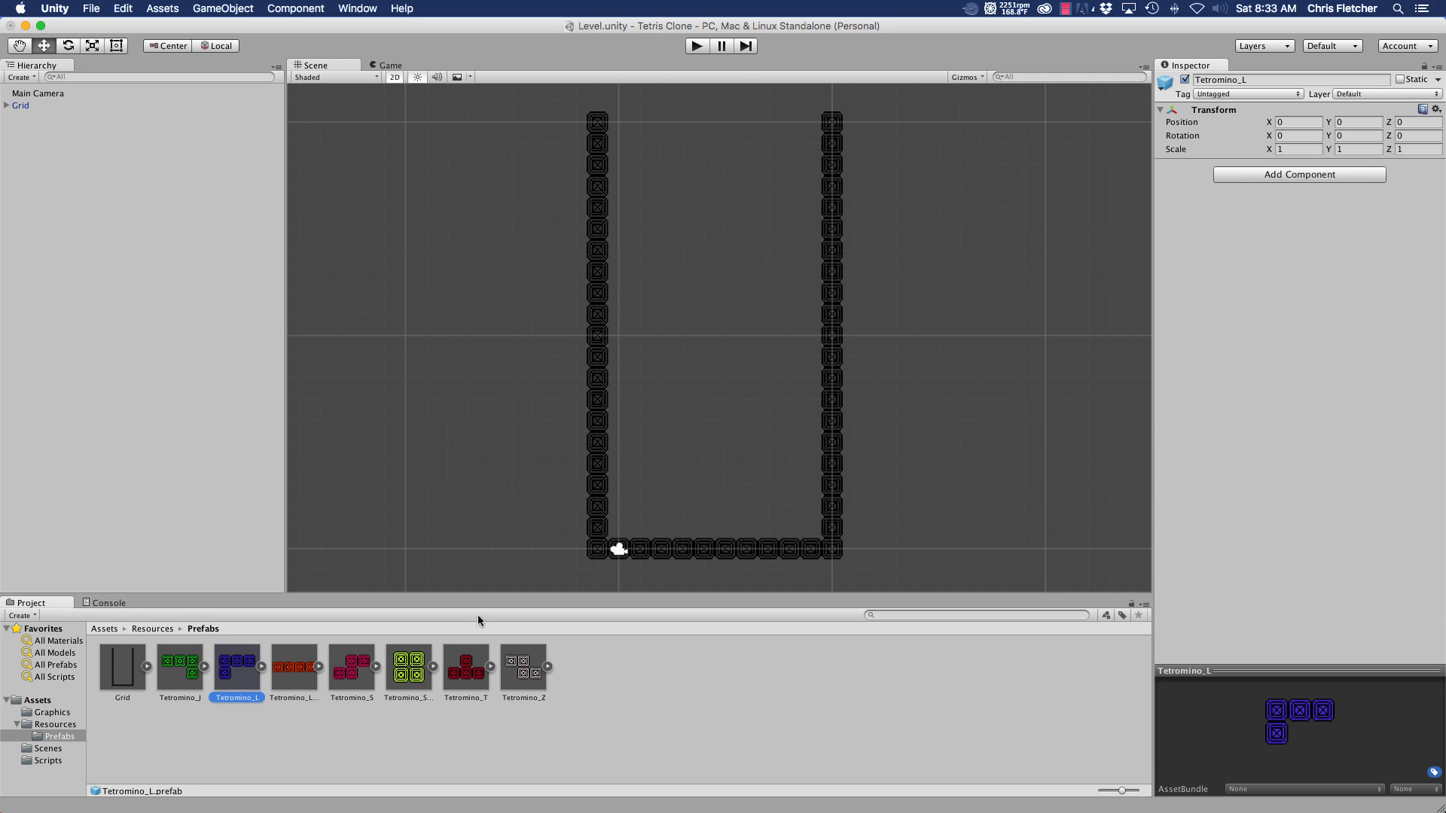
pyautogui.click(1280, 175)
pyautogui.write('tet')
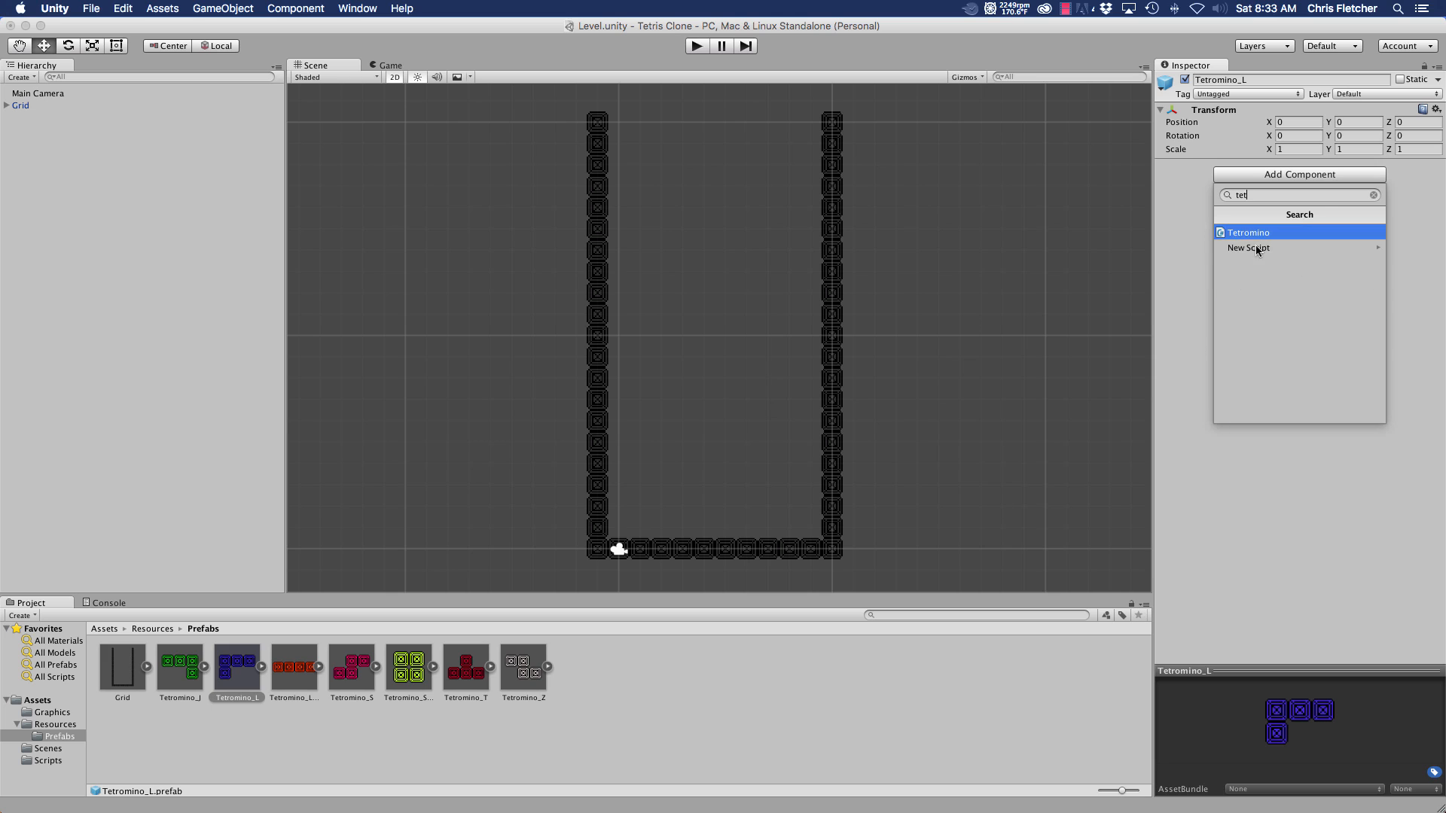
pyautogui.click(1256, 236)
# - Add the Tetromino script component to the Tetromino_Long and Tetromino_S prefabs
pyautogui.click(294, 669)
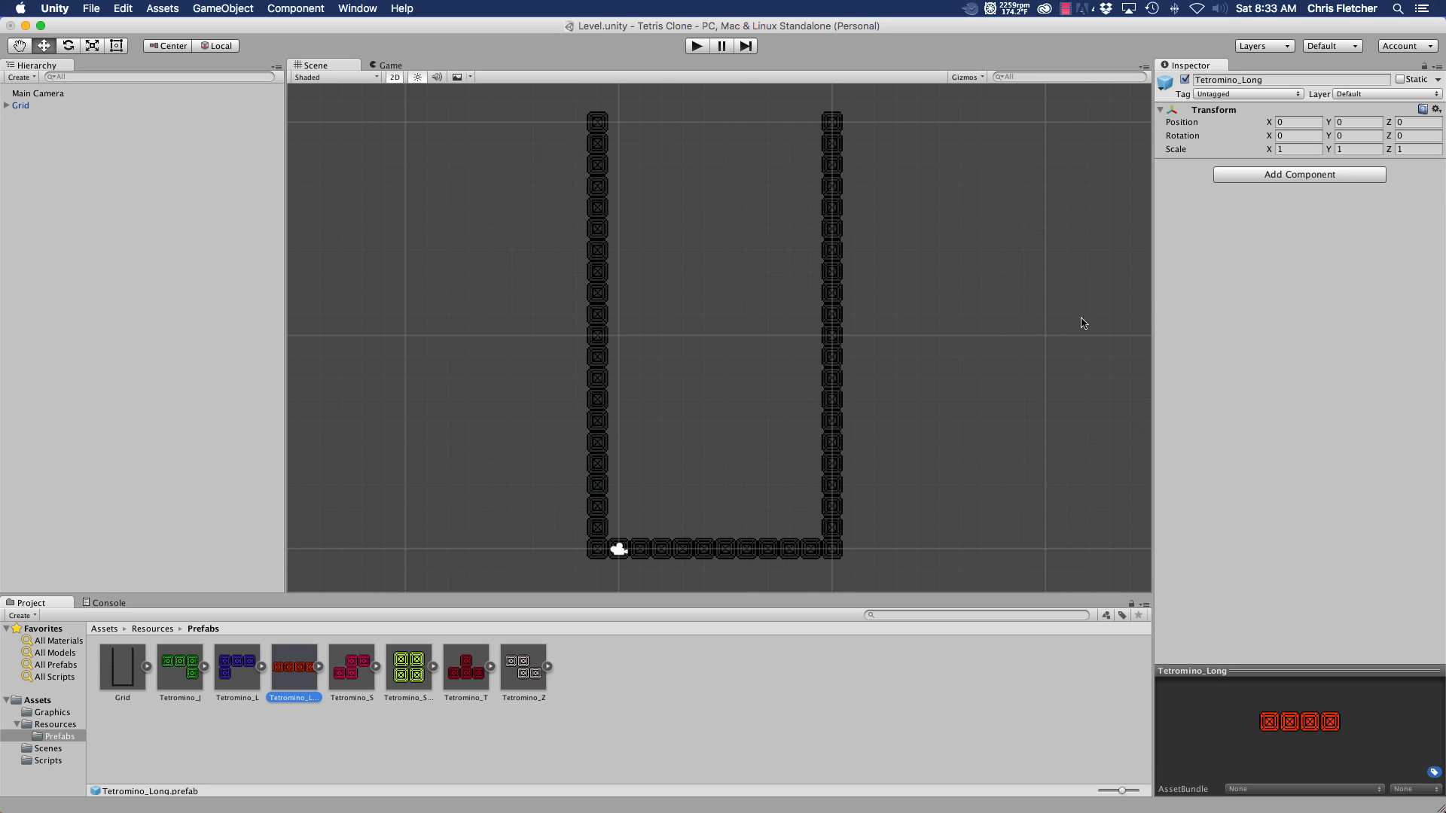
pyautogui.click(1262, 179)
pyautogui.click(1239, 233)
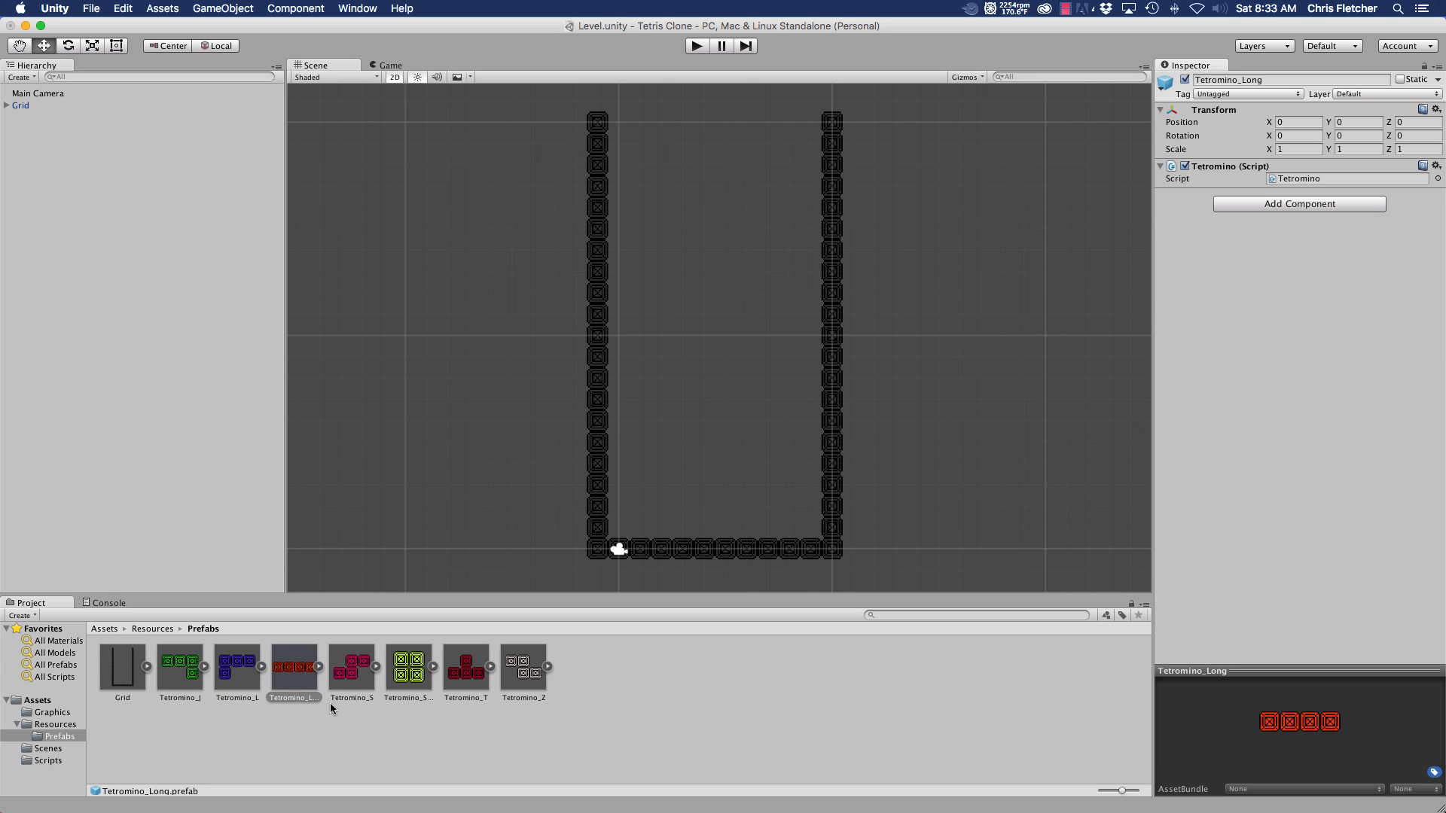
pyautogui.click(344, 687)
pyautogui.click(1248, 173)
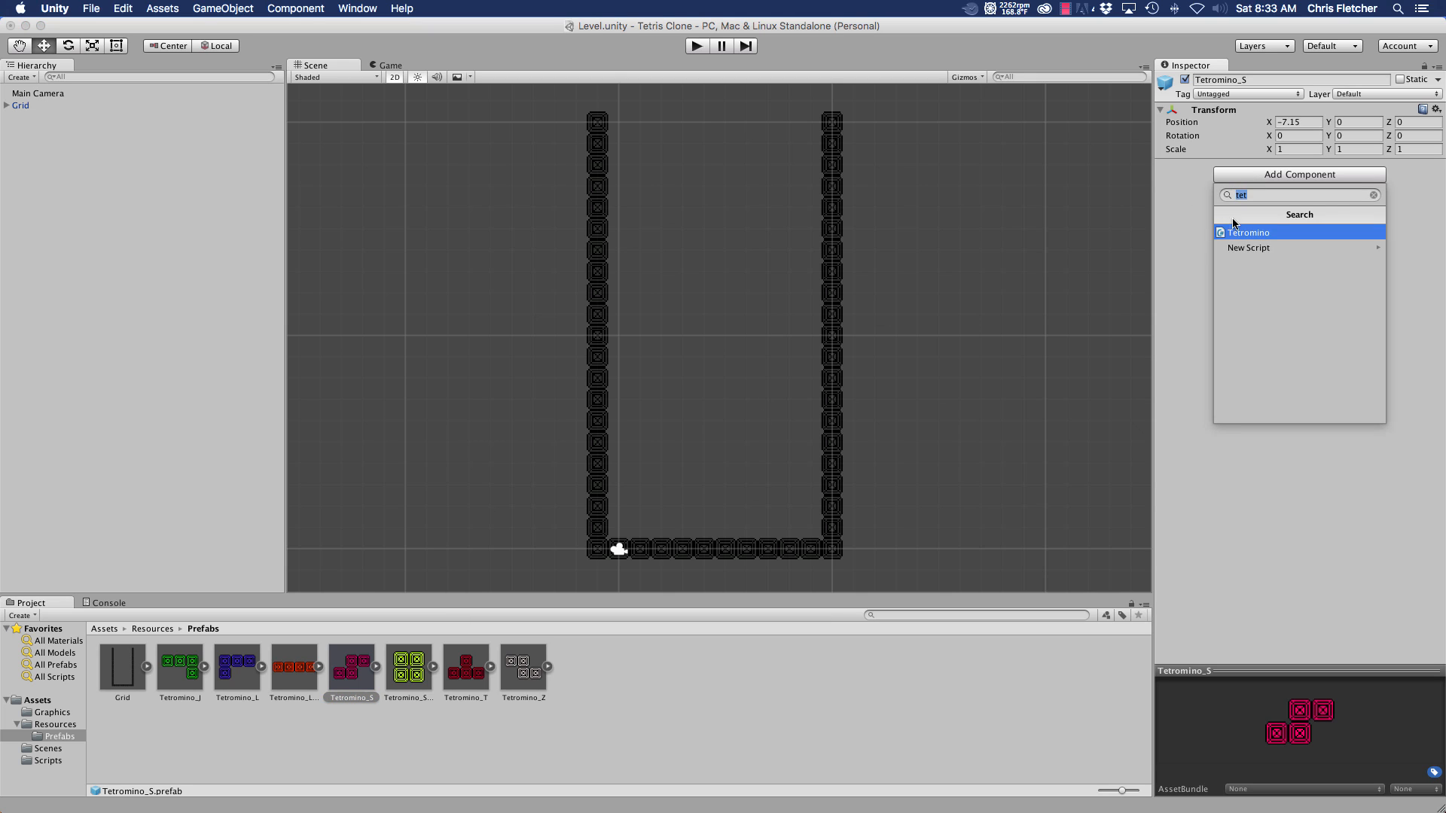
pyautogui.click(1239, 228)
# - Add the Tetromino script component to the Tetromino_Square and Tetromino_T prefabs
pyautogui.click(426, 668)
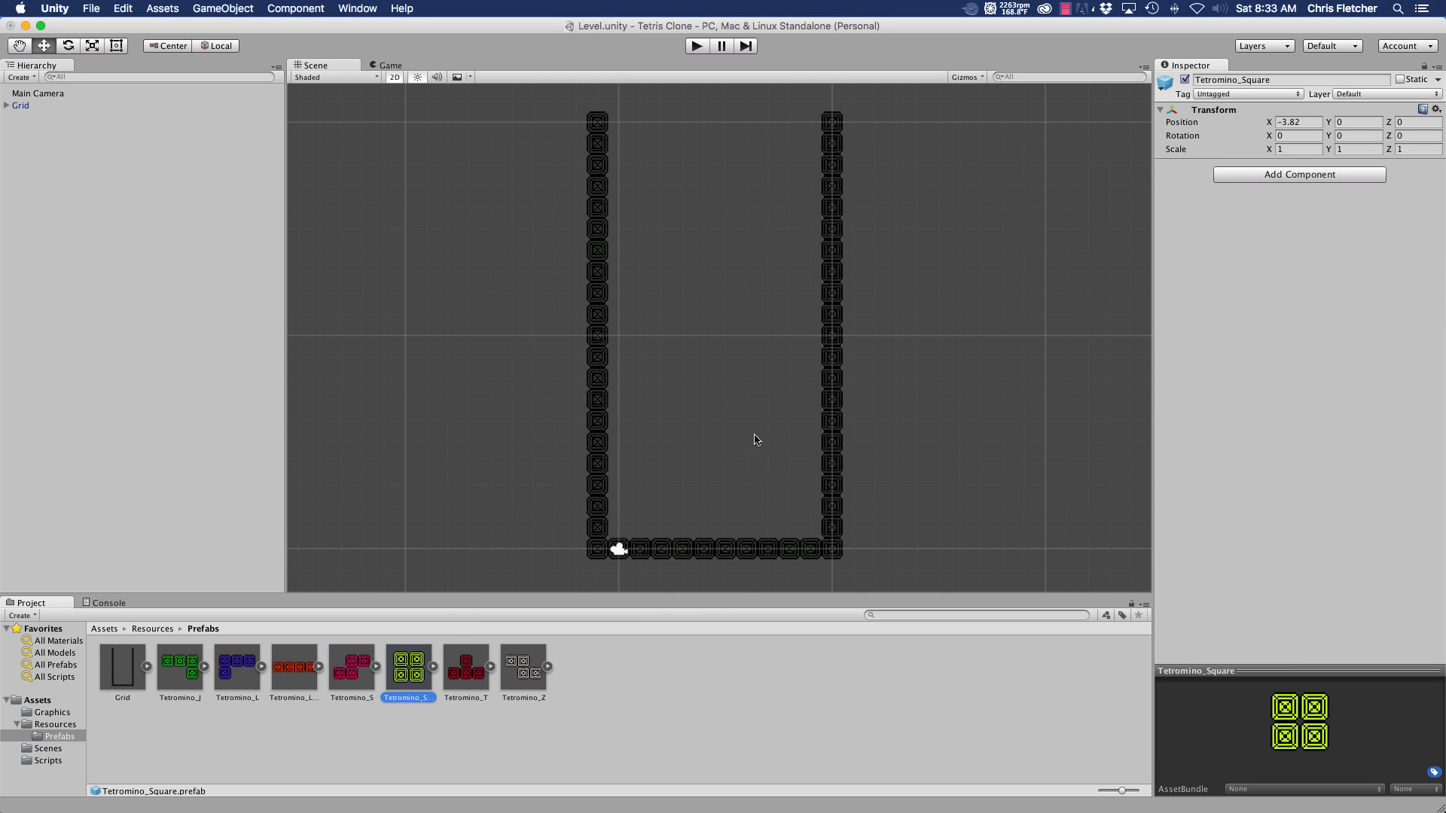
pyautogui.click(1228, 174)
pyautogui.click(1231, 230)
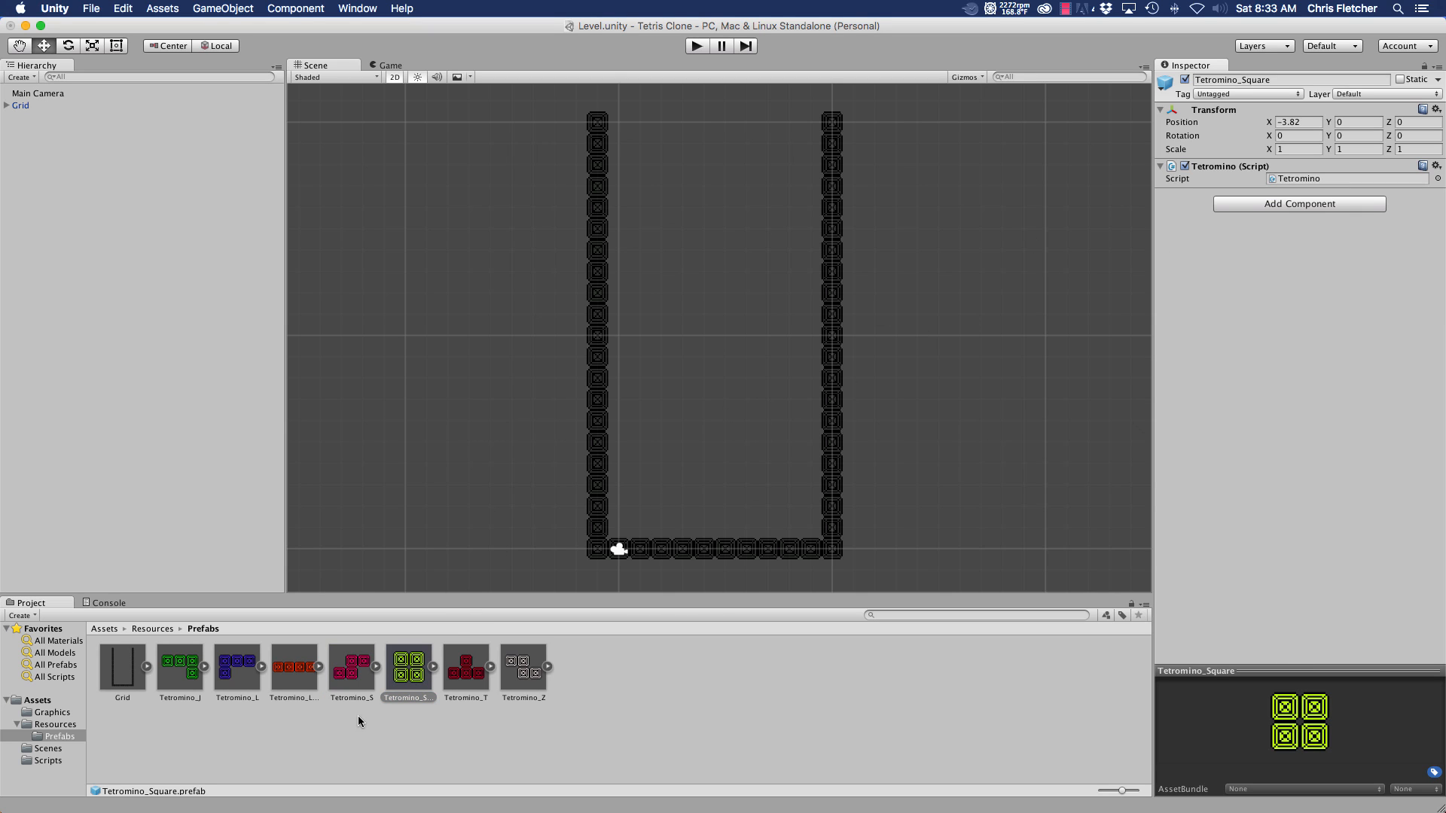
pyautogui.click(466, 667)
pyautogui.click(1265, 174)
pyautogui.click(1232, 247)
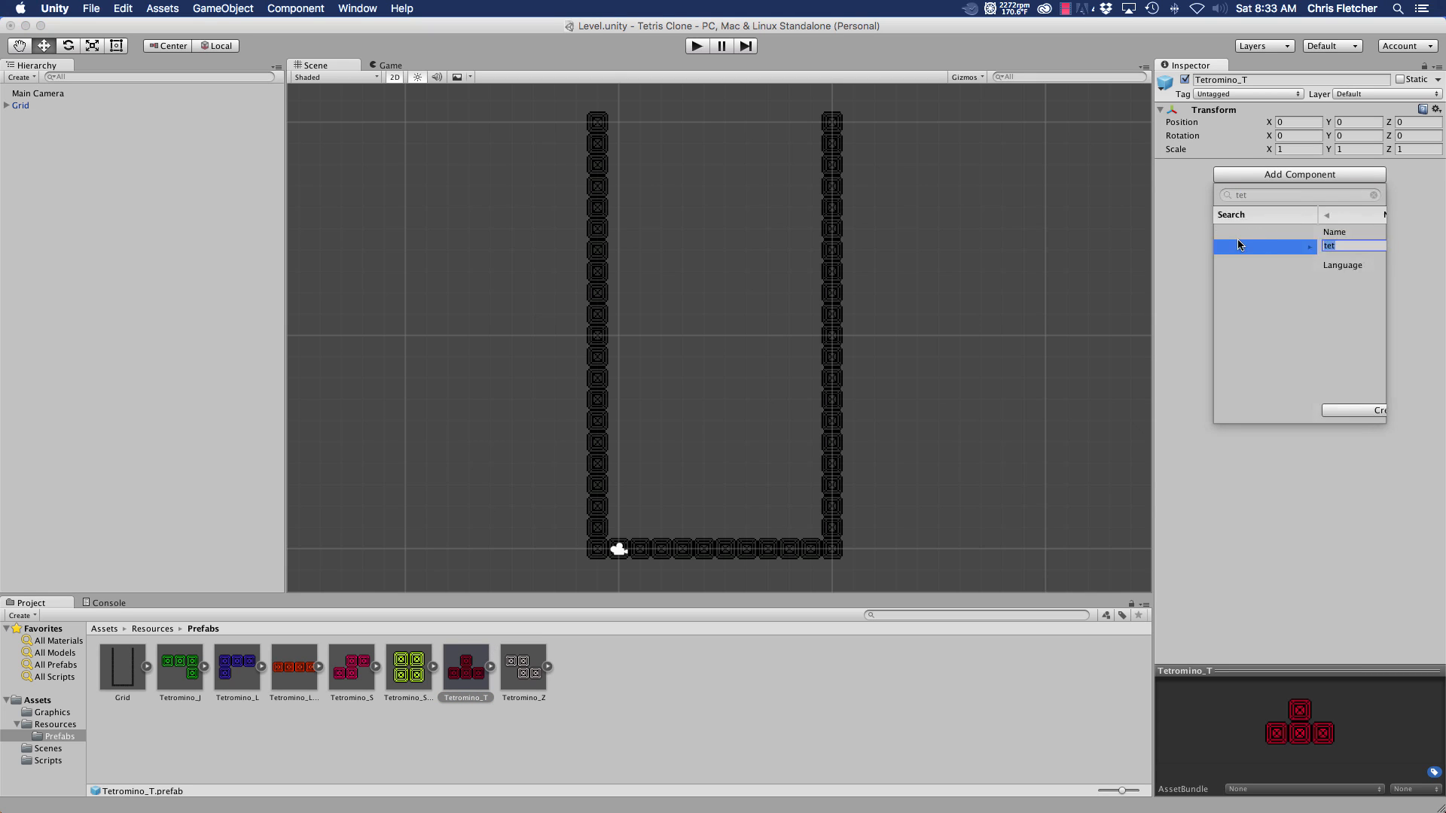
pyautogui.click(1222, 215)
pyautogui.click(1237, 228)
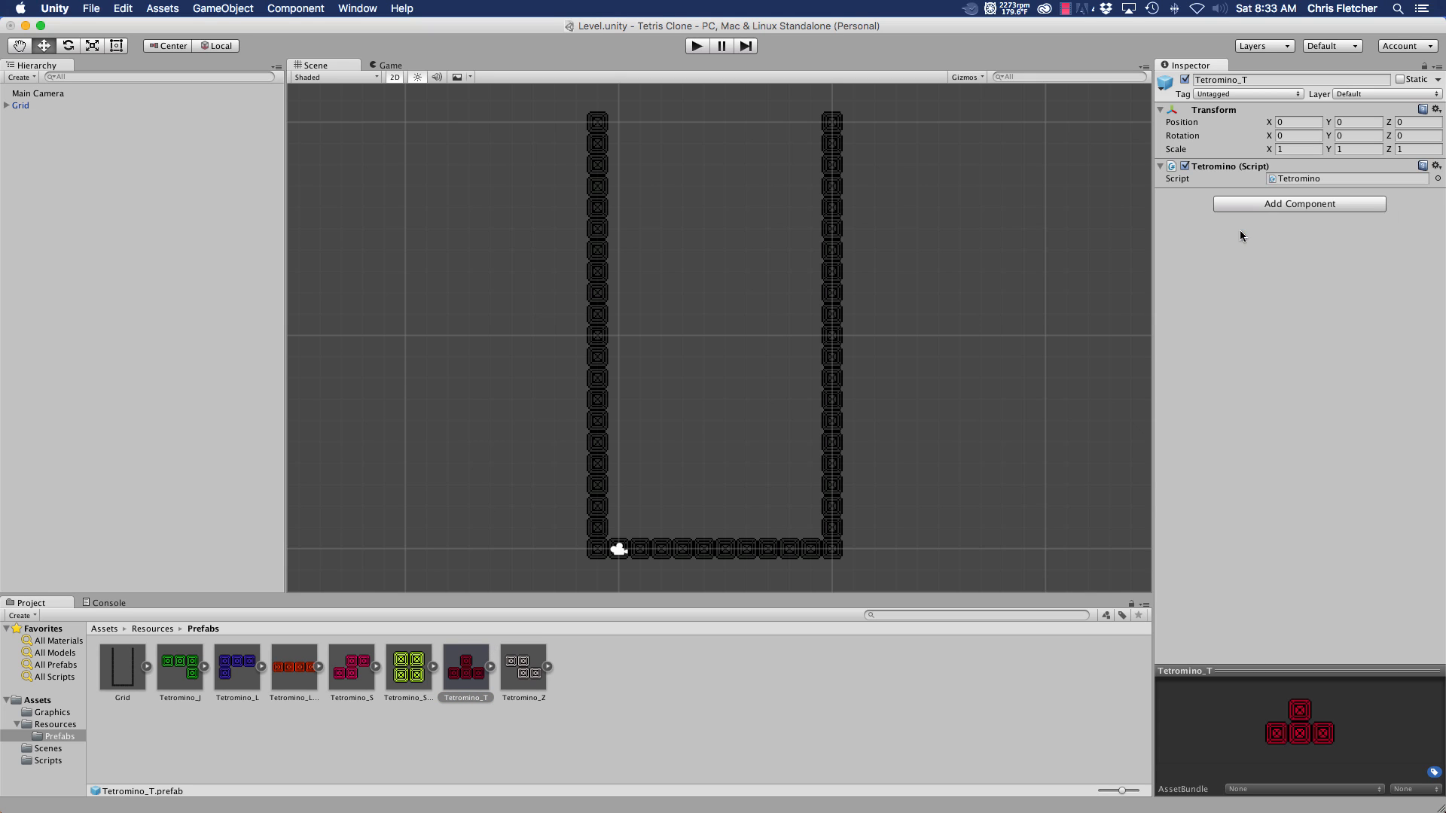
# - Add the Tetromino script component to the Tetromino_Z prefab and clear the selection
pyautogui.click(525, 665)
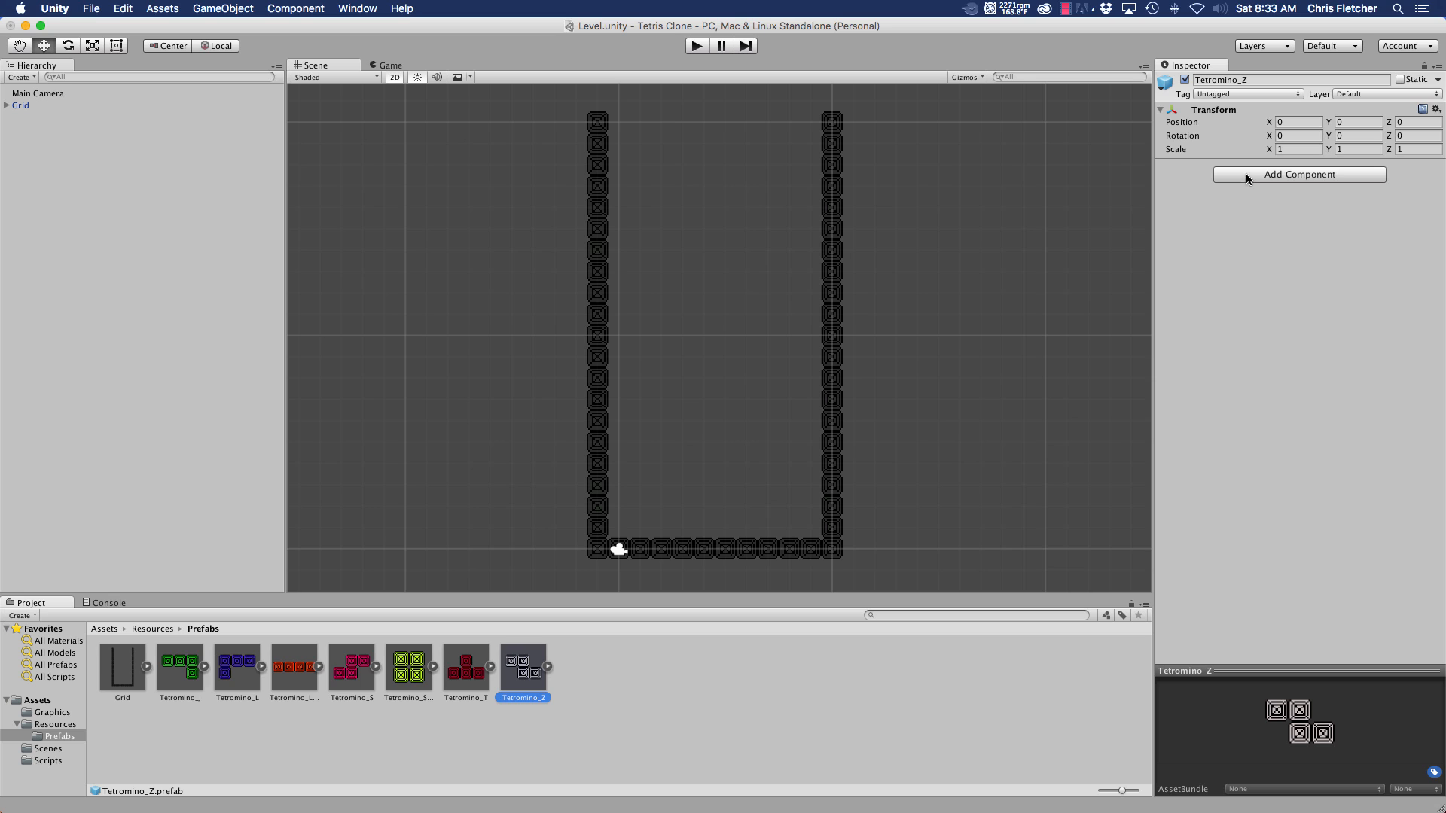
pyautogui.click(1245, 173)
pyautogui.click(1231, 228)
pyautogui.click(630, 576)
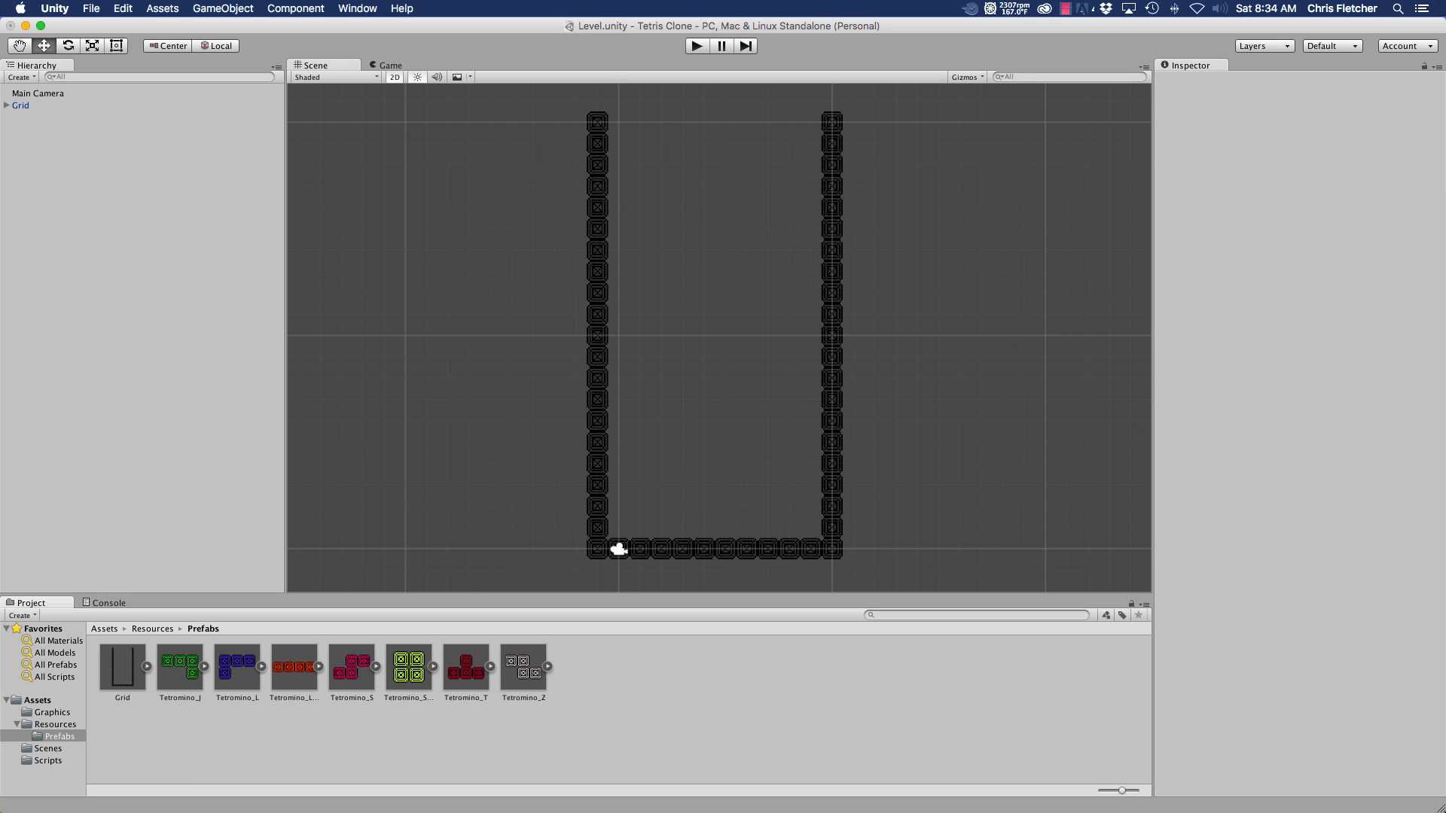